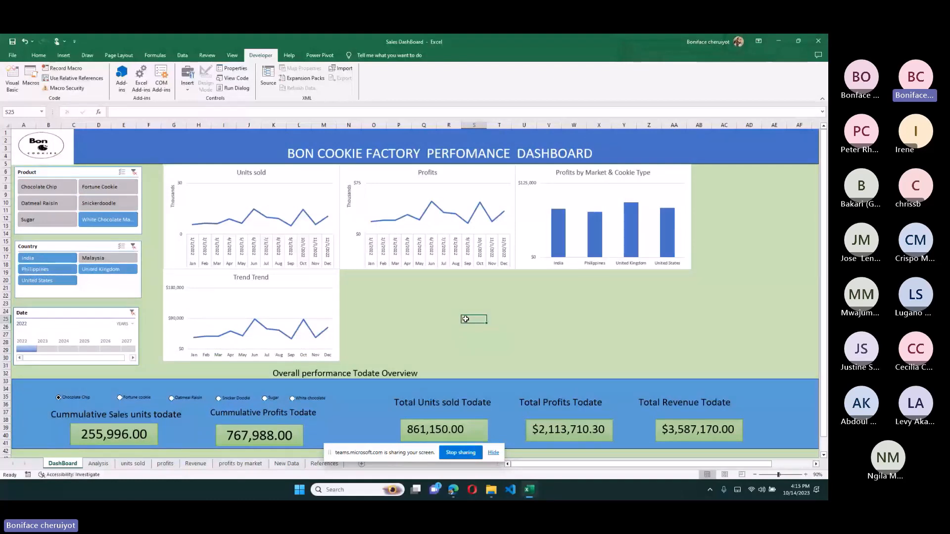
pyautogui.scroll(-1, 465, 319)
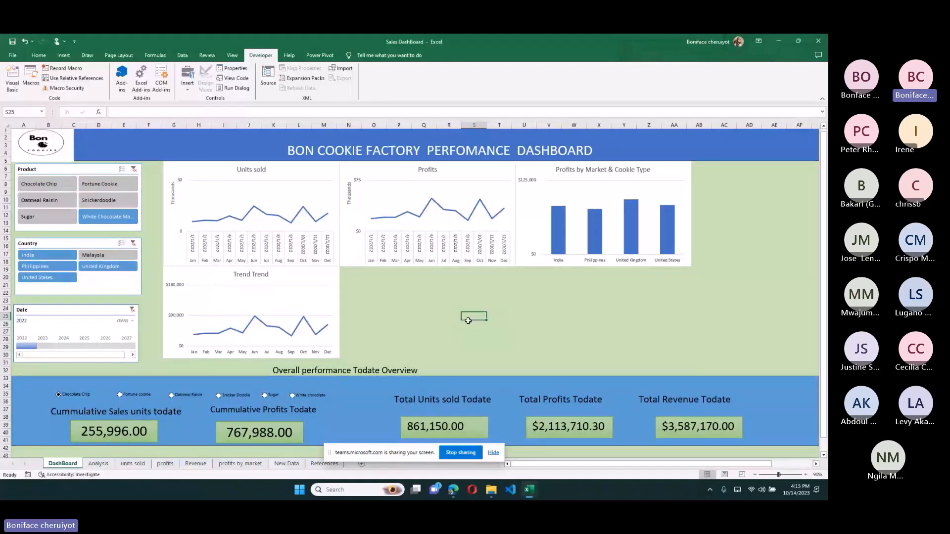
pyautogui.click(498, 310)
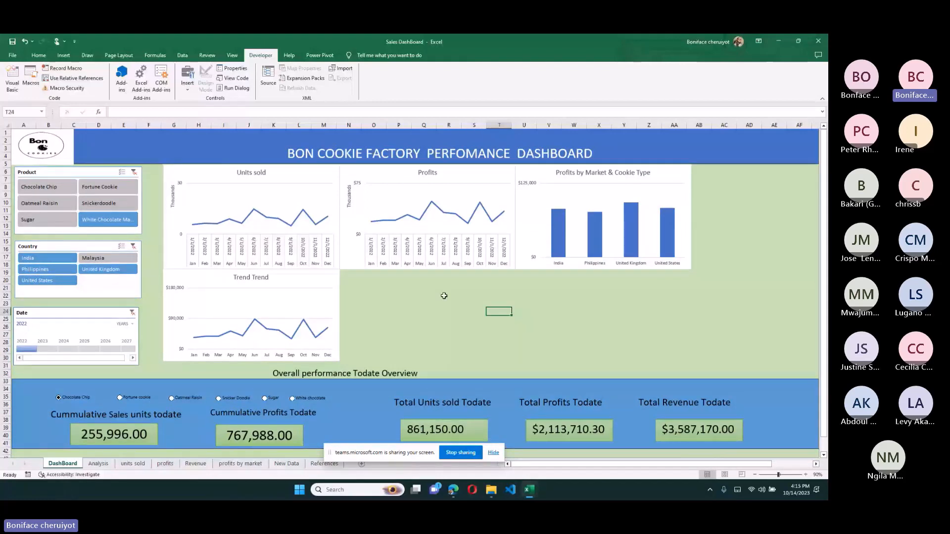
pyautogui.click(64, 55)
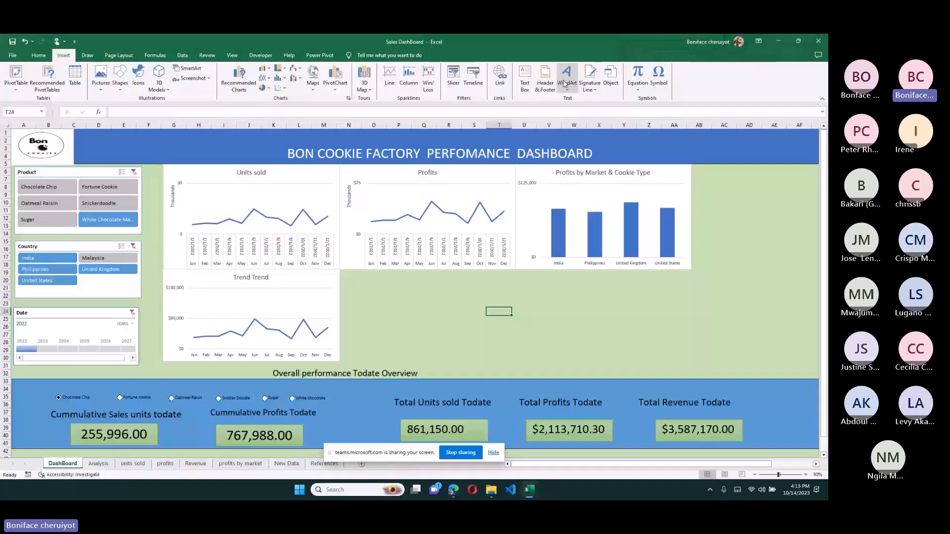
pyautogui.click(424, 335)
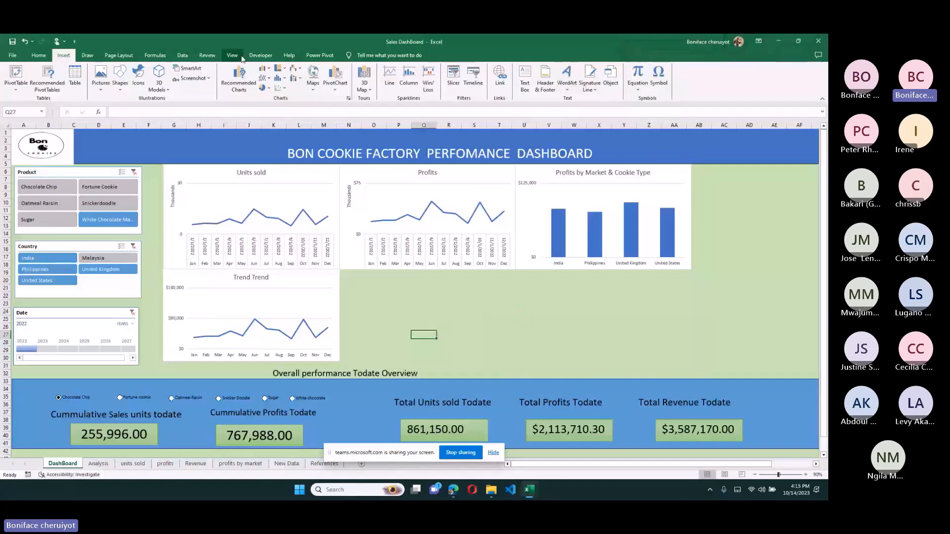
pyautogui.click(260, 55)
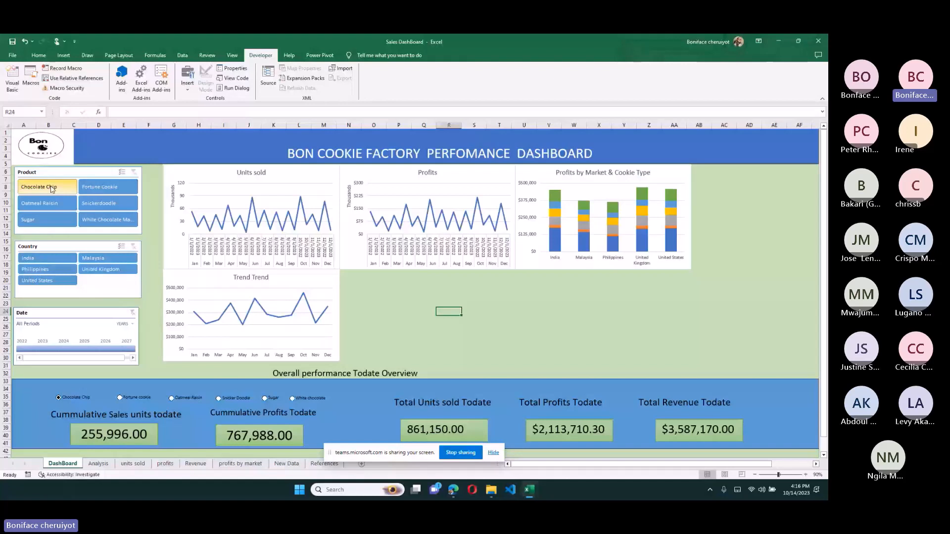
# Step: Filter the dashboard charts to the Chocolate Chip product, the country India and the year 2022
pyautogui.moveTo(52, 189); pyautogui.dragTo(97, 194)
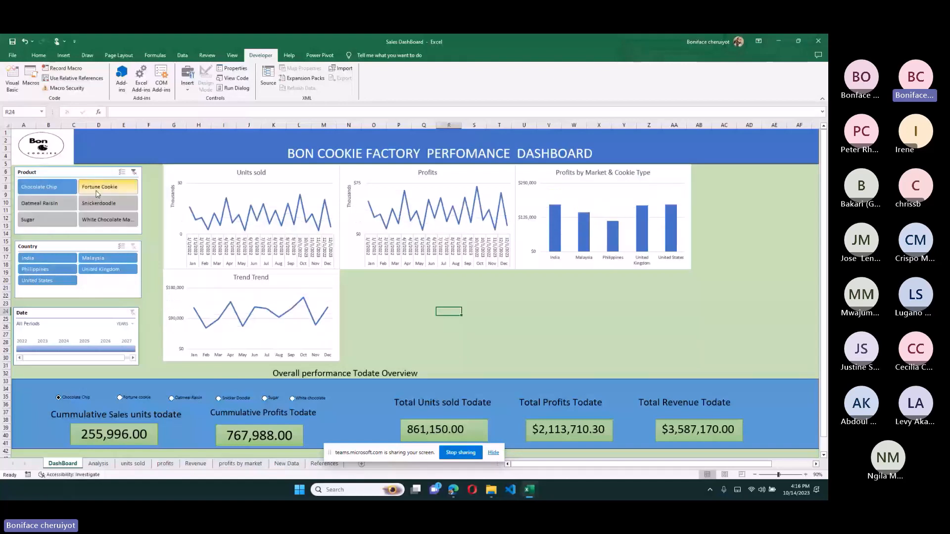
pyautogui.click(58, 191)
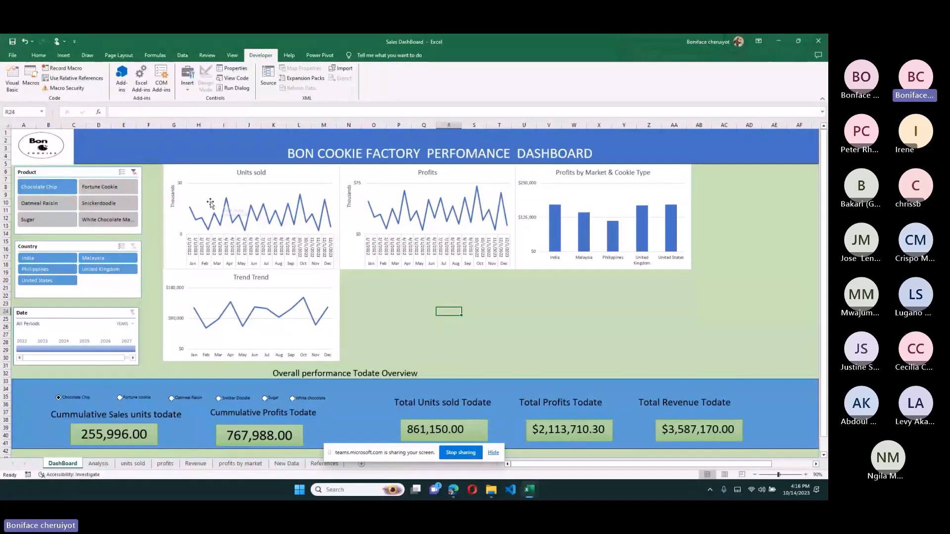
pyautogui.click(49, 258)
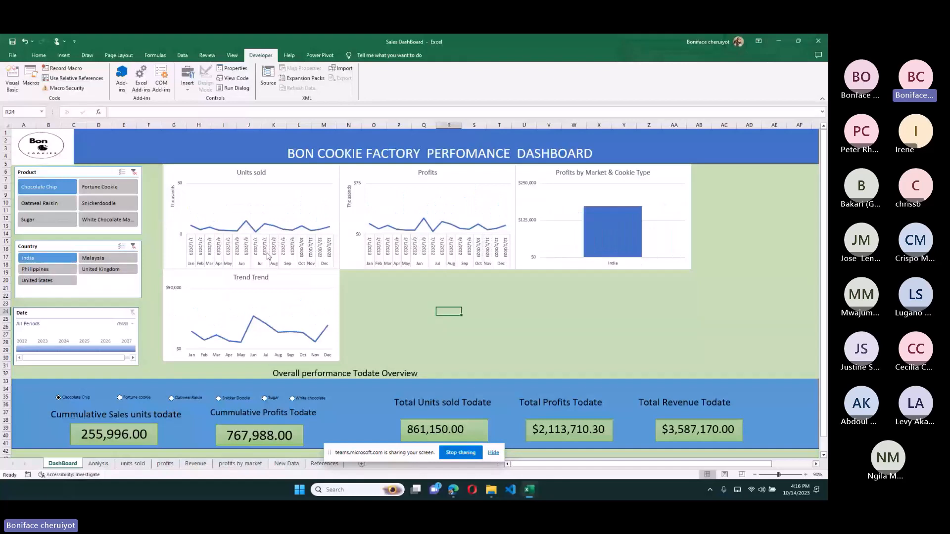
pyautogui.click(22, 349)
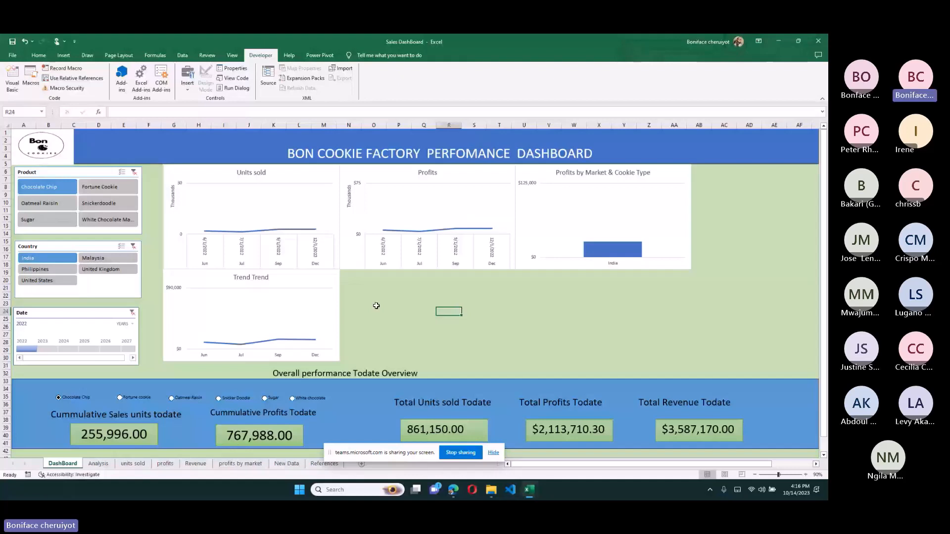
pyautogui.click(376, 304)
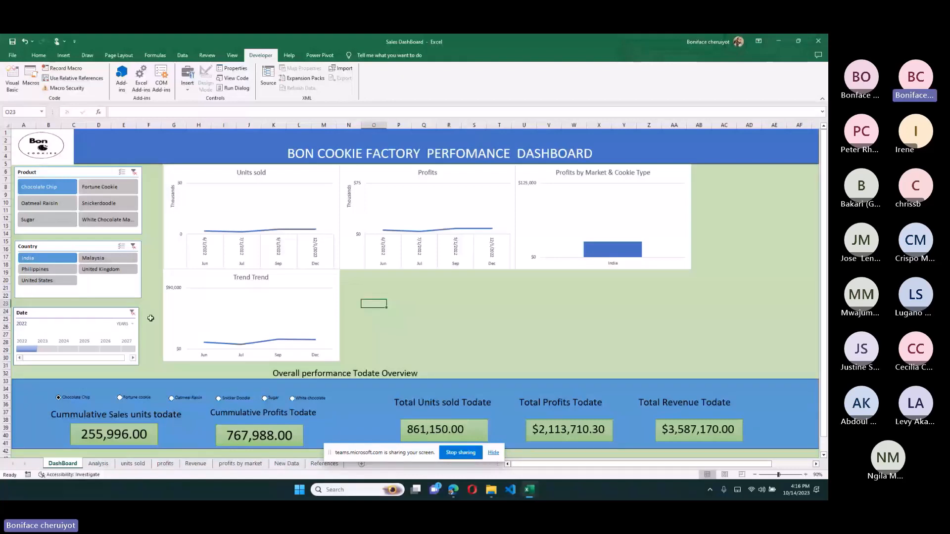
pyautogui.click(424, 310)
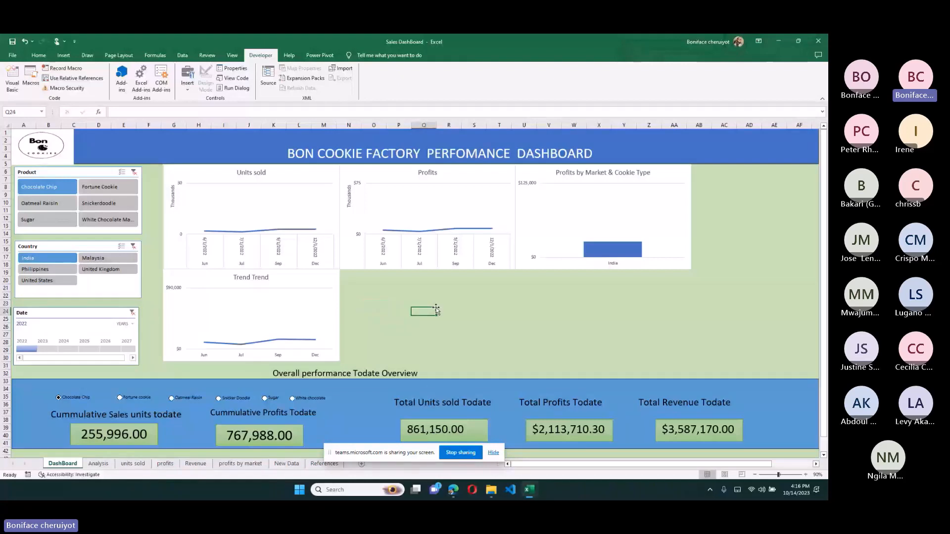
# Step: Switch the cumulative sales and profits figures to Fortune cookie, Snicker Doodle and finally White chocolate
pyautogui.click(120, 398)
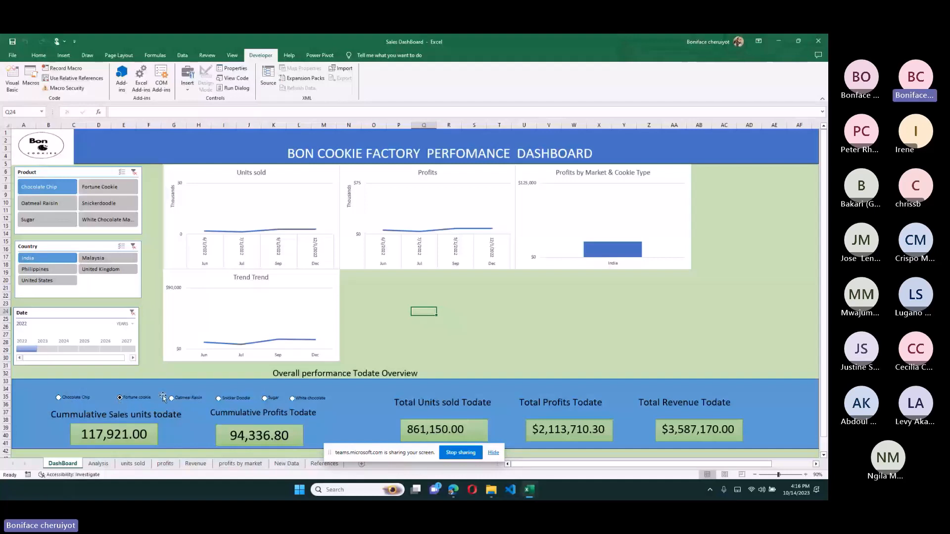
pyautogui.click(219, 398)
pyautogui.click(293, 399)
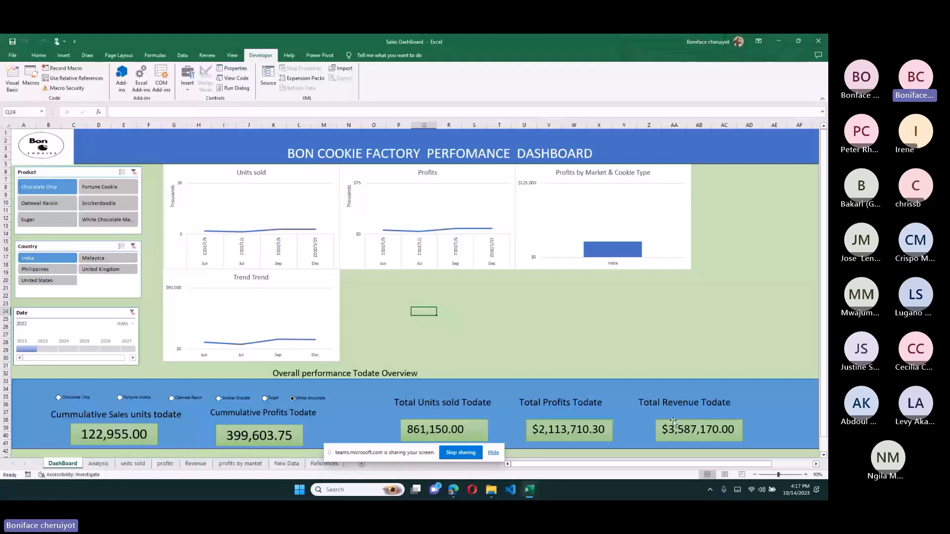
pyautogui.click(574, 327)
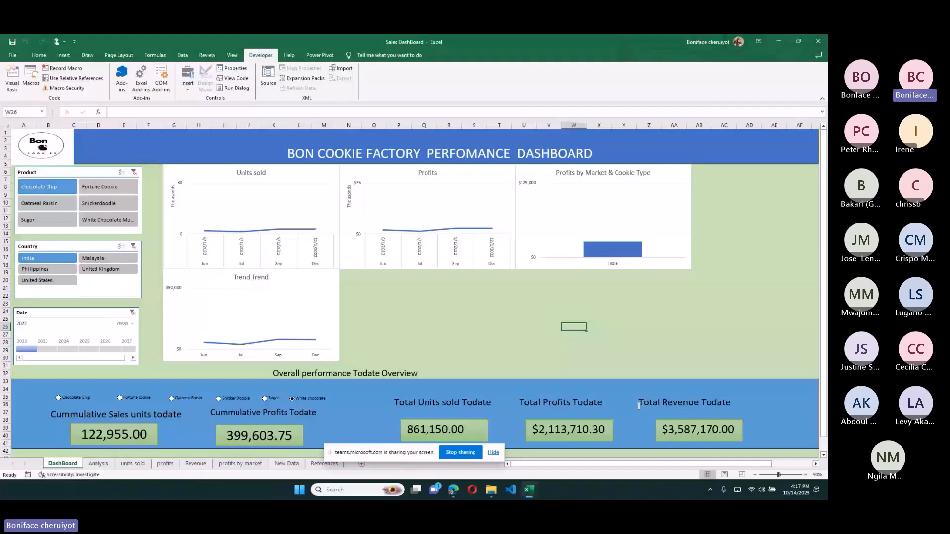
pyautogui.click(648, 358)
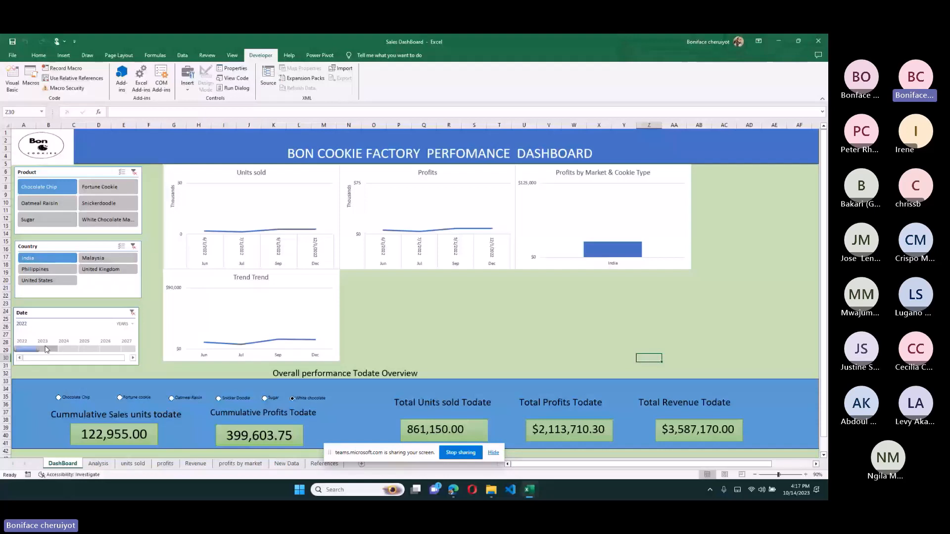
# Step: Refilter the dashboard charts to the Fortune Cookie product in 2023, with the country filter cleared
pyautogui.click(89, 349)
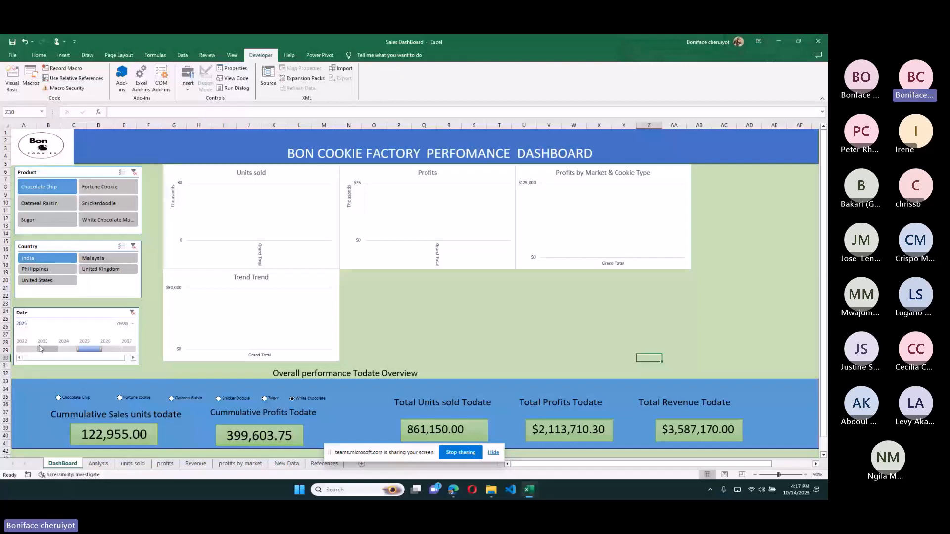
pyautogui.click(41, 349)
pyautogui.click(133, 246)
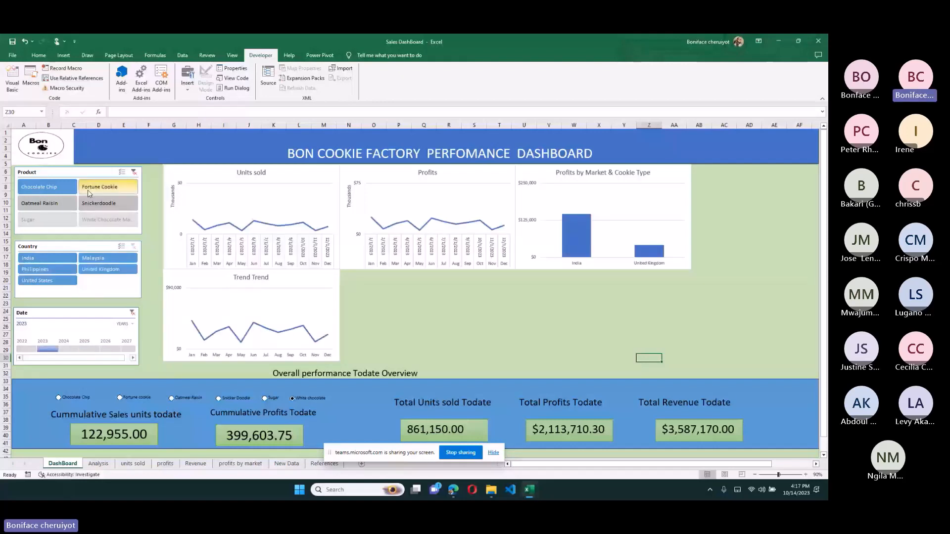
pyautogui.click(89, 193)
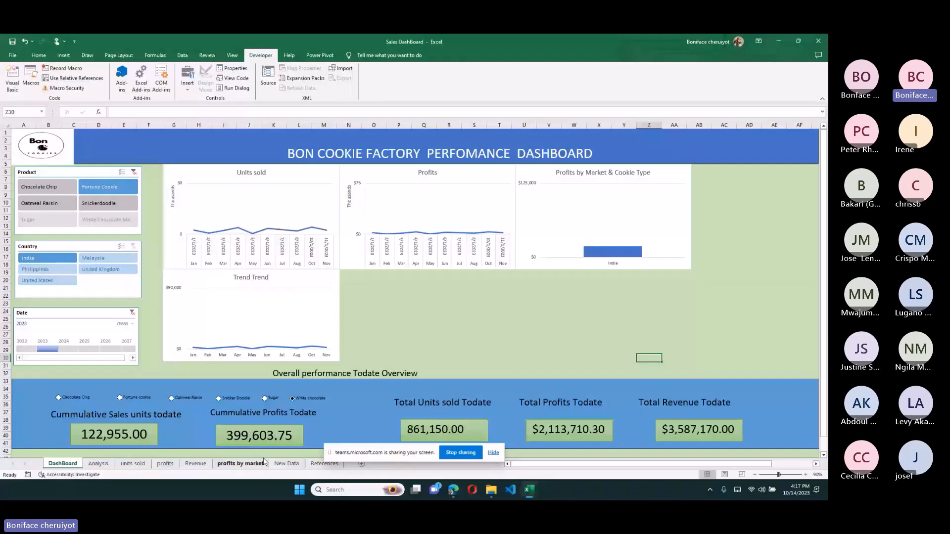
# Step: Bring the New Data sheet into a separate workbook and turn off the filters on its data table
pyautogui.rightClick(264, 462)
pyautogui.click(309, 387)
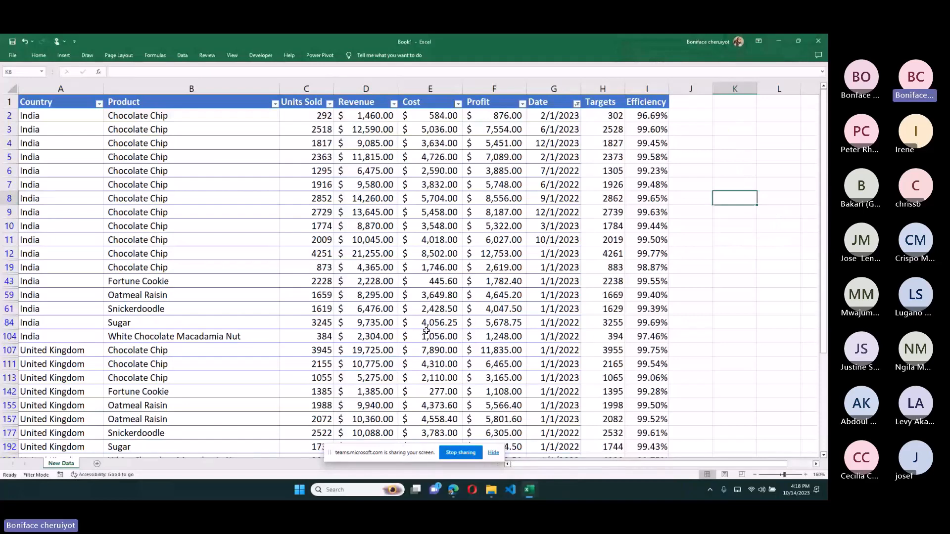
pyautogui.click(316, 250)
pyautogui.hotkey('ctrl', 'shift', 'l')
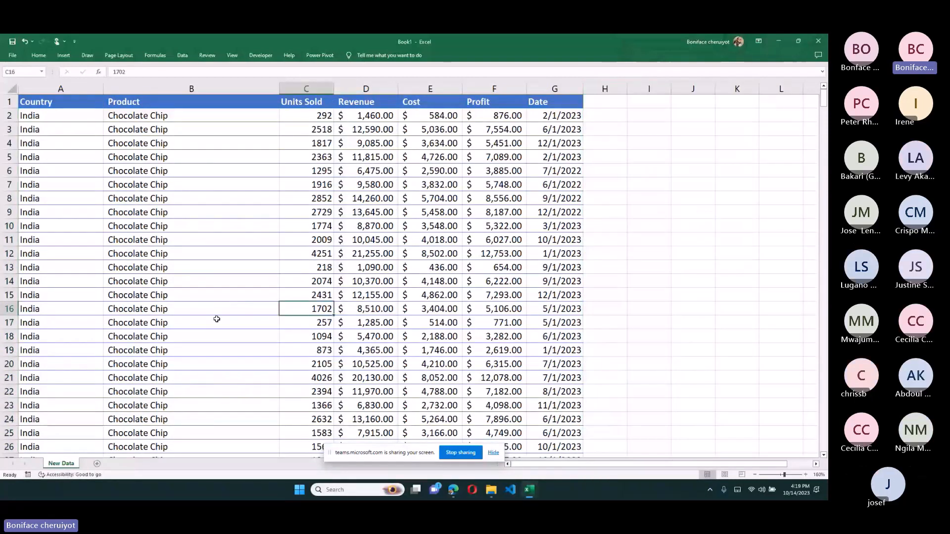
pyautogui.click(523, 240)
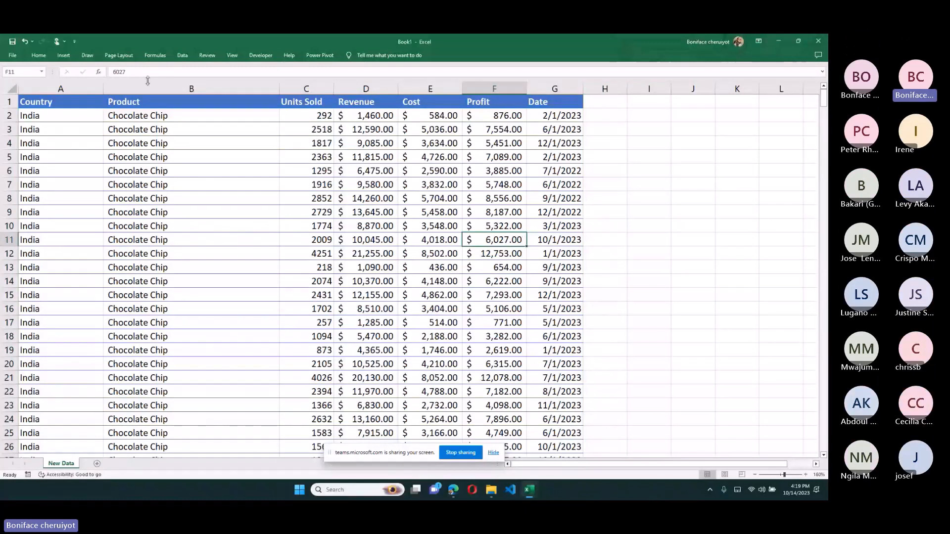
# Step: Copy the whole Product column and paste it into empty column J
pyautogui.click(164, 92)
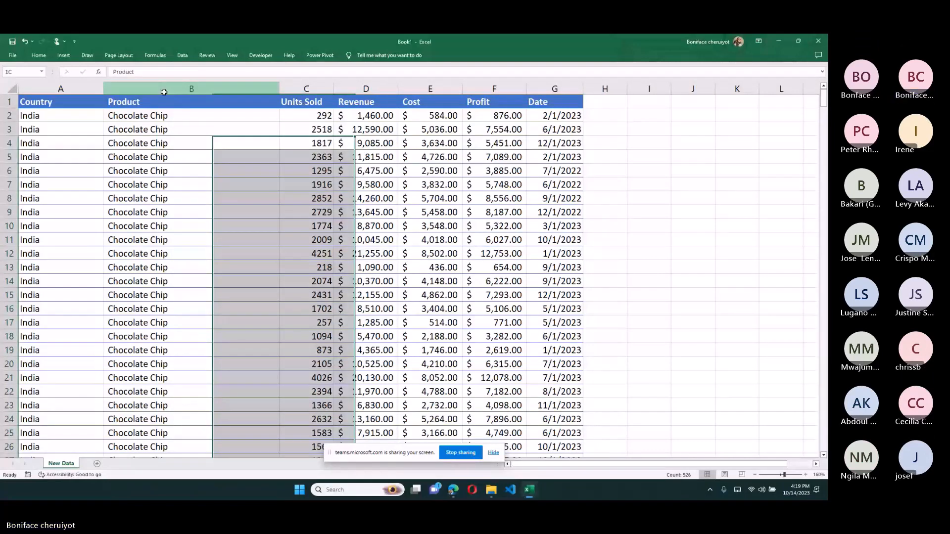
pyautogui.rightClick(165, 93)
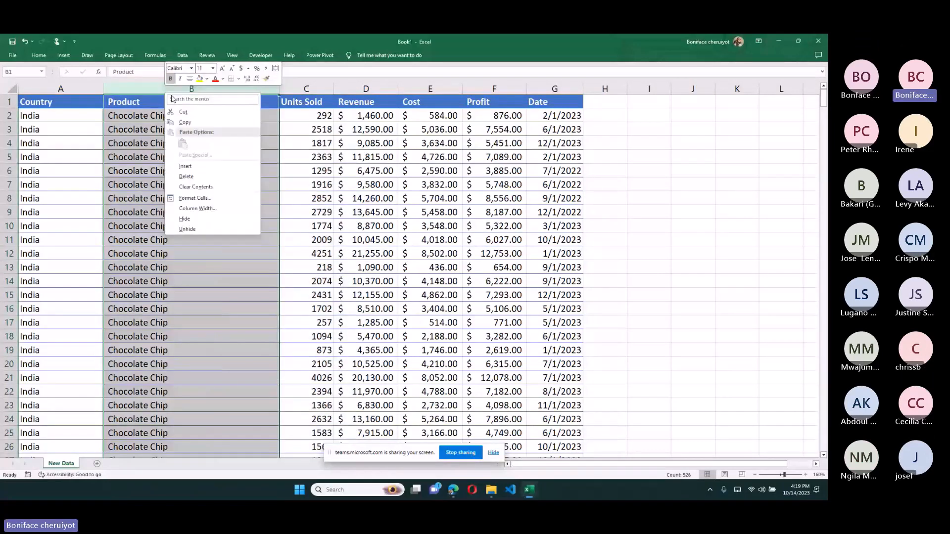
pyautogui.click(183, 111)
pyautogui.click(686, 85)
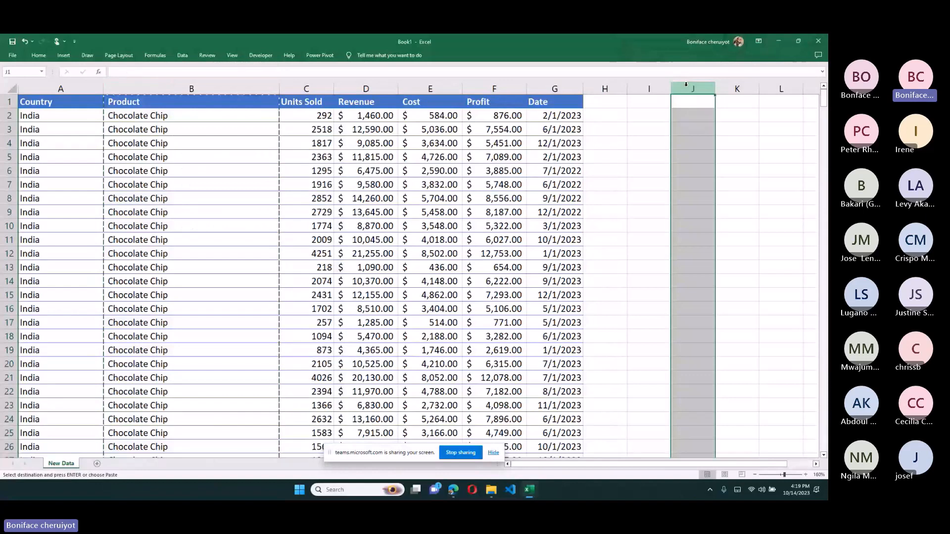
pyautogui.hotkey('ctrl', 'v')
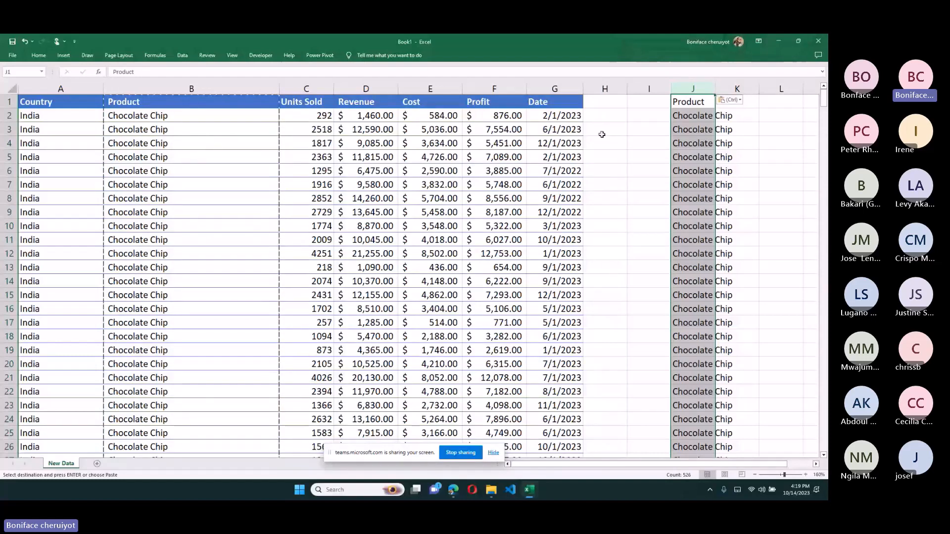
# Step: Remove the duplicate values from the product list in column J and autofit the column's width
pyautogui.click(183, 56)
pyautogui.click(391, 81)
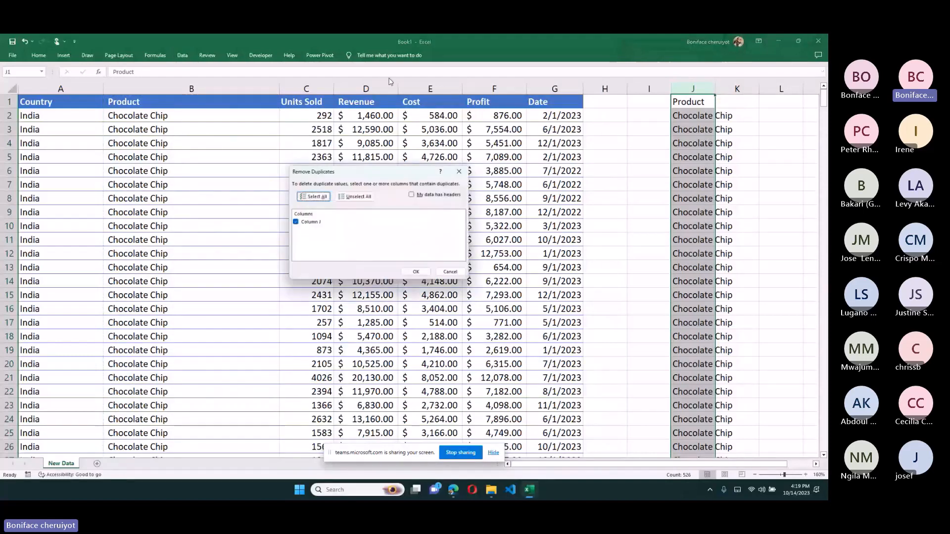
pyautogui.click(416, 272)
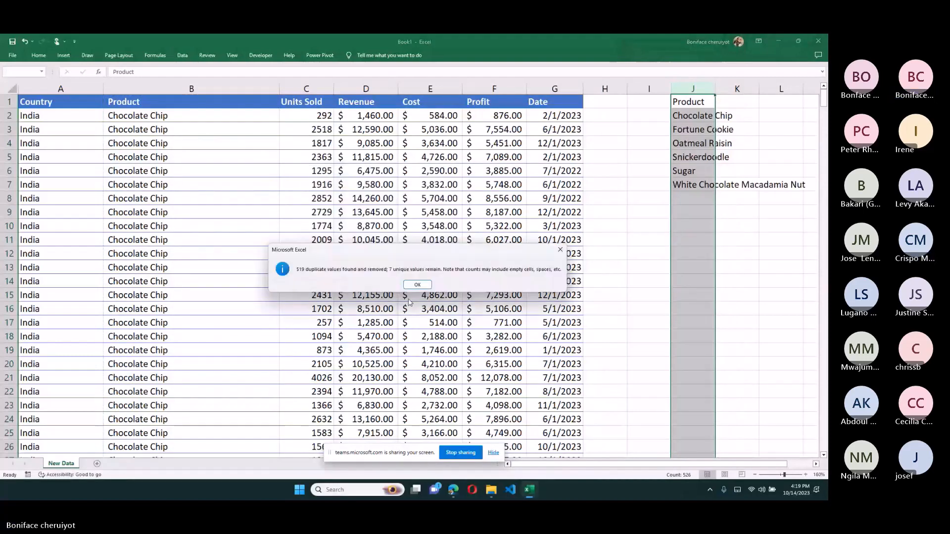
pyautogui.press('Return')
pyautogui.click(702, 129)
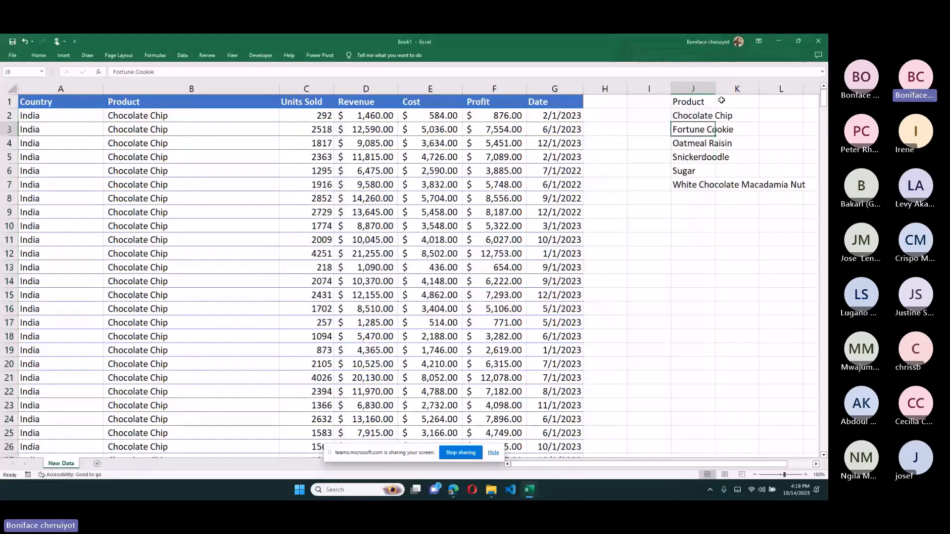
pyautogui.doubleClick(715, 88)
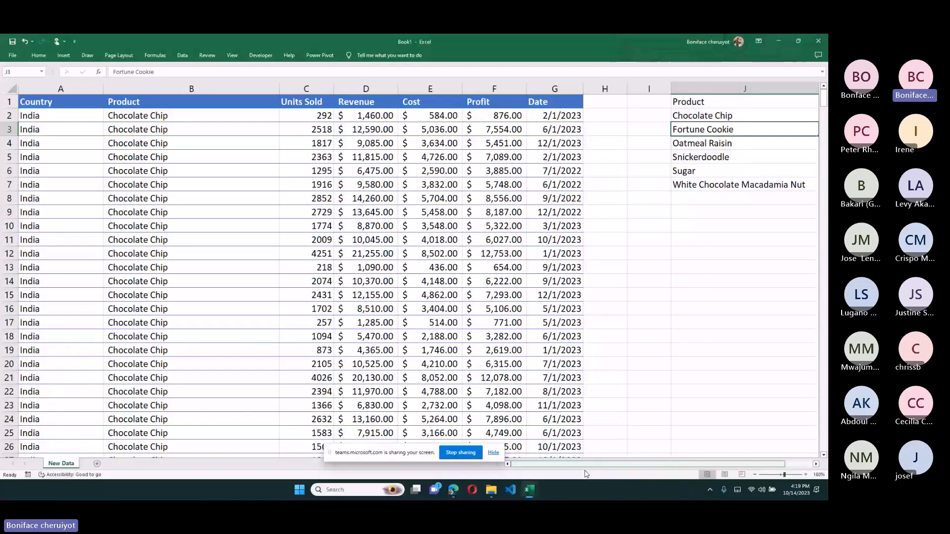
# Step: Review the unique product names in J2:J7 alongside the sales data table
pyautogui.moveTo(587, 465); pyautogui.dragTo(614, 465)
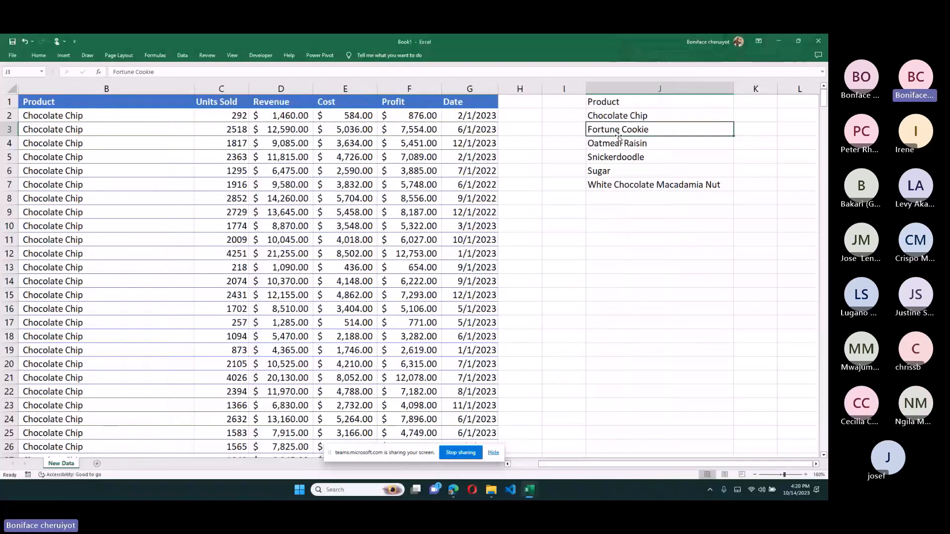
pyautogui.moveTo(618, 116); pyautogui.dragTo(618, 185)
pyautogui.moveTo(562, 465); pyautogui.dragTo(534, 468)
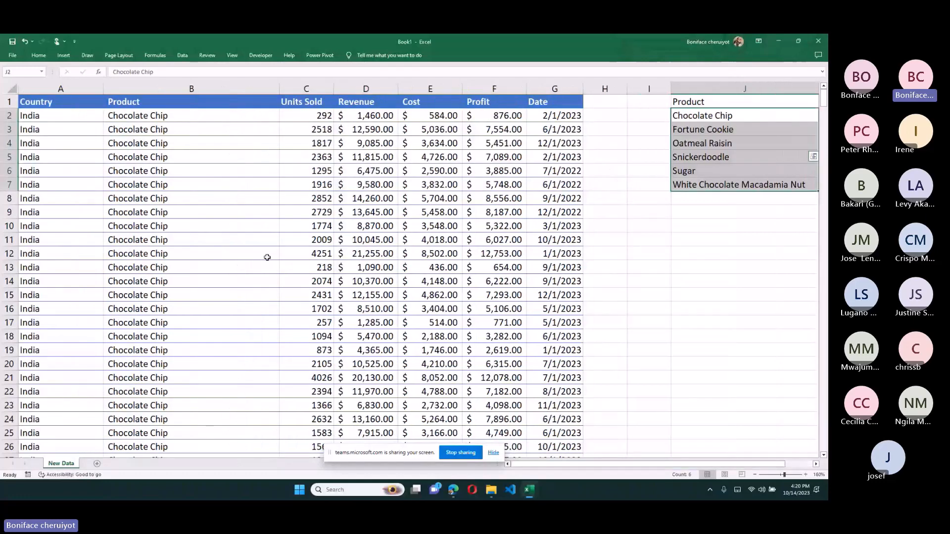
pyautogui.click(304, 280)
pyautogui.scroll(-1, 305, 246)
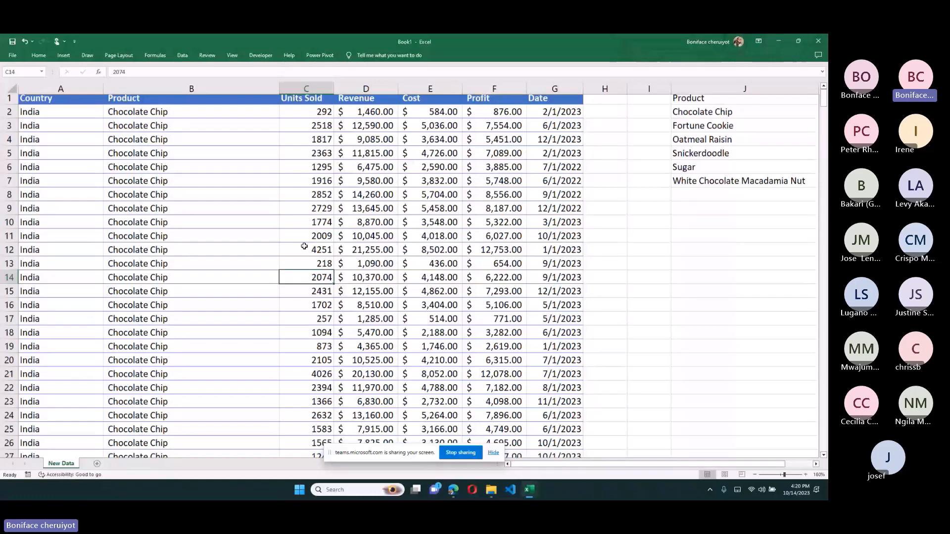
pyautogui.scroll(1, 305, 246)
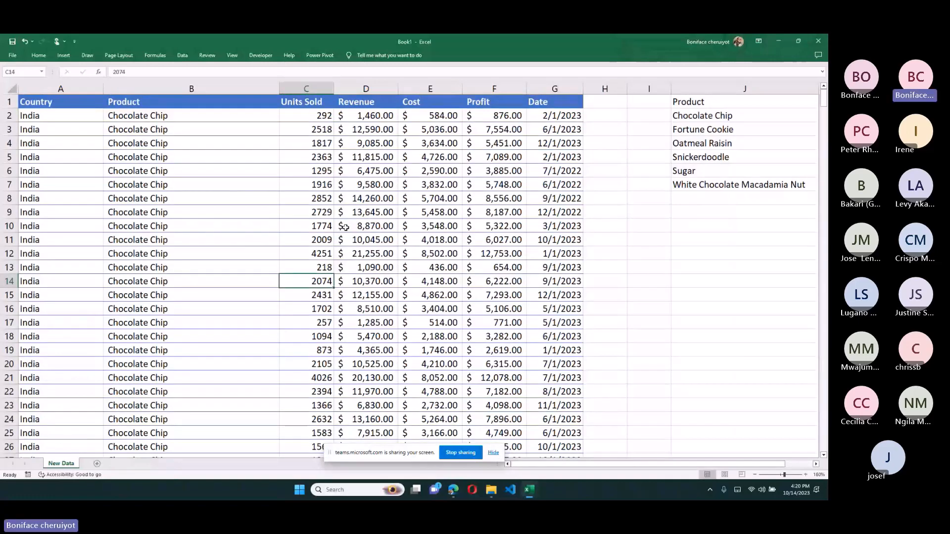
pyautogui.click(252, 226)
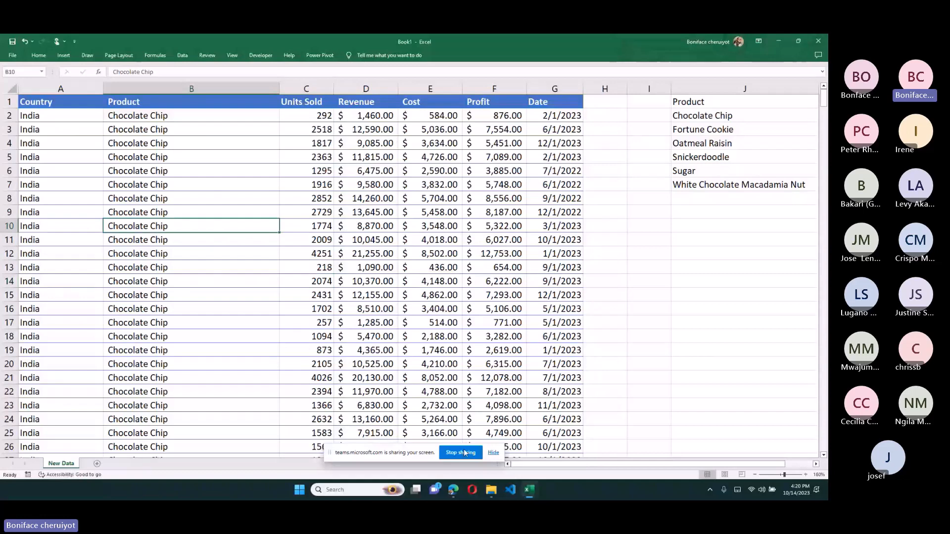
# Step: Copy the whole Country column and paste it as values into empty column L
pyautogui.click(60, 89)
pyautogui.hotkey('ctrl', 'c')
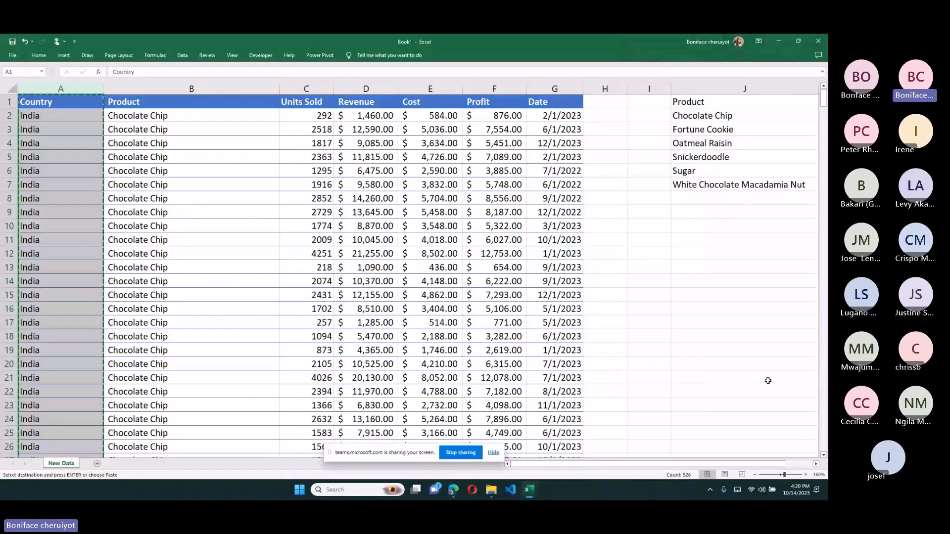
pyautogui.hscroll(3, 565, 247)
pyautogui.click(566, 92)
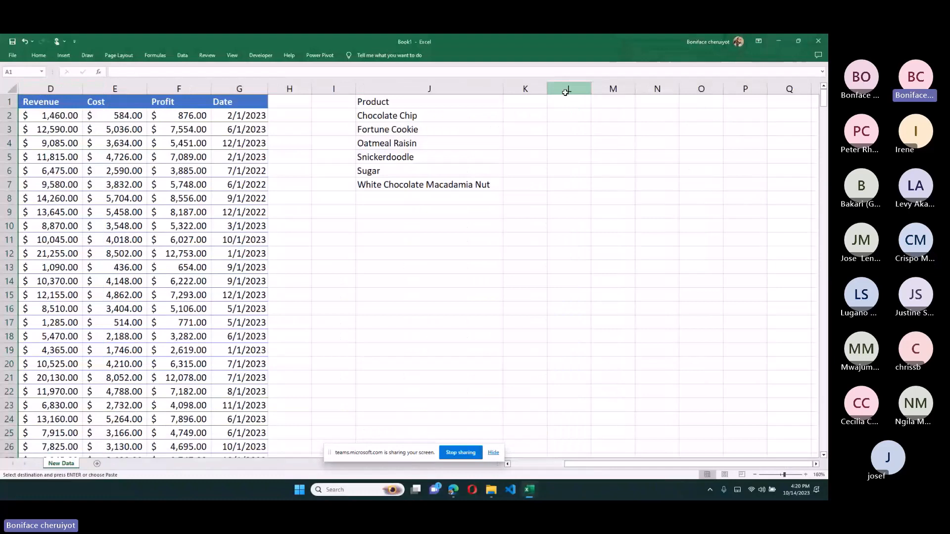
pyautogui.rightClick(565, 92)
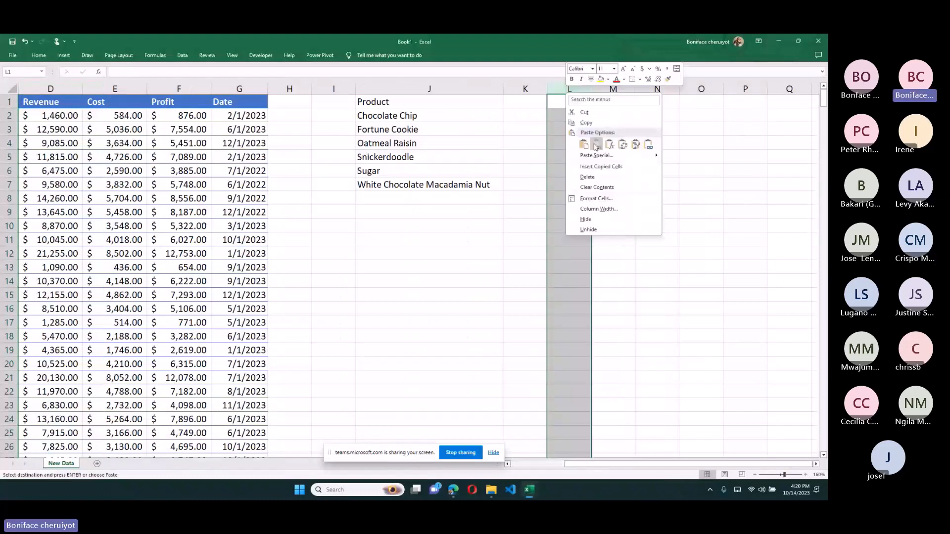
pyautogui.click(596, 144)
# Step: Remove the duplicate values from the country list in column L and select the remaining country names
pyautogui.hotkey('alt', 'a', 'm')
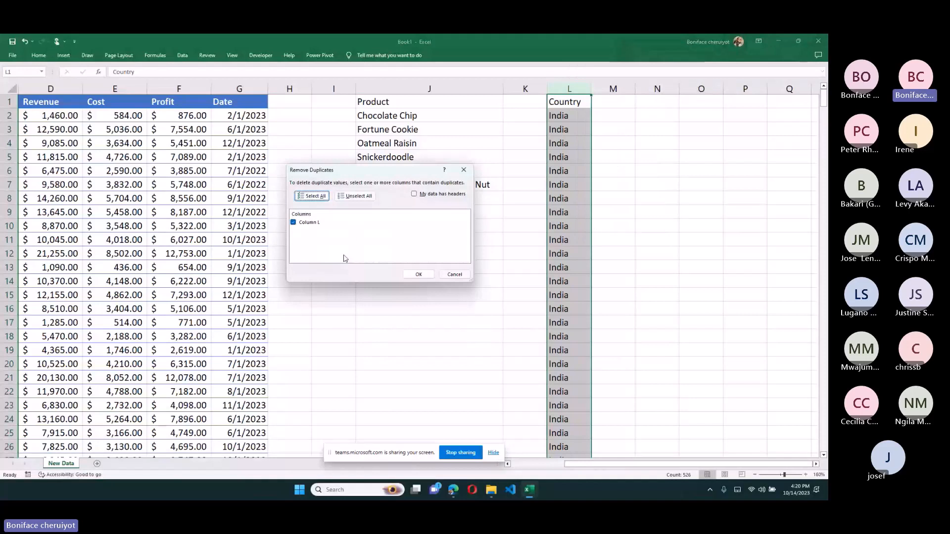
pyautogui.press('Return')
pyautogui.moveTo(563, 116); pyautogui.dragTo(578, 170)
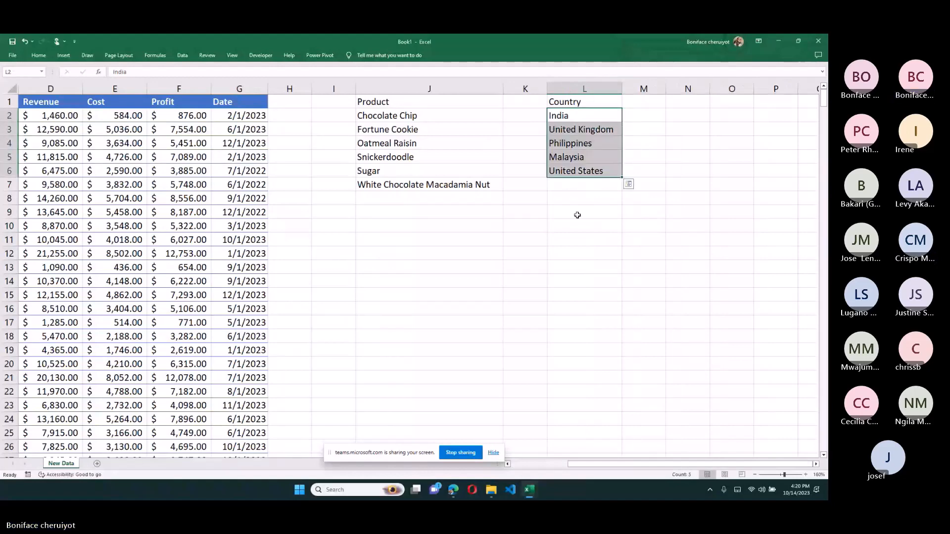
pyautogui.click(547, 464)
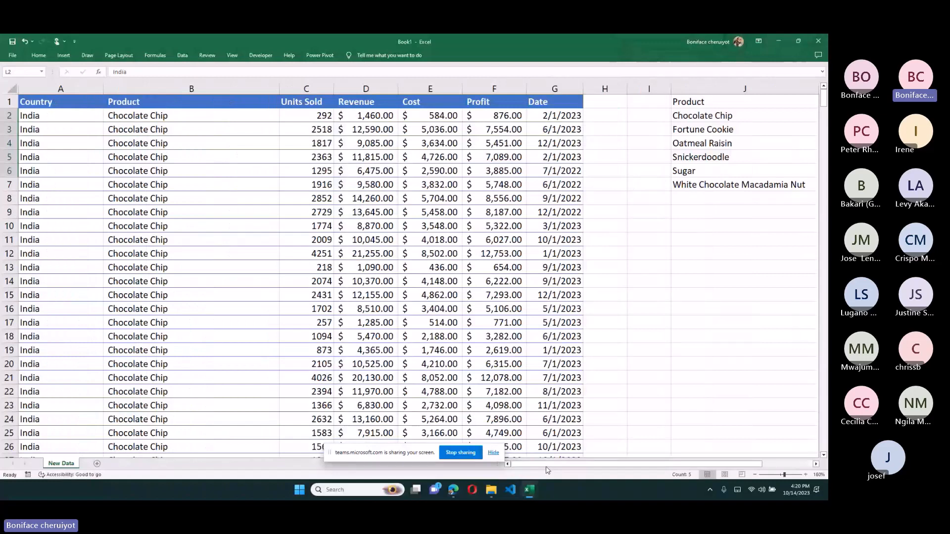
# Step: Convert the sales data range into a table with headers and narrow the Product column to about 32.71
pyautogui.click(317, 323)
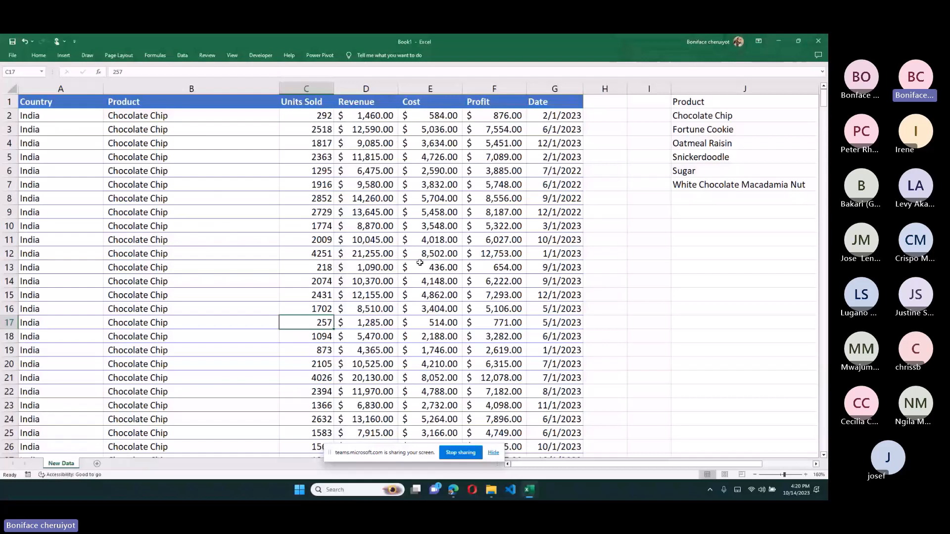
pyautogui.click(324, 226)
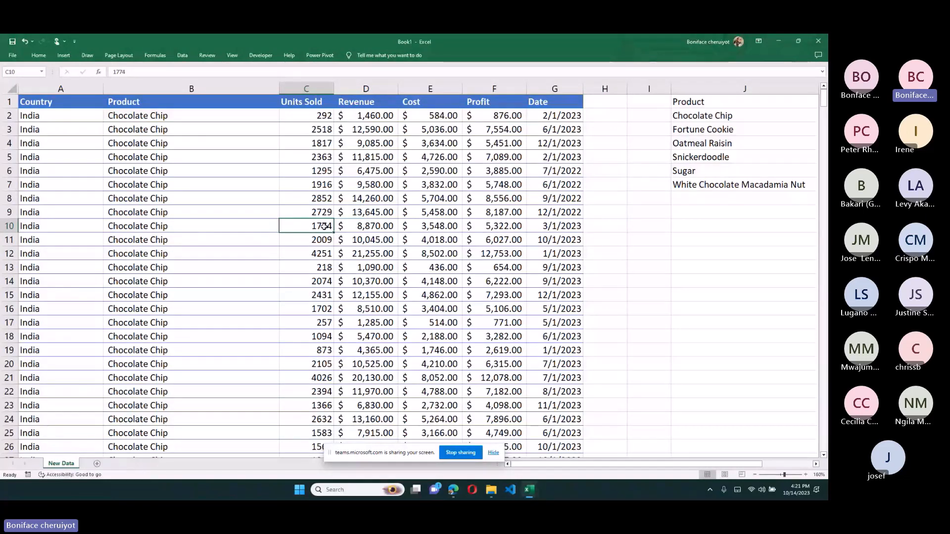
pyautogui.hotkey('ctrl', 't')
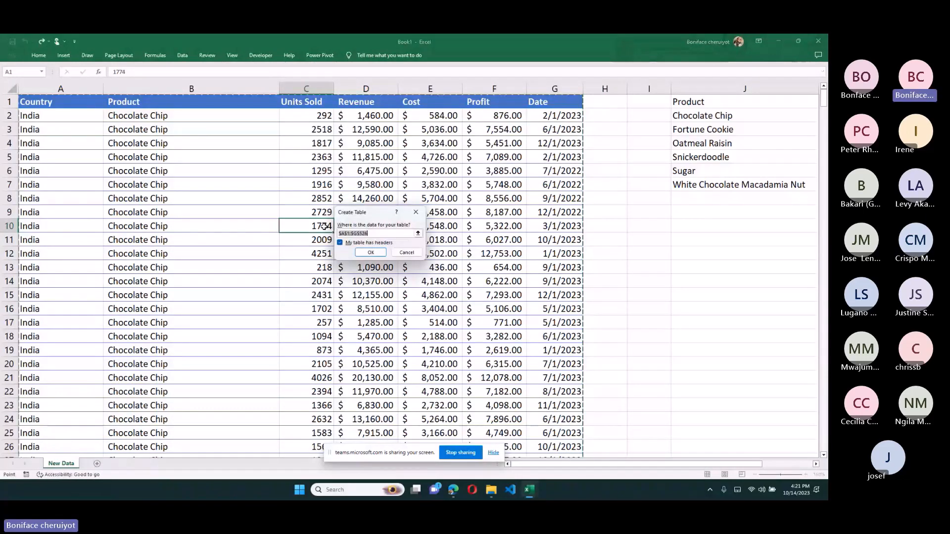
pyautogui.click(371, 253)
pyautogui.moveTo(280, 89); pyautogui.dragTo(265, 89)
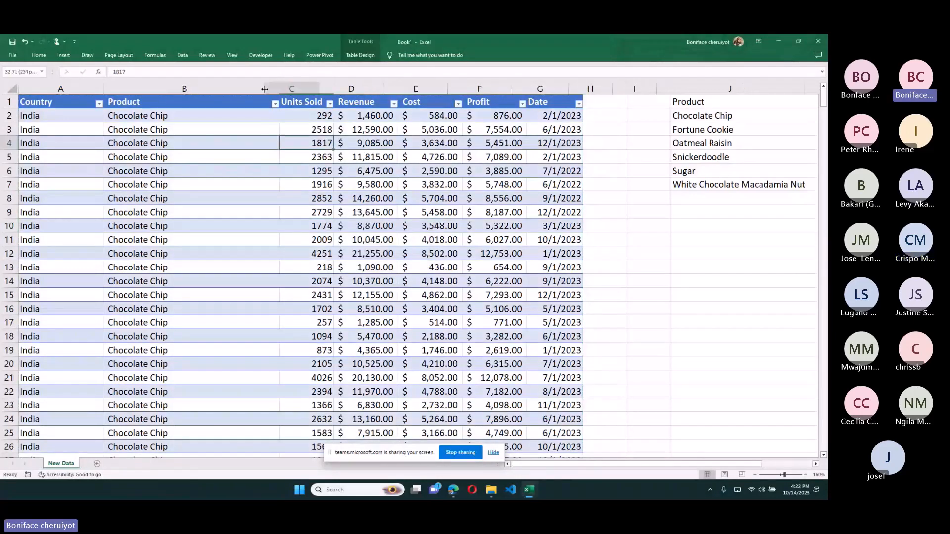
pyautogui.moveTo(265, 89); pyautogui.dragTo(265, 89)
pyautogui.click(368, 222)
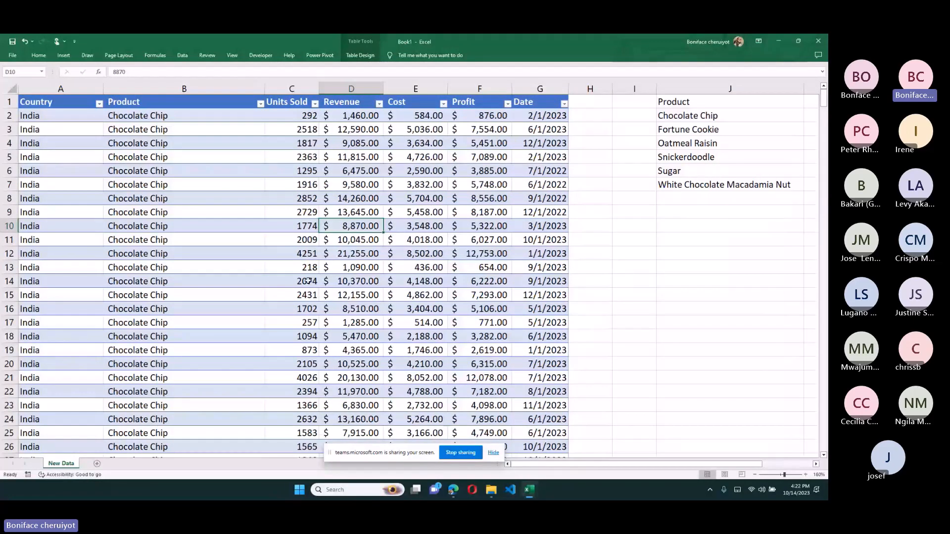
# Step: Insert a PivotTable based on the sales data table in a new worksheet
pyautogui.click(310, 254)
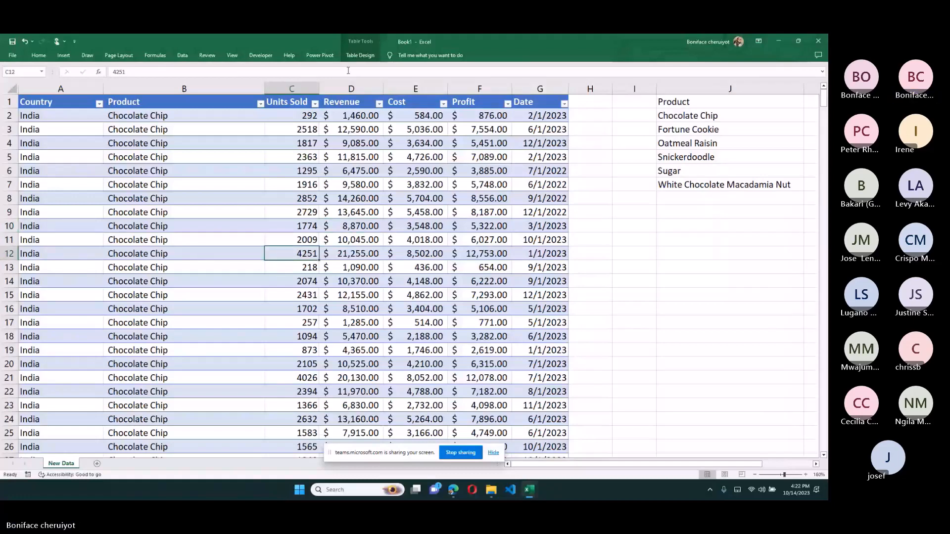
pyautogui.click(63, 55)
pyautogui.click(16, 77)
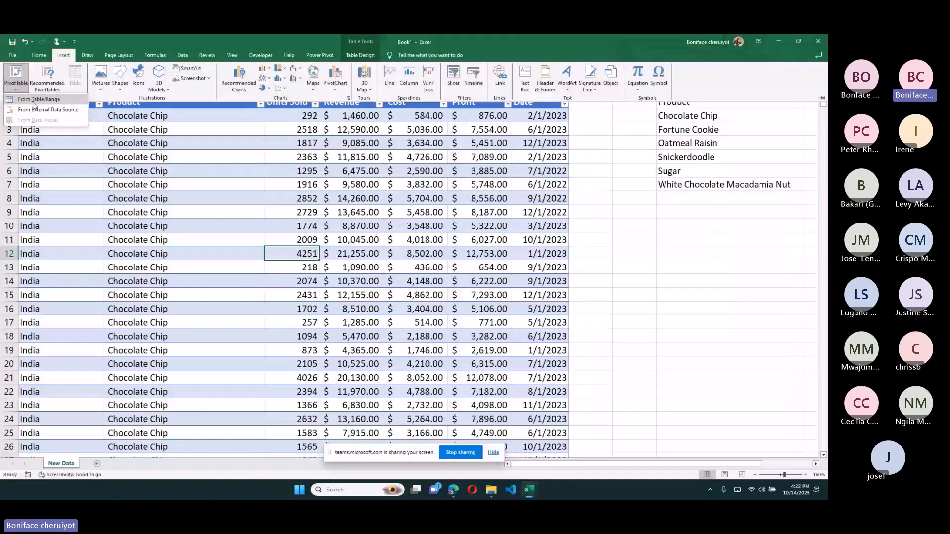
pyautogui.click(38, 100)
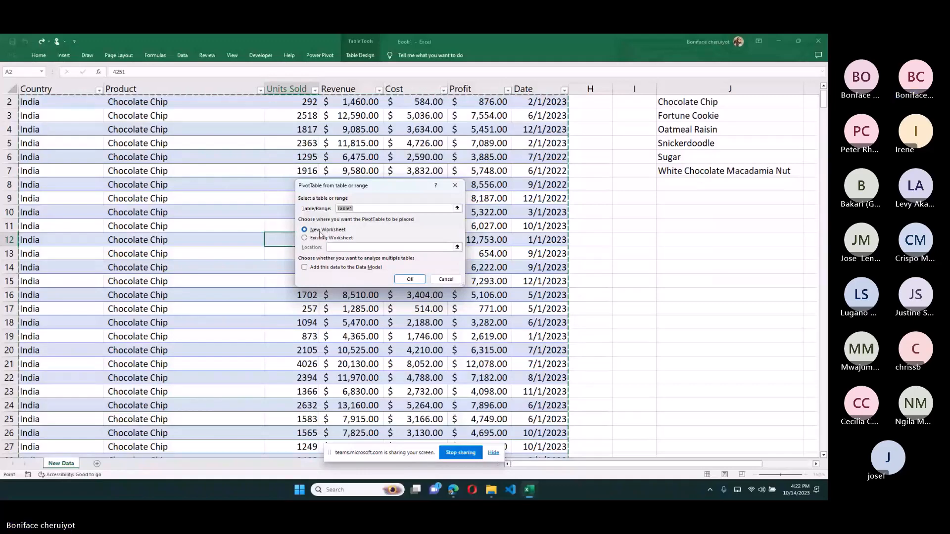
pyautogui.click(322, 230)
pyautogui.press('Return')
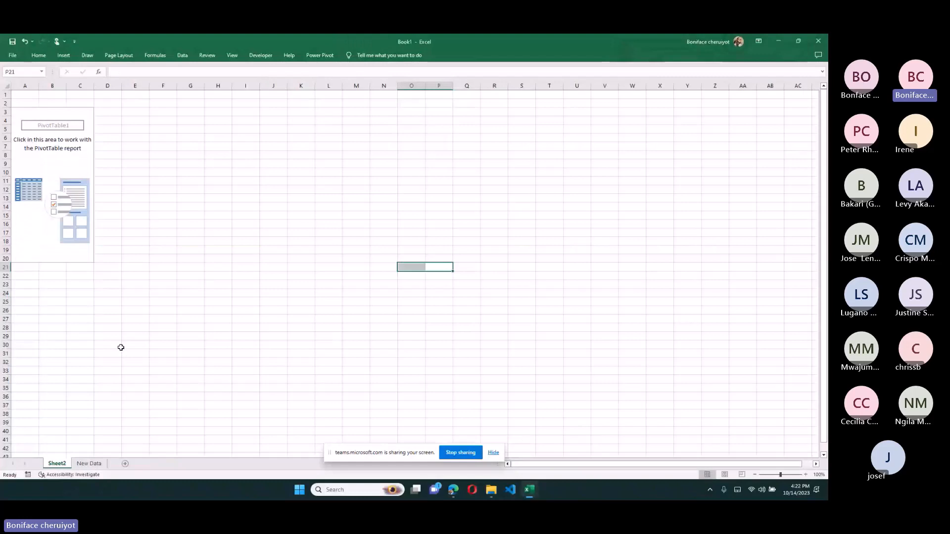
pyautogui.click(218, 275)
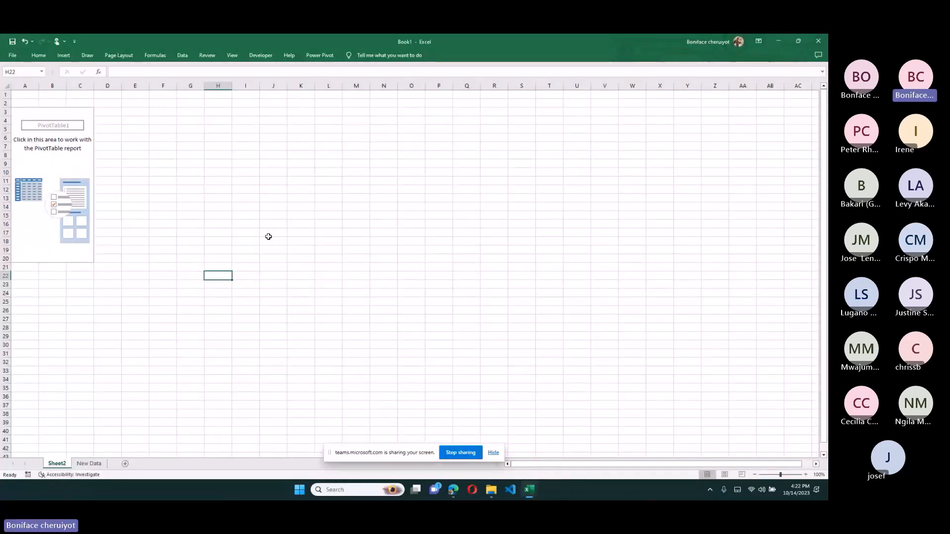
# Step: Move Sheet2 after the New Data sheet and make three copies of it
pyautogui.click(85, 468)
pyautogui.moveTo(52, 467); pyautogui.dragTo(198, 465)
pyautogui.click(93, 466)
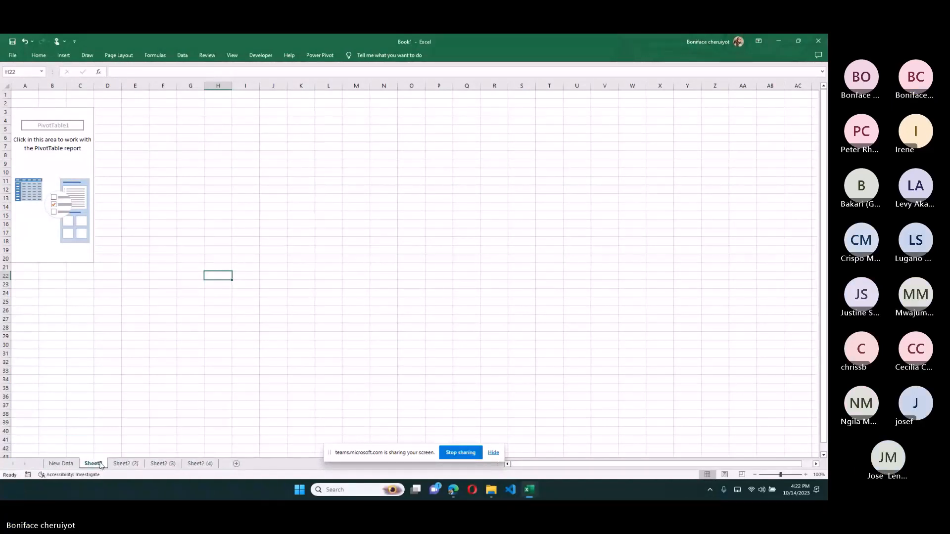
# Step: Rename Sheet2 as "units sold"
pyautogui.rightClick(104, 466)
pyautogui.click(157, 381)
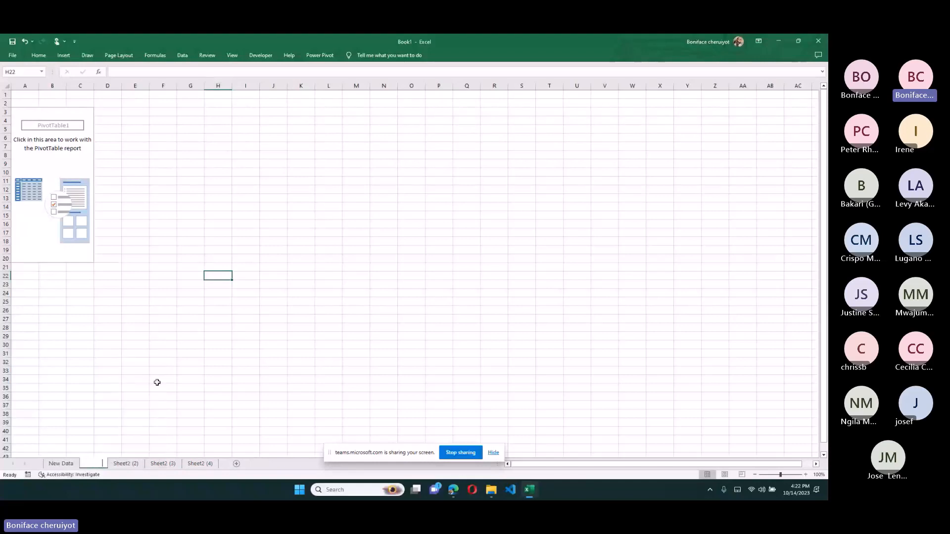
pyautogui.write('units sold')
pyautogui.click(156, 382)
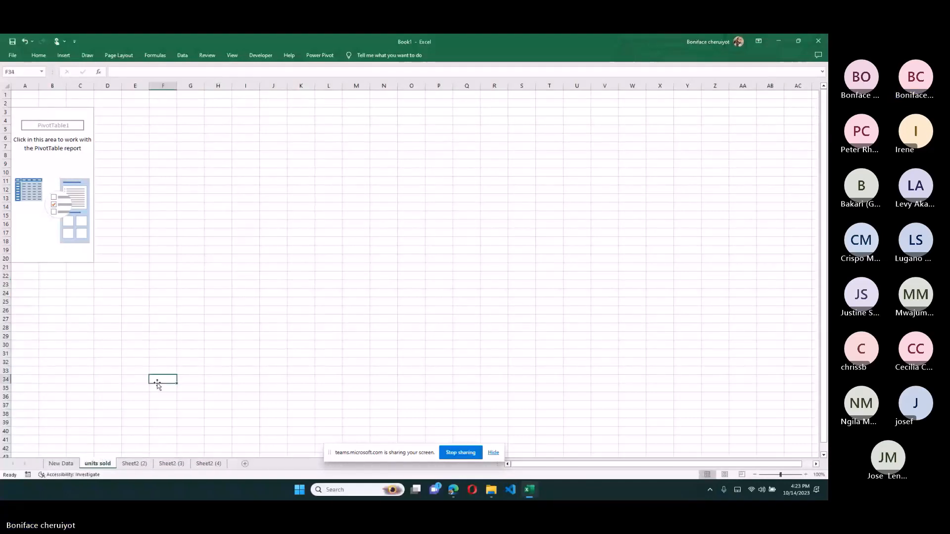
# Step: Rename the Sheet2 (2) copy as "profits"
pyautogui.rightClick(141, 464)
pyautogui.click(185, 384)
pyautogui.write('pro')
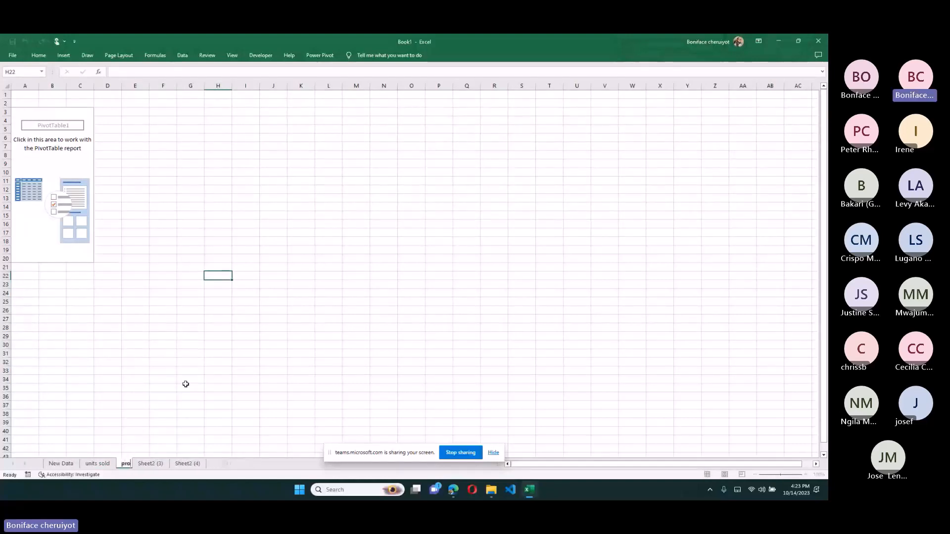
pyautogui.write('fits')
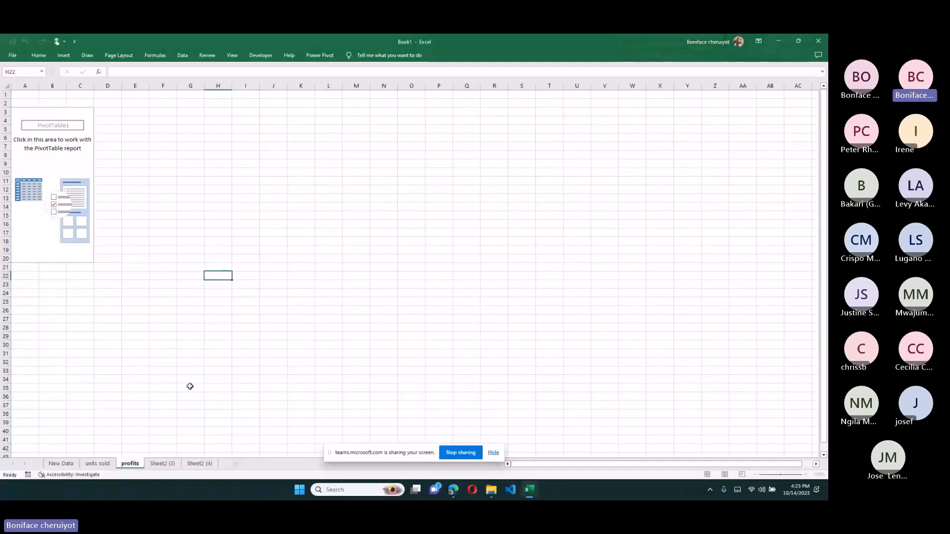
pyautogui.click(188, 387)
# Step: Rename the Sheet2 (3) copy as "Revenue"
pyautogui.click(161, 464)
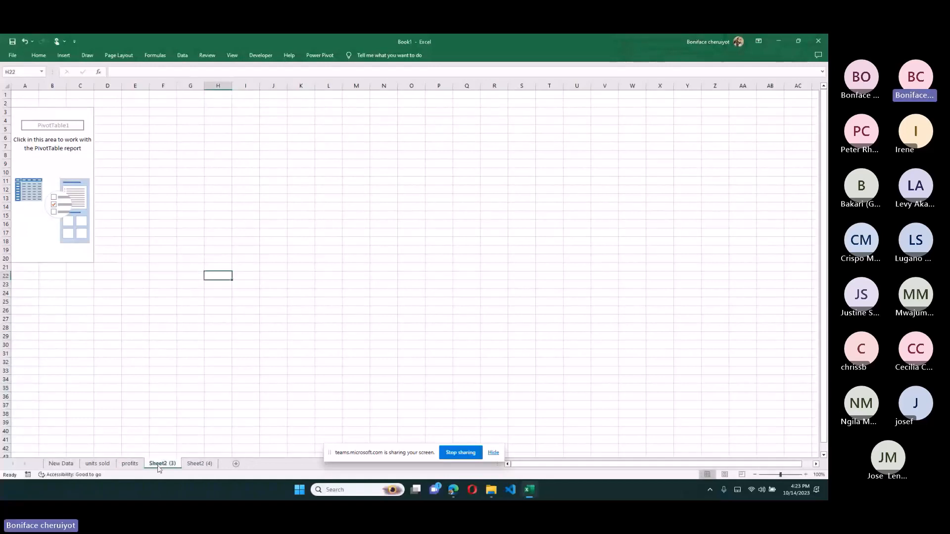
pyautogui.rightClick(158, 466)
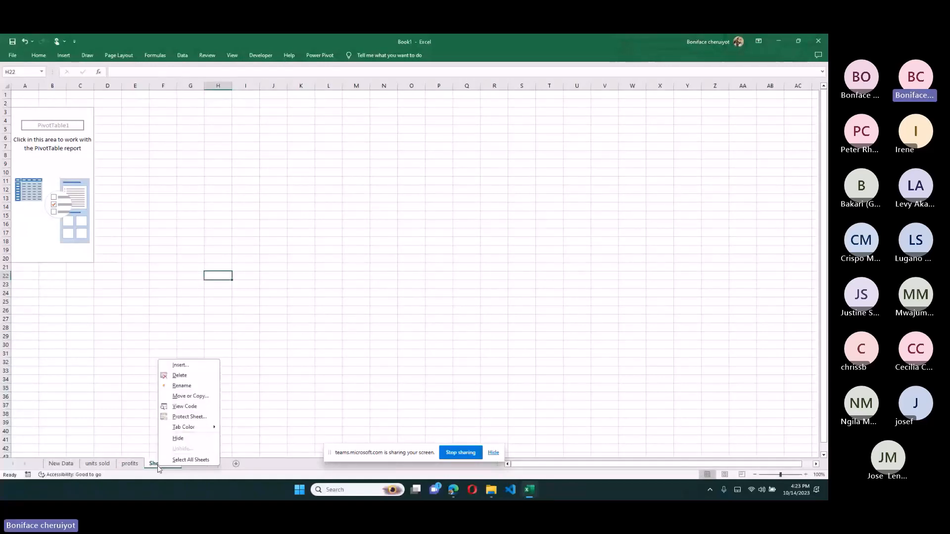
pyautogui.click(198, 389)
pyautogui.write('rEVEN')
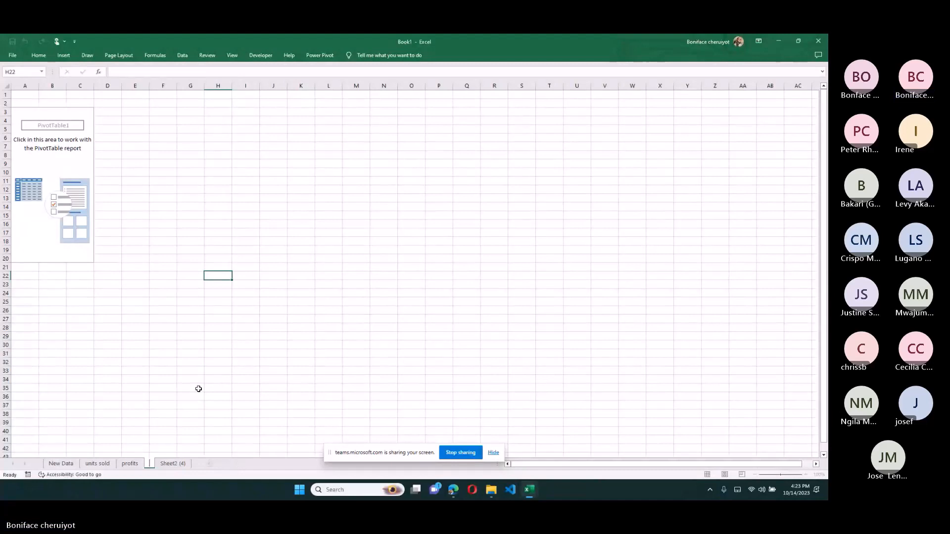
pyautogui.write('UE')
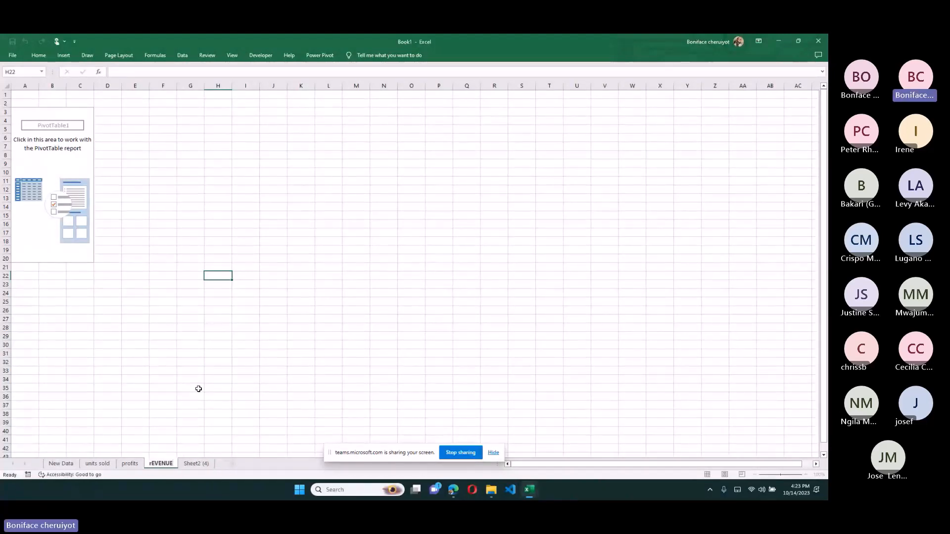
pyautogui.hotkey('ctrl', 'a')
pyautogui.write('R')
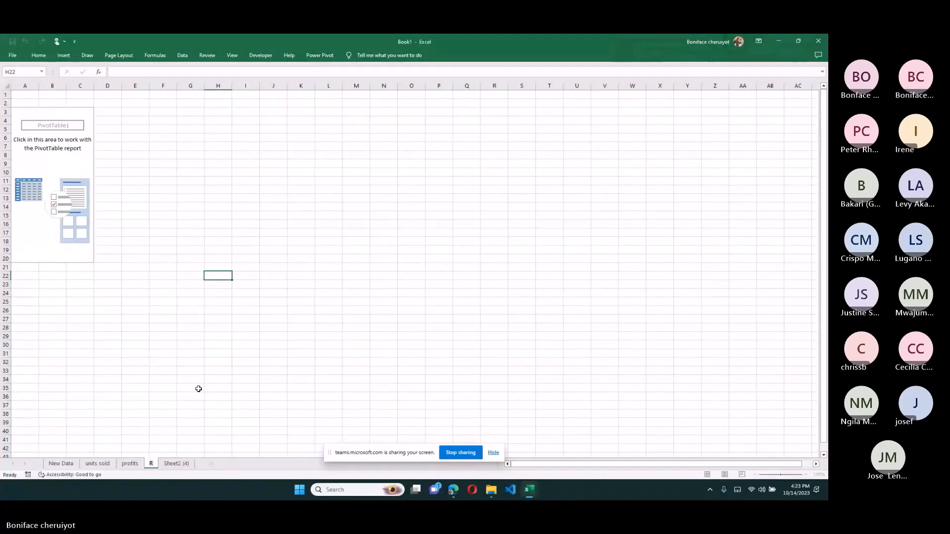
pyautogui.write('evenue')
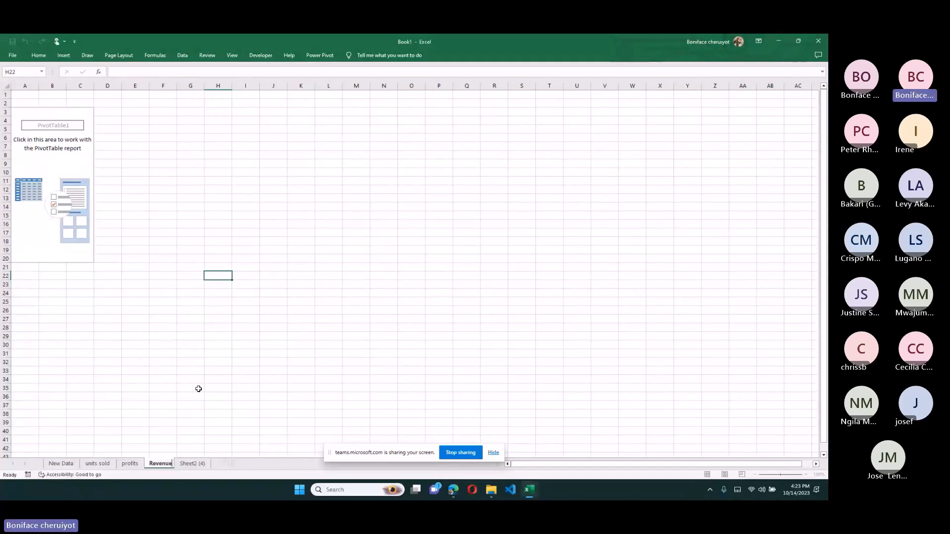
pyautogui.click(197, 388)
# Step: Rename the Sheet2 (4) copy as "profits by markets and prodcts"
pyautogui.rightClick(193, 464)
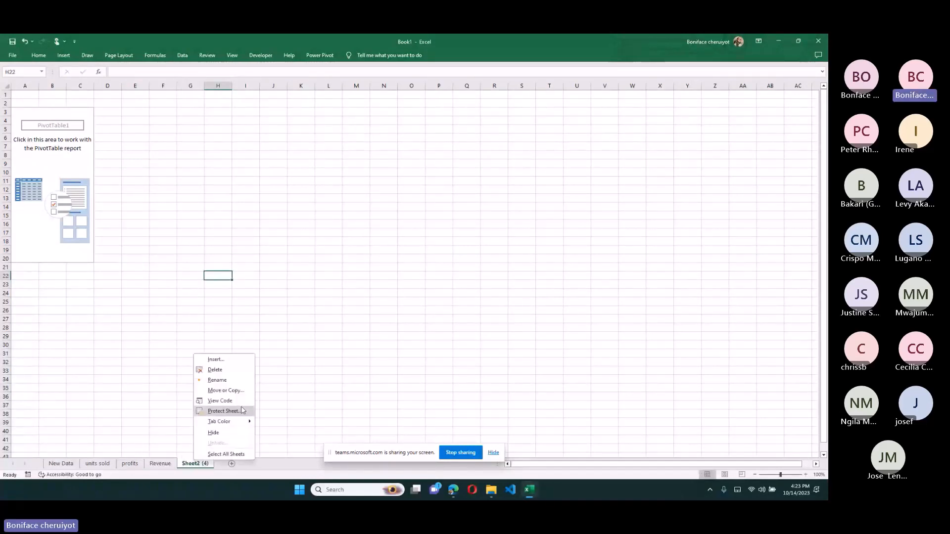
pyautogui.click(244, 380)
pyautogui.write('R')
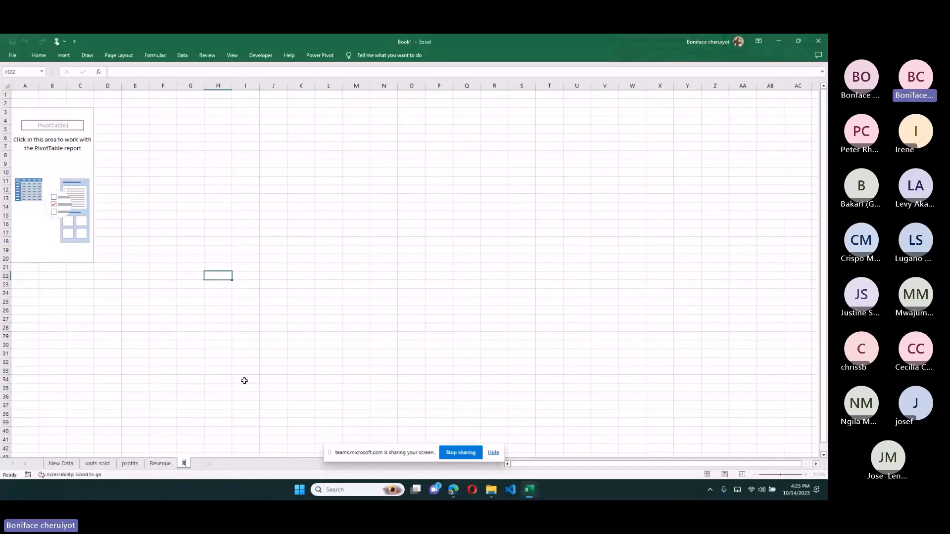
pyautogui.write('evenu')
pyautogui.press('BackSpace')
pyautogui.press('BackSpace')
pyautogui.press('BackSpace')
pyautogui.press('BackSpace')
pyautogui.press('BackSpace')
pyautogui.press('BackSpace')
pyautogui.write('profits by market')
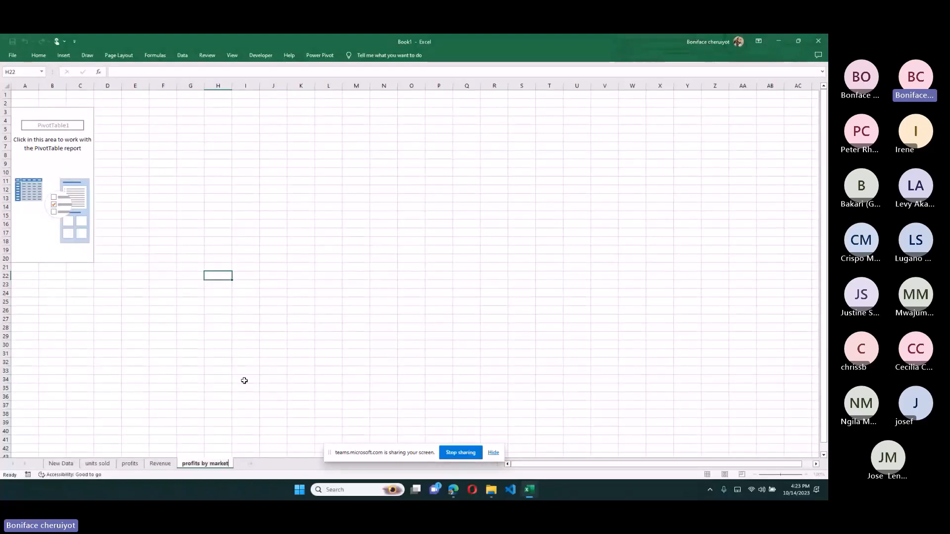
pyautogui.write('s and pro')
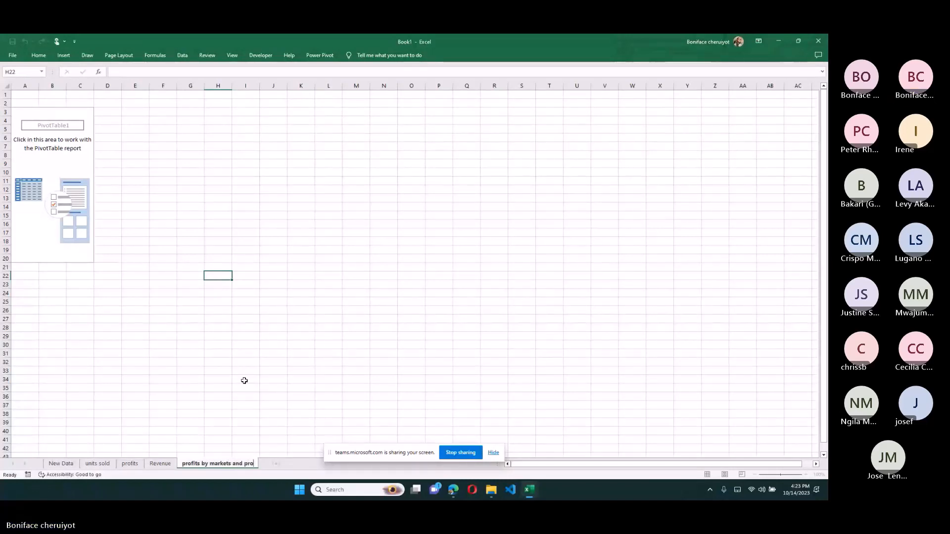
pyautogui.write('duvat')
pyautogui.press('BackSpace')
pyautogui.press('BackSpace')
pyautogui.press('BackSpace')
pyautogui.press('BackSpace')
pyautogui.write('u')
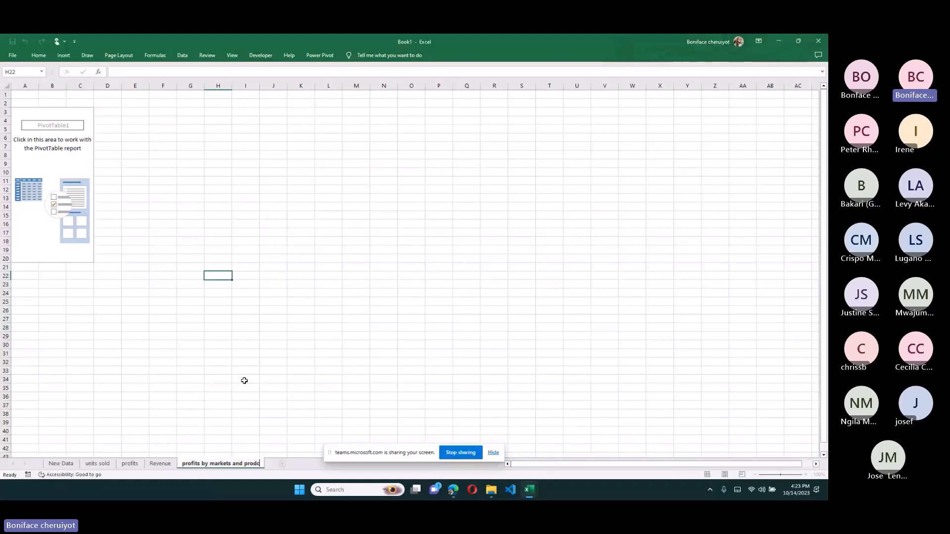
pyautogui.click(244, 380)
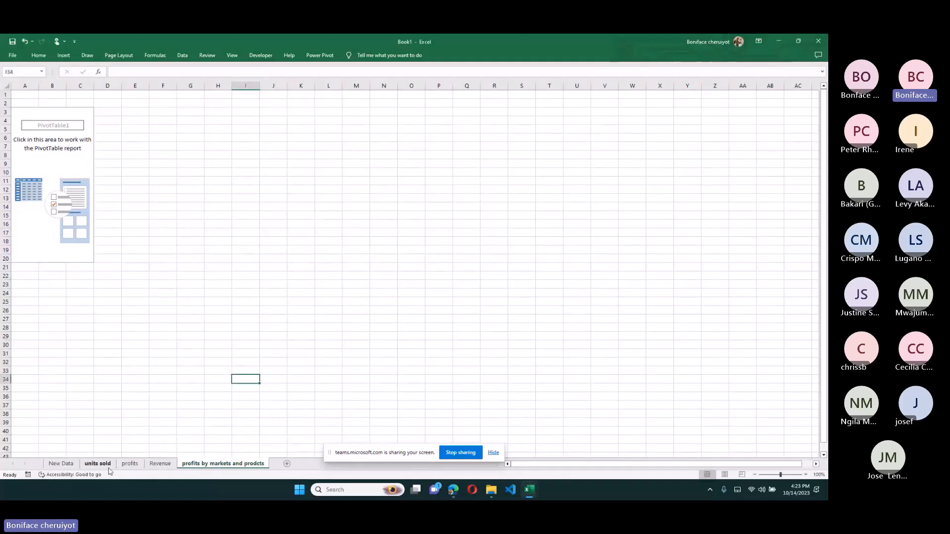
# Step: Open the units sold sheet and select its empty PivotTable to show the field list
pyautogui.click(106, 465)
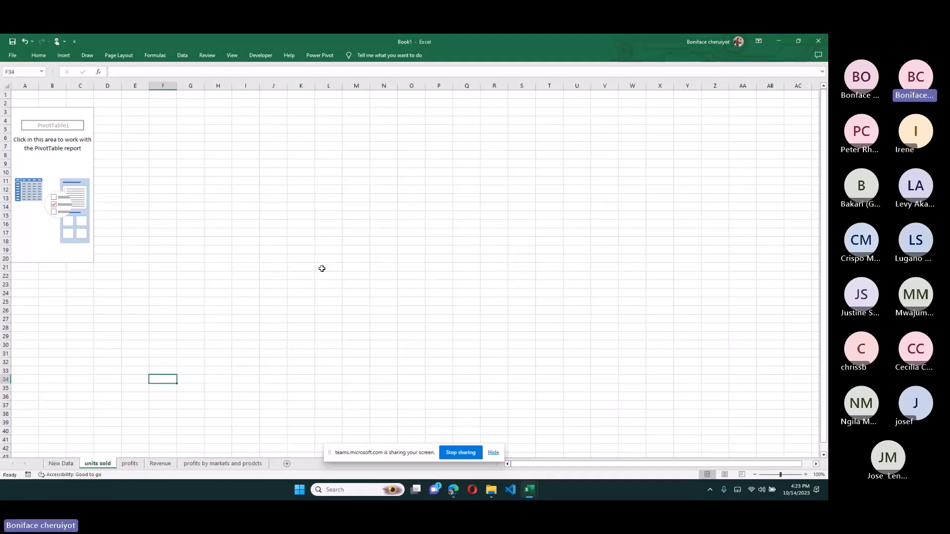
pyautogui.click(68, 112)
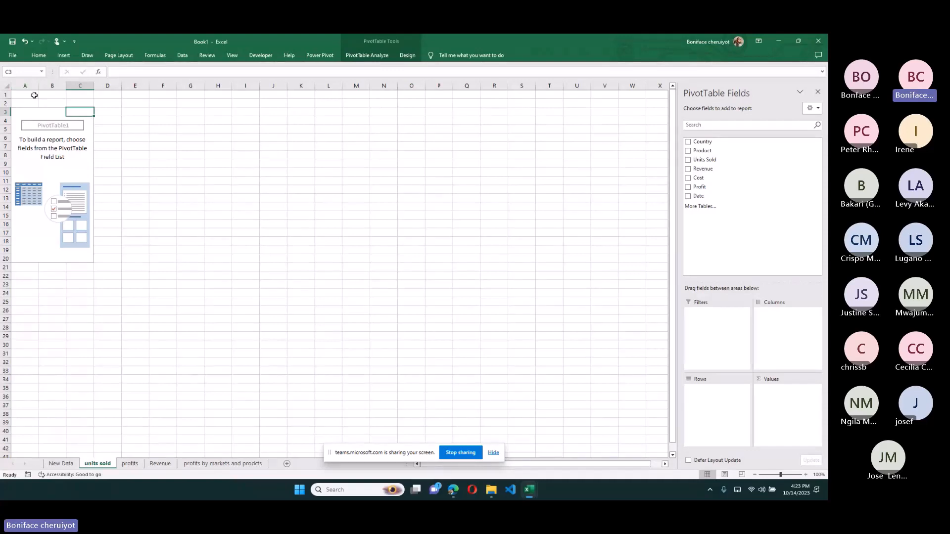
pyautogui.click(35, 85)
pyautogui.rightClick(34, 88)
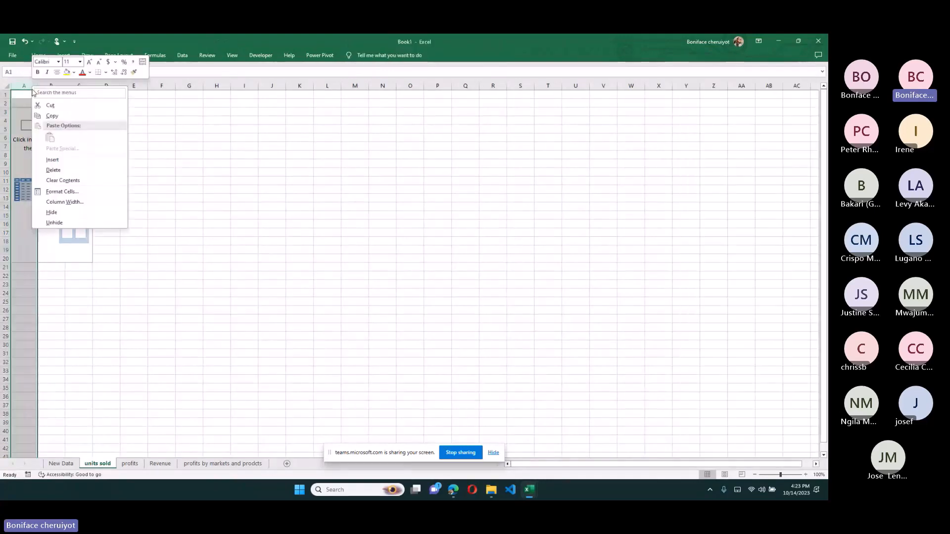
pyautogui.click(62, 159)
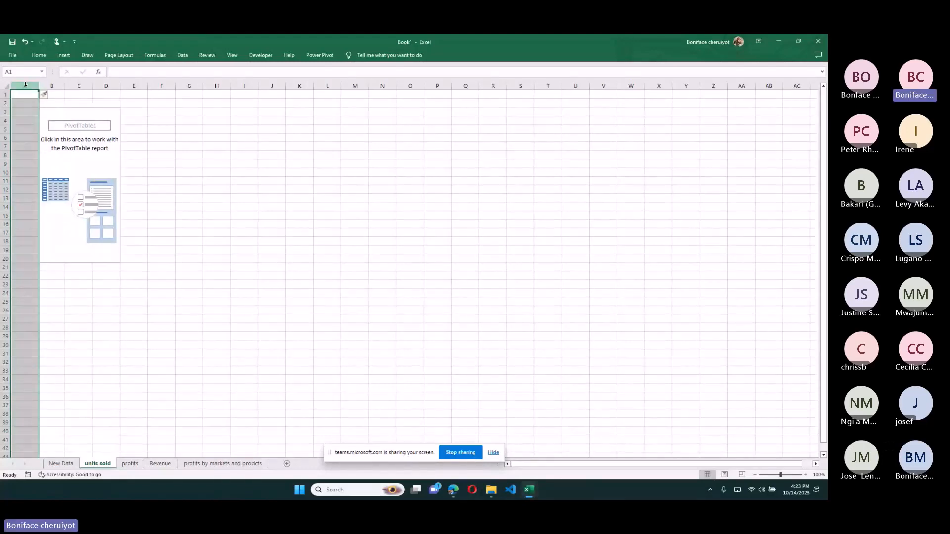
pyautogui.hotkey('ctrl', 'z')
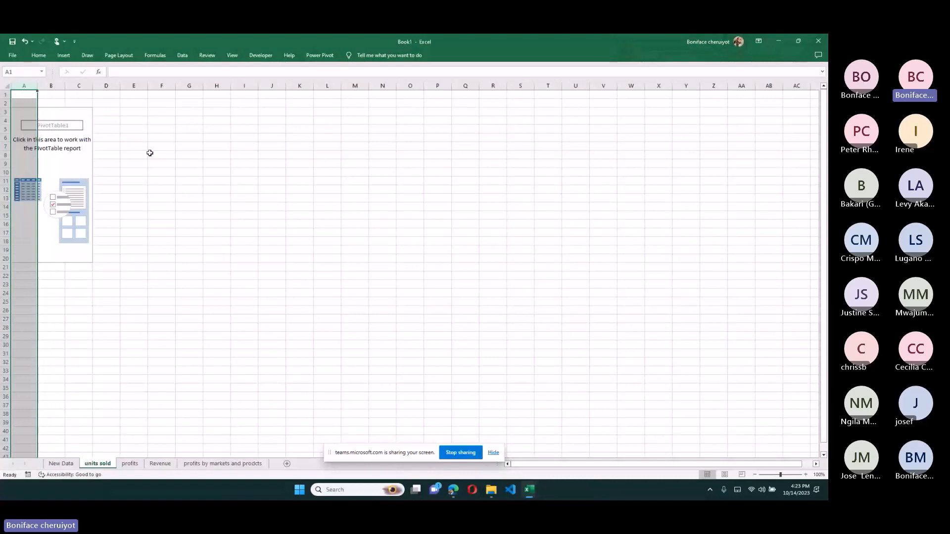
pyautogui.click(24, 119)
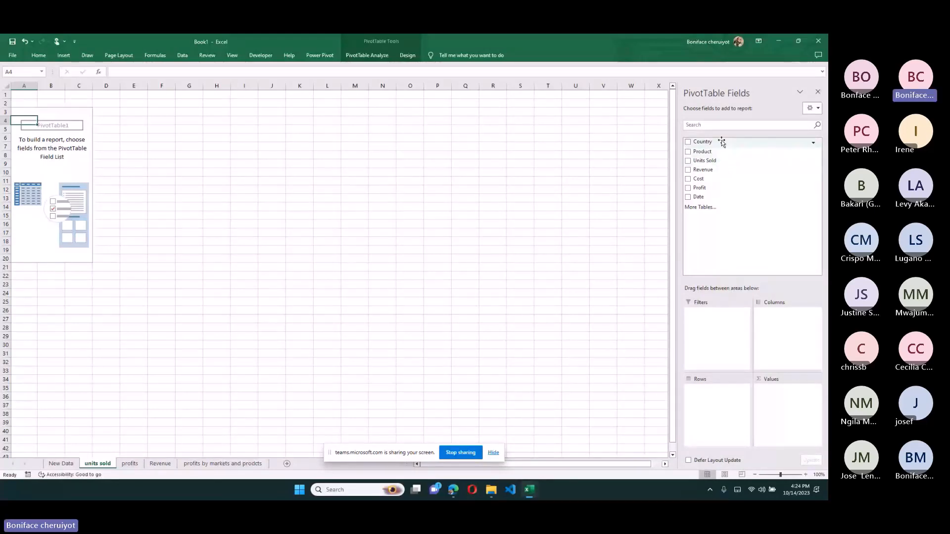
# Step: Try the side-by-side and fields-only layouts for the PivotTable field list, and restore the stacked fields and areas layout
pyautogui.click(799, 126)
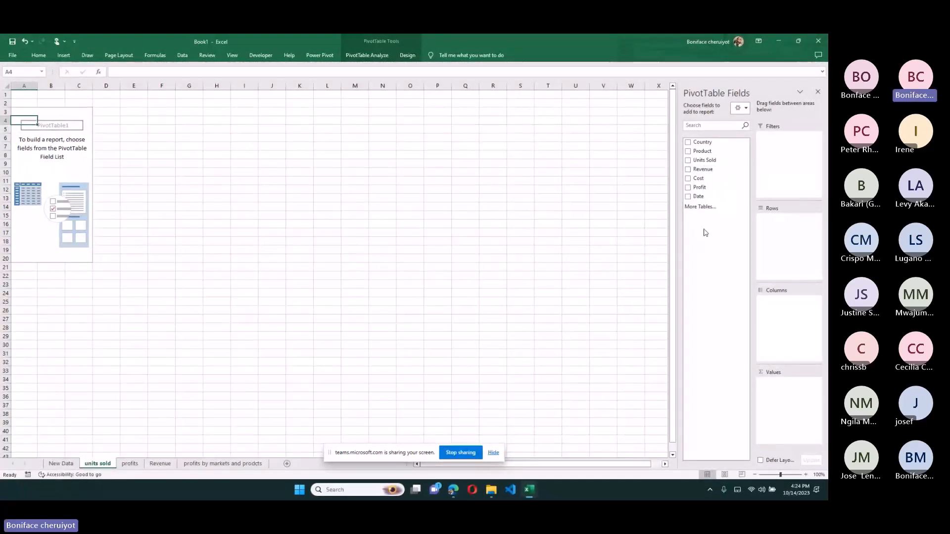
pyautogui.click(744, 108)
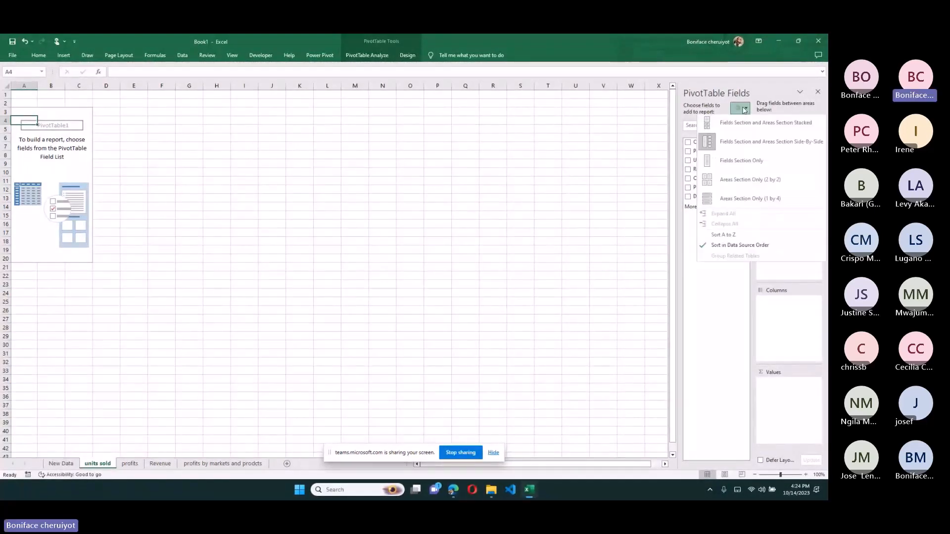
pyautogui.click(732, 159)
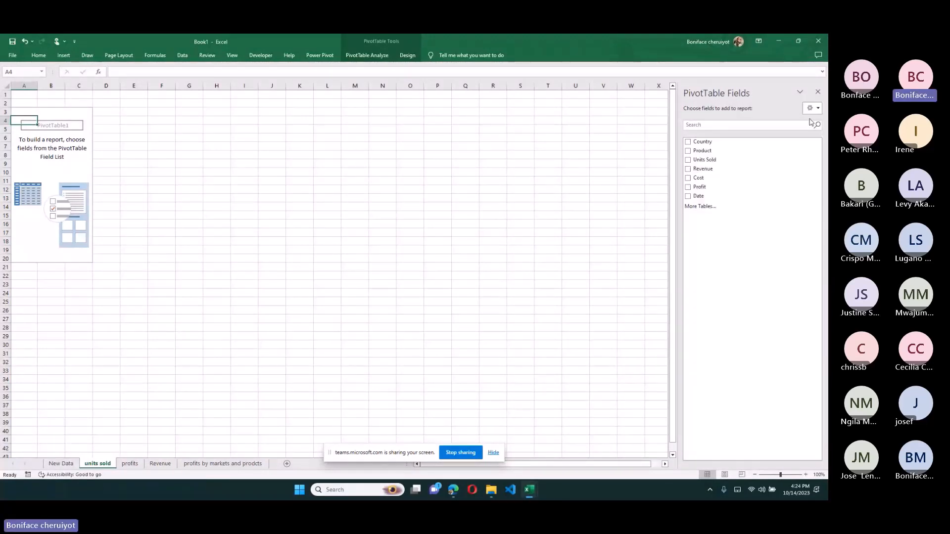
pyautogui.click(812, 108)
pyautogui.click(737, 129)
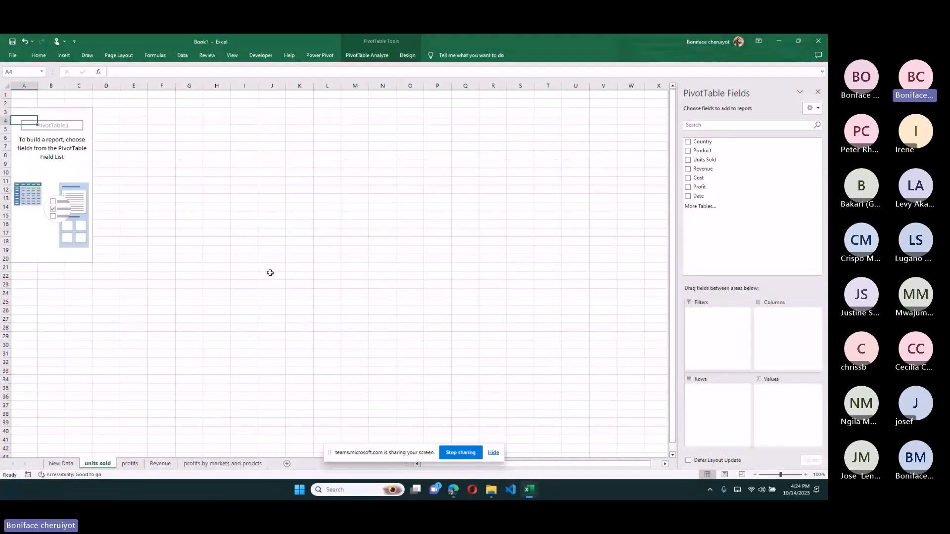
# Step: Build the units sold PivotTable with Units Sold as the summed value and Date as the rows
pyautogui.moveTo(706, 165); pyautogui.dragTo(783, 415)
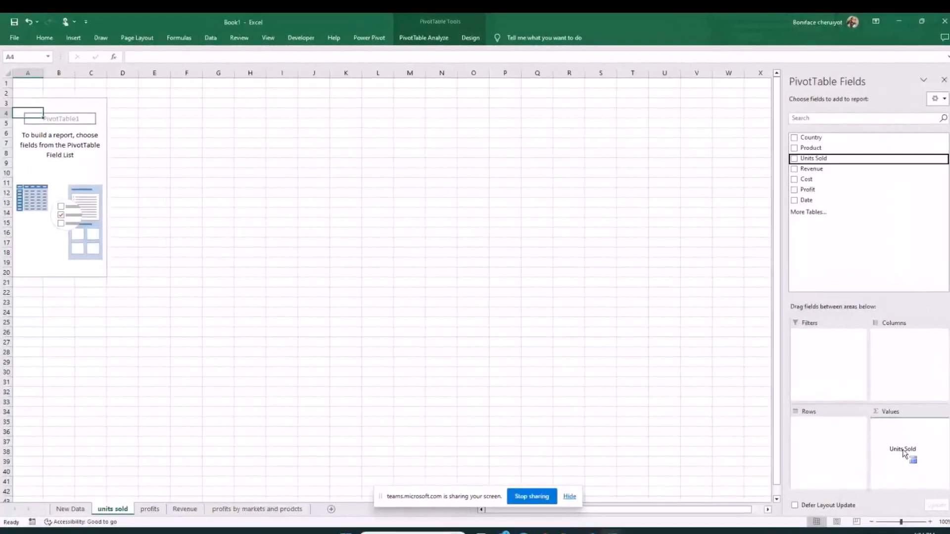
pyautogui.moveTo(904, 455); pyautogui.dragTo(903, 454)
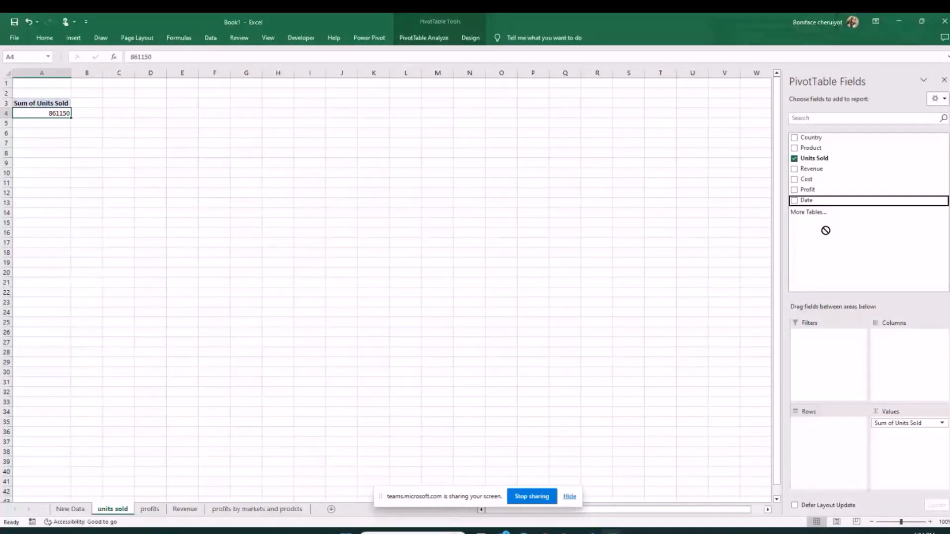
pyautogui.moveTo(825, 231); pyautogui.dragTo(51, 115)
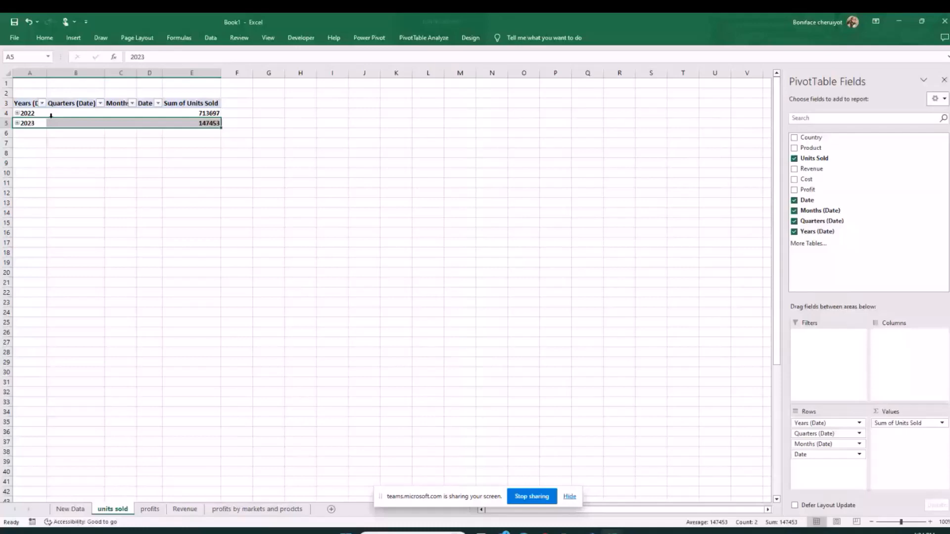
# Step: Ungroup the dates in the units sold PivotTable and regroup them by Months only
pyautogui.rightClick(58, 125)
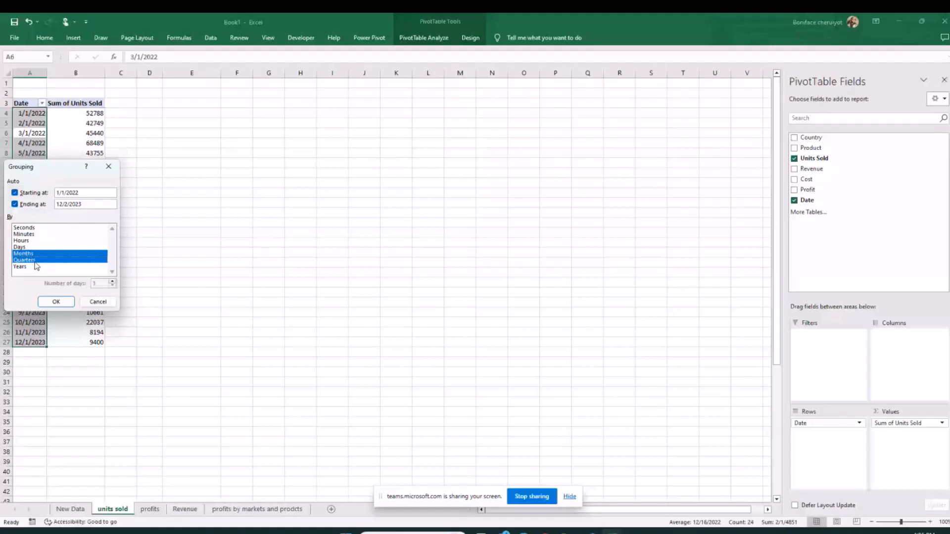
pyautogui.click(104, 162)
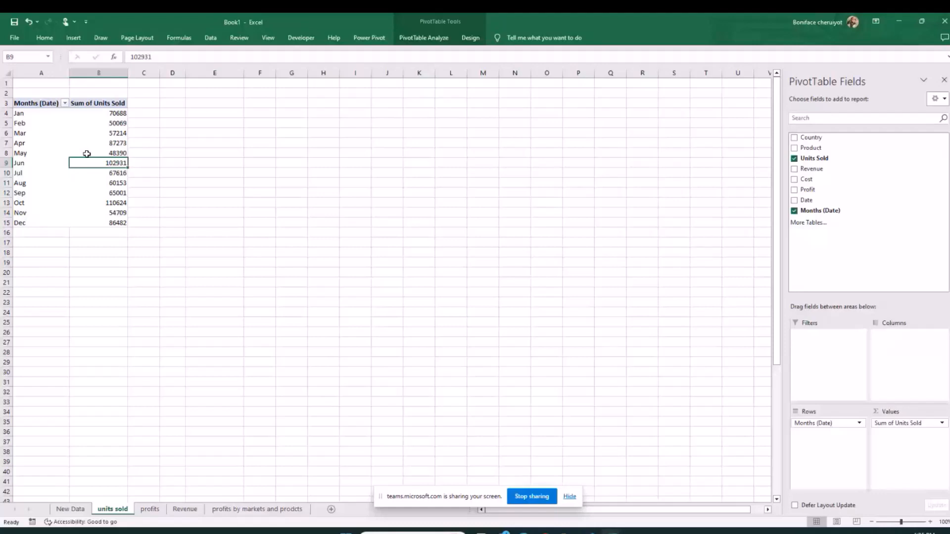
pyautogui.moveTo(80, 153)
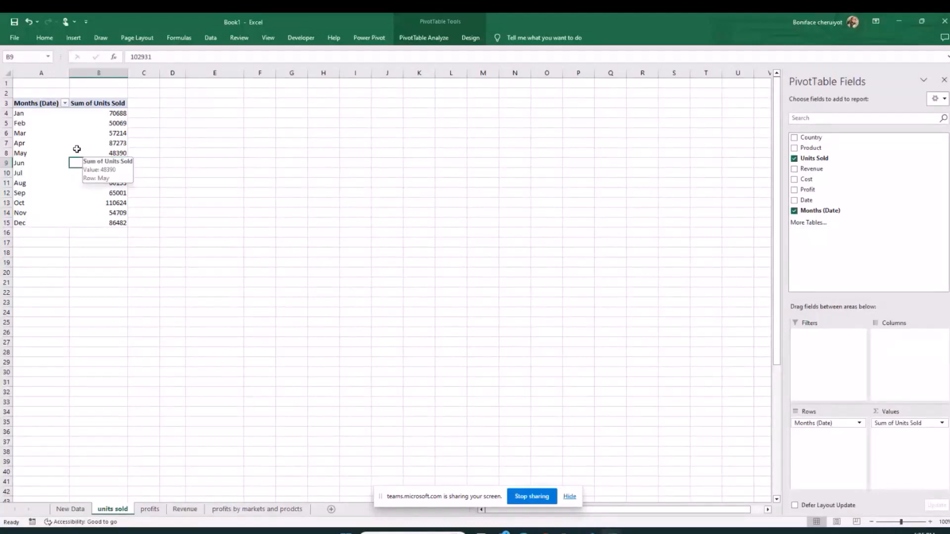
# Step: Insert a Line PivotChart based on the monthly units sold PivotTable
pyautogui.click(43, 123)
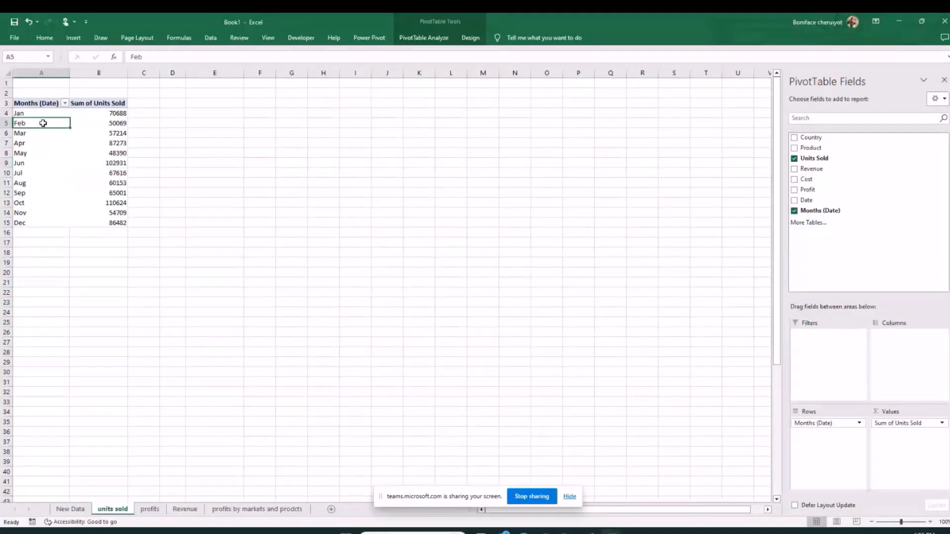
pyautogui.click(428, 36)
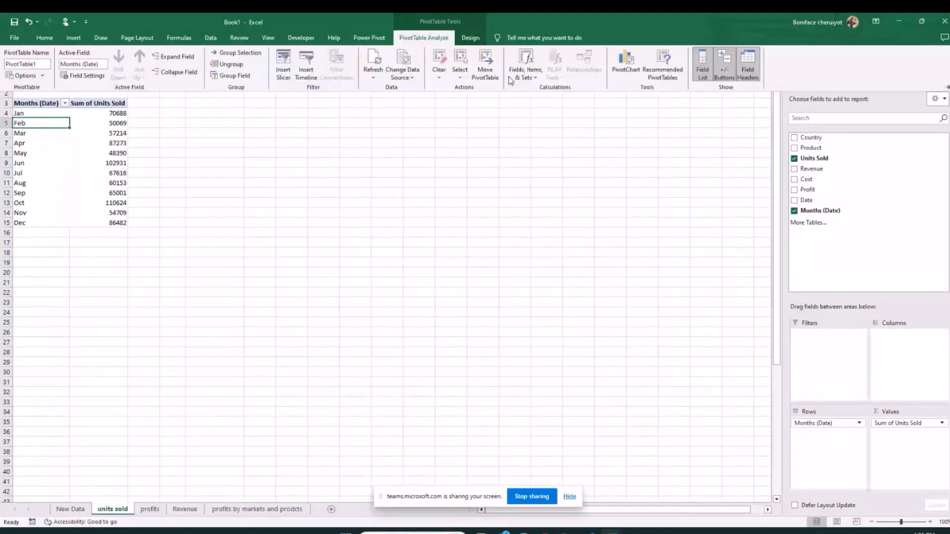
pyautogui.click(626, 62)
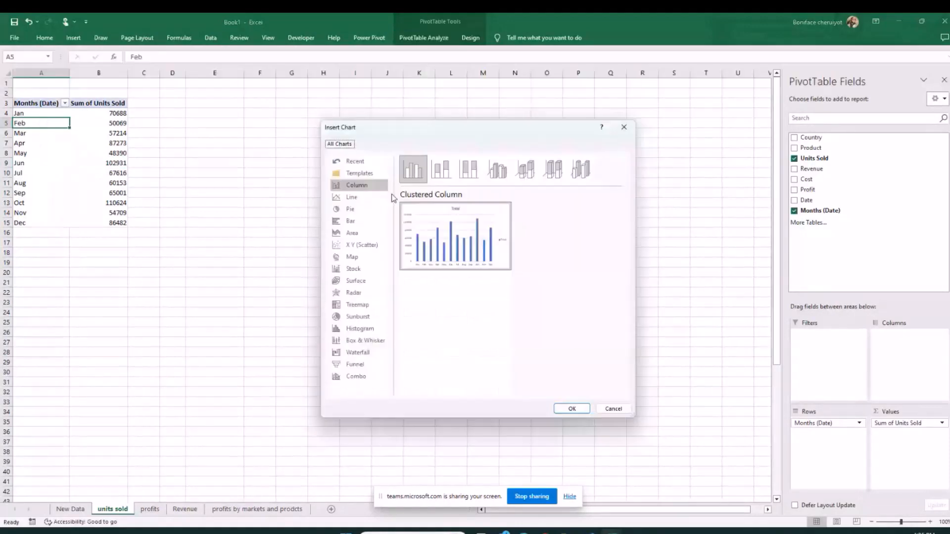
pyautogui.click(392, 198)
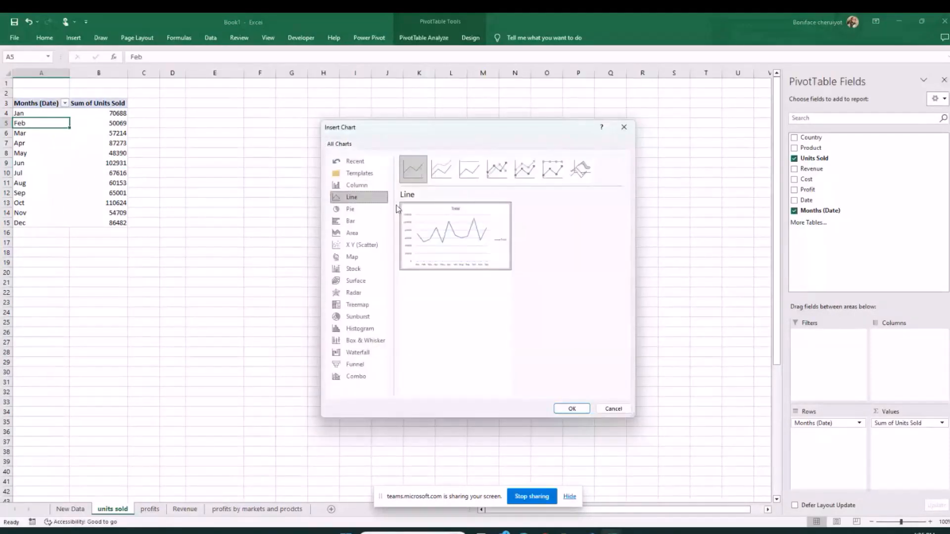
pyautogui.click(569, 408)
pyautogui.click(577, 342)
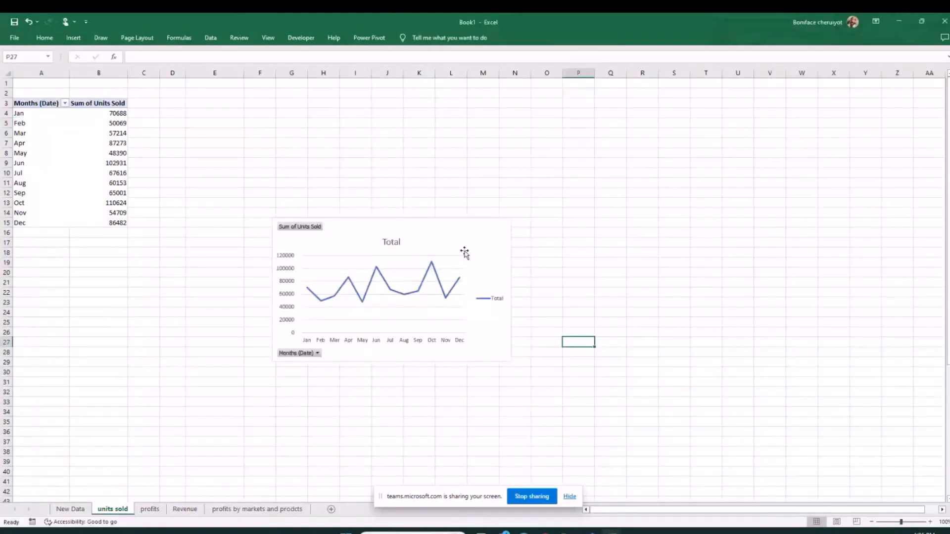
# Step: Change the line chart's title to "Units sold"
pyautogui.click(391, 242)
pyautogui.click(203, 60)
pyautogui.write('Units')
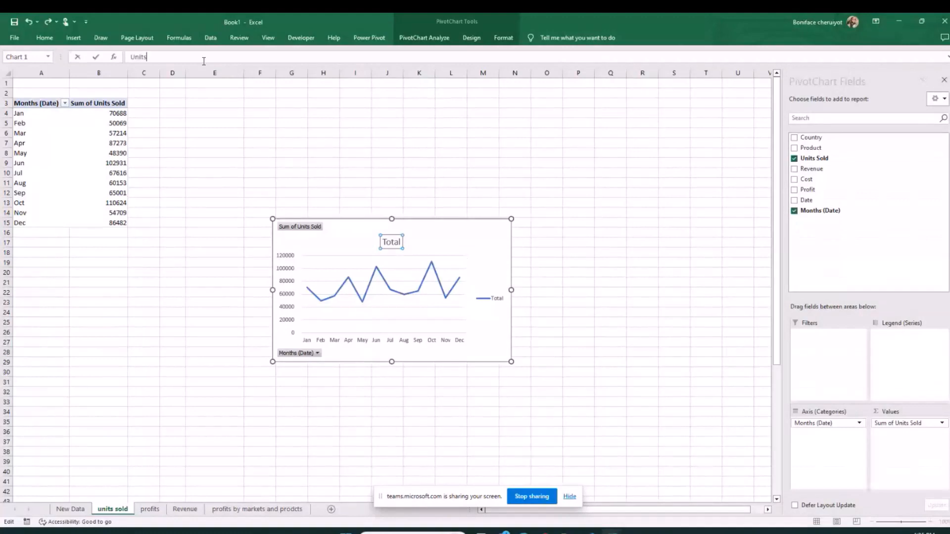
pyautogui.write(' sold')
pyautogui.click(577, 272)
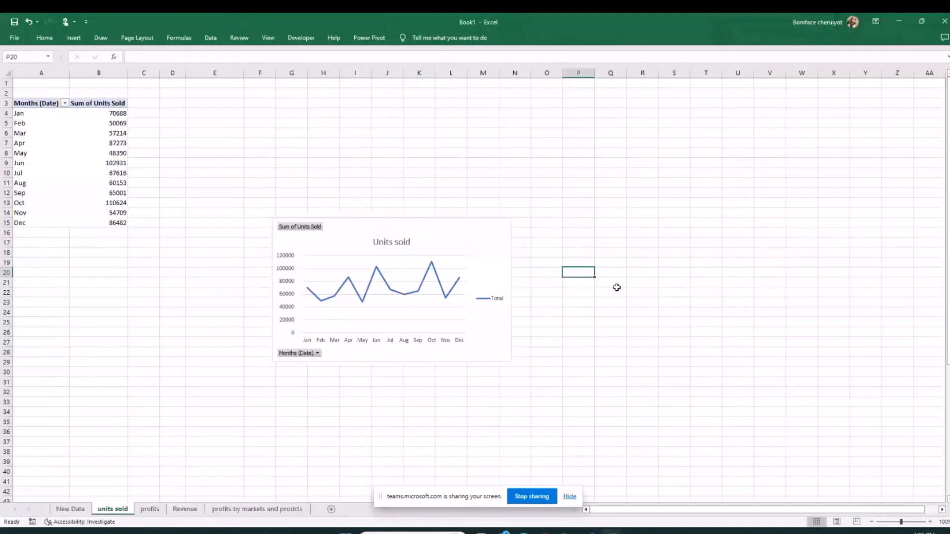
# Step: Delete the Total legend from the Units sold chart
pyautogui.click(391, 315)
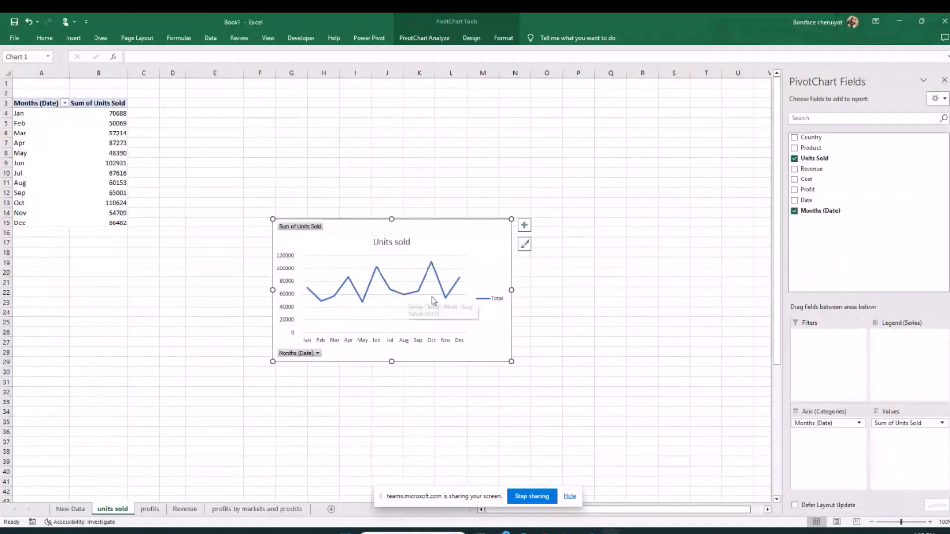
pyautogui.rightClick(490, 303)
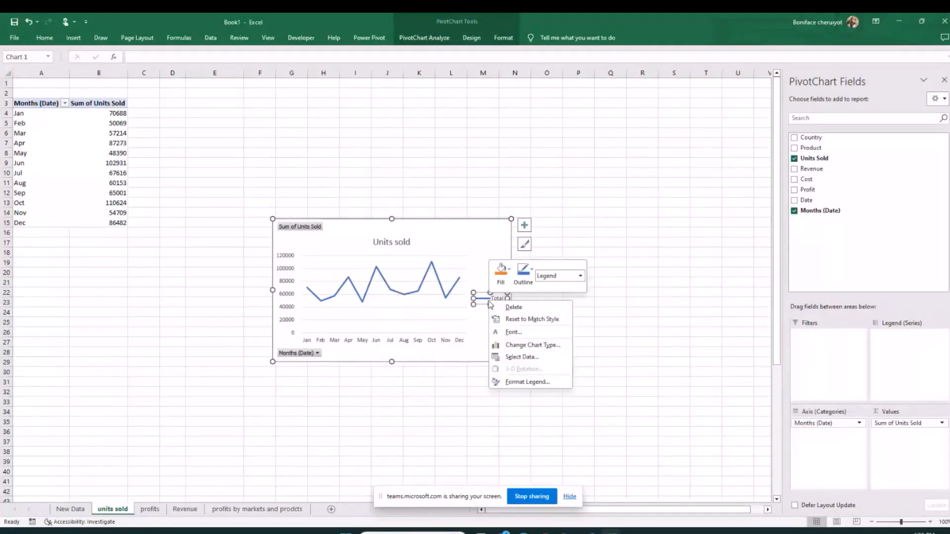
pyautogui.click(510, 307)
pyautogui.press('Escape')
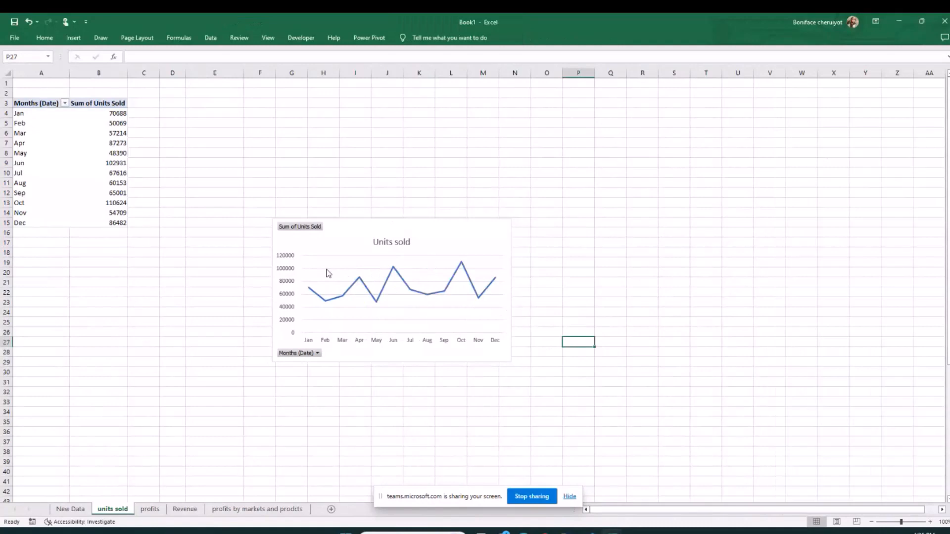
# Step: Hide all field buttons on the Units sold chart
pyautogui.rightClick(301, 227)
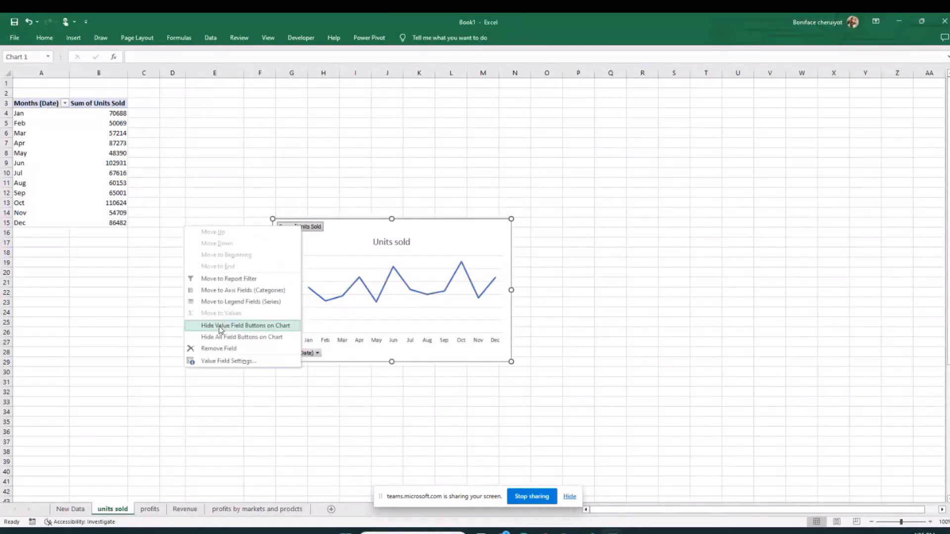
pyautogui.click(220, 328)
pyautogui.rightClick(302, 229)
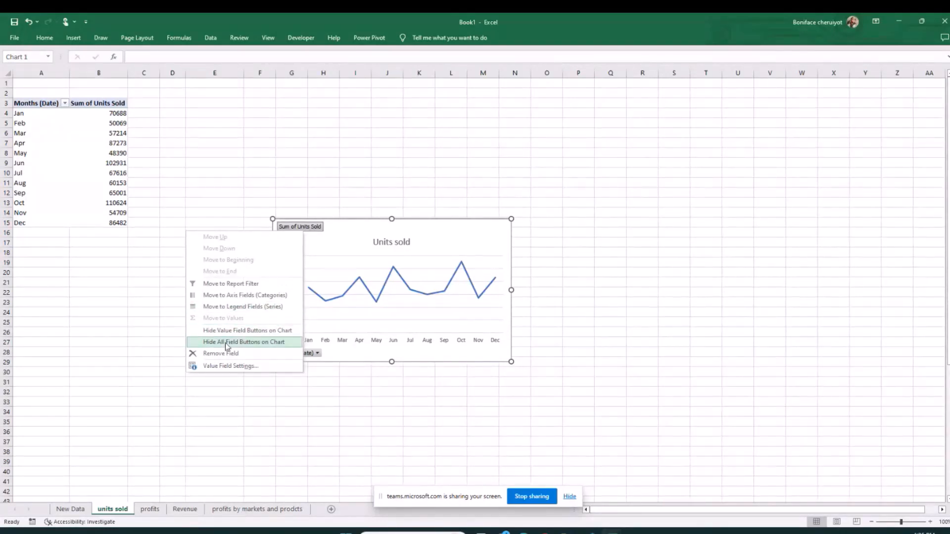
pyautogui.click(226, 344)
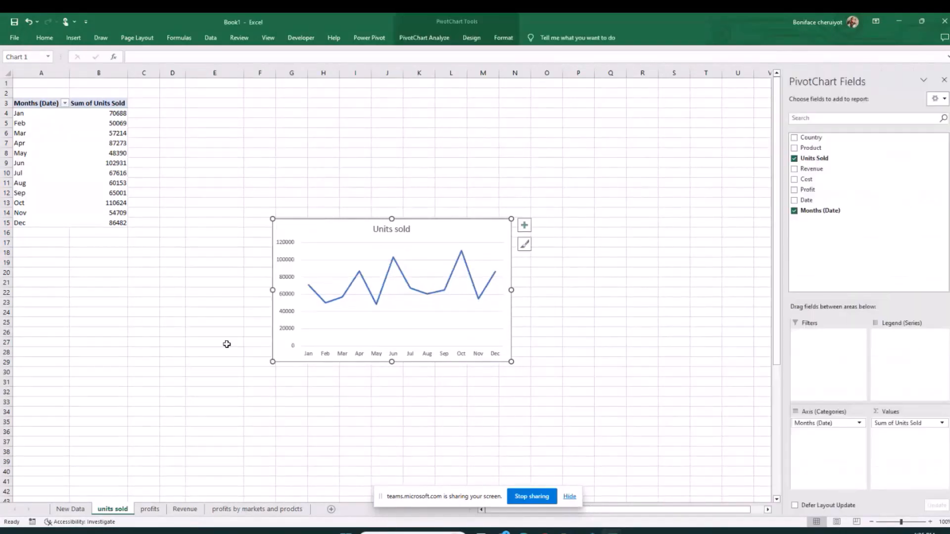
# Step: Move the Units sold chart up and to the right, covering about columns I to P and rows 10 to 24
pyautogui.click(347, 402)
pyautogui.moveTo(321, 232); pyautogui.dragTo(381, 178)
pyautogui.moveTo(643, 302); pyautogui.dragTo(673, 283)
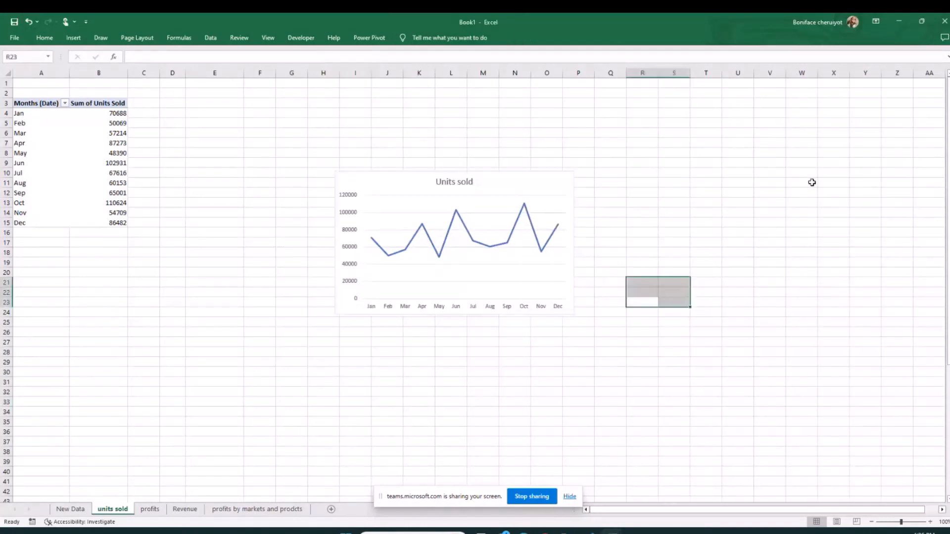
pyautogui.click(387, 421)
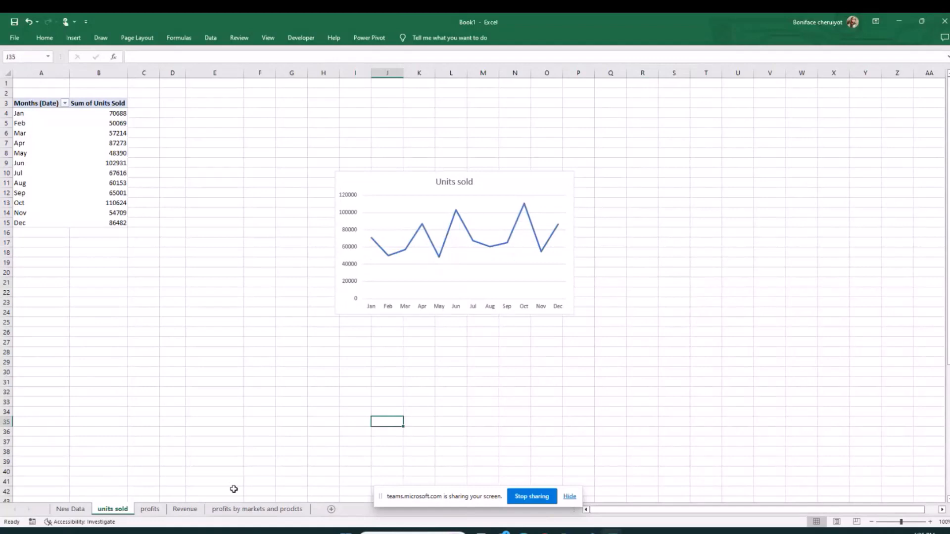
# Step: Add a new worksheet after units sold and rename it "Dashboard"
pyautogui.click(330, 509)
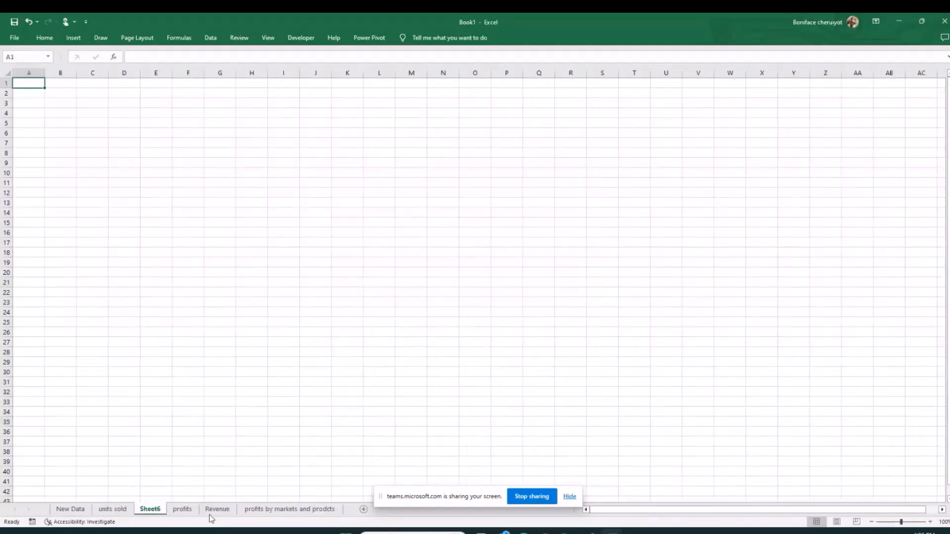
pyautogui.rightClick(152, 510)
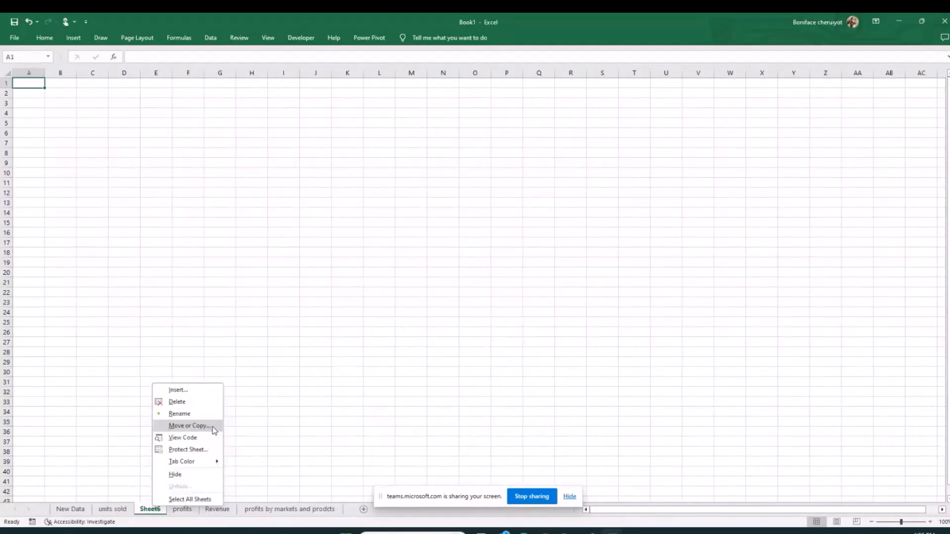
pyautogui.click(209, 417)
pyautogui.write('D')
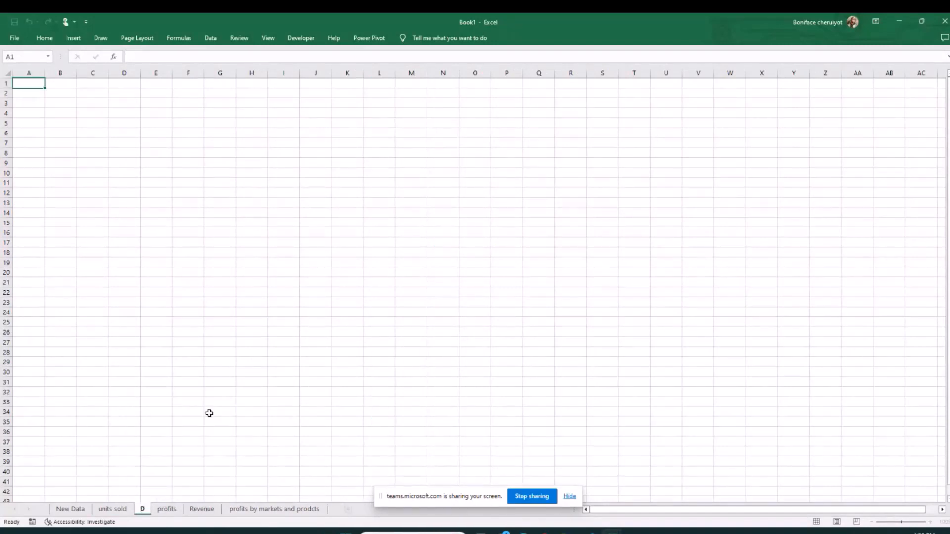
pyautogui.write('ashboard')
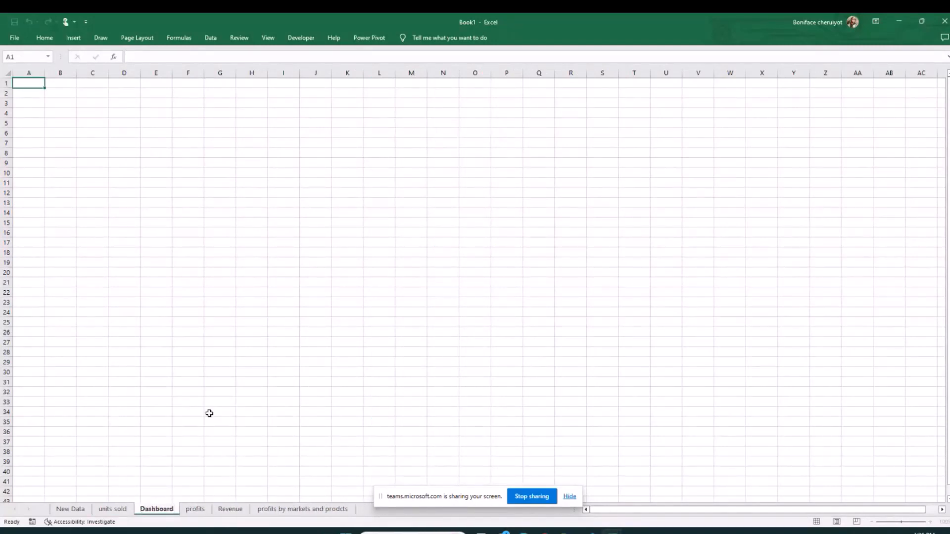
# Step: Move the Dashboard sheet to the front of the workbook, before New Data
pyautogui.click(209, 413)
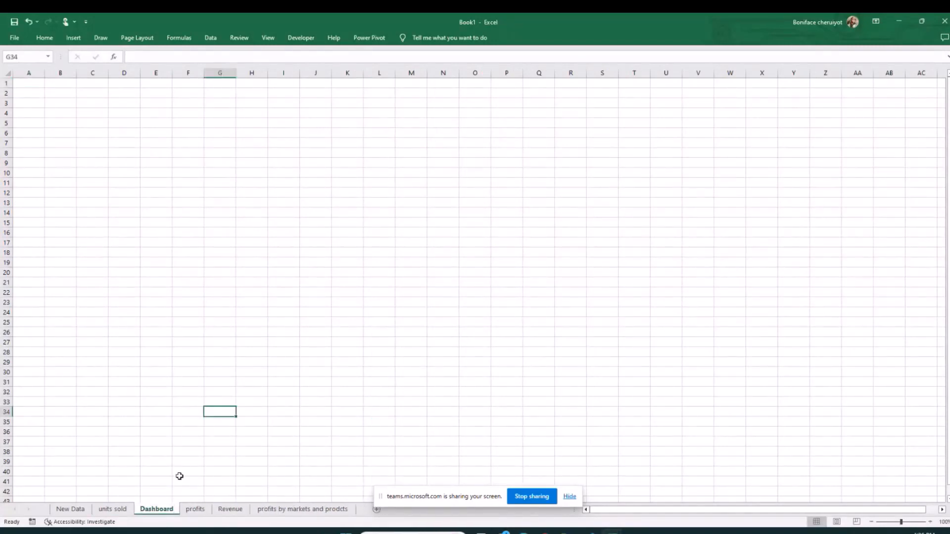
pyautogui.moveTo(157, 509); pyautogui.dragTo(65, 509)
pyautogui.moveTo(129, 432); pyautogui.dragTo(152, 432)
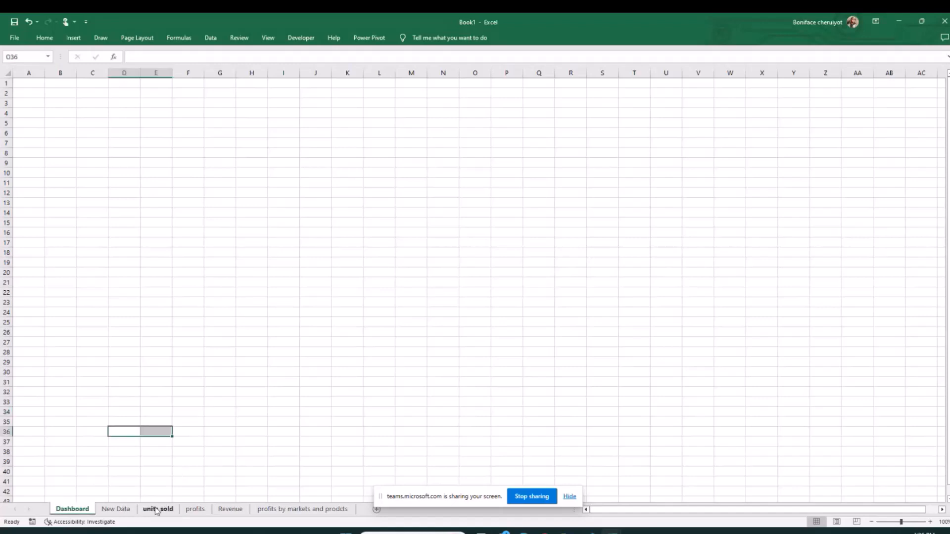
# Step: Copy the Units sold chart from the units sold sheet and return to the Dashboard sheet
pyautogui.click(156, 510)
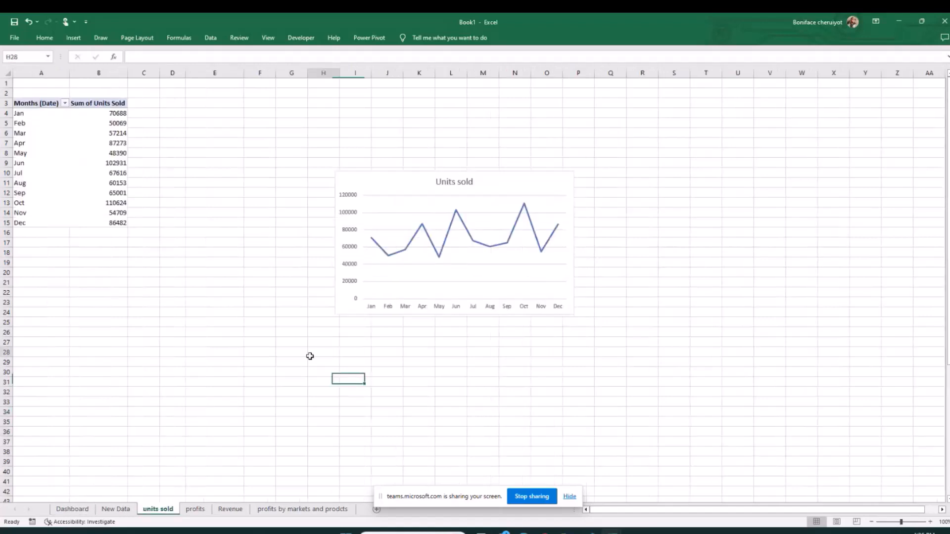
pyautogui.click(415, 195)
pyautogui.click(72, 509)
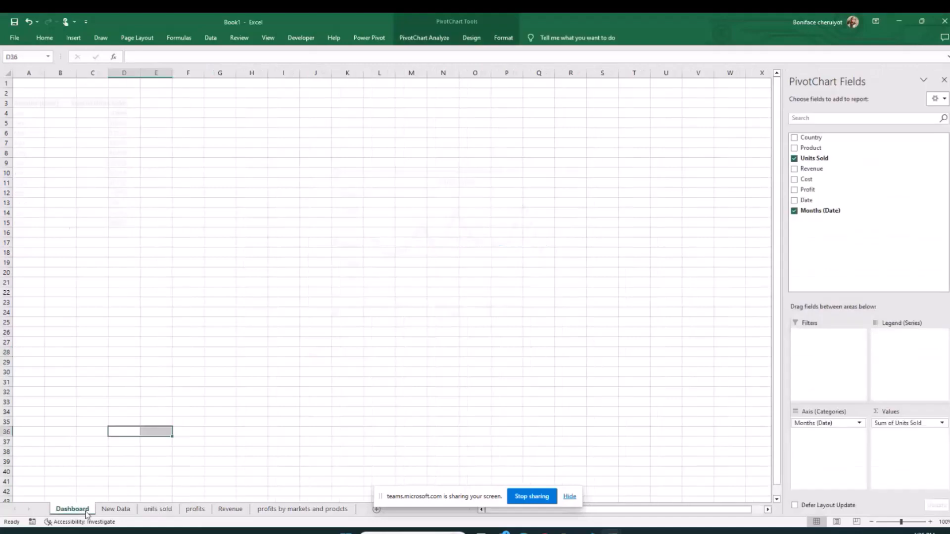
# Step: Hide the gridlines on the Dashboard sheet
pyautogui.click(442, 192)
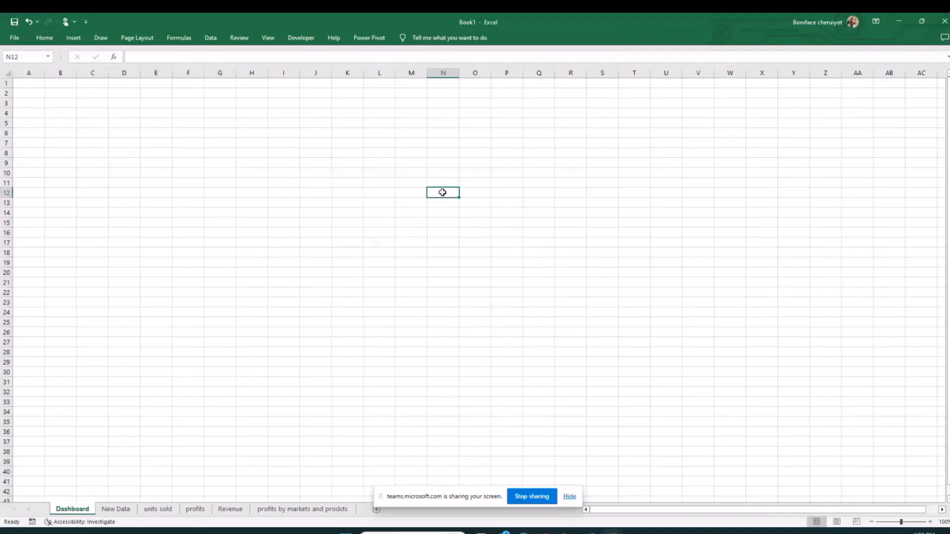
pyautogui.hotkey('alt', 'w')
pyautogui.press('v')
pyautogui.press('g')
# Step: Paste the Units sold chart onto the Dashboard with source formatting, close the field list and place the chart over about columns I to P, rows 5 to 19
pyautogui.click(360, 164)
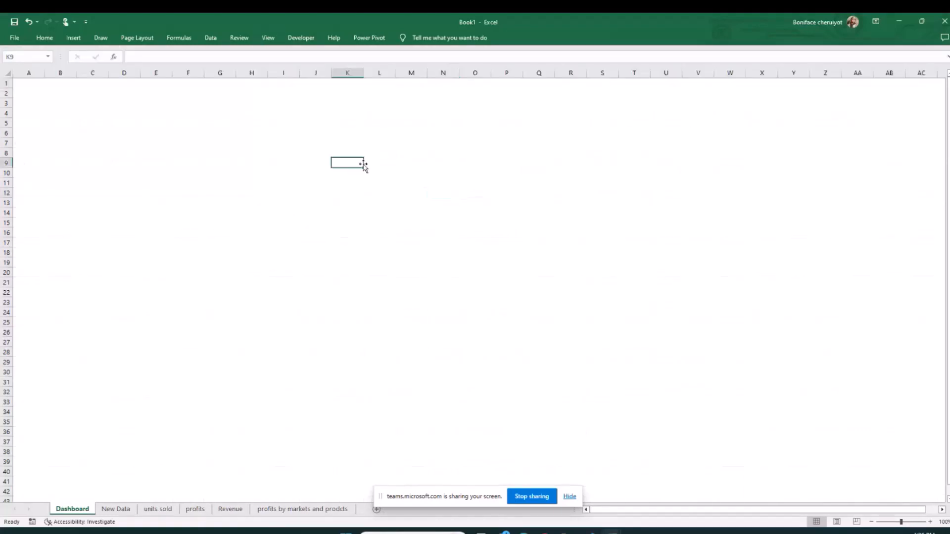
pyautogui.rightClick(364, 166)
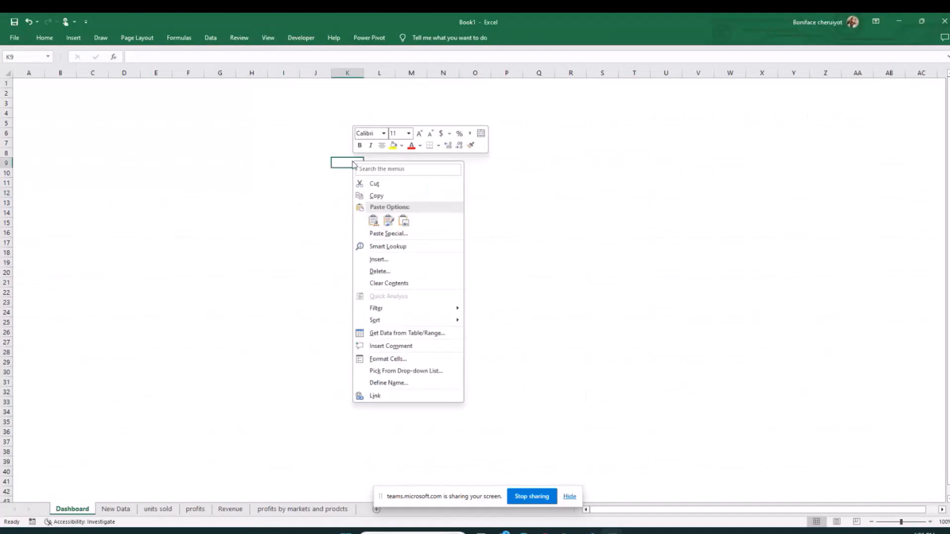
pyautogui.click(388, 221)
pyautogui.click(943, 80)
pyautogui.moveTo(523, 173); pyautogui.dragTo(462, 137)
pyautogui.click(603, 180)
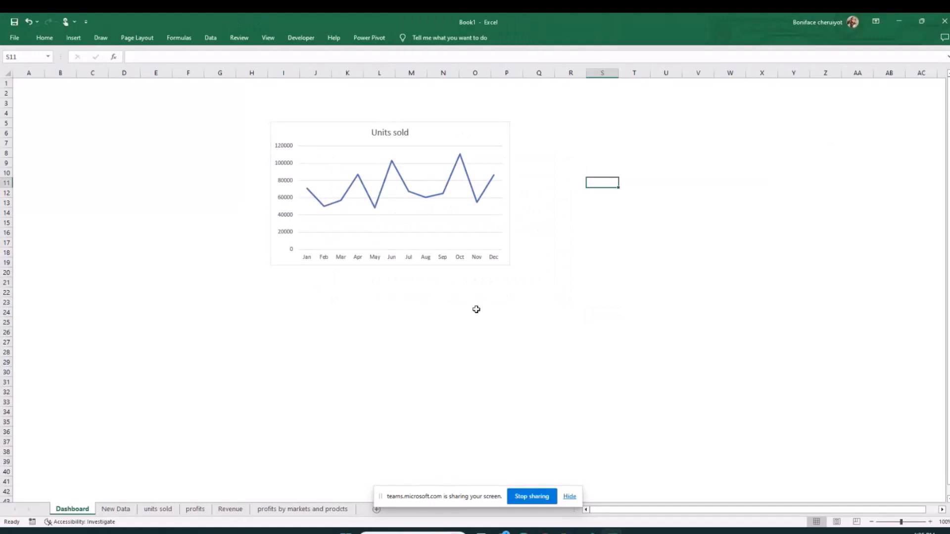
# Step: Fill the entire Dashboard sheet with the lightest green theme colour
pyautogui.hotkey('ctrl', 'a')
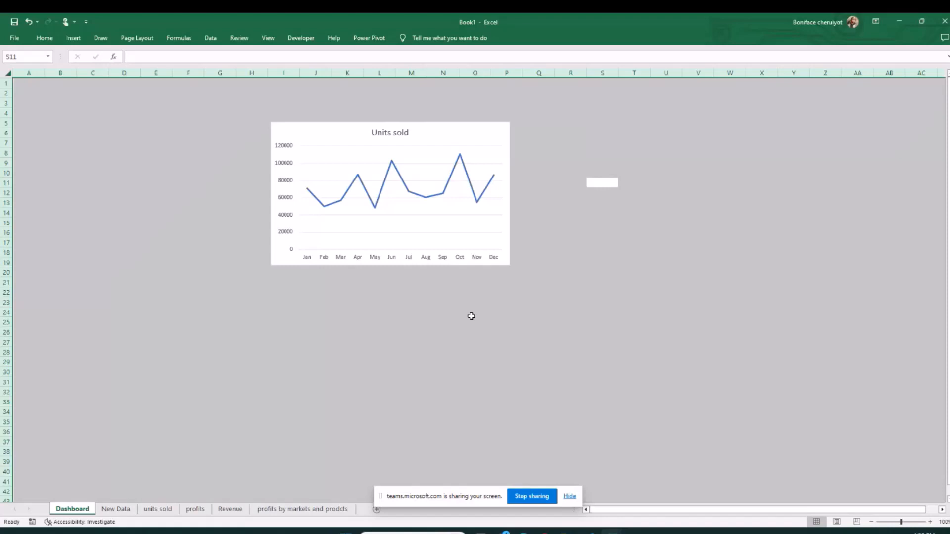
pyautogui.hotkey('alt', 'h')
pyautogui.press('h')
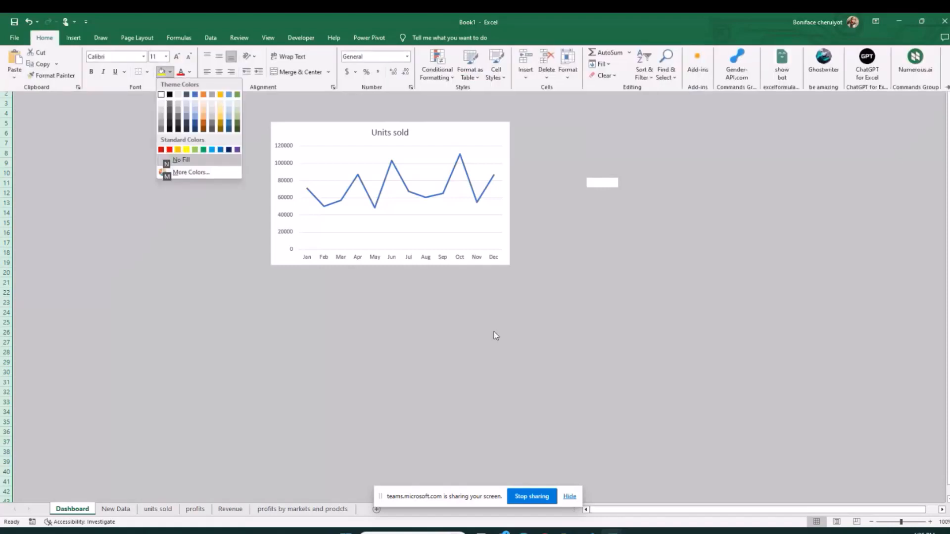
pyautogui.click(238, 106)
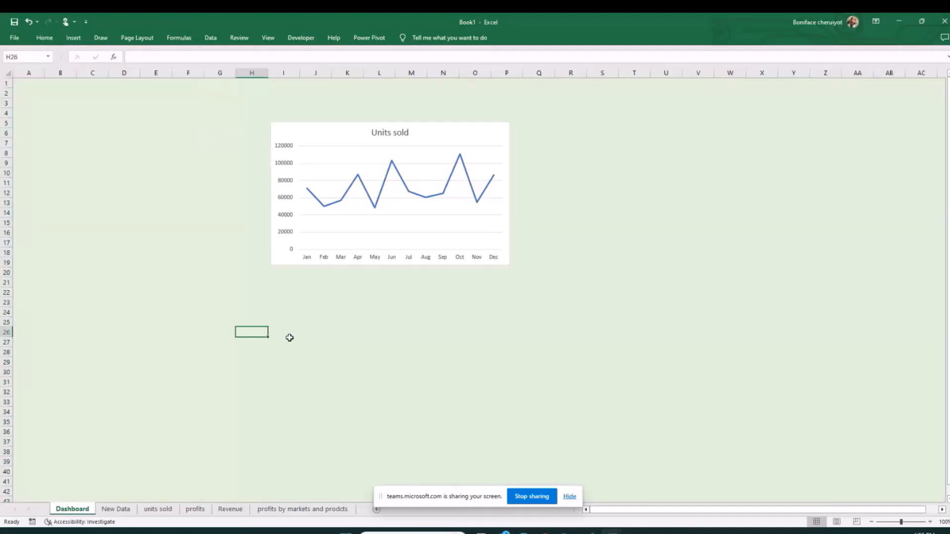
# Step: Fill the entire Dashboard sheet with the slightly deeper light green theme colour
pyautogui.hotkey('ctrl', 'a')
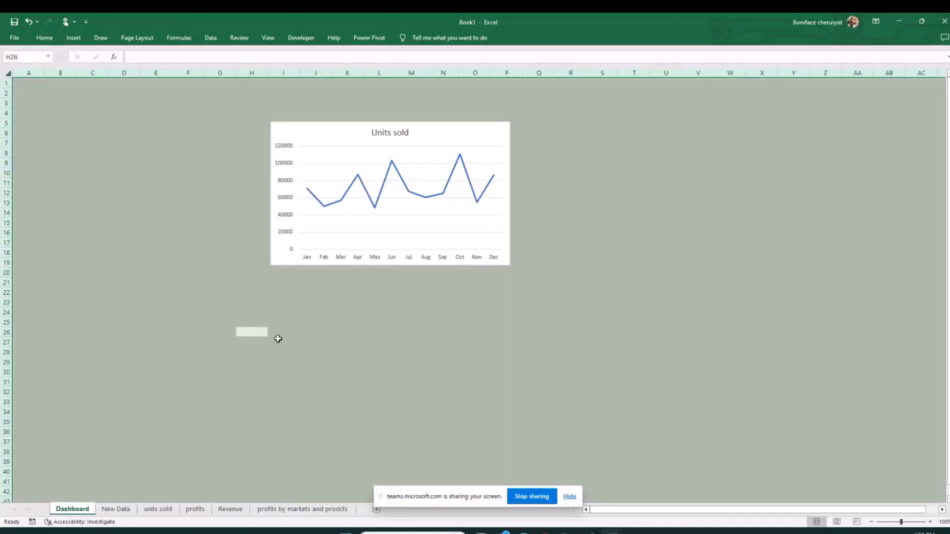
pyautogui.hotkey('alt', 'h')
pyautogui.press('h')
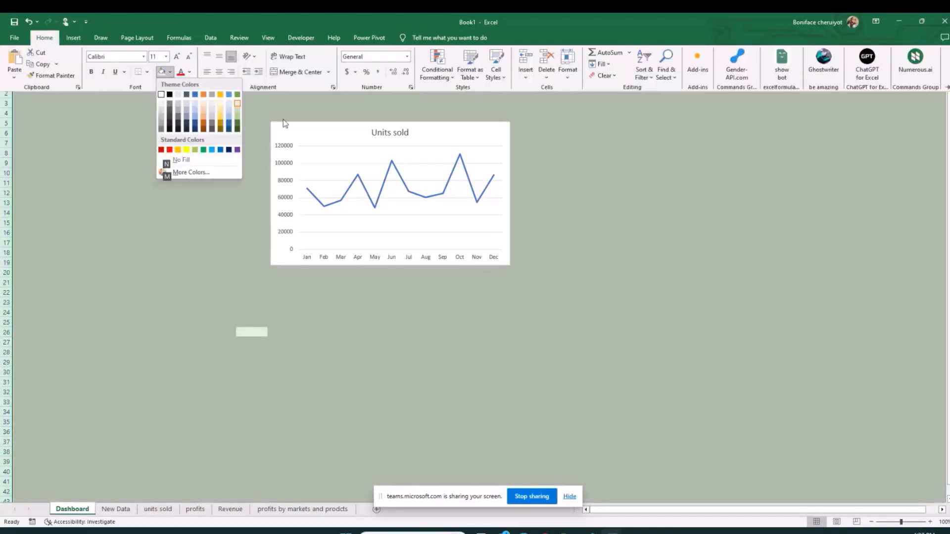
pyautogui.click(237, 104)
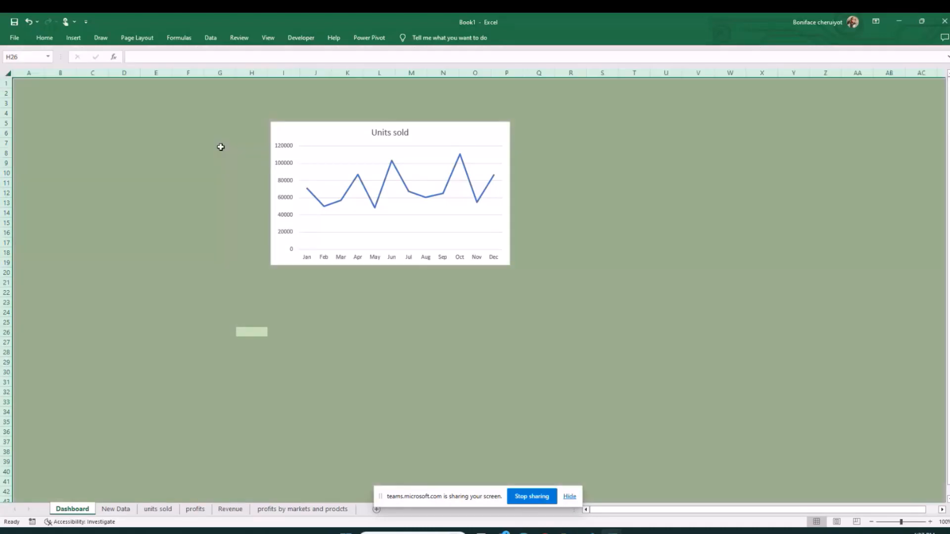
pyautogui.click(188, 203)
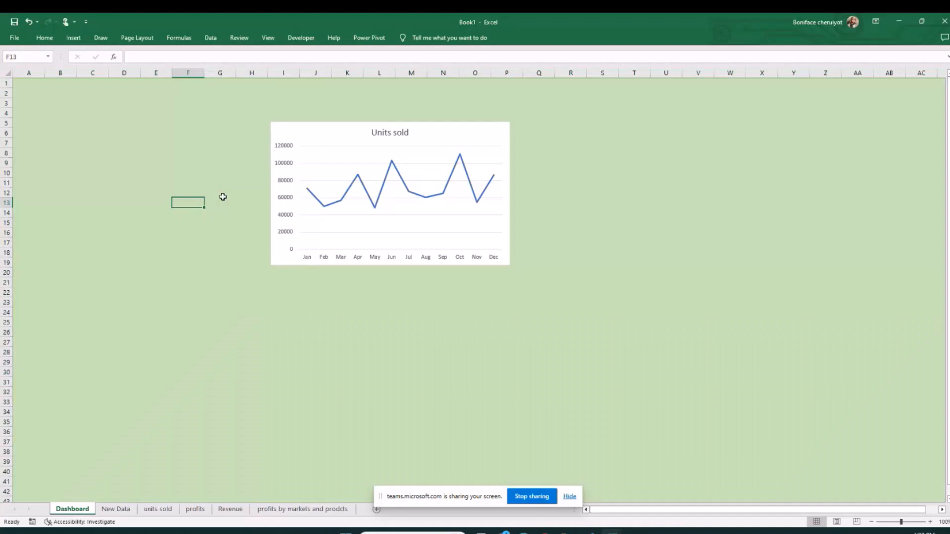
# Step: Reduce the Units sold chart's height to about 12 rows and position it over about columns I to P, rows 5 to 16
pyautogui.moveTo(306, 131); pyautogui.dragTo(243, 175)
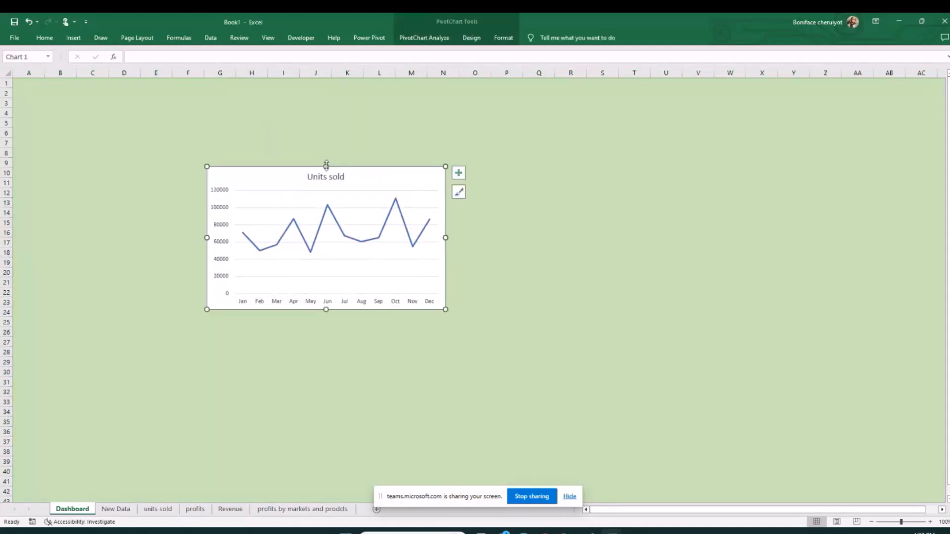
pyautogui.moveTo(326, 165); pyautogui.dragTo(326, 183)
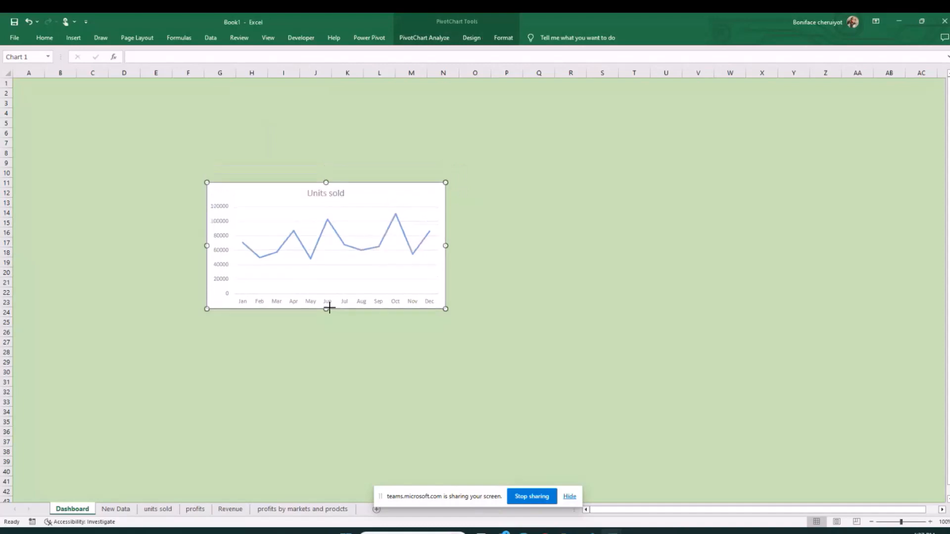
pyautogui.moveTo(329, 307); pyautogui.dragTo(329, 302)
pyautogui.press('Escape')
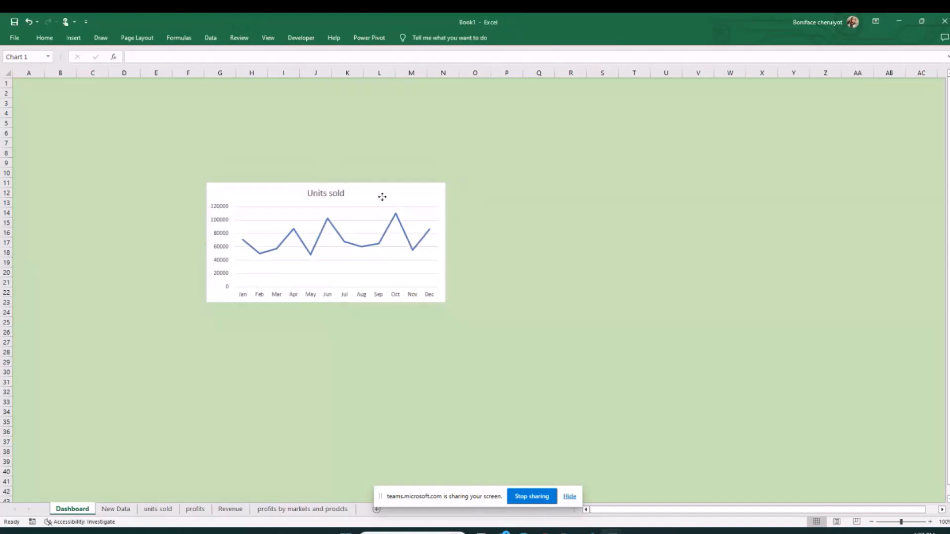
pyautogui.moveTo(382, 197); pyautogui.dragTo(454, 126)
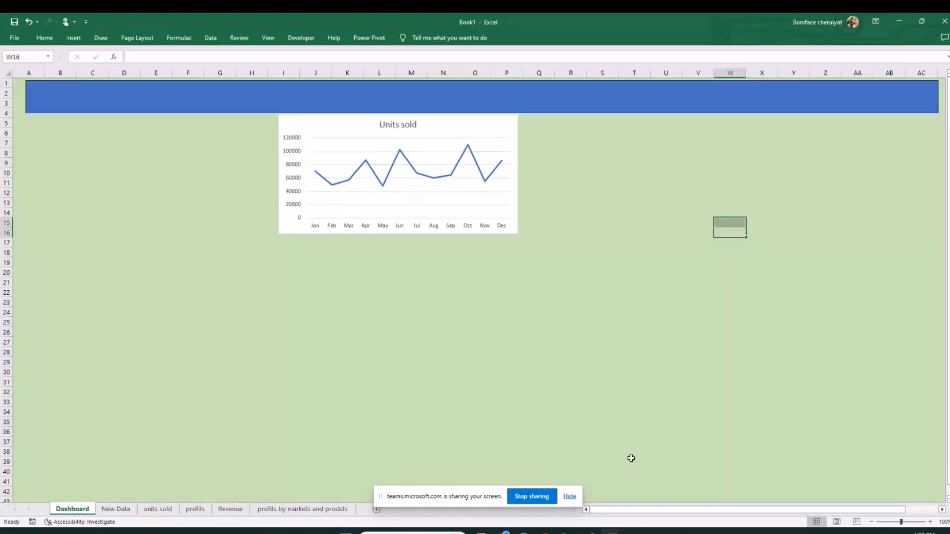
# Step: Align the blue banner rectangle with the left edge of column A
pyautogui.moveTo(502, 372); pyautogui.dragTo(483, 371)
pyautogui.moveTo(165, 101); pyautogui.dragTo(162, 105)
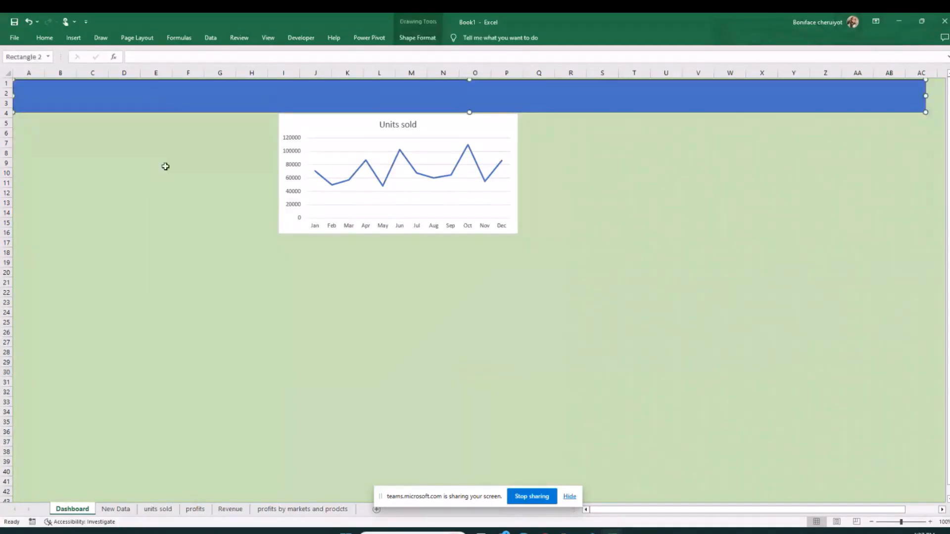
# Step: Add the title "COMPANY X DASHBOARD" to the blue banner in enlarged, horizontally centred text
pyautogui.rightClick(156, 99)
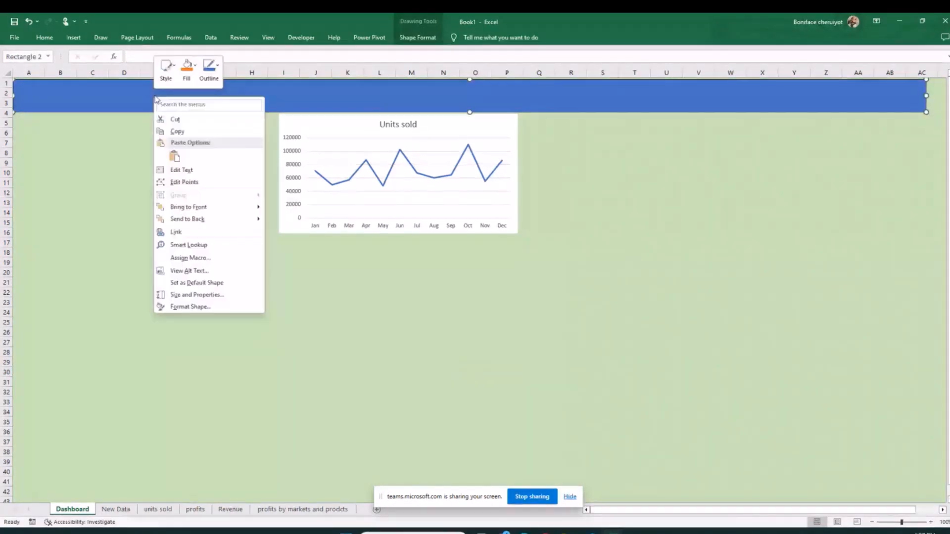
pyautogui.click(195, 171)
pyautogui.write('COMPANY X P')
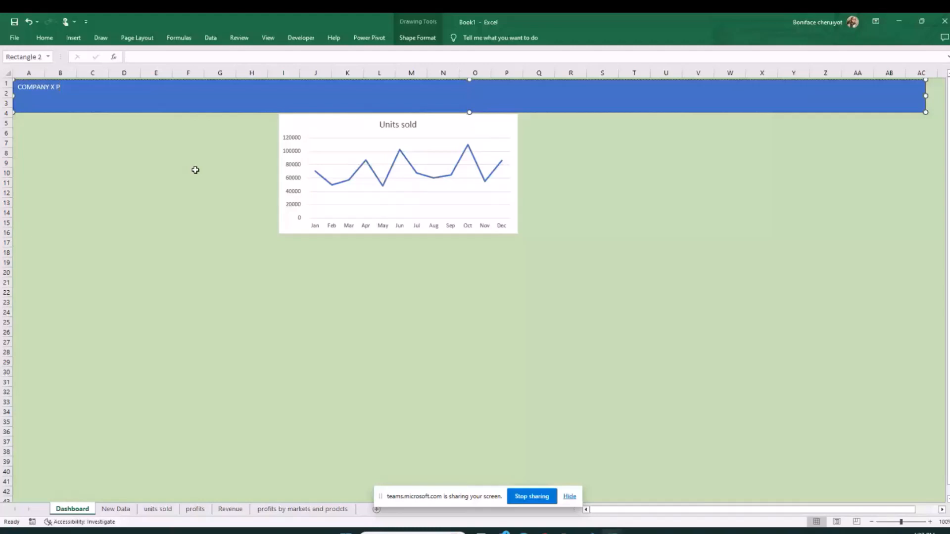
pyautogui.write('ERFOAMANCE')
pyautogui.press('BackSpace')
pyautogui.press('BackSpace')
pyautogui.press('BackSpace')
pyautogui.press('BackSpace')
pyautogui.press('BackSpace')
pyautogui.press('BackSpace')
pyautogui.press('BackSpace')
pyautogui.press('BackSpace')
pyautogui.press('BackSpace')
pyautogui.press('BackSpace')
pyautogui.press('BackSpace')
pyautogui.write('PERFO')
pyautogui.write('MN')
pyautogui.press('BackSpace')
pyautogui.hotkey('ctrl', 'BackSpace')
pyautogui.write('DASHBOARD')
pyautogui.click(195, 170)
pyautogui.click(60, 95)
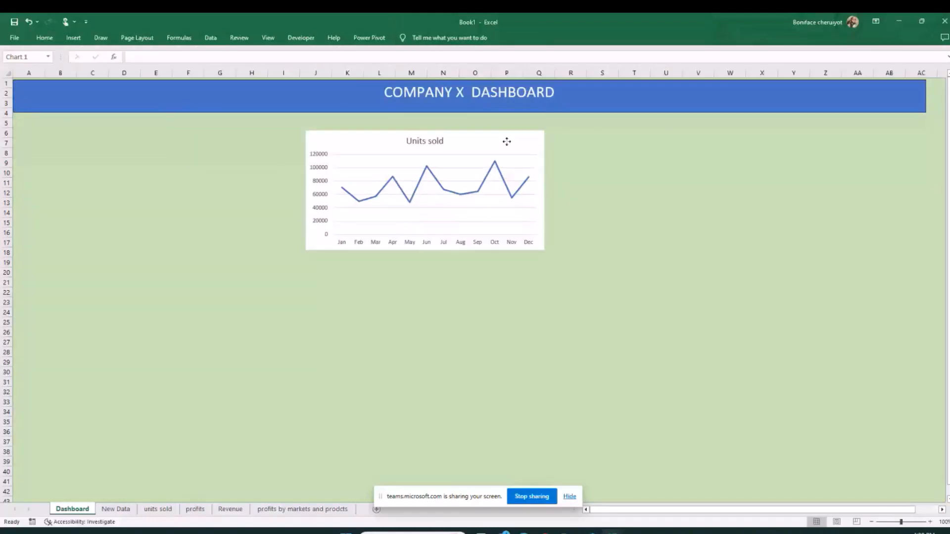
# Step: Move the Units sold chart directly below the banner, over about columns G to M and rows 5 to 16
pyautogui.moveTo(507, 142); pyautogui.dragTo(389, 127)
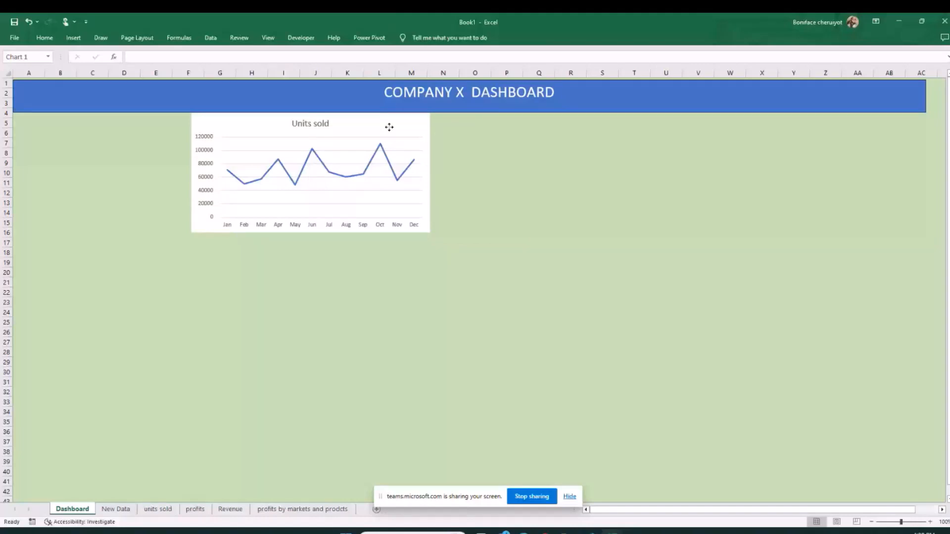
pyautogui.moveTo(390, 127); pyautogui.dragTo(391, 127)
pyautogui.click(538, 182)
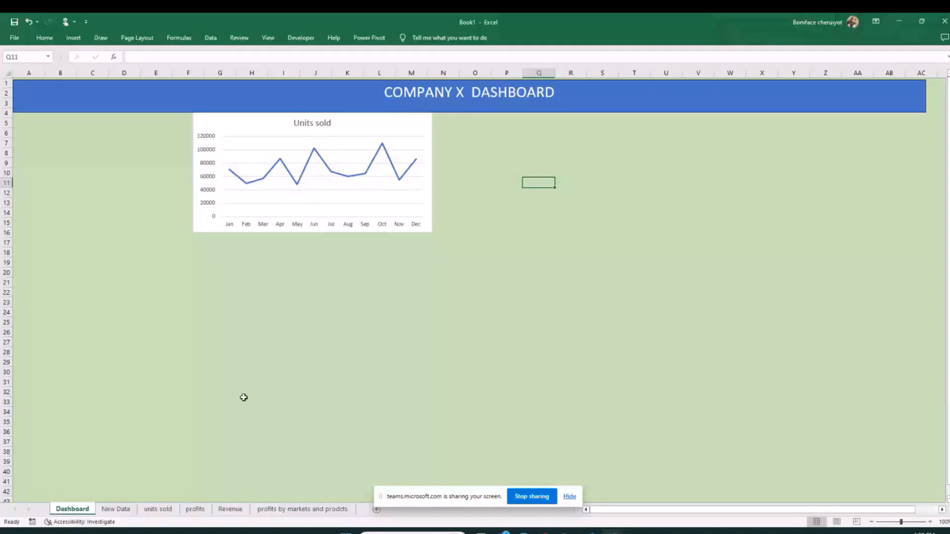
# Step: Turn on the field list for the empty PivotTable on the profits sheet
pyautogui.click(195, 509)
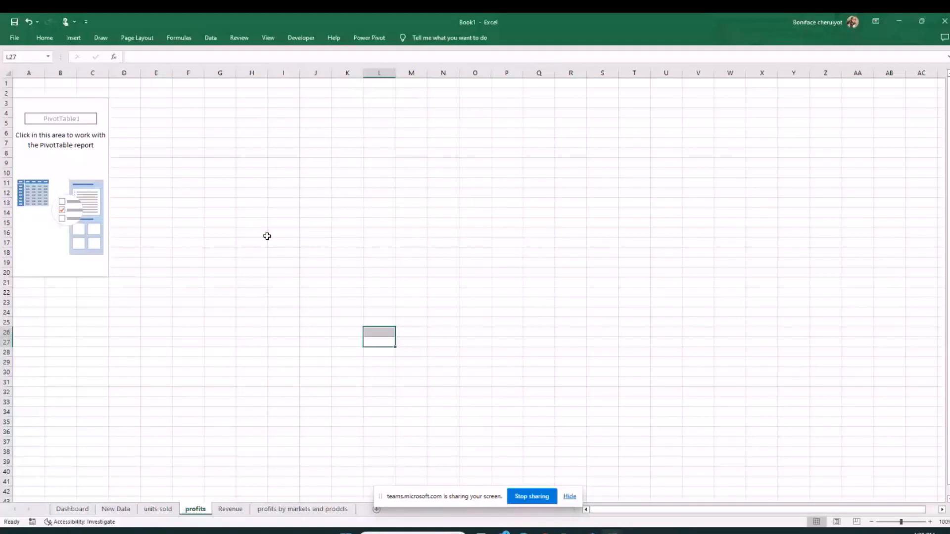
pyautogui.click(94, 111)
pyautogui.click(27, 104)
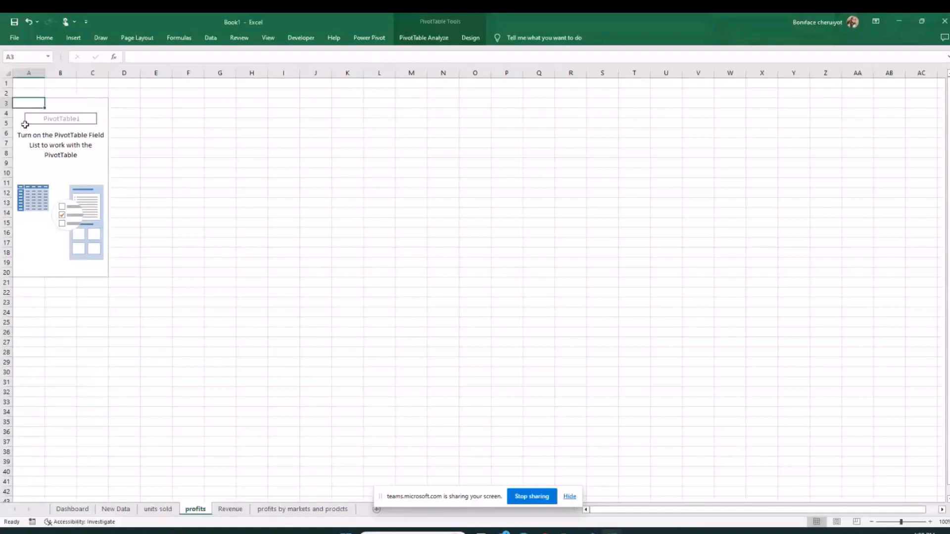
pyautogui.click(25, 124)
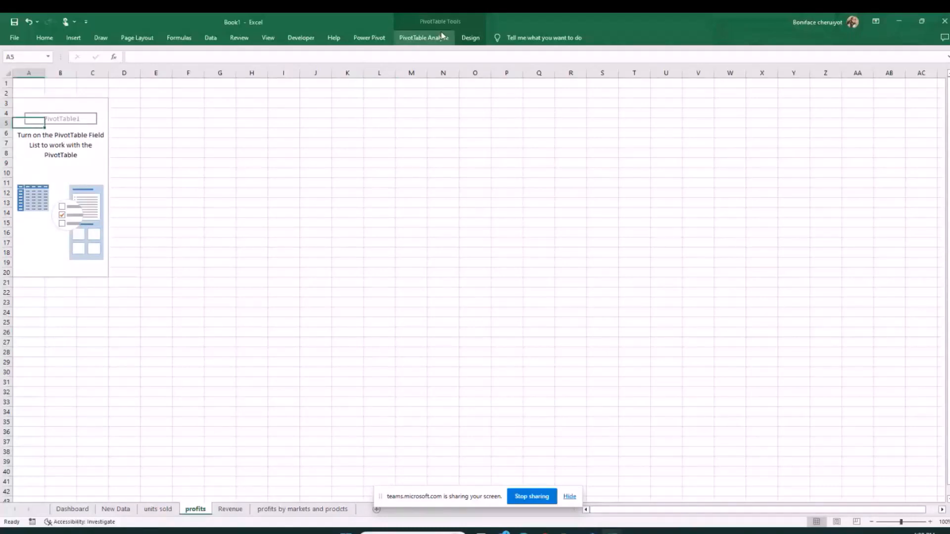
pyautogui.click(442, 36)
pyautogui.click(61, 163)
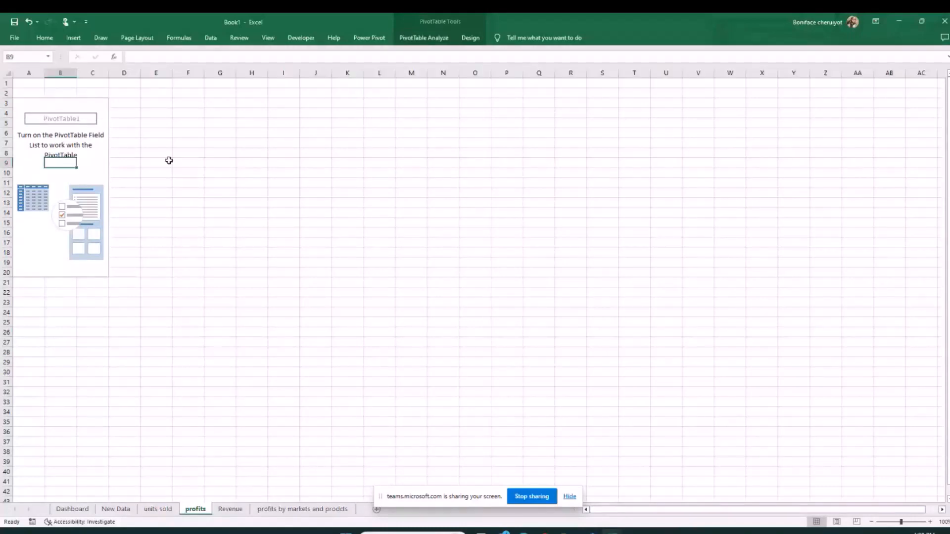
pyautogui.click(41, 110)
pyautogui.click(702, 69)
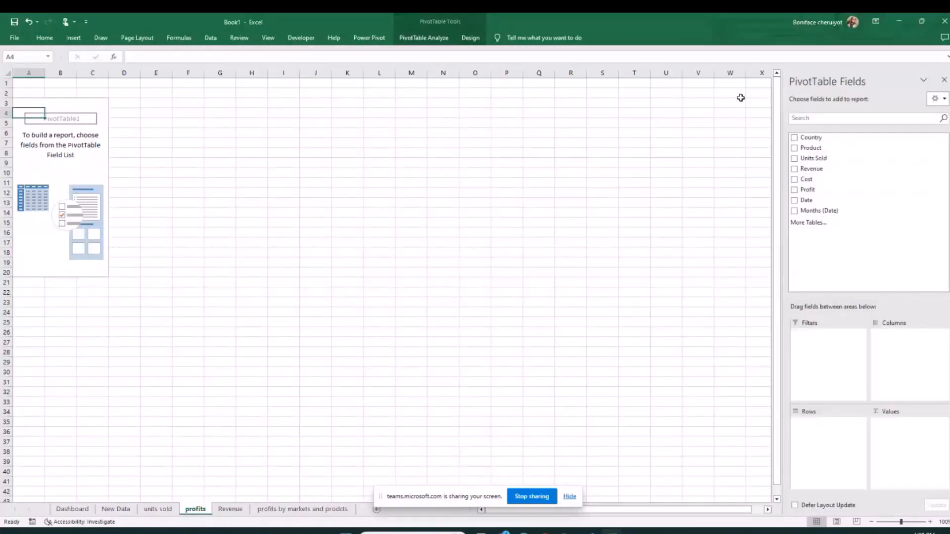
# Step: Build the profits PivotTable with Sum of Profit as values and the dates in rows, grouped by Months only
pyautogui.moveTo(823, 198); pyautogui.dragTo(899, 435)
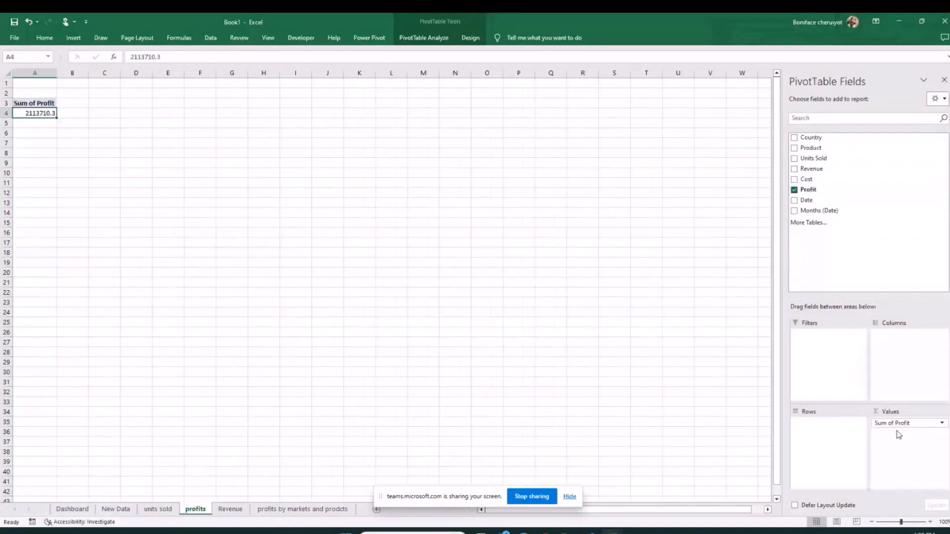
pyautogui.click(828, 211)
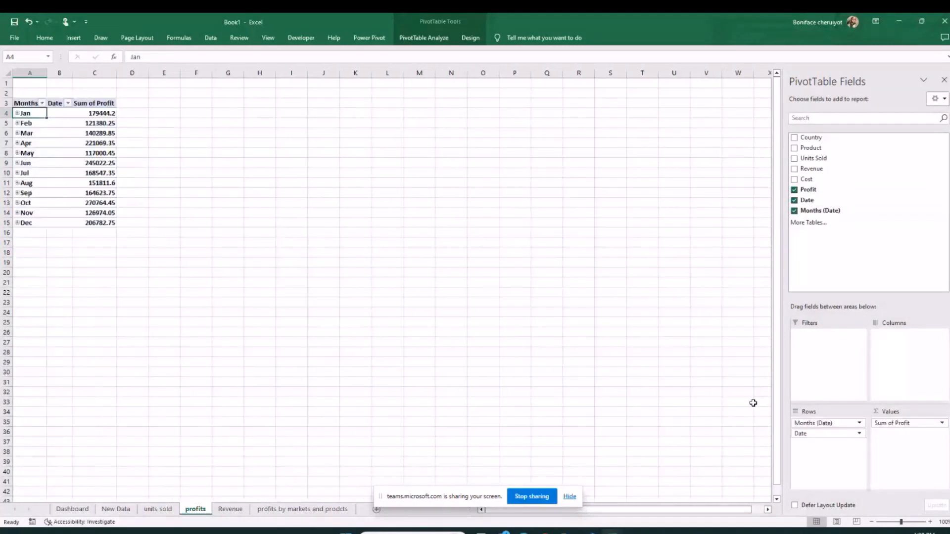
pyautogui.rightClick(59, 143)
pyautogui.click(72, 262)
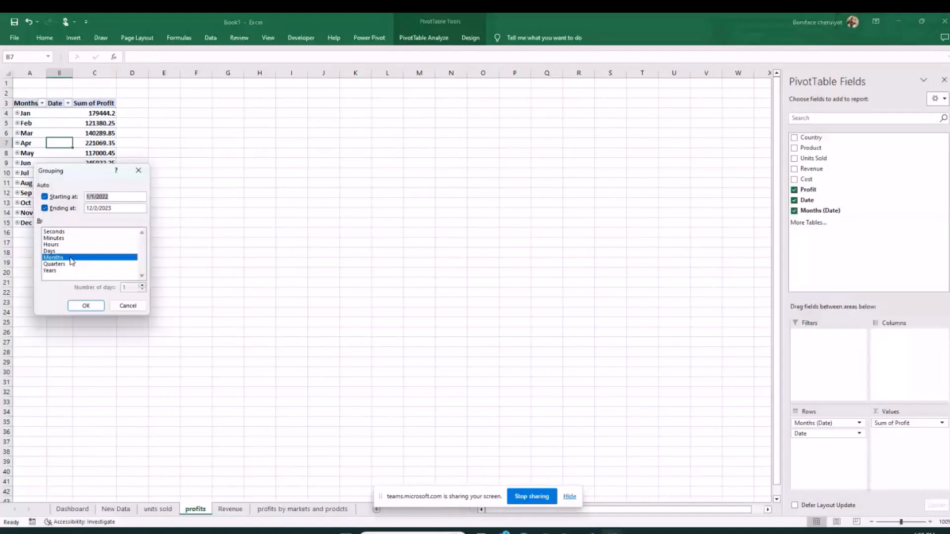
pyautogui.click(72, 261)
pyautogui.click(85, 305)
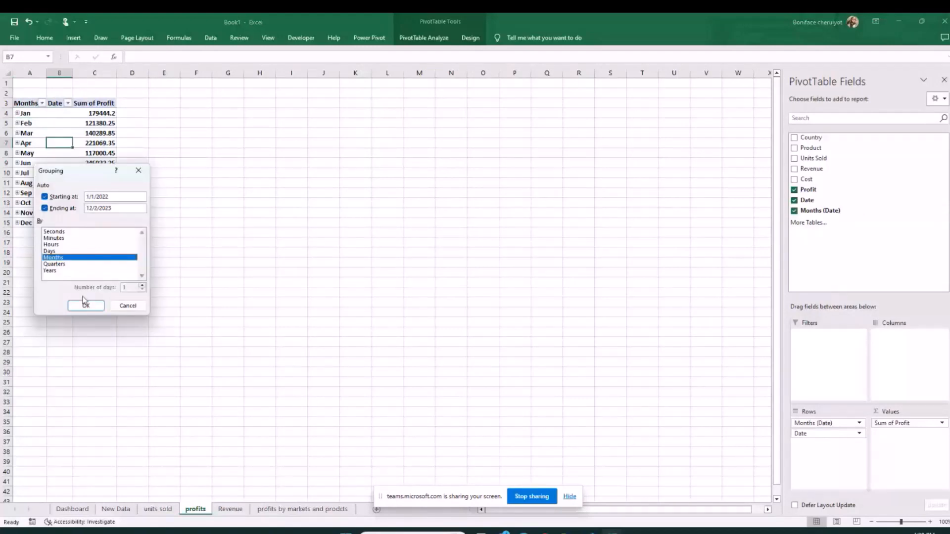
pyautogui.click(85, 306)
pyautogui.click(364, 213)
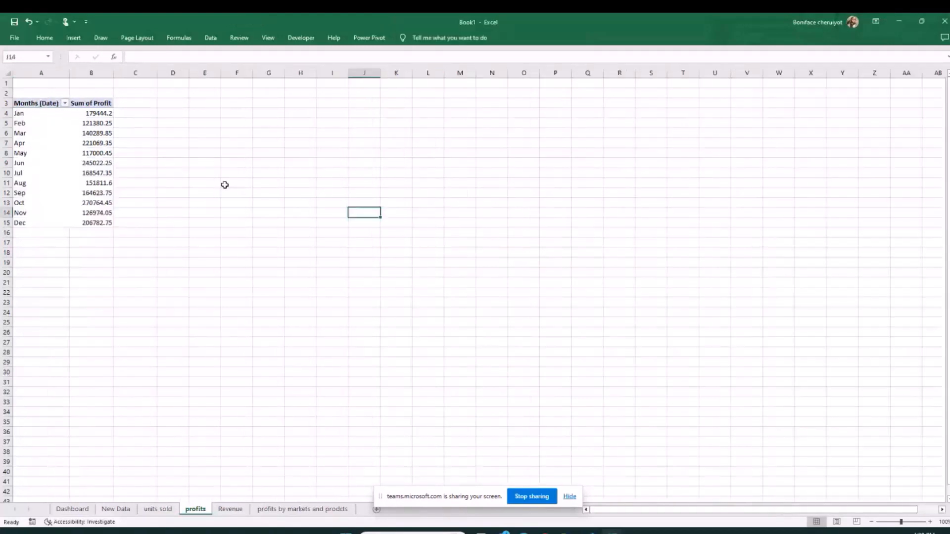
# Step: Insert a line PivotChart from the profits PivotTable, close the field list and move the chart to about columns J to Q, rows 9 to 23
pyautogui.click(42, 140)
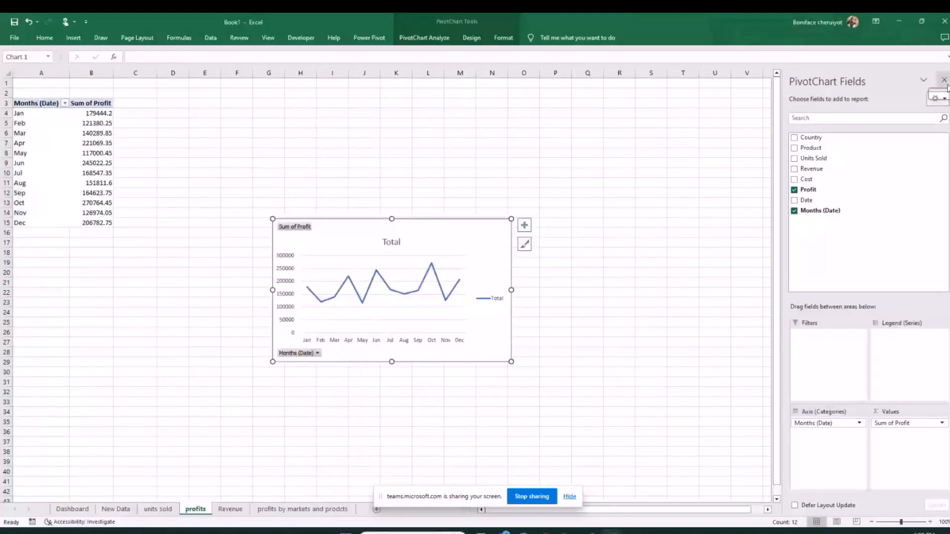
pyautogui.click(947, 84)
pyautogui.click(714, 232)
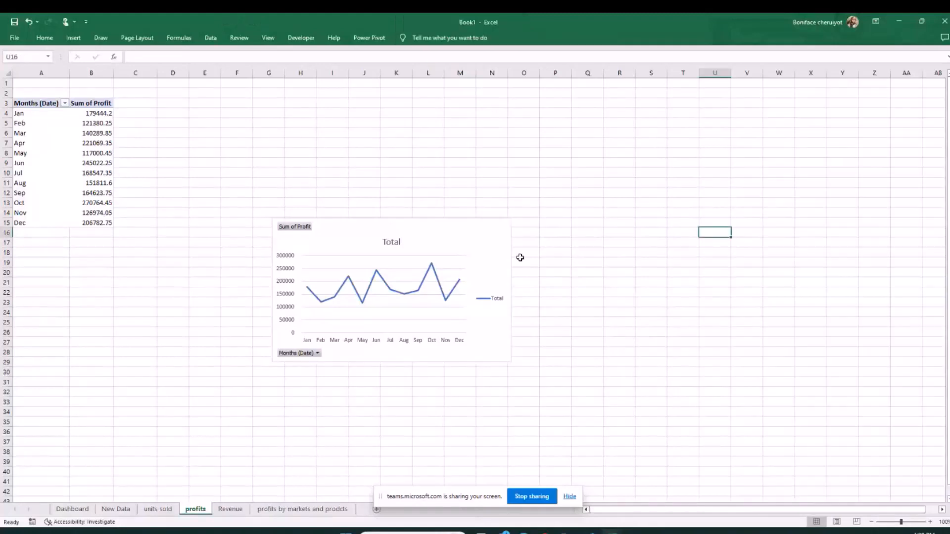
pyautogui.moveTo(520, 258); pyautogui.dragTo(606, 204)
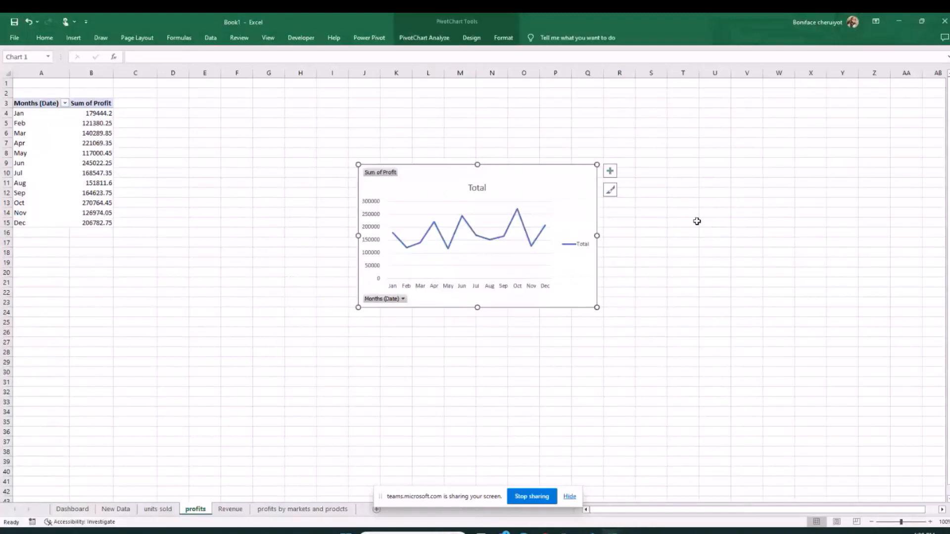
# Step: Change the profits chart's title to "Profits Trend"
pyautogui.click(477, 187)
pyautogui.click(193, 56)
pyautogui.write('profits Tren')
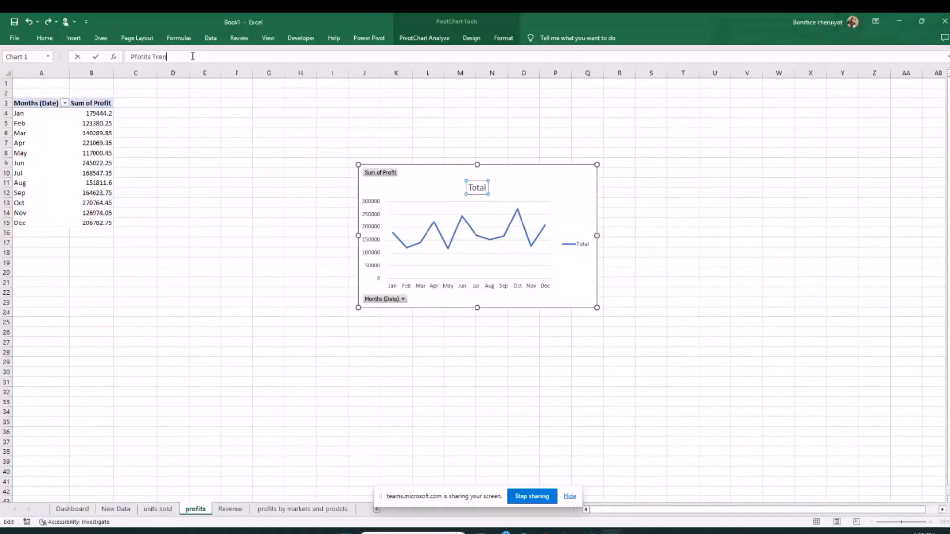
pyautogui.write('ds')
pyautogui.press('BackSpace')
pyautogui.press('BackSpace')
pyautogui.press('BackSpace')
pyautogui.press('BackSpace')
pyautogui.press('BackSpace')
pyautogui.press('BackSpace')
pyautogui.press('BackSpace')
pyautogui.press('BackSpace')
pyautogui.press('BackSpace')
pyautogui.press('BackSpace')
pyautogui.press('BackSpace')
pyautogui.press('BackSpace')
pyautogui.press('BackSpace')
pyautogui.press('BackSpace')
pyautogui.write('pRO')
pyautogui.press('BackSpace')
pyautogui.press('BackSpace')
pyautogui.press('BackSpace')
pyautogui.write('Profits Tren')
pyautogui.click(228, 153)
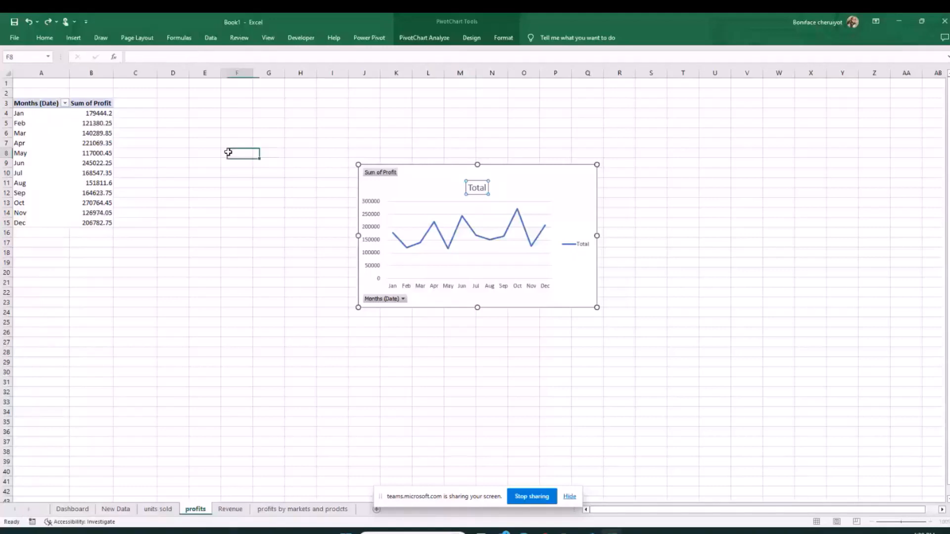
pyautogui.click(385, 188)
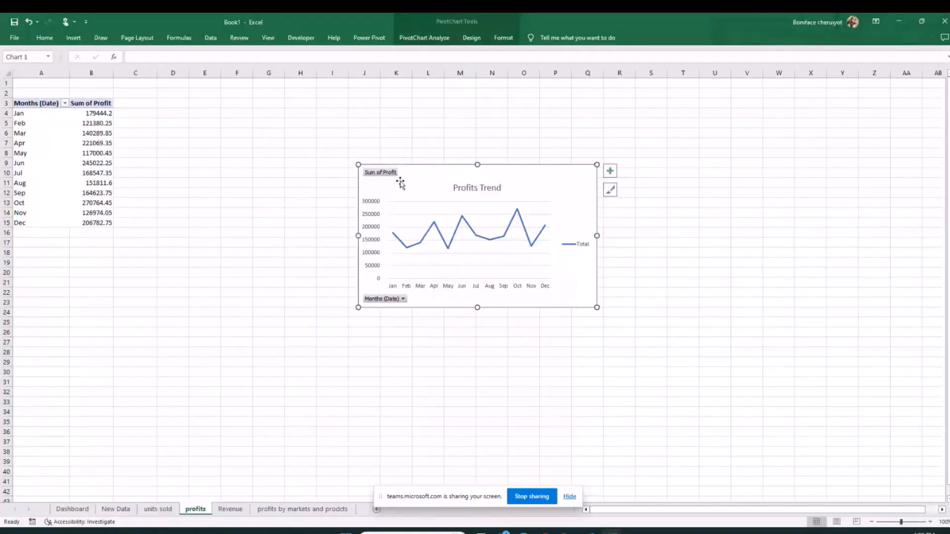
pyautogui.press('Escape')
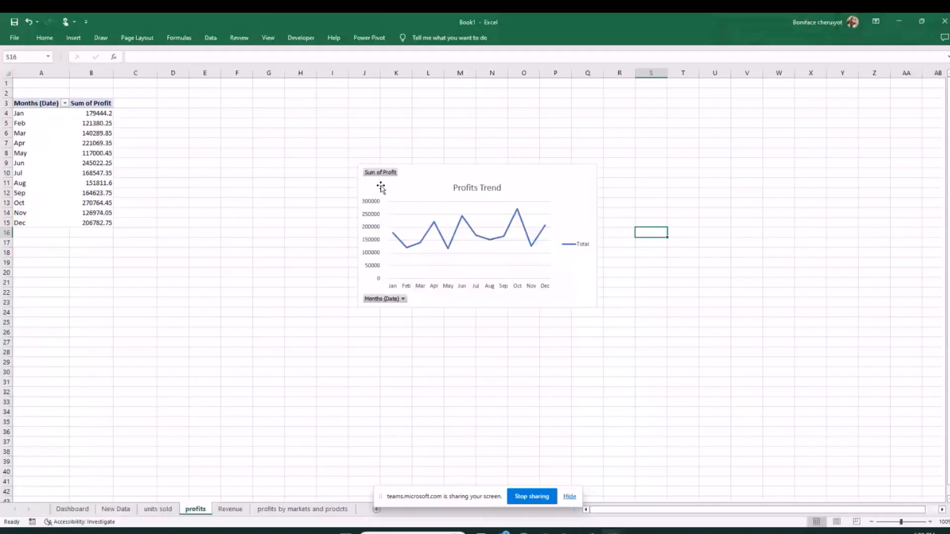
# Step: Remove the legend and hide all field buttons on the Profits Trend chart
pyautogui.click(380, 188)
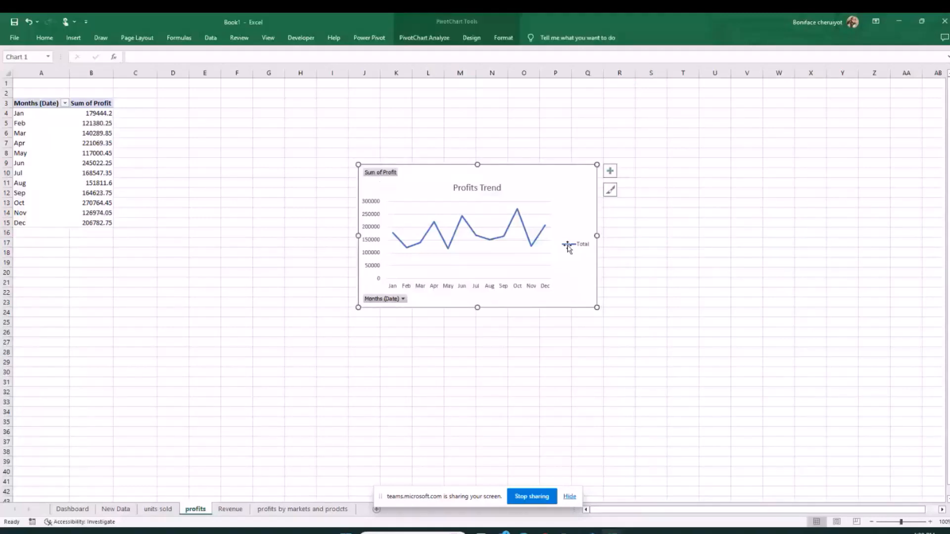
pyautogui.click(568, 246)
pyautogui.press('Delete')
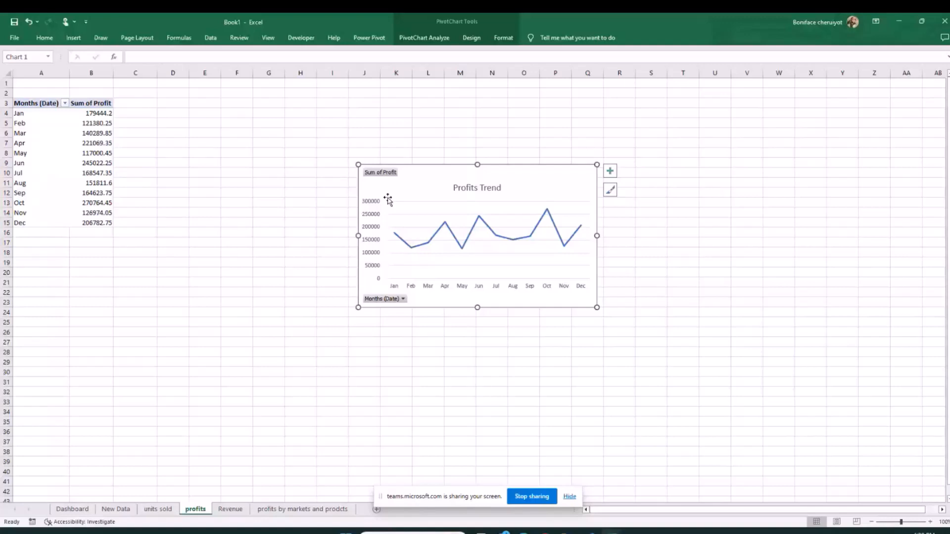
pyautogui.click(651, 302)
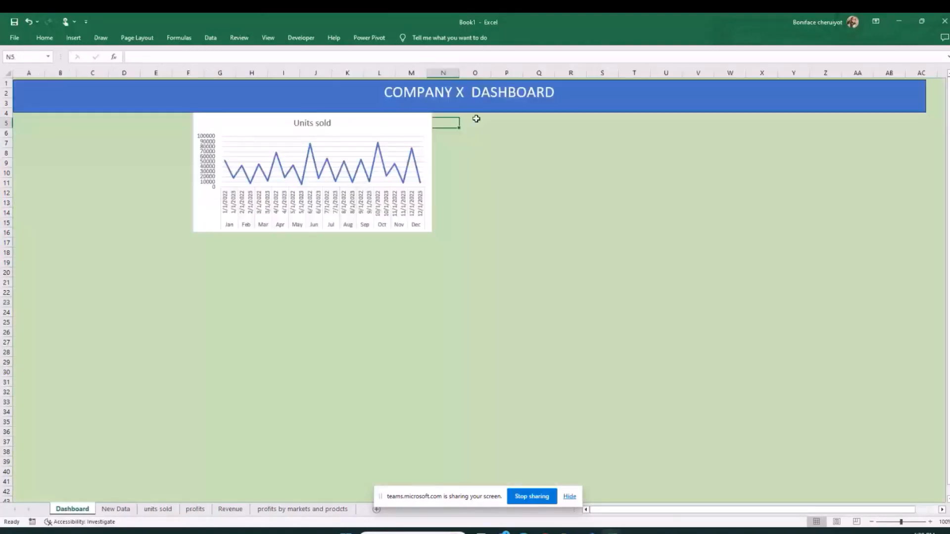
# Step: Paste the Profits Trend chart onto the Dashboard sheet and fit it beside the Units sold chart, matching its height
pyautogui.hotkey('ctrl', 'v')
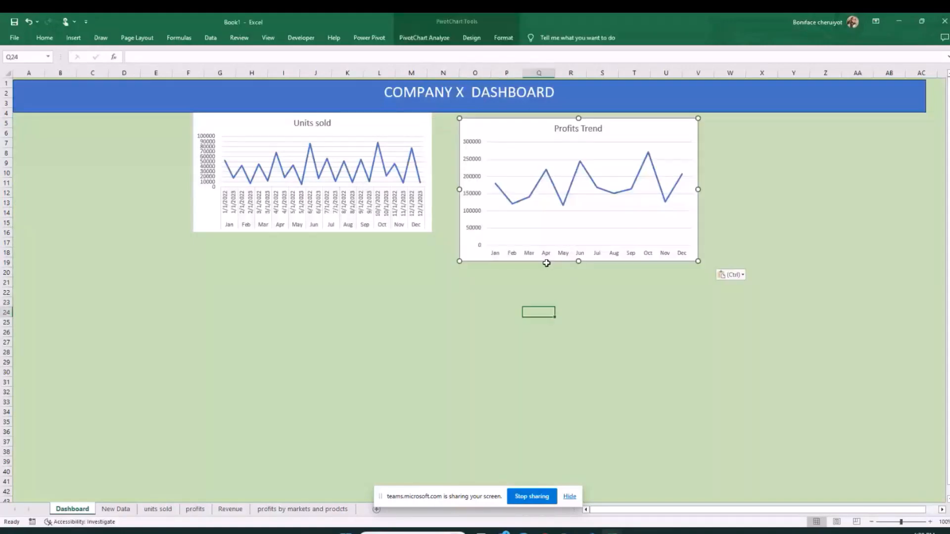
pyautogui.moveTo(578, 262); pyautogui.dragTo(579, 231)
pyautogui.moveTo(514, 129); pyautogui.dragTo(488, 123)
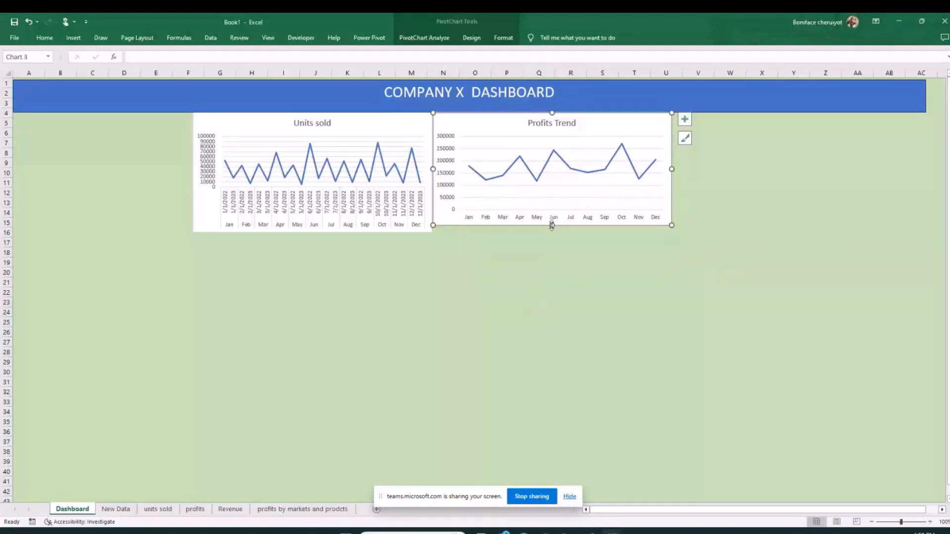
pyautogui.moveTo(551, 225); pyautogui.dragTo(551, 233)
pyautogui.click(531, 299)
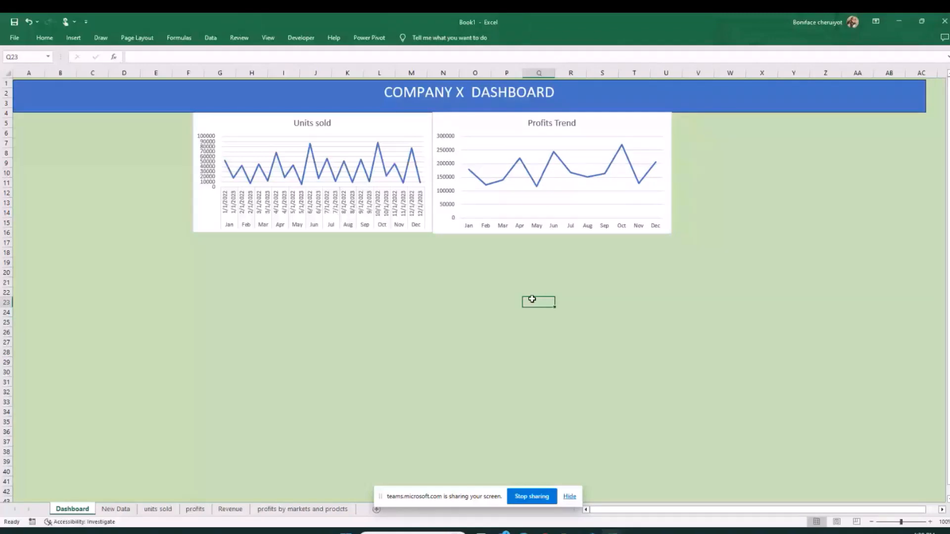
# Step: Build the PivotTable on the Revenue sheet with Sum of Revenue as values and Months and Date in rows
pyautogui.click(195, 509)
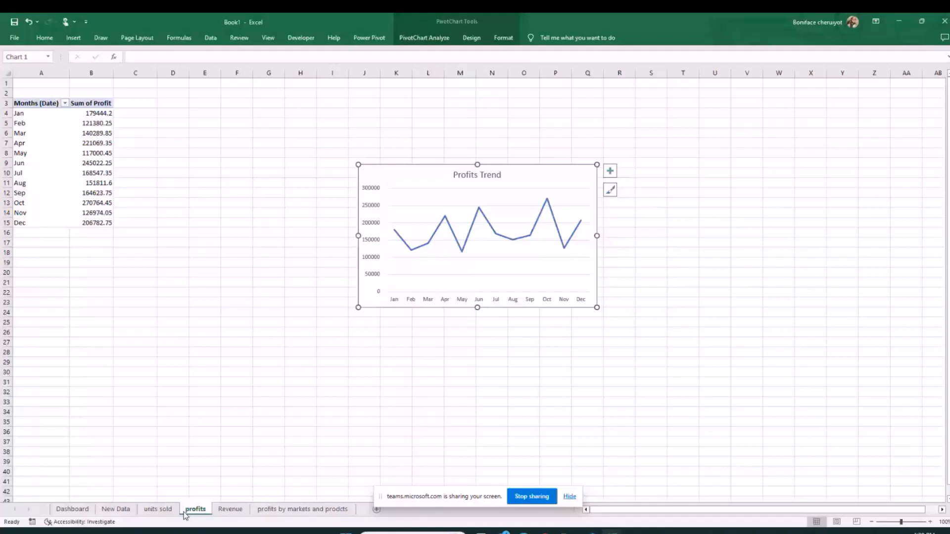
pyautogui.click(158, 509)
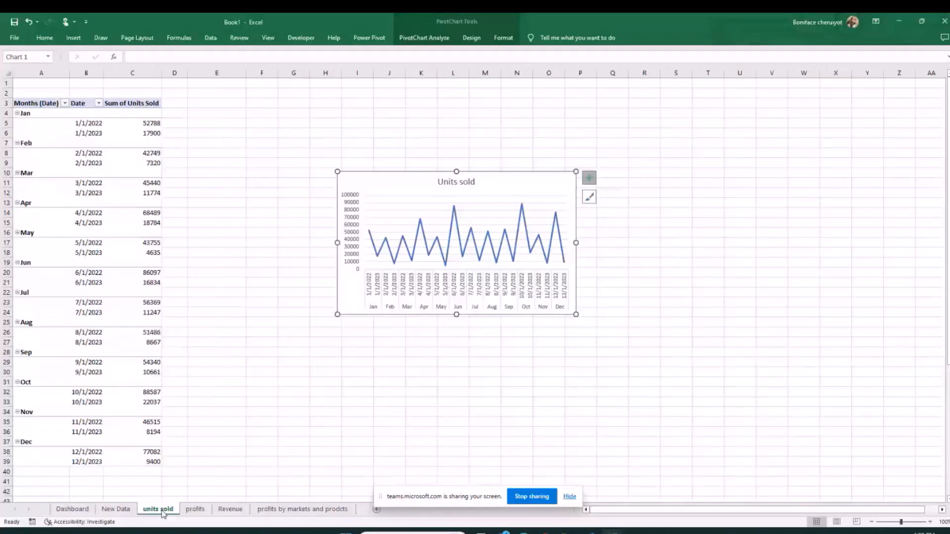
pyautogui.click(231, 509)
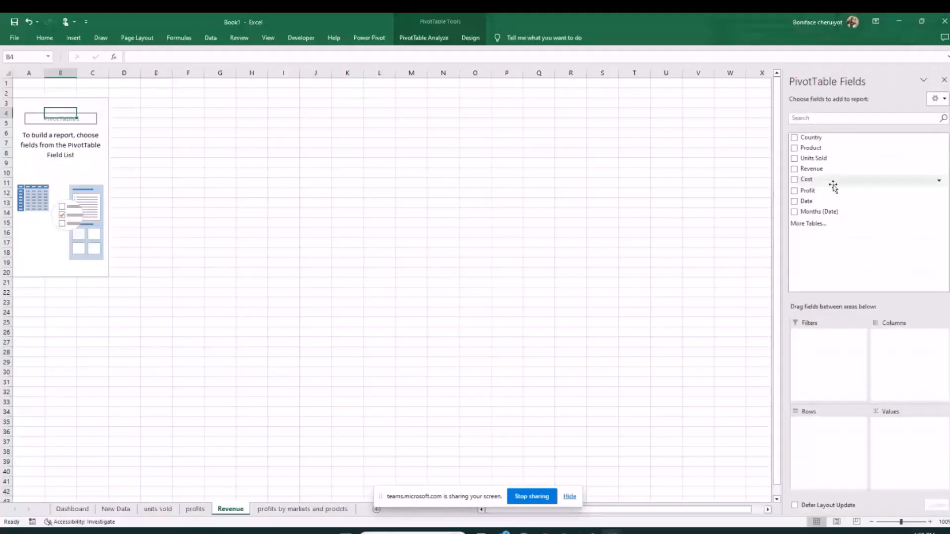
pyautogui.moveTo(831, 169); pyautogui.dragTo(908, 445)
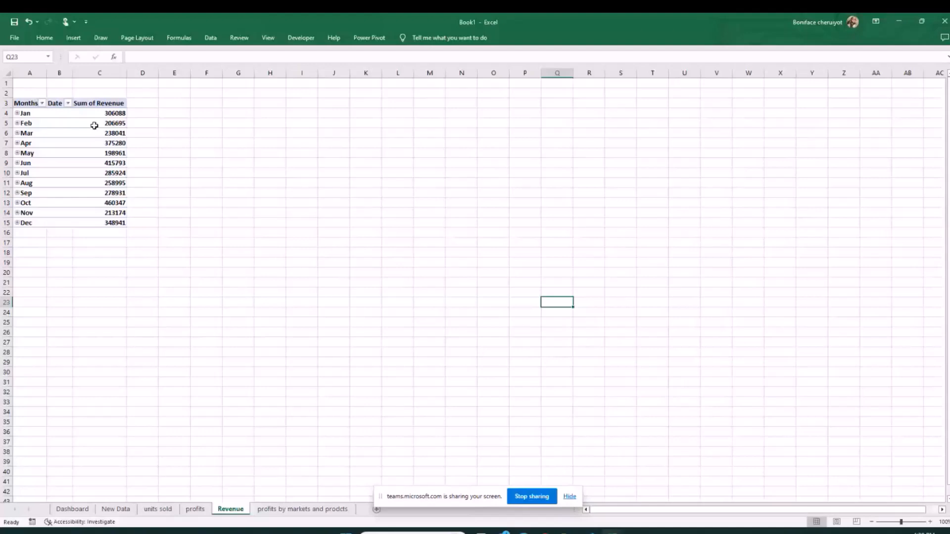
# Step: Insert a line PivotChart from the Revenue PivotTable
pyautogui.click(94, 126)
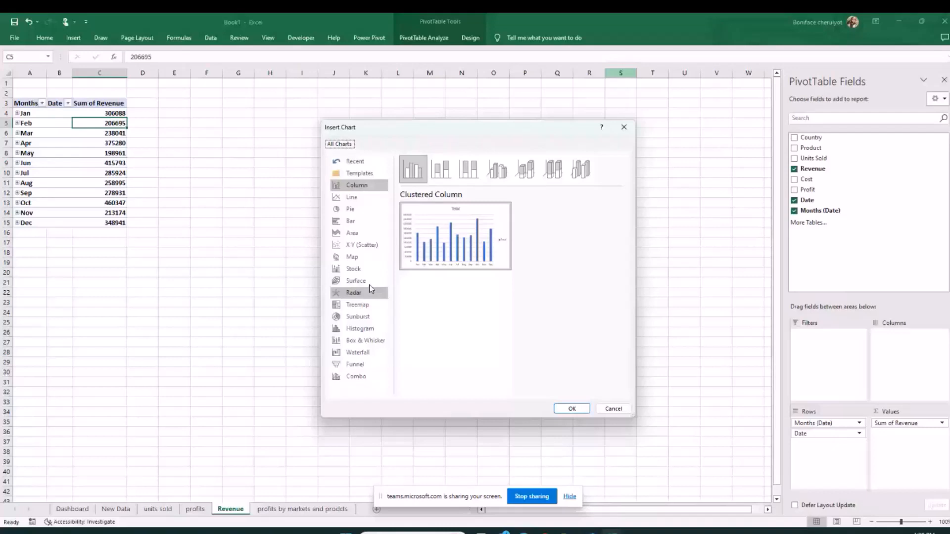
pyautogui.click(357, 197)
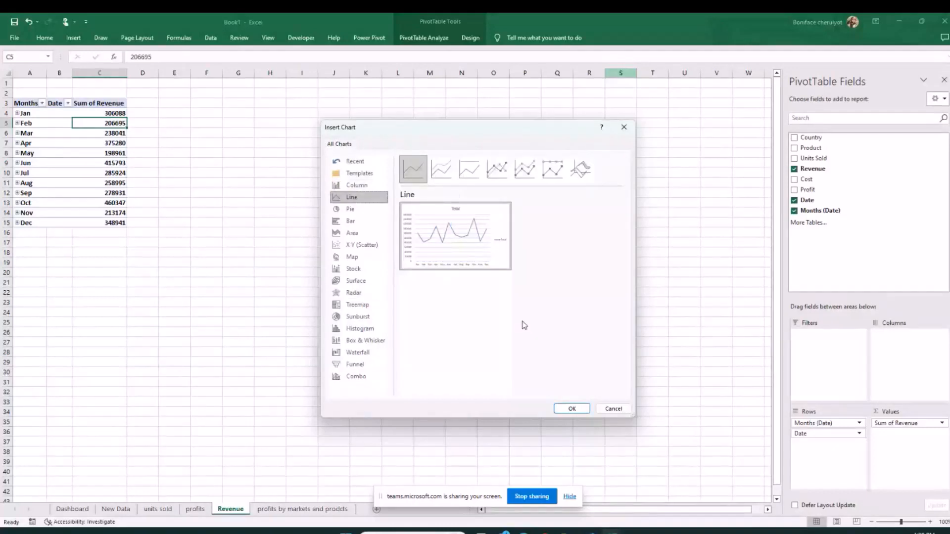
pyautogui.click(571, 409)
pyautogui.click(589, 263)
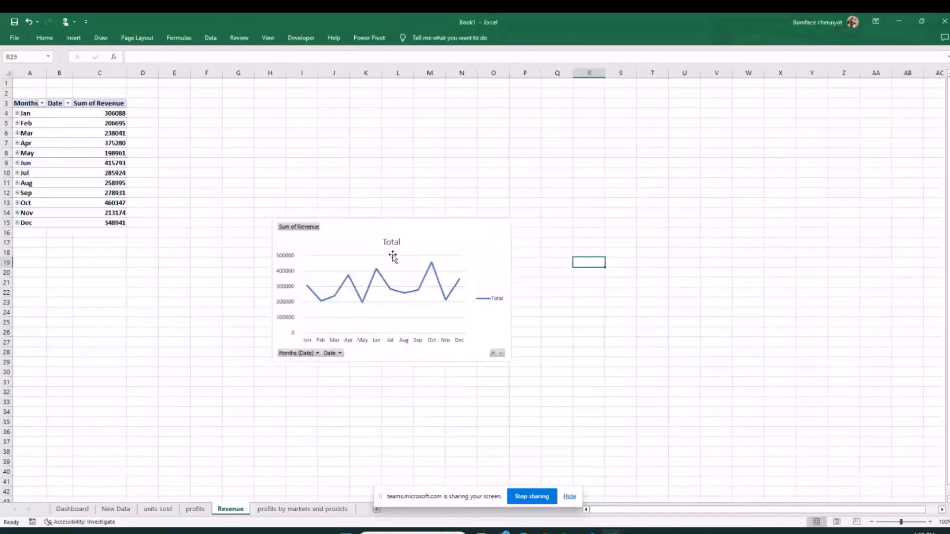
# Step: Change the revenue chart's title to "Revenue Trend"
pyautogui.click(390, 251)
pyautogui.click(387, 245)
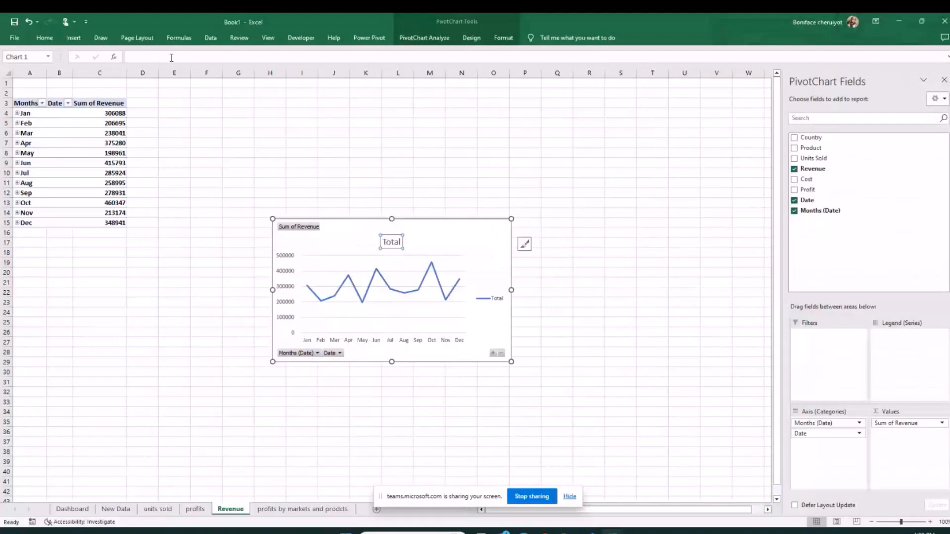
pyautogui.click(172, 57)
pyautogui.write('R')
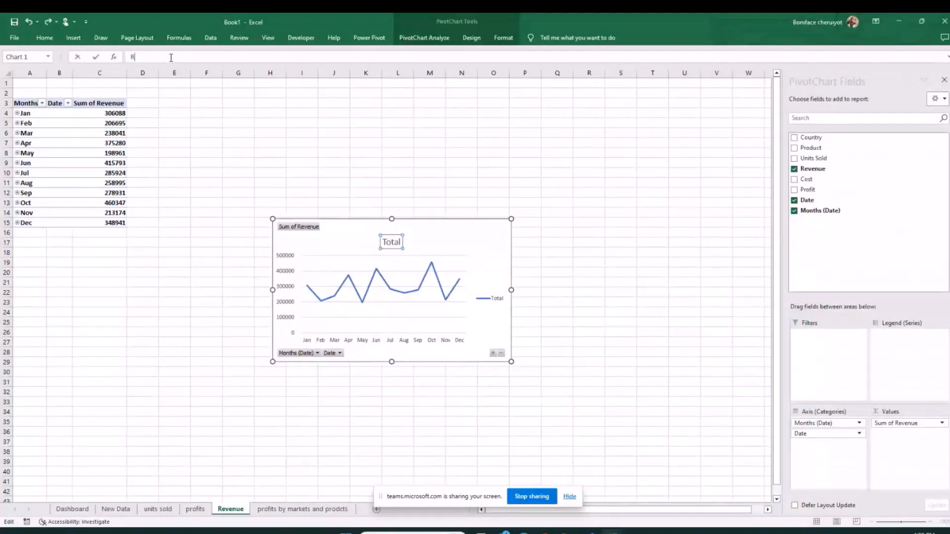
pyautogui.write('evenue')
pyautogui.write(' Trend')
pyautogui.press('Return')
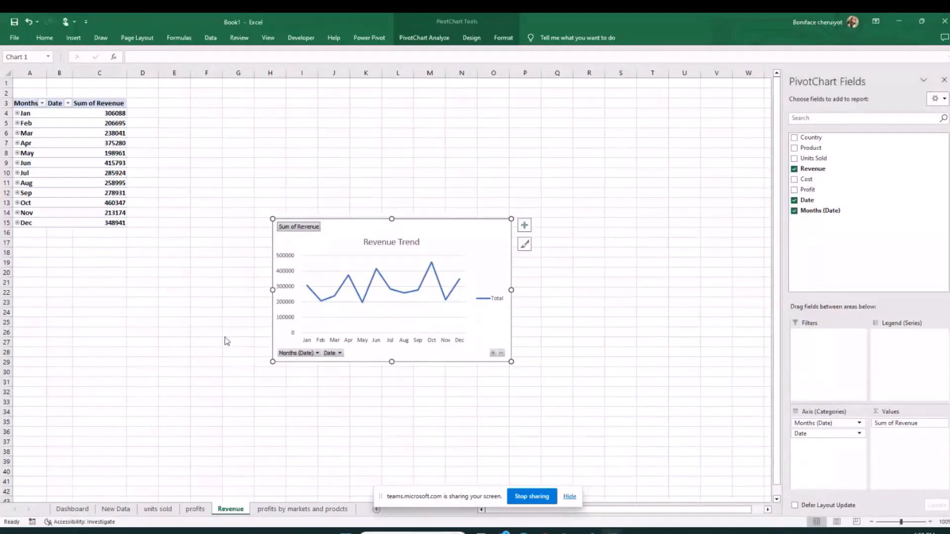
# Step: Copy the Revenue Trend chart without field buttons to the Dashboard and arrange the three charts side by side below the banner, ending at row 17
pyautogui.click(633, 272)
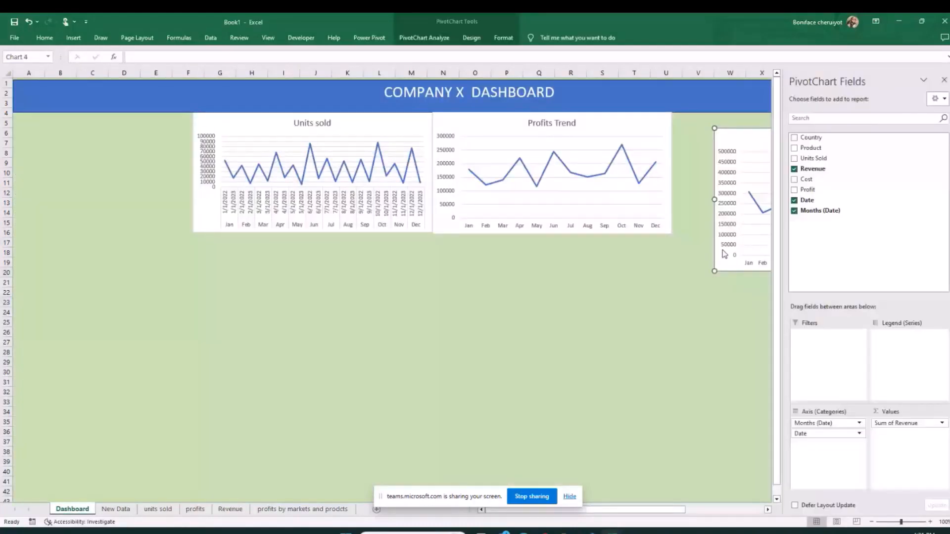
pyautogui.click(942, 86)
pyautogui.click(262, 128)
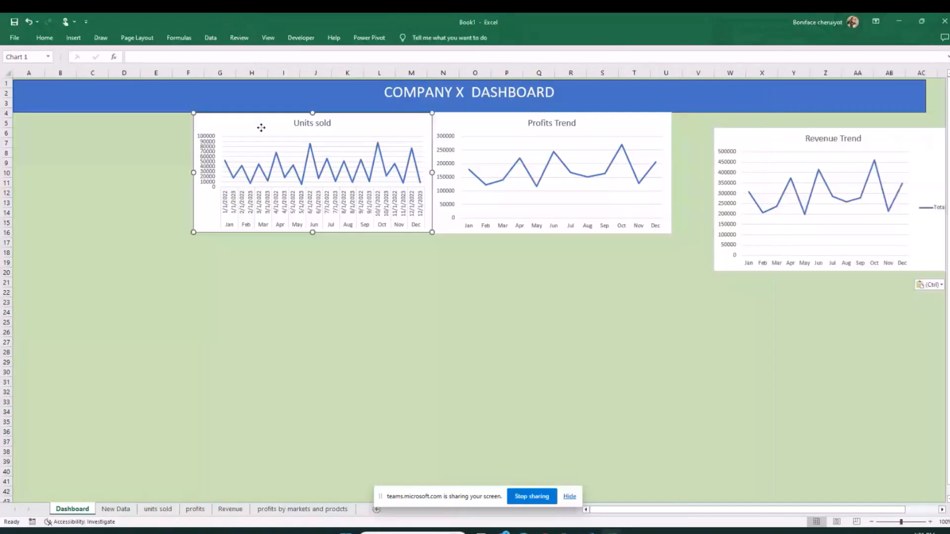
pyautogui.click(711, 142)
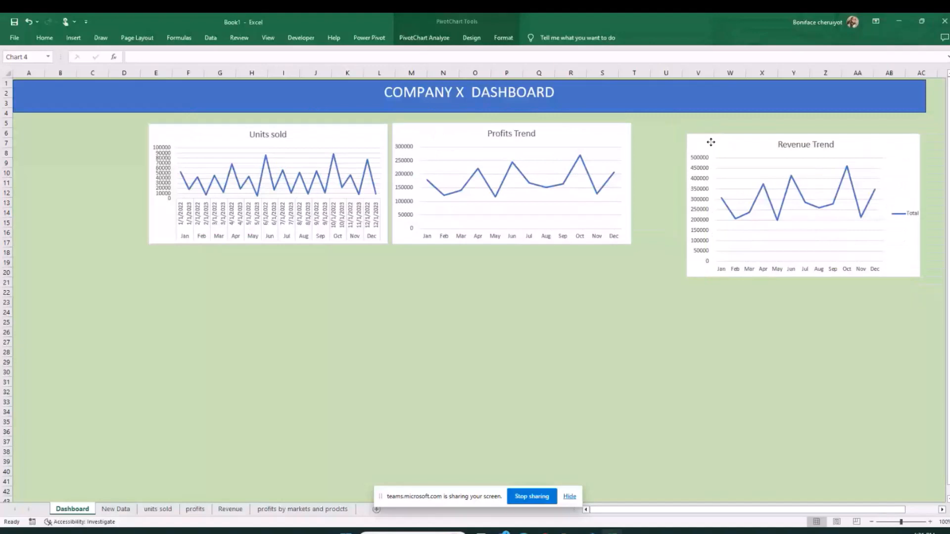
pyautogui.moveTo(710, 142); pyautogui.dragTo(656, 129)
pyautogui.moveTo(747, 243); pyautogui.dragTo(747, 243)
pyautogui.click(730, 332)
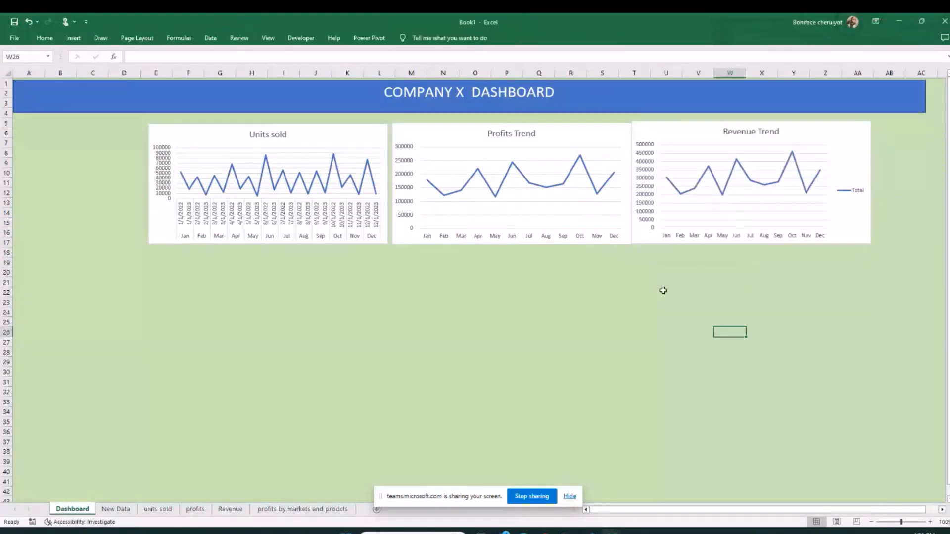
# Step: Delete the Units sold chart from the Dashboard sheet
pyautogui.click(284, 302)
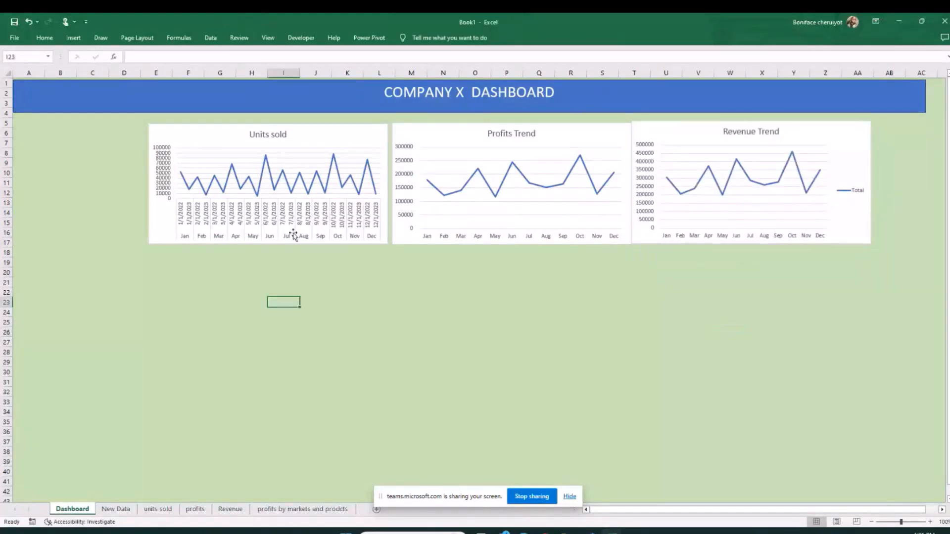
pyautogui.click(294, 235)
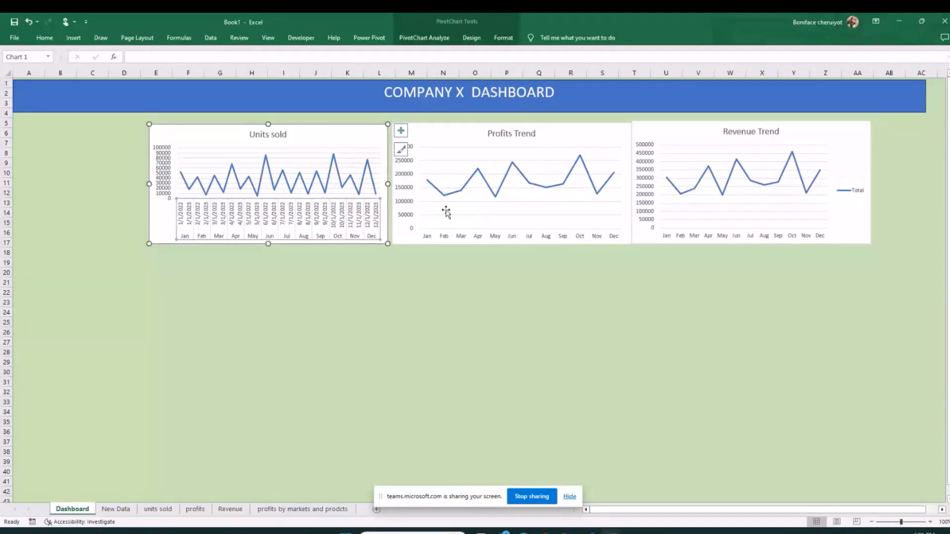
pyautogui.click(206, 139)
pyautogui.press('Delete')
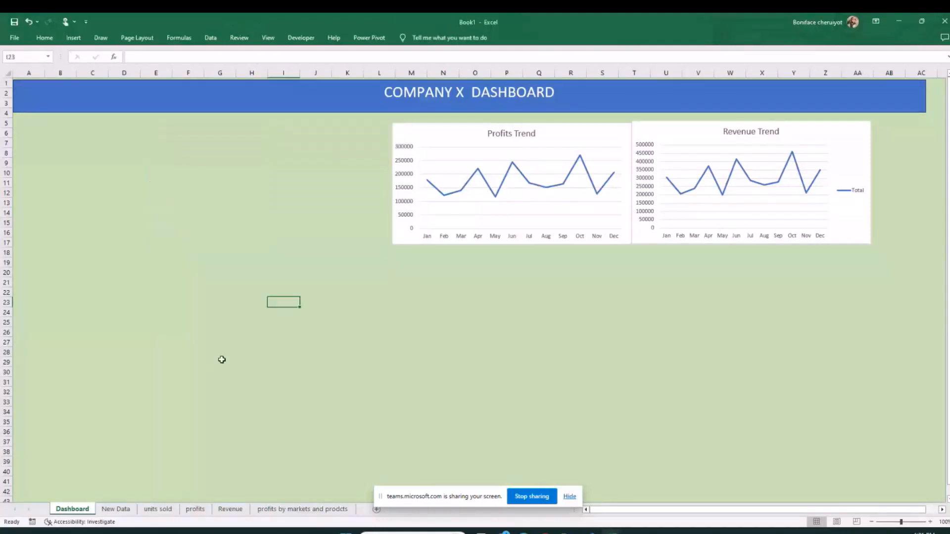
# Step: Delete the units sold sheet together with its PivotTable and chart
pyautogui.click(140, 508)
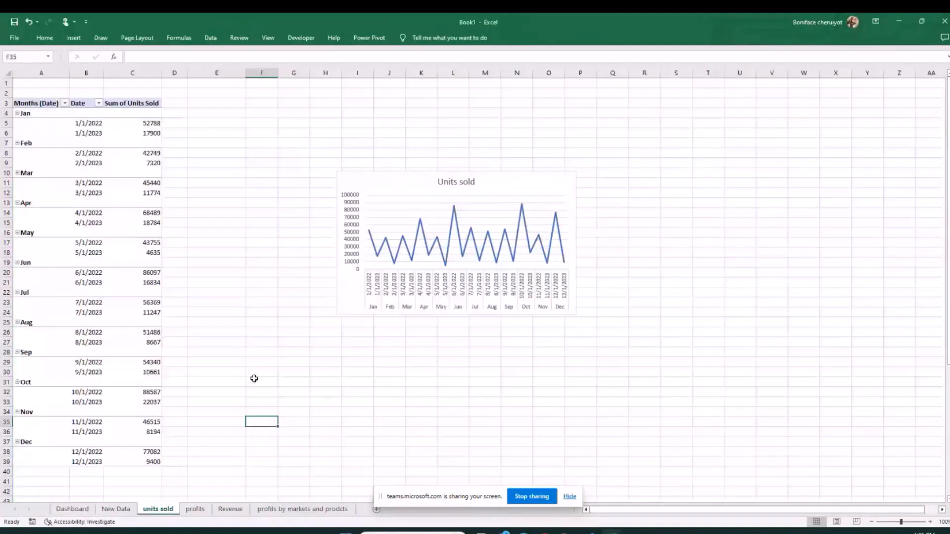
pyautogui.rightClick(456, 183)
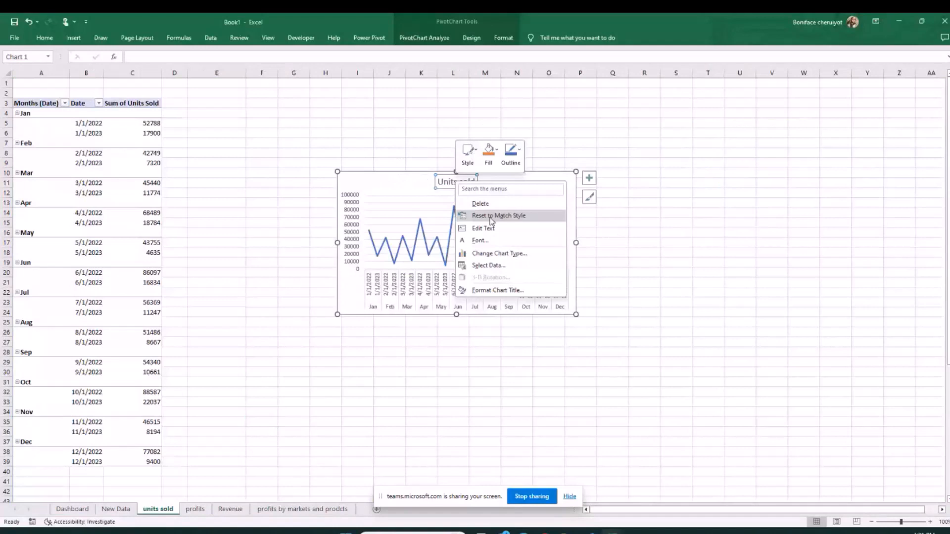
pyautogui.click(481, 203)
pyautogui.rightClick(154, 511)
pyautogui.click(206, 409)
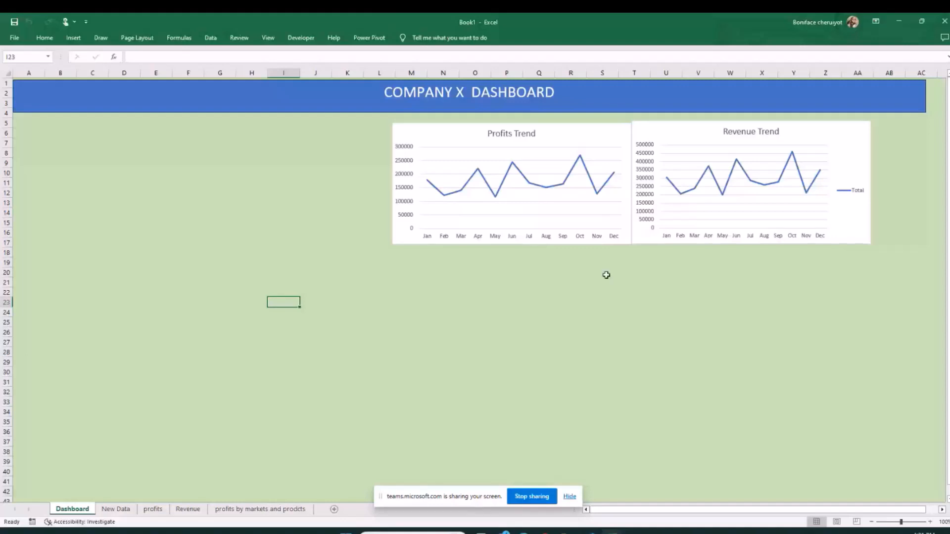
# Step: Remove the legend from the Revenue Trend chart on the Dashboard
pyautogui.rightClick(840, 192)
pyautogui.click(872, 197)
pyautogui.click(730, 282)
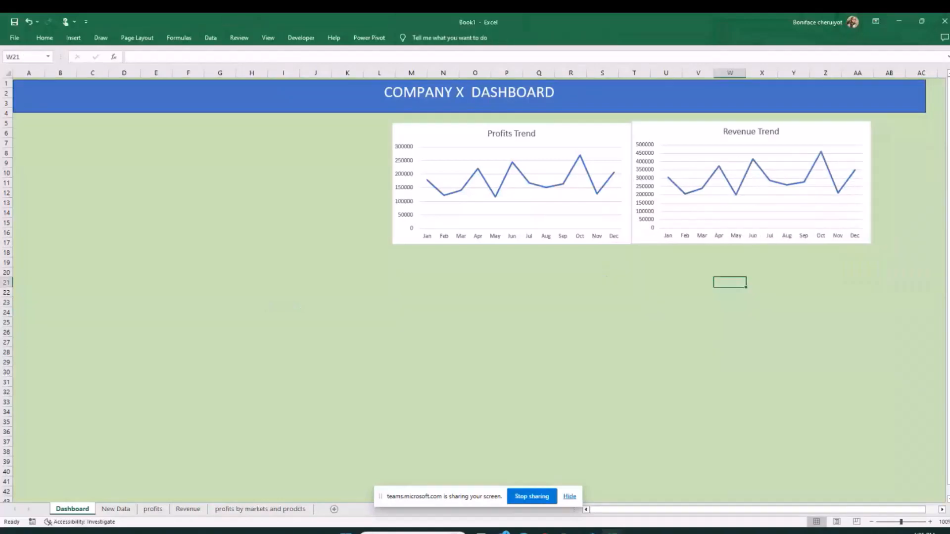
# Step: Duplicate the profits sheet, placing the copy directly after the original
pyautogui.click(149, 510)
pyautogui.moveTo(145, 518); pyautogui.dragTo(177, 513)
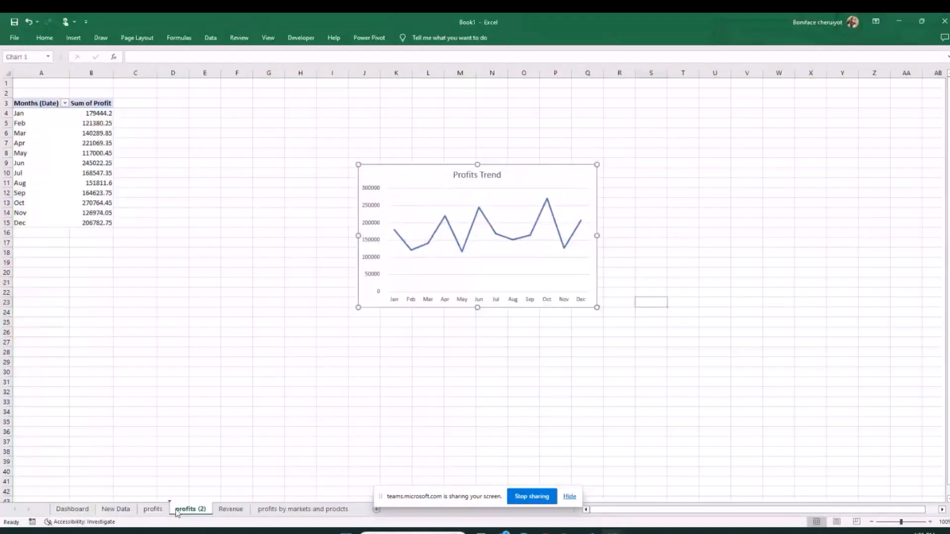
# Step: Rename the copied profits sheet as Units sold
pyautogui.rightClick(185, 510)
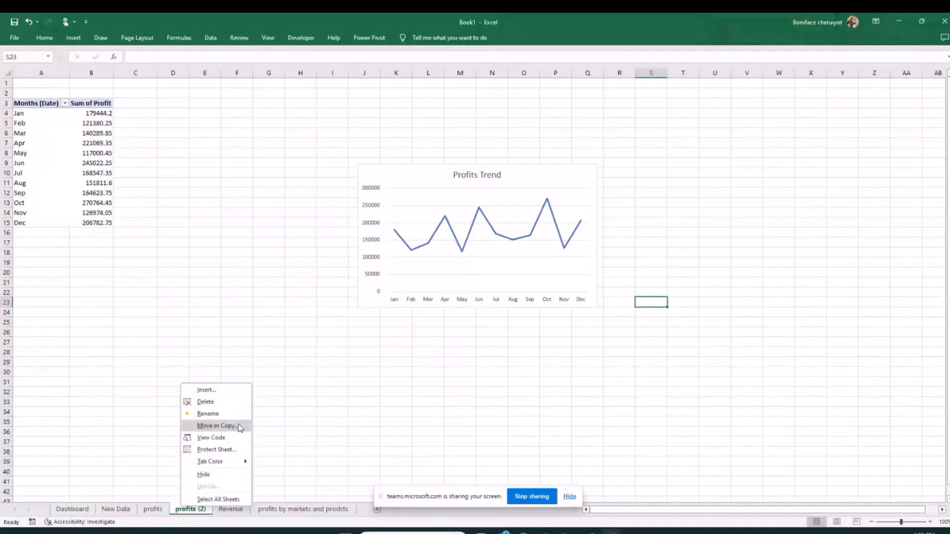
pyautogui.click(230, 419)
pyautogui.write('Units sol')
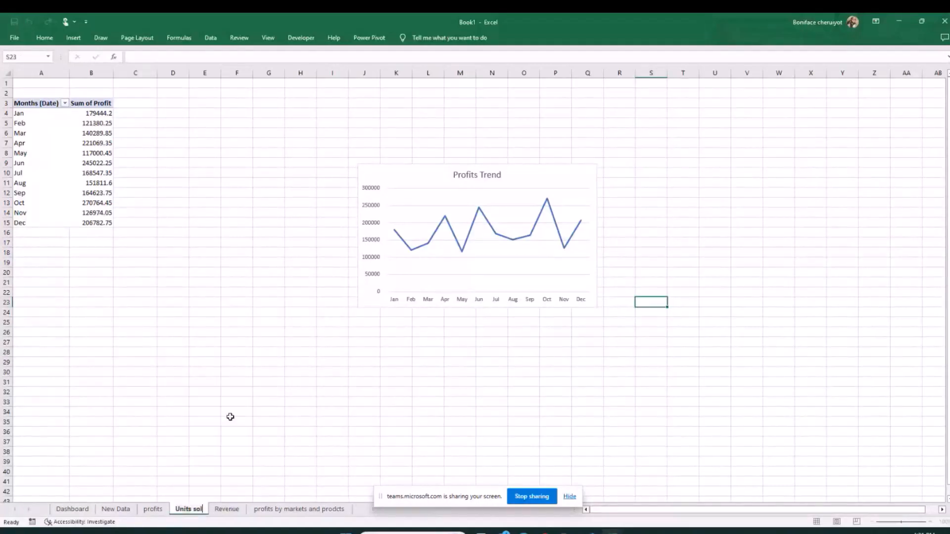
pyautogui.write('d')
pyautogui.moveTo(230, 417); pyautogui.dragTo(230, 412)
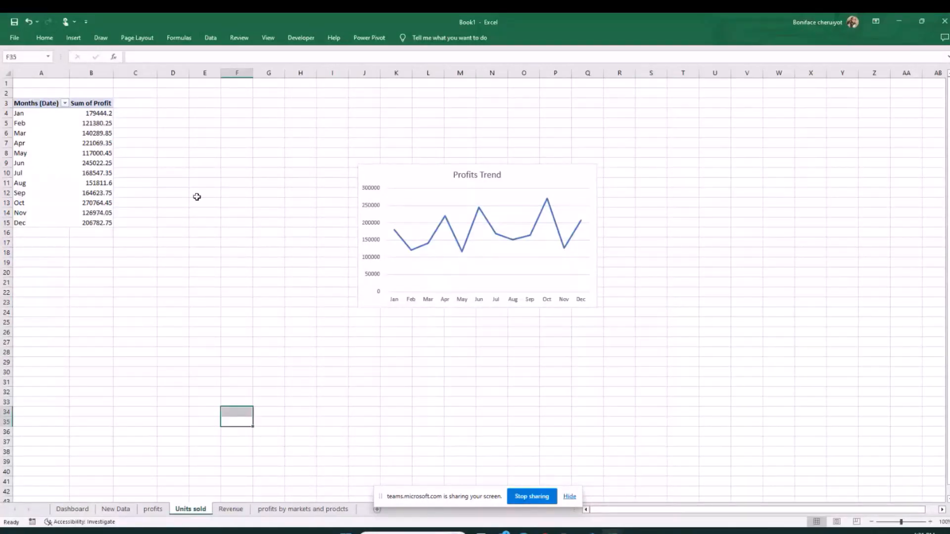
# Step: Replace Profit with Units Sold as the summed value in the Units sold sheet's PivotTable
pyautogui.click(91, 181)
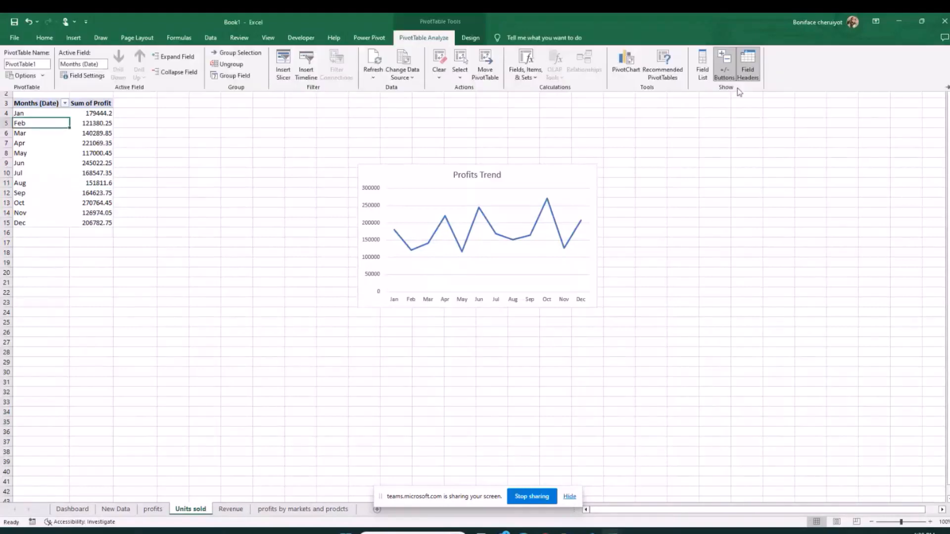
pyautogui.click(705, 67)
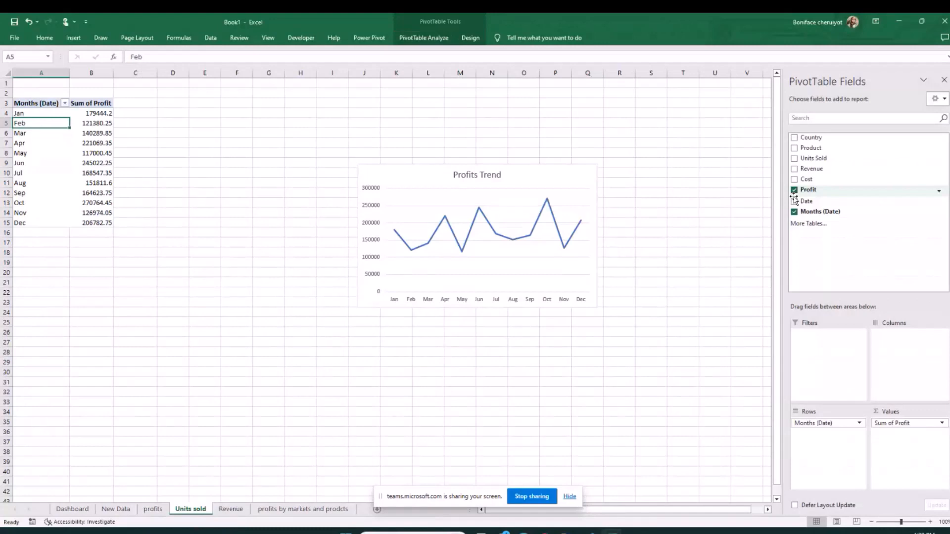
pyautogui.click(794, 190)
pyautogui.click(794, 159)
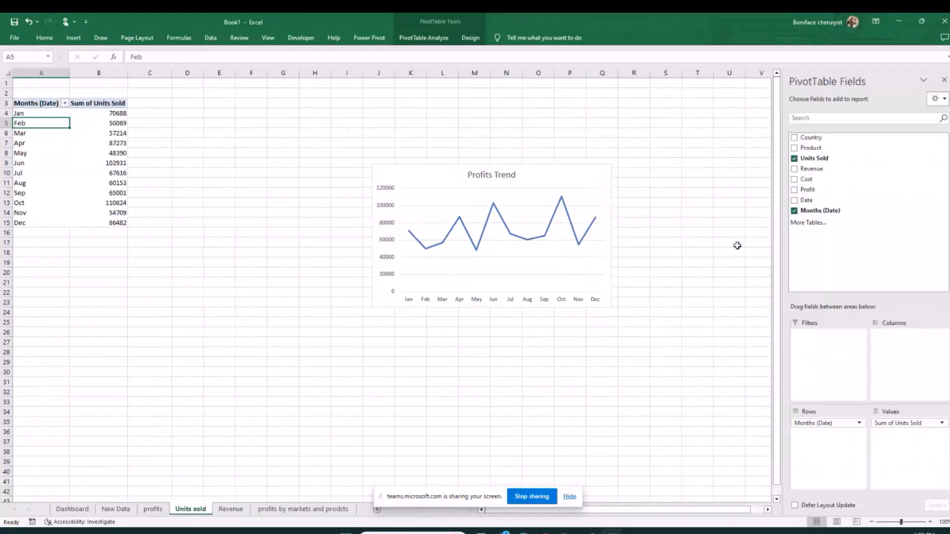
# Step: Copy the Units sold sheet's chart to the Dashboard and place it just left of the Profits Trend chart
pyautogui.click(558, 181)
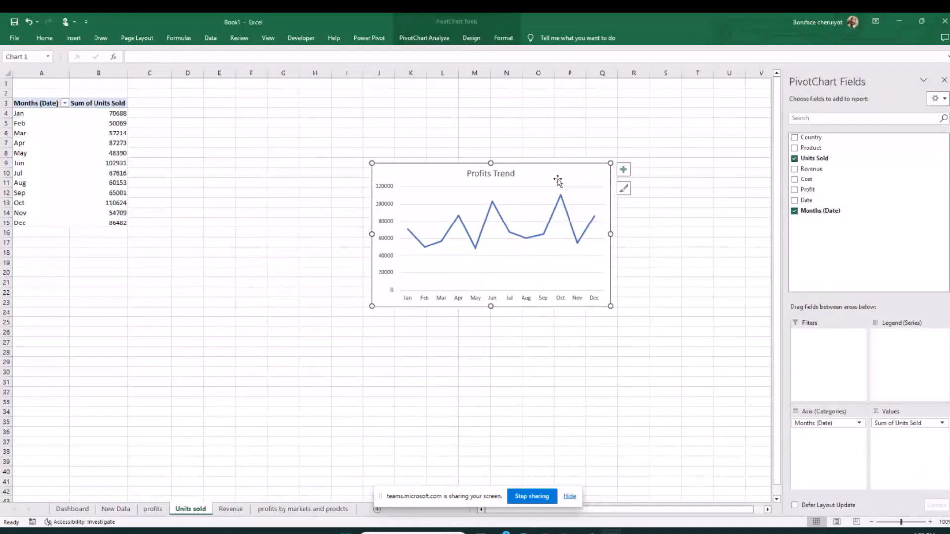
pyautogui.click(71, 509)
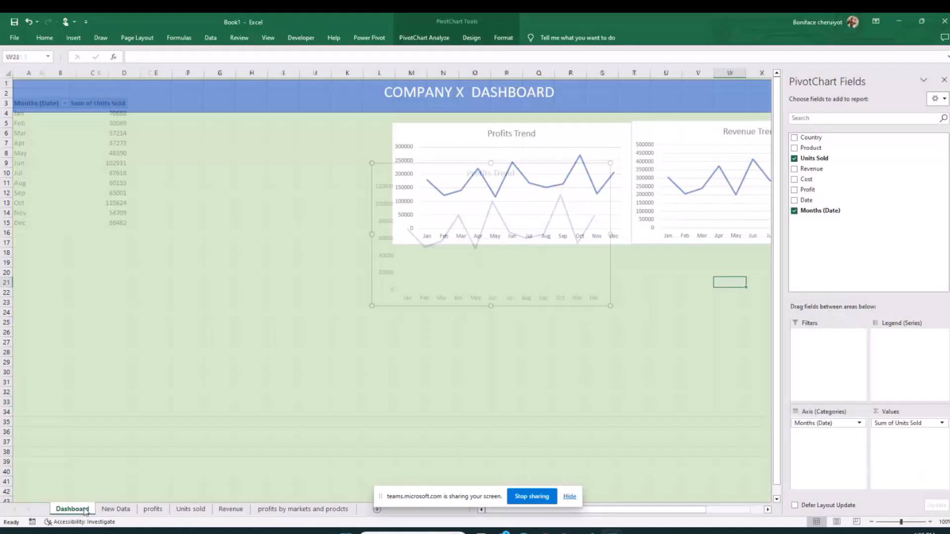
pyautogui.hotkey('ctrl', 'v')
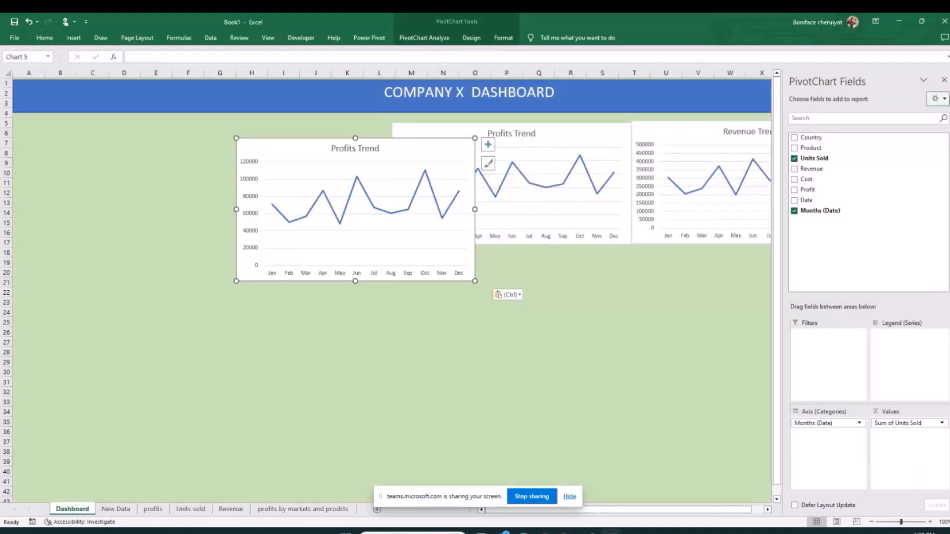
pyautogui.press('Escape')
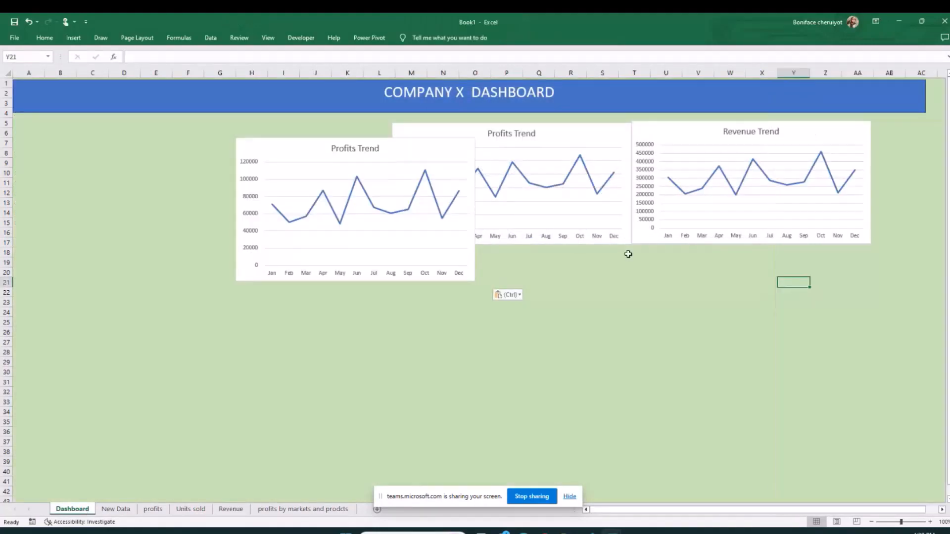
pyautogui.moveTo(392, 156); pyautogui.dragTo(305, 143)
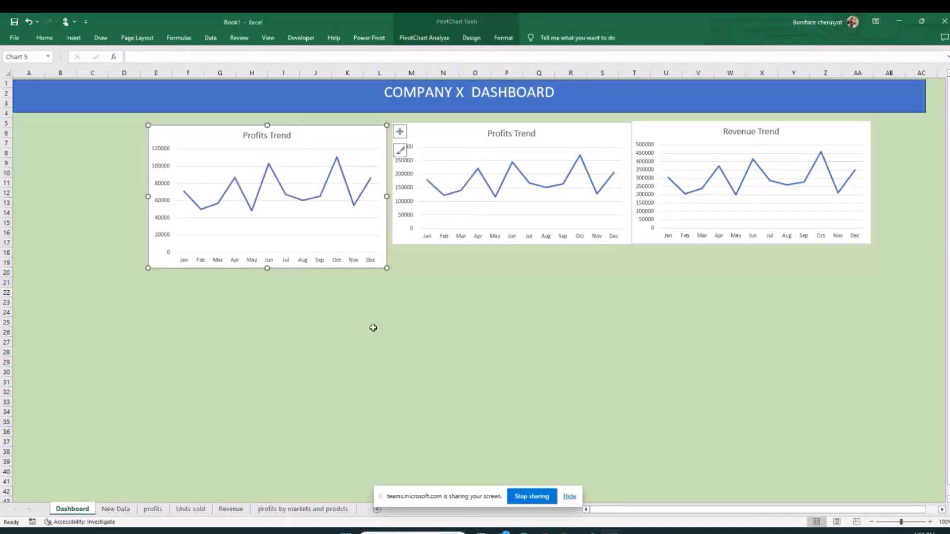
pyautogui.click(415, 374)
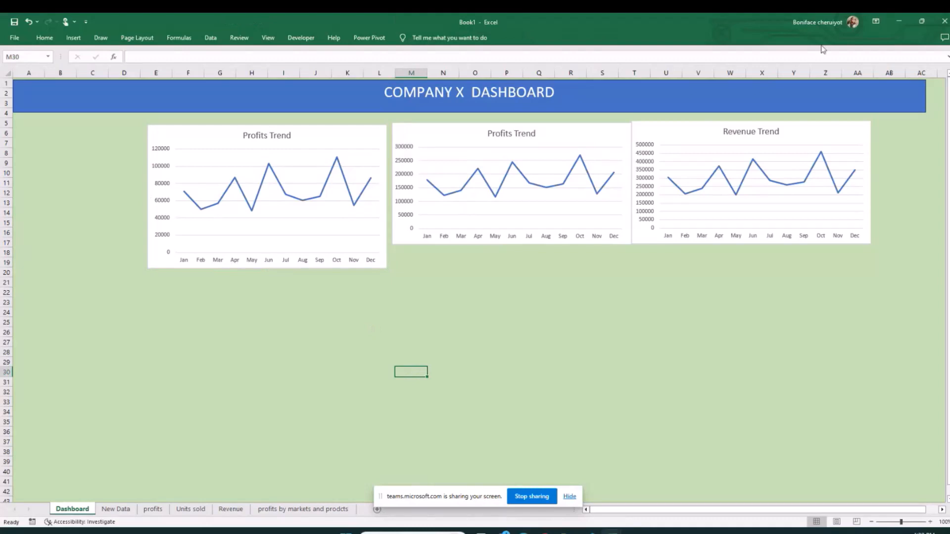
# Step: Change the title of the pasted leftmost Dashboard chart to "units sold Trend"
pyautogui.click(285, 134)
pyautogui.click(268, 135)
pyautogui.press('BackSpace')
pyautogui.press('BackSpace')
pyautogui.press('BackSpace')
pyautogui.press('BackSpace')
pyautogui.press('BackSpace')
pyautogui.press('BackSpace')
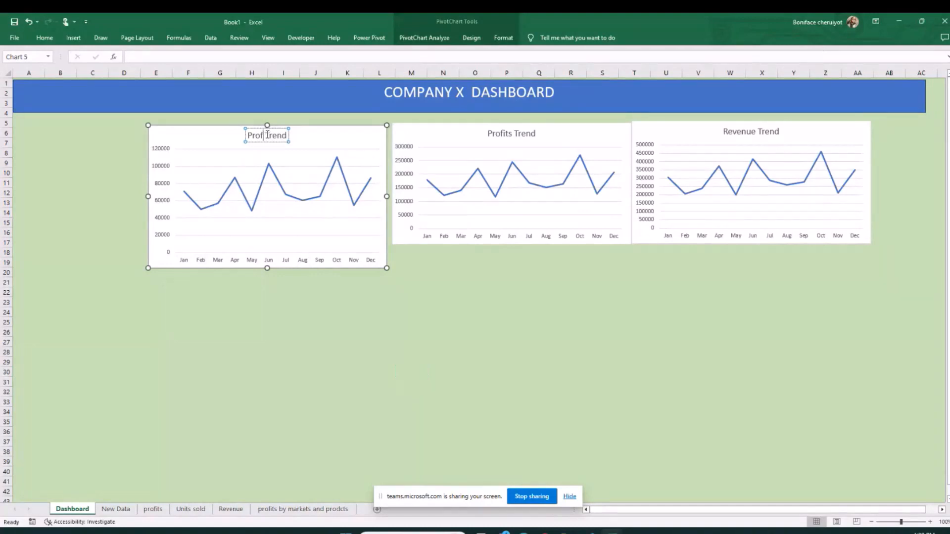
pyautogui.press('BackSpace')
pyautogui.write('un')
pyautogui.write('its')
pyautogui.write(' sold')
pyautogui.click(284, 284)
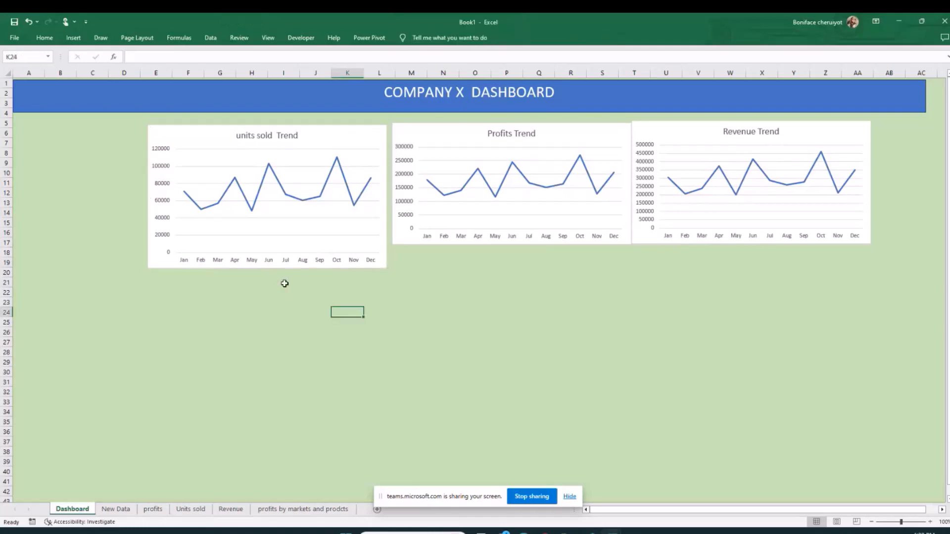
# Step: Align the units sold Trend chart with the Profits Trend chart and shrink its height to match
pyautogui.click(278, 252)
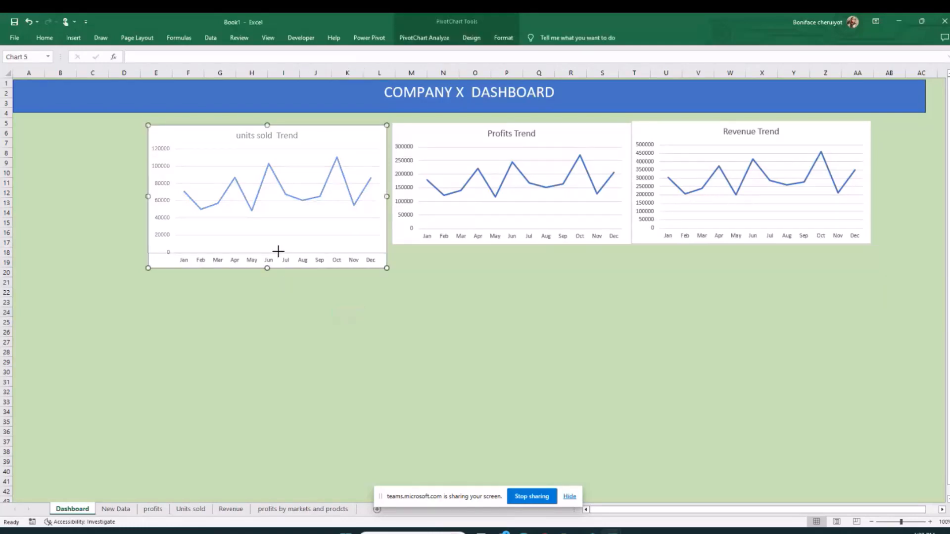
pyautogui.moveTo(278, 251); pyautogui.dragTo(278, 246)
pyautogui.moveTo(332, 133); pyautogui.dragTo(335, 131)
pyautogui.moveTo(570, 293); pyautogui.dragTo(539, 273)
# Step: Set the height of the units sold, Profits and Revenue Trend charts together to 2.5"
pyautogui.click(361, 150)
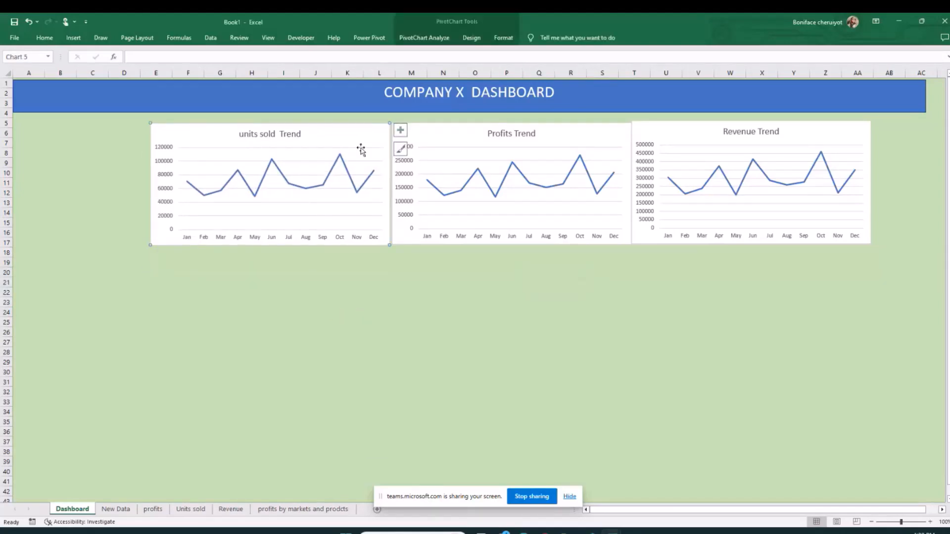
pyautogui.keyDown('ctrl'); pyautogui.click(515, 146); pyautogui.keyUp('ctrl')
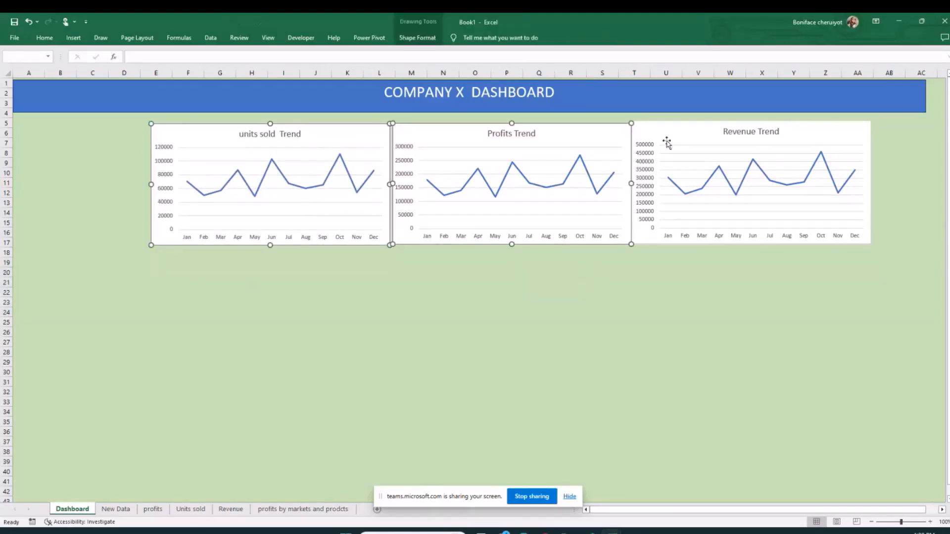
pyautogui.keyDown('ctrl'); pyautogui.click(666, 142); pyautogui.keyUp('ctrl')
pyautogui.rightClick(667, 143)
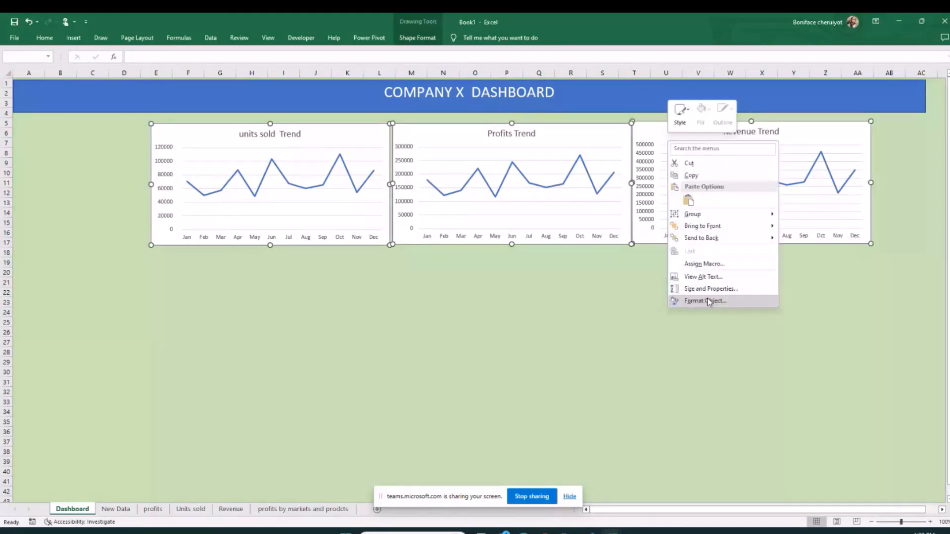
pyautogui.click(709, 301)
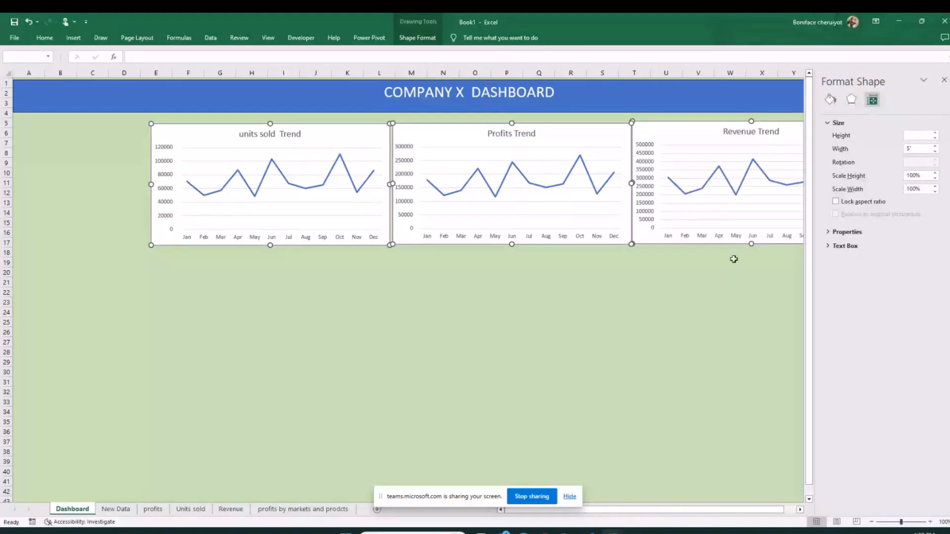
pyautogui.click(918, 136)
pyautogui.write('2.5')
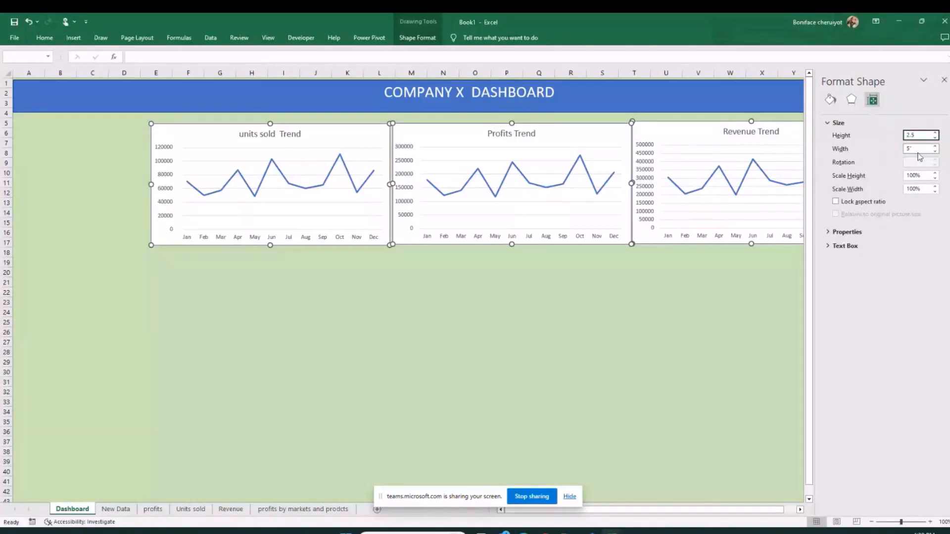
# Step: Reduce the width of all three selected trend charts to 4.5"
pyautogui.click(916, 149)
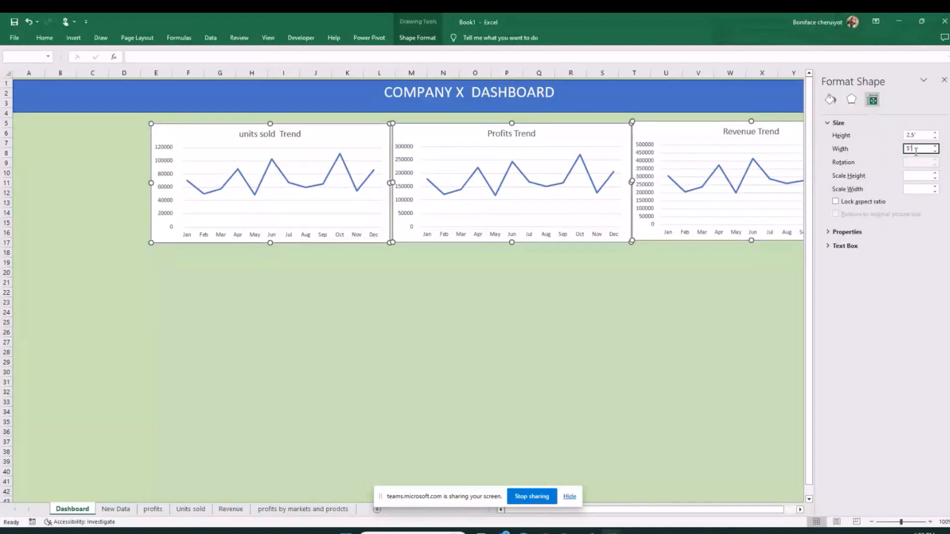
pyautogui.click(935, 151)
pyautogui.click(935, 152)
pyautogui.click(935, 151)
pyautogui.click(935, 151)
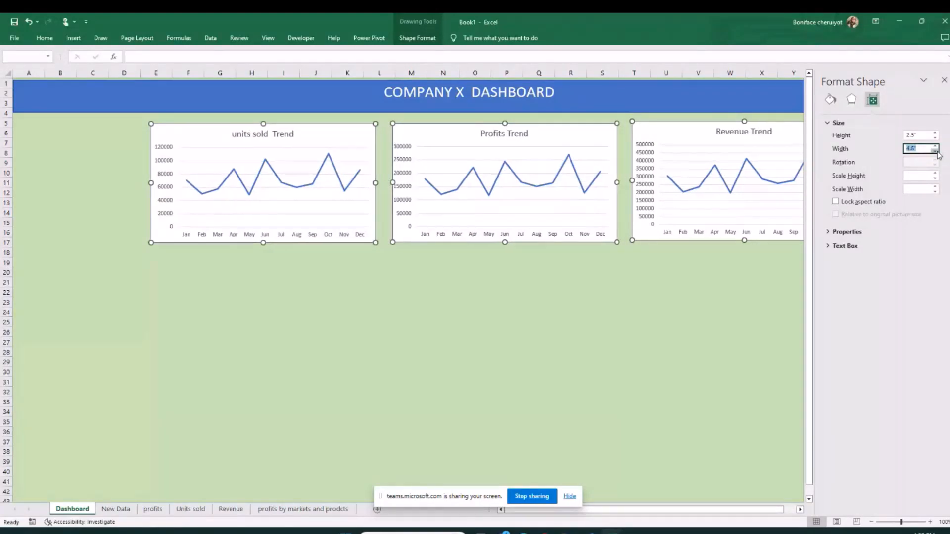
pyautogui.click(935, 152)
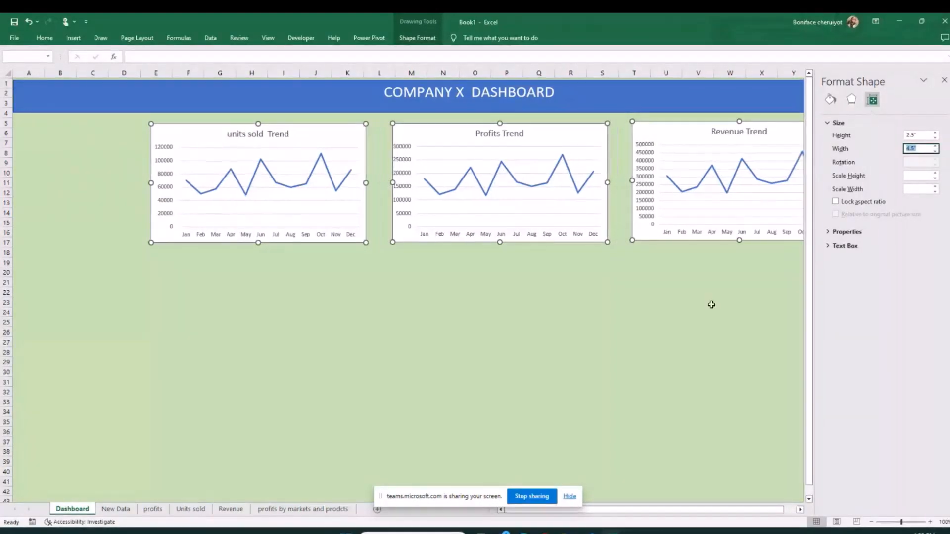
pyautogui.click(711, 304)
# Step: Set the display units of the units sold Trend chart's vertical axis to Thousands
pyautogui.click(163, 181)
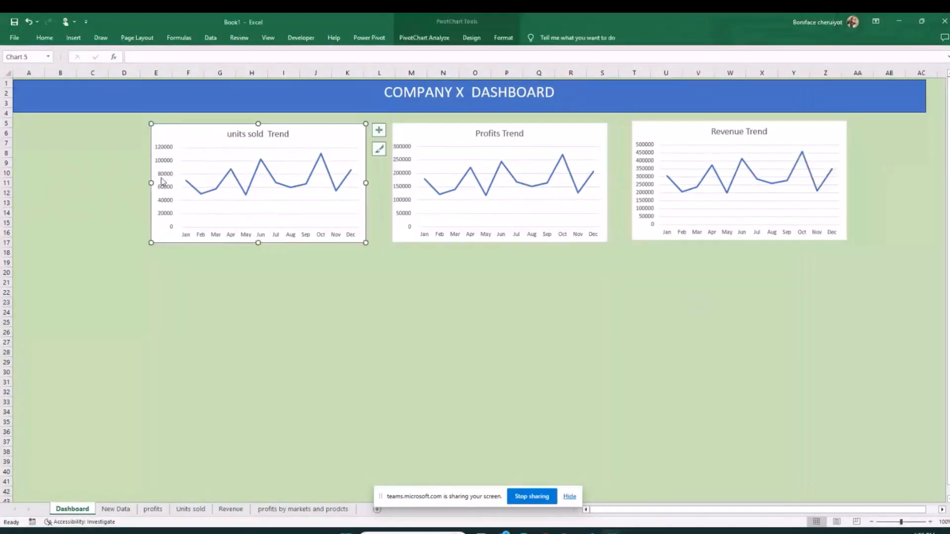
pyautogui.doubleClick(163, 181)
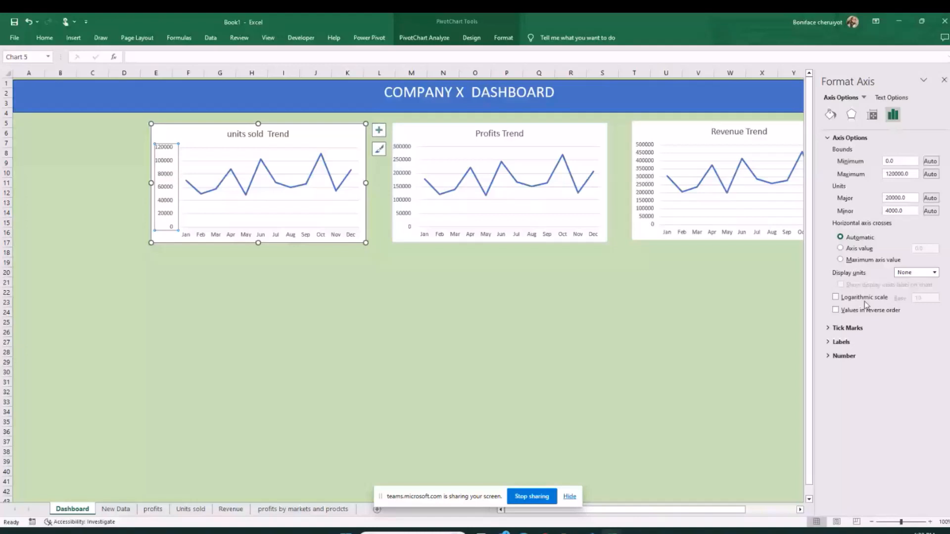
pyautogui.click(935, 272)
pyautogui.click(914, 303)
pyautogui.click(663, 349)
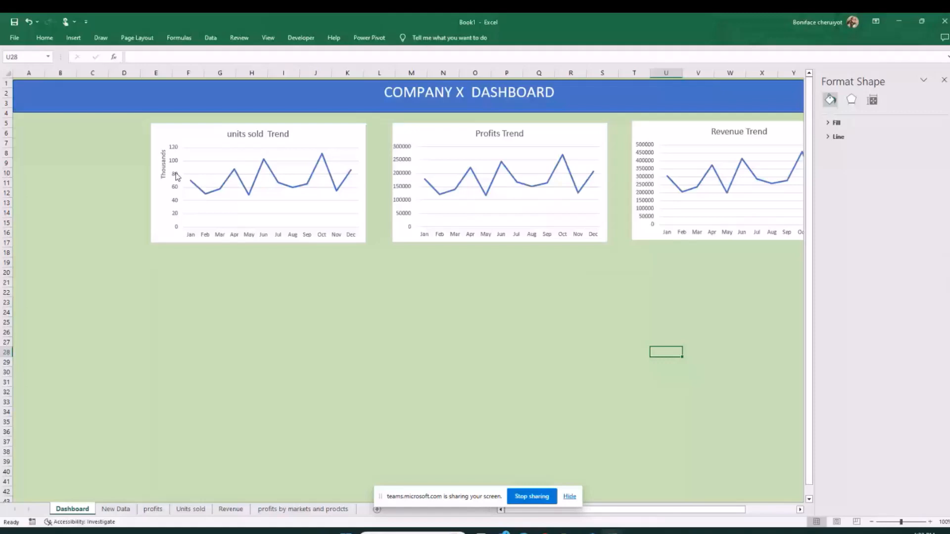
# Step: Move the Thousands label on the units sold Trend chart down to about the middle of the vertical axis
pyautogui.click(164, 173)
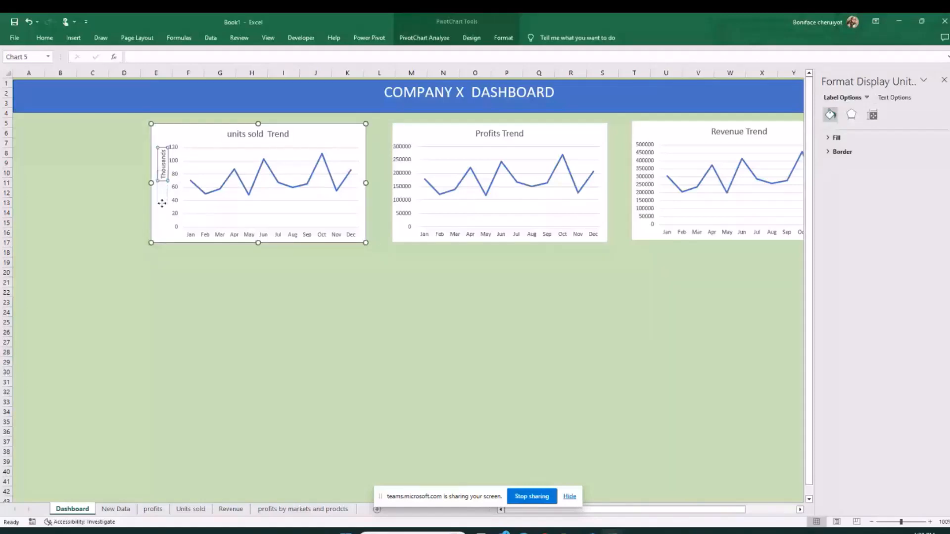
pyautogui.click(474, 312)
pyautogui.click(943, 80)
pyautogui.click(328, 352)
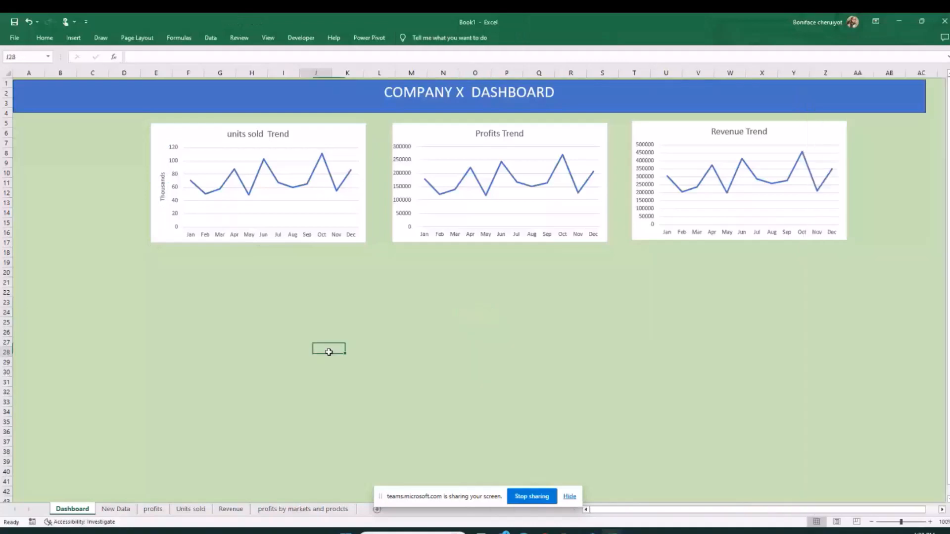
pyautogui.click(161, 183)
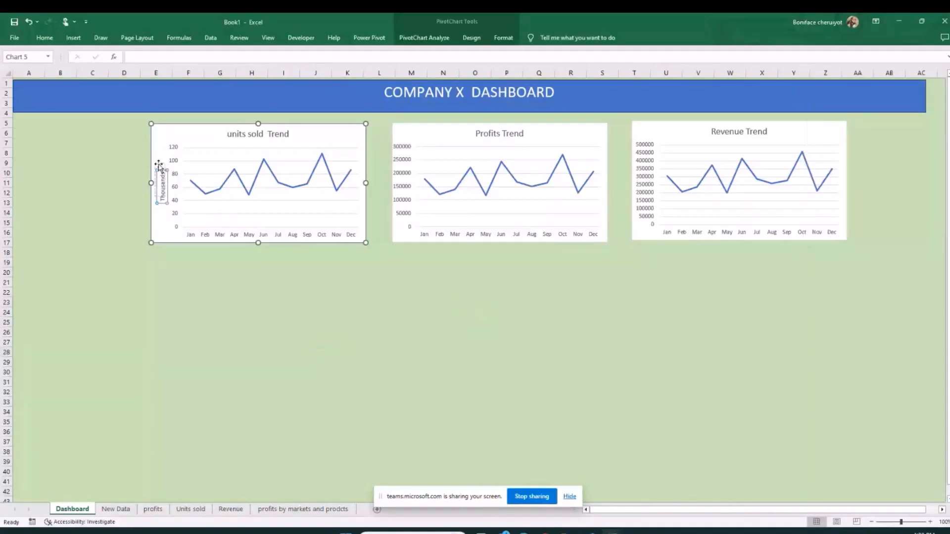
pyautogui.moveTo(158, 165); pyautogui.dragTo(158, 159)
pyautogui.click(477, 339)
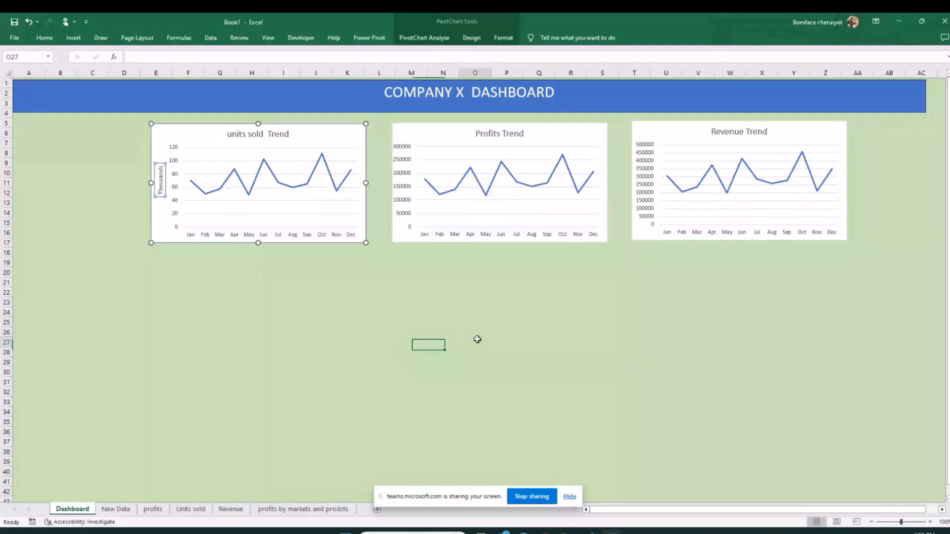
# Step: Set the display units of the Profits Trend chart's vertical axis to Thousands
pyautogui.doubleClick(559, 135)
pyautogui.click(944, 80)
pyautogui.click(400, 191)
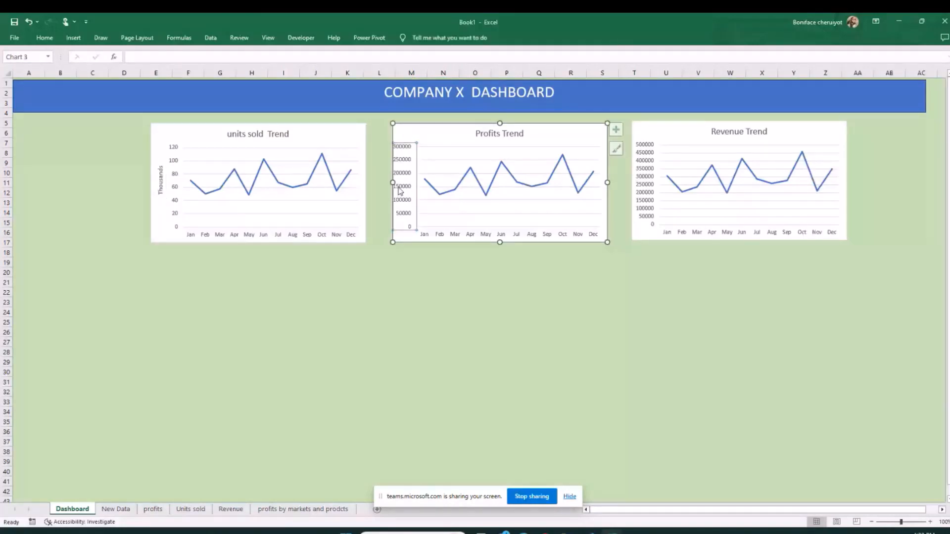
pyautogui.doubleClick(401, 191)
pyautogui.click(934, 272)
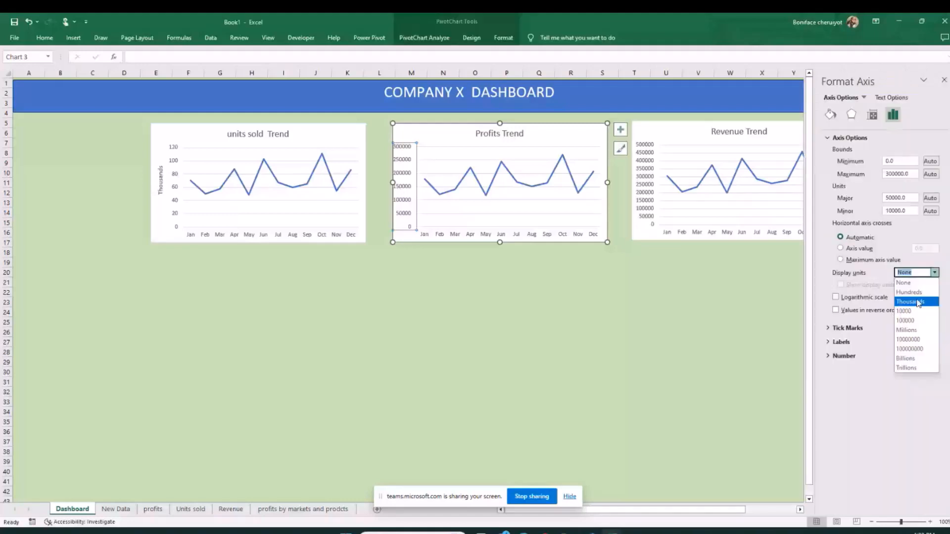
pyautogui.click(917, 303)
pyautogui.click(697, 322)
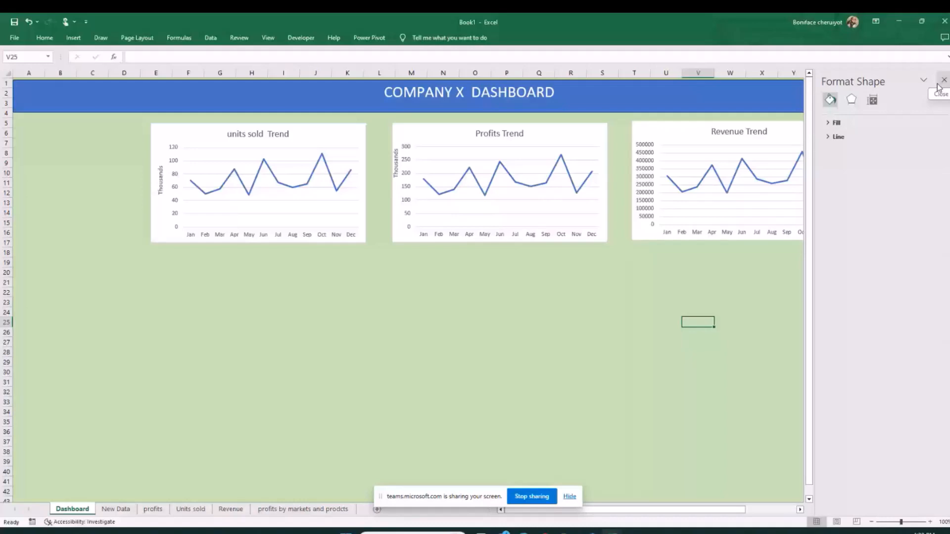
# Step: Set the display units of the Revenue Trend chart's vertical axis to Thousands
pyautogui.doubleClick(645, 184)
pyautogui.click(934, 272)
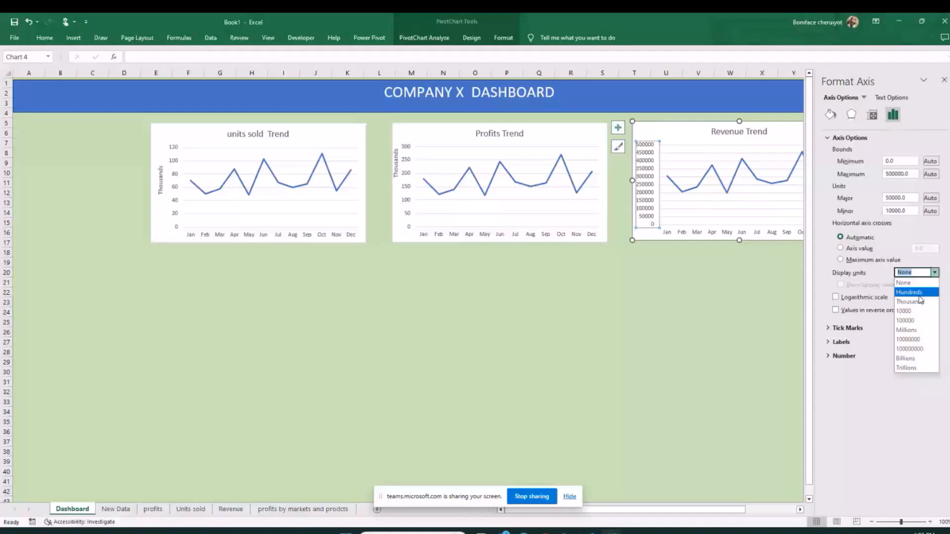
pyautogui.click(910, 301)
pyautogui.click(475, 381)
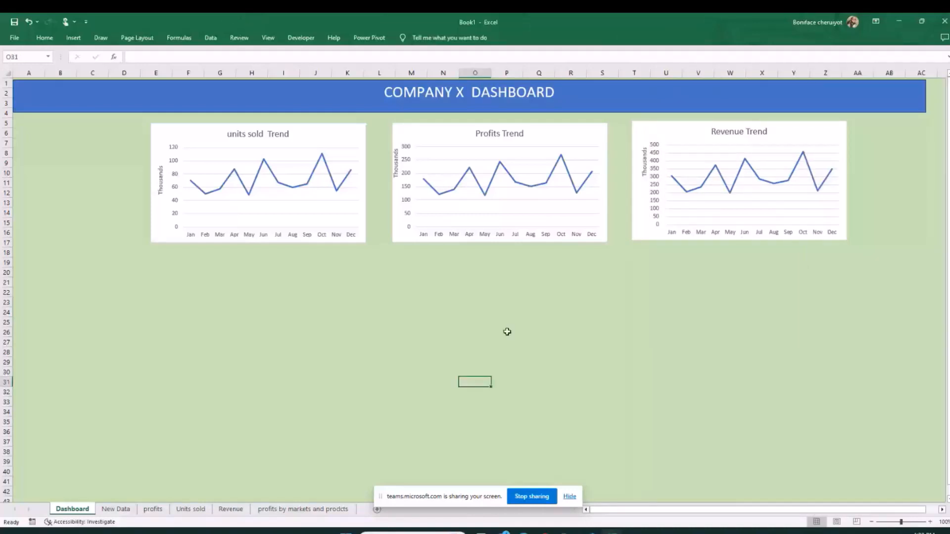
# Step: Line up the units sold, Profits and Revenue Trend charts edge to edge in one row directly beneath the title banner
pyautogui.moveTo(347, 132); pyautogui.dragTo(363, 121)
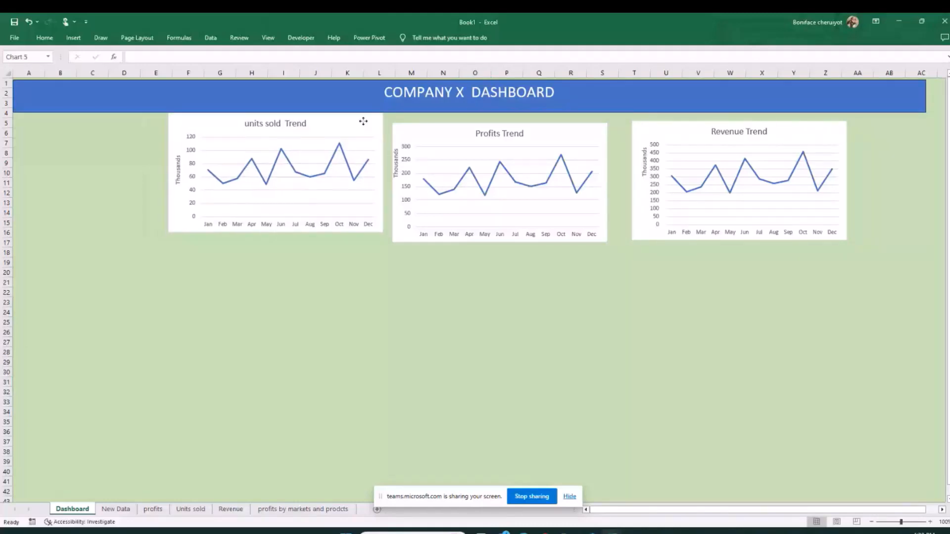
pyautogui.moveTo(363, 122); pyautogui.dragTo(368, 126)
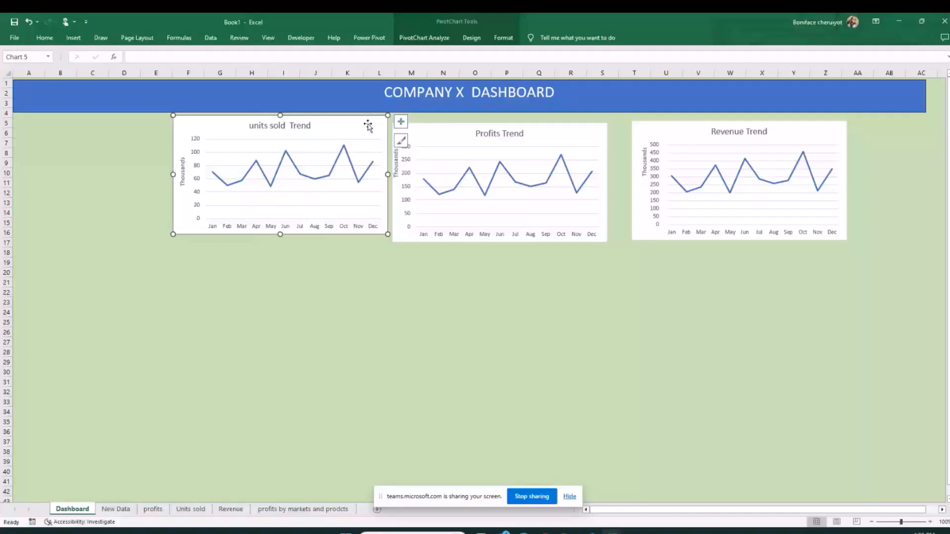
pyautogui.moveTo(433, 134); pyautogui.dragTo(431, 121)
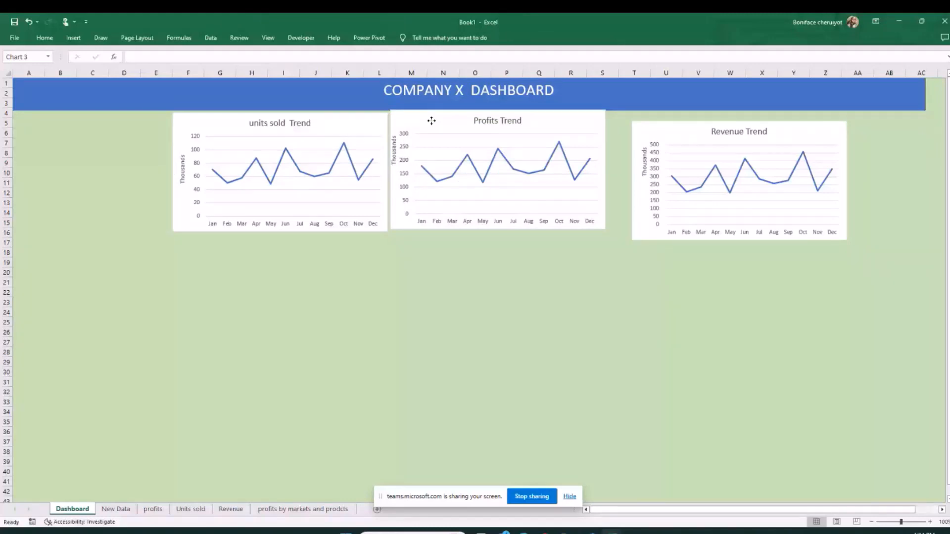
pyautogui.moveTo(376, 122); pyautogui.dragTo(379, 121)
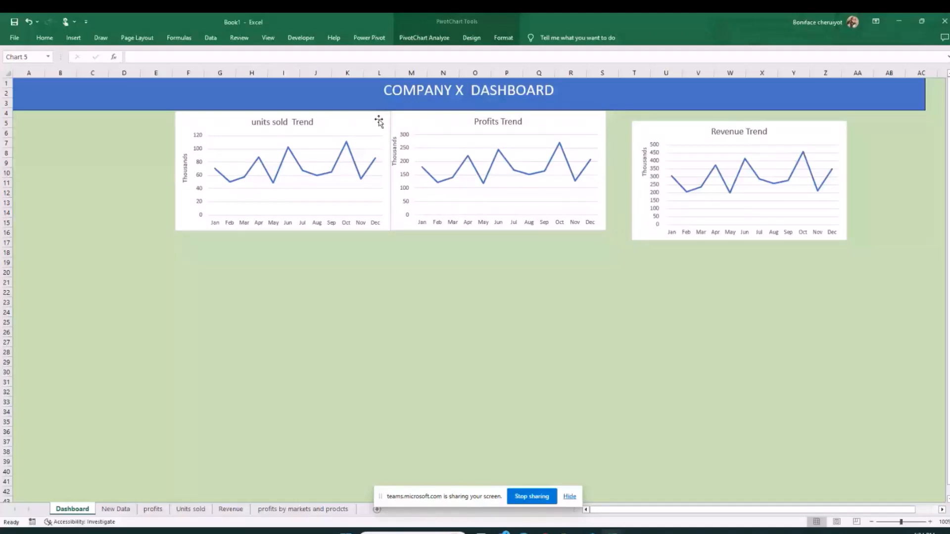
pyautogui.moveTo(640, 238); pyautogui.dragTo(613, 227)
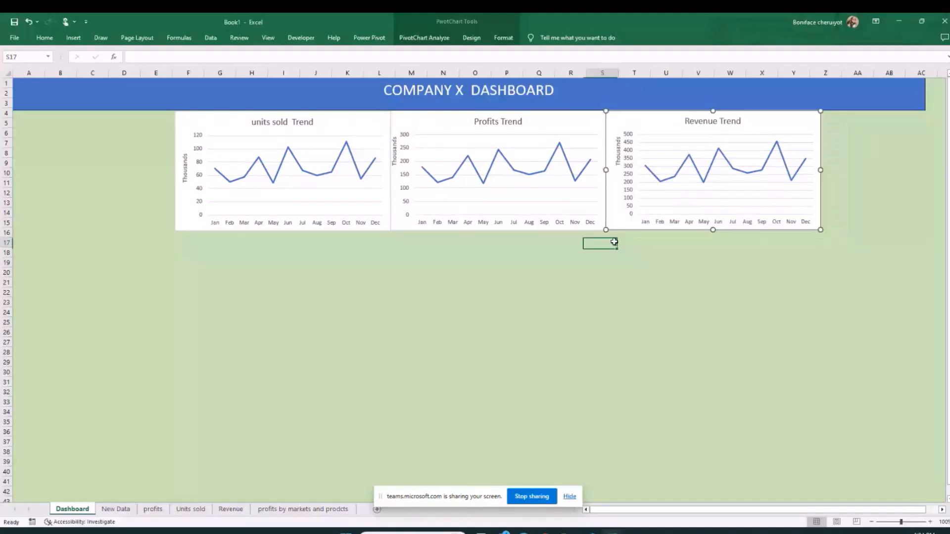
pyautogui.click(614, 241)
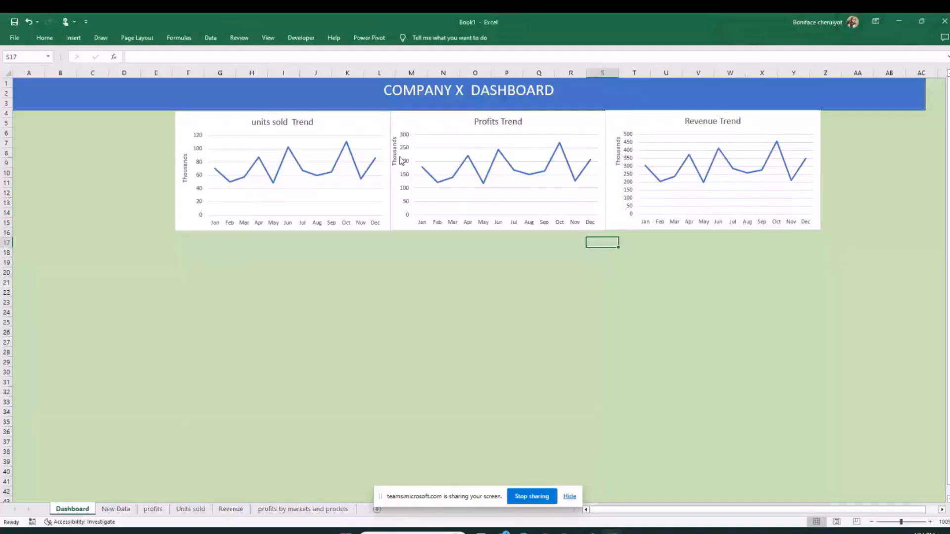
# Step: Move the Thousands label on the Profits Trend chart down to about the middle of the vertical axis
pyautogui.moveTo(395, 170); pyautogui.dragTo(397, 168)
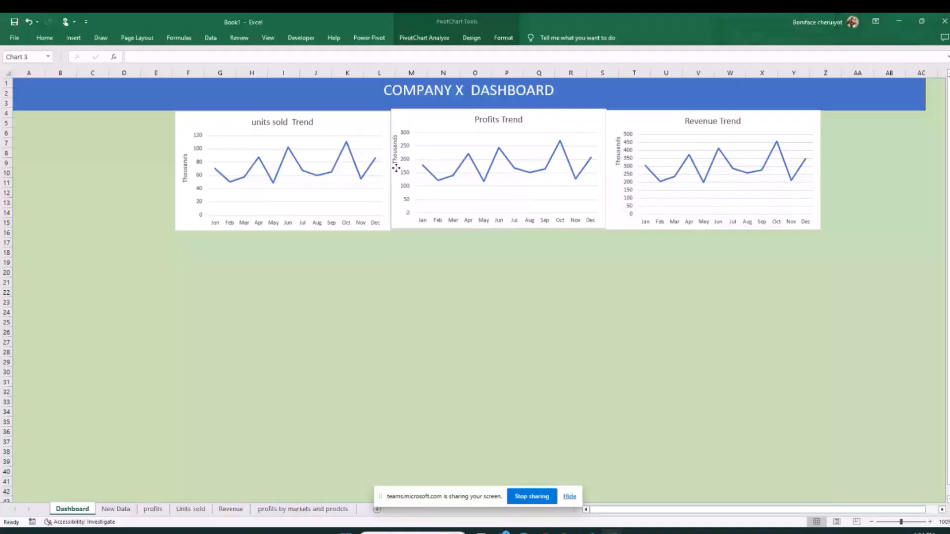
pyautogui.click(411, 292)
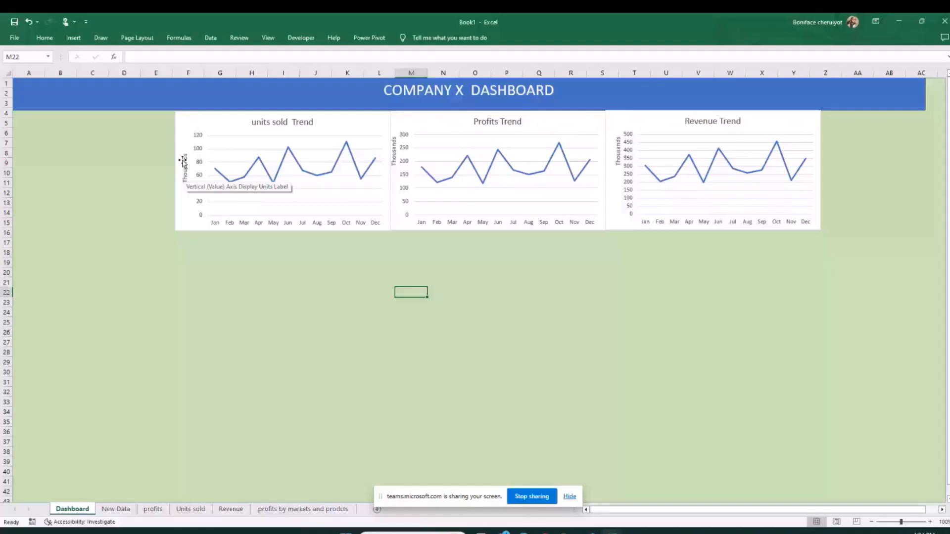
pyautogui.click(396, 186)
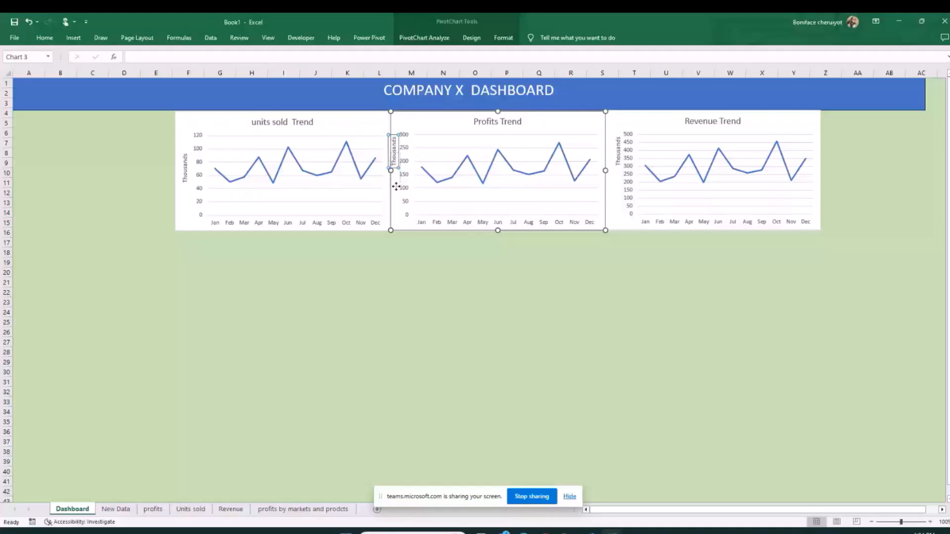
pyautogui.moveTo(394, 165); pyautogui.dragTo(396, 187)
pyautogui.moveTo(411, 303); pyautogui.dragTo(443, 293)
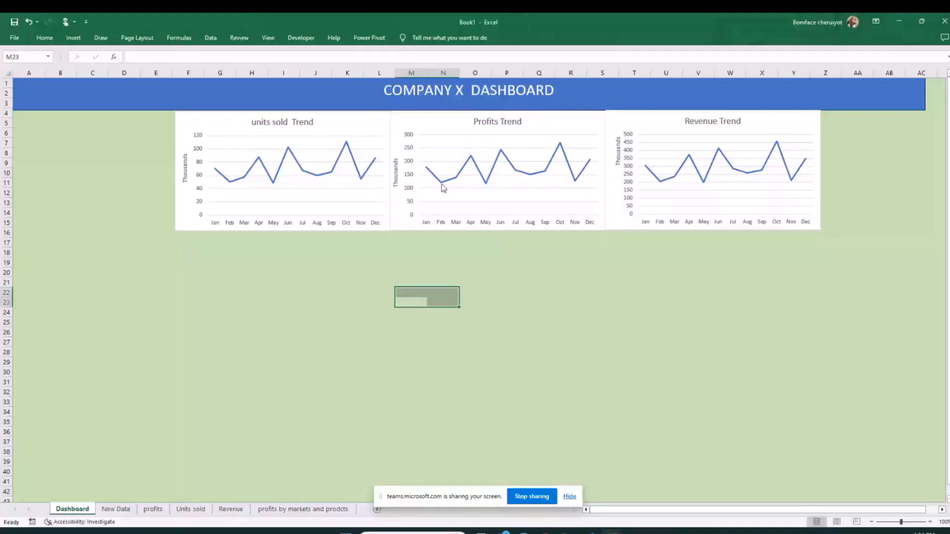
# Step: Widen the plot area of the Profits Trend chart slightly towards its vertical axis label
pyautogui.click(425, 175)
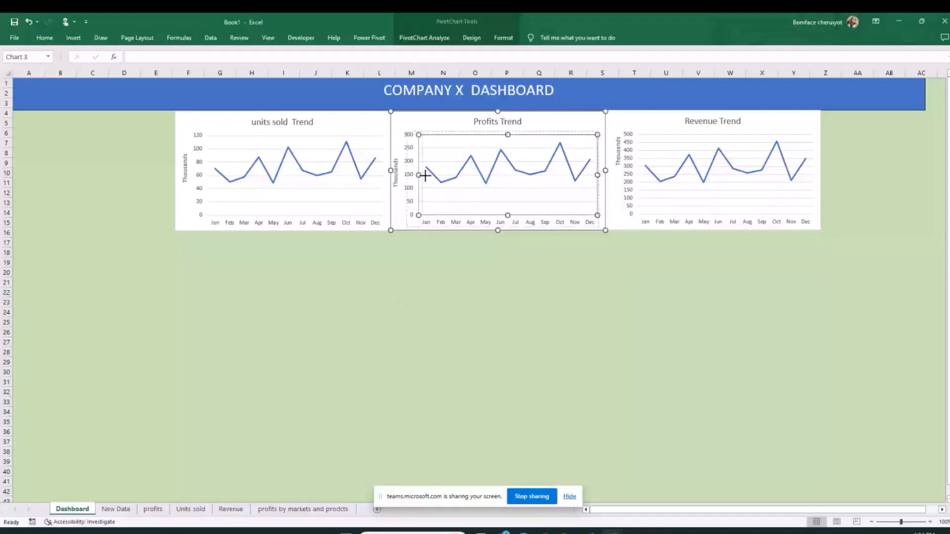
pyautogui.moveTo(425, 175); pyautogui.dragTo(416, 173)
pyautogui.press('Escape')
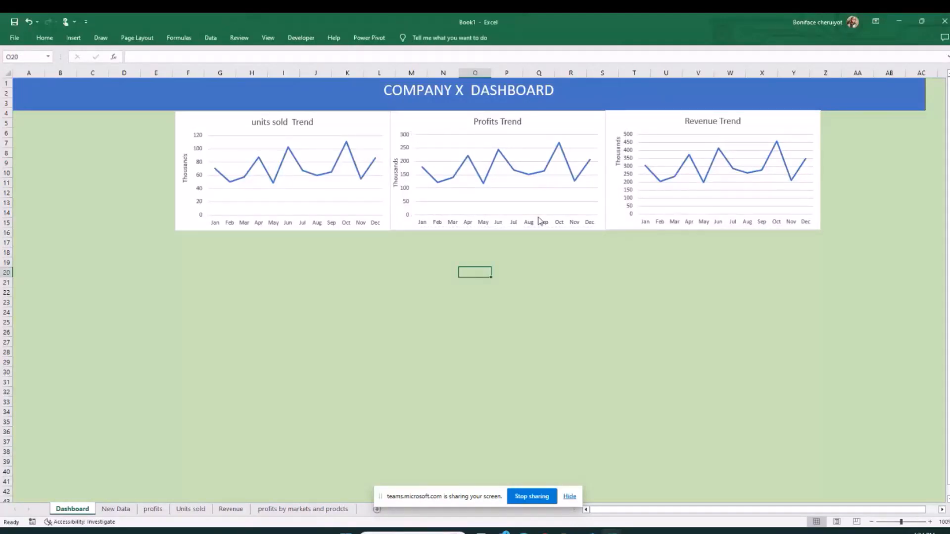
# Step: Set the unit interval of the Revenue Trend chart's vertical axis to 125000
pyautogui.click(639, 164)
pyautogui.click(626, 173)
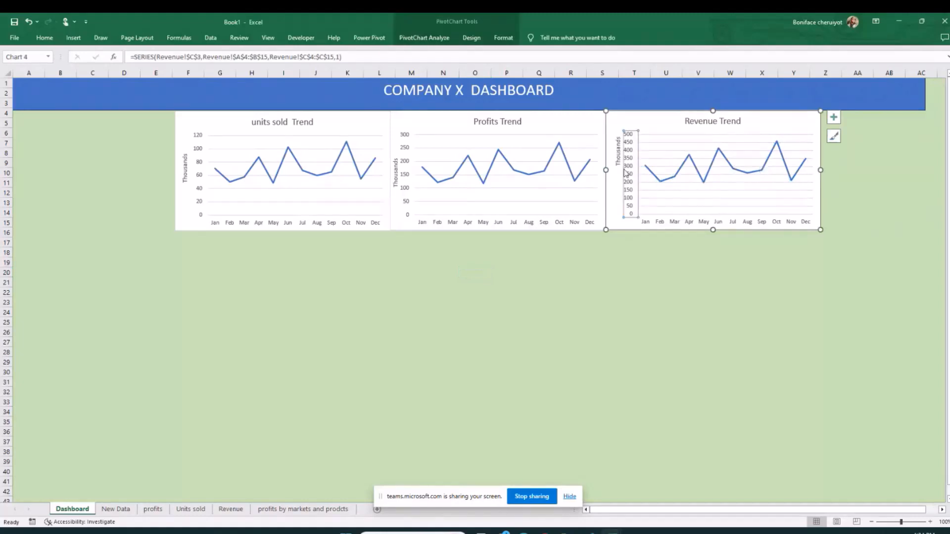
pyautogui.doubleClick(626, 174)
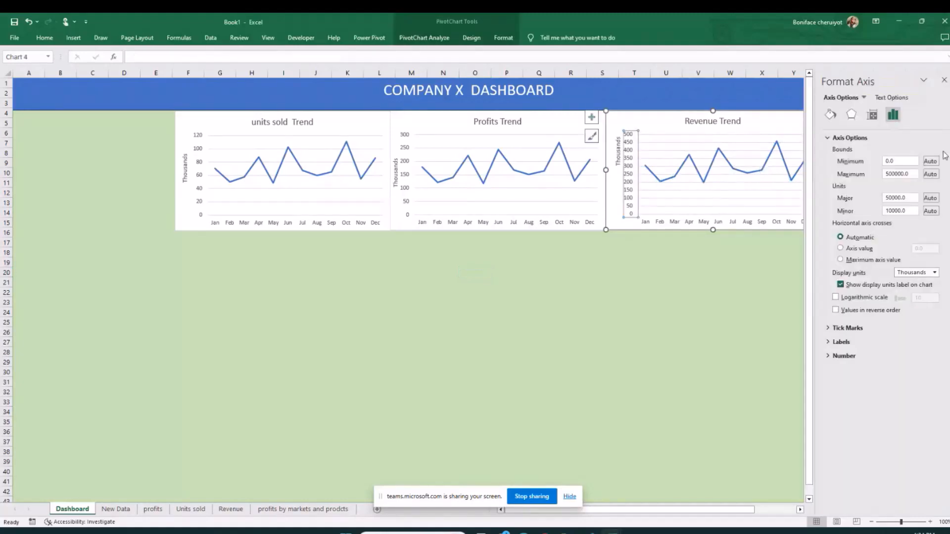
pyautogui.click(944, 80)
pyautogui.click(666, 292)
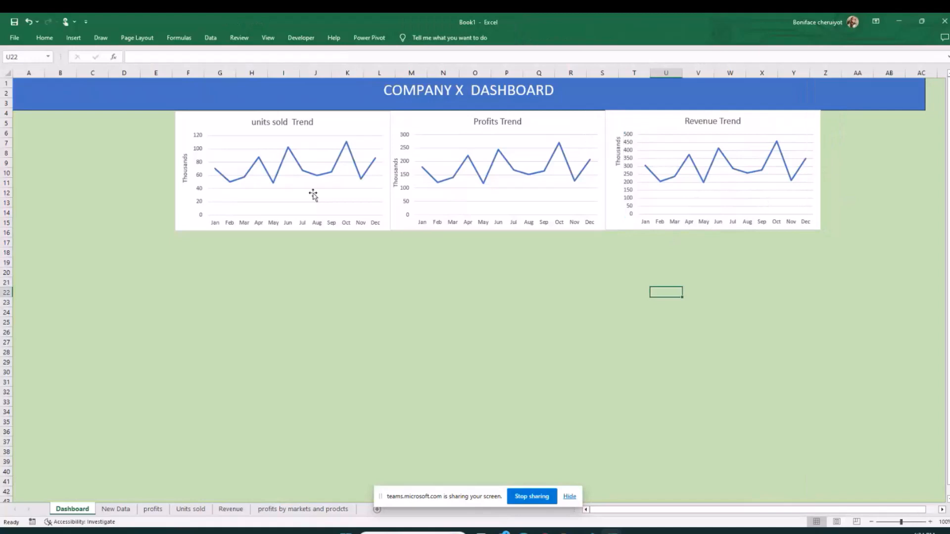
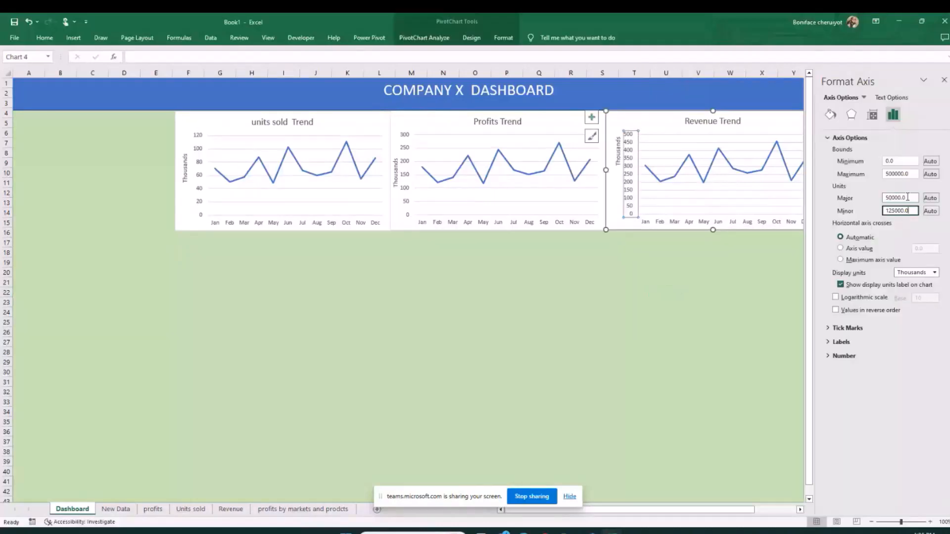
pyautogui.click(730, 301)
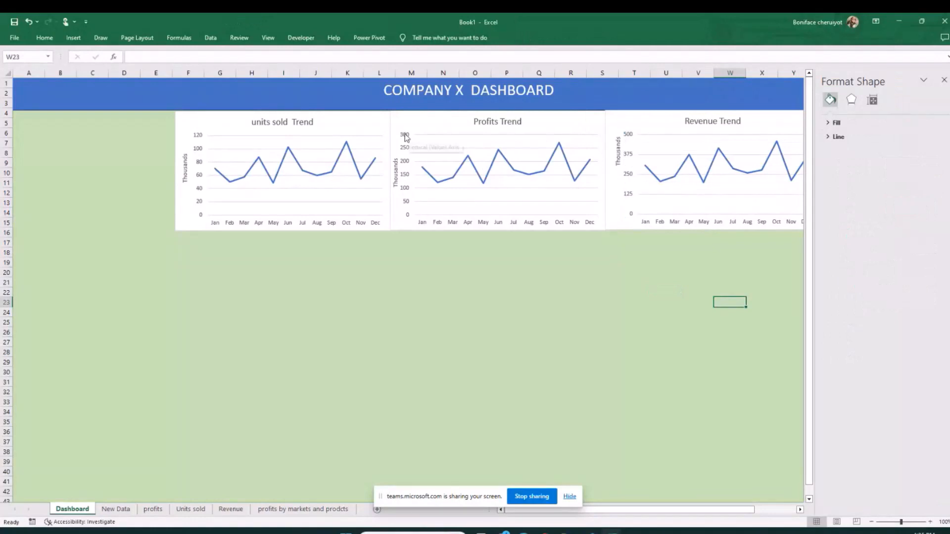
# Step: Calculate 300/4 in scratch cell L22 and clear the cell again
pyautogui.click(378, 293)
pyautogui.write('+300/4')
pyautogui.press('Tab')
pyautogui.click(378, 295)
pyautogui.doubleClick(378, 295)
pyautogui.press('BackSpace')
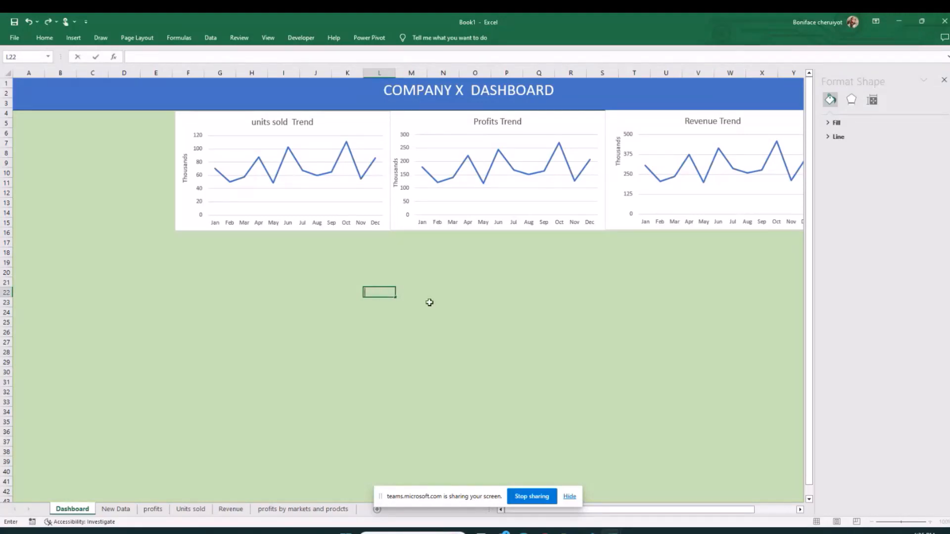
# Step: Set the major unit of the Profits Trend chart's vertical axis to 75000
pyautogui.click(407, 173)
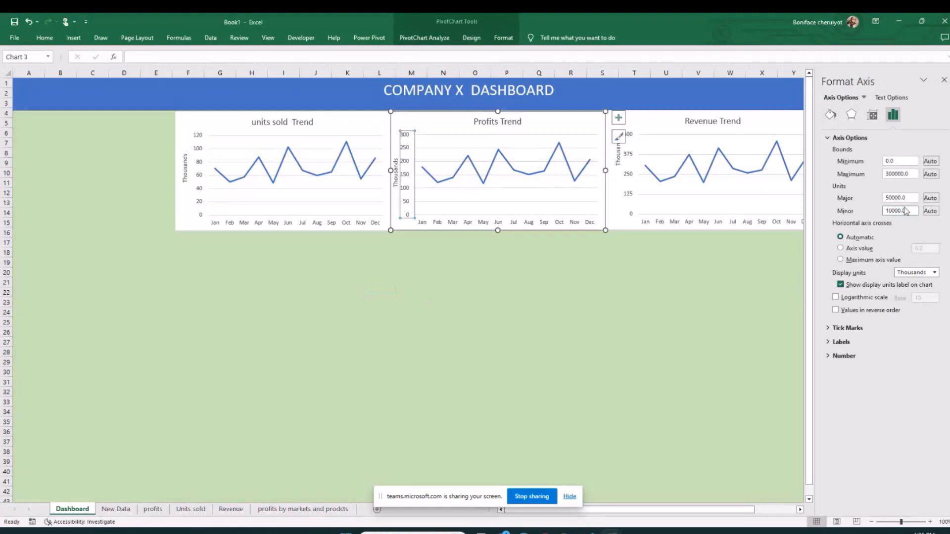
pyautogui.click(895, 198)
pyautogui.press('BackSpace')
pyautogui.write('7')
pyautogui.click(678, 269)
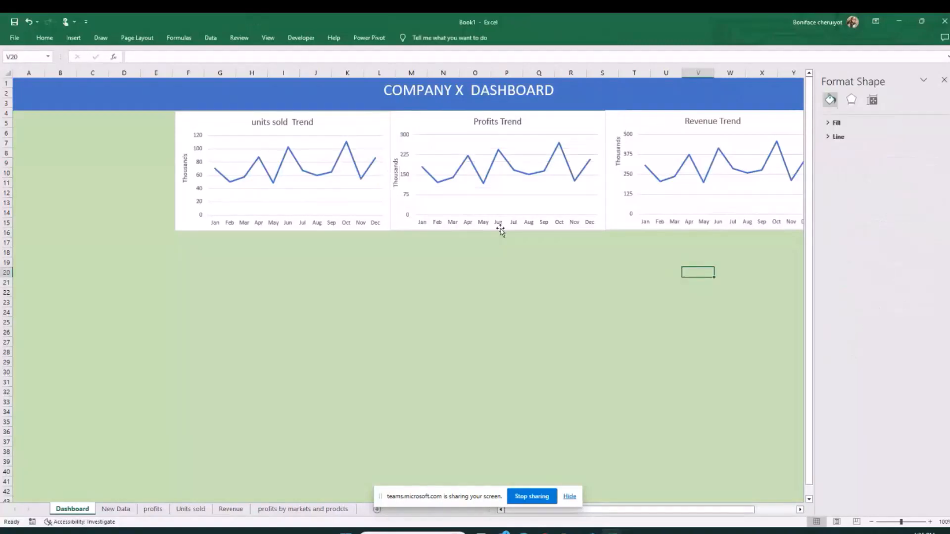
# Step: Set the major unit of the units sold Trend chart's vertical axis to 30000 and close the axis formatting options
pyautogui.click(198, 194)
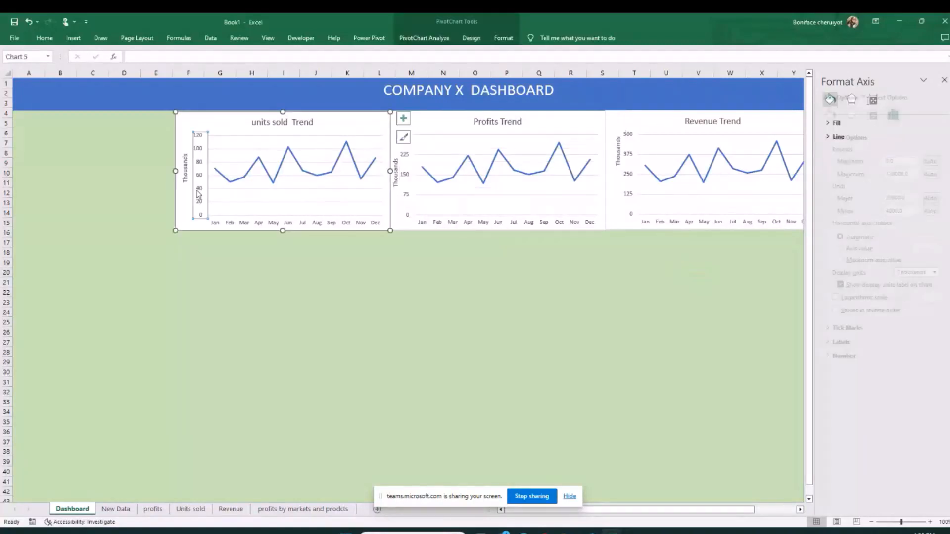
pyautogui.click(889, 198)
pyautogui.press('BackSpace')
pyautogui.write('3')
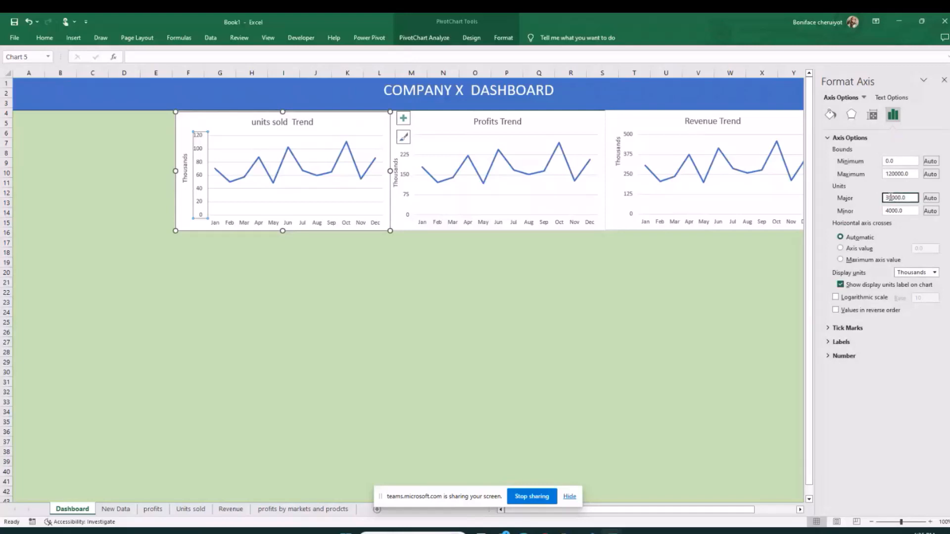
pyautogui.click(891, 211)
pyautogui.press('Escape')
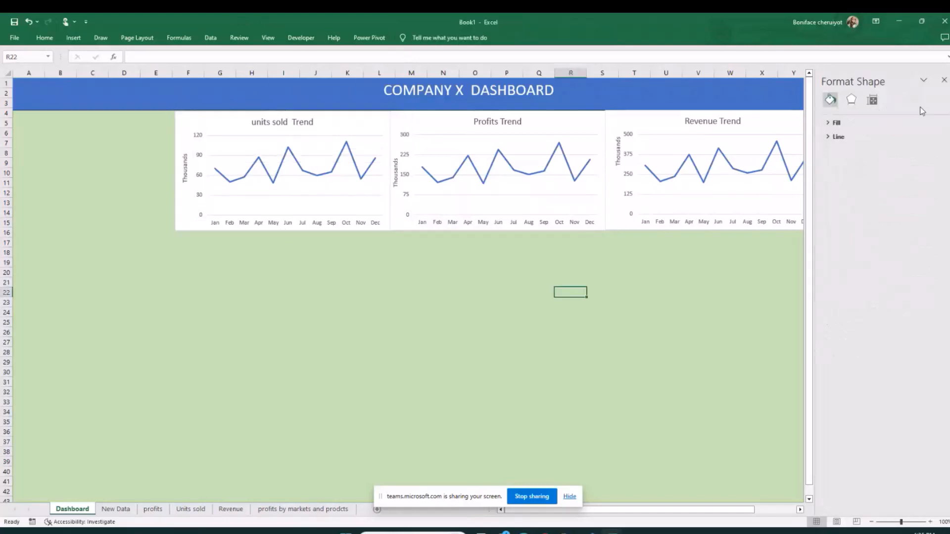
pyautogui.click(944, 81)
pyautogui.click(762, 282)
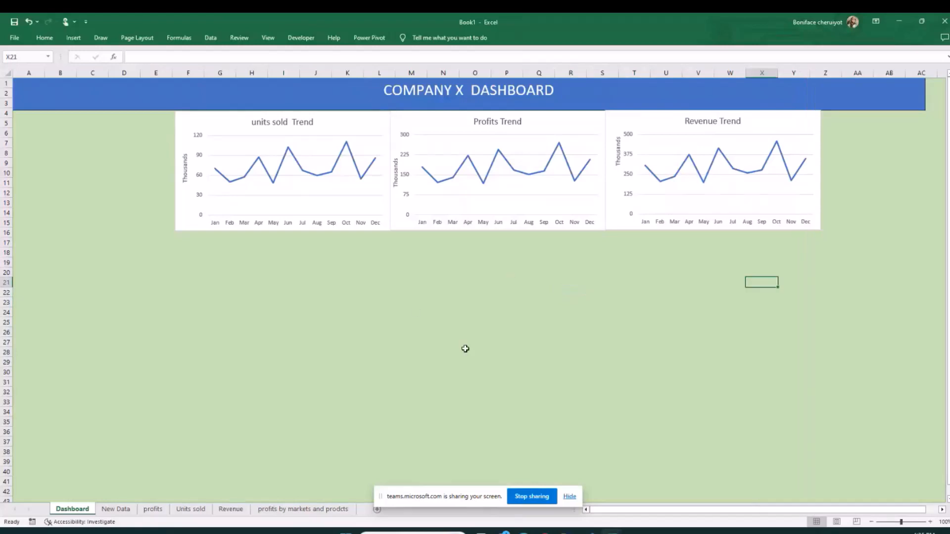
pyautogui.click(511, 330)
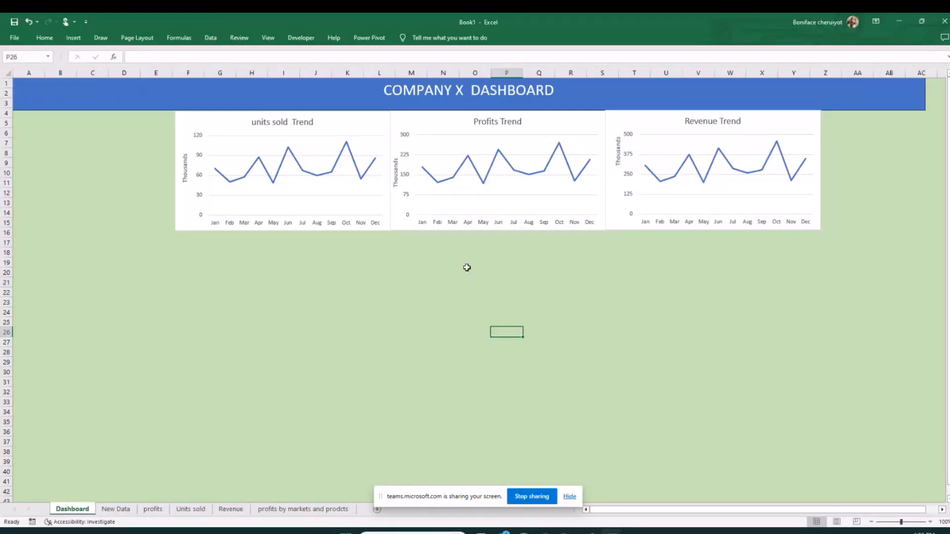
pyautogui.click(327, 187)
pyautogui.click(505, 282)
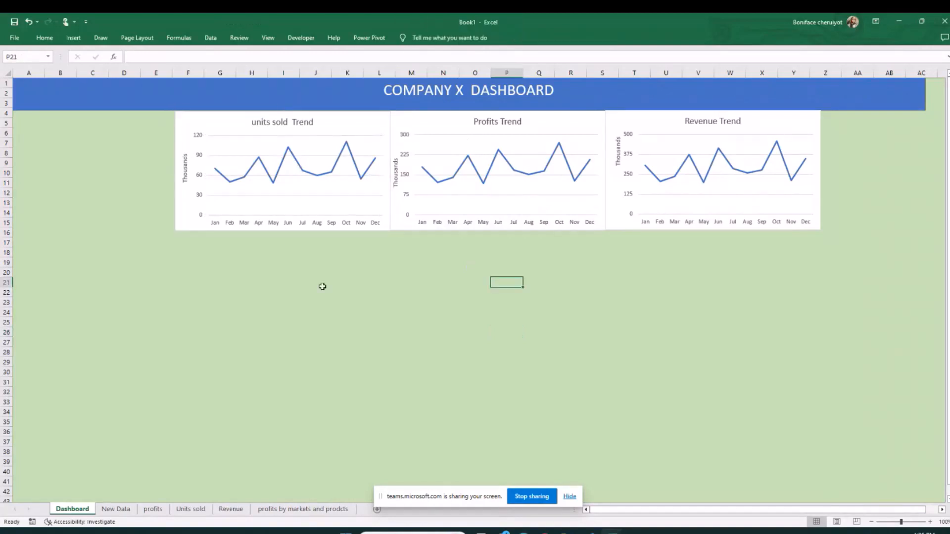
# Step: Align the units sold Trend chart with its neighbours and group all three trend charts into one object
pyautogui.moveTo(182, 214); pyautogui.dragTo(182, 214)
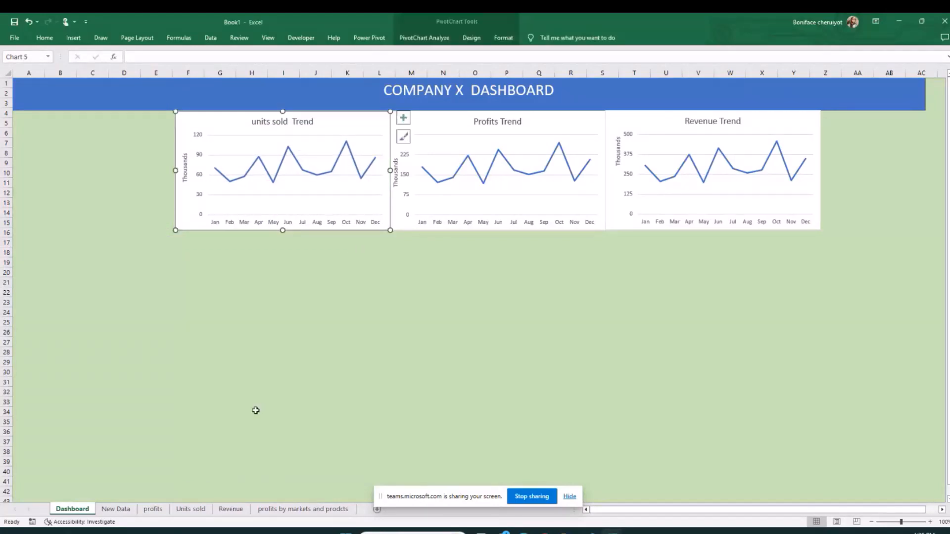
pyautogui.keyDown('ctrl'); pyautogui.click(471, 202); pyautogui.keyUp('ctrl')
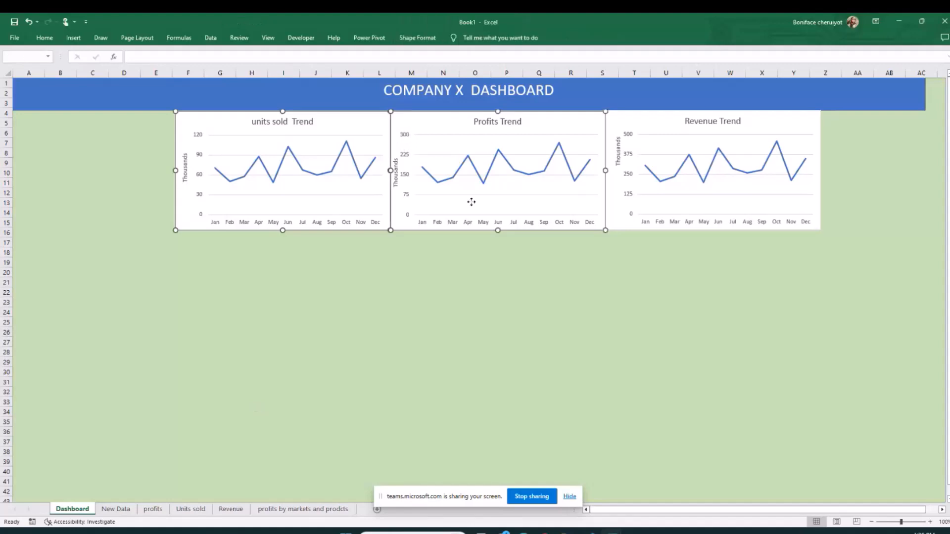
pyautogui.keyDown('ctrl'); pyautogui.click(649, 158); pyautogui.keyUp('ctrl')
pyautogui.rightClick(648, 158)
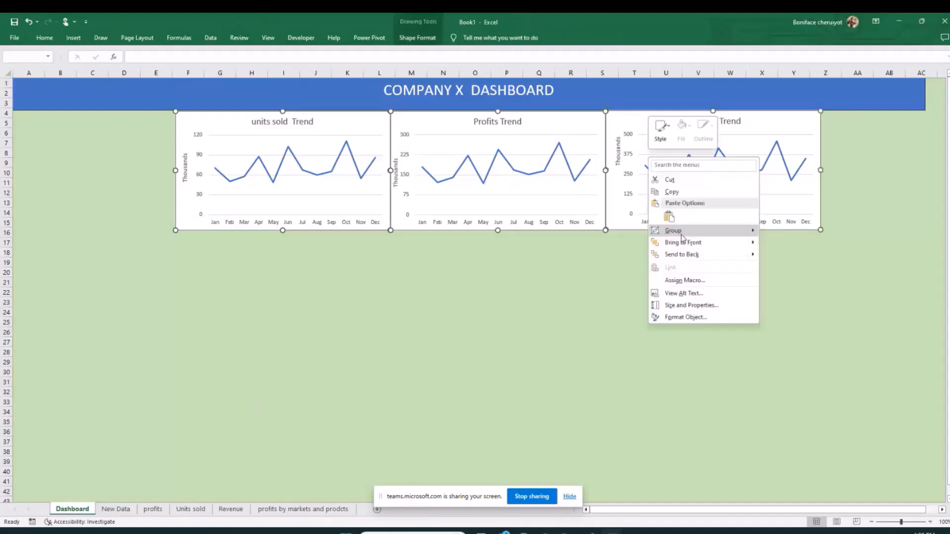
pyautogui.click(776, 235)
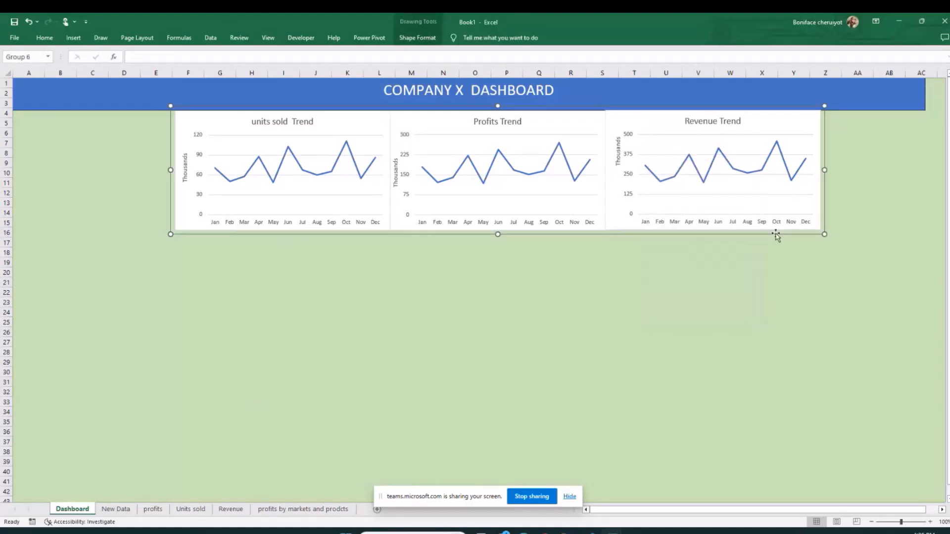
# Step: Move the grouped trend charts sideways beneath the banner, ending with the units sold chart starting at about column F
pyautogui.moveTo(775, 235); pyautogui.dragTo(295, 236)
pyautogui.moveTo(379, 371); pyautogui.dragTo(411, 348)
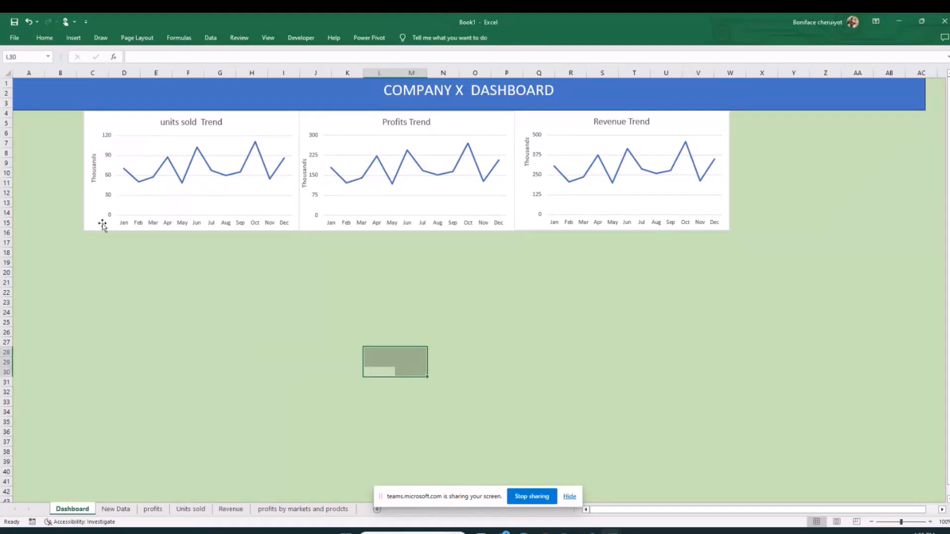
pyautogui.click(143, 232)
pyautogui.moveTo(143, 235); pyautogui.dragTo(224, 234)
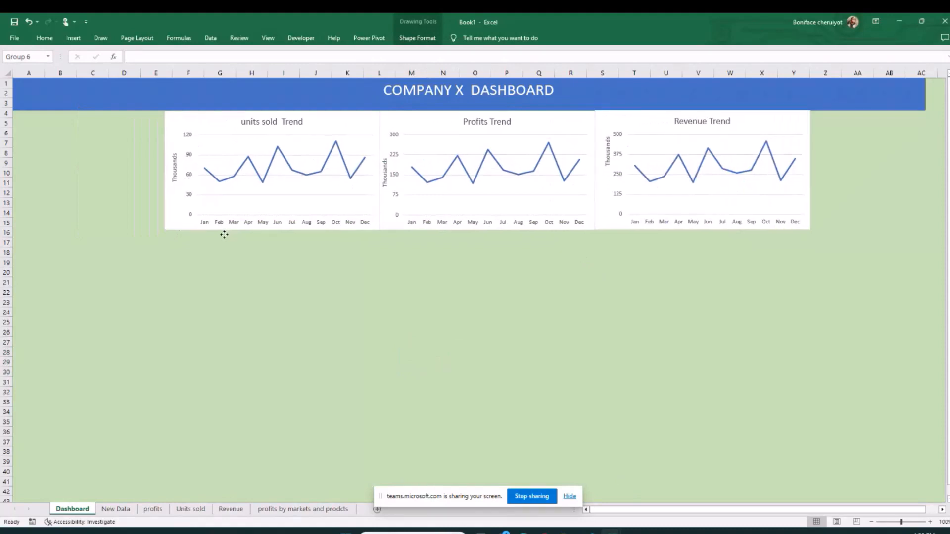
# Step: Nudge the Revenue Trend chart inside the group slightly closer to the Profits Trend chart and deselect it
pyautogui.click(614, 229)
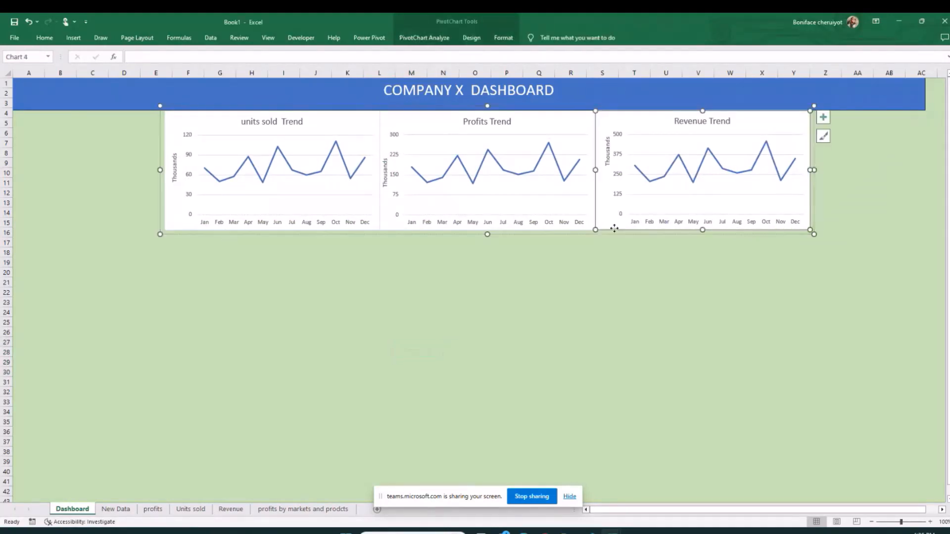
pyautogui.moveTo(614, 228); pyautogui.dragTo(612, 227)
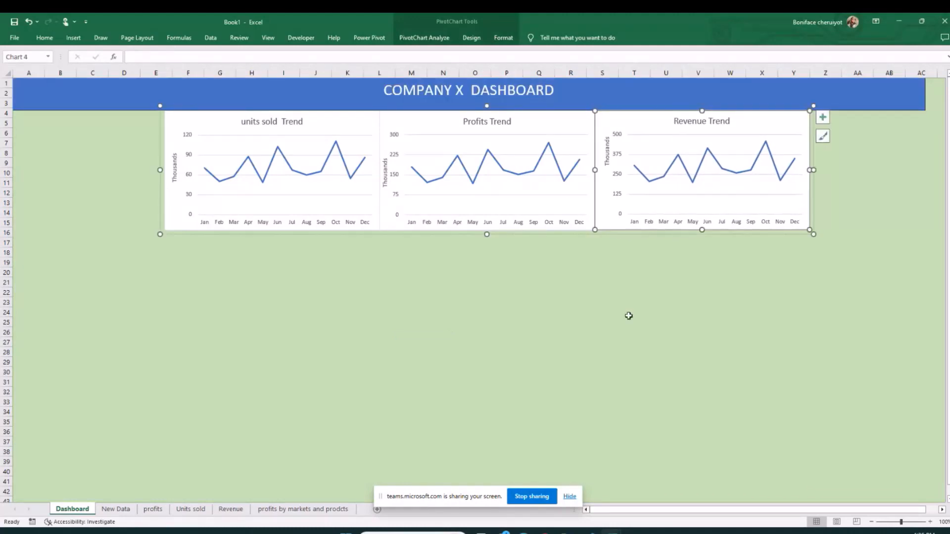
pyautogui.click(634, 331)
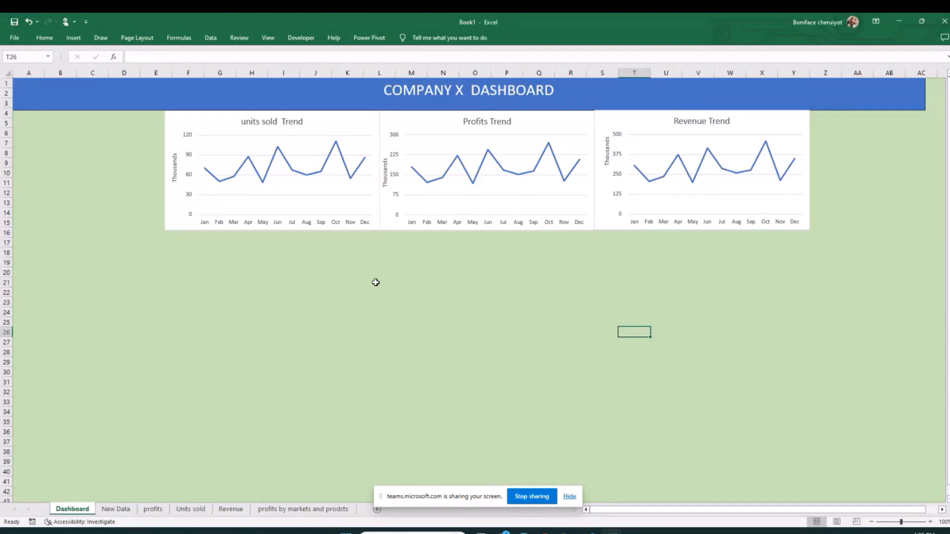
# Step: Open the "profits by markets and prodcts" sheet and show the field list for its empty PivotTable
pyautogui.click(378, 312)
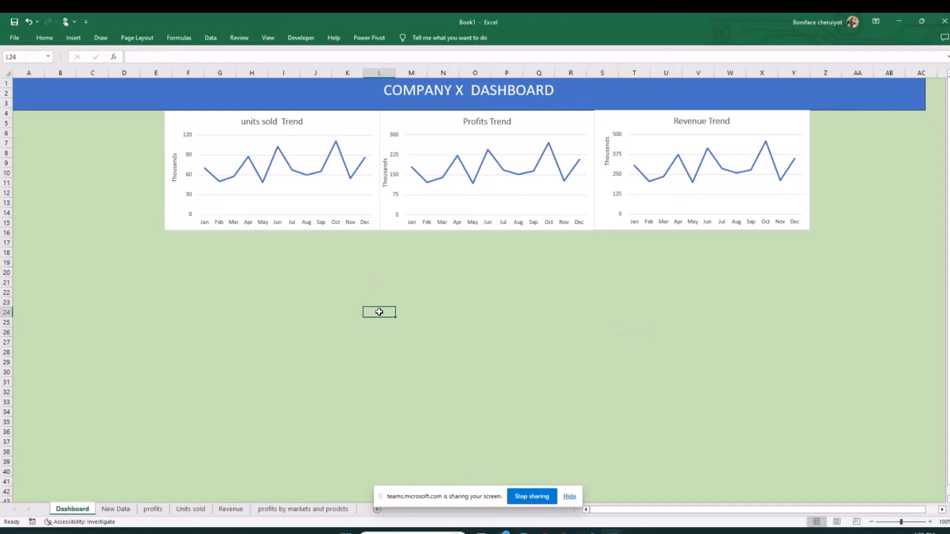
pyautogui.click(289, 514)
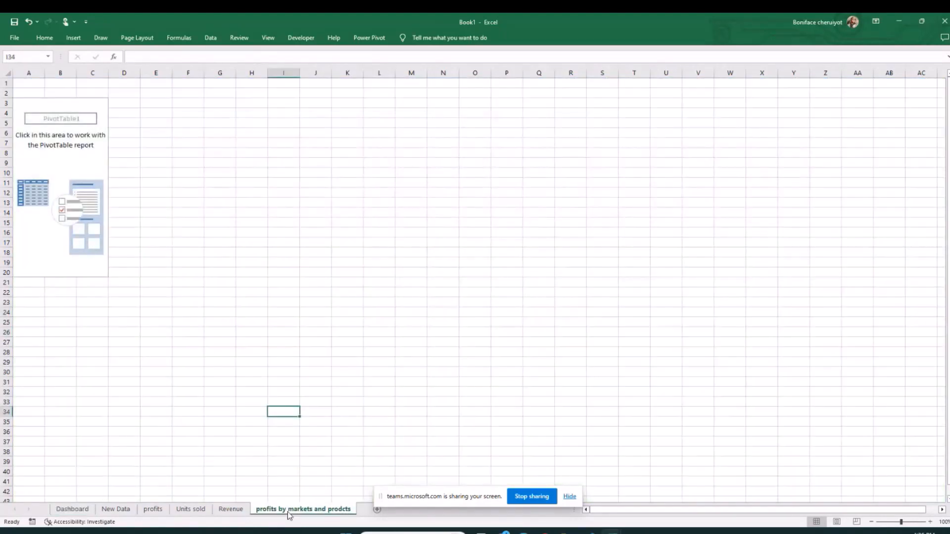
pyautogui.click(35, 105)
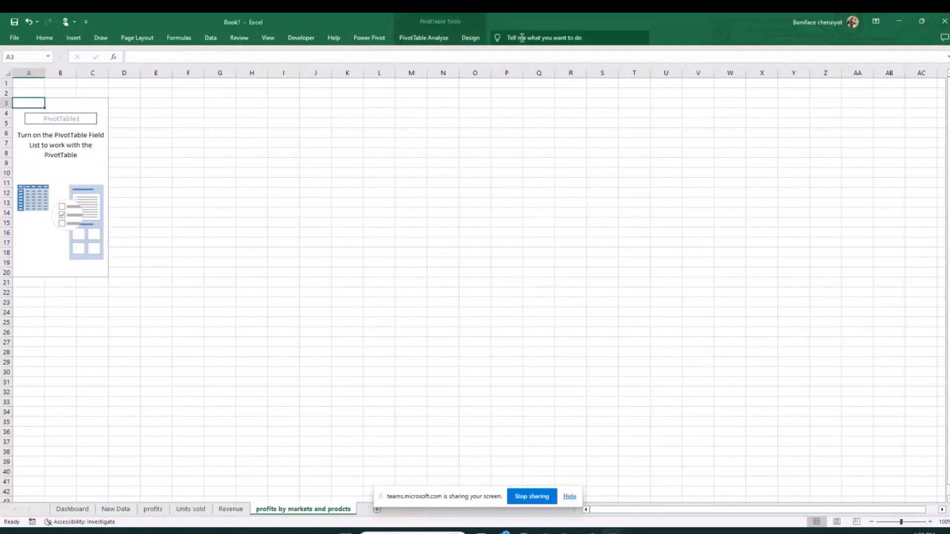
pyautogui.click(427, 38)
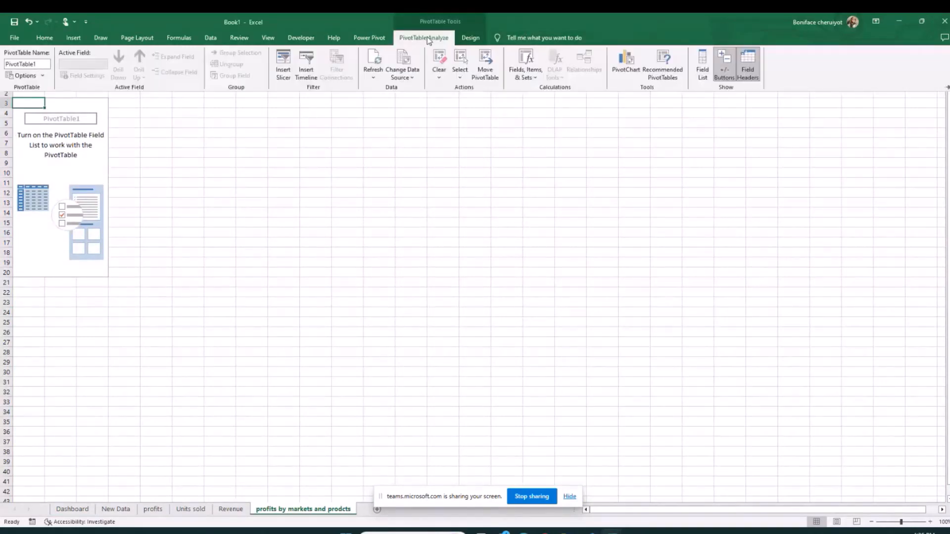
pyautogui.click(702, 69)
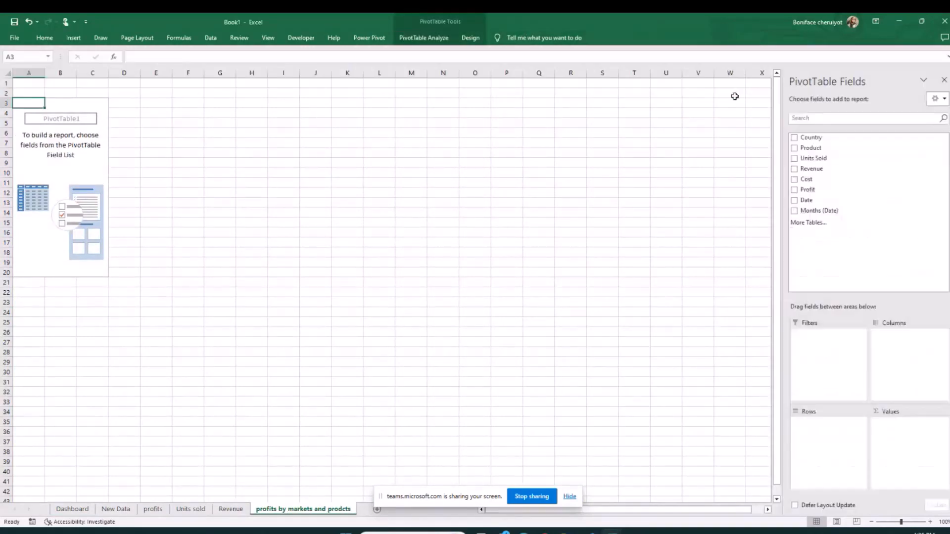
pyautogui.moveTo(662, 171); pyautogui.dragTo(641, 164)
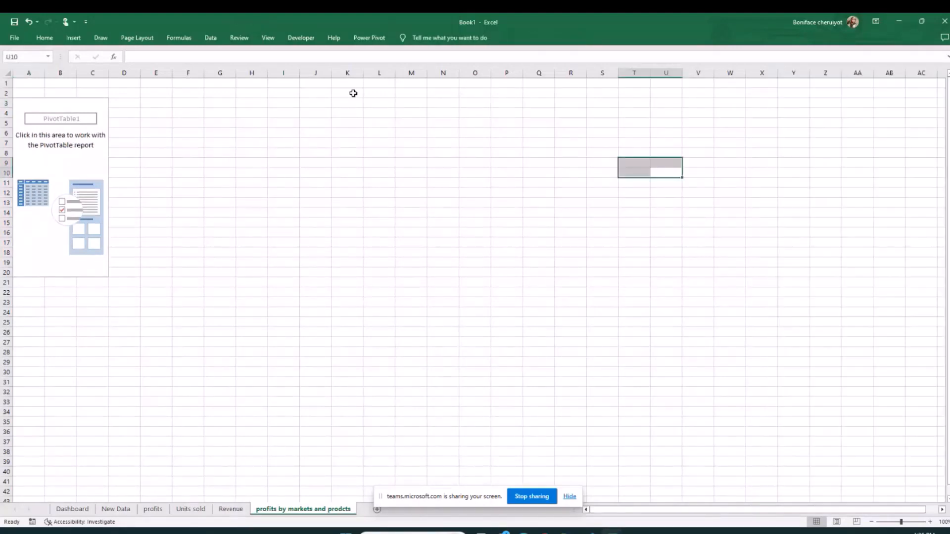
pyautogui.click(61, 153)
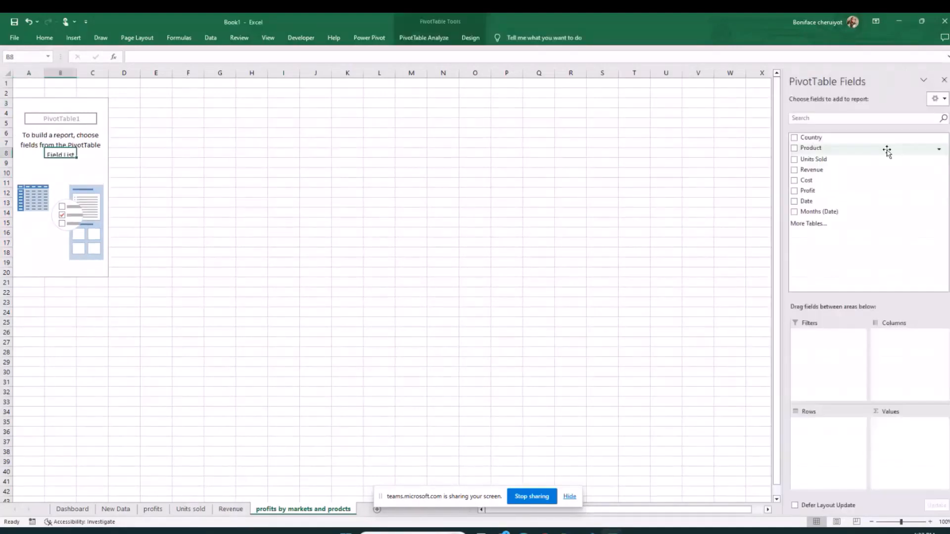
# Step: Build the PivotTable with Product as columns, Country as rows and the sum of Profit as values
pyautogui.moveTo(887, 149); pyautogui.dragTo(903, 365)
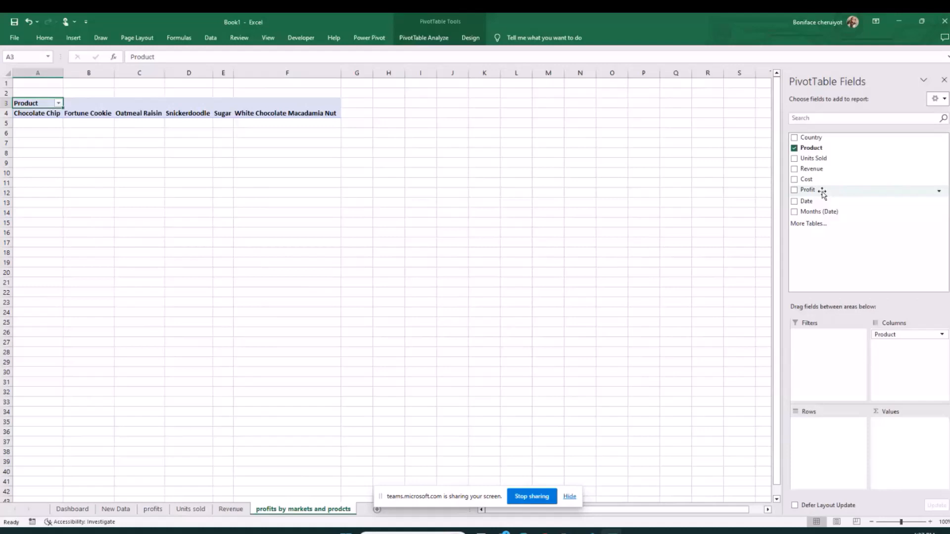
pyautogui.moveTo(811, 137); pyautogui.dragTo(831, 443)
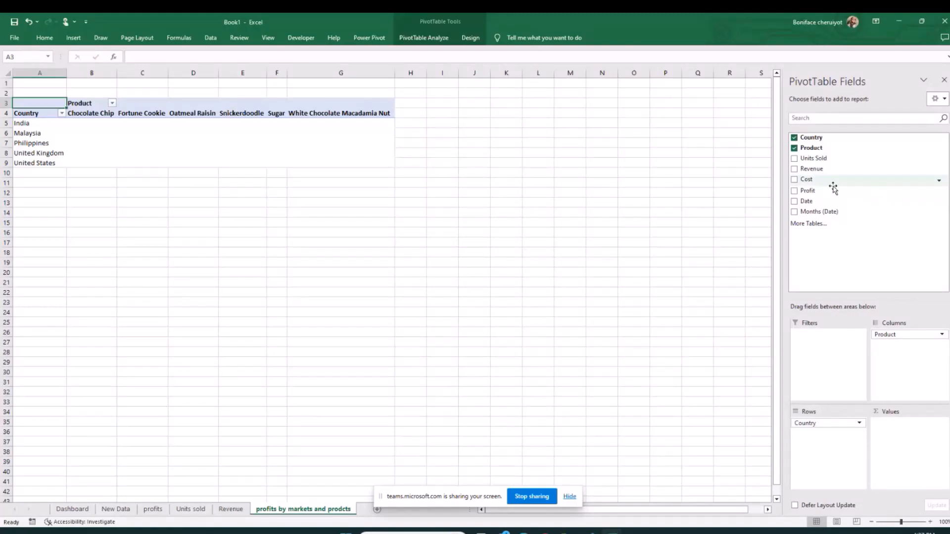
pyautogui.moveTo(833, 189); pyautogui.dragTo(915, 439)
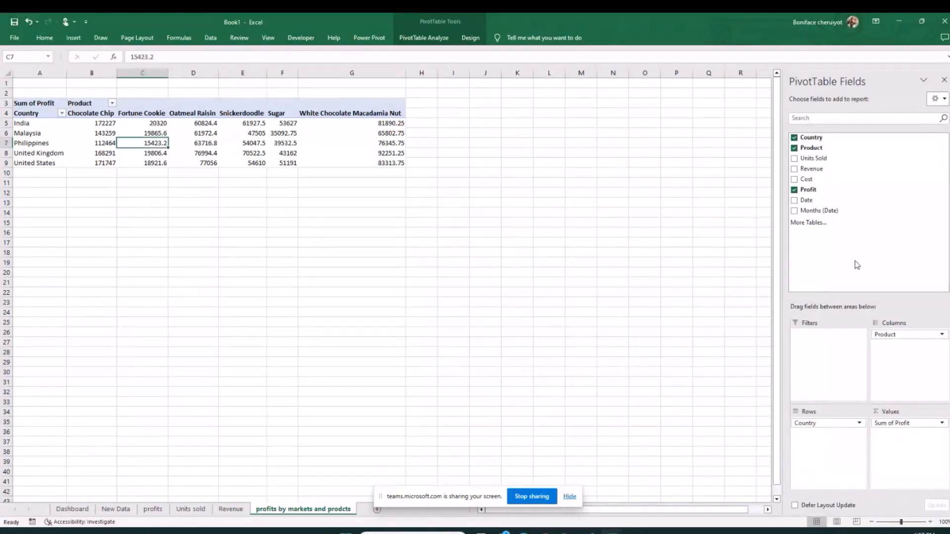
pyautogui.click(258, 219)
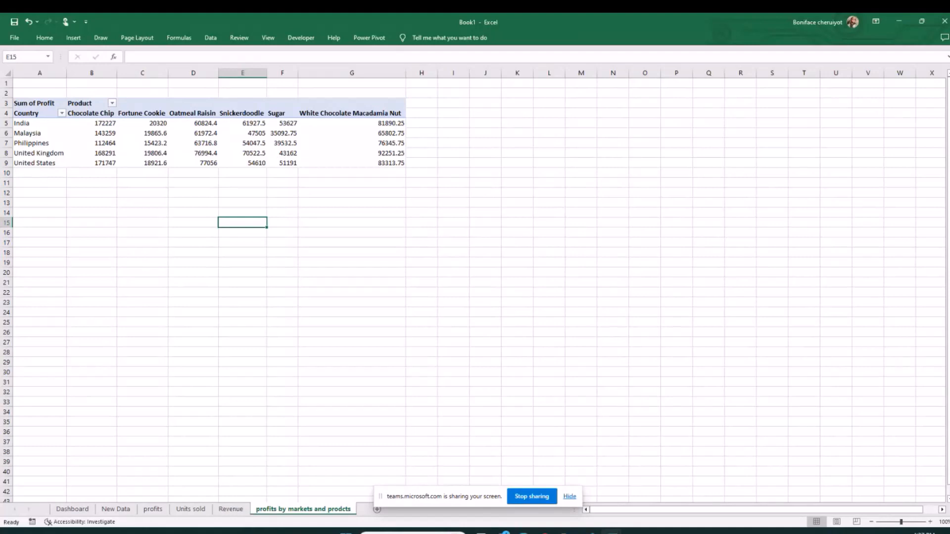
# Step: Format the PivotTable's profit values as Number with 0 decimal places and a thousands separator
pyautogui.click(143, 141)
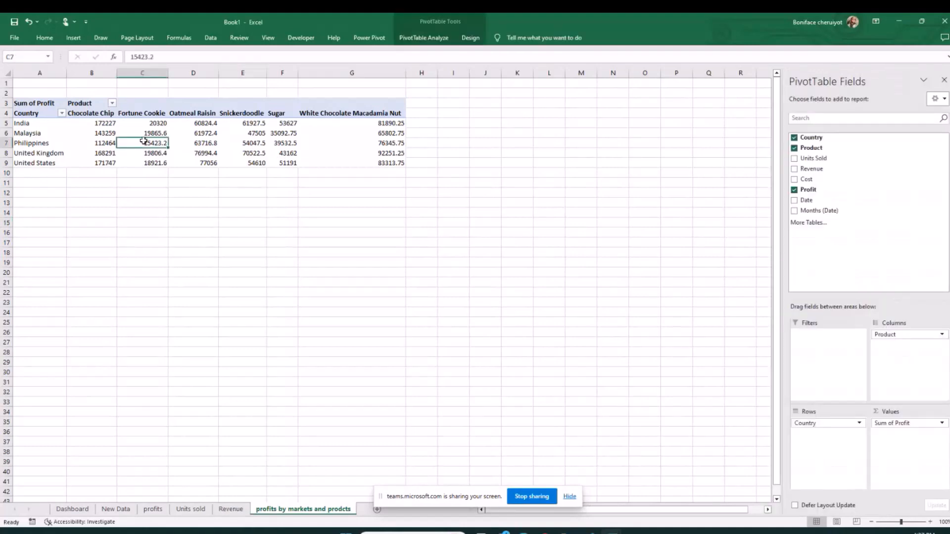
pyautogui.rightClick(143, 141)
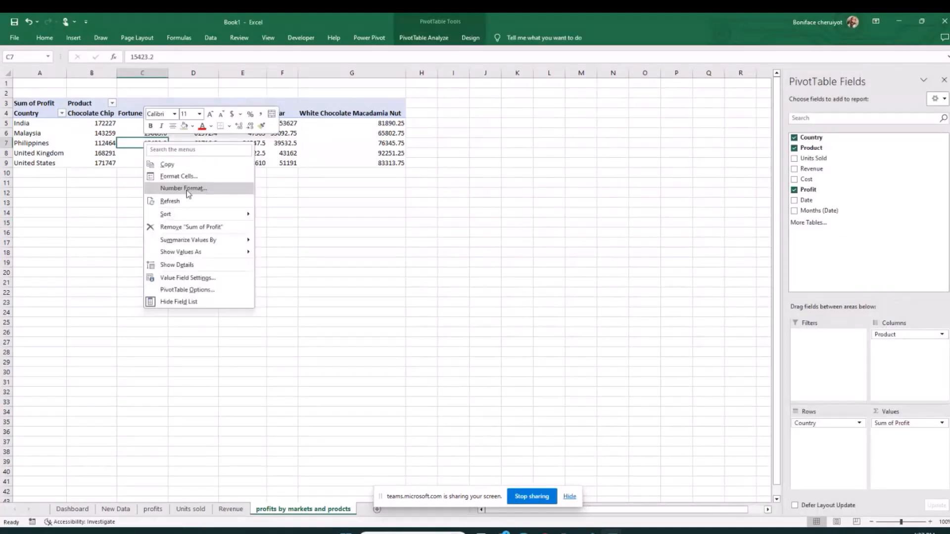
pyautogui.click(185, 190)
pyautogui.click(195, 128)
pyautogui.click(195, 128)
pyautogui.click(195, 127)
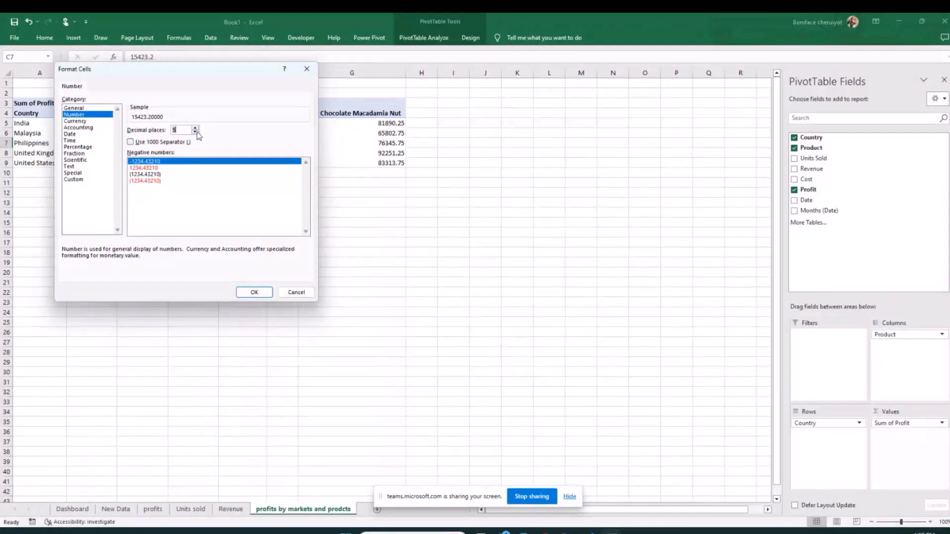
pyautogui.click(195, 132)
pyautogui.click(196, 132)
pyautogui.click(195, 131)
pyautogui.click(195, 132)
pyautogui.click(196, 132)
pyautogui.click(130, 142)
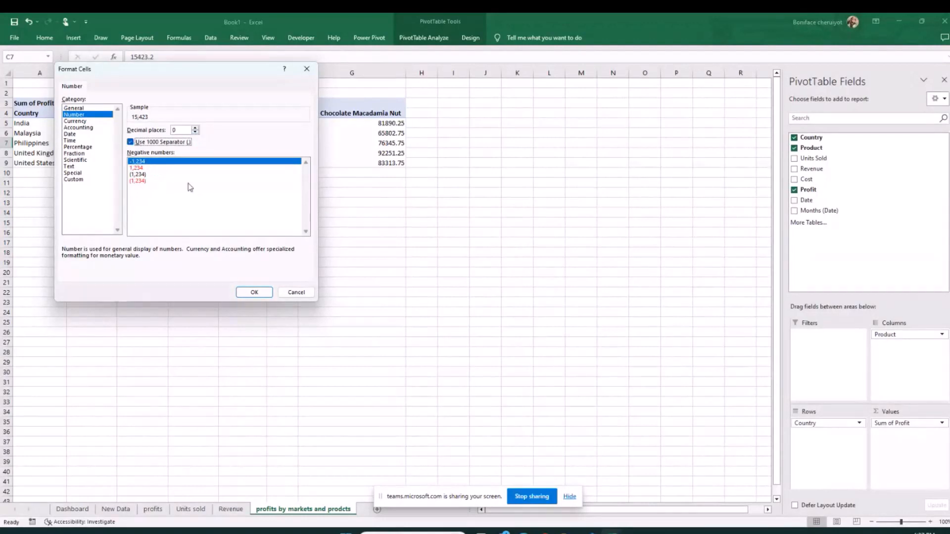
pyautogui.click(254, 292)
pyautogui.click(361, 272)
# Step: Hide the gridlines on the "profits by markets and prodcts" sheet
pyautogui.click(458, 213)
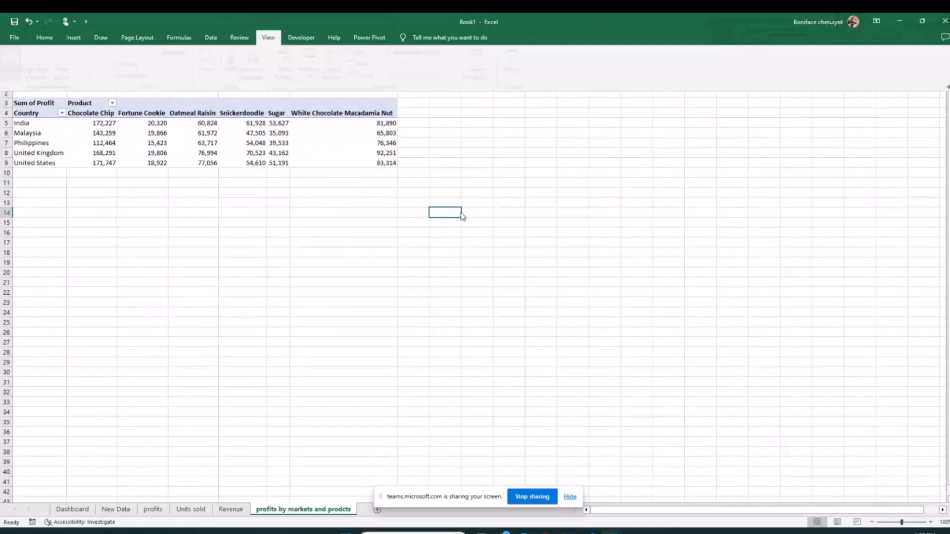
pyautogui.press('v')
pyautogui.press('g')
pyautogui.click(321, 243)
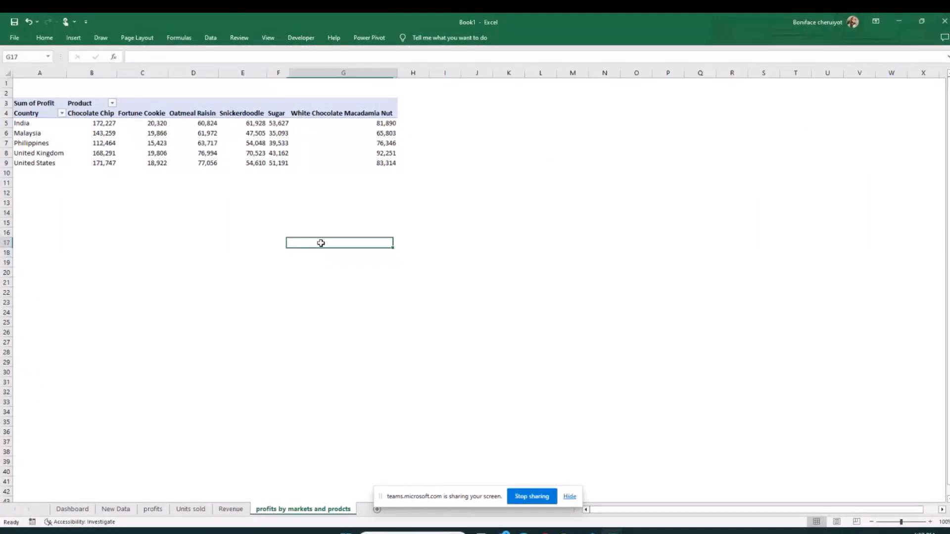
# Step: Sort the PivotTable's countries by White Chocolate Macadamia Nut profit from largest to smallest
pyautogui.click(93, 150)
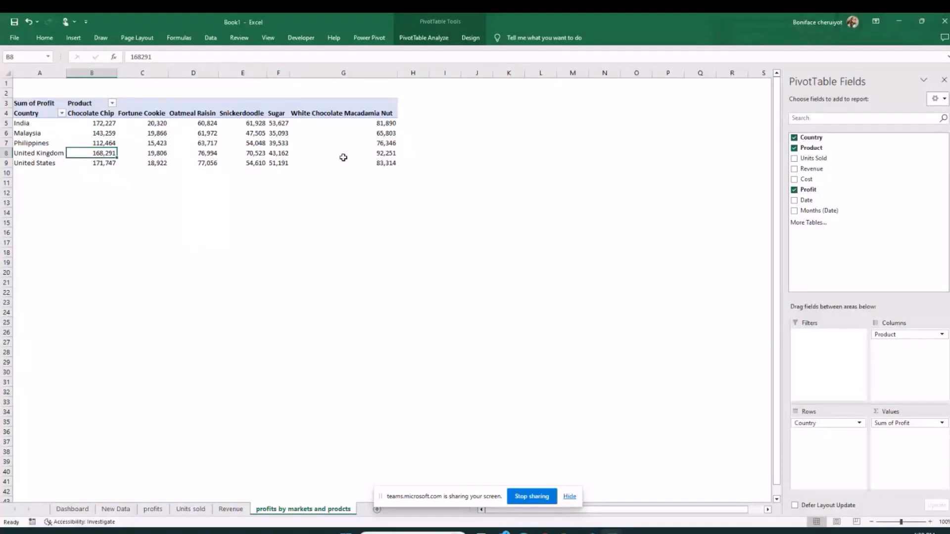
pyautogui.rightClick(372, 131)
pyautogui.press('Escape')
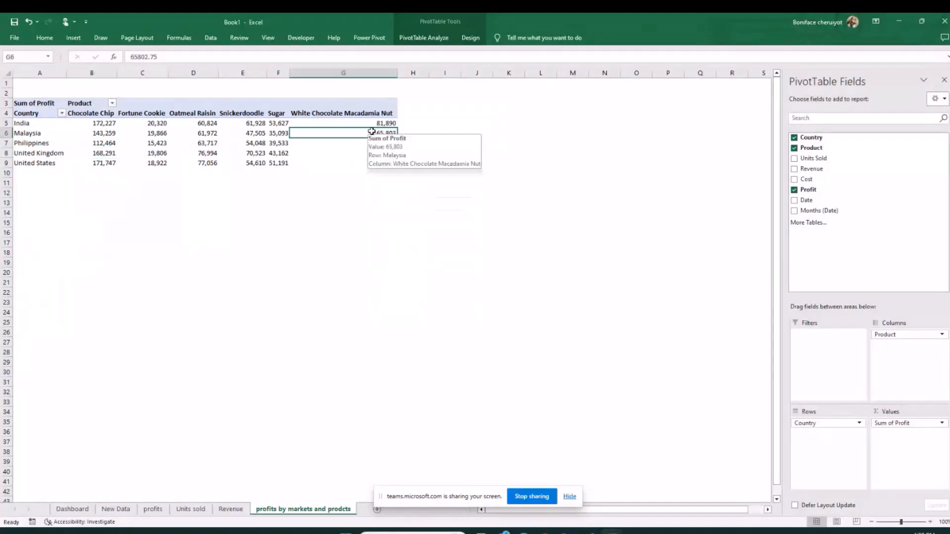
pyautogui.rightClick(372, 131)
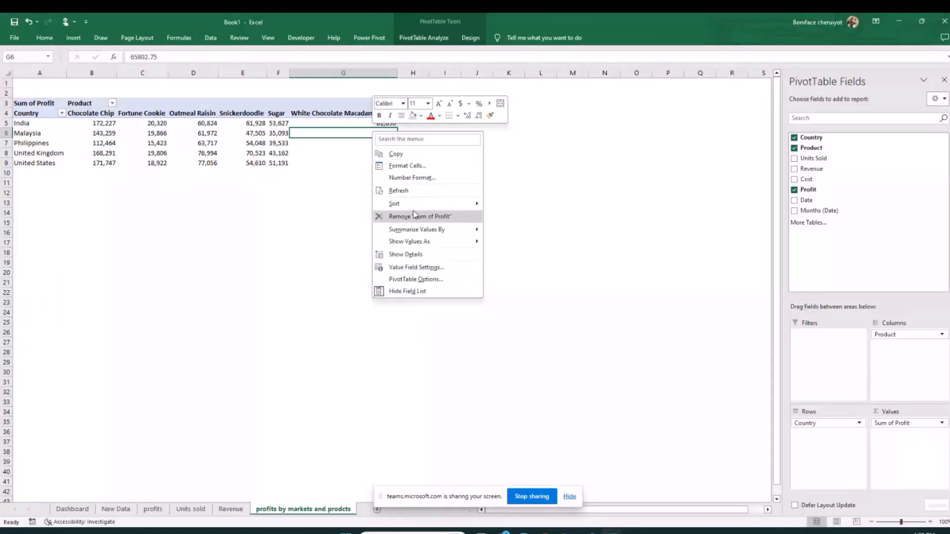
pyautogui.moveTo(445, 204)
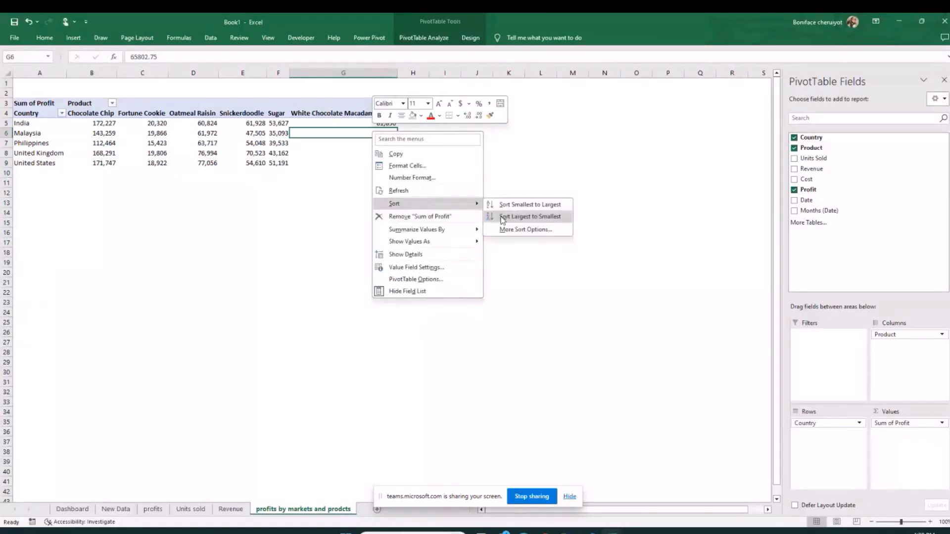
pyautogui.click(503, 216)
pyautogui.click(343, 223)
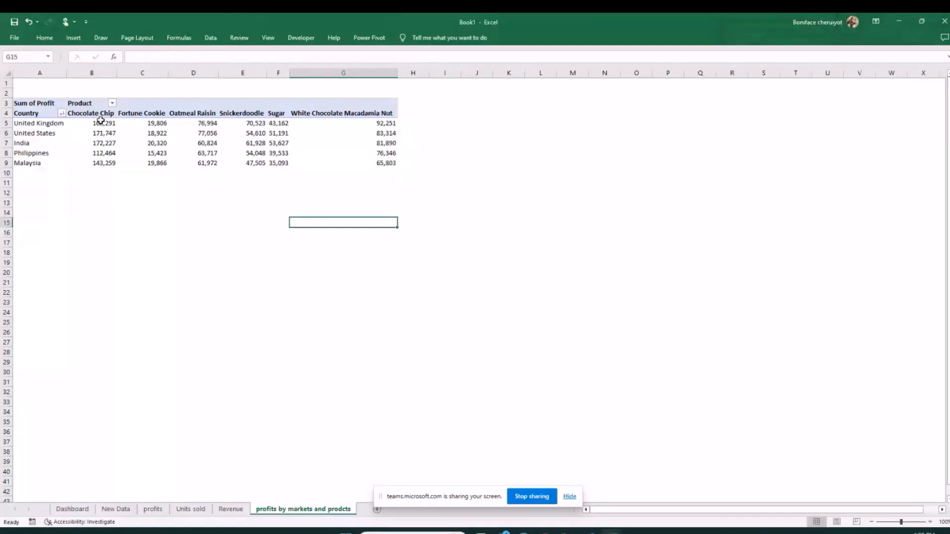
# Step: Sort the PivotTable's countries by Chocolate Chip profit from largest to smallest
pyautogui.rightClick(105, 142)
pyautogui.moveTo(198, 218)
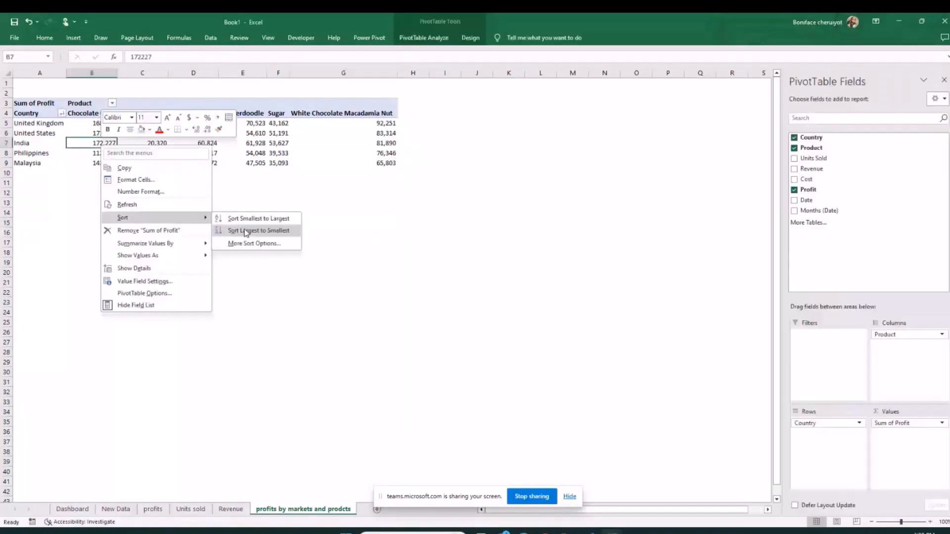
pyautogui.click(246, 230)
pyautogui.click(248, 234)
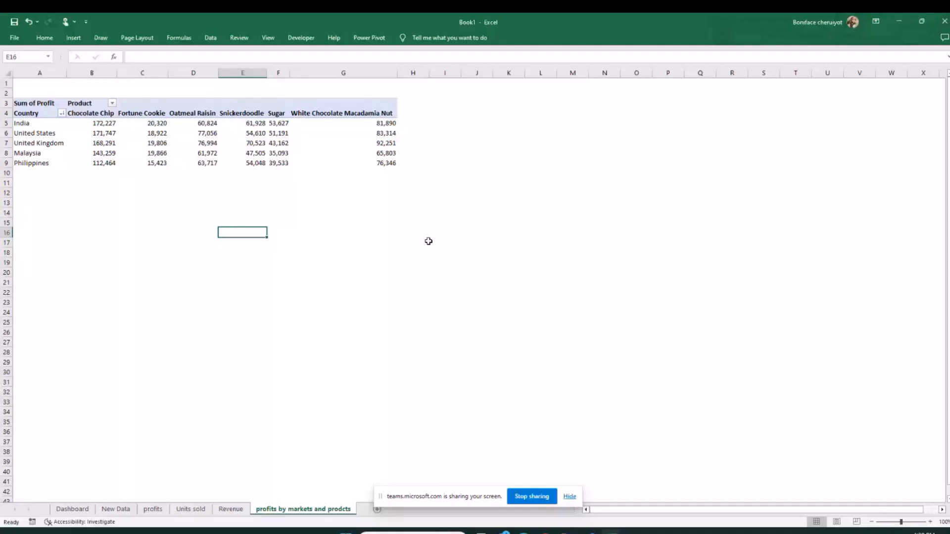
# Step: Insert a Stacked Column PivotChart of profit by country and product, and inspect the India column's segments
pyautogui.click(179, 154)
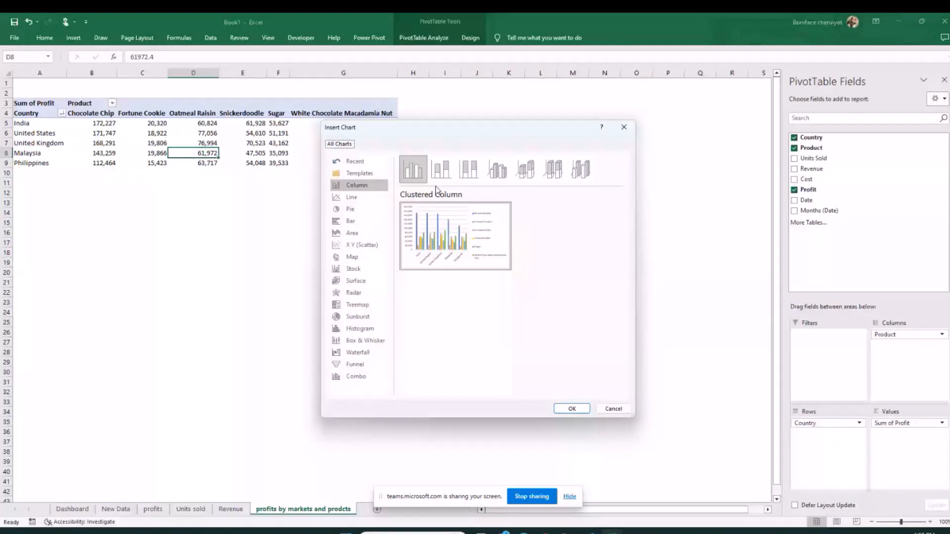
pyautogui.click(441, 170)
pyautogui.click(572, 408)
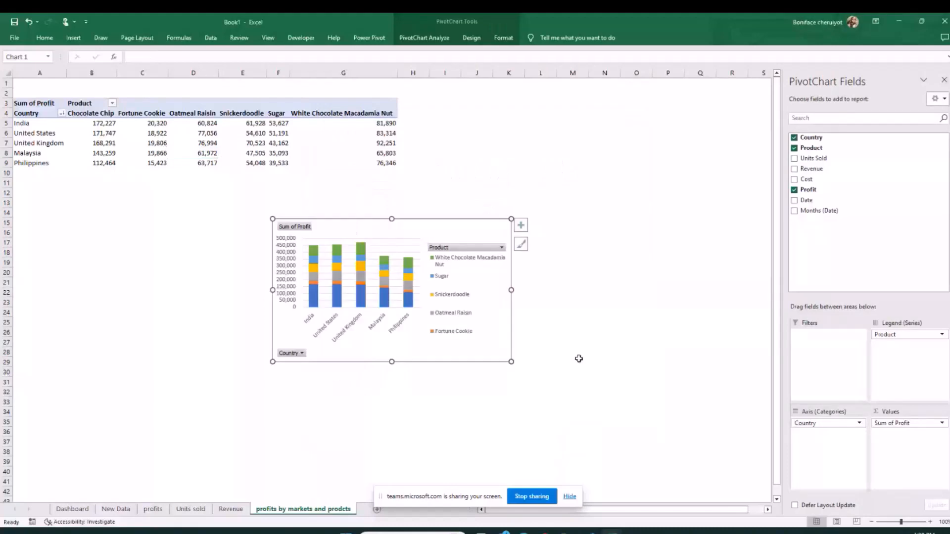
pyautogui.click(604, 322)
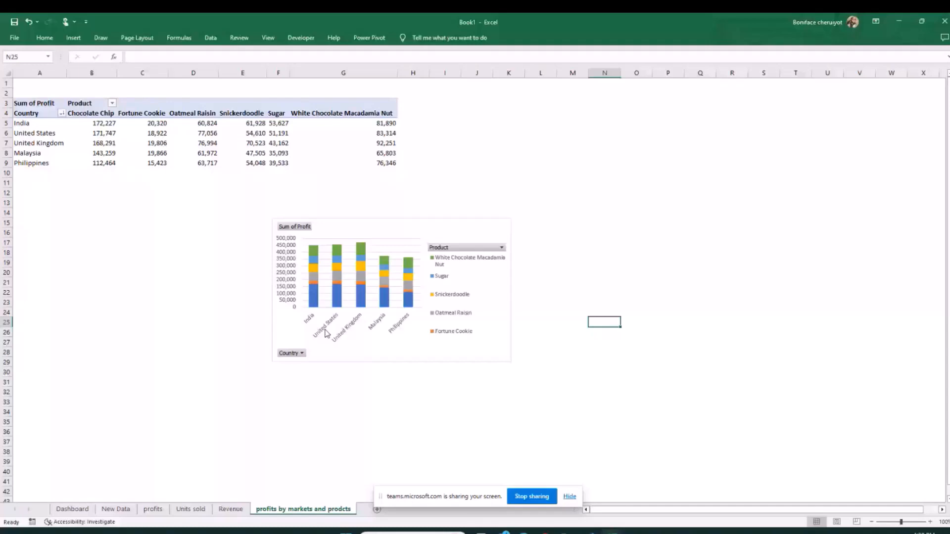
pyautogui.moveTo(313, 299)
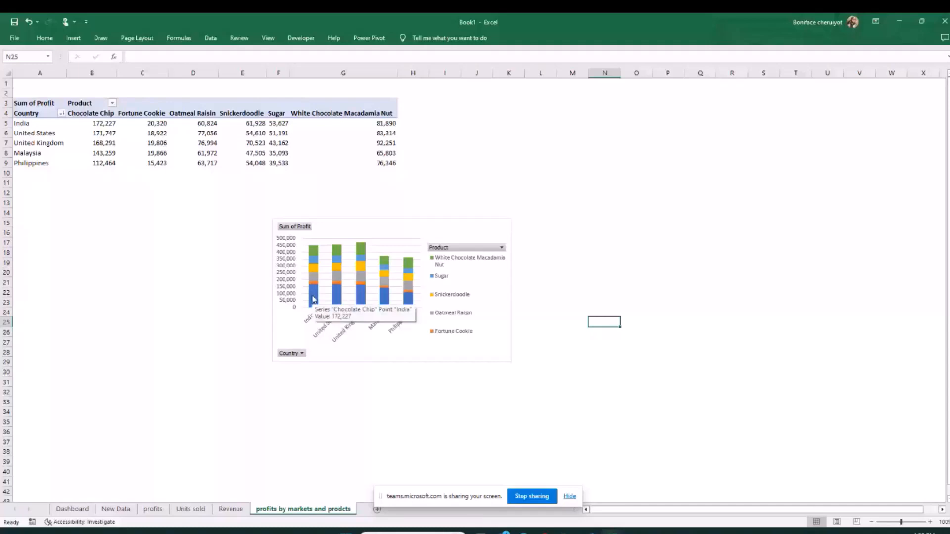
pyautogui.moveTo(313, 255)
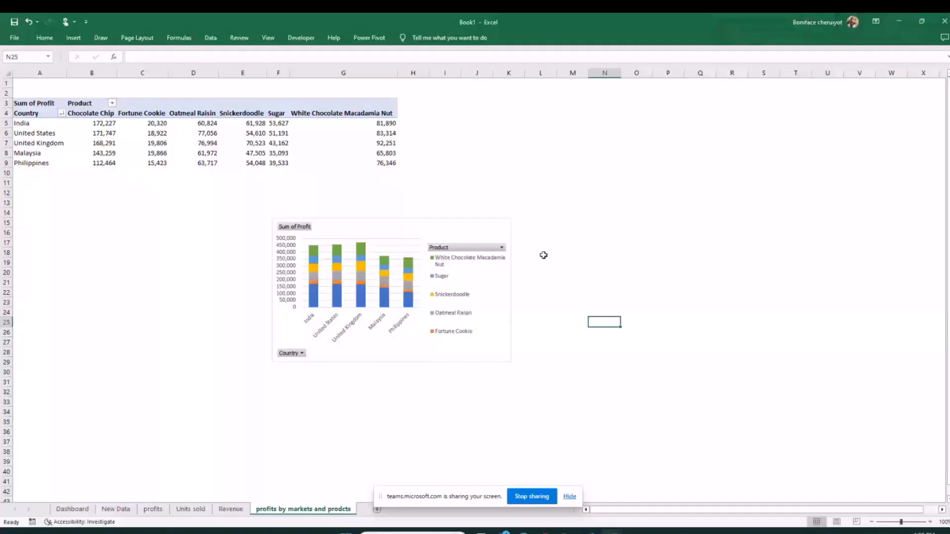
# Step: Delete the stacked column chart's product legend and hide the field buttons on the chart
pyautogui.click(462, 277)
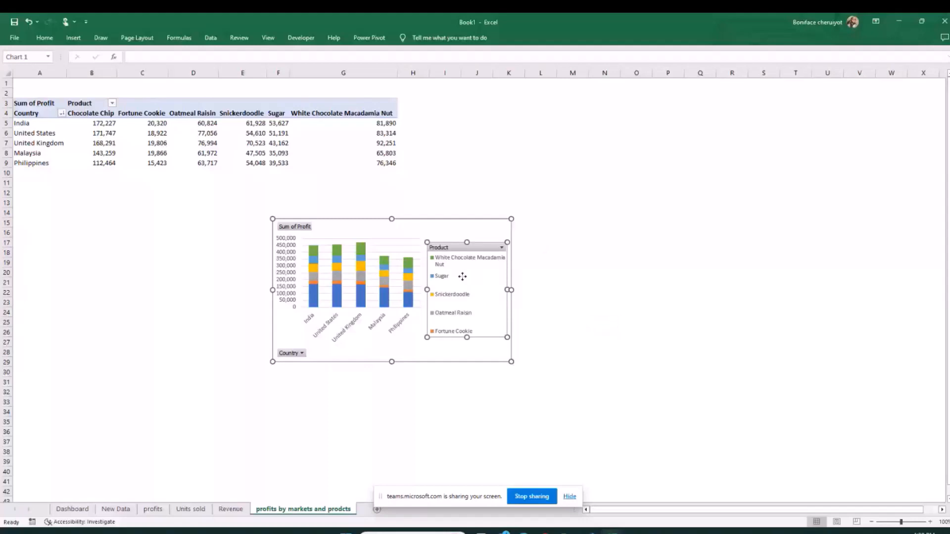
pyautogui.press('Delete')
pyautogui.press('Escape')
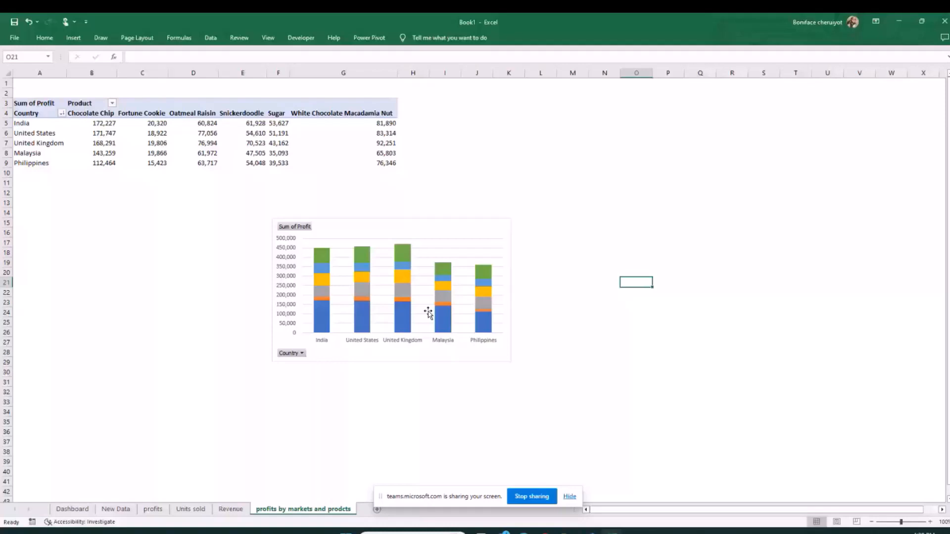
pyautogui.rightClick(295, 226)
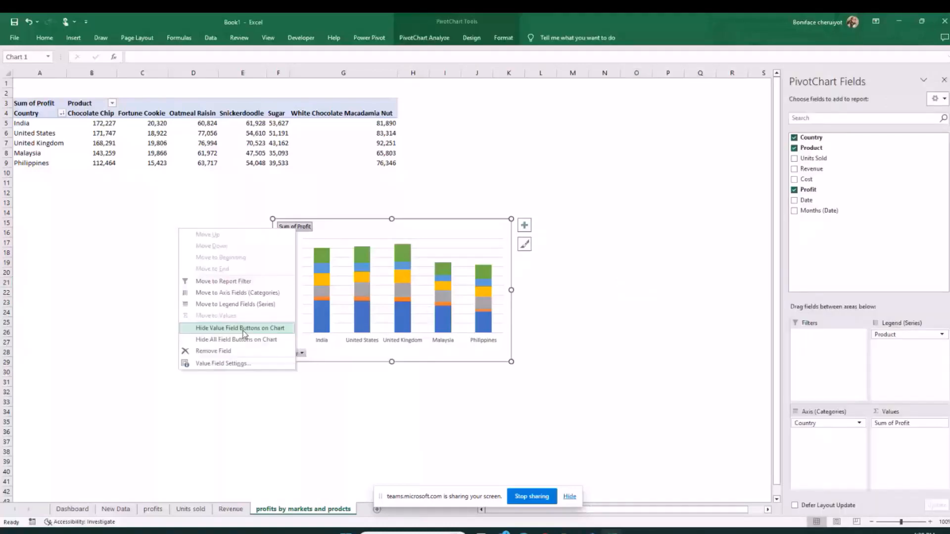
pyautogui.click(243, 328)
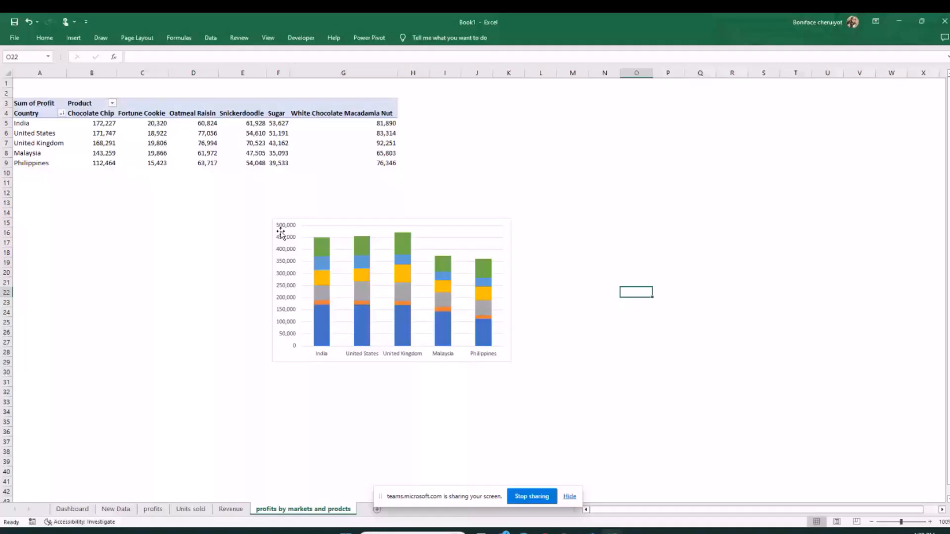
# Step: Set the minor unit of the stacked column chart's vertical axis to 125000
pyautogui.doubleClick(281, 232)
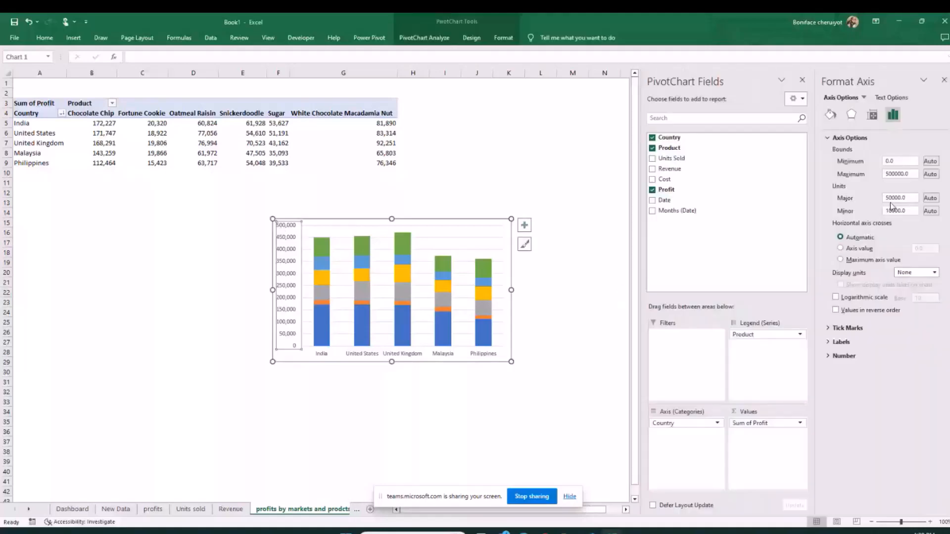
pyautogui.click(900, 212)
pyautogui.press('BackSpace')
pyautogui.press('BackSpace')
pyautogui.click(895, 197)
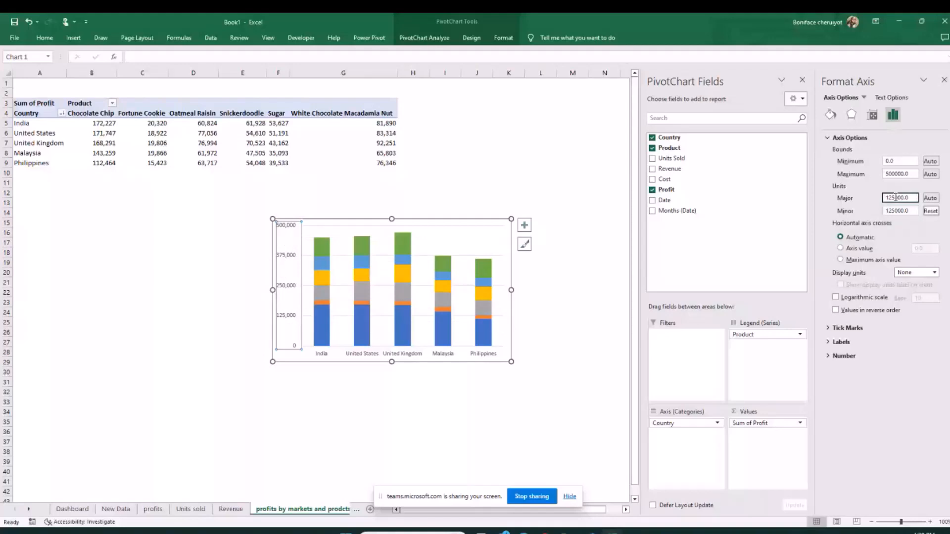
# Step: Add the chart title "Profits by county and products" to the stacked column chart
pyautogui.click(523, 228)
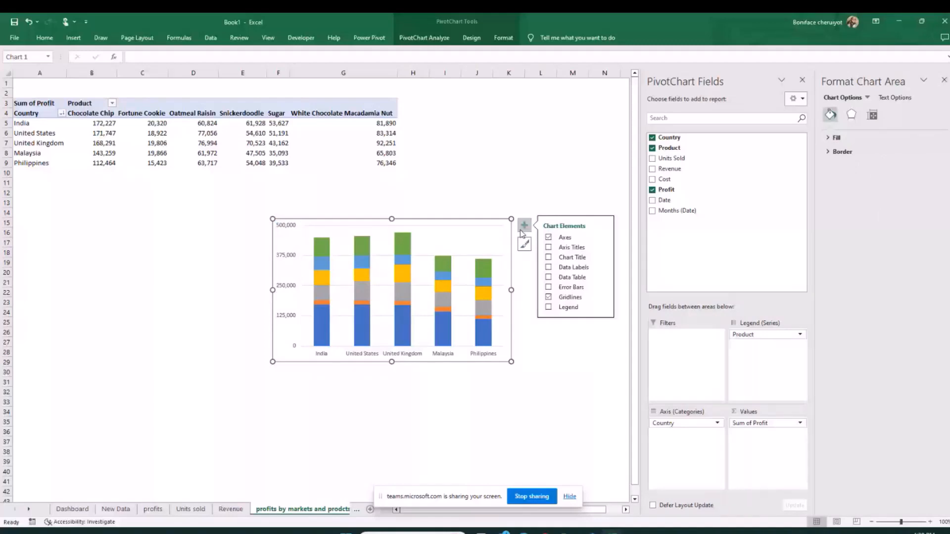
pyautogui.click(548, 258)
pyautogui.click(191, 57)
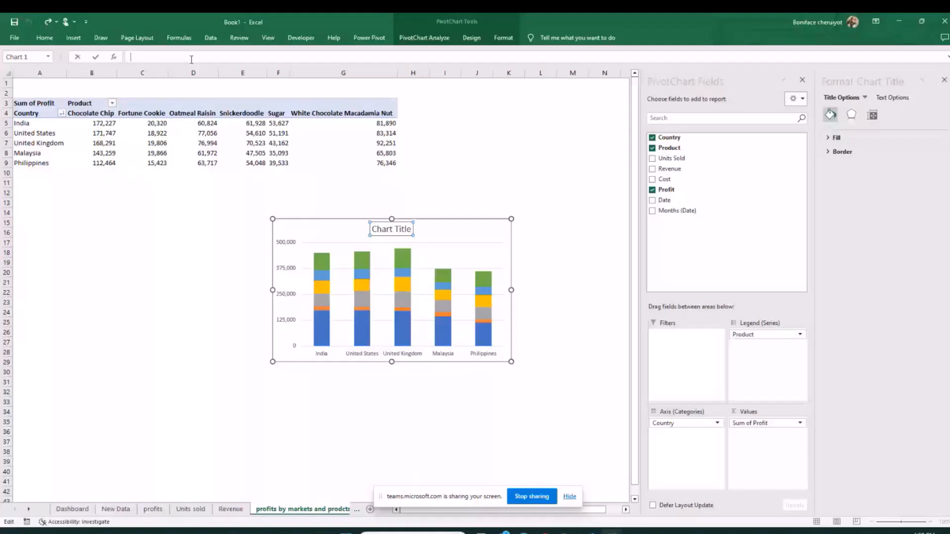
pyautogui.write('Profits')
pyautogui.write(' by count')
pyautogui.write('y and produc')
pyautogui.write('ta')
pyautogui.press('Return')
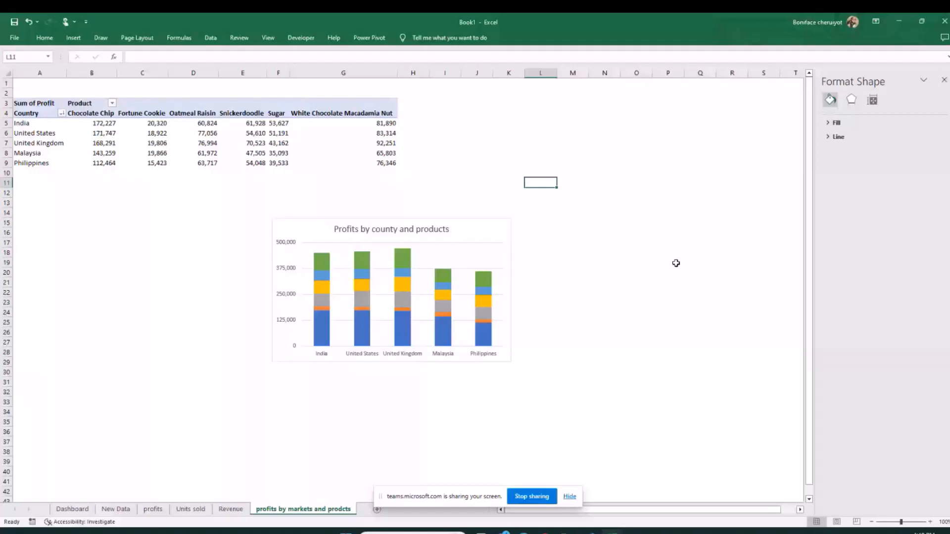
# Step: Copy the stacked column chart to the Dashboard sheet and place it directly below the units sold Trend chart
pyautogui.click(487, 230)
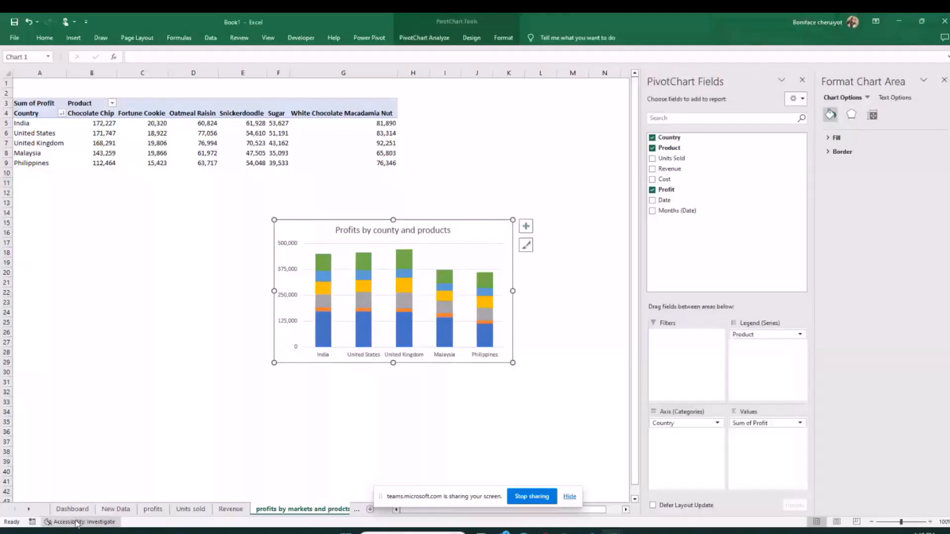
pyautogui.click(72, 509)
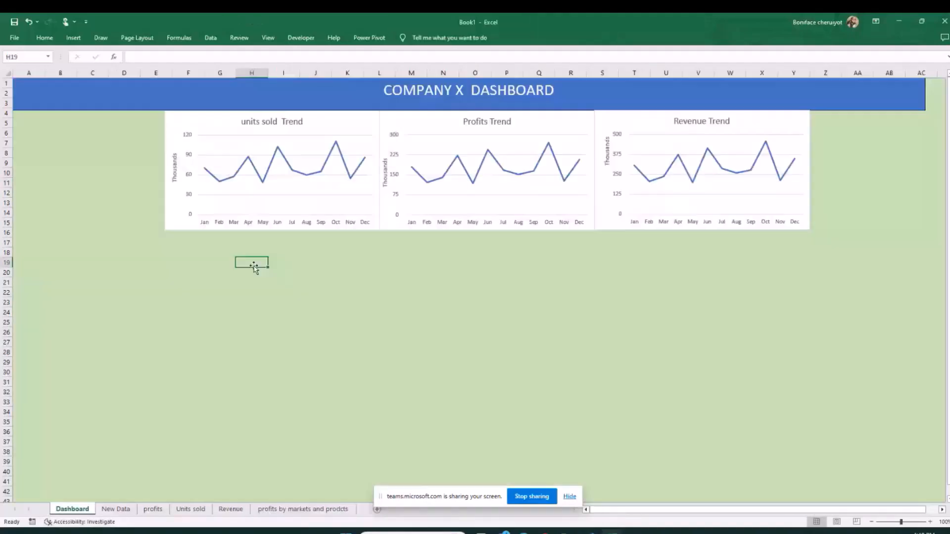
pyautogui.hotkey('ctrl', 'v')
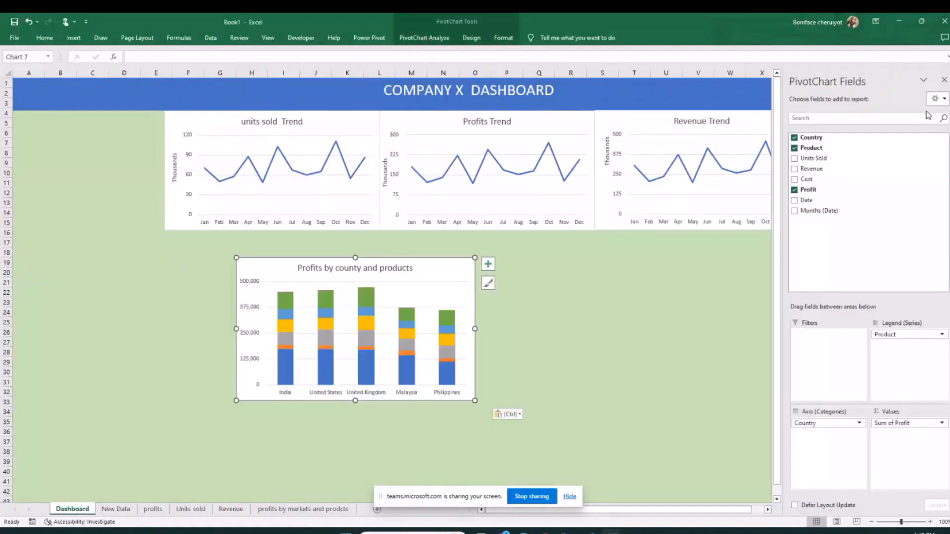
pyautogui.click(707, 281)
pyautogui.click(272, 264)
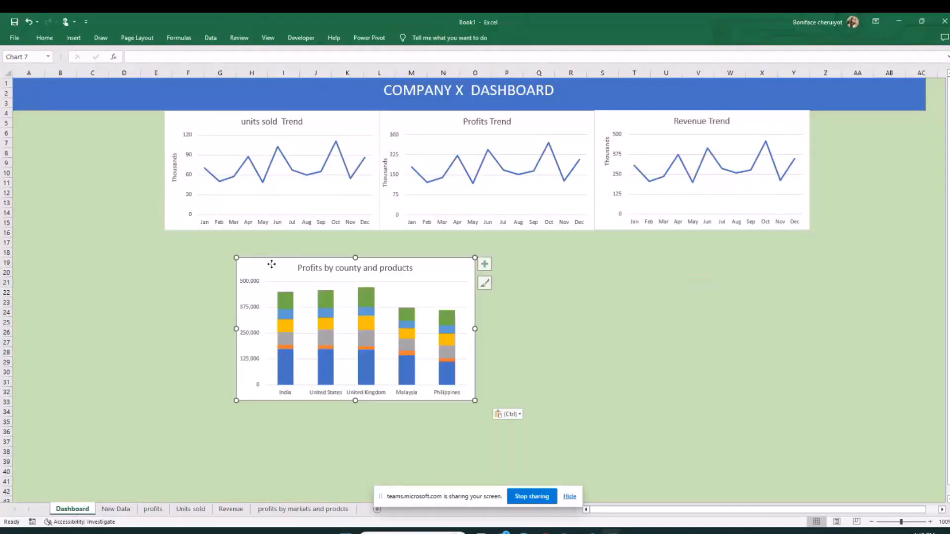
pyautogui.moveTo(272, 264); pyautogui.dragTo(211, 242)
pyautogui.press('Escape')
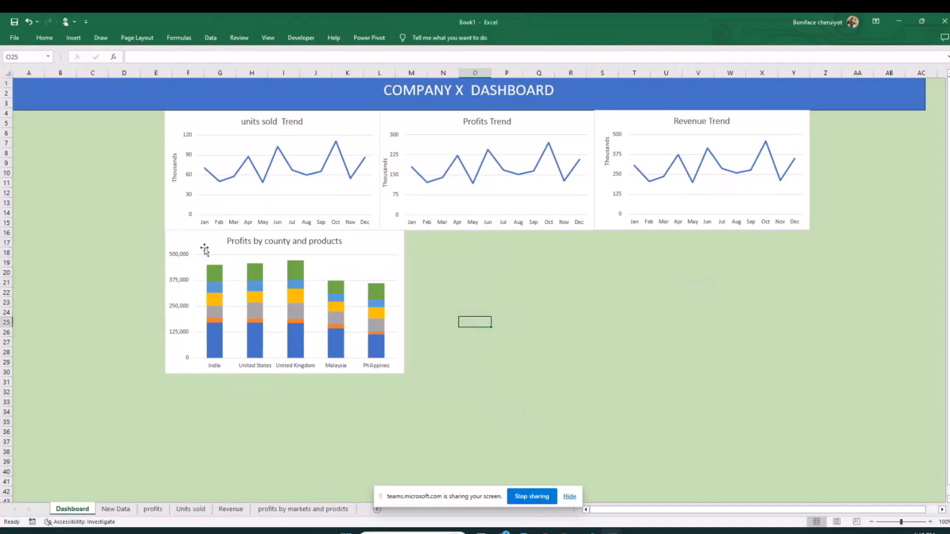
# Step: Set the dashboard's stacked column chart to a height of 2.5" and a width of 4.5"
pyautogui.rightClick(204, 250)
pyautogui.press('Escape')
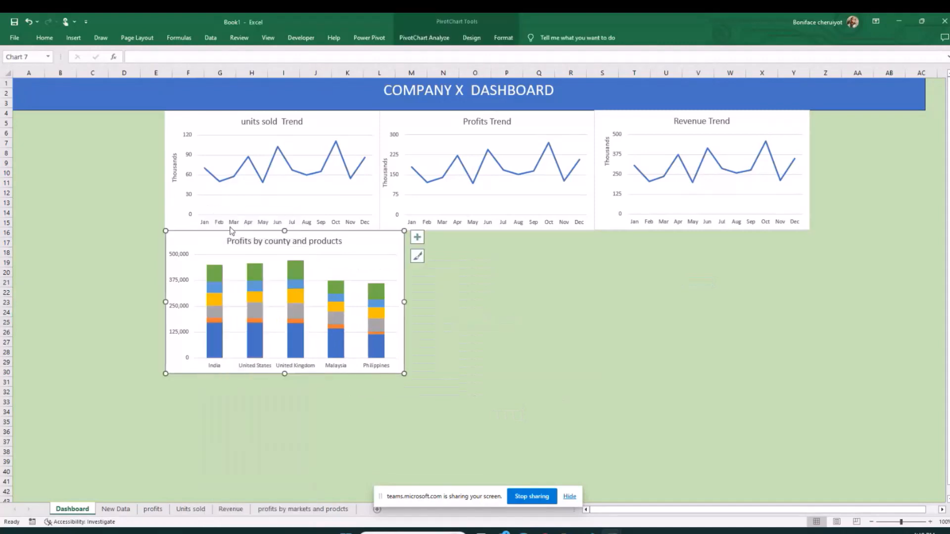
pyautogui.doubleClick(190, 246)
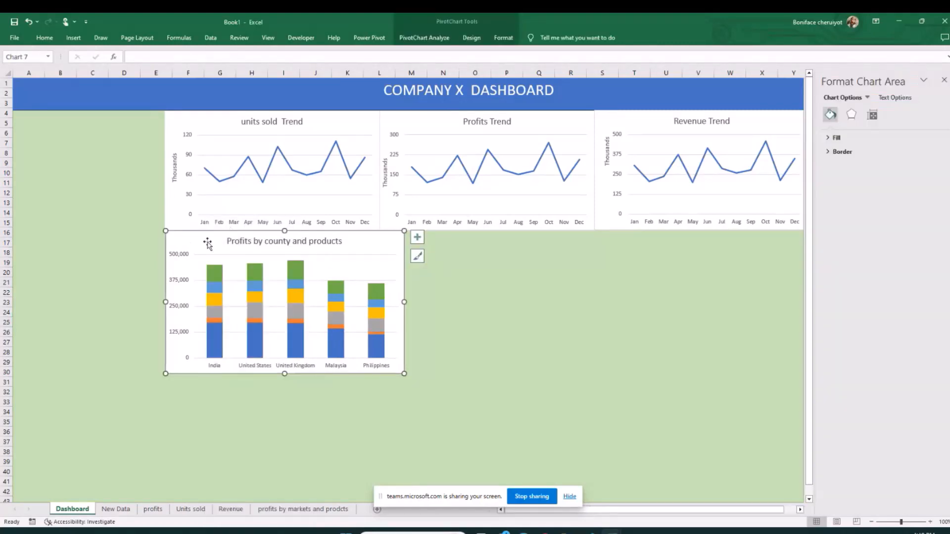
pyautogui.click(872, 115)
pyautogui.doubleClick(906, 151)
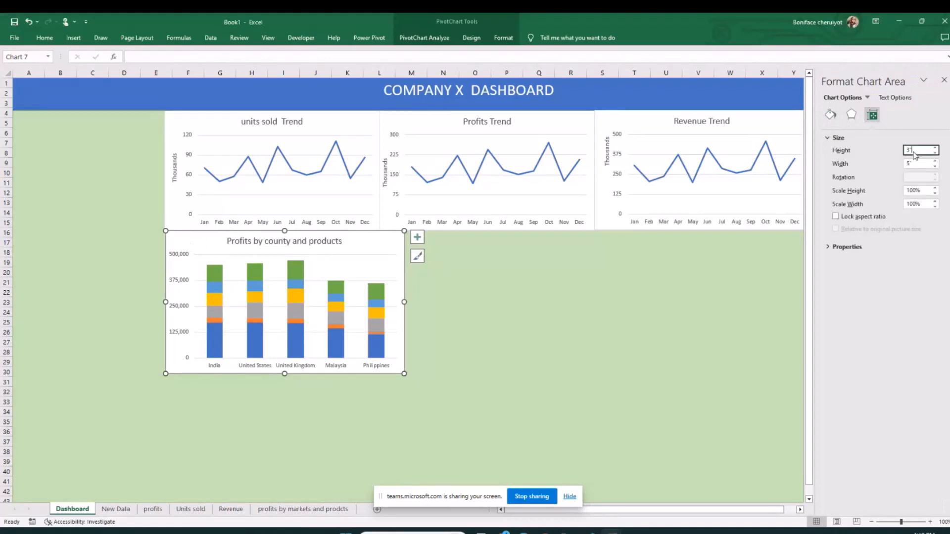
pyautogui.write('2.5')
pyautogui.doubleClick(907, 164)
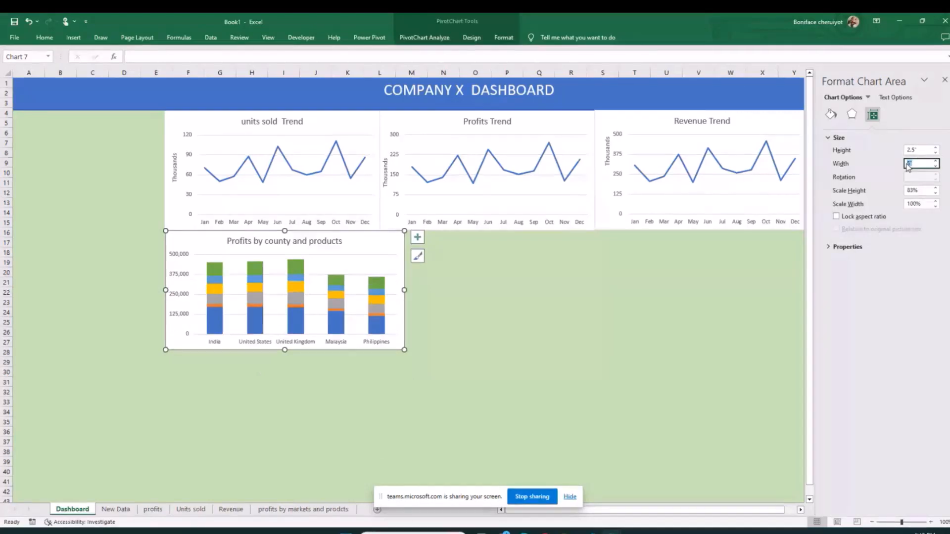
pyautogui.write('4')
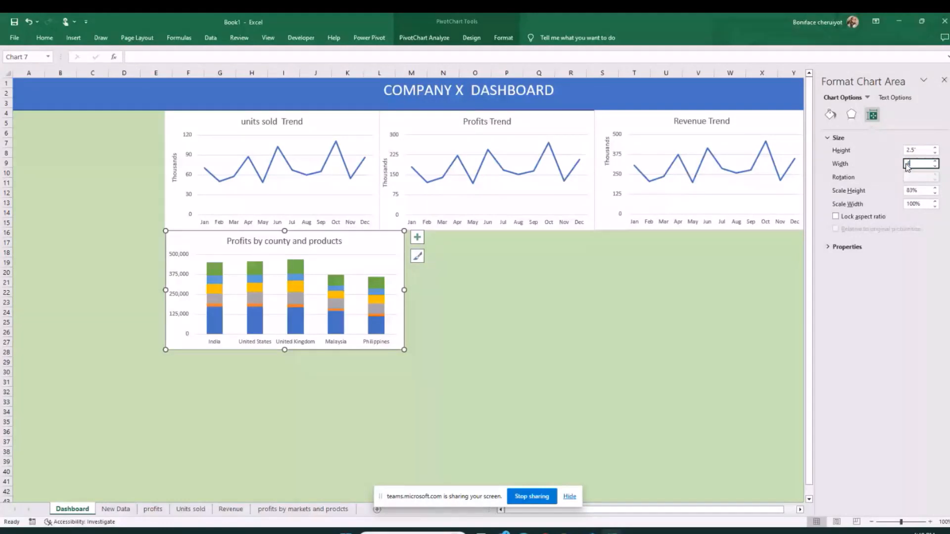
pyautogui.write('.5')
pyautogui.click(726, 312)
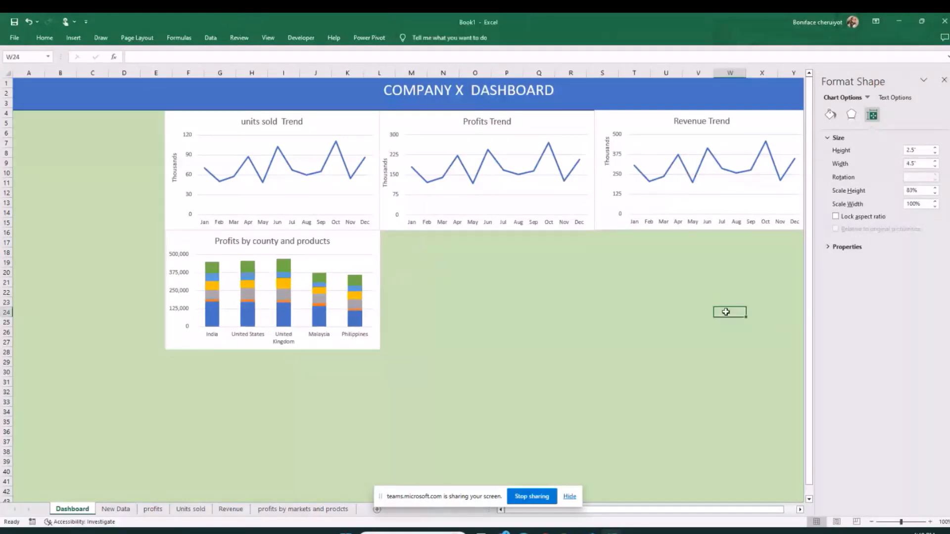
pyautogui.click(942, 80)
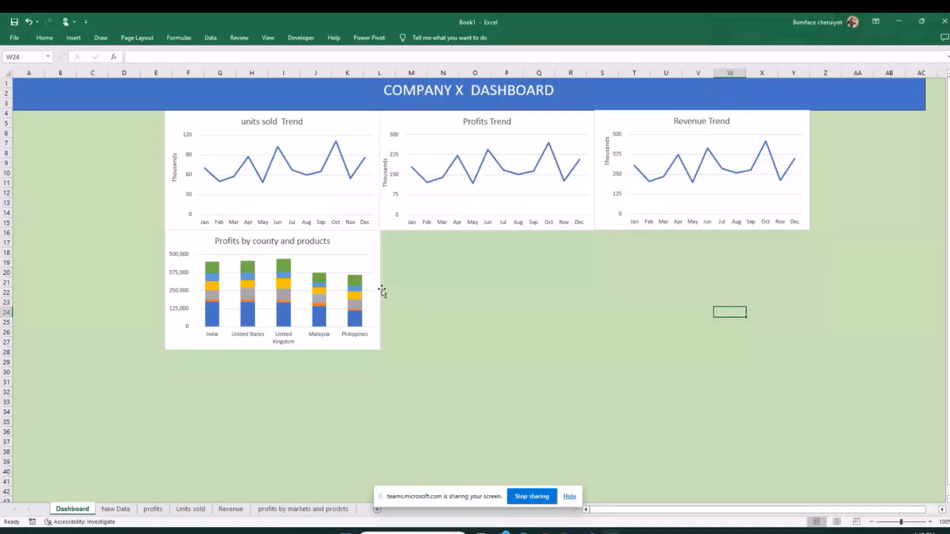
# Step: Group the stacked column chart with the three trend charts and shift the whole group slightly to the right
pyautogui.click(327, 228)
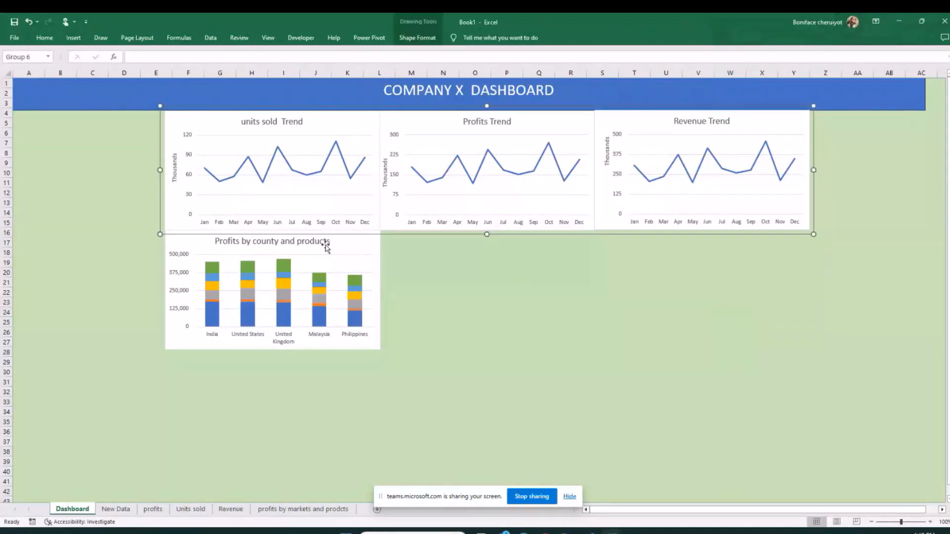
pyautogui.keyDown('ctrl'); pyautogui.click(317, 271); pyautogui.keyUp('ctrl')
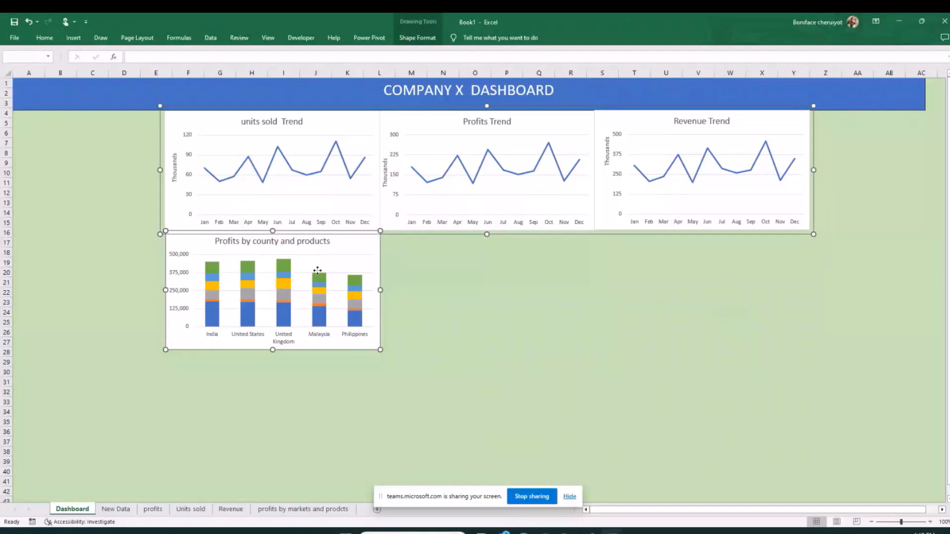
pyautogui.hotkey('ctrl', 'g')
pyautogui.moveTo(450, 351)
pyautogui.mouseDown()
pyautogui.moveTo(460, 391)
pyautogui.moveTo(451, 376)
pyautogui.moveTo(467, 353)
pyautogui.mouseUp()
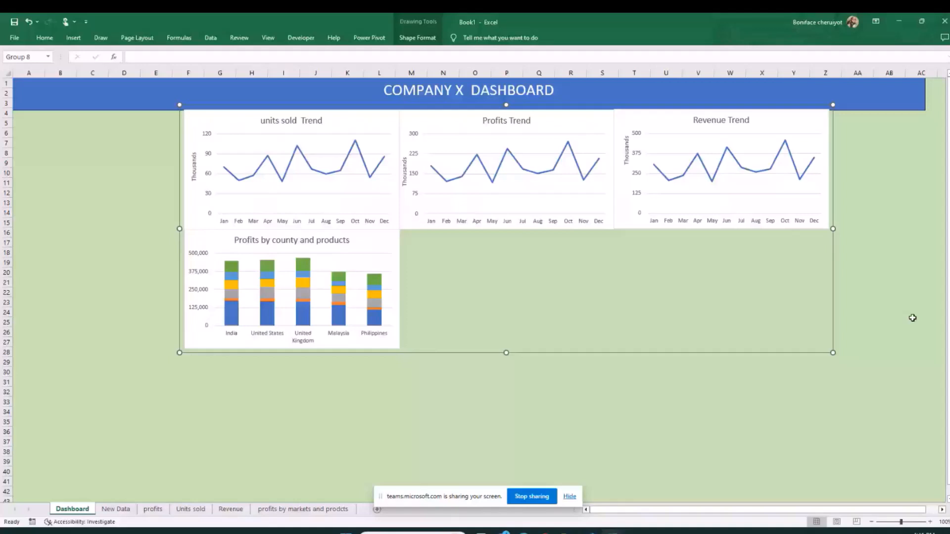
# Step: Widen the blue COMPANY X DASHBOARD banner across the dashboard and lower the title text inside it
pyautogui.press('Escape')
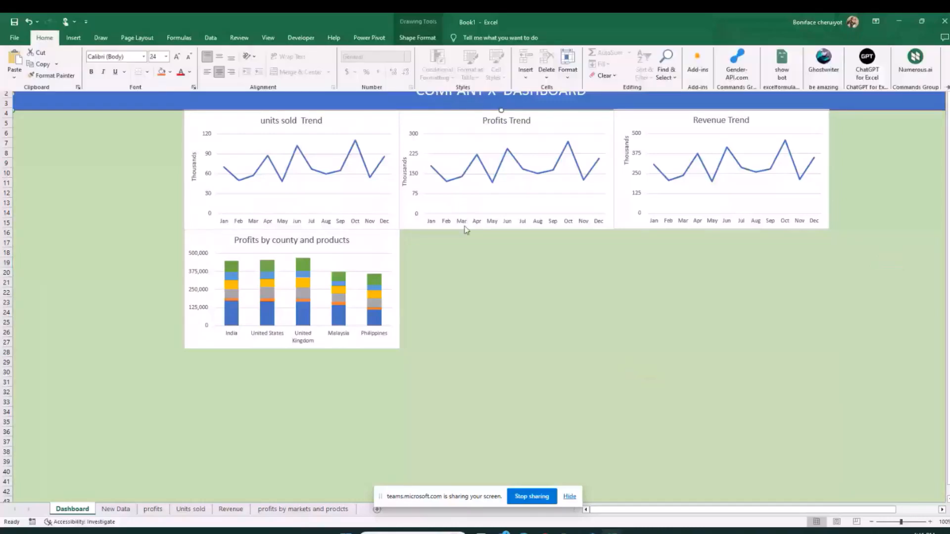
pyautogui.click(518, 108)
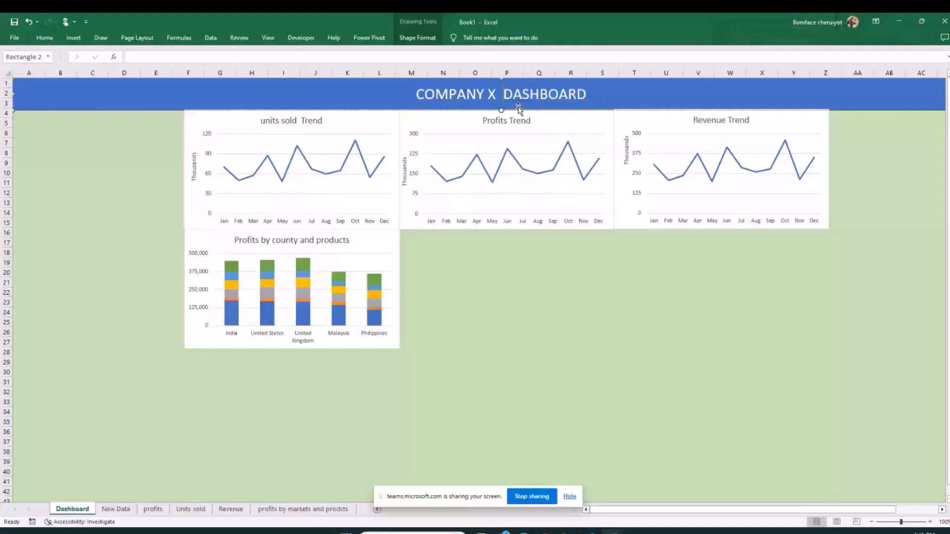
pyautogui.click(651, 371)
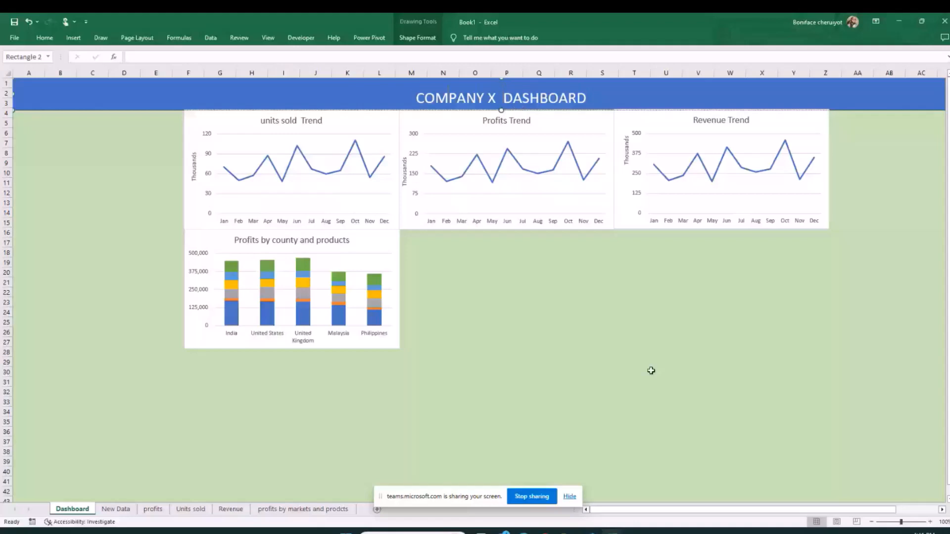
pyautogui.click(651, 370)
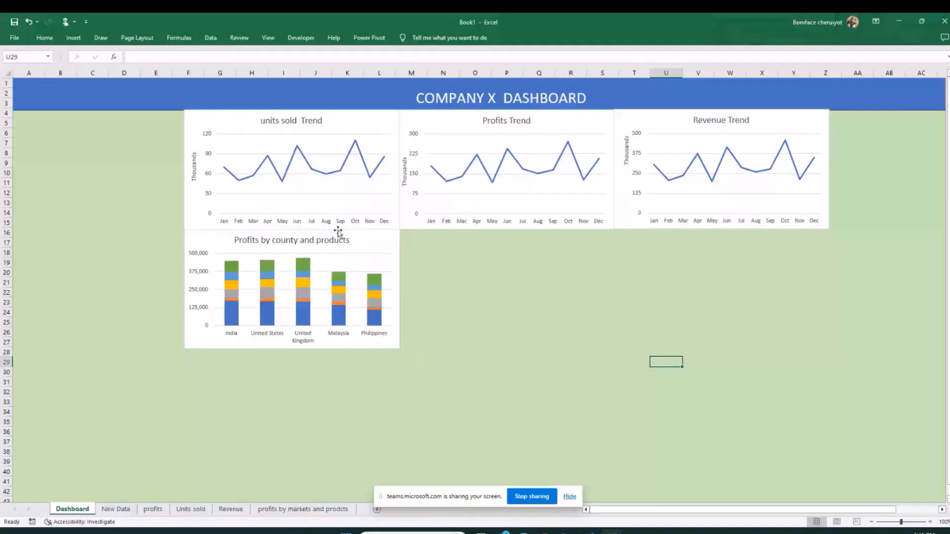
pyautogui.click(538, 303)
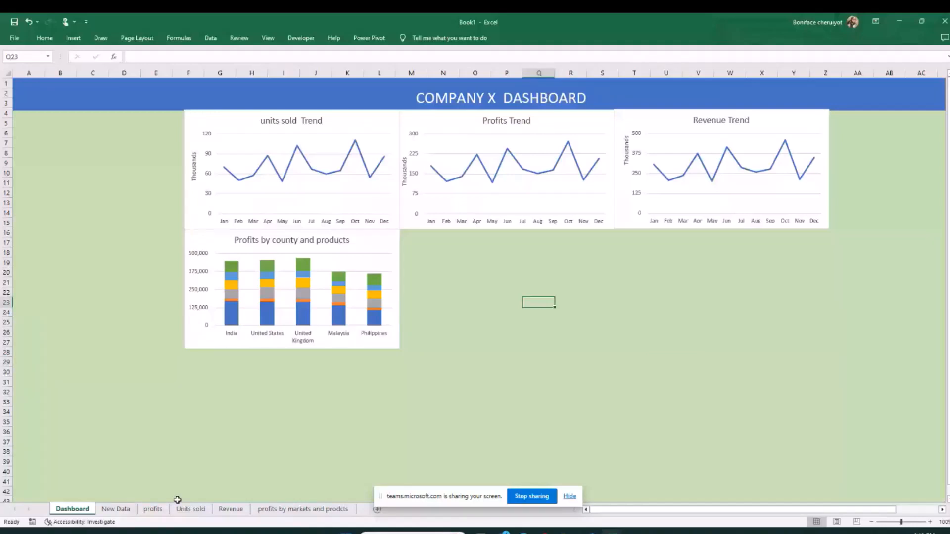
# Step: Insert Country and Product slicers for the PivotTable on the profits sheet and move them apart
pyautogui.click(153, 509)
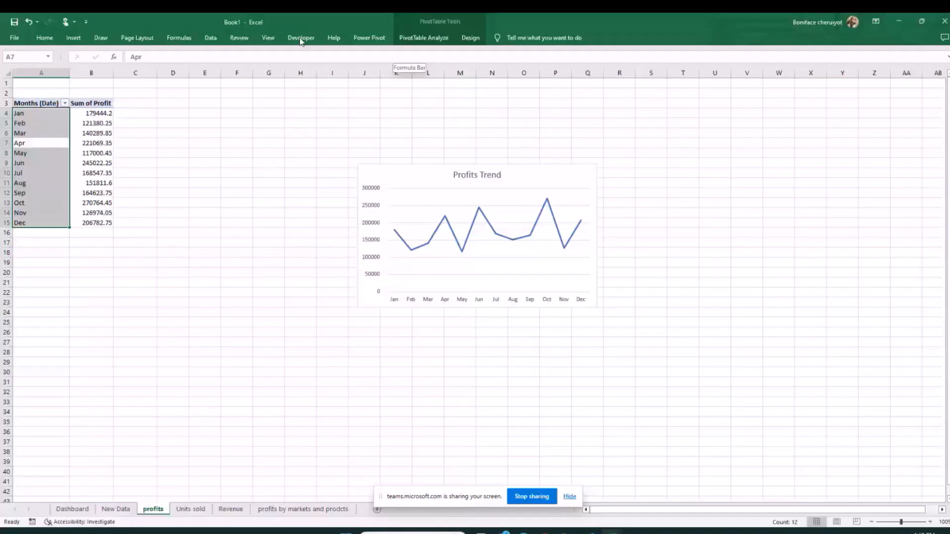
pyautogui.click(395, 163)
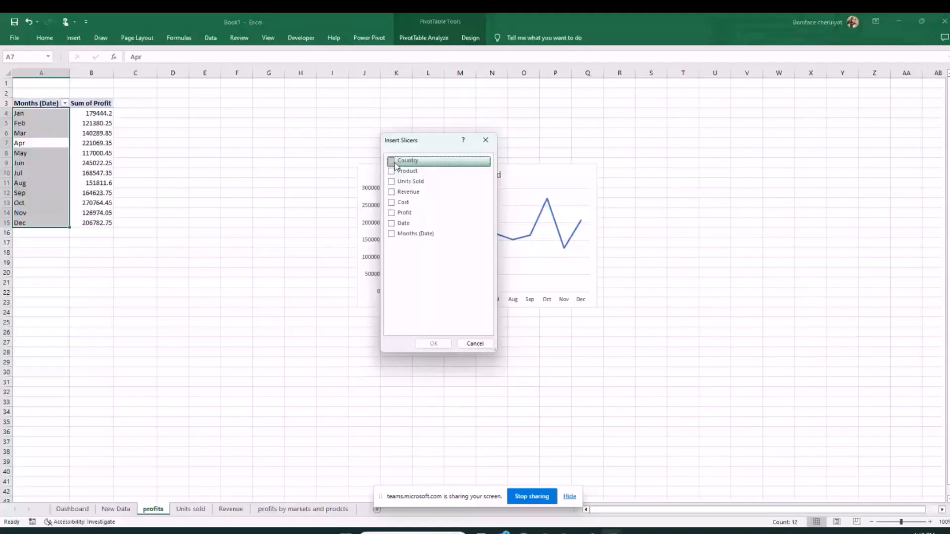
pyautogui.click(390, 160)
pyautogui.click(390, 171)
pyautogui.click(433, 343)
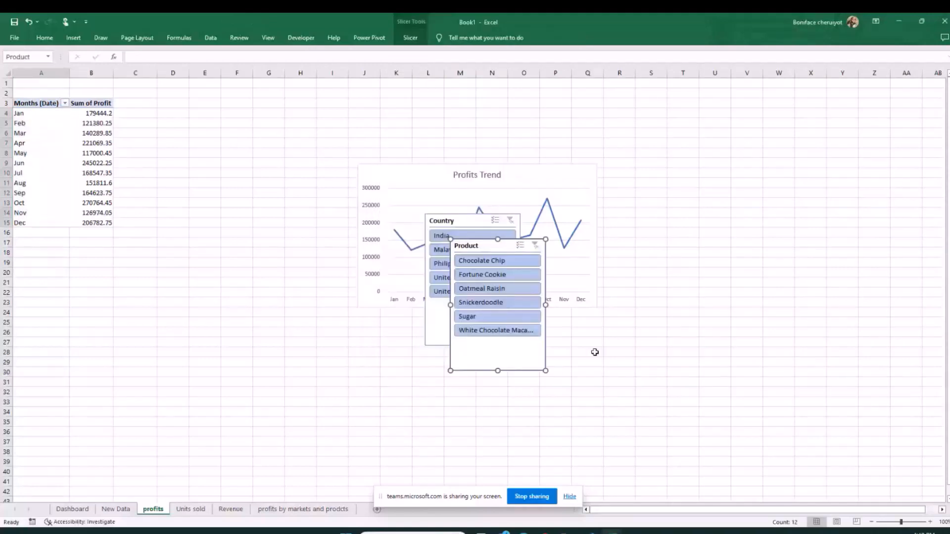
pyautogui.moveTo(518, 354); pyautogui.dragTo(242, 318)
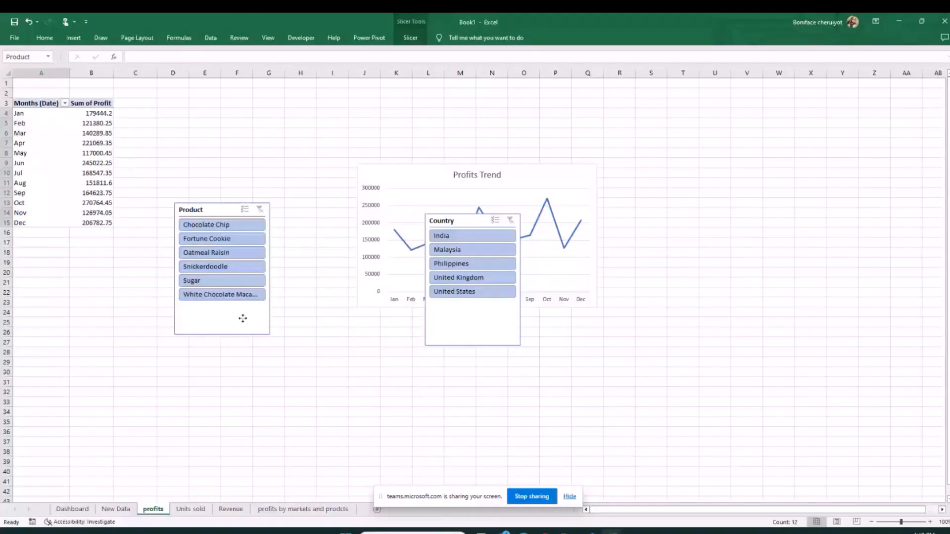
pyautogui.moveTo(472, 322); pyautogui.dragTo(389, 351)
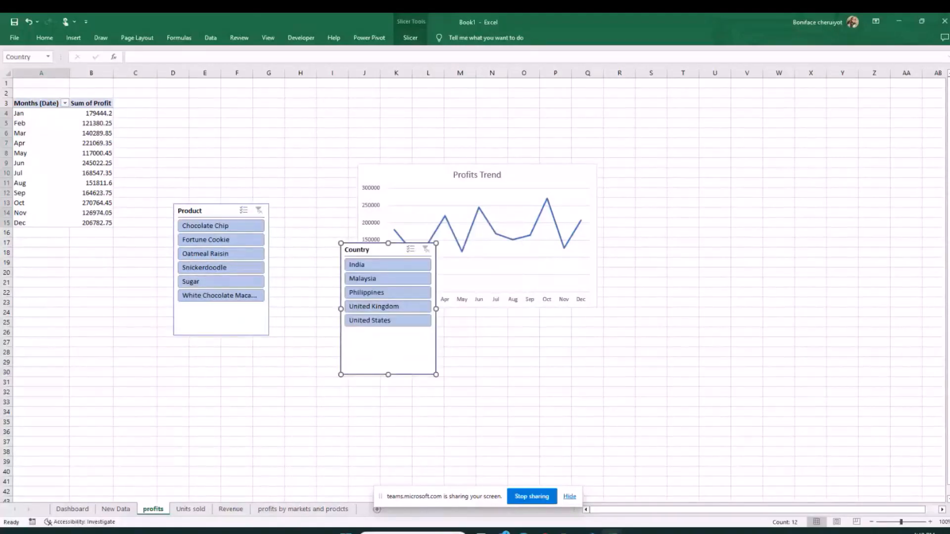
# Step: Copy both slicers to the Dashboard sheet and stack Country directly below Product beside the charts
pyautogui.click(221, 320)
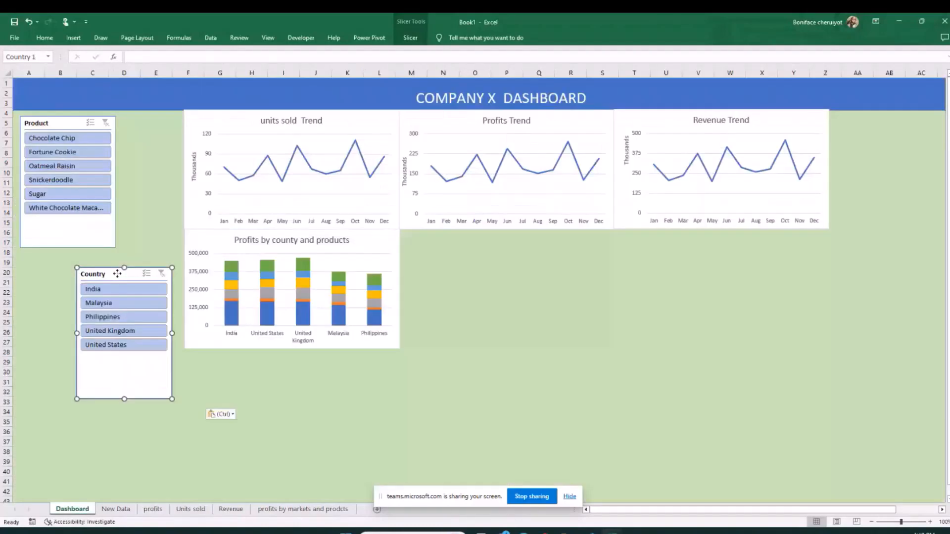
pyautogui.moveTo(117, 274); pyautogui.dragTo(61, 255)
pyautogui.click(156, 372)
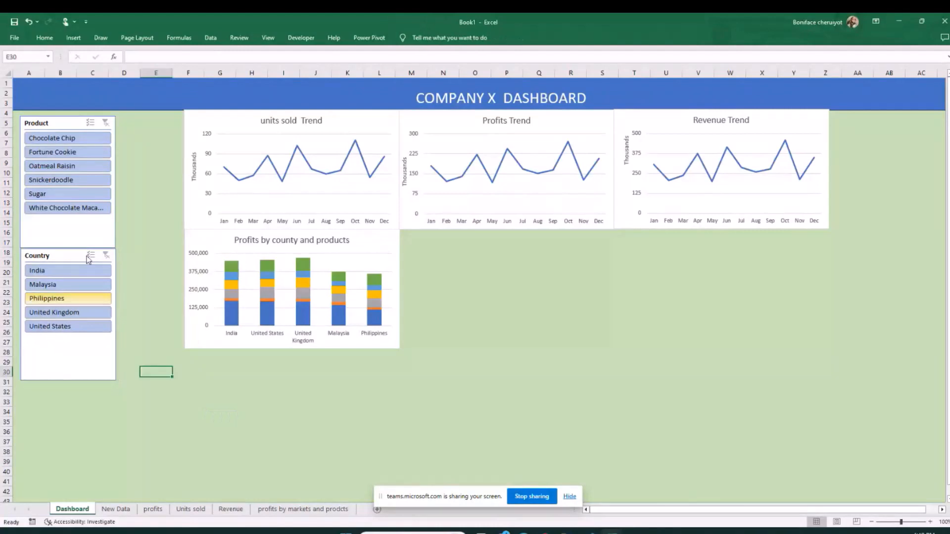
# Step: Arrange the dashboard's Product slicer in two columns, then widen and shorten it to fit its buttons beside the charts
pyautogui.click(62, 123)
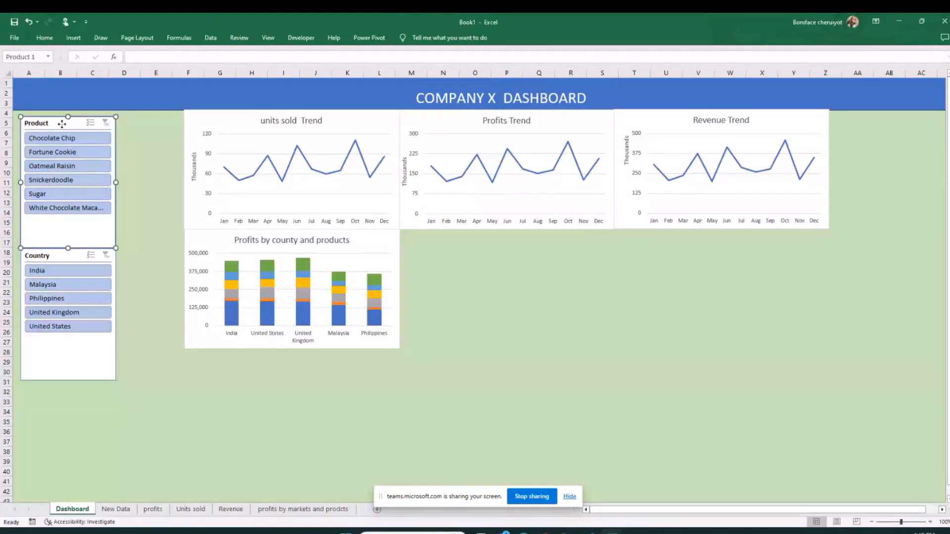
pyautogui.moveTo(62, 123); pyautogui.dragTo(62, 122)
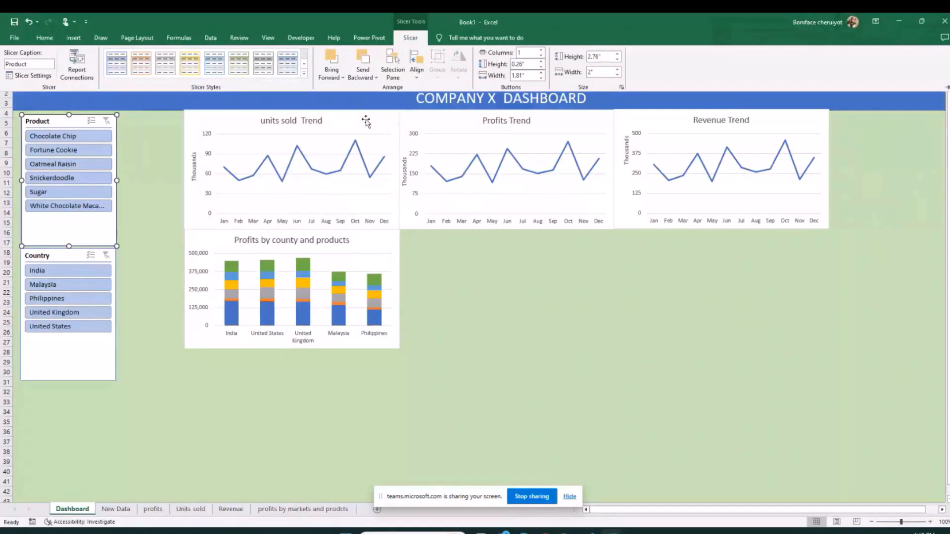
pyautogui.click(541, 51)
pyautogui.click(140, 183)
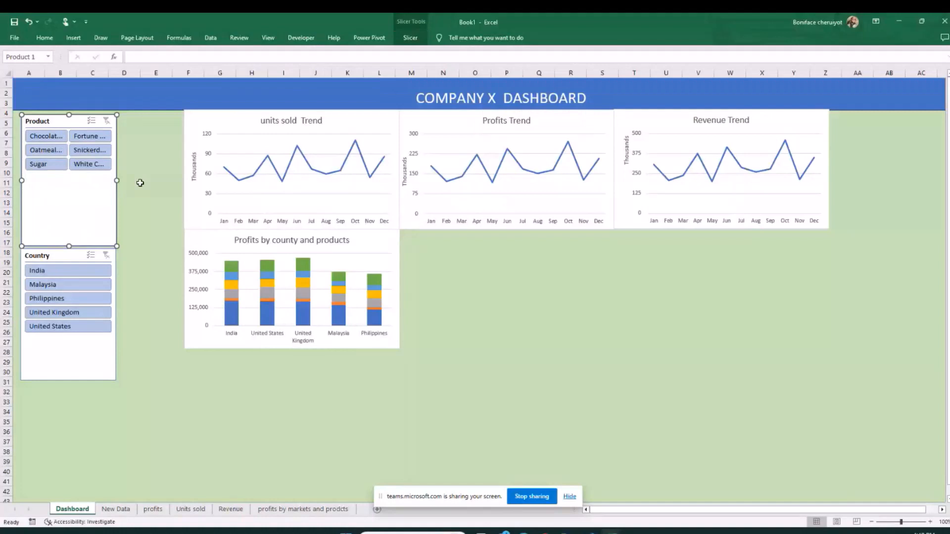
pyautogui.moveTo(150, 150); pyautogui.dragTo(170, 153)
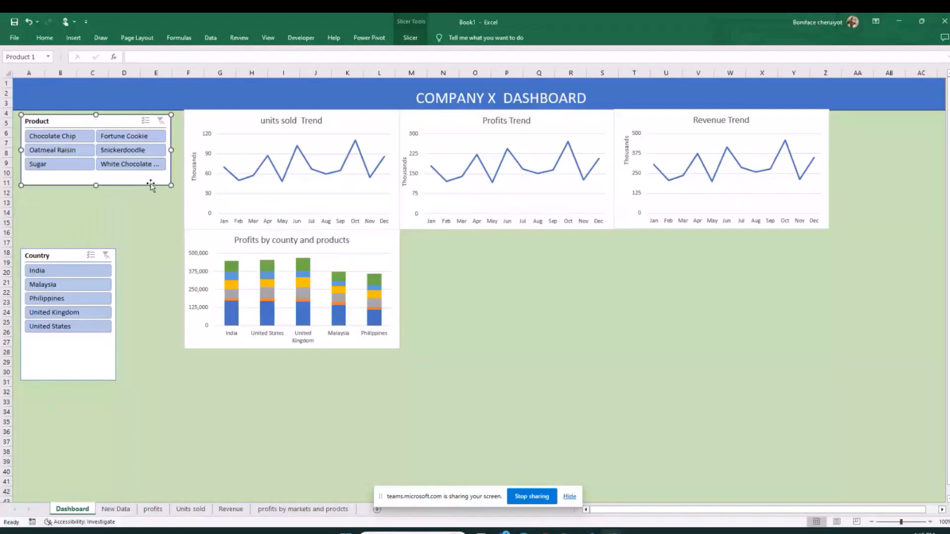
pyautogui.click(129, 192)
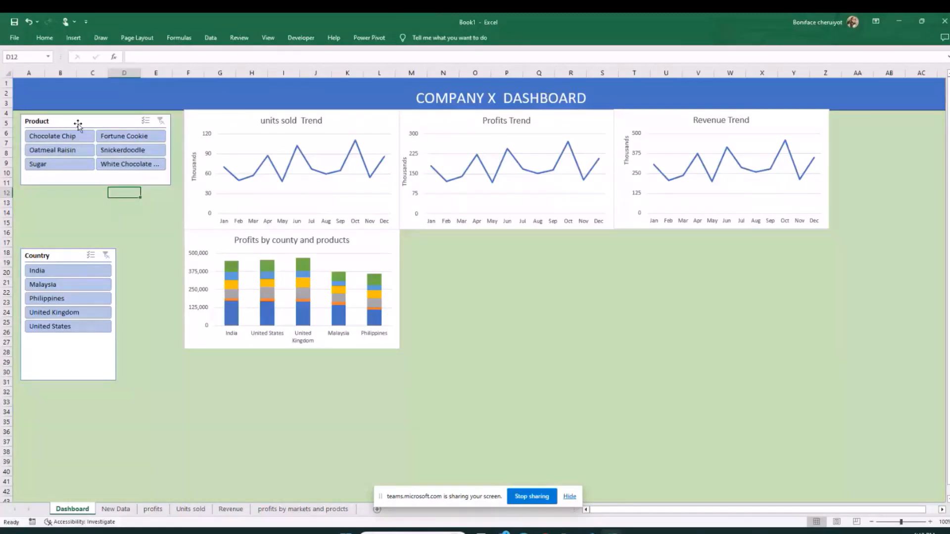
# Step: Keep the Product slicer's buttons in two columns and trim the slicer's height to about 1.42 inches
pyautogui.click(122, 172)
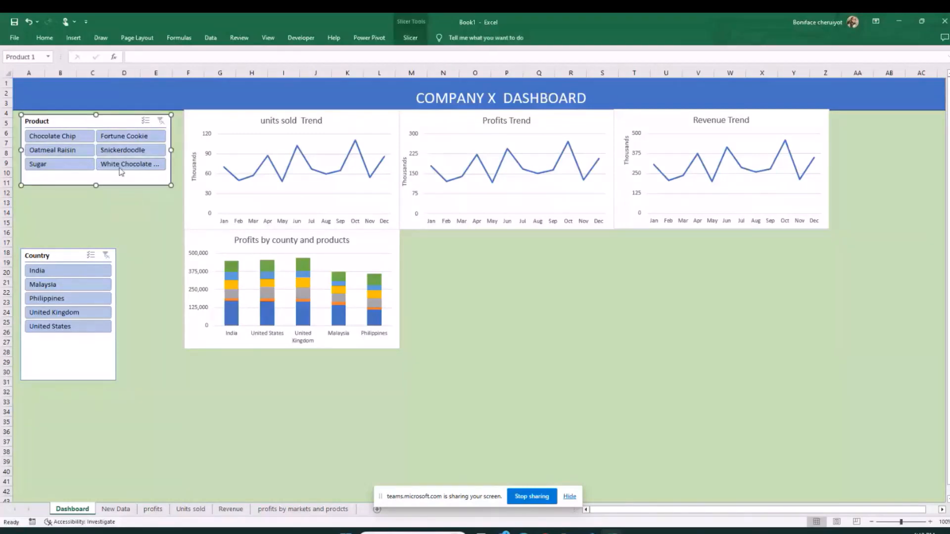
pyautogui.click(410, 37)
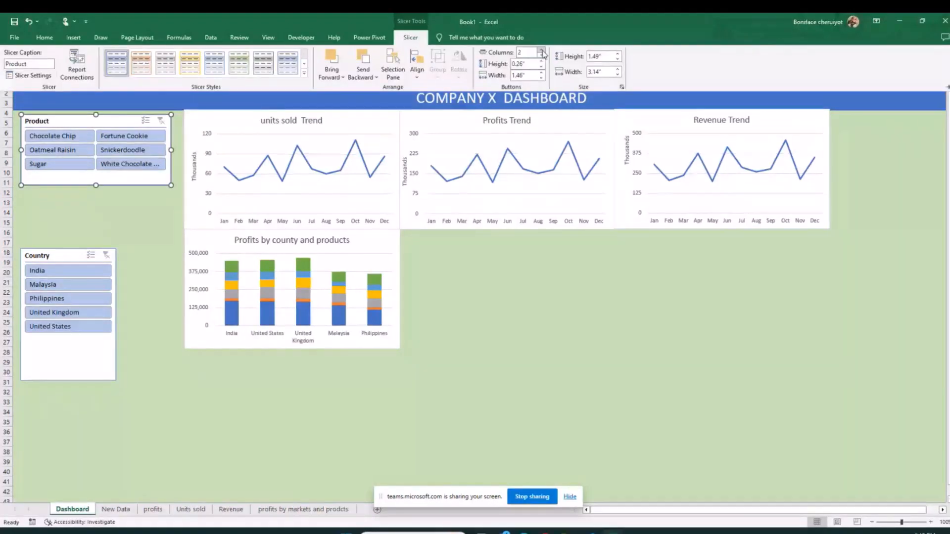
pyautogui.click(542, 50)
pyautogui.click(543, 56)
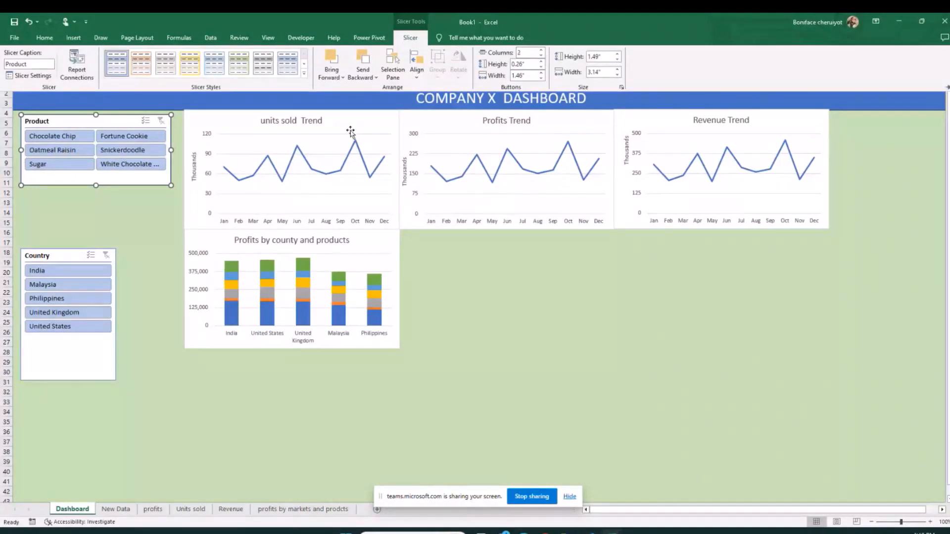
pyautogui.click(125, 202)
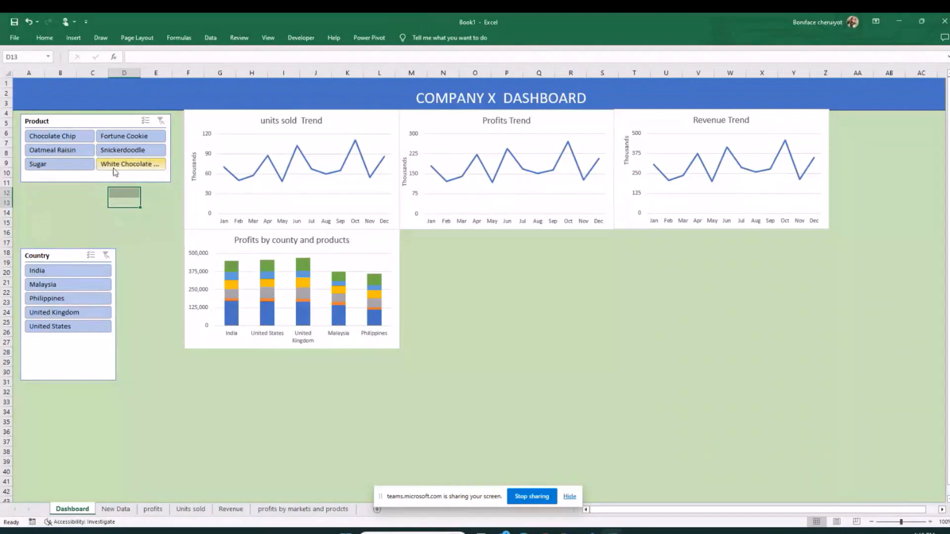
# Step: Move the Country slicer up beneath the Product slicer and arrange its buttons in two columns
pyautogui.moveTo(61, 255); pyautogui.dragTo(63, 196)
pyautogui.click(410, 38)
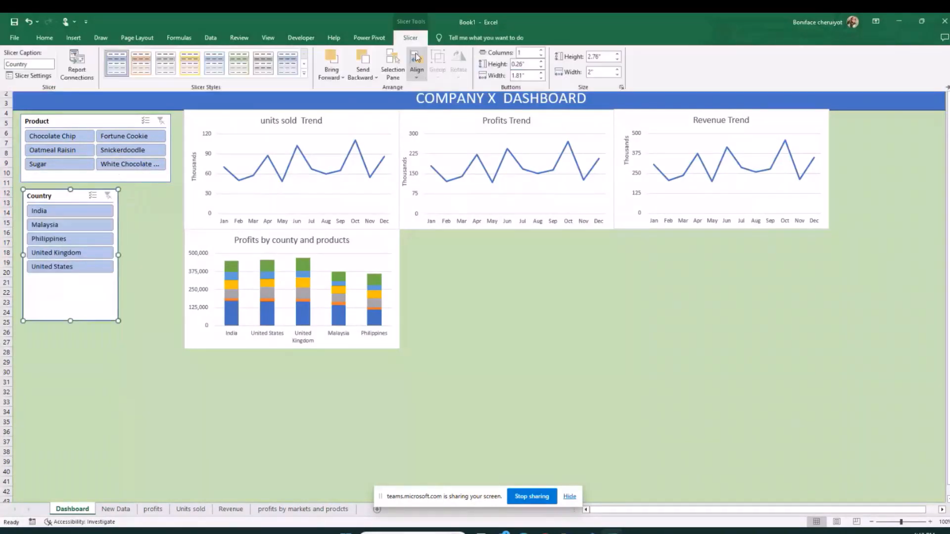
pyautogui.click(540, 51)
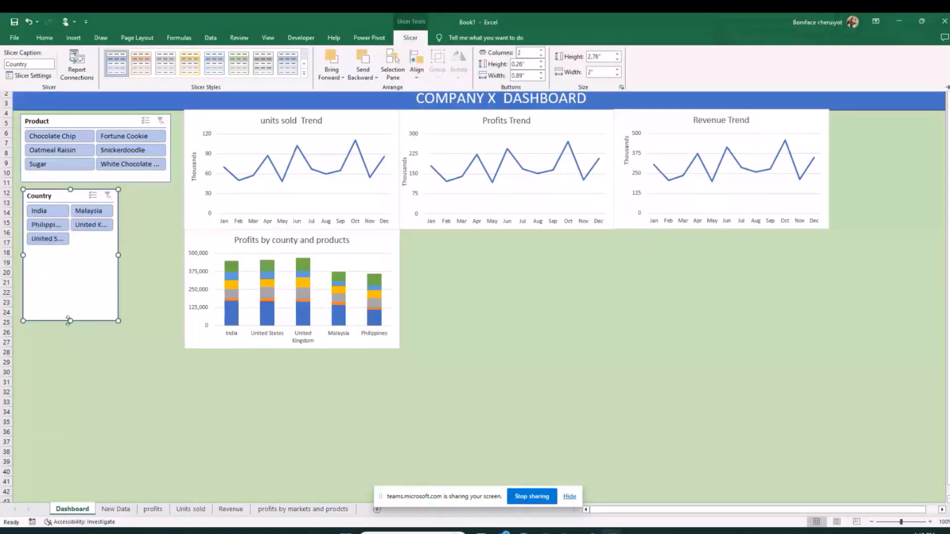
# Step: Shorten and widen the Country slicer to match the Product slicer's width and set it flush below that slicer
pyautogui.click(84, 319)
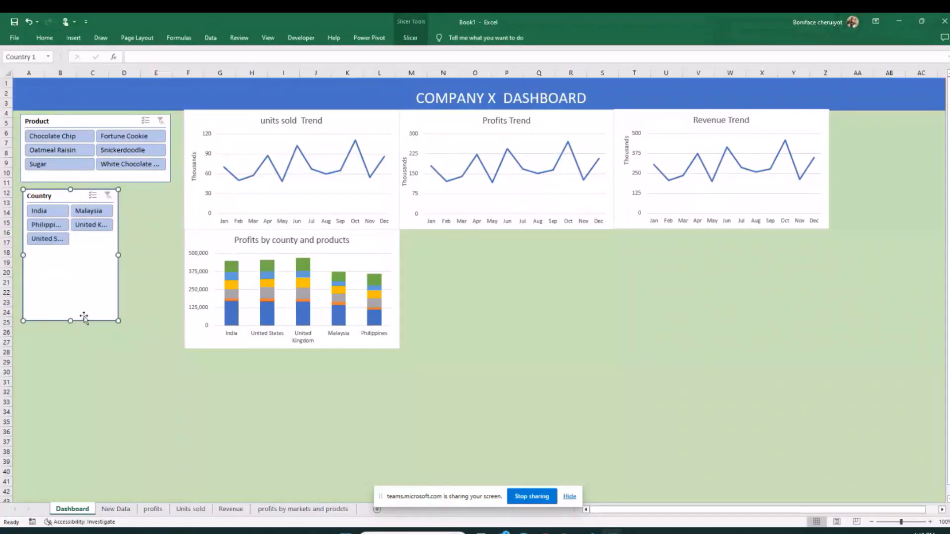
pyautogui.moveTo(84, 318); pyautogui.dragTo(169, 219)
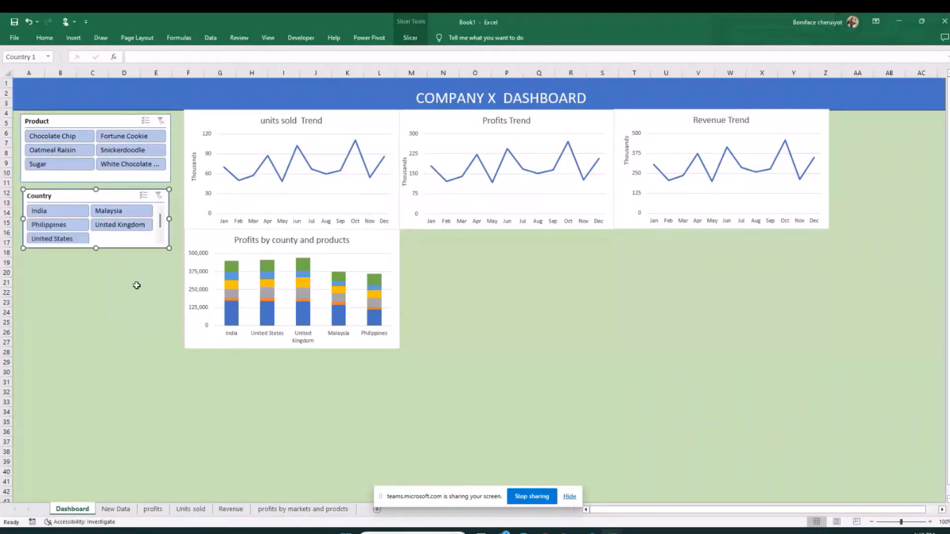
pyautogui.click(97, 195)
pyautogui.moveTo(98, 195); pyautogui.dragTo(97, 189)
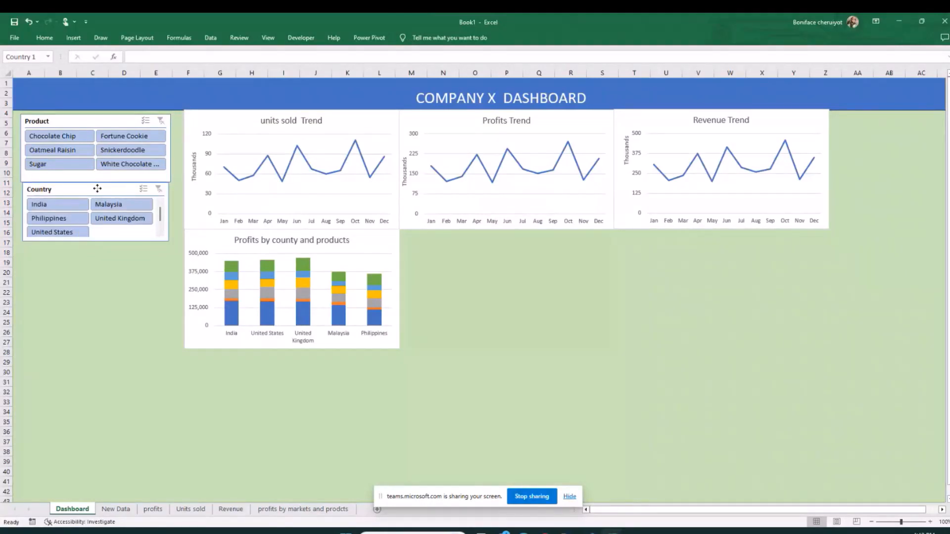
pyautogui.click(97, 189)
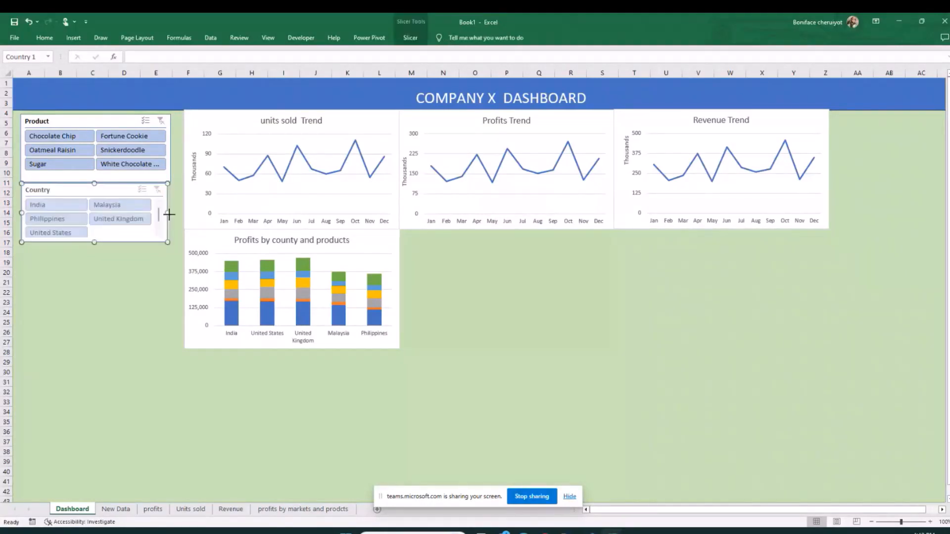
pyautogui.moveTo(169, 214); pyautogui.dragTo(171, 214)
pyautogui.click(124, 311)
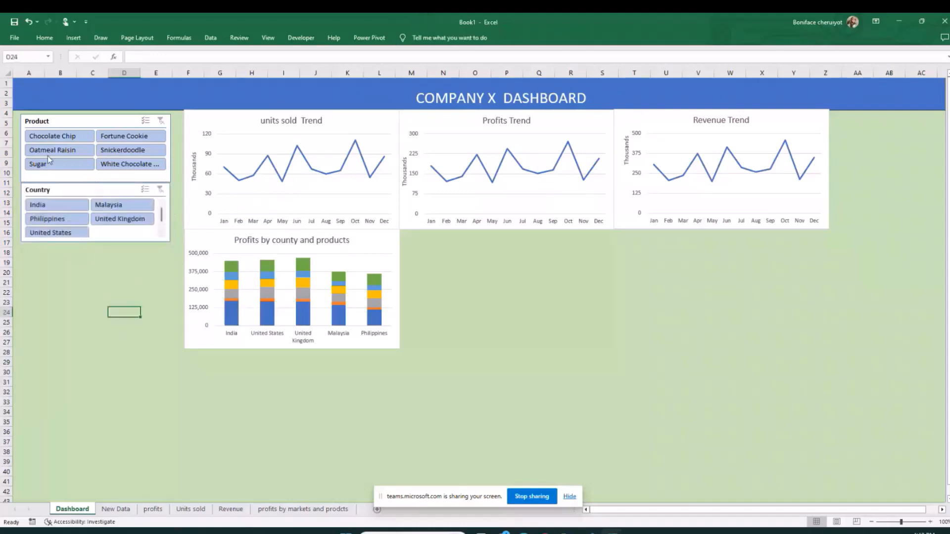
# Step: Apply the light-blue slicer style from the Dark group to the Product slicer
pyautogui.click(85, 121)
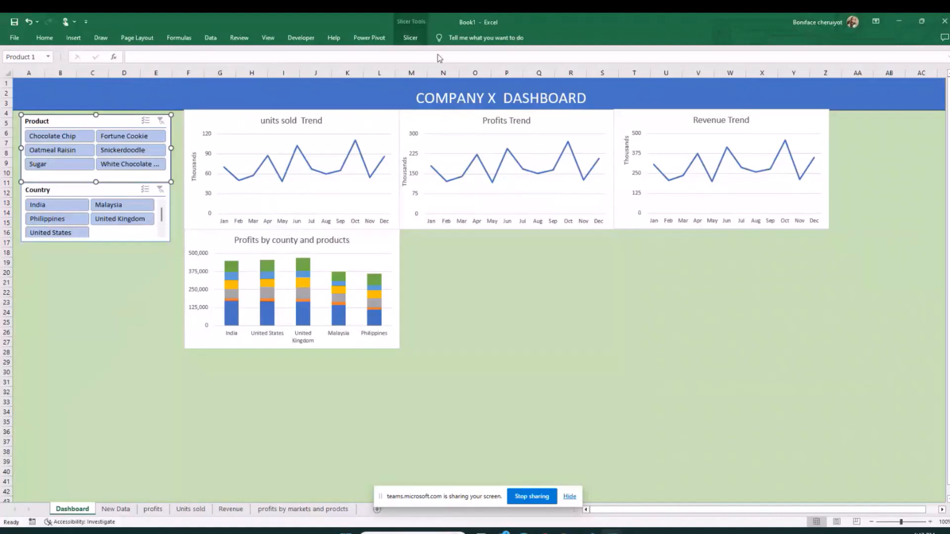
pyautogui.click(410, 38)
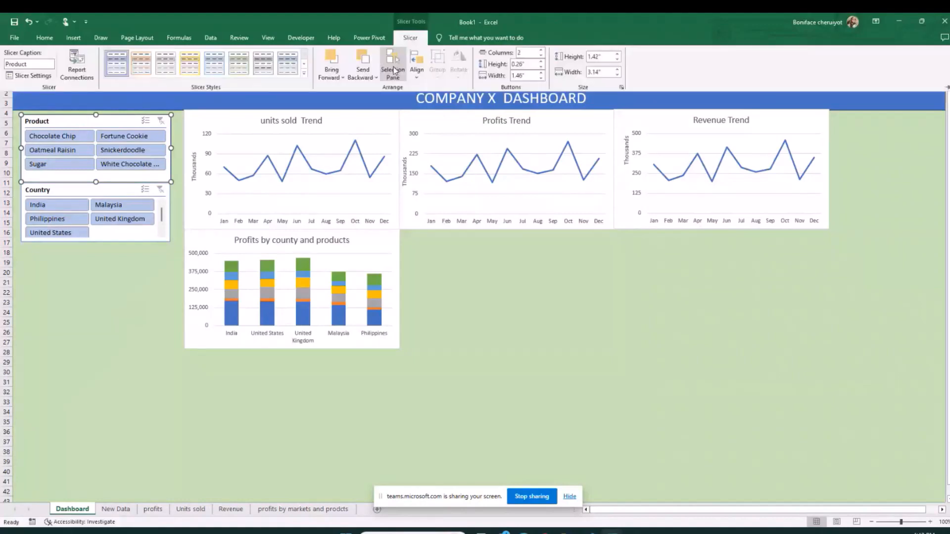
pyautogui.click(303, 72)
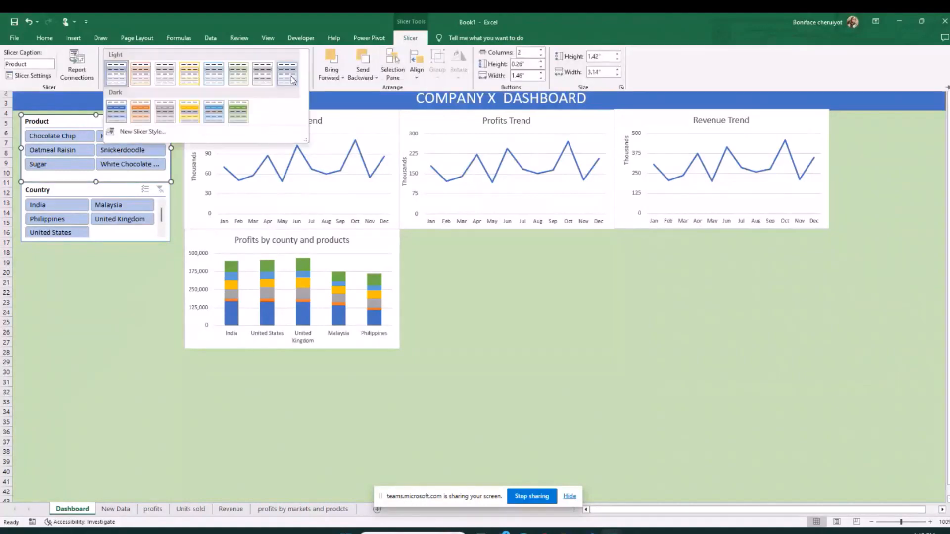
pyautogui.click(215, 113)
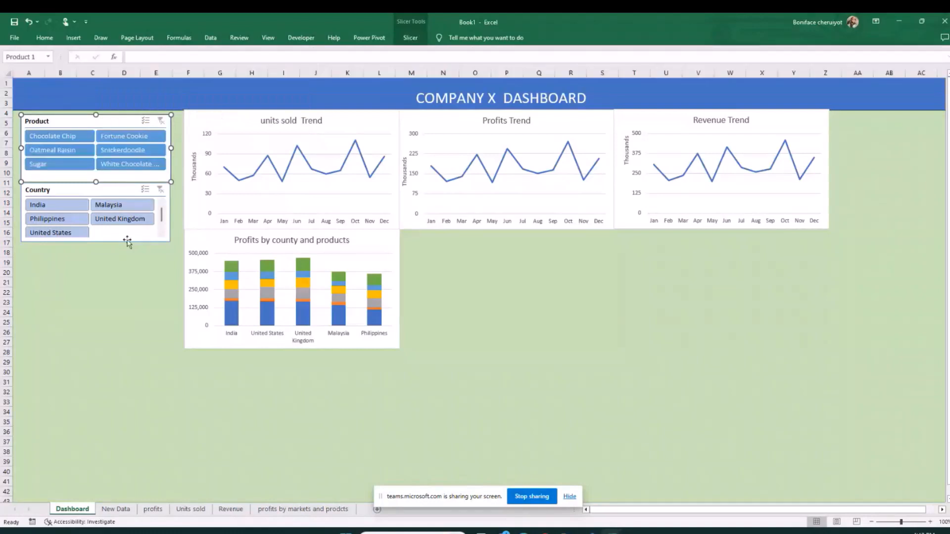
pyautogui.click(410, 38)
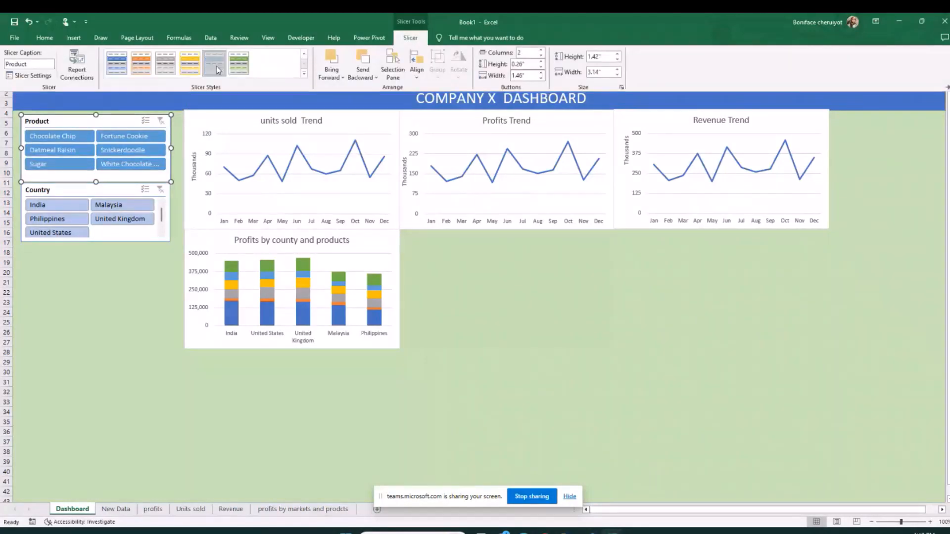
pyautogui.click(119, 237)
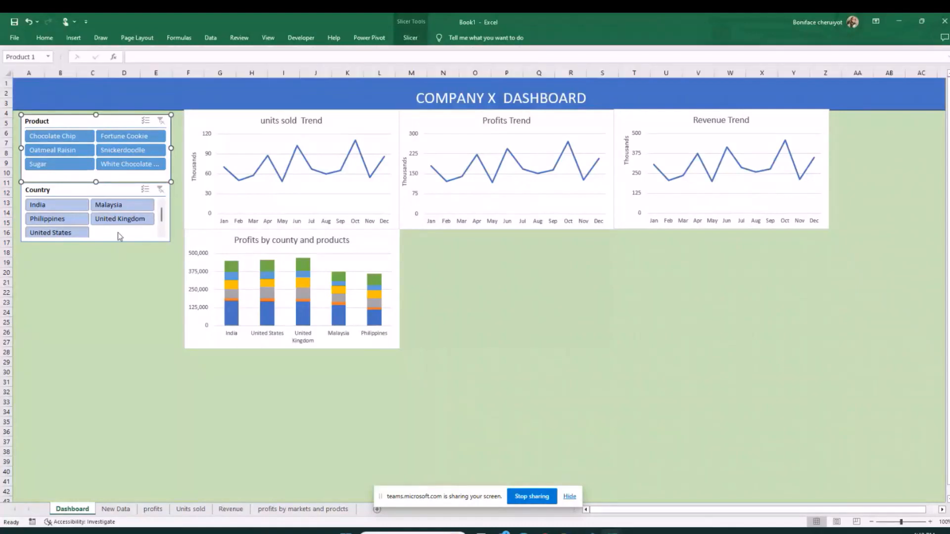
pyautogui.click(410, 37)
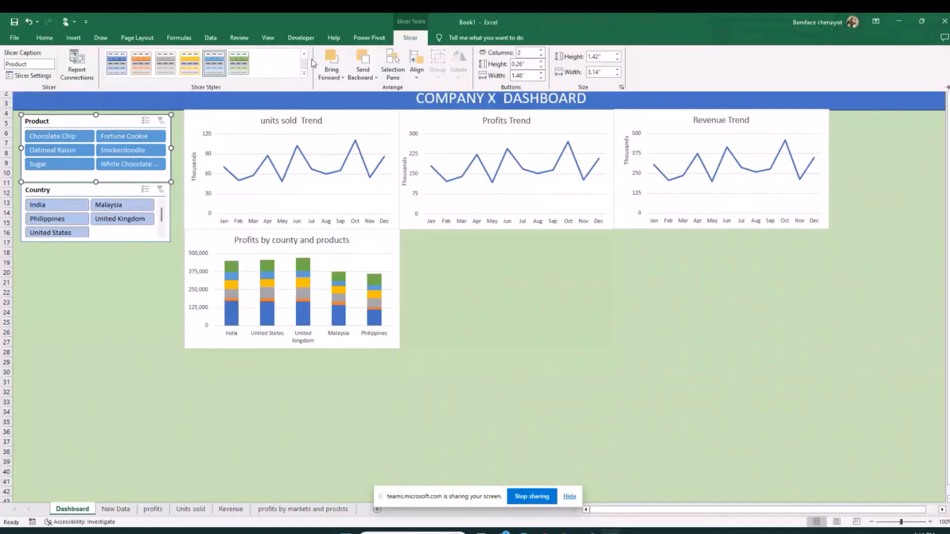
pyautogui.click(275, 75)
pyautogui.click(206, 120)
pyautogui.click(121, 219)
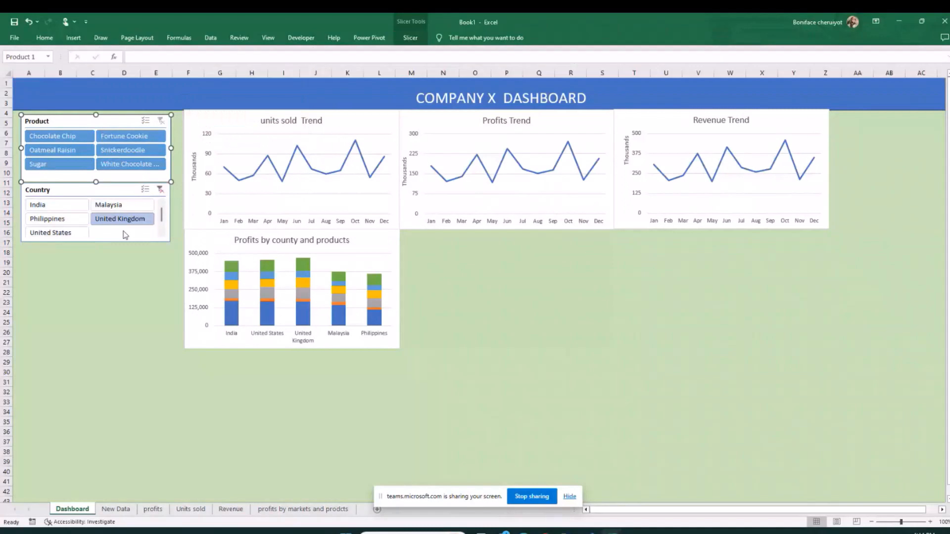
pyautogui.click(94, 244)
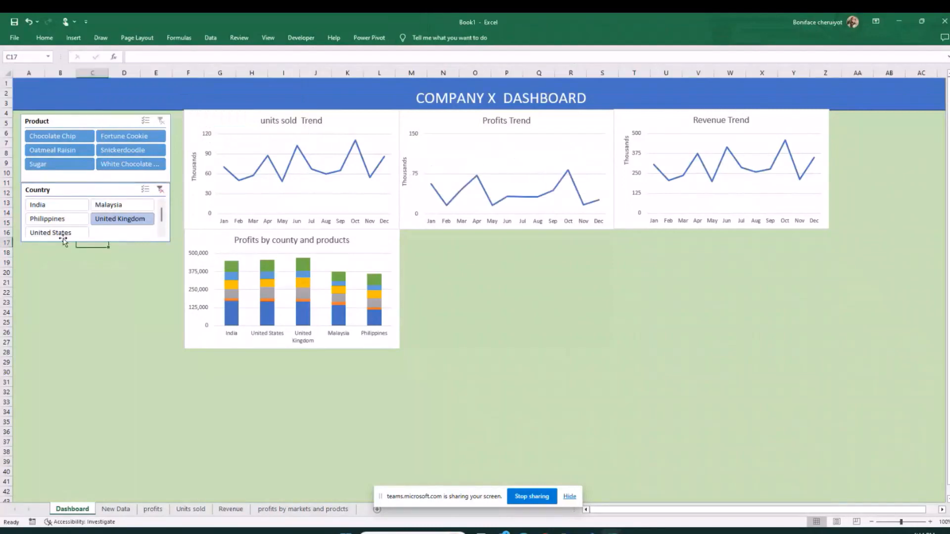
# Step: Apply the same light-blue Dark style to the Country slicer and place it back directly below the Product slicer
pyautogui.moveTo(63, 241); pyautogui.dragTo(57, 269)
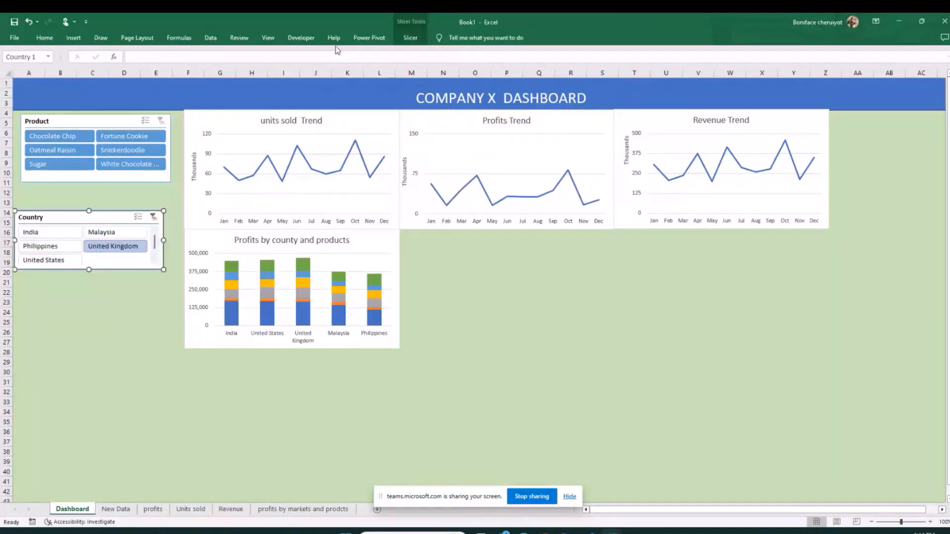
pyautogui.click(410, 38)
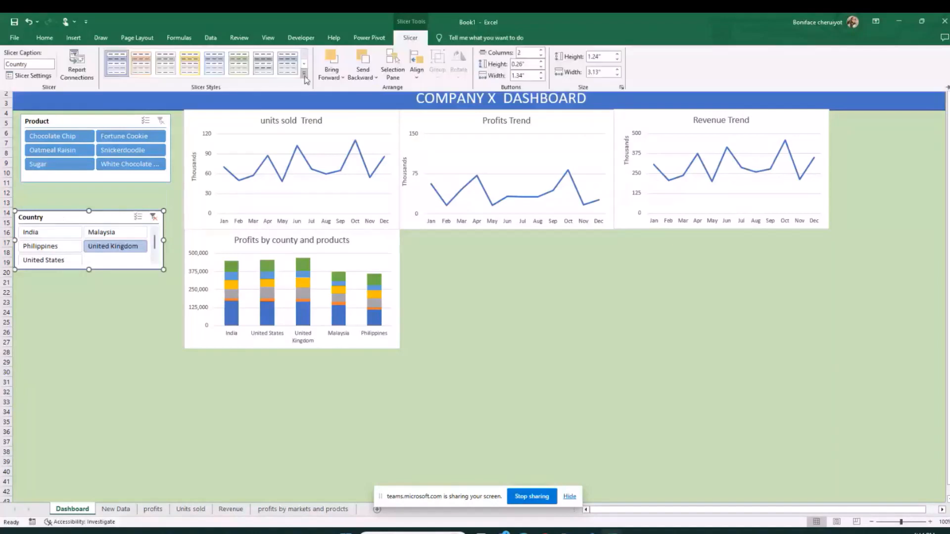
pyautogui.click(306, 81)
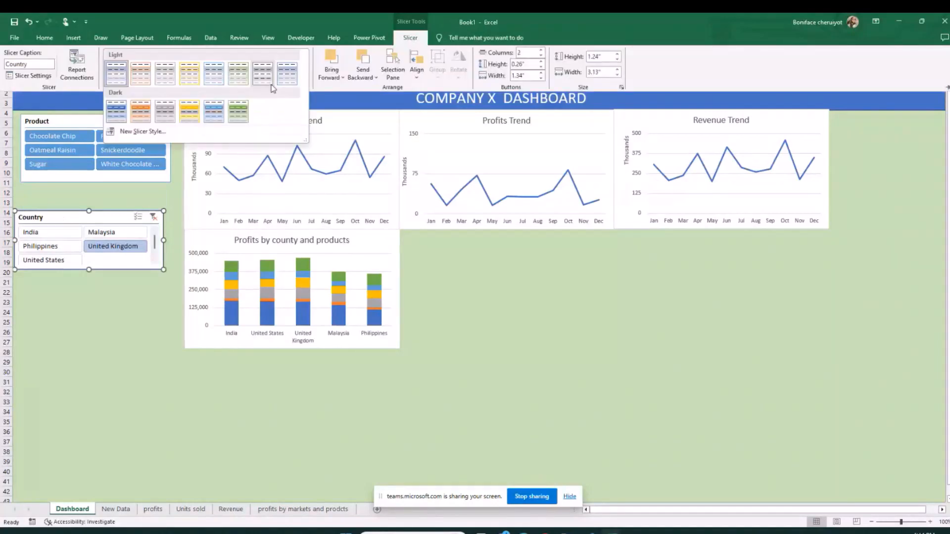
pyautogui.click(213, 113)
pyautogui.moveTo(87, 225); pyautogui.dragTo(89, 192)
pyautogui.click(114, 273)
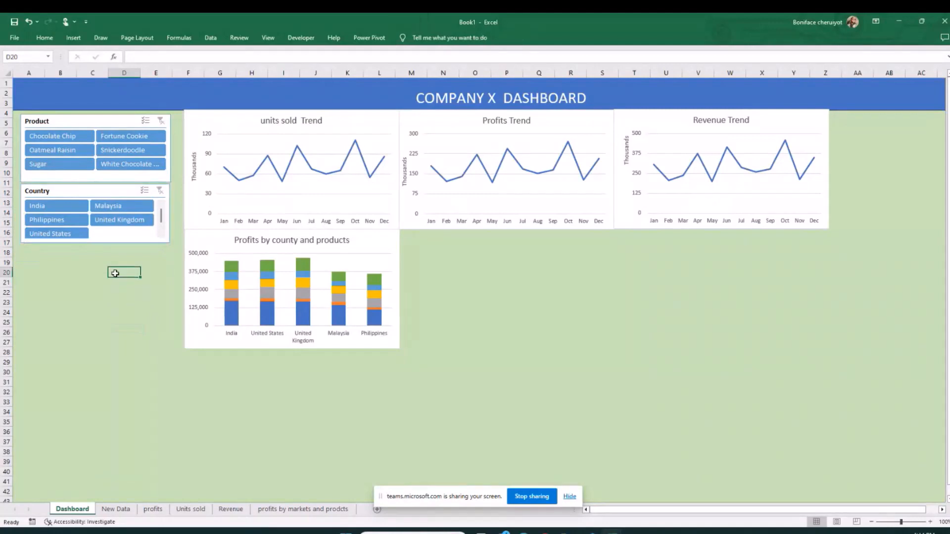
pyautogui.click(99, 123)
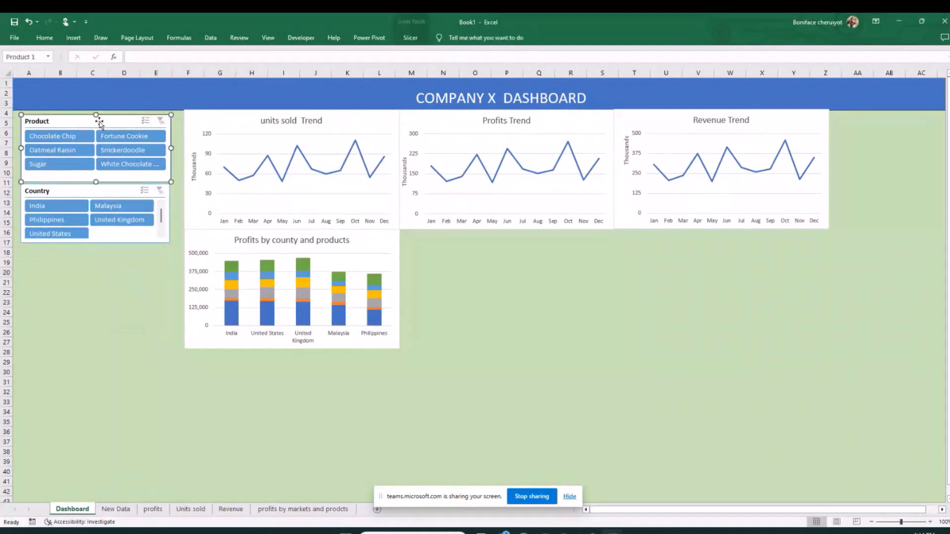
pyautogui.rightClick(100, 123)
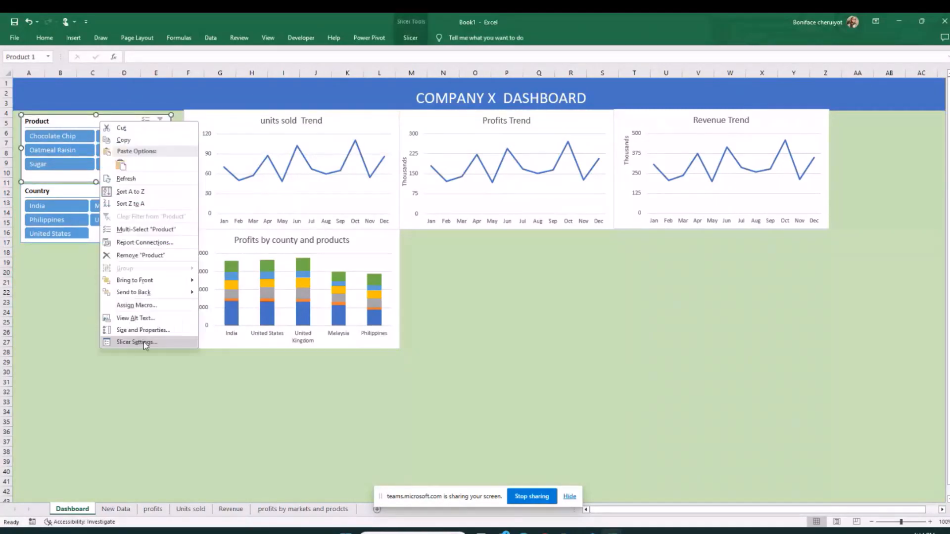
pyautogui.click(138, 341)
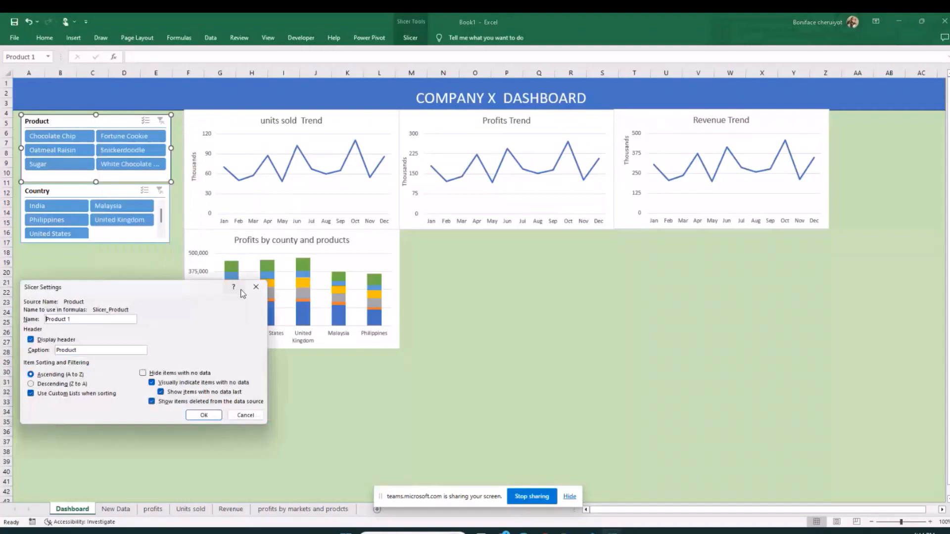
pyautogui.click(256, 287)
pyautogui.moveTo(160, 282); pyautogui.dragTo(151, 263)
# Step: Nudge the Country slicer up until it sits flush against the Product slicer with their edges aligned
pyautogui.click(98, 188)
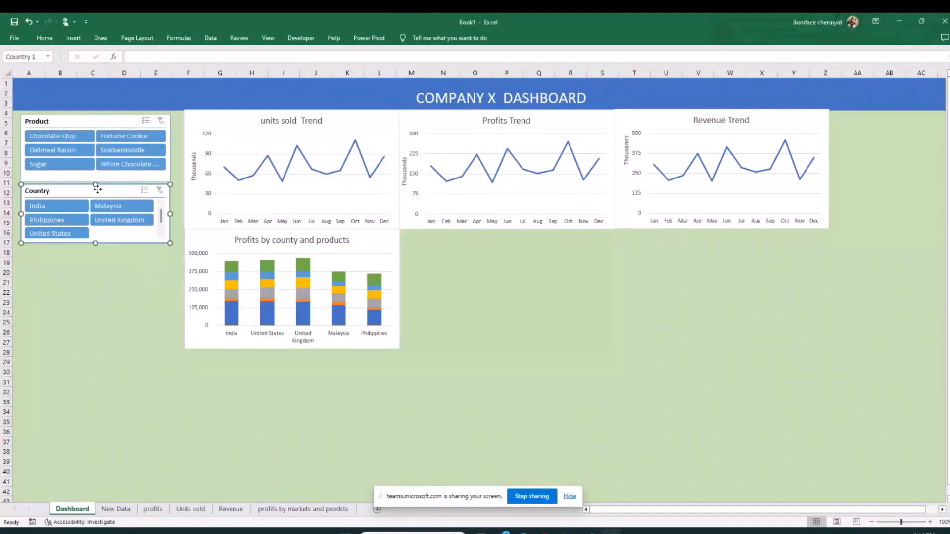
pyautogui.moveTo(98, 189); pyautogui.dragTo(98, 188)
pyautogui.click(92, 281)
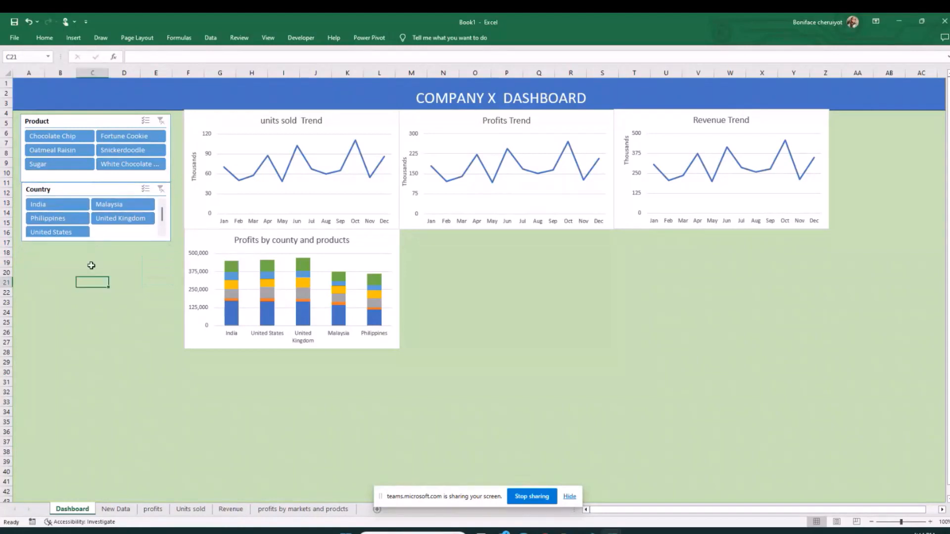
pyautogui.moveTo(130, 238); pyautogui.dragTo(130, 238)
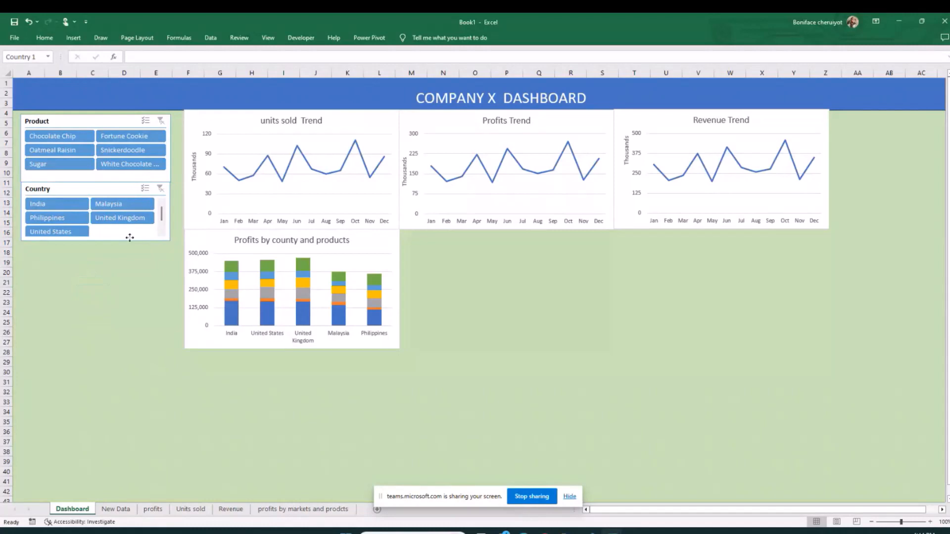
pyautogui.click(124, 262)
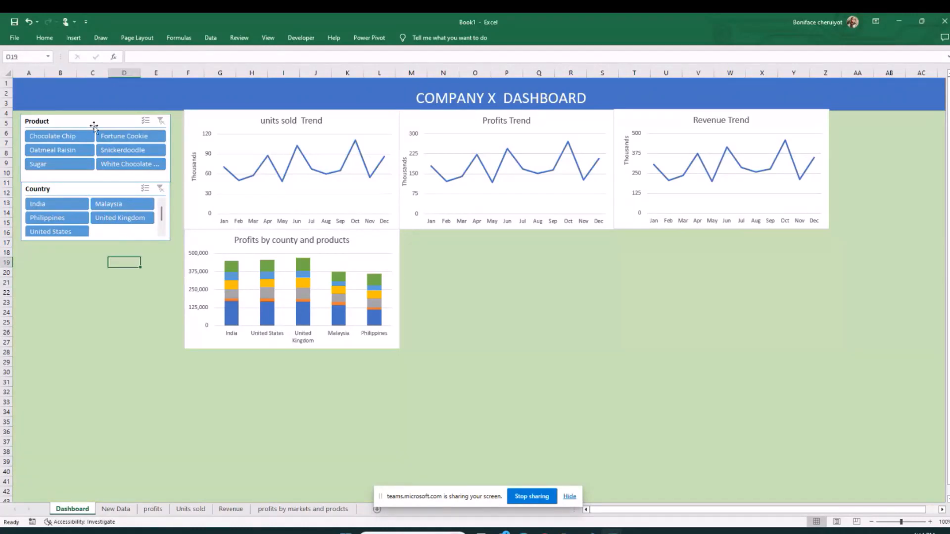
pyautogui.rightClick(94, 126)
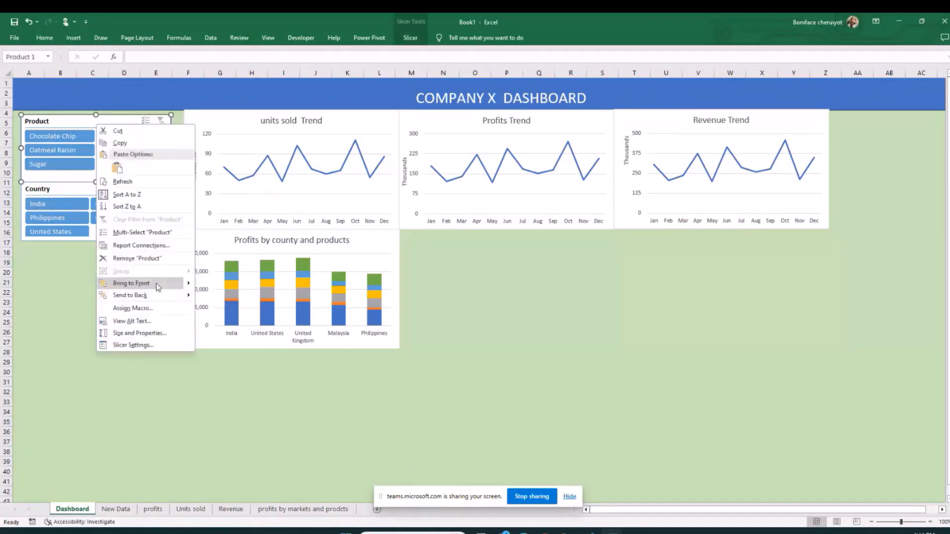
pyautogui.click(132, 346)
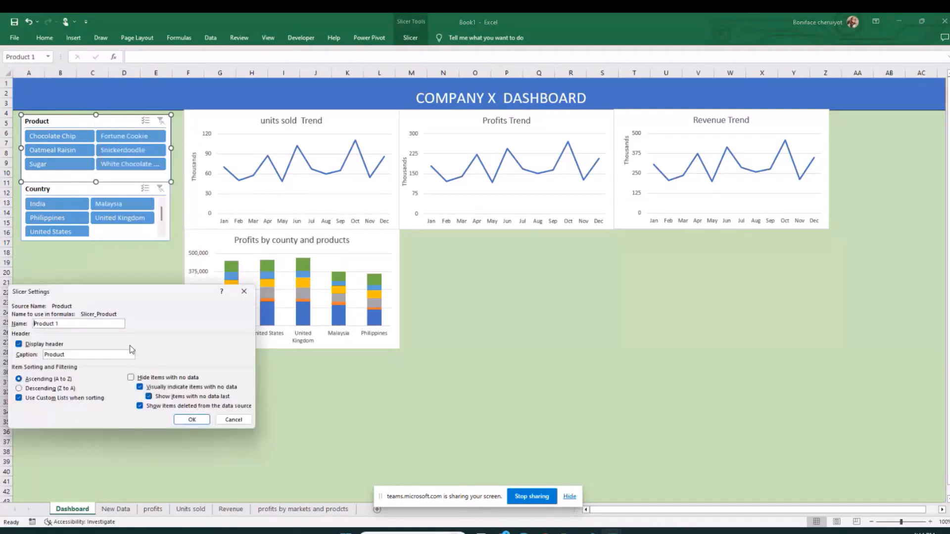
pyautogui.press('Escape')
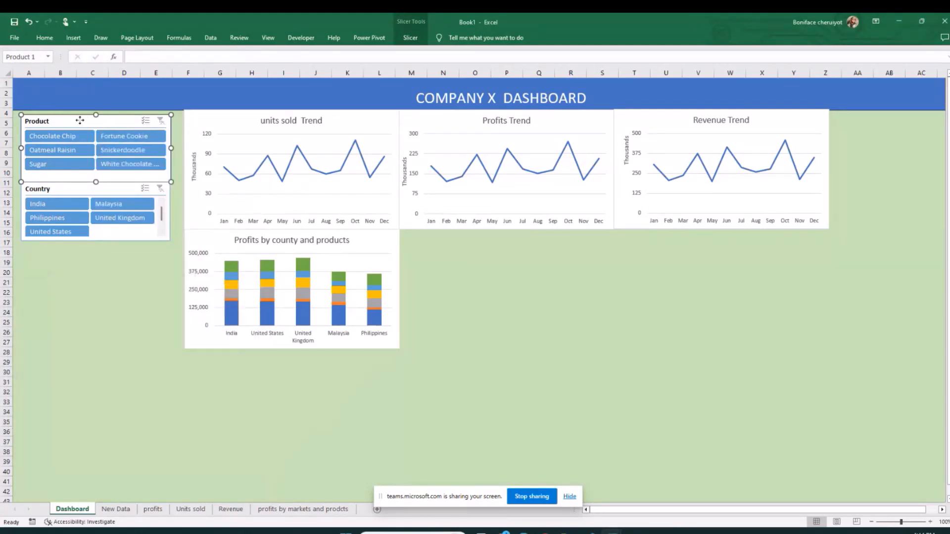
# Step: Disable resizing and moving for the Product slicer in its position and layout settings
pyautogui.rightClick(79, 121)
pyautogui.click(105, 328)
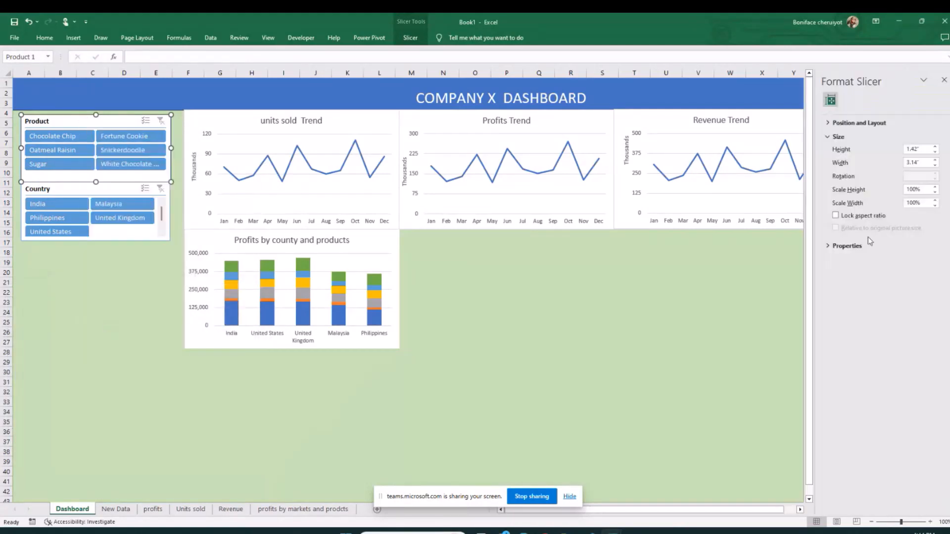
pyautogui.click(843, 124)
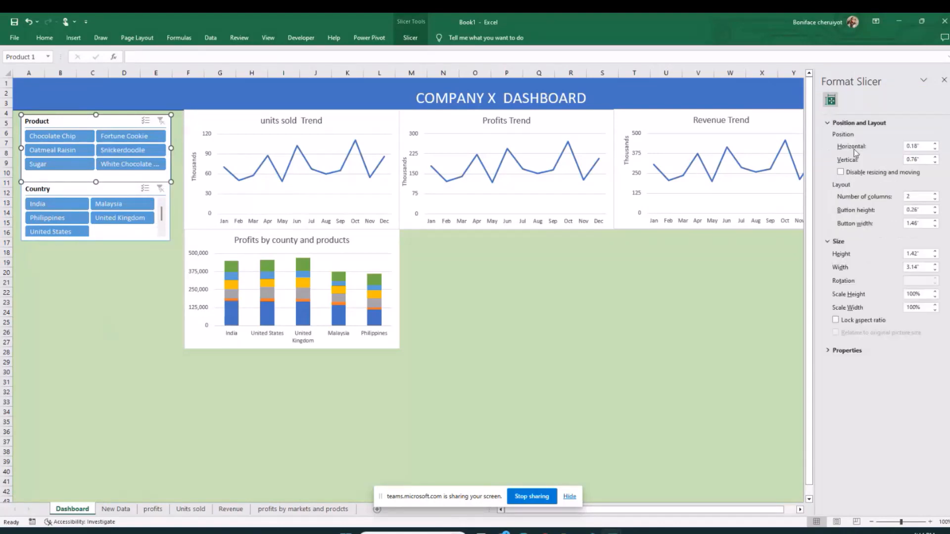
pyautogui.click(841, 172)
pyautogui.press('Escape')
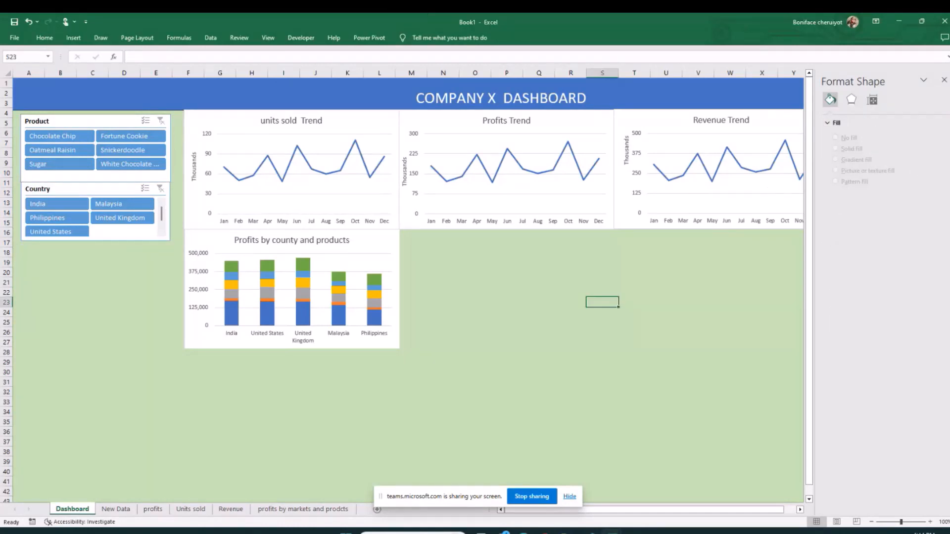
# Step: Nudge the Country slicer slightly and allow resizing and moving of the Product slicer again
pyautogui.click(623, 331)
pyautogui.click(116, 122)
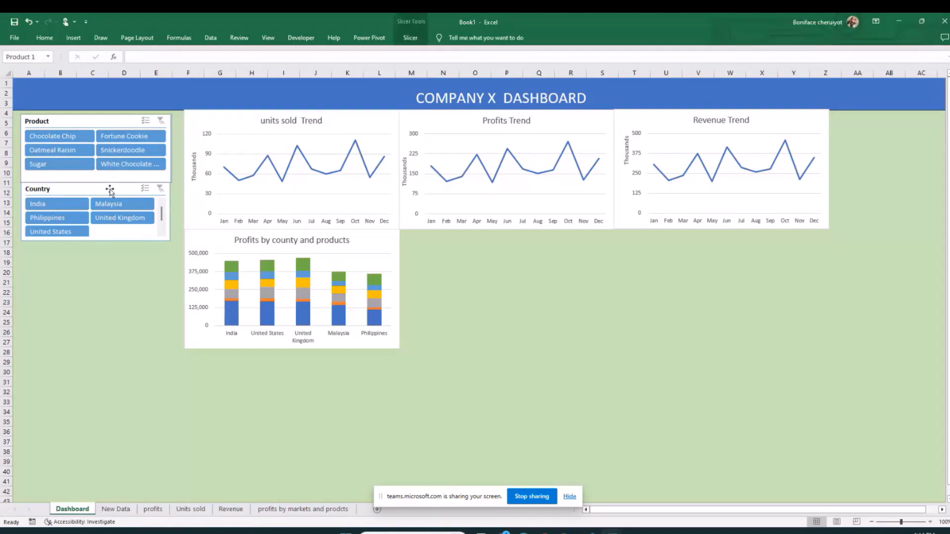
pyautogui.moveTo(110, 189)
pyautogui.mouseDown()
pyautogui.moveTo(122, 192)
pyautogui.moveTo(111, 189)
pyautogui.mouseUp()
pyautogui.click(109, 120)
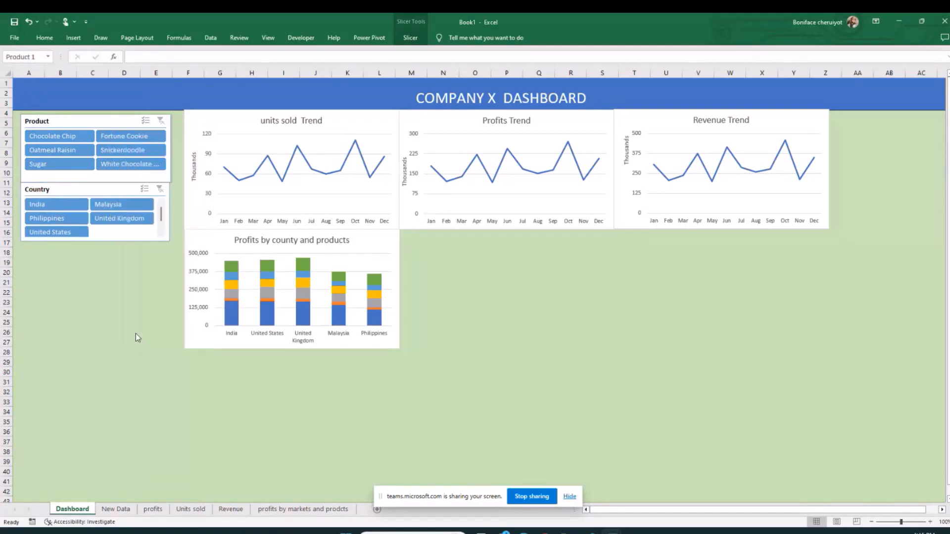
pyautogui.click(135, 333)
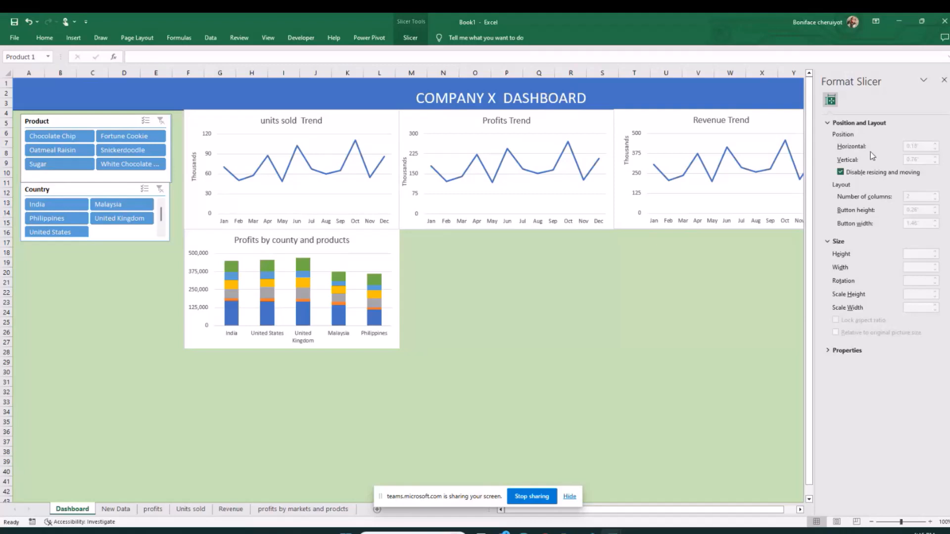
pyautogui.click(854, 172)
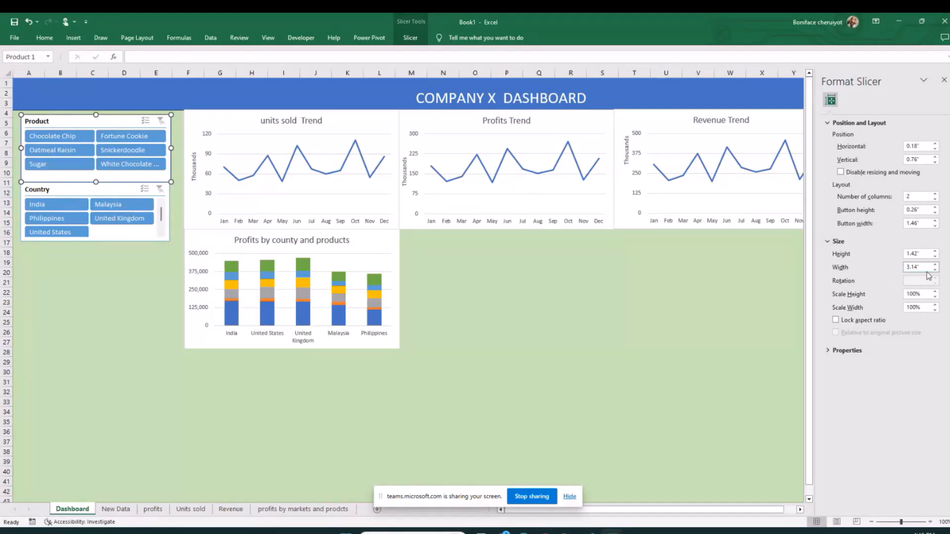
# Step: Set the Country slicer's width to 3.14" to match the Product slicer
pyautogui.click(124, 300)
pyautogui.click(118, 189)
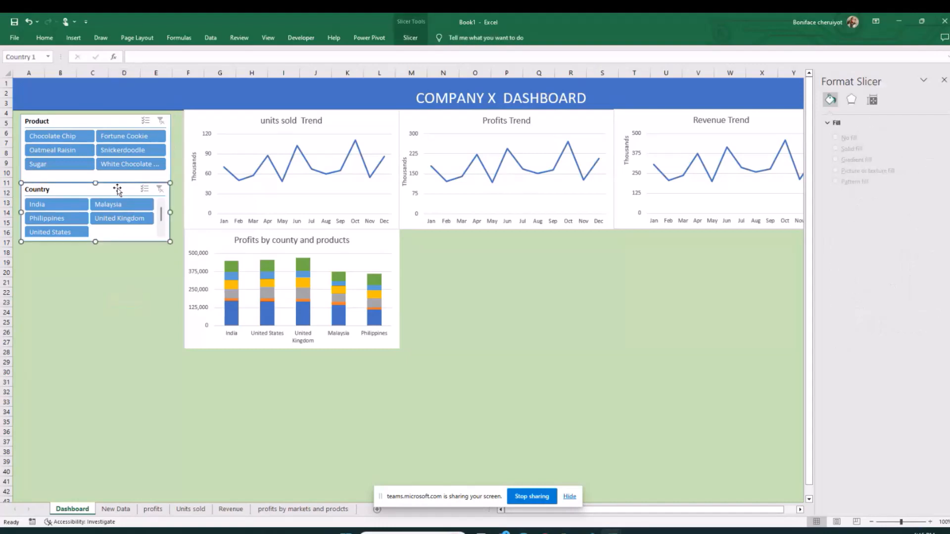
pyautogui.rightClick(118, 191)
pyautogui.click(155, 396)
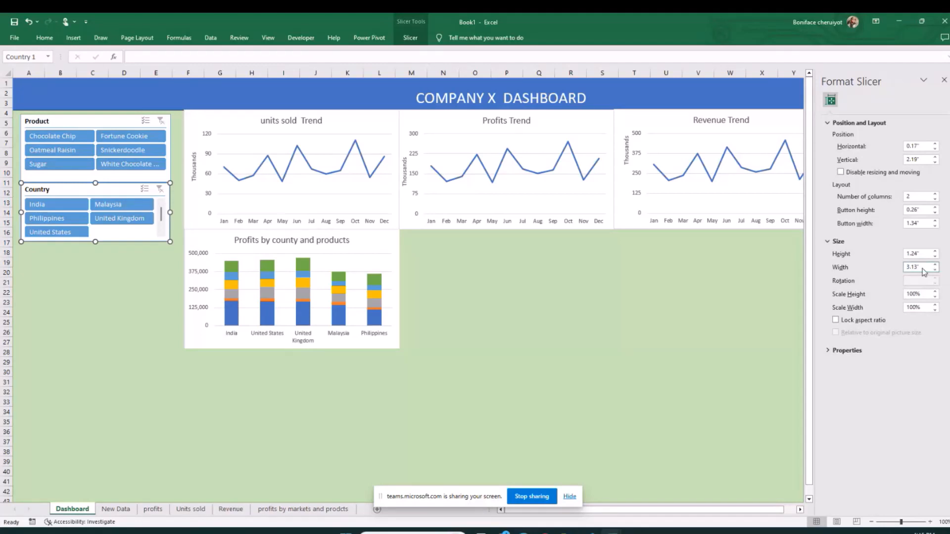
pyautogui.click(690, 314)
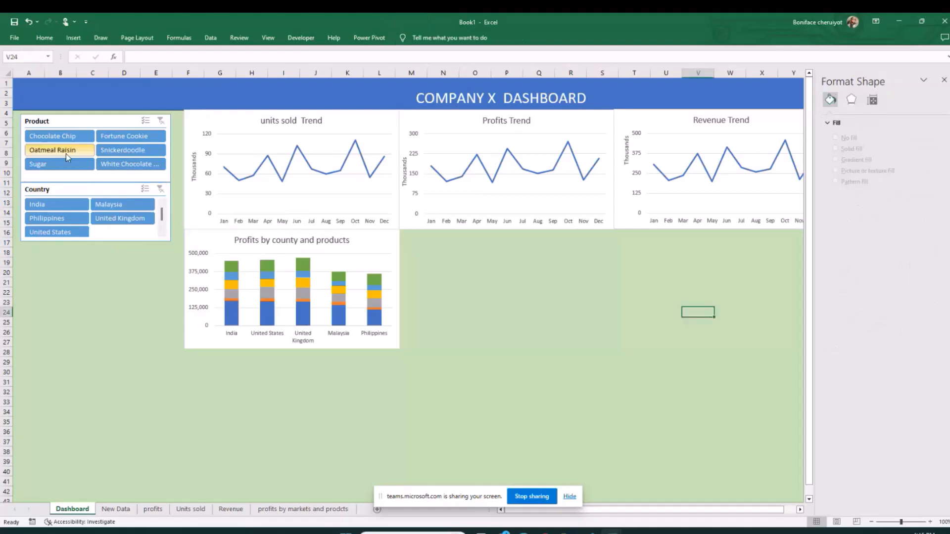
# Step: Nudge the Product slicer down to a vertical position of about 0.77" and open its size and position settings
pyautogui.moveTo(103, 130); pyautogui.dragTo(83, 123)
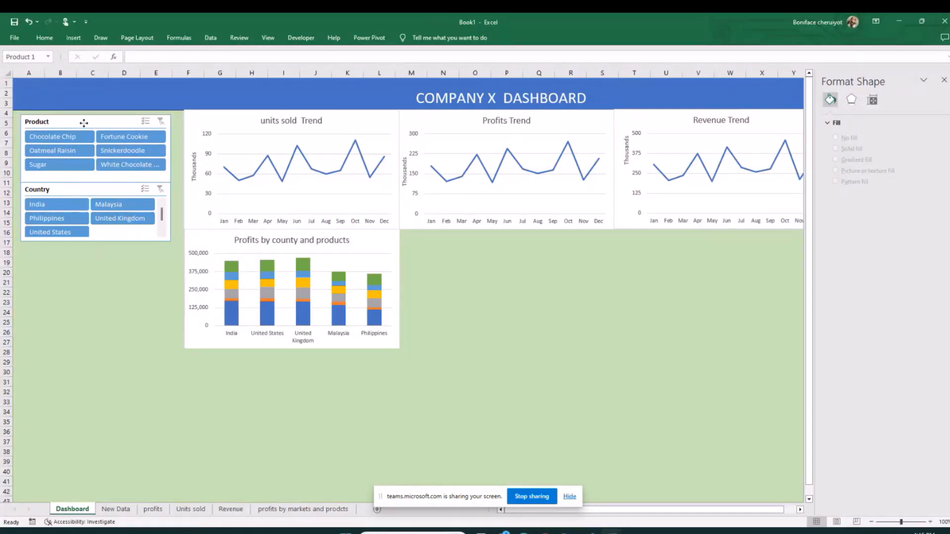
pyautogui.click(84, 122)
pyautogui.click(59, 283)
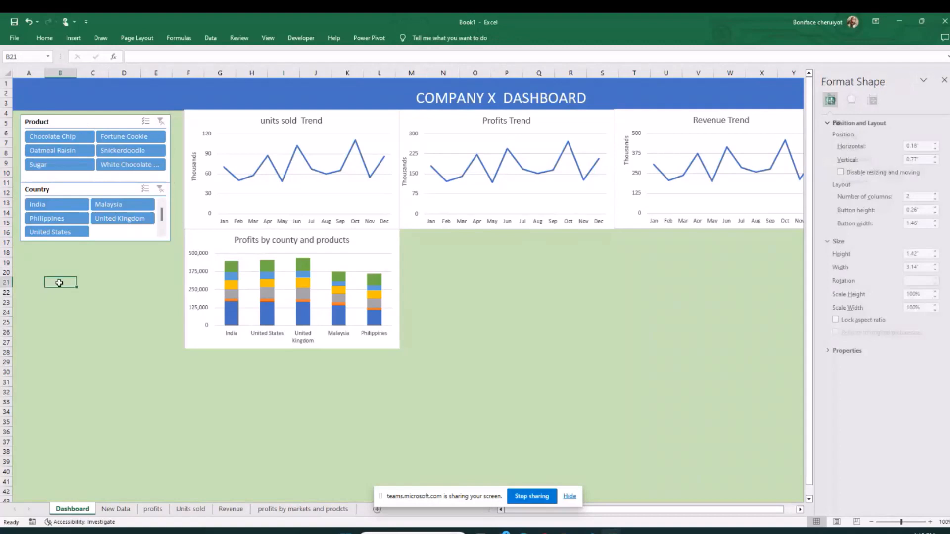
pyautogui.click(110, 119)
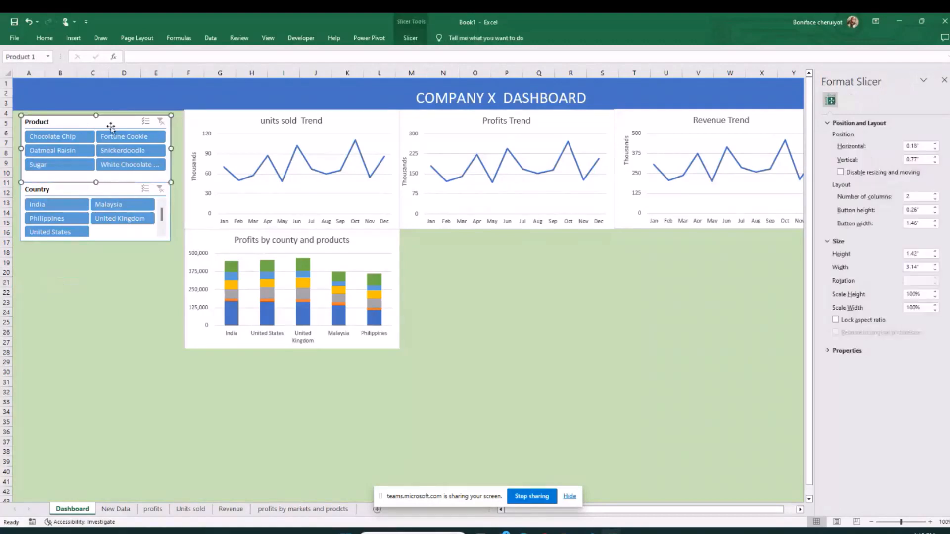
pyautogui.rightClick(111, 127)
pyautogui.click(135, 335)
pyautogui.click(791, 242)
# Step: Disable resizing and moving for the Country slicer, review its cell-placement properties, and close the formatting settings
pyautogui.rightClick(82, 188)
pyautogui.click(116, 399)
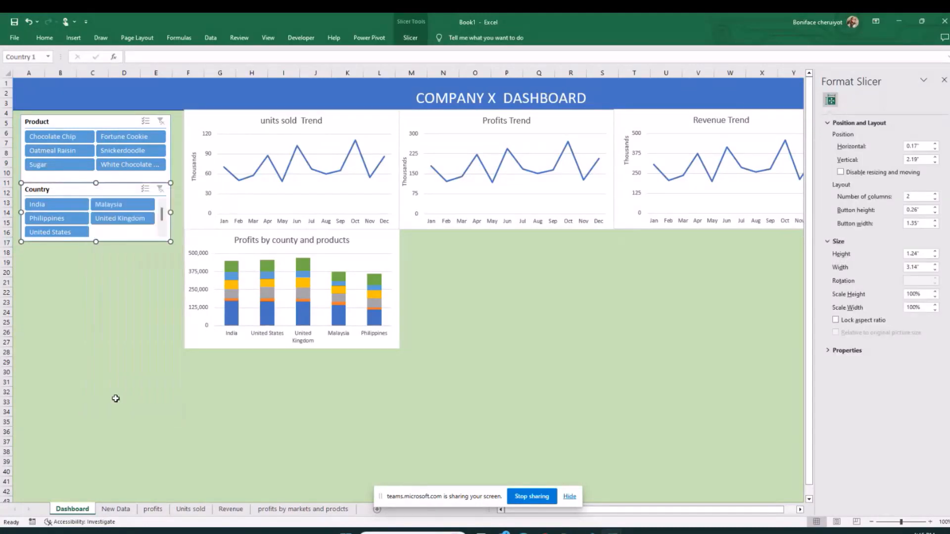
pyautogui.click(841, 172)
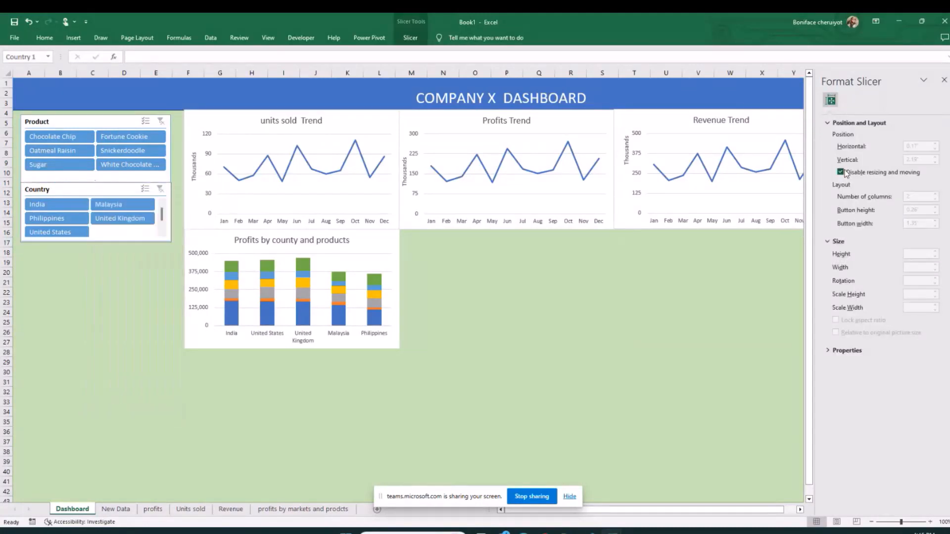
pyautogui.click(836, 123)
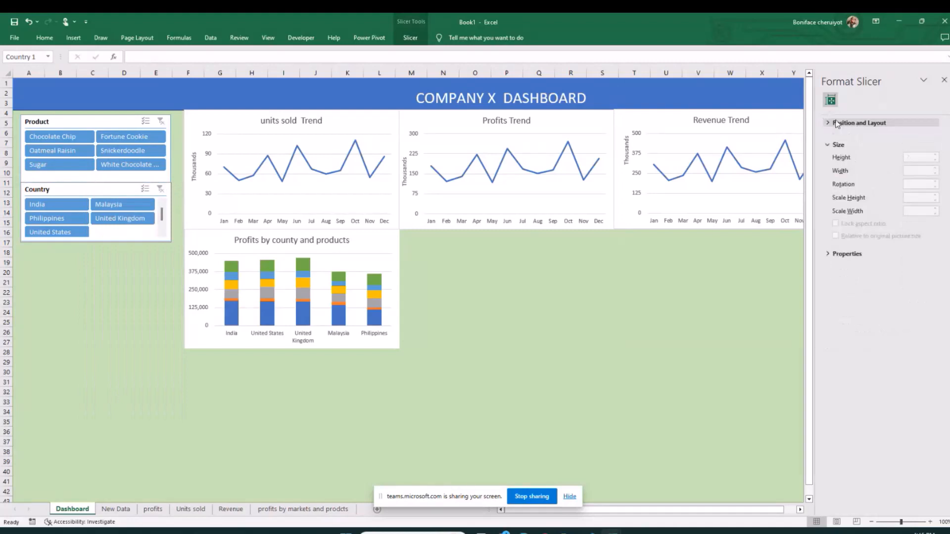
pyautogui.click(836, 123)
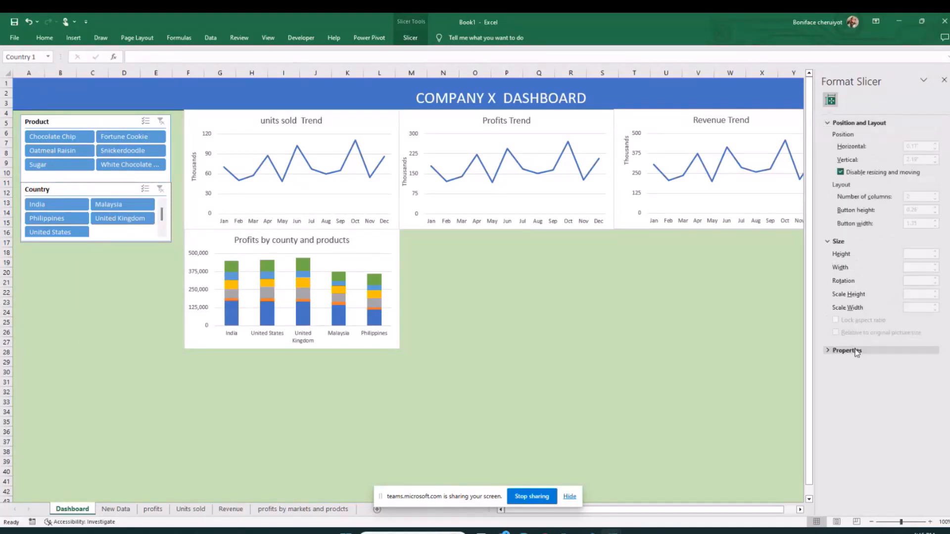
pyautogui.click(858, 351)
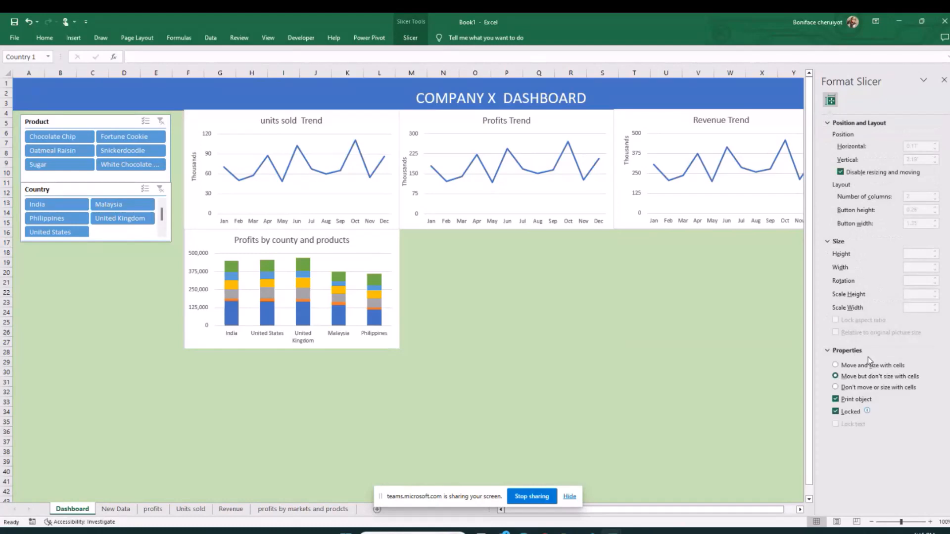
pyautogui.click(943, 80)
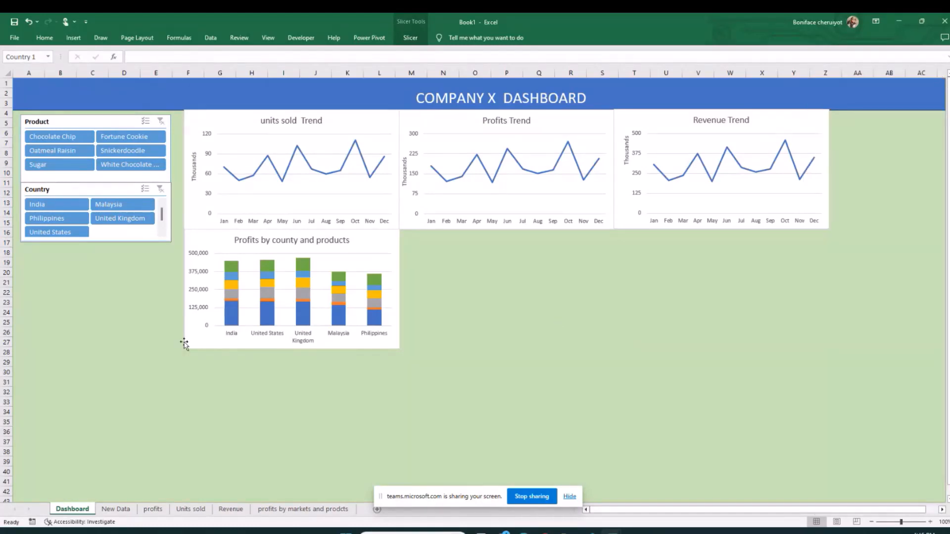
pyautogui.click(92, 312)
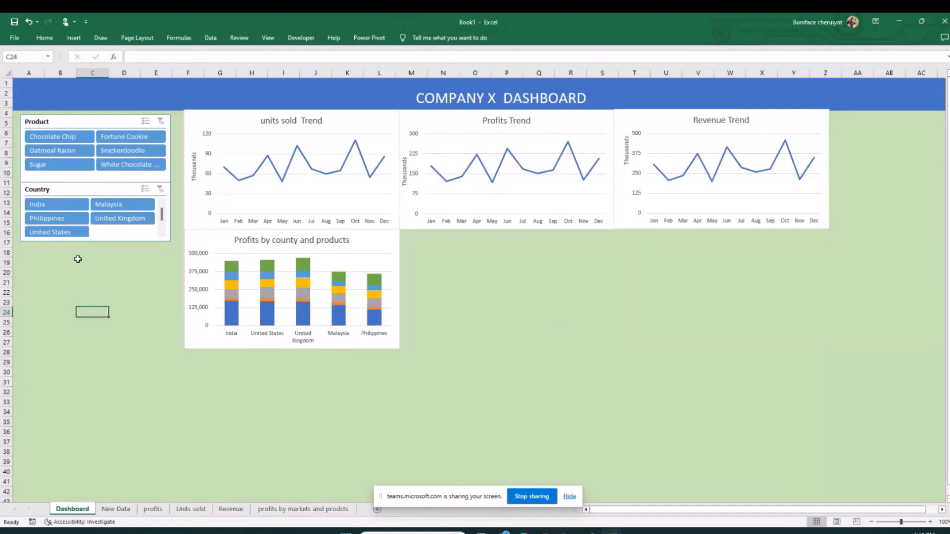
pyautogui.click(124, 292)
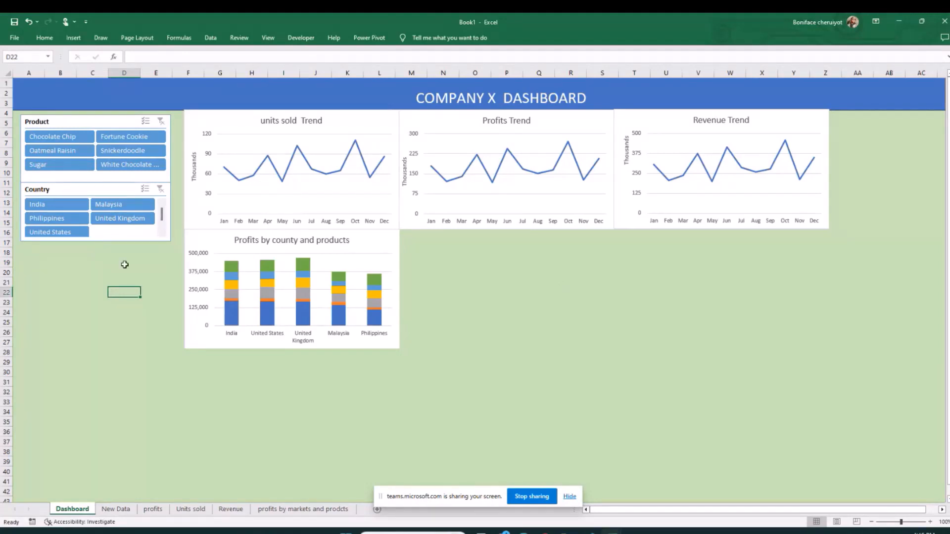
pyautogui.click(69, 290)
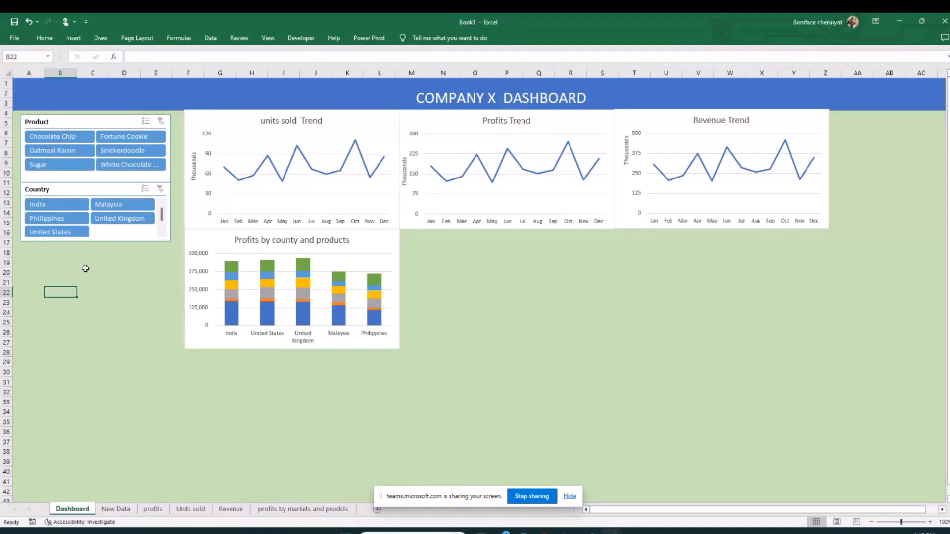
# Step: Insert a Date timeline for the monthly profit PivotTable on the profits sheet
pyautogui.click(115, 509)
pyautogui.click(153, 509)
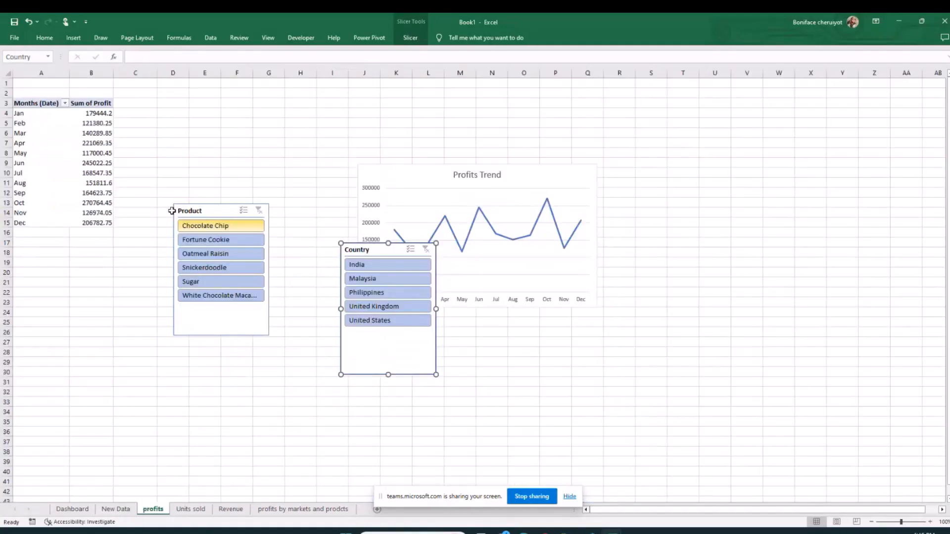
pyautogui.press('Escape')
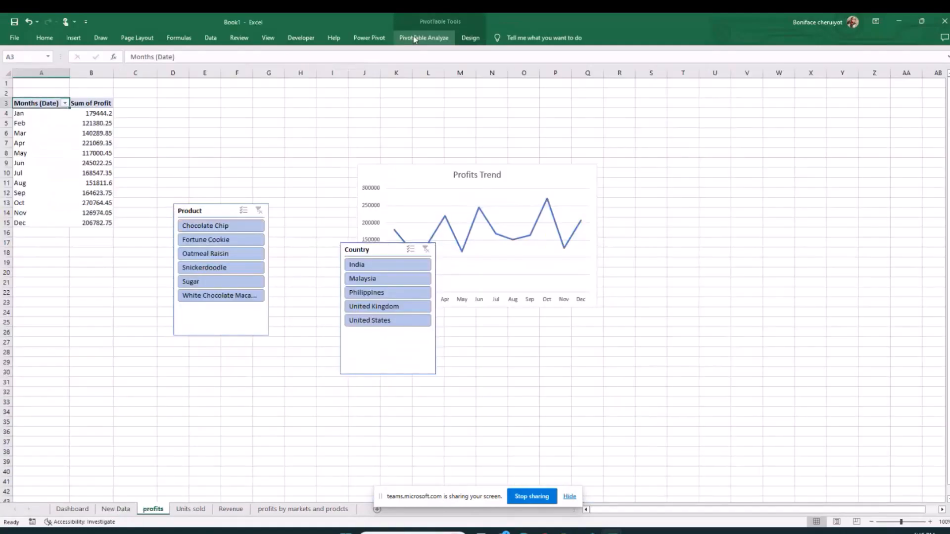
pyautogui.click(413, 38)
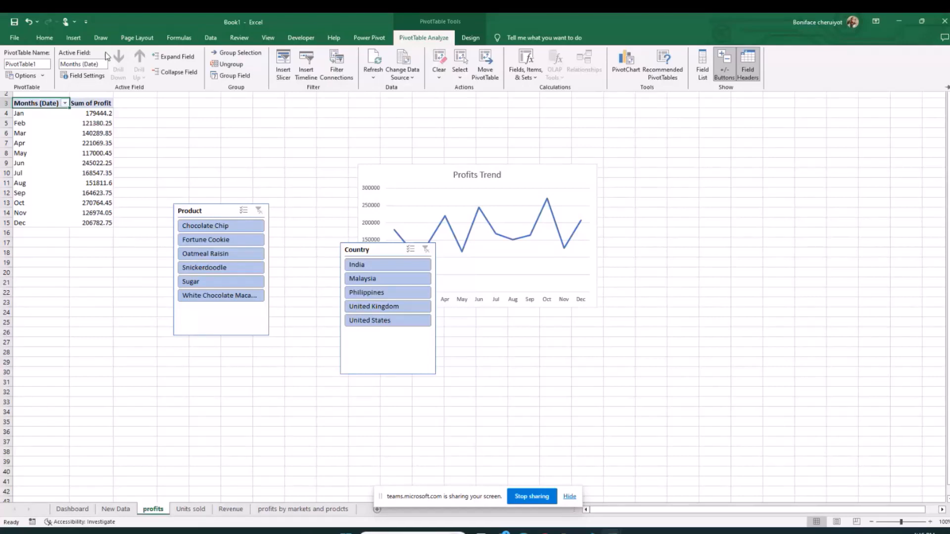
pyautogui.click(75, 39)
pyautogui.click(546, 63)
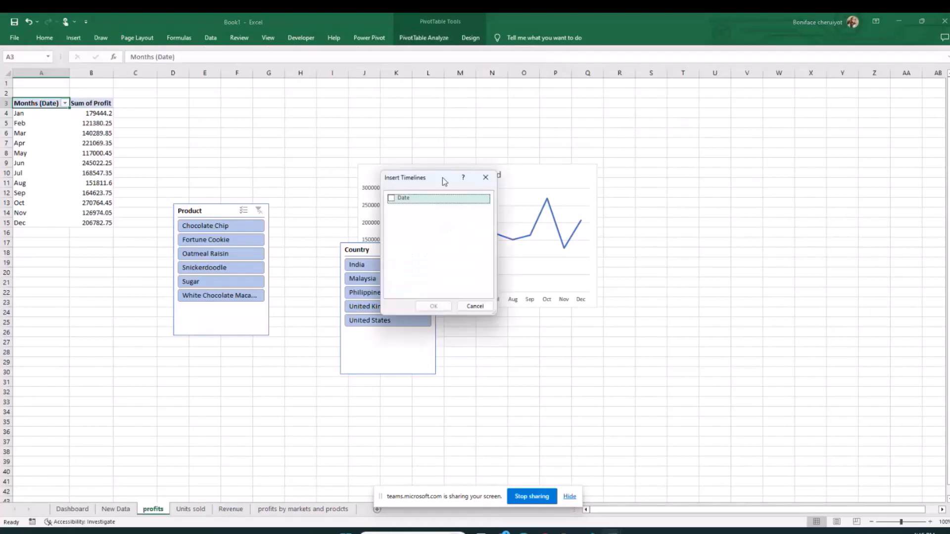
pyautogui.click(398, 202)
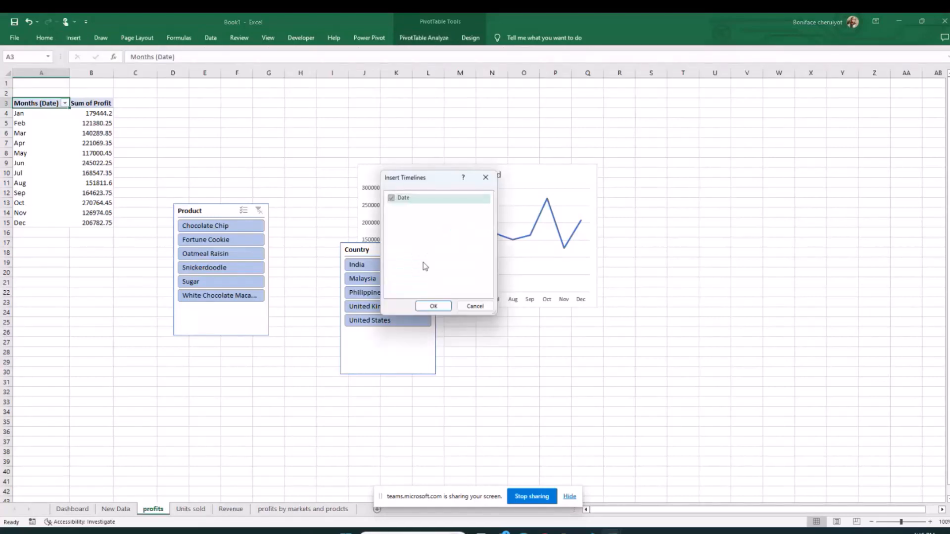
pyautogui.click(430, 306)
# Step: Reposition the Date timeline on the profits sheet, copy it, and paste it onto the Dashboard sheet near cell B22
pyautogui.moveTo(464, 272); pyautogui.dragTo(616, 316)
pyautogui.click(567, 363)
pyautogui.click(564, 363)
pyautogui.moveTo(585, 362); pyautogui.dragTo(612, 352)
pyautogui.moveTo(586, 305); pyautogui.dragTo(588, 307)
pyautogui.rightClick(587, 306)
pyautogui.press('Escape')
pyautogui.click(73, 509)
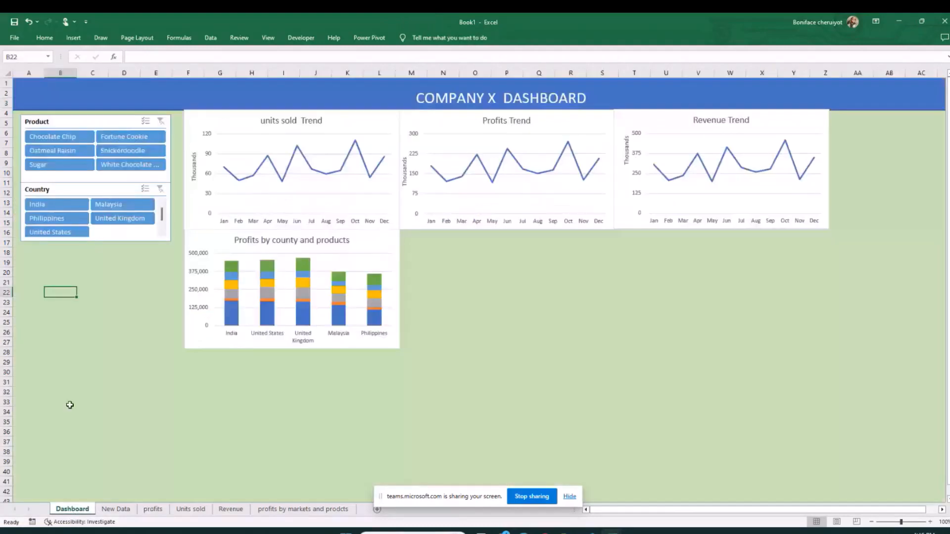
pyautogui.rightClick(61, 294)
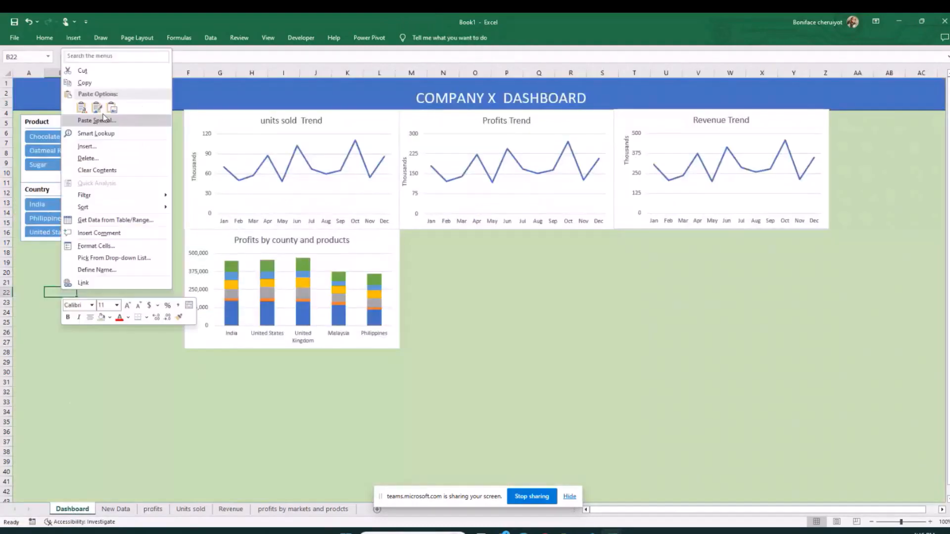
pyautogui.click(97, 107)
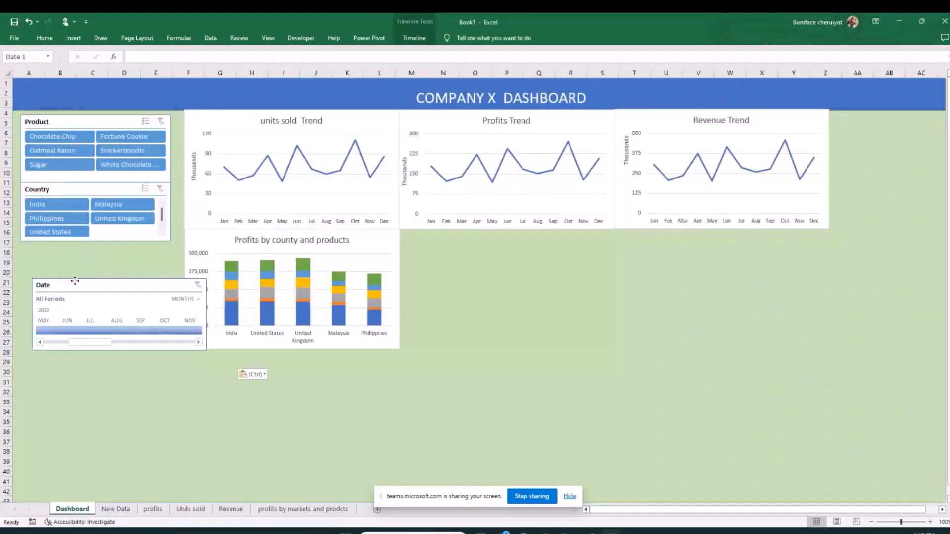
# Step: Narrow the Date timeline to about the slicers' width and place it directly below the Country slicer
pyautogui.moveTo(75, 281); pyautogui.dragTo(67, 257)
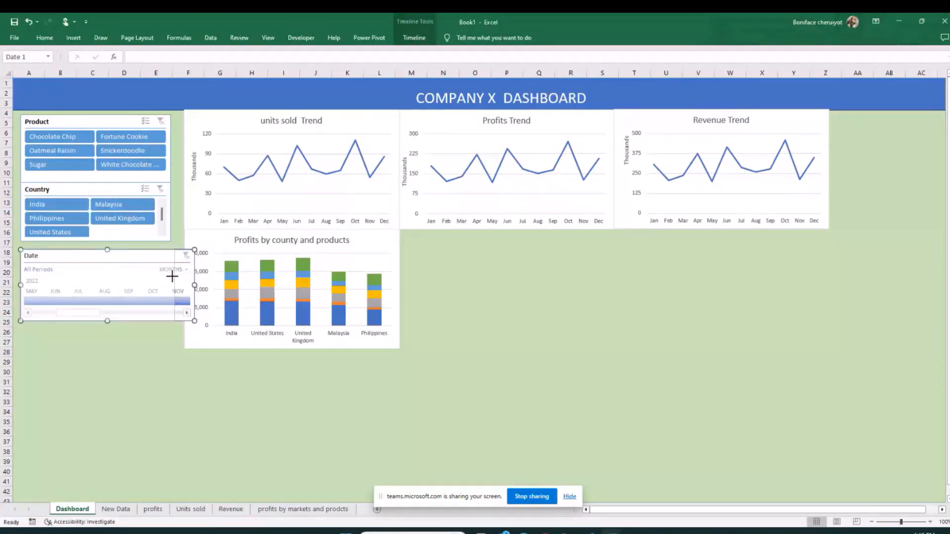
pyautogui.moveTo(172, 276); pyautogui.dragTo(171, 276)
pyautogui.moveTo(130, 255); pyautogui.dragTo(130, 248)
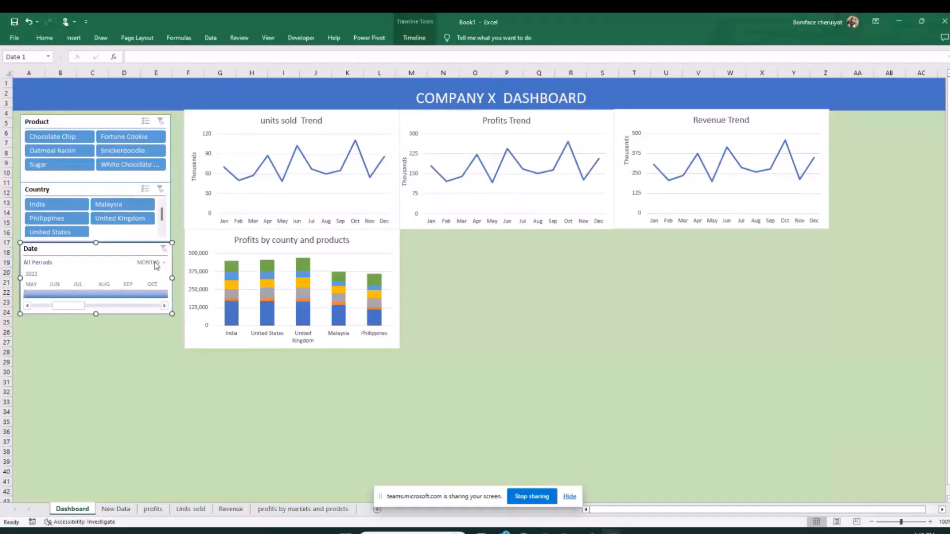
# Step: Try years as the Date timeline's time level and settle on quarters
pyautogui.click(157, 263)
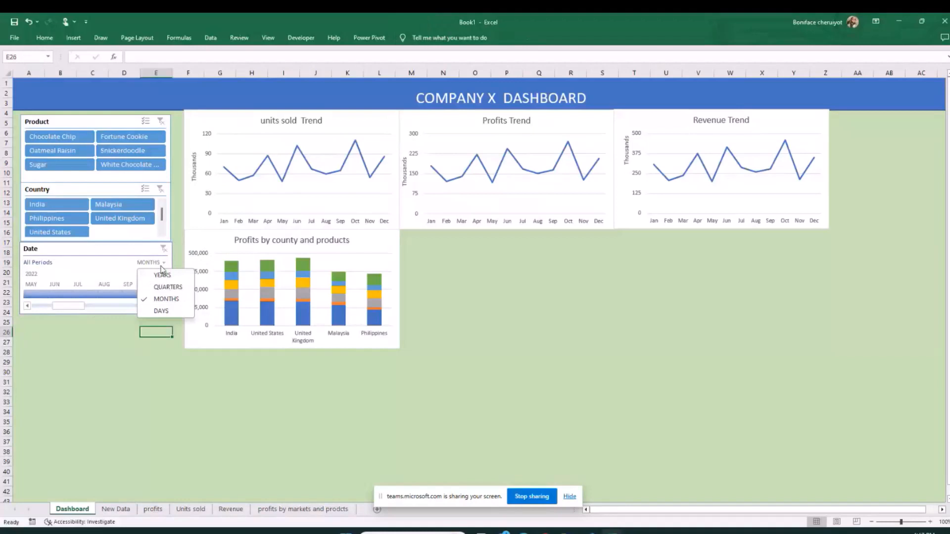
pyautogui.click(162, 274)
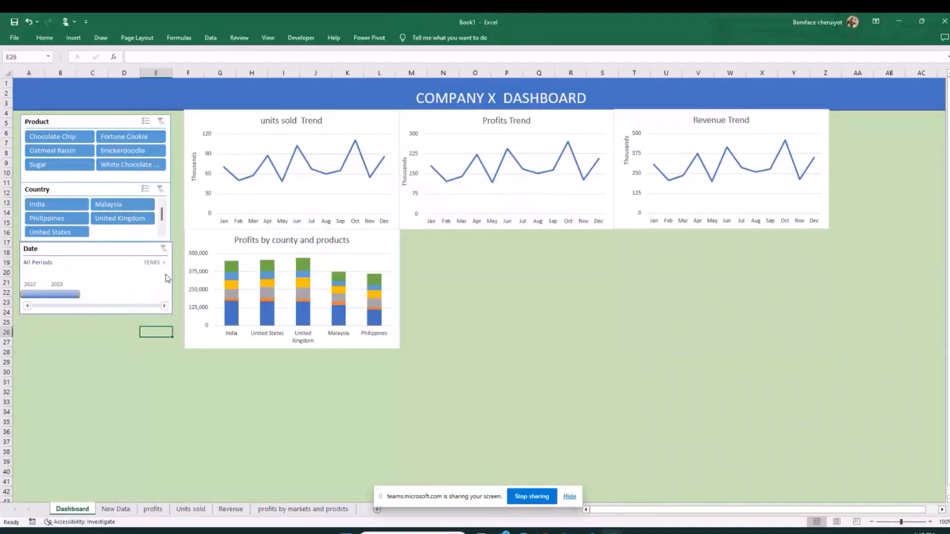
pyautogui.click(117, 342)
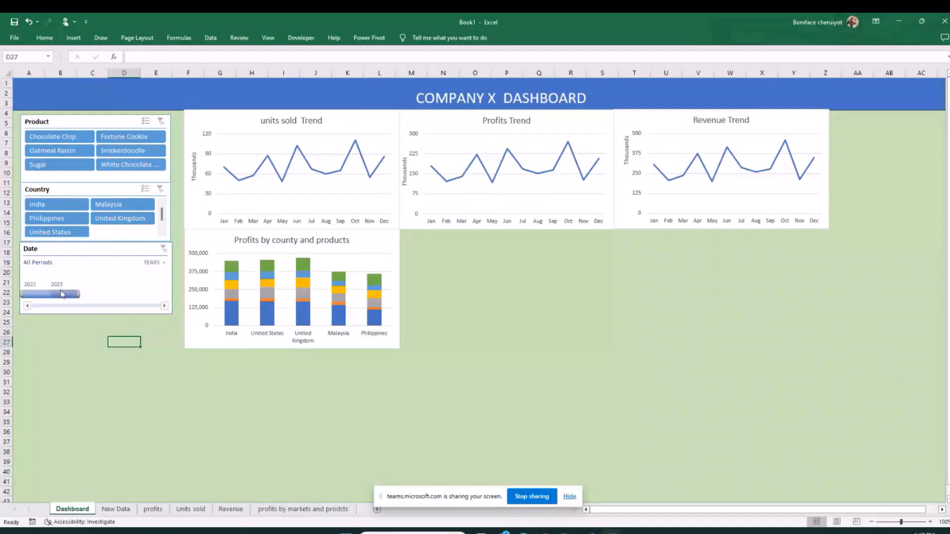
pyautogui.click(164, 264)
pyautogui.click(153, 280)
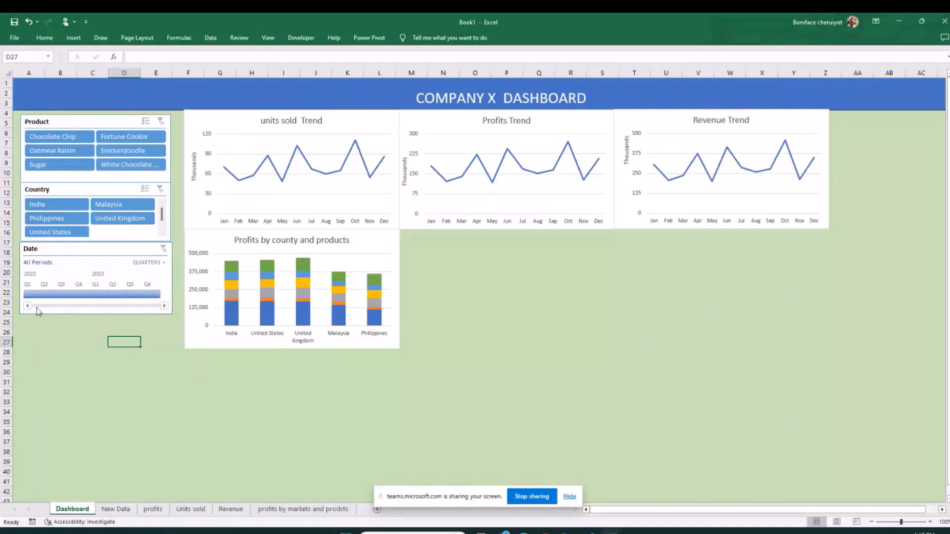
# Step: Test the Date timeline by filtering to Q3 2022 and Q1 2023, and clear its filter
pyautogui.click(49, 294)
pyautogui.click(69, 296)
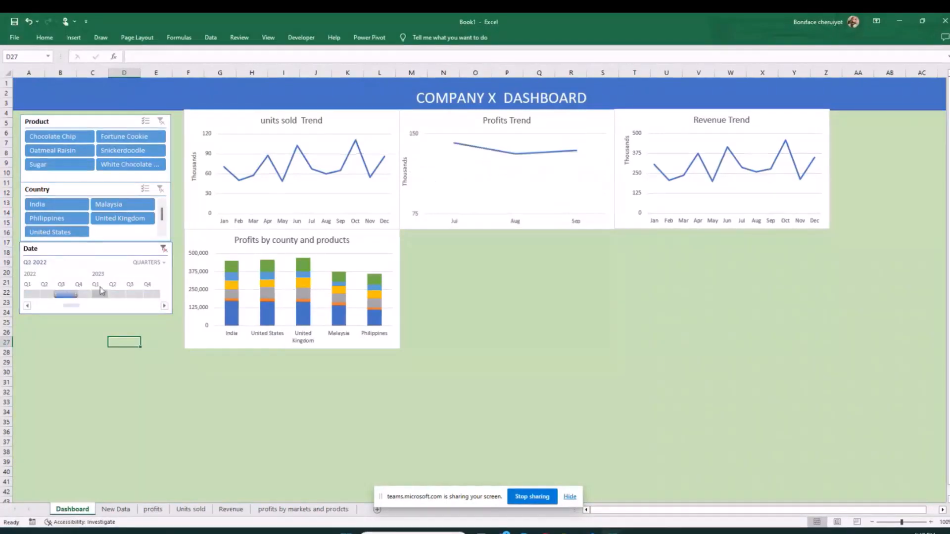
pyautogui.click(101, 293)
pyautogui.click(165, 250)
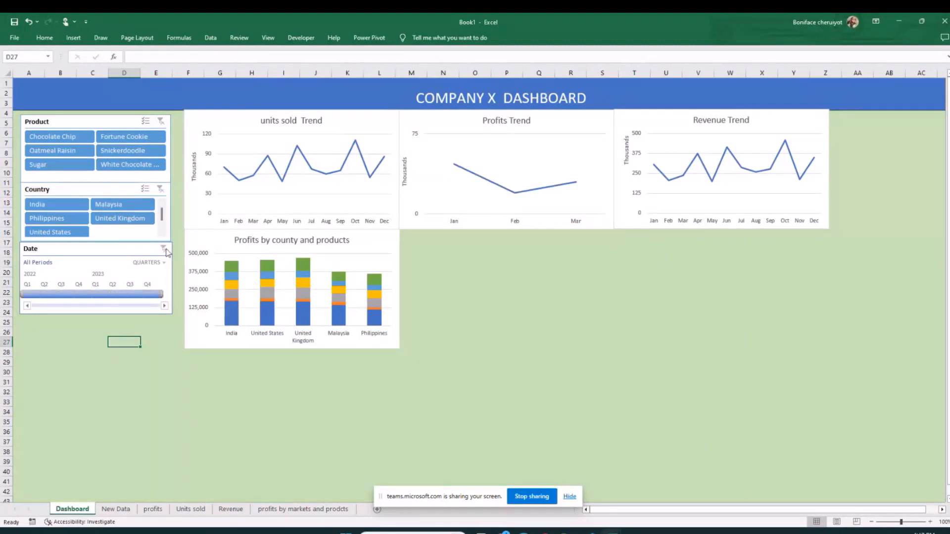
# Step: Show the Date timeline by years and apply the first light blue timeline style to it
pyautogui.click(164, 263)
pyautogui.click(156, 282)
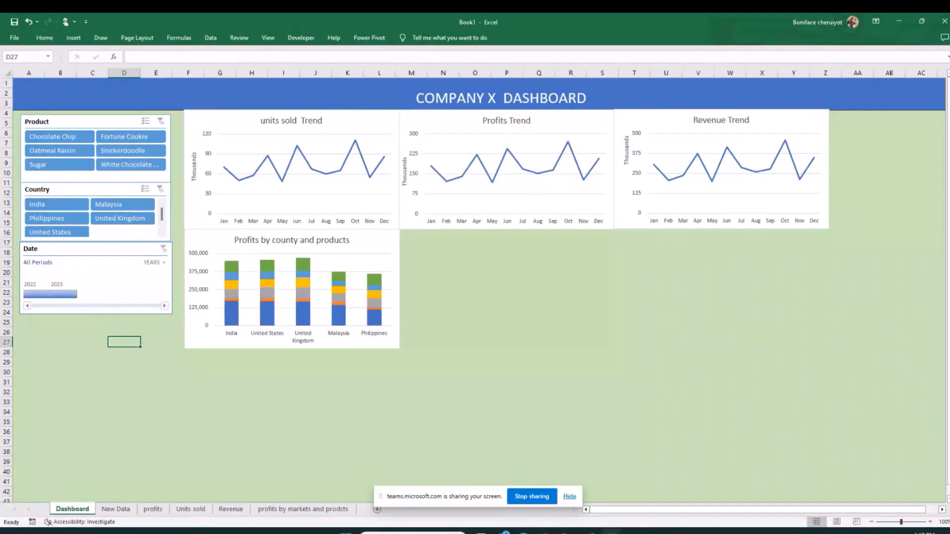
pyautogui.click(112, 250)
pyautogui.click(420, 41)
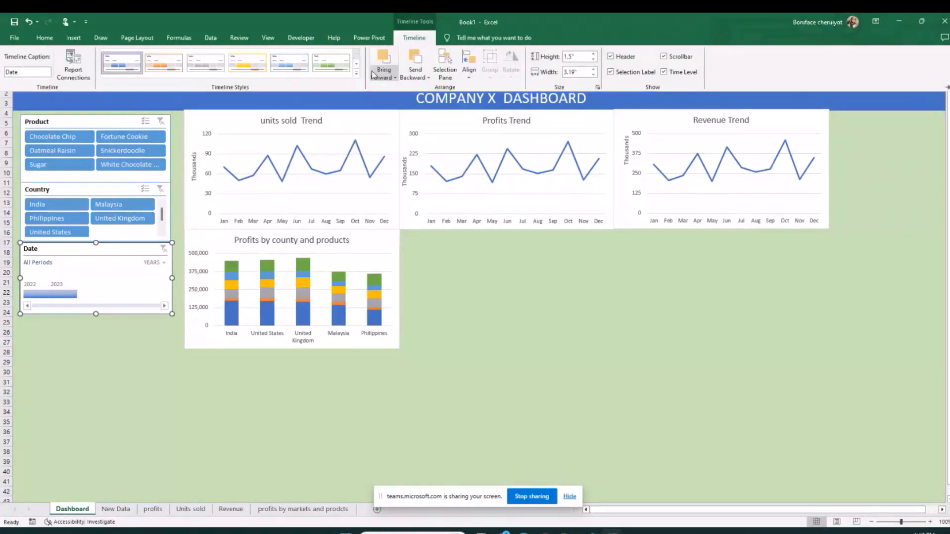
pyautogui.click(356, 73)
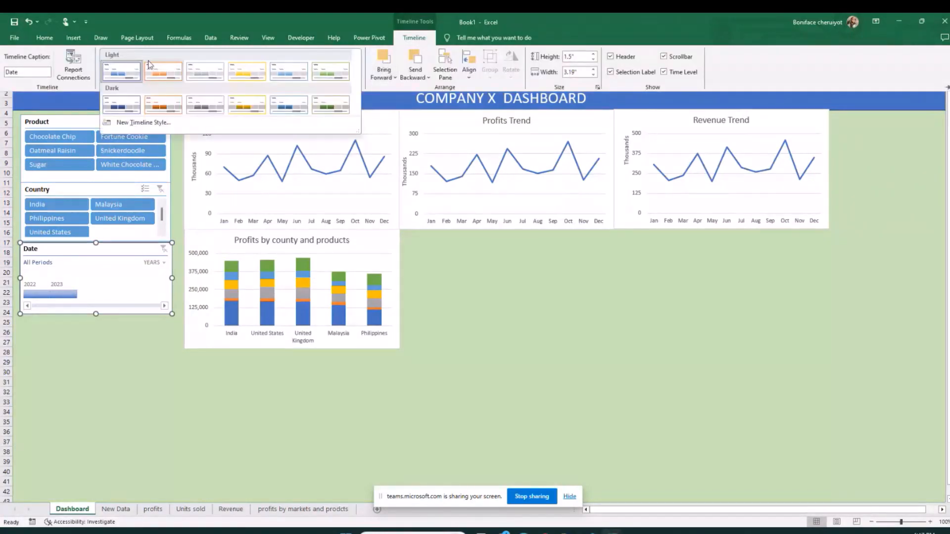
pyautogui.click(129, 75)
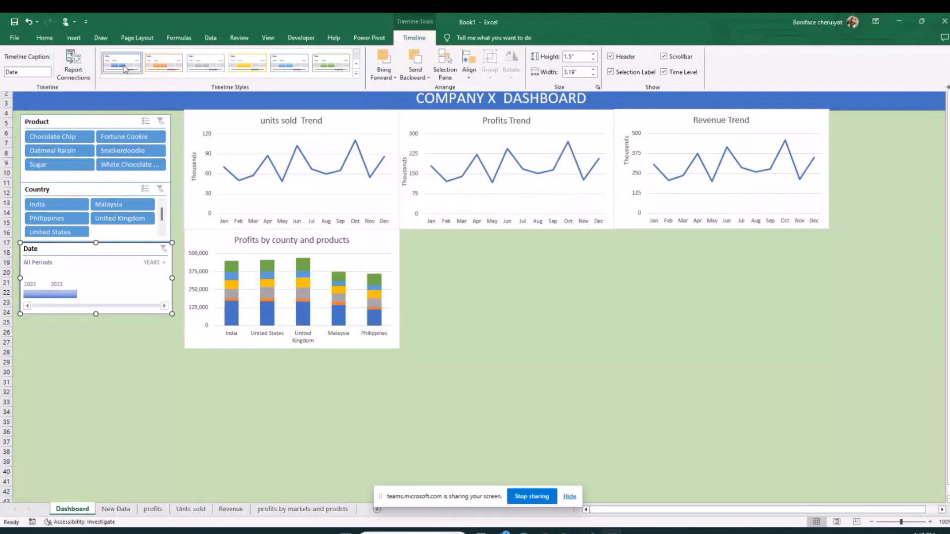
pyautogui.hotkey('ctrl', 'F1')
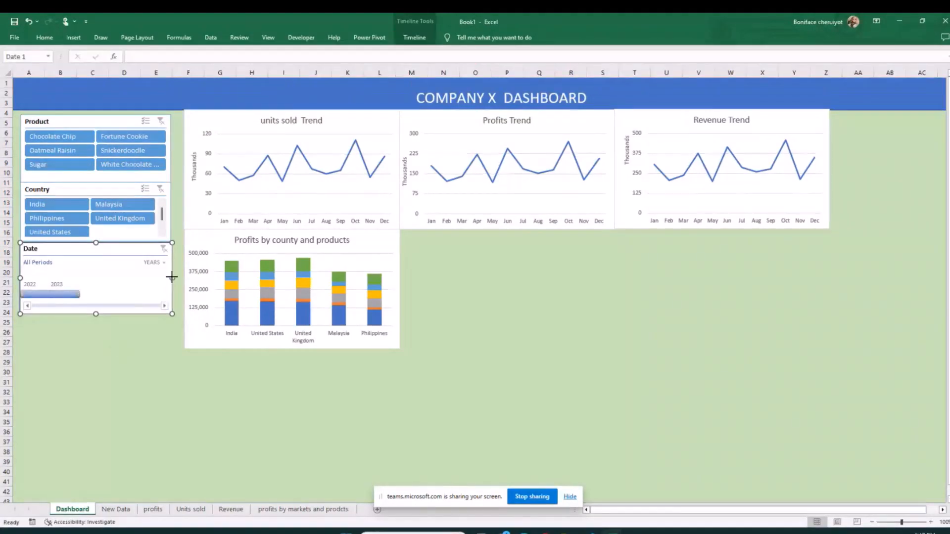
pyautogui.press('Escape')
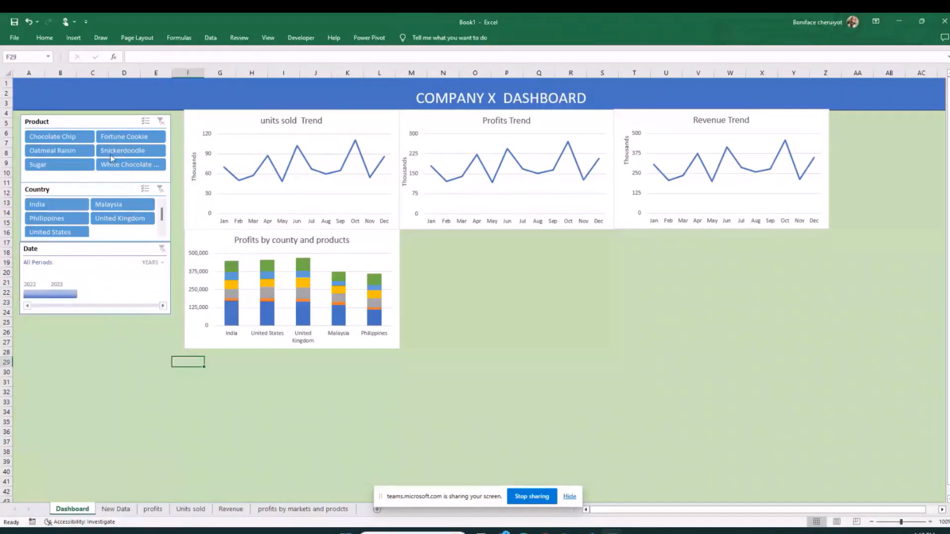
# Step: Connect the Product slicer to the pivot tables on the profits by markets and Revenue sheets as well as profits
pyautogui.click(83, 167)
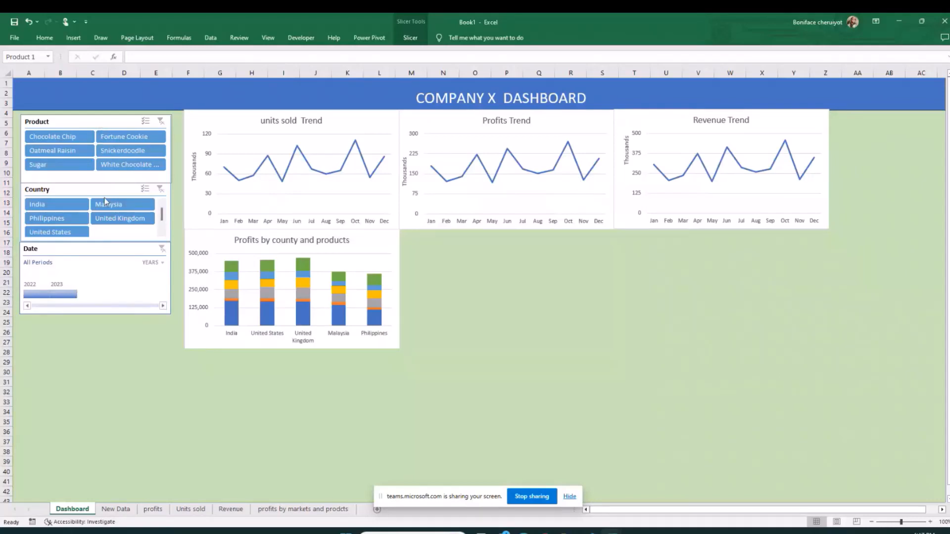
pyautogui.rightClick(77, 123)
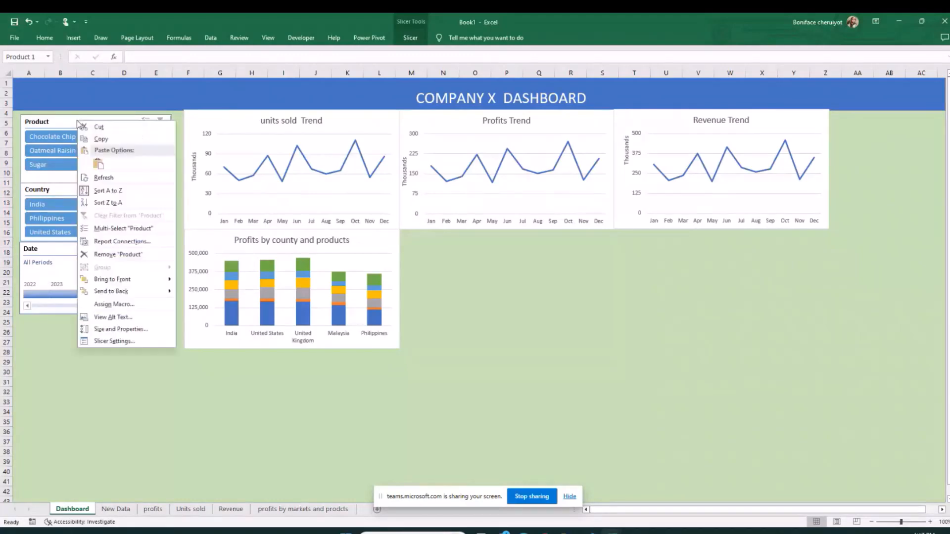
pyautogui.click(121, 246)
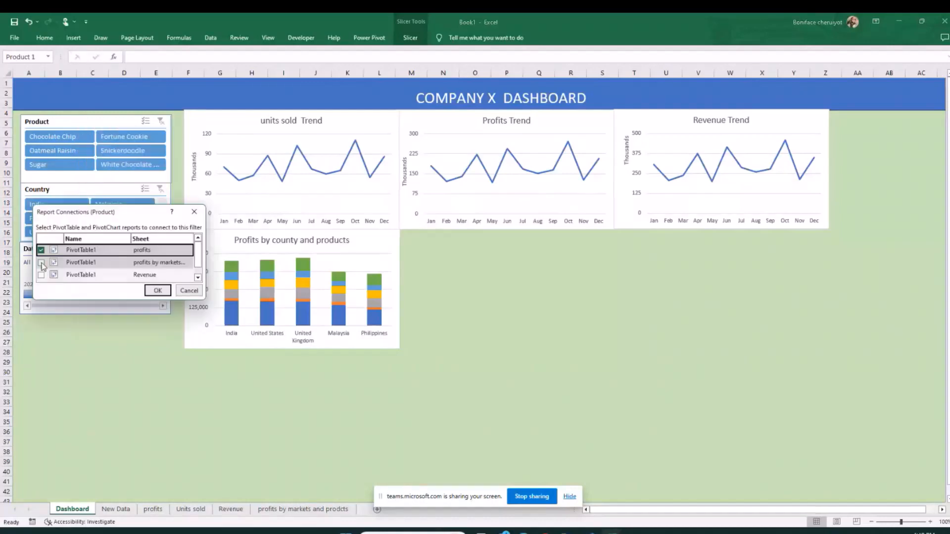
pyautogui.click(159, 291)
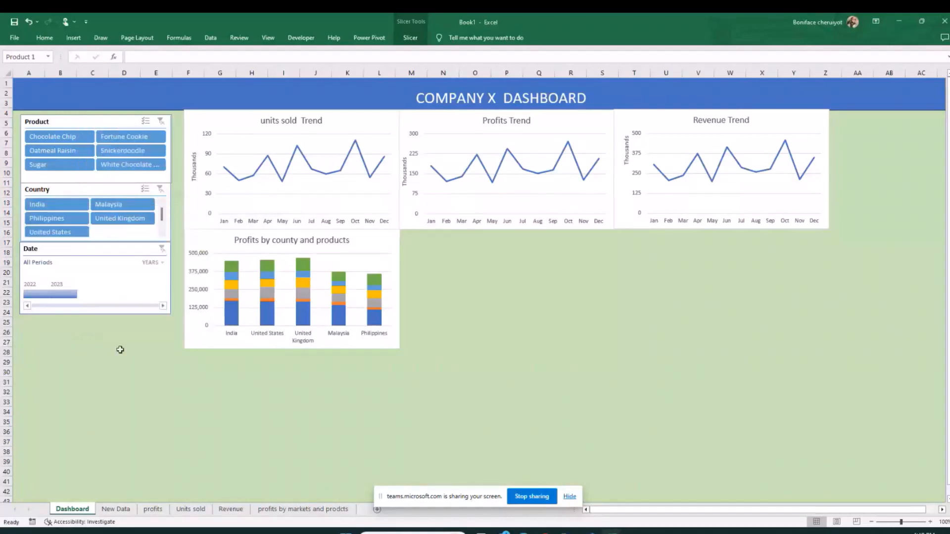
pyautogui.click(120, 350)
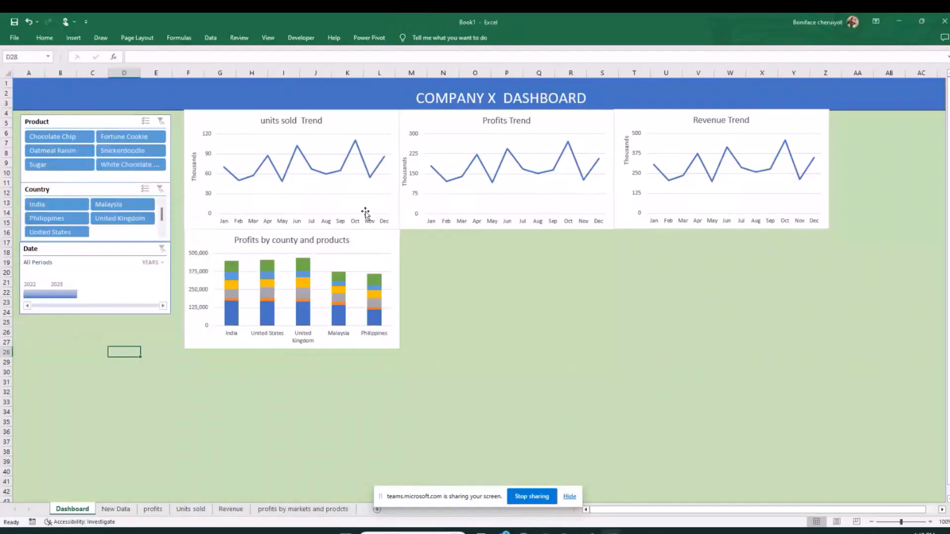
# Step: Test the Product slicer by filtering the charts to single products such as Oatmeal Raisin and Snickerdoodle, and clear its filter
pyautogui.click(123, 140)
pyautogui.click(76, 140)
pyautogui.click(67, 150)
pyautogui.click(128, 162)
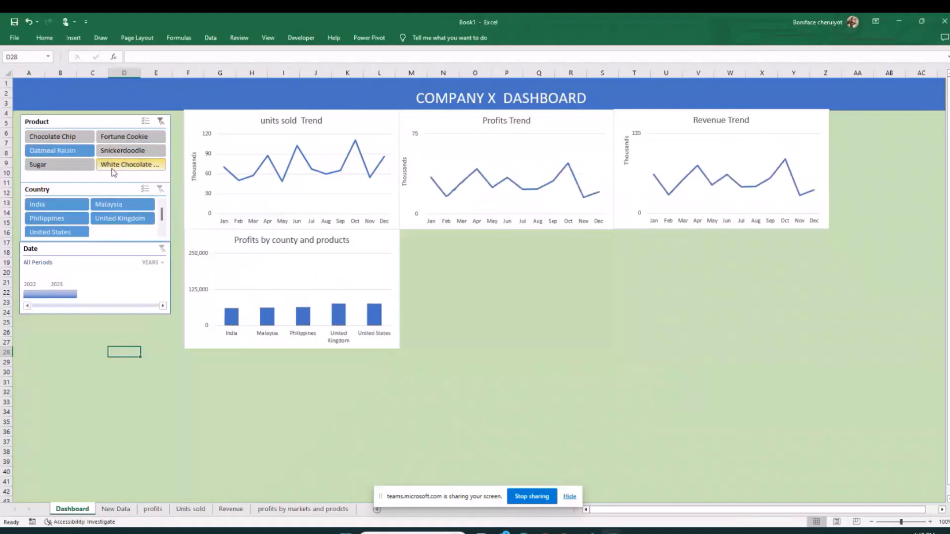
pyautogui.click(129, 149)
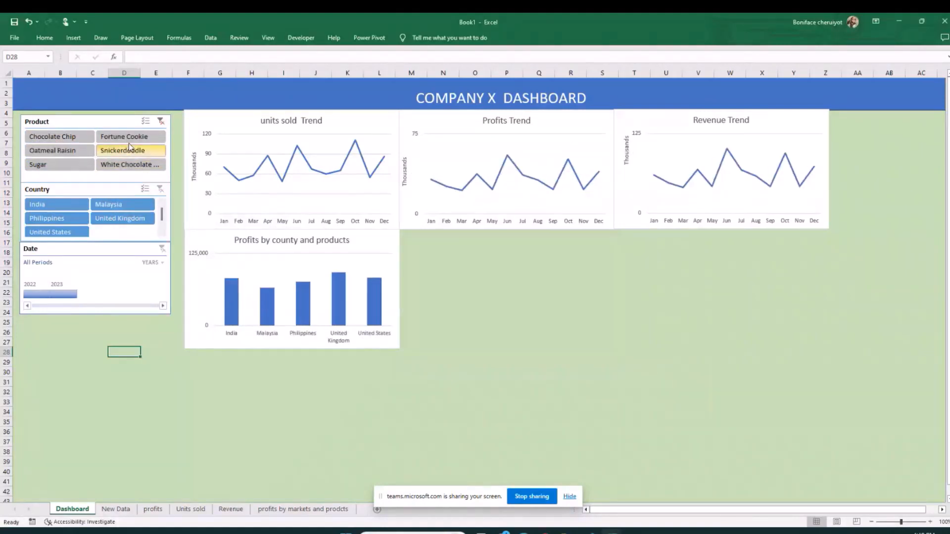
pyautogui.click(73, 149)
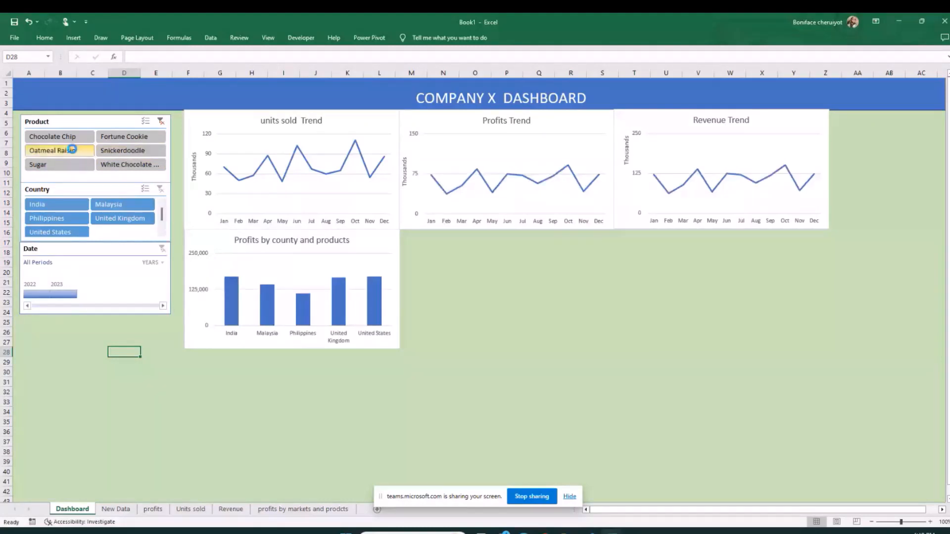
pyautogui.click(161, 121)
# Step: Connect the Country slicer and the Date timeline to the profits by markets and Revenue pivot tables too
pyautogui.click(90, 189)
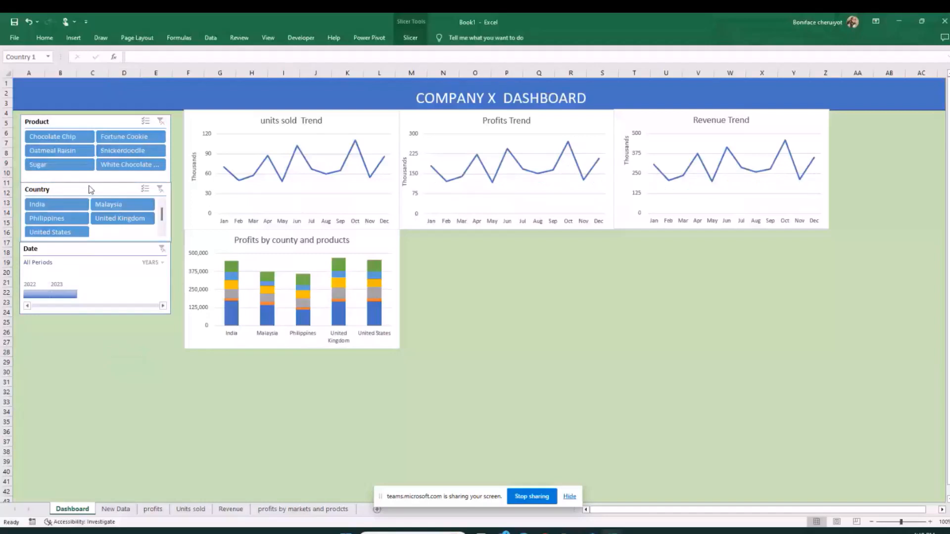
pyautogui.rightClick(91, 189)
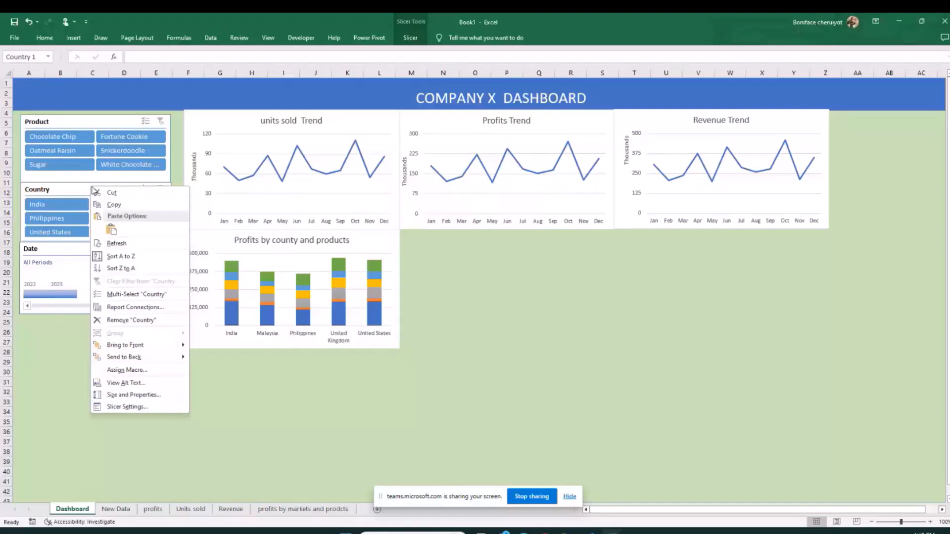
pyautogui.rightClick(103, 251)
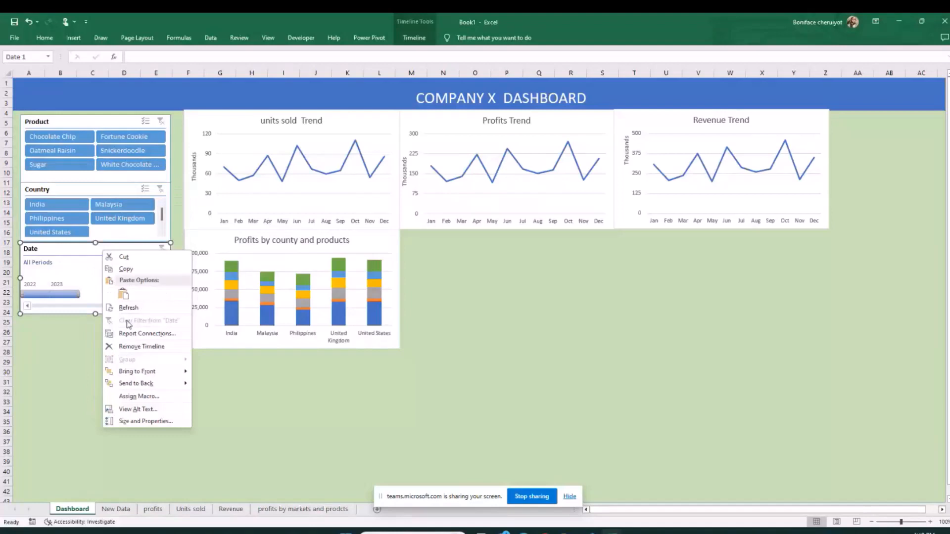
pyautogui.click(697, 282)
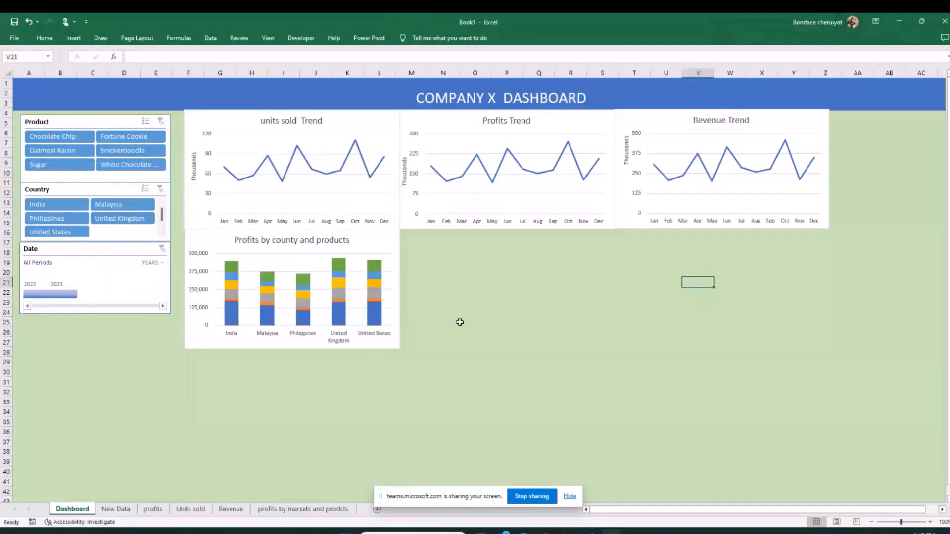
pyautogui.click(571, 302)
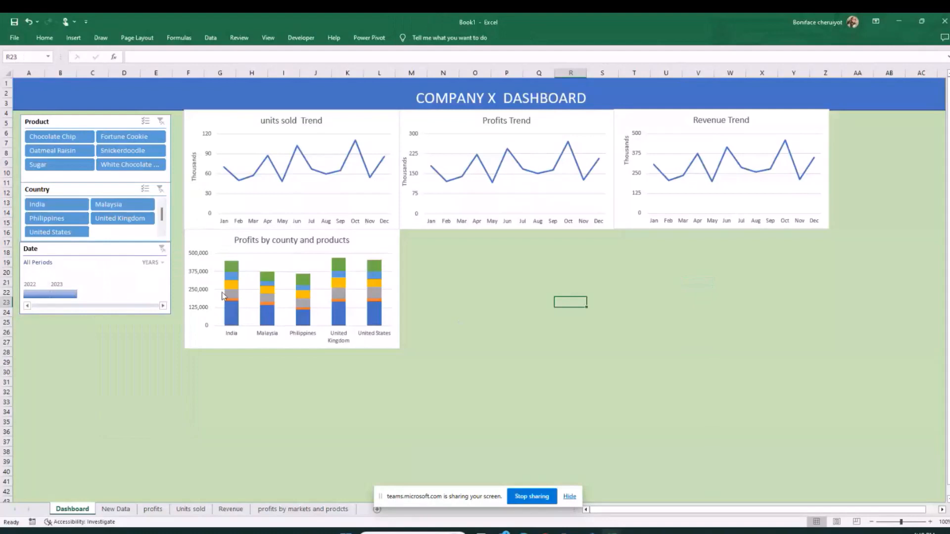
# Step: Filter the dashboard to 2023 and India, and examine individual data points in the product, units sold and profits charts
pyautogui.click(63, 294)
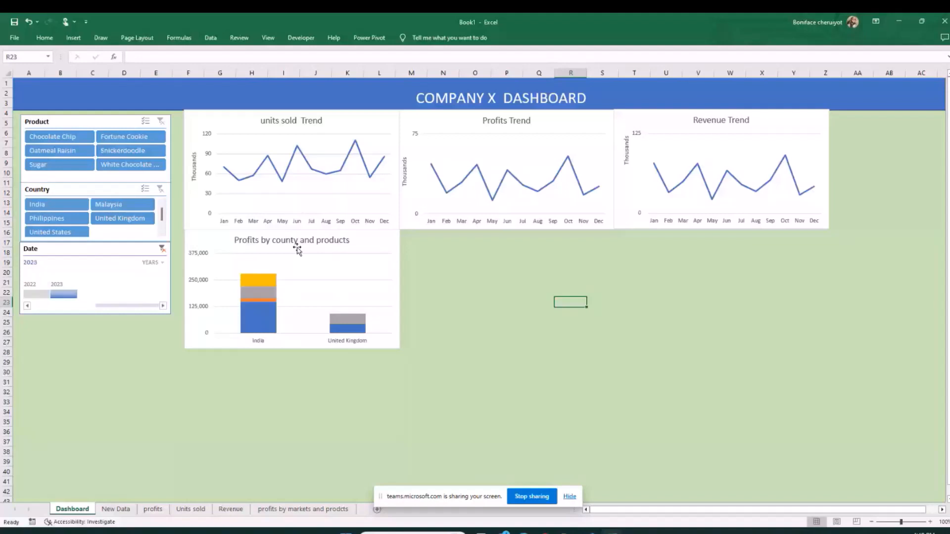
pyautogui.click(57, 204)
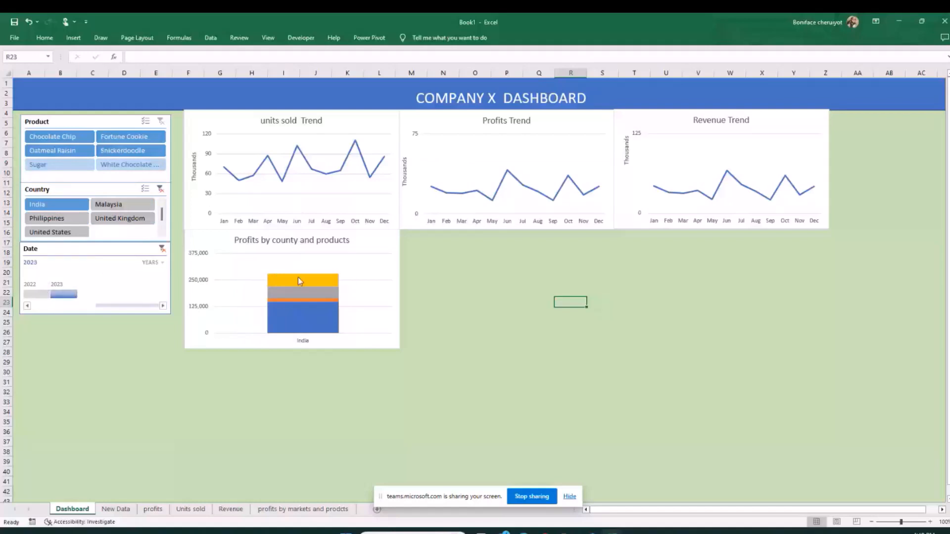
pyautogui.moveTo(299, 281)
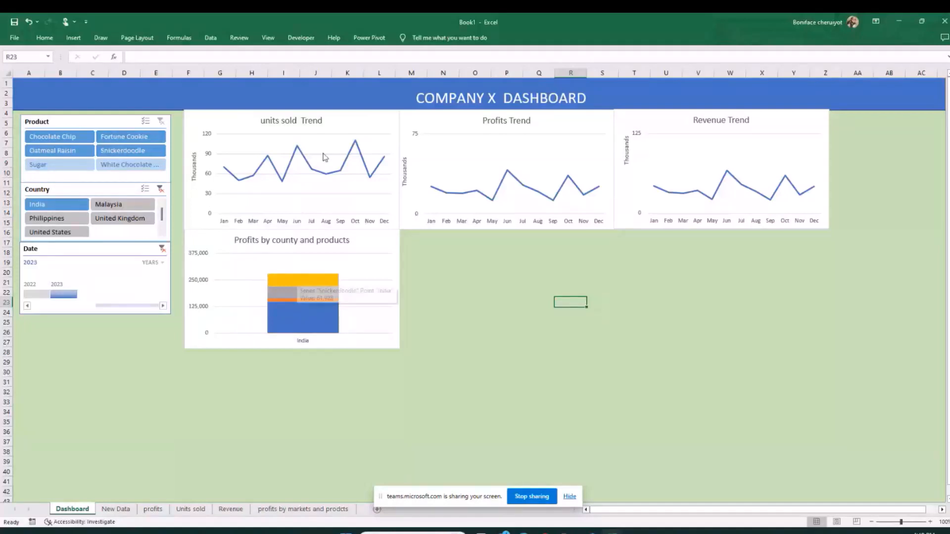
pyautogui.moveTo(355, 143)
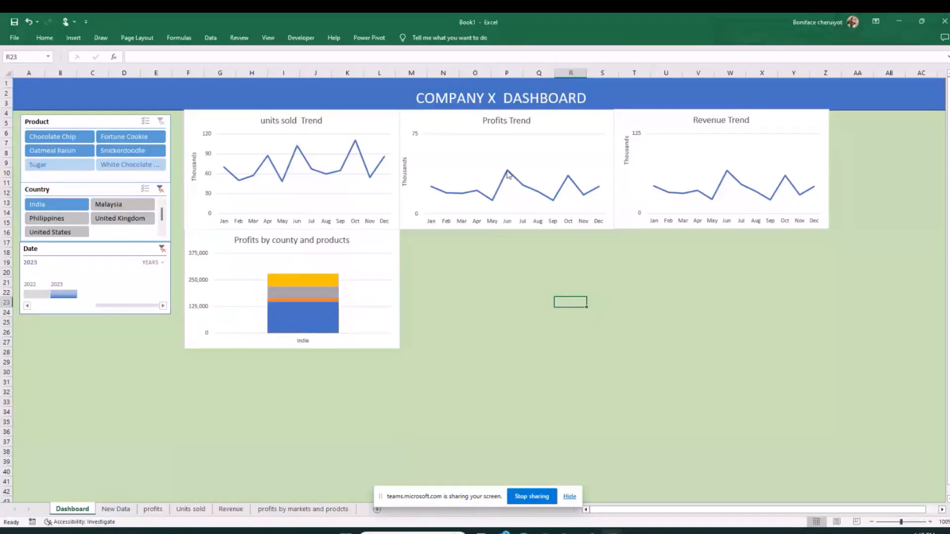
pyautogui.moveTo(507, 172)
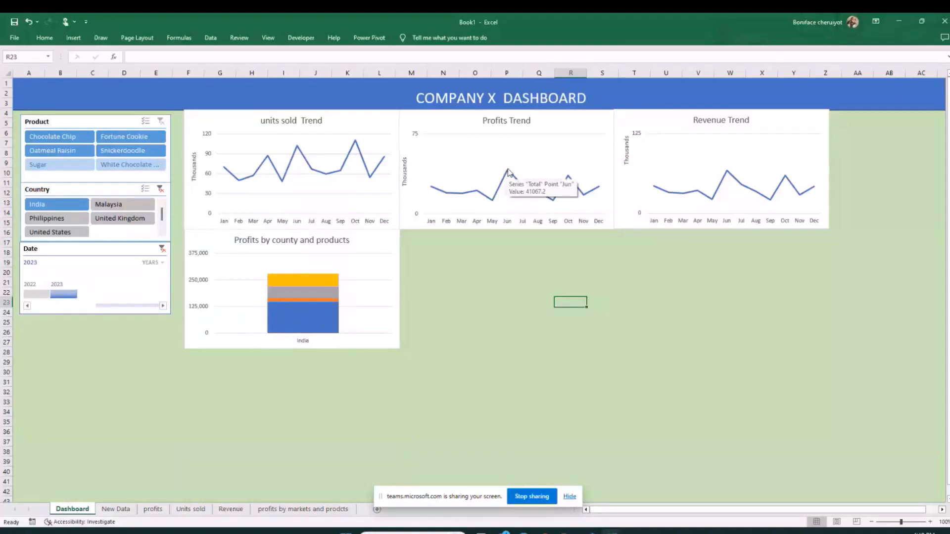
# Step: Filter the dashboard by Malaysia and United Kingdom in turn, and clear the Country and Date filters
pyautogui.click(120, 205)
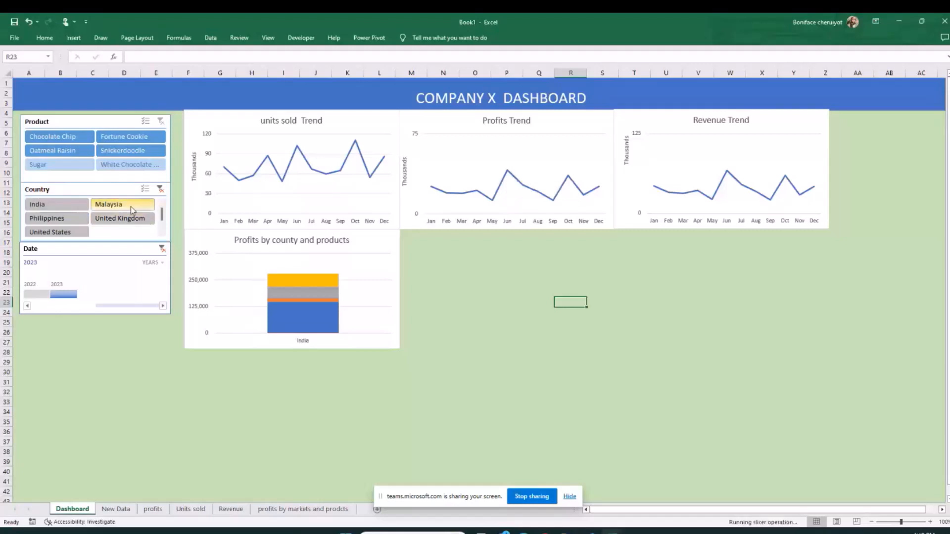
pyautogui.click(130, 219)
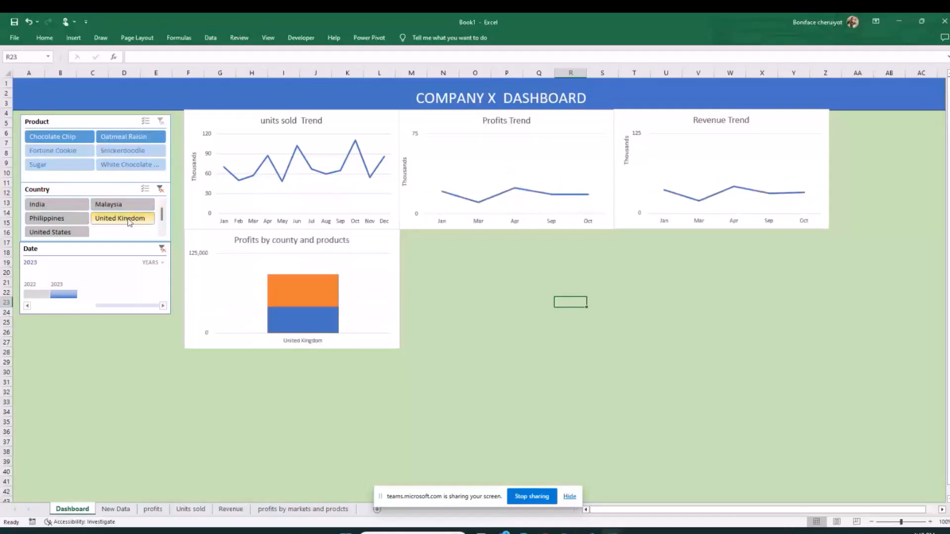
pyautogui.click(161, 189)
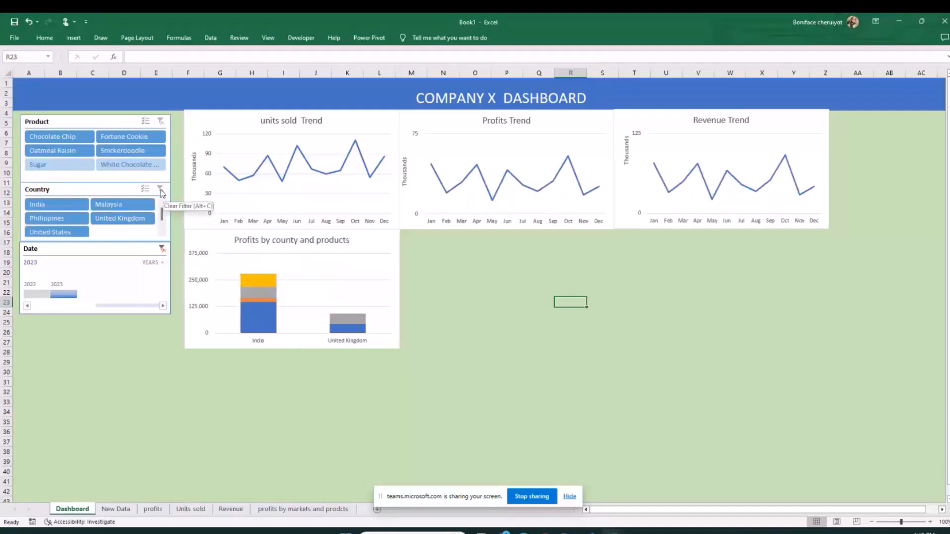
pyautogui.click(161, 247)
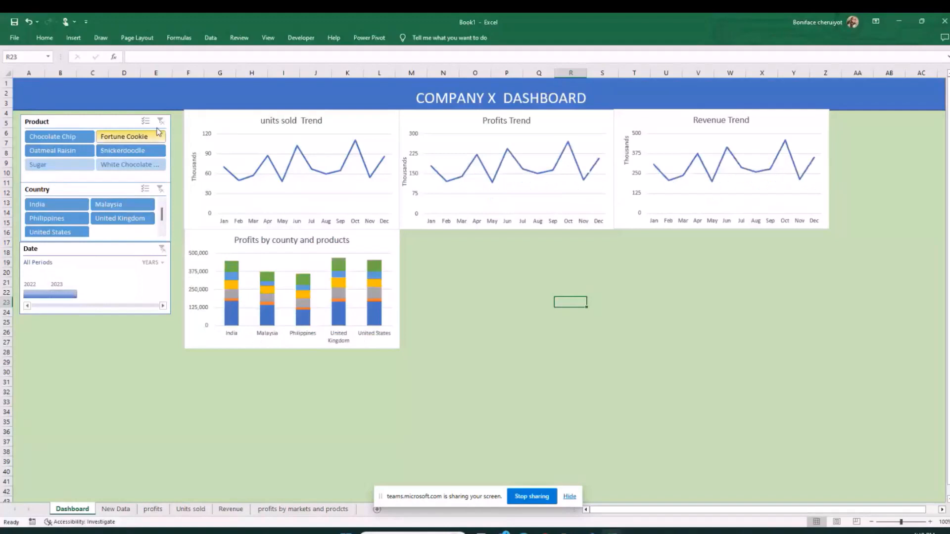
pyautogui.click(158, 130)
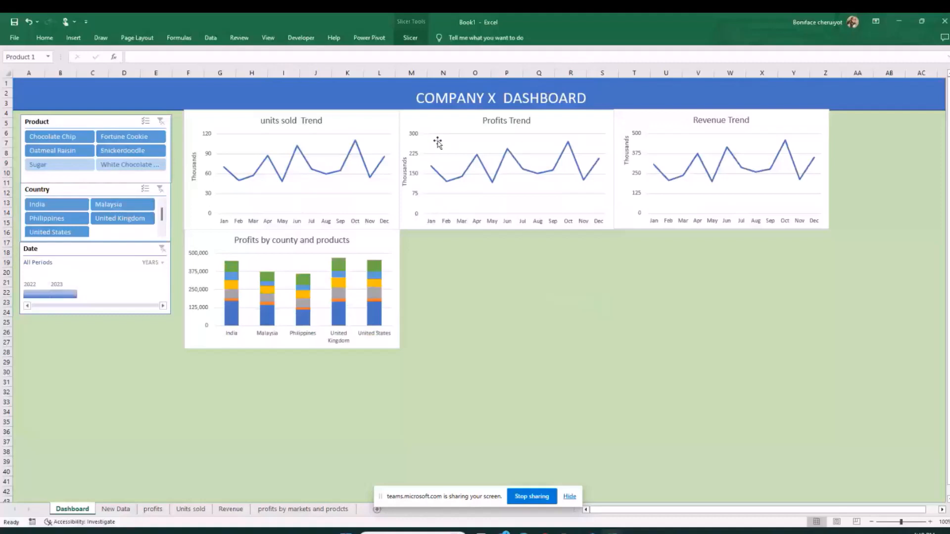
pyautogui.click(539, 271)
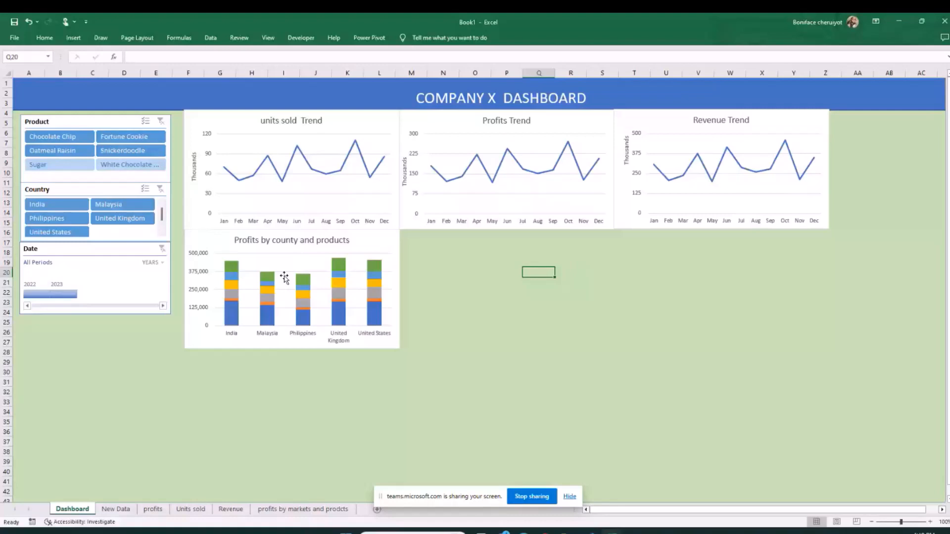
pyautogui.click(297, 383)
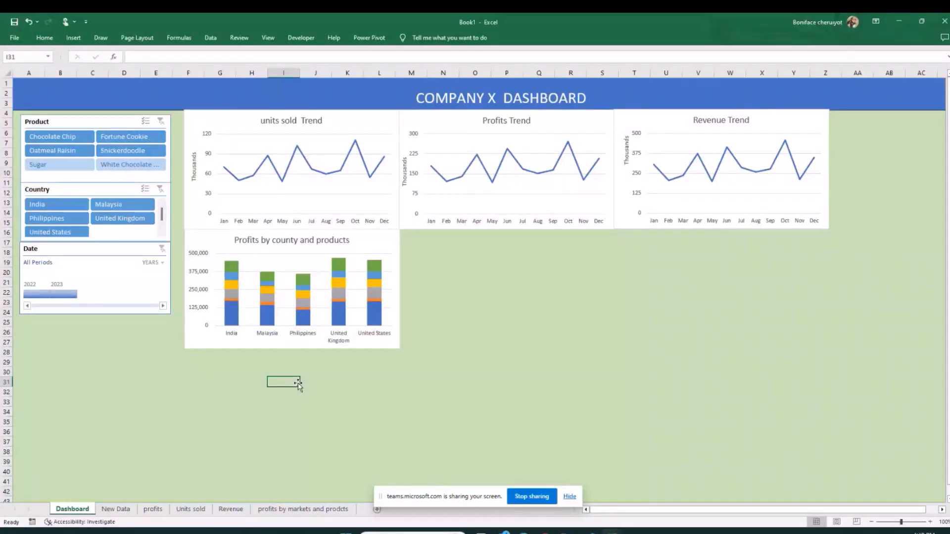
pyautogui.click(74, 381)
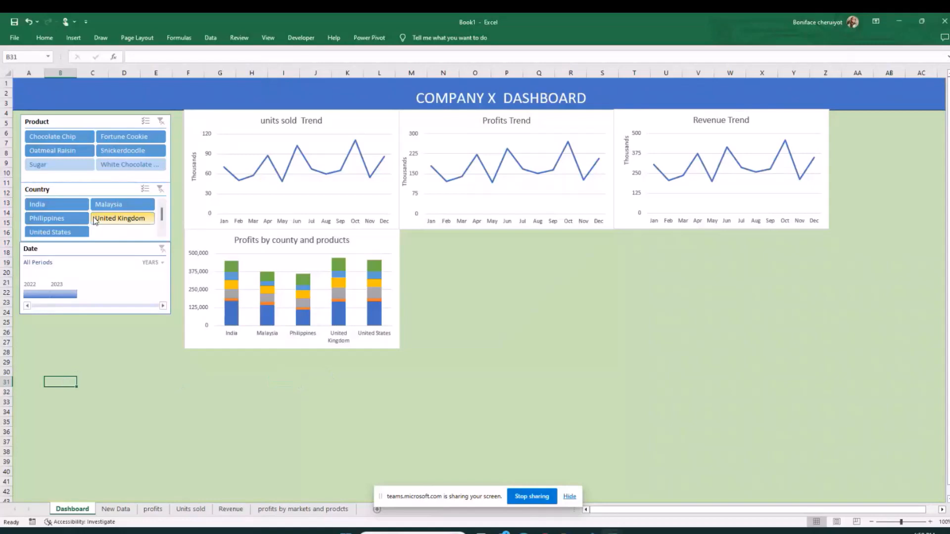
pyautogui.click(157, 381)
pyautogui.click(222, 401)
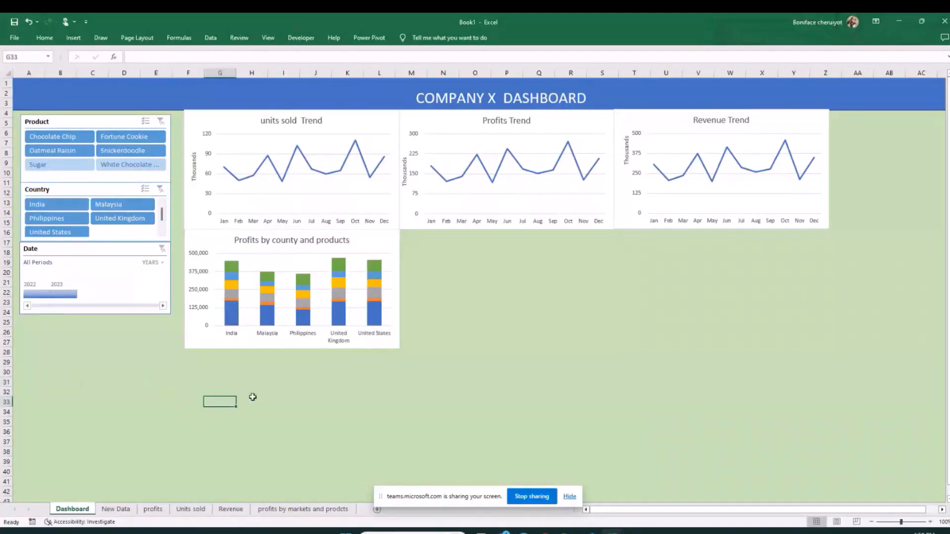
pyautogui.click(611, 305)
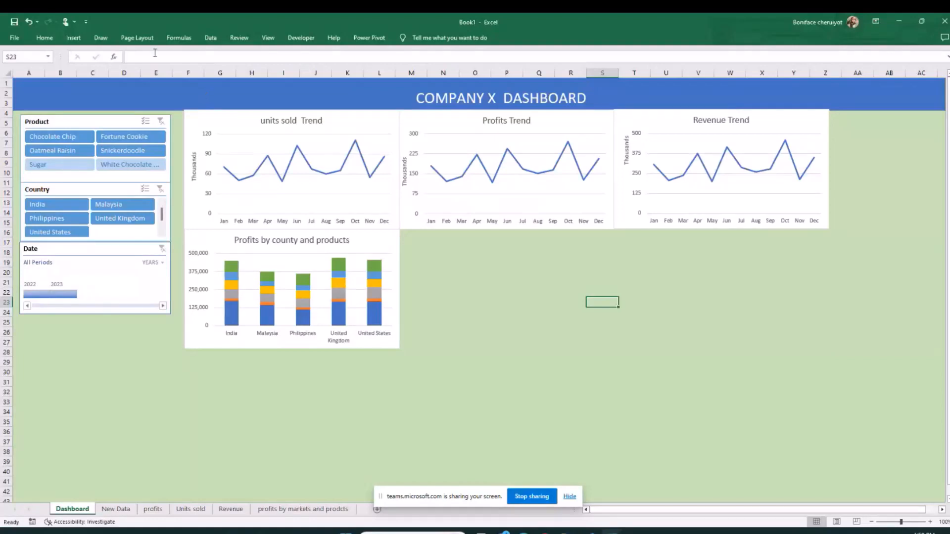
pyautogui.moveTo(29, 382); pyautogui.dragTo(933, 499)
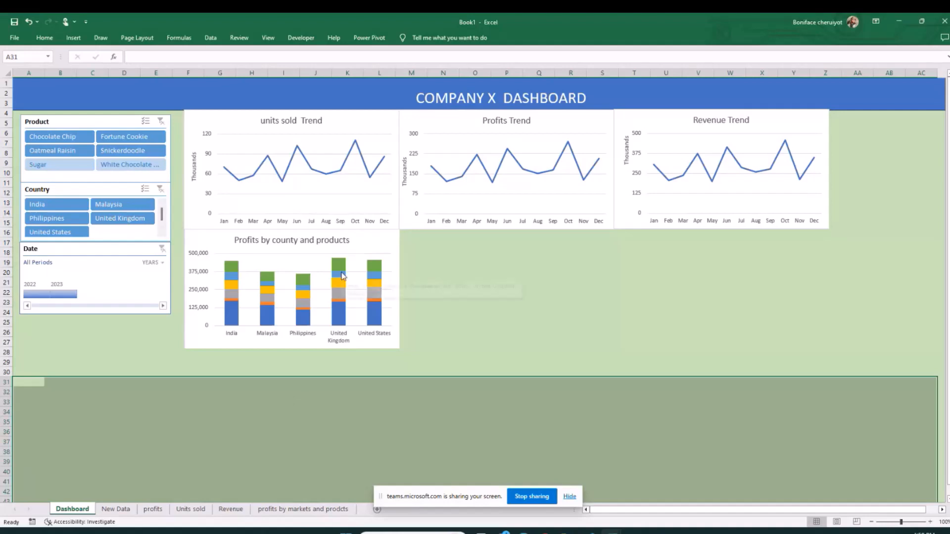
# Step: Draw a rectangle shape across the dashboard's full width, covering the area below the charts from row 31 downward
pyautogui.moveTo(340, 294)
pyautogui.click(73, 39)
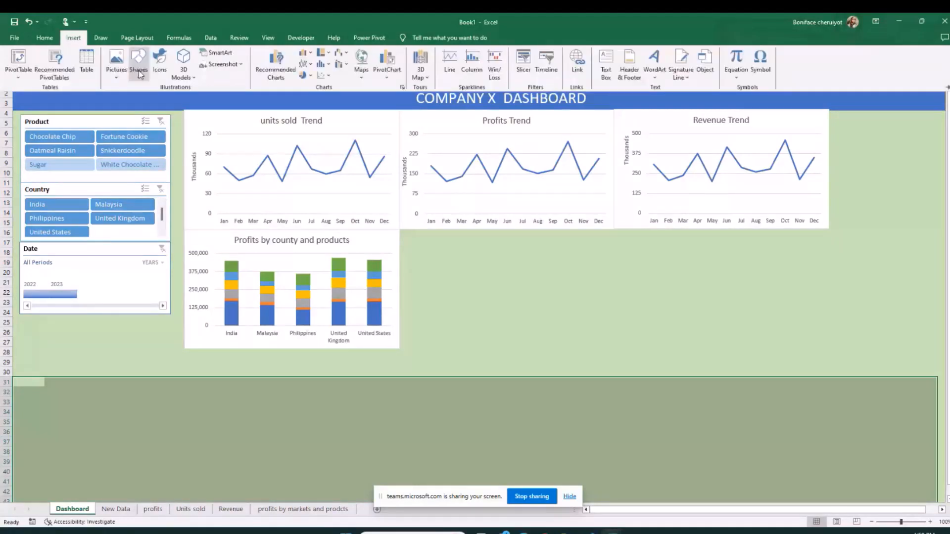
pyautogui.click(140, 74)
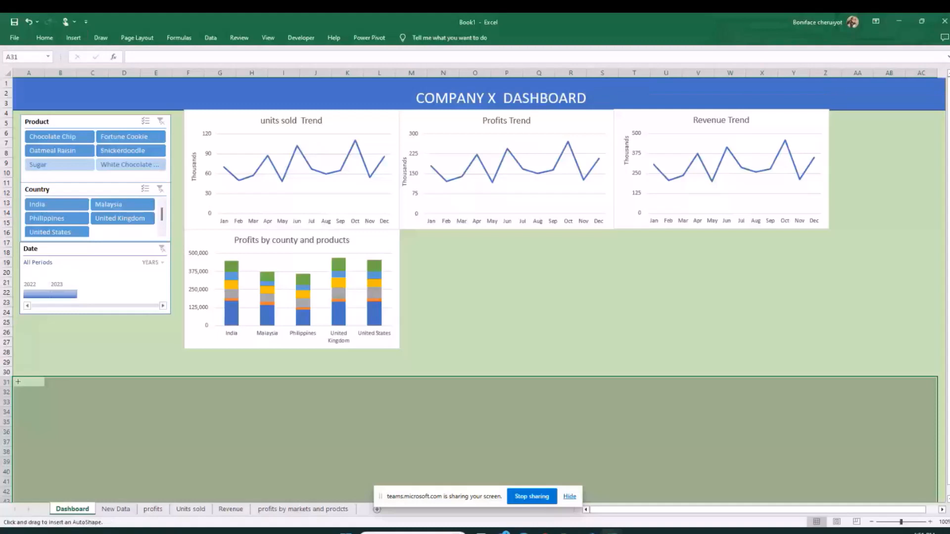
pyautogui.moveTo(18, 381); pyautogui.dragTo(922, 504)
pyautogui.moveTo(498, 413); pyautogui.dragTo(511, 408)
pyautogui.click(592, 333)
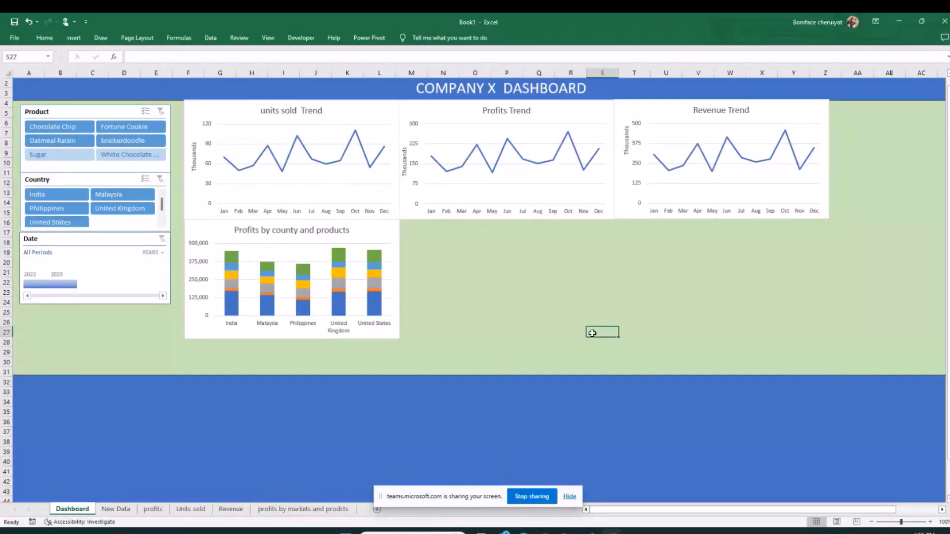
# Step: Fill the rectangle below the charts with a light blue theme colour
pyautogui.rightClick(409, 446)
pyautogui.click(451, 467)
pyautogui.click(451, 467)
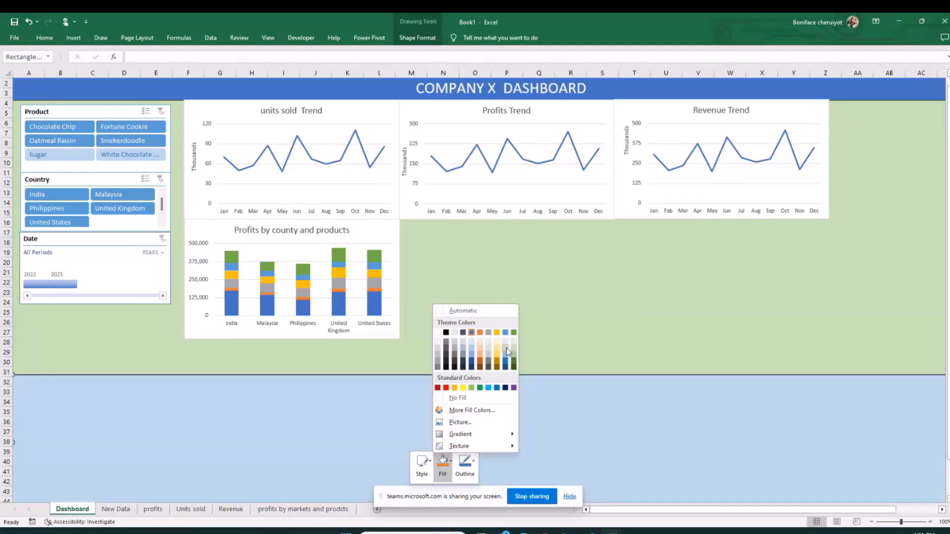
pyautogui.click(506, 349)
pyautogui.click(544, 325)
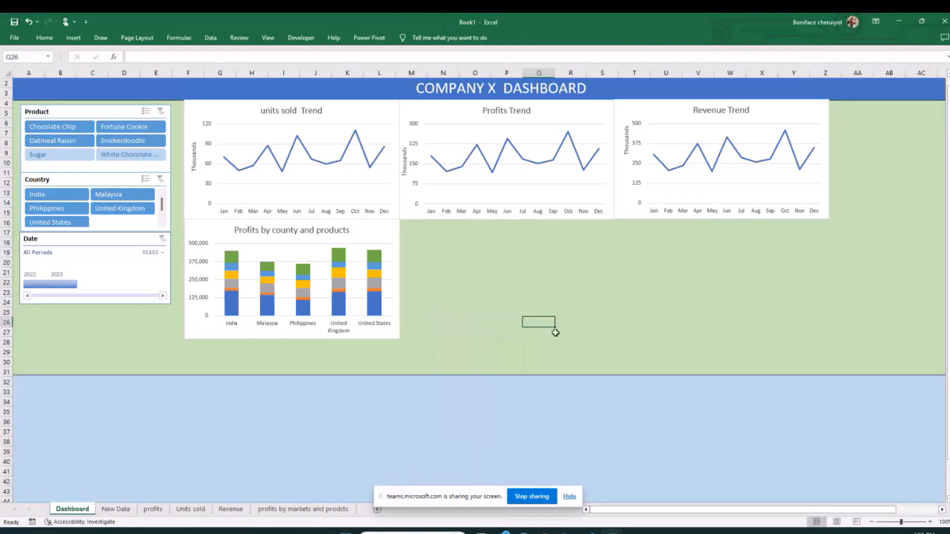
pyautogui.click(570, 331)
pyautogui.scroll(1, 544, 342)
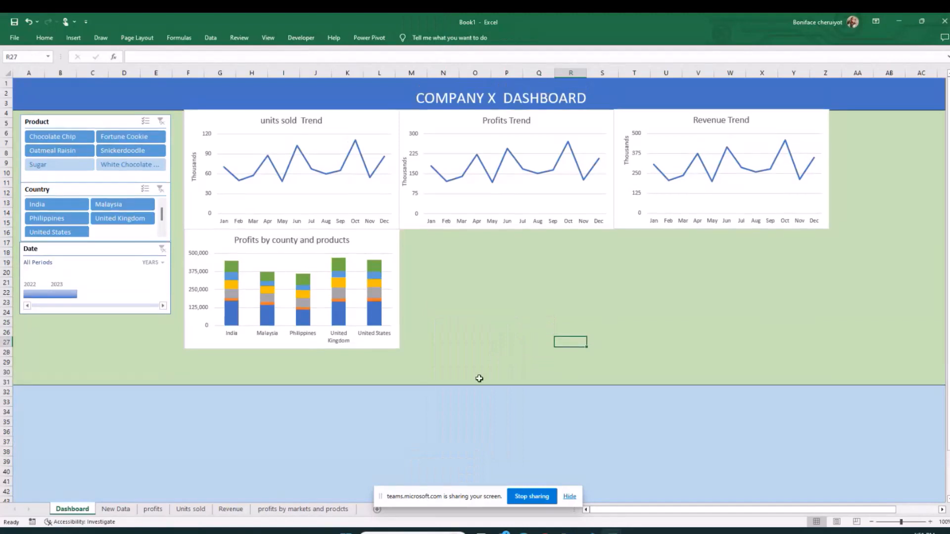
# Step: Fill the rectangle below the charts with the solid lighter blue theme colour and nudge it up to the start of row 31
pyautogui.rightClick(461, 407)
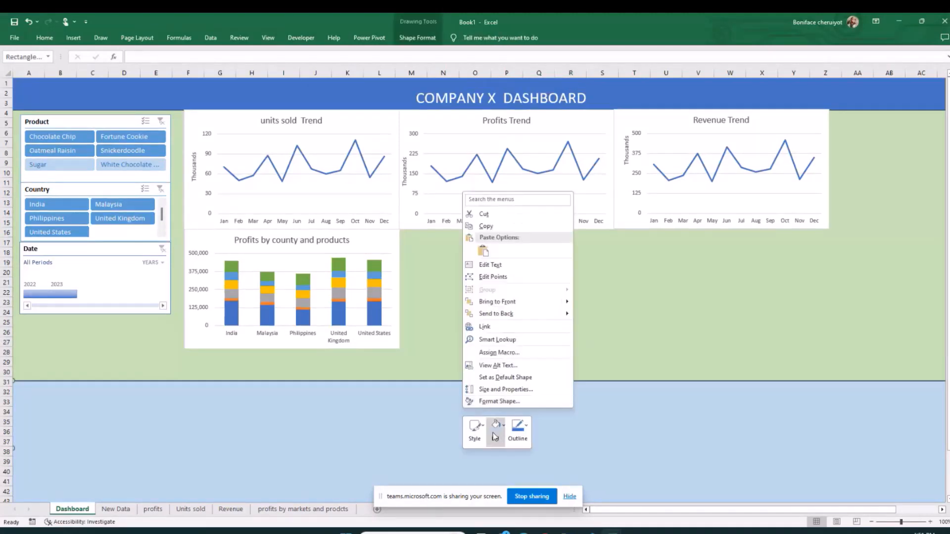
pyautogui.click(495, 435)
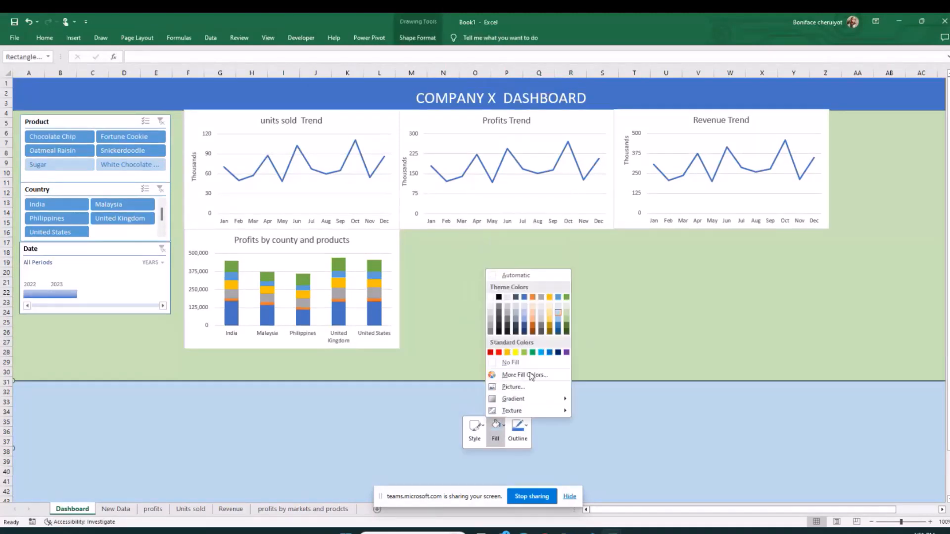
pyautogui.click(558, 298)
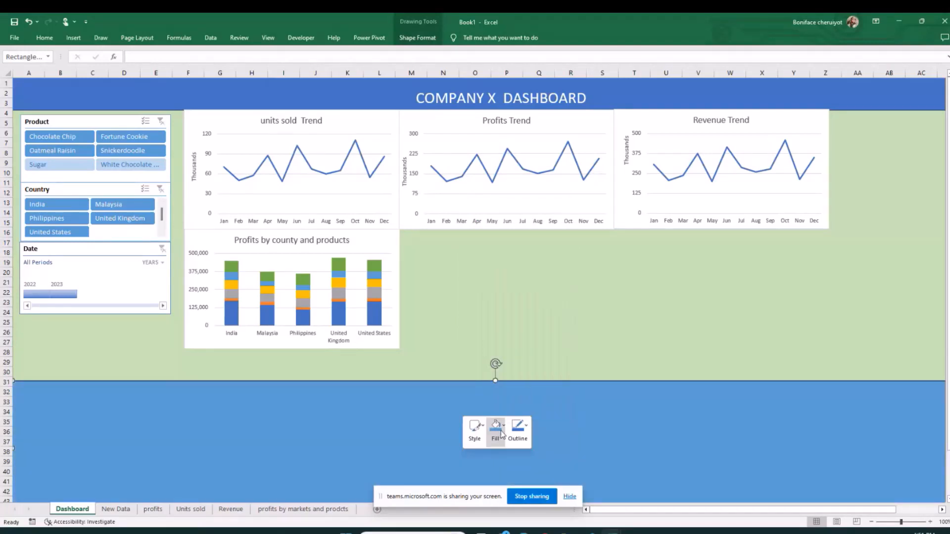
pyautogui.click(530, 336)
pyautogui.click(460, 415)
pyautogui.moveTo(460, 415); pyautogui.dragTo(455, 411)
pyautogui.click(534, 336)
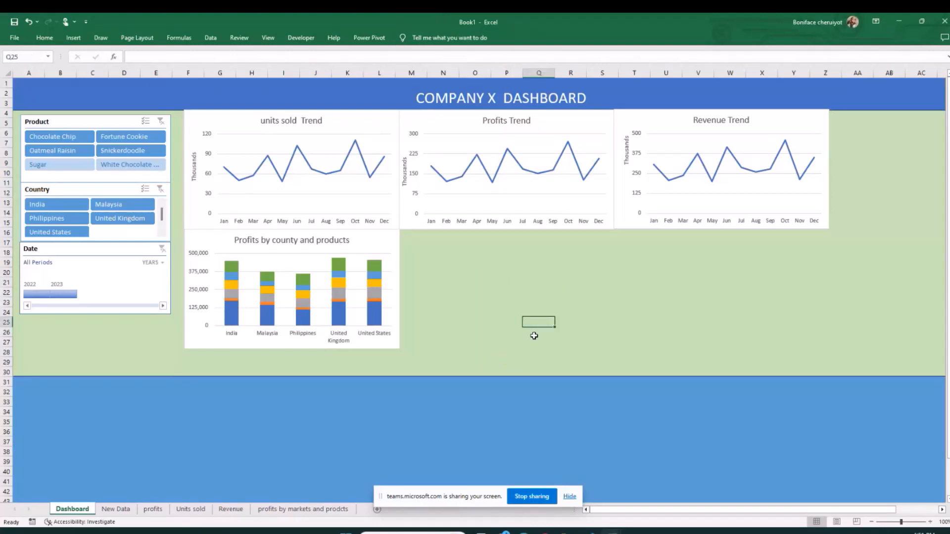
pyautogui.click(118, 354)
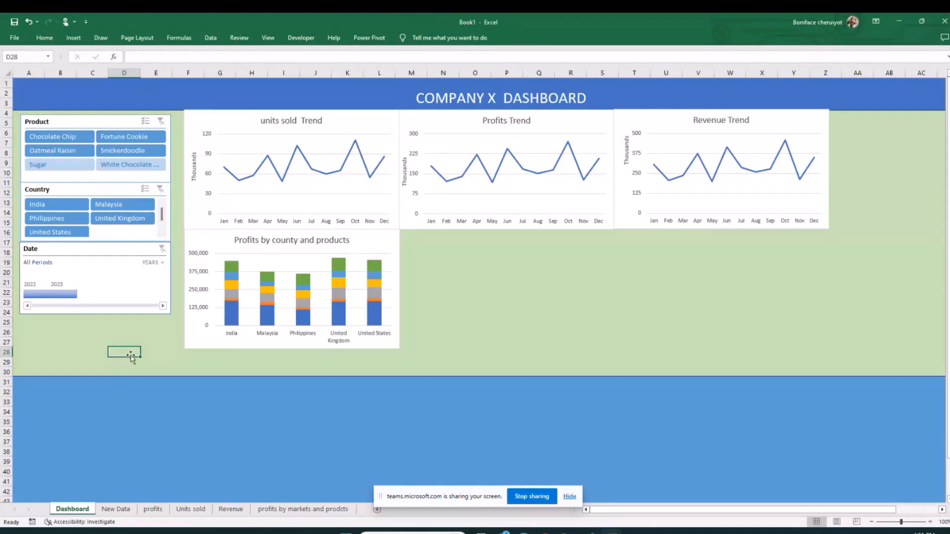
pyautogui.click(474, 292)
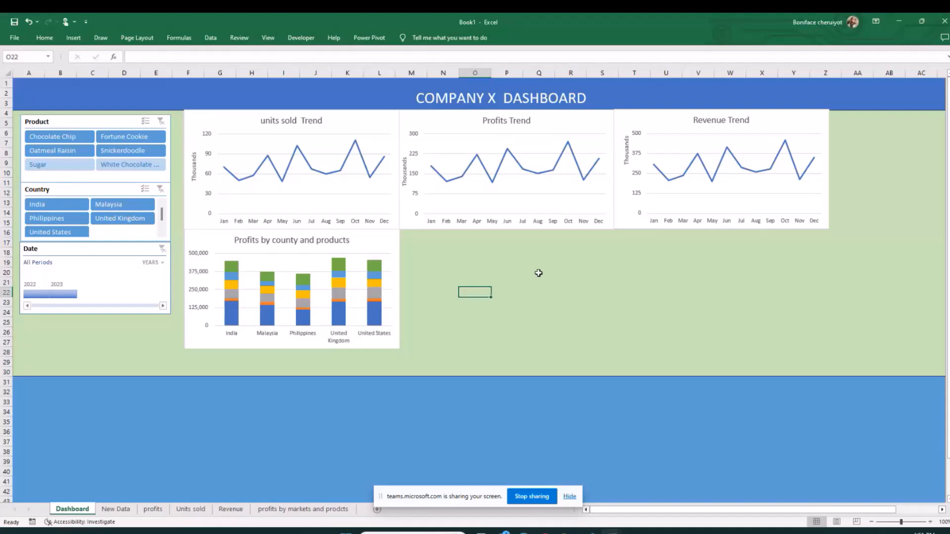
pyautogui.click(301, 37)
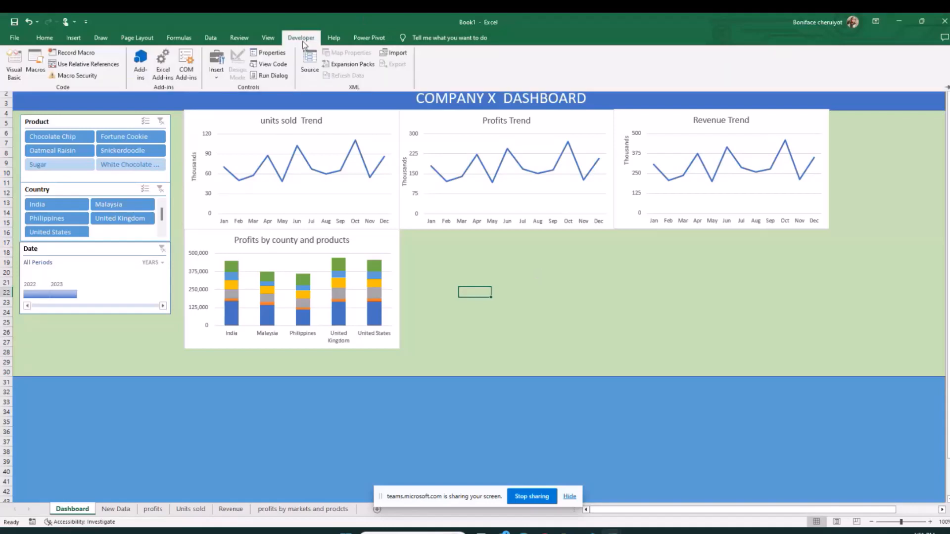
pyautogui.click(223, 73)
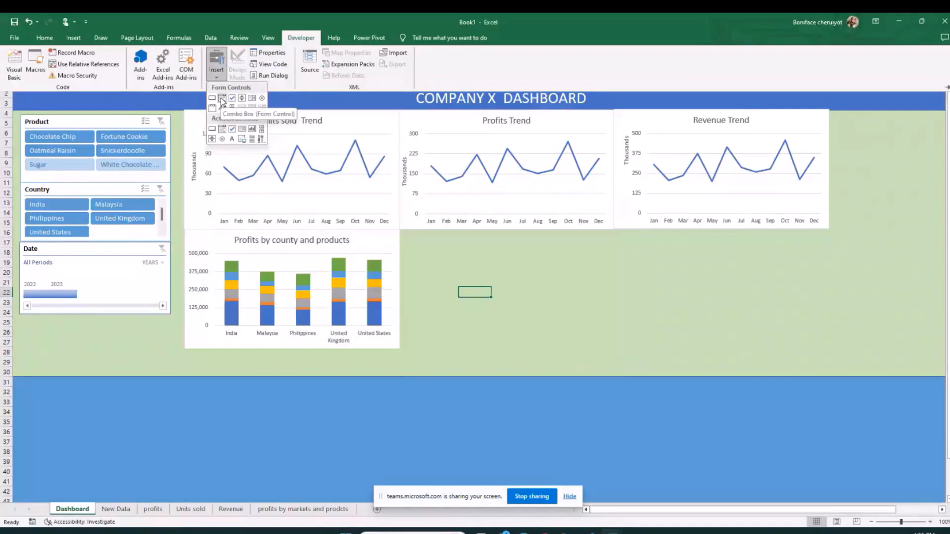
pyautogui.click(551, 295)
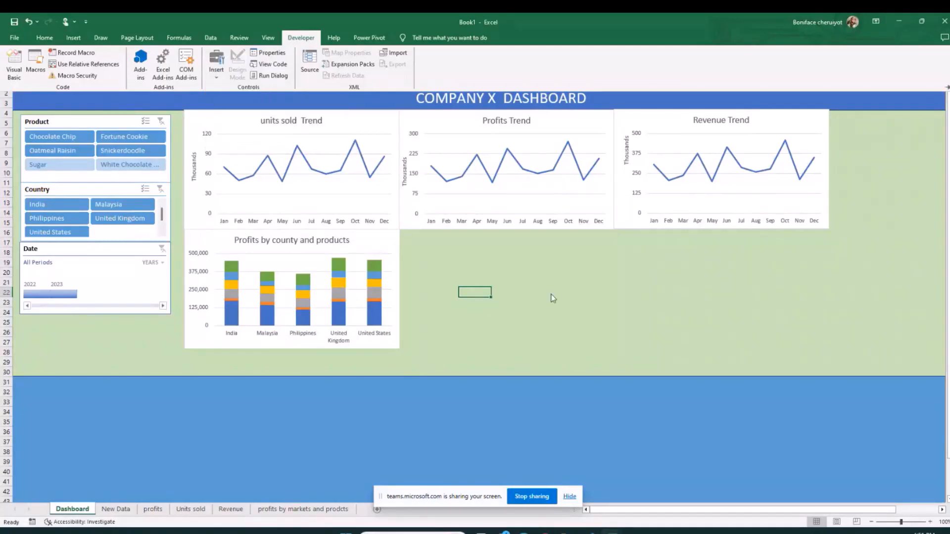
pyautogui.click(516, 320)
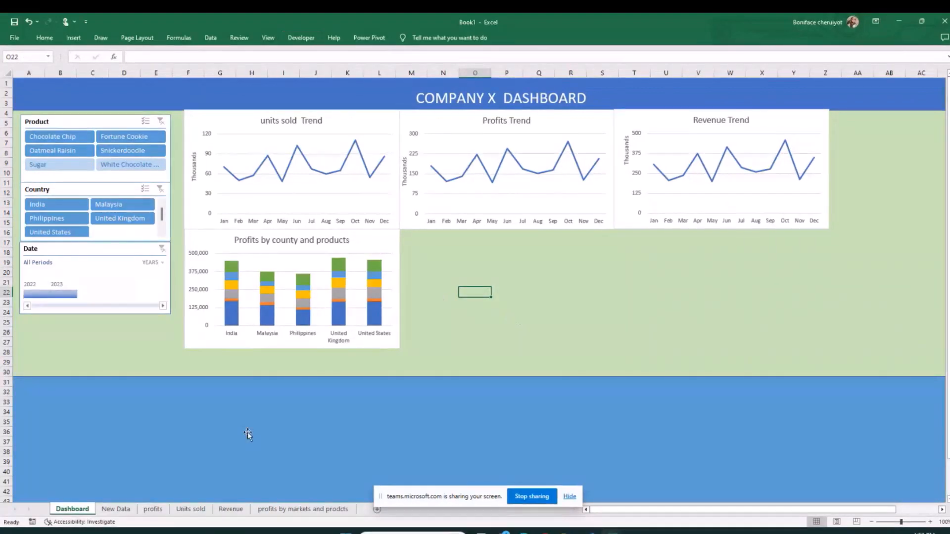
pyautogui.click(143, 360)
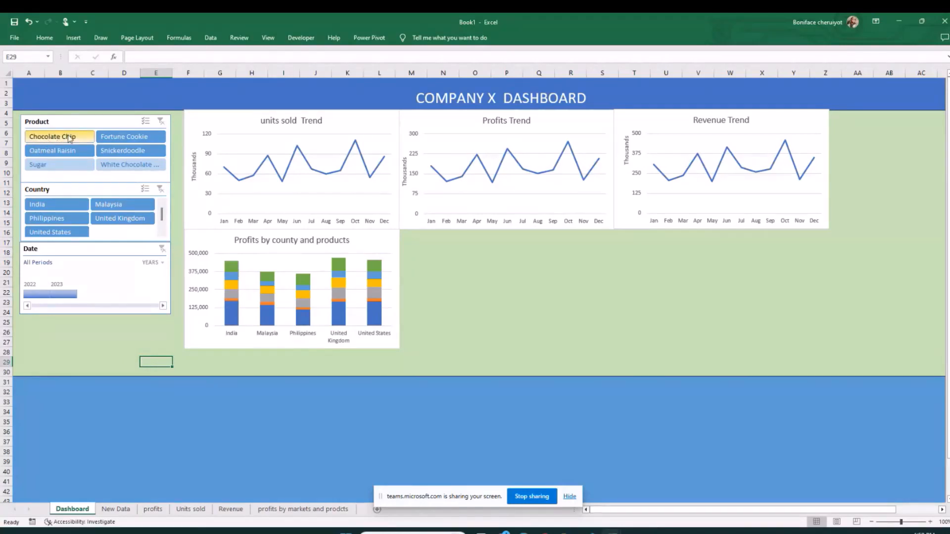
# Step: Copy the six product names in J2:J7 of the New Data sheet and paste them as values at U19 of the Dashboard sheet
pyautogui.click(116, 509)
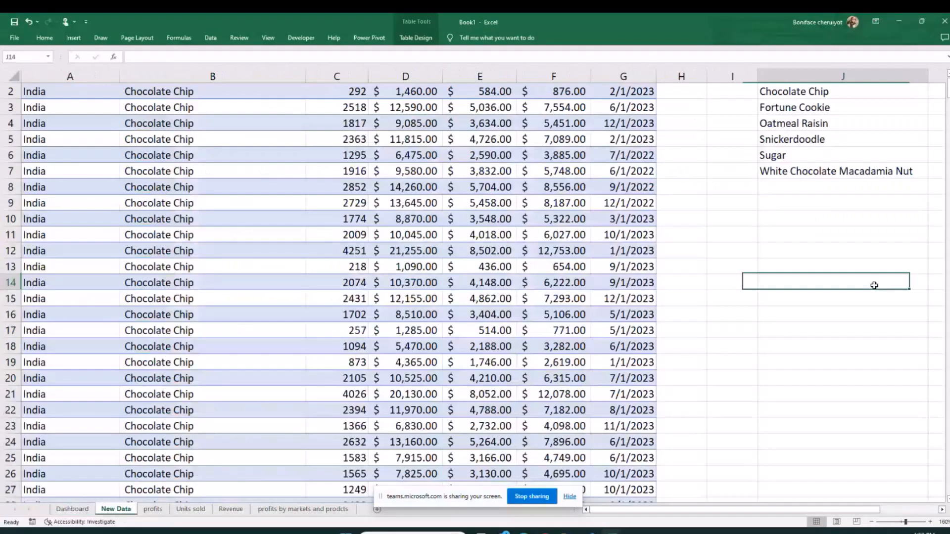
pyautogui.moveTo(752, 509); pyautogui.dragTo(785, 498)
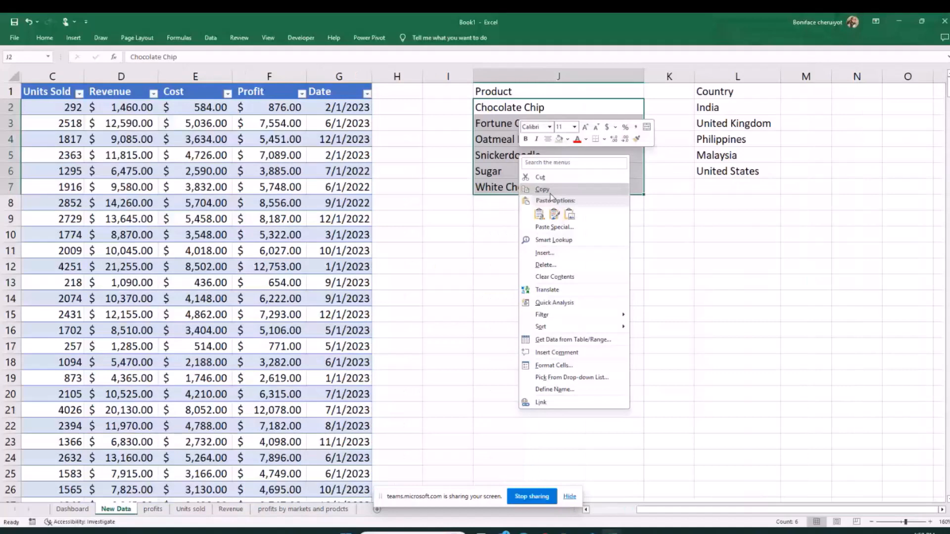
pyautogui.click(542, 189)
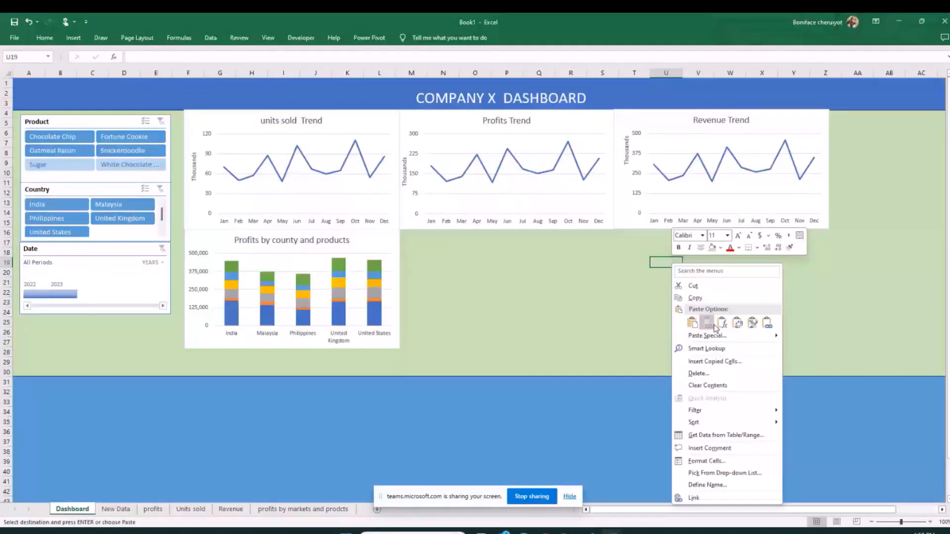
pyautogui.click(712, 325)
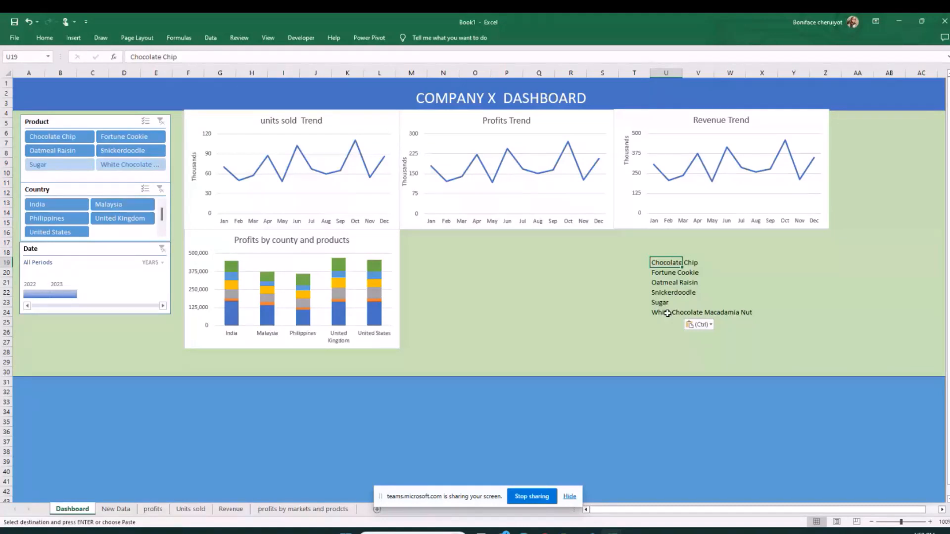
pyautogui.click(597, 319)
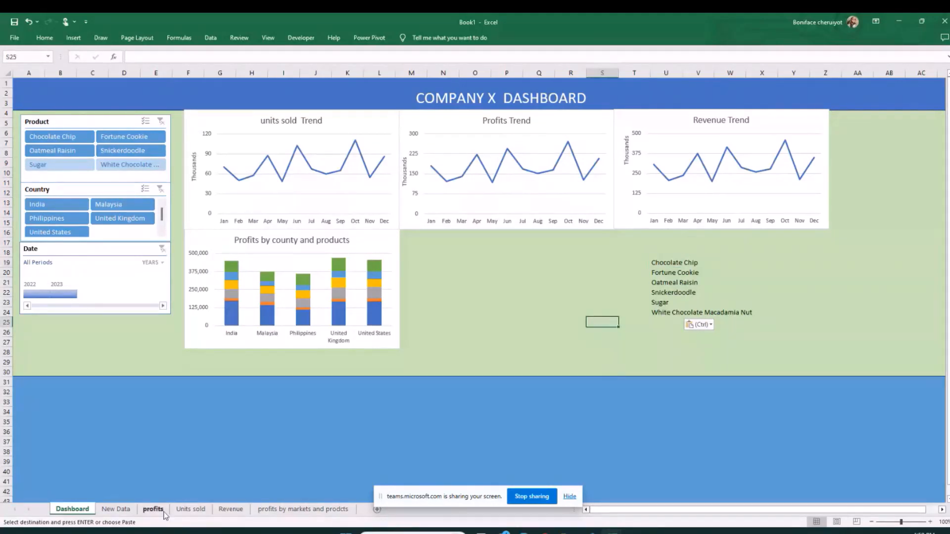
# Step: Look through the New Data, Dashboard, Units sold and profits by markets sheets
pyautogui.click(116, 509)
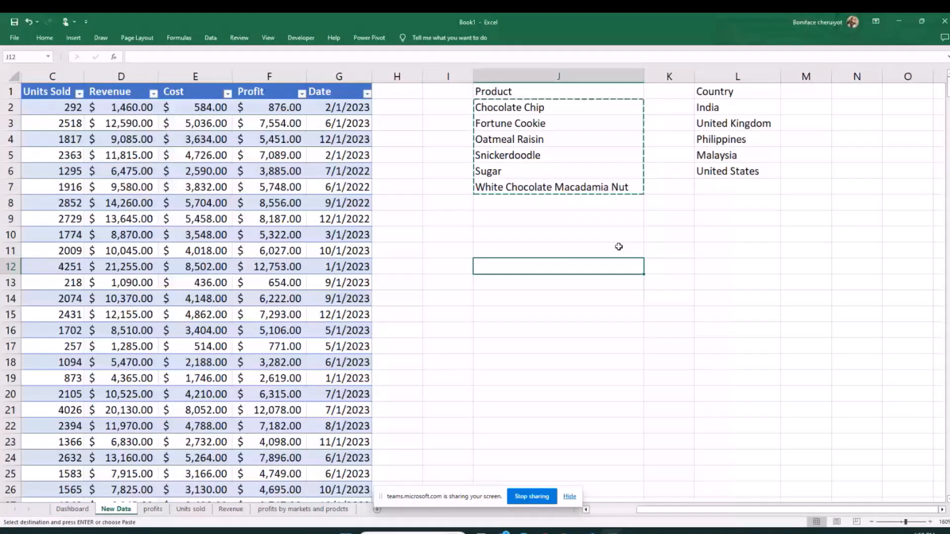
pyautogui.hotkey('ctrl', 'pageup')
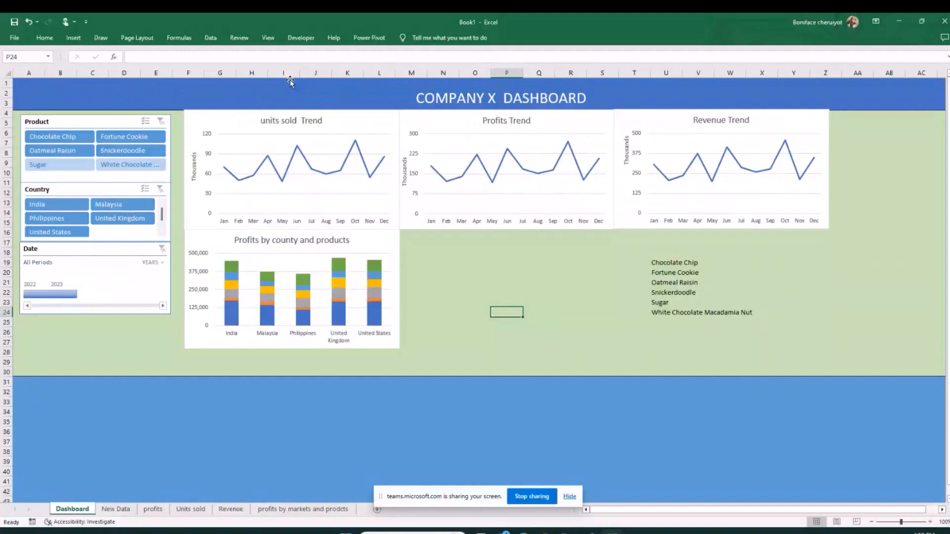
pyautogui.click(379, 510)
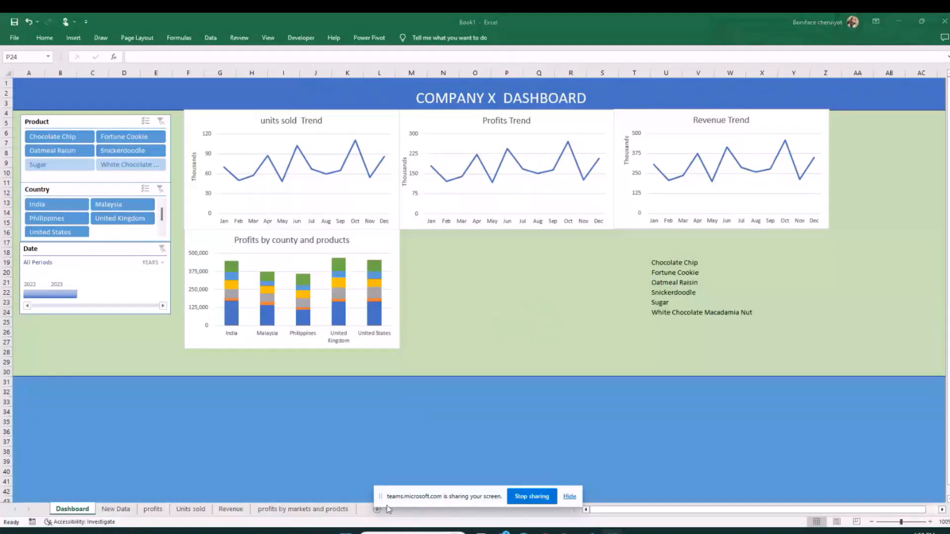
pyautogui.click(337, 511)
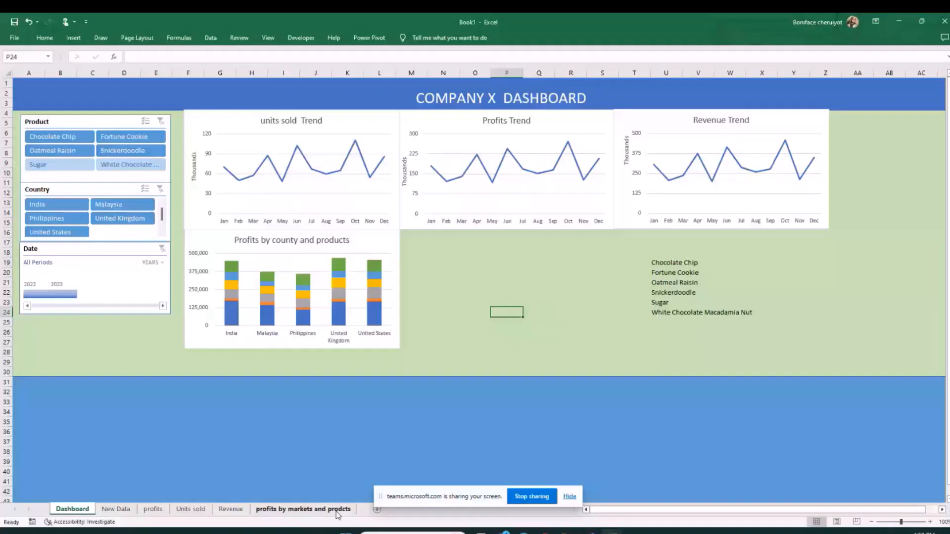
pyautogui.click(337, 510)
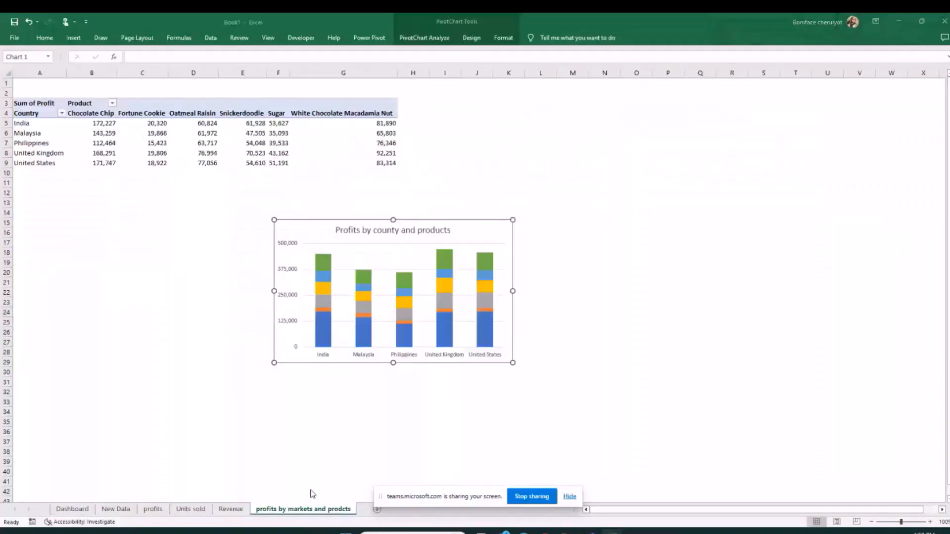
pyautogui.click(207, 510)
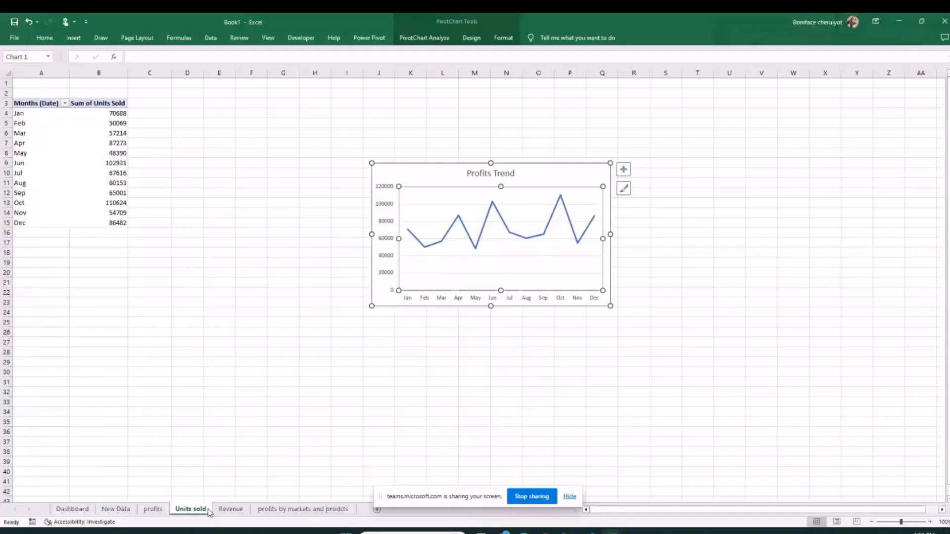
pyautogui.click(97, 300)
pyautogui.click(317, 509)
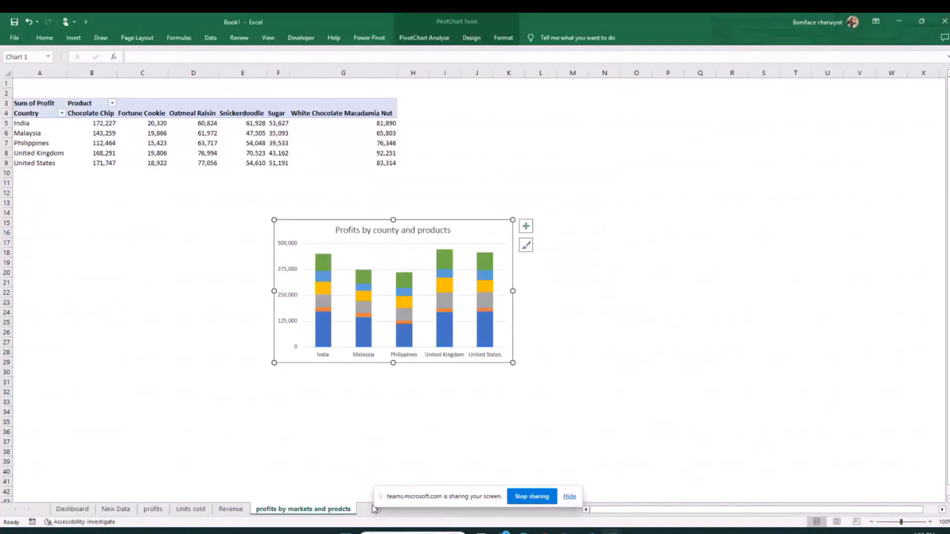
# Step: Move the screen-sharing bar off the sheet tabs, add a new worksheet after the last one and rename it analysis
pyautogui.click(396, 498)
pyautogui.moveTo(396, 496); pyautogui.dragTo(478, 458)
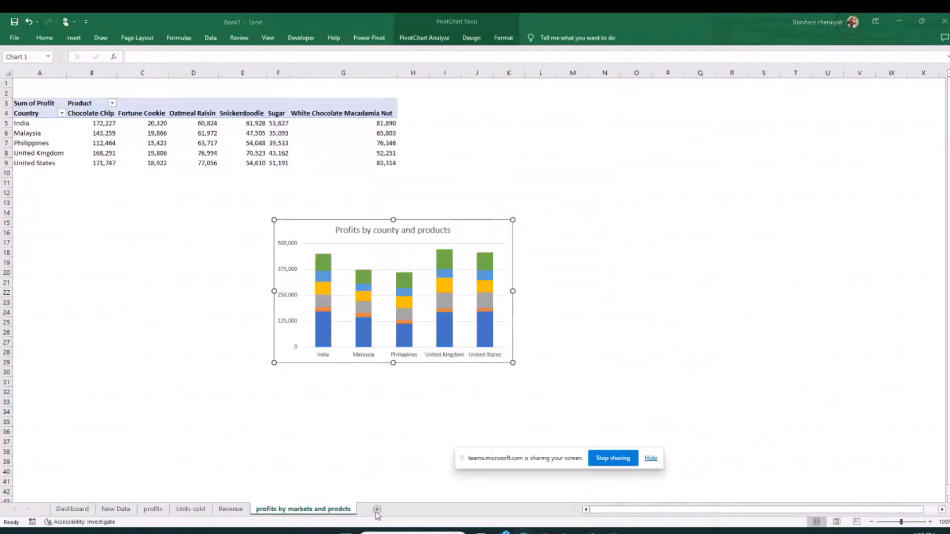
pyautogui.click(377, 509)
pyautogui.rightClick(374, 509)
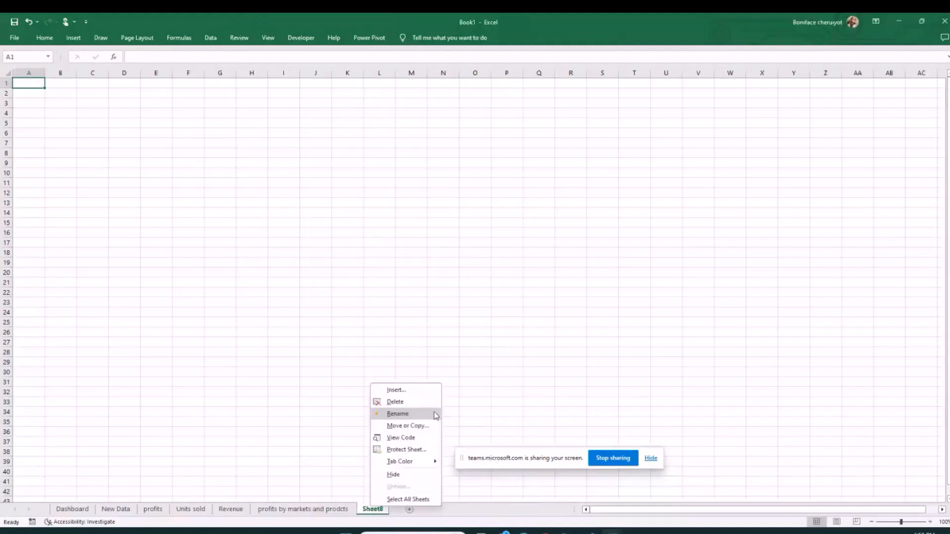
pyautogui.click(397, 413)
pyautogui.write('analysis')
pyautogui.press('Return')
pyautogui.click(411, 381)
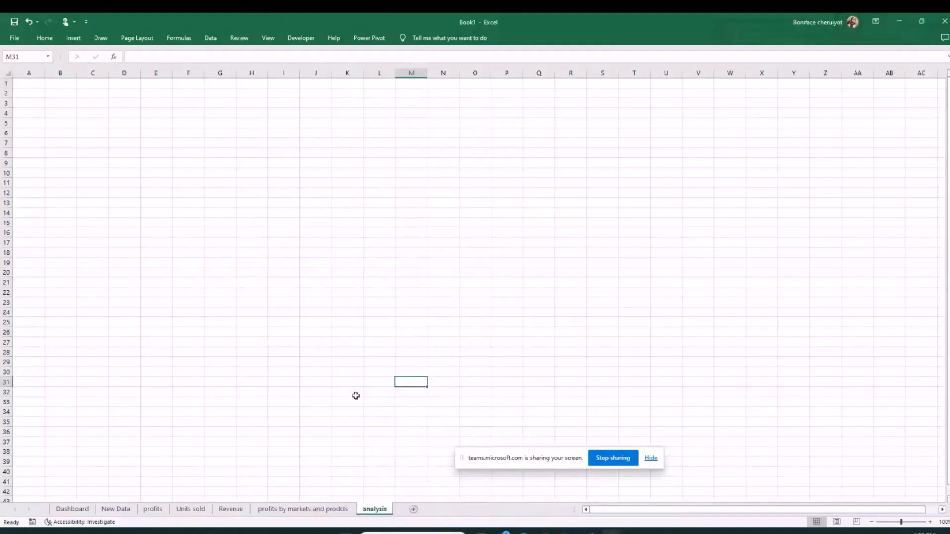
# Step: Copy the six product names in U19:U24 of the Dashboard sheet and paste them at G5 of the analysis sheet
pyautogui.click(188, 332)
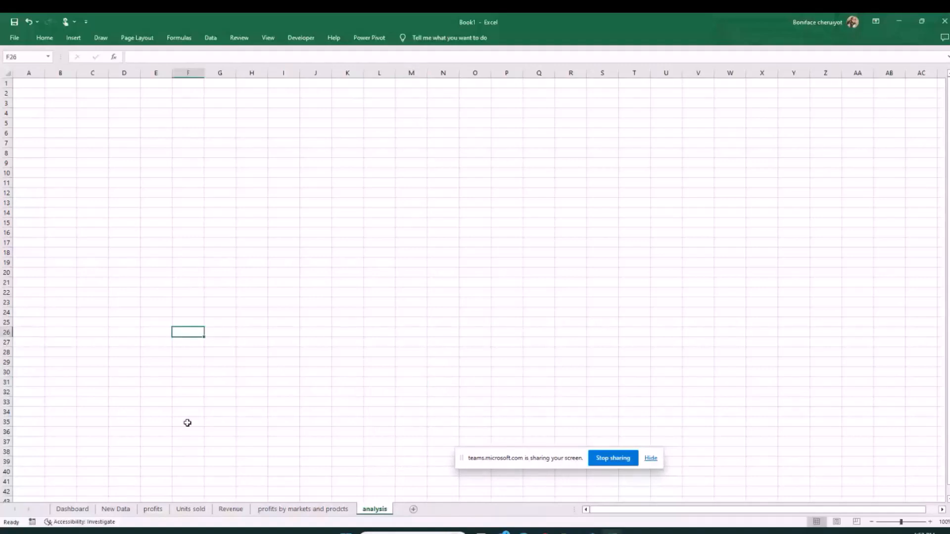
pyautogui.click(153, 509)
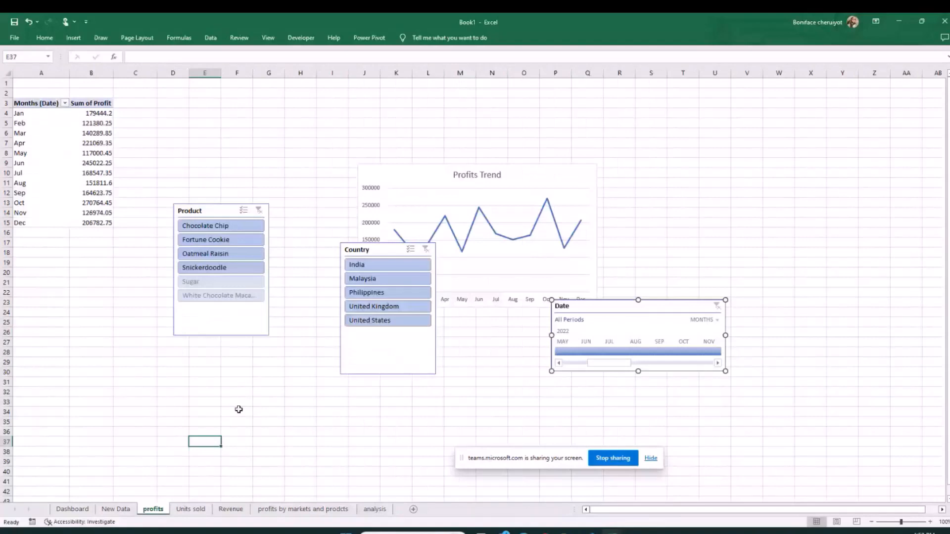
pyautogui.click(116, 509)
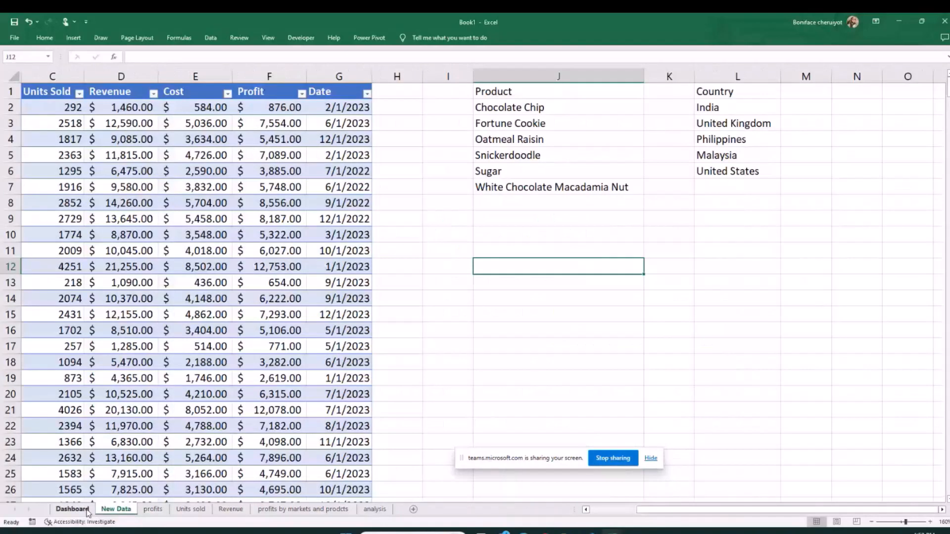
pyautogui.click(72, 509)
pyautogui.moveTo(650, 258); pyautogui.dragTo(666, 310)
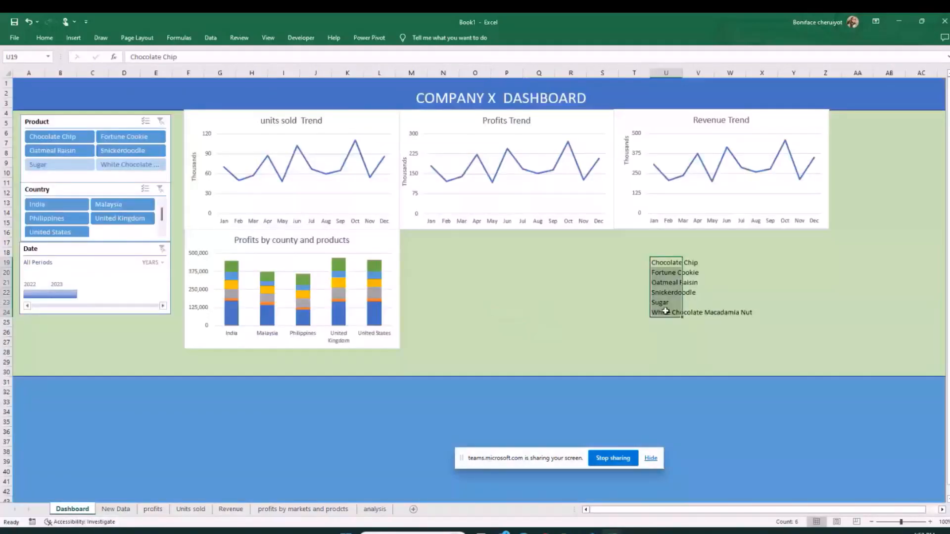
pyautogui.hotkey('ctrl', 'c')
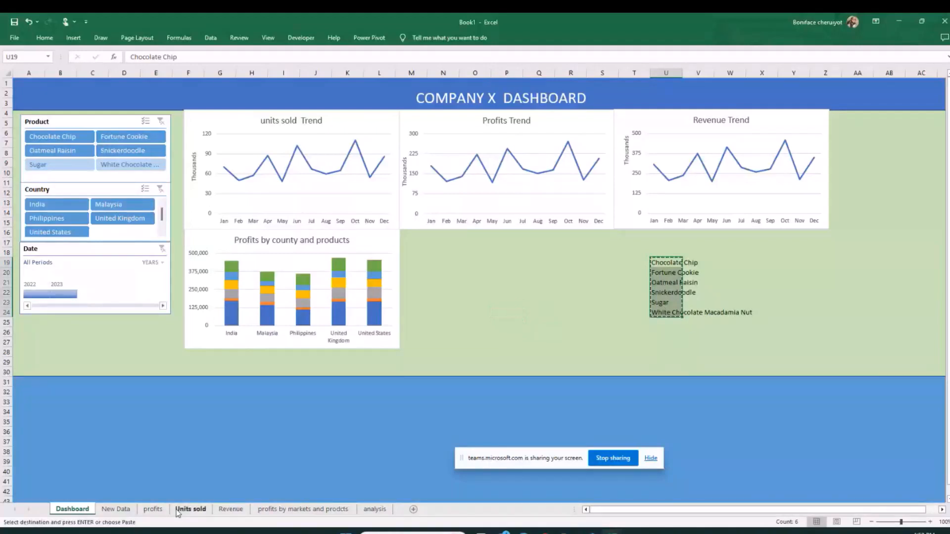
pyautogui.click(374, 510)
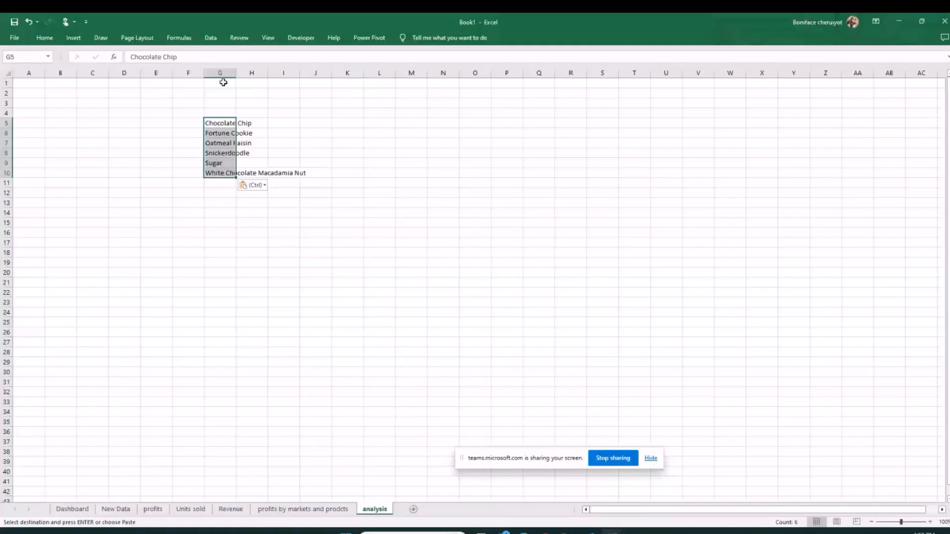
# Step: Widen column G to fit the product names and enter the headers Sales unit in H4 and profits in I4
pyautogui.doubleClick(236, 74)
pyautogui.click(321, 112)
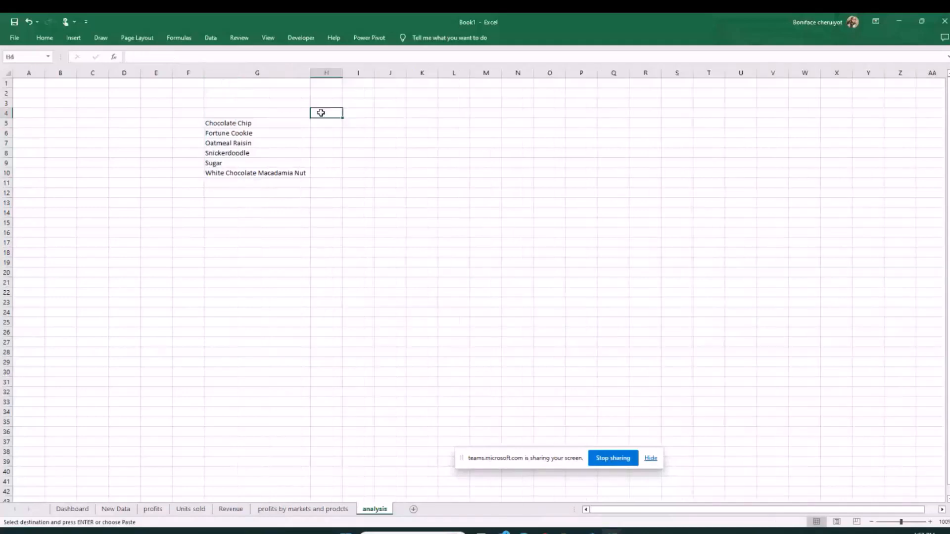
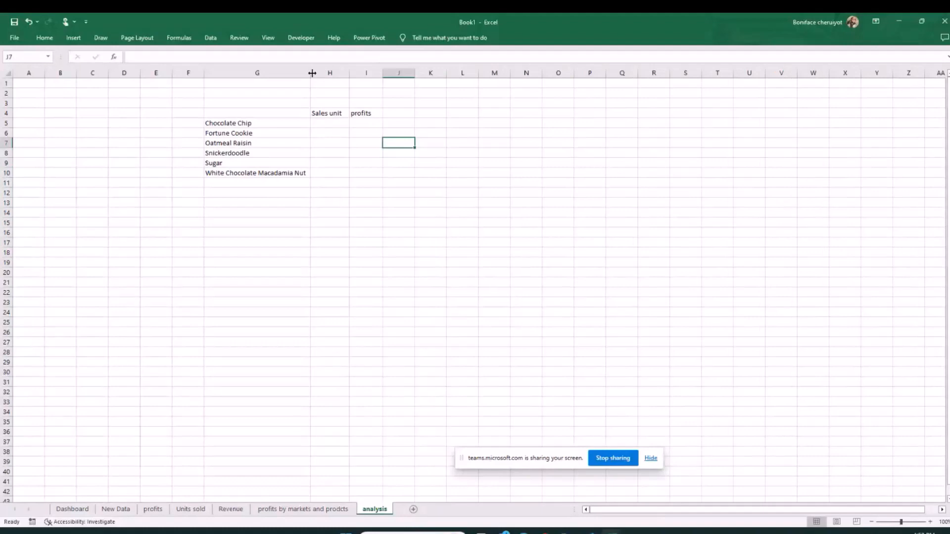
pyautogui.moveTo(312, 73); pyautogui.dragTo(321, 72)
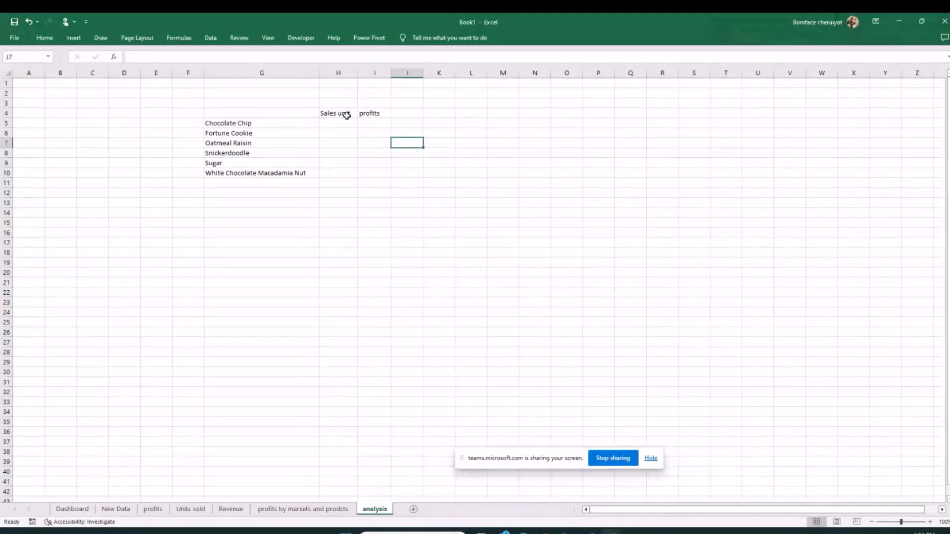
# Step: Enter =SUMIF('New Data'!$B:$B,analysis!G5,'New Data'!C:C) in H5 to sum the units sold of Chocolate Chip
pyautogui.click(340, 123)
pyautogui.write('=')
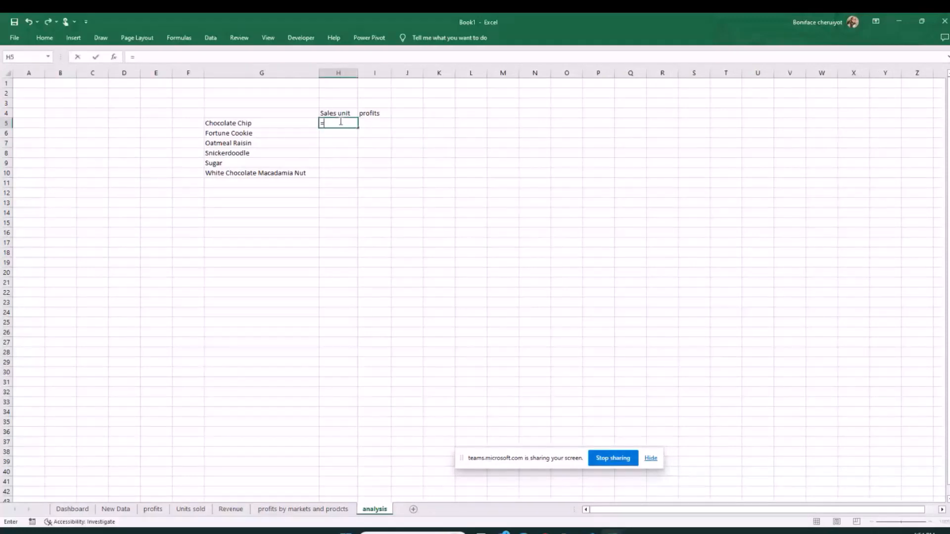
pyautogui.write('sum')
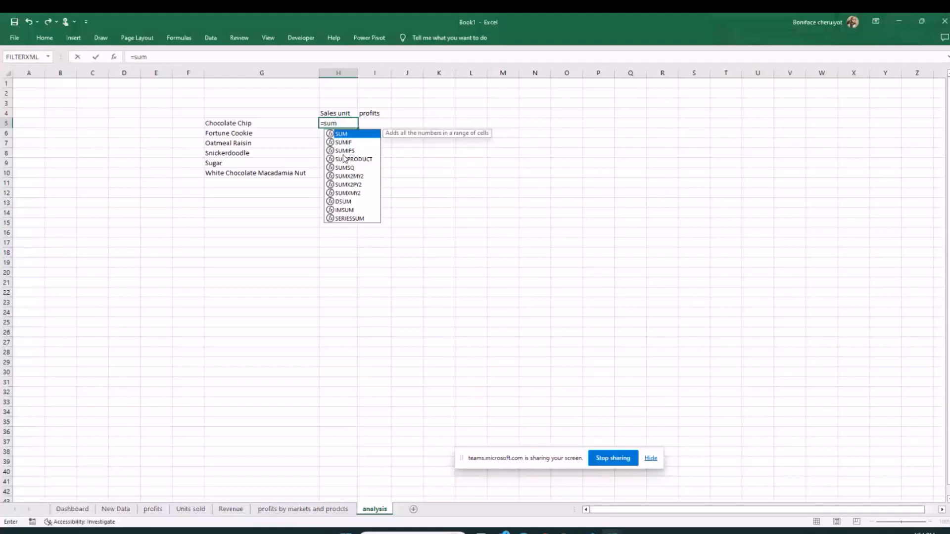
pyautogui.doubleClick(344, 142)
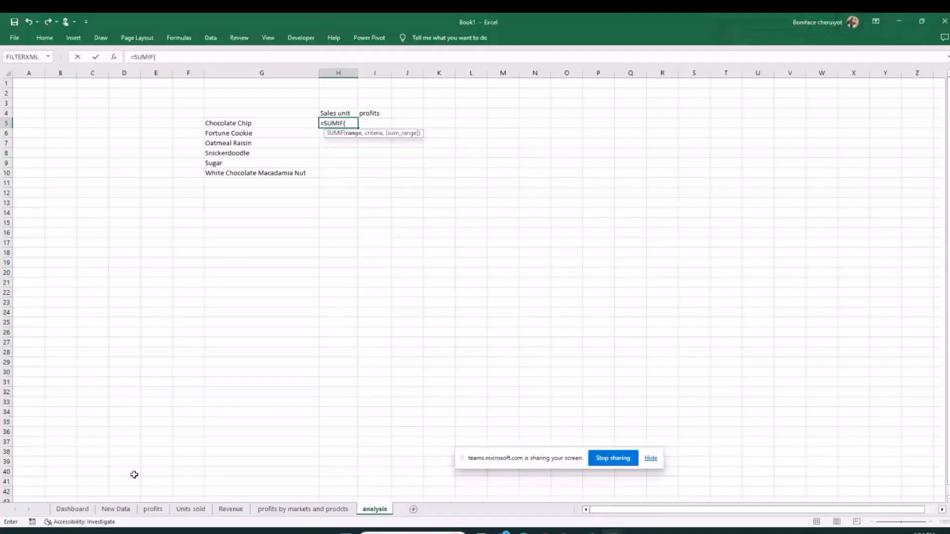
pyautogui.click(117, 509)
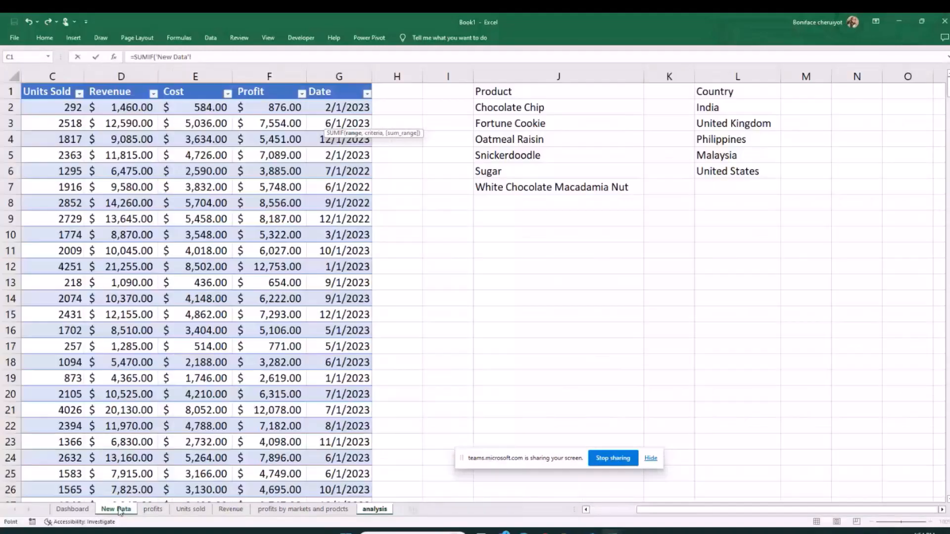
pyautogui.moveTo(638, 510); pyautogui.dragTo(592, 530)
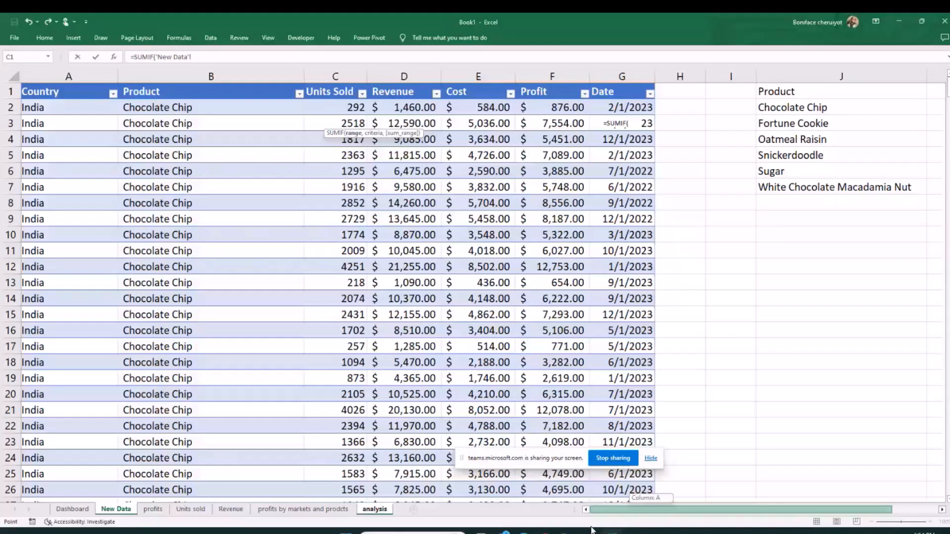
pyautogui.click(161, 74)
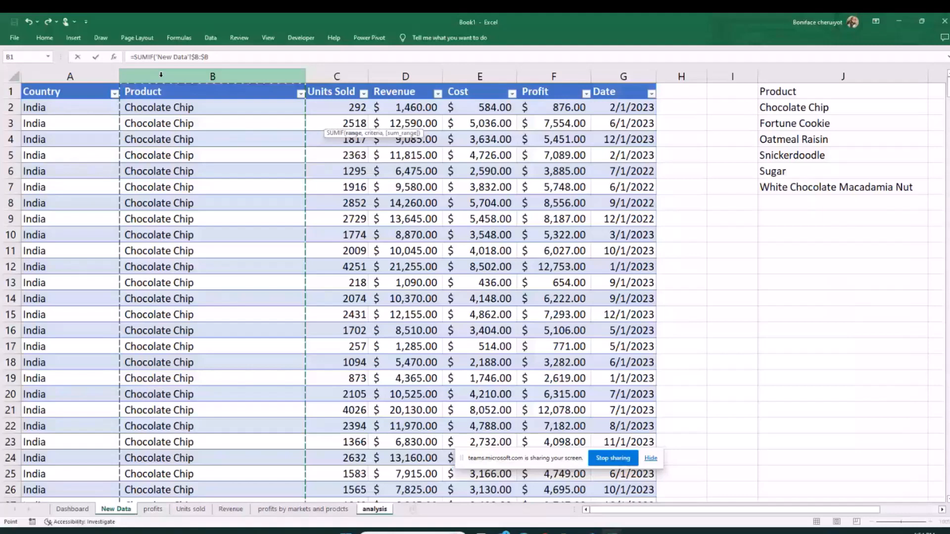
pyautogui.write(',')
pyautogui.click(374, 509)
pyautogui.click(248, 123)
pyautogui.write(',')
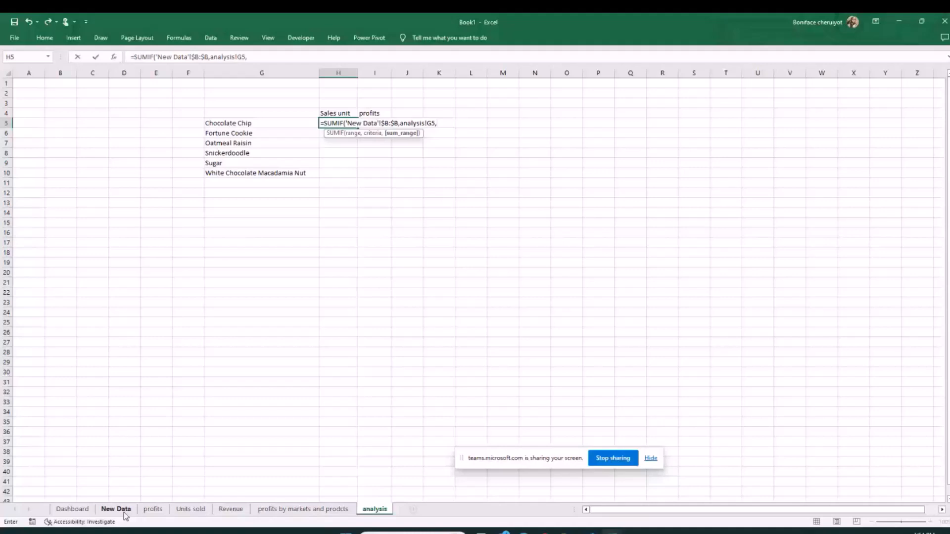
pyautogui.press('Tab')
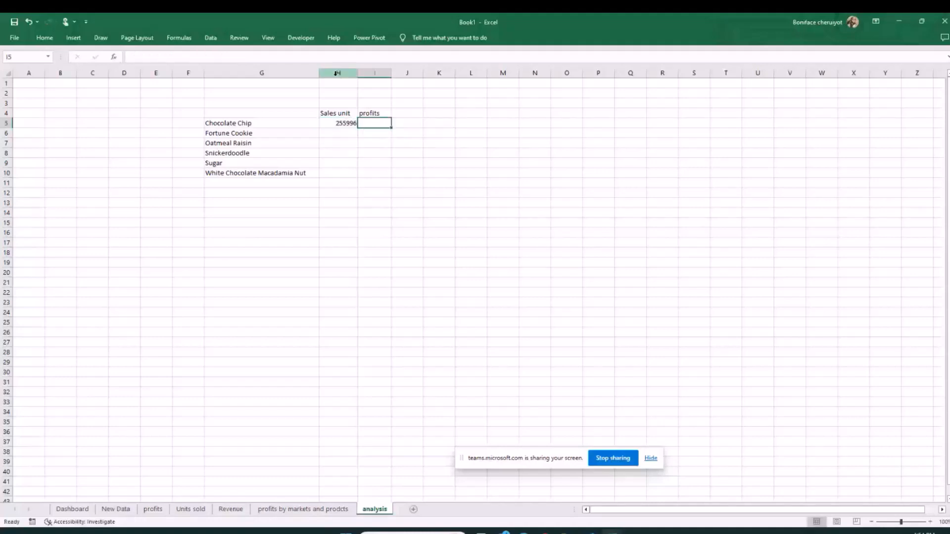
# Step: Format the Chocolate Chip sales unit value in H5 as a number with thousands separator and two decimals
pyautogui.click(342, 126)
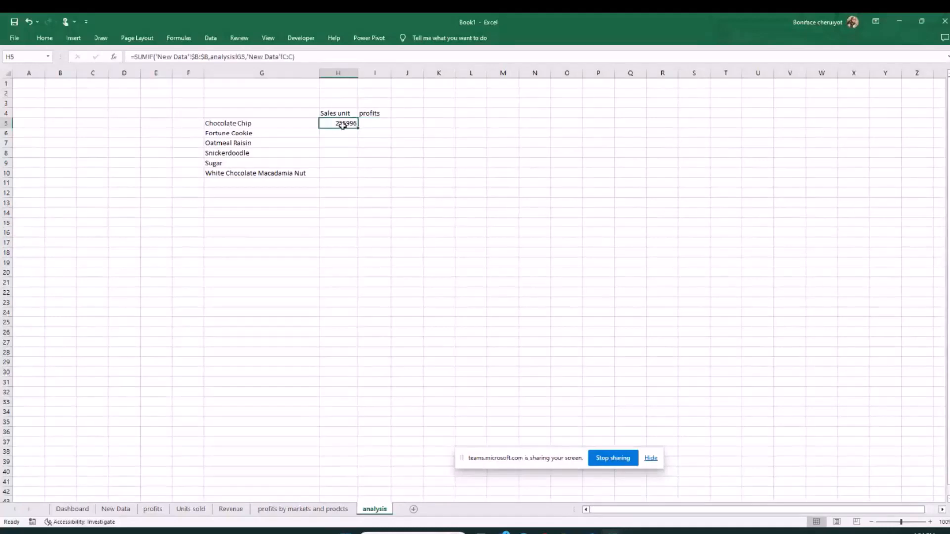
pyautogui.hotkey('ctrl', 'shift', '1')
pyautogui.press('Down')
pyautogui.press('Down')
pyautogui.press('Down')
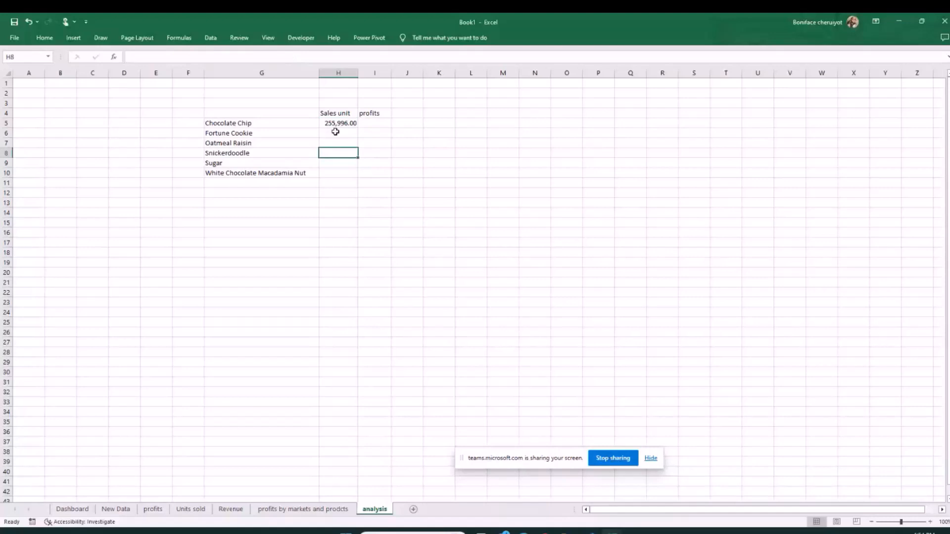
# Step: Make the sum range in the H5 formula absolute as $C:$C and fill the formula down to H10
pyautogui.click(329, 124)
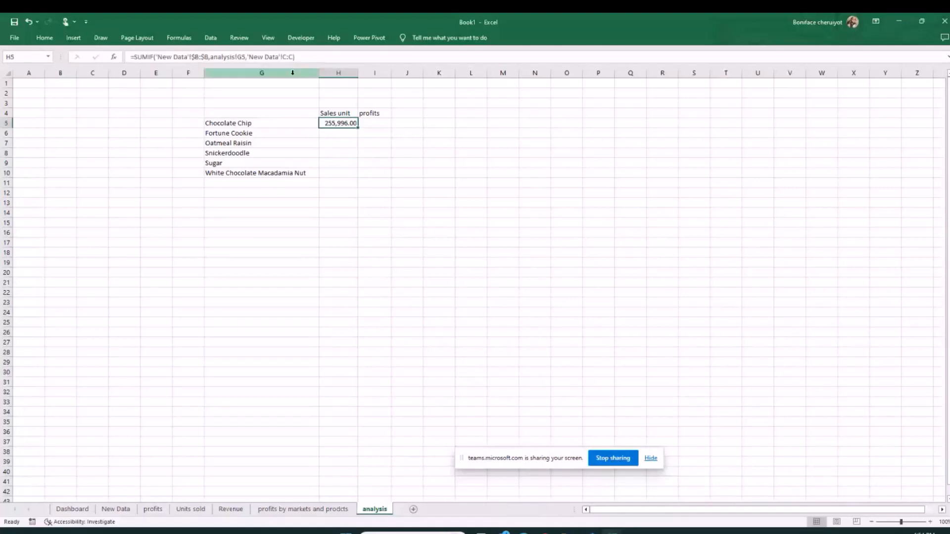
pyautogui.click(295, 58)
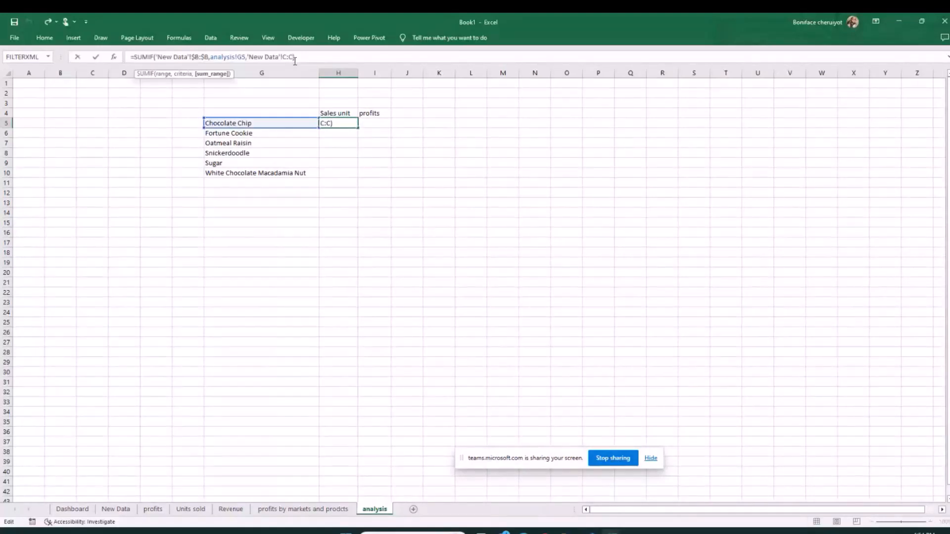
pyautogui.press('F4')
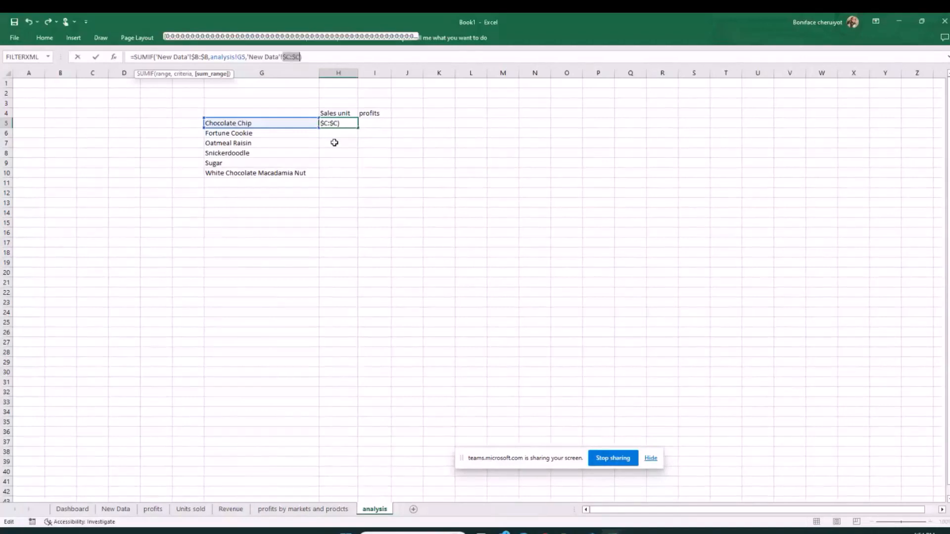
pyautogui.press('Tab')
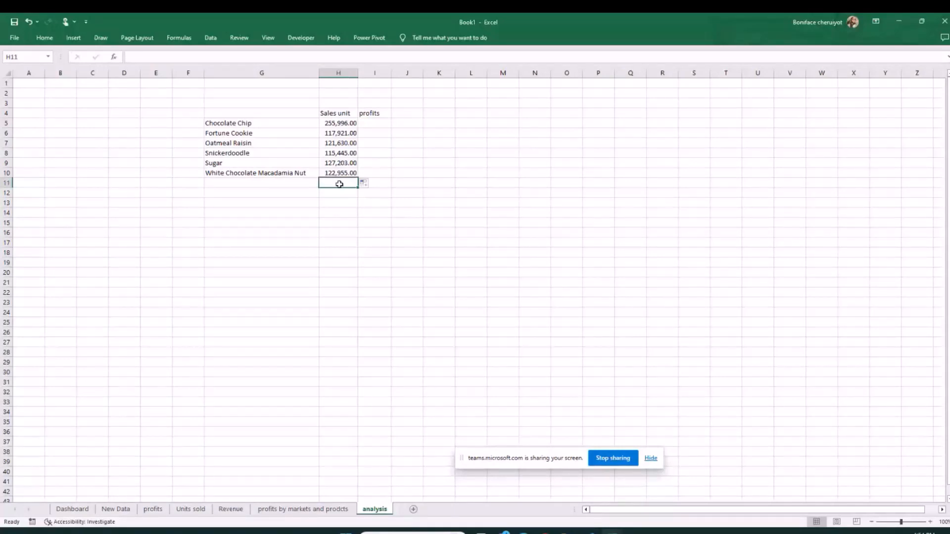
# Step: Total the sales units with AutoSum in H11 and check it against the sum of the Units Sold column in New Data
pyautogui.hotkey('alt', '=')
pyautogui.press('Tab')
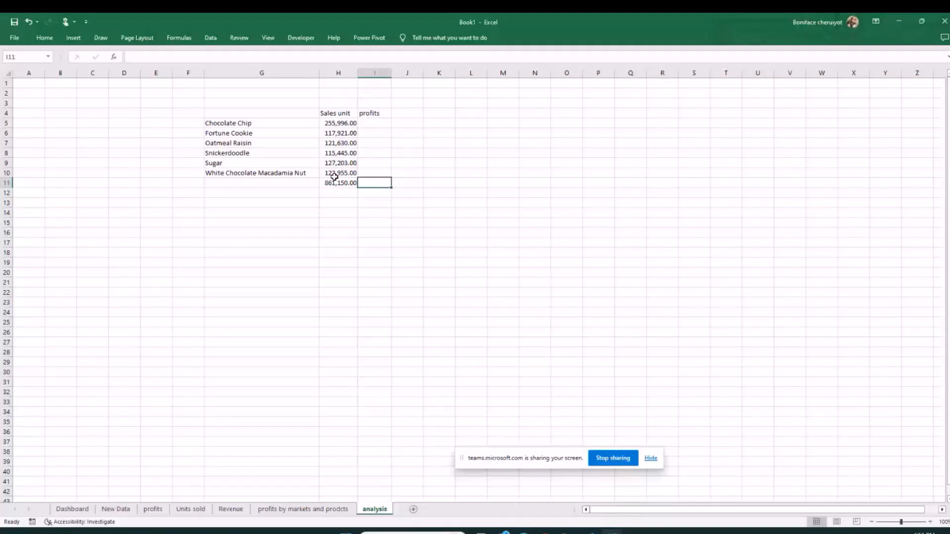
pyautogui.click(116, 509)
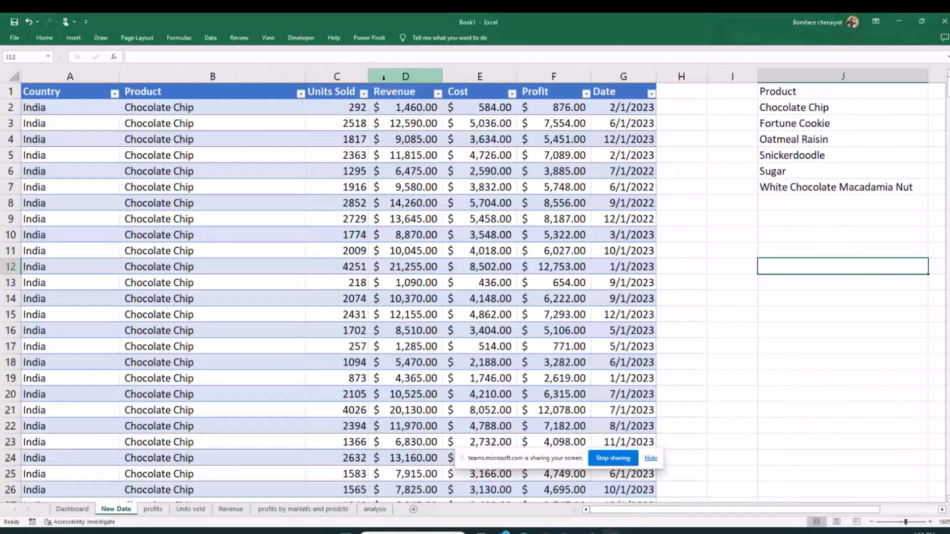
pyautogui.click(343, 75)
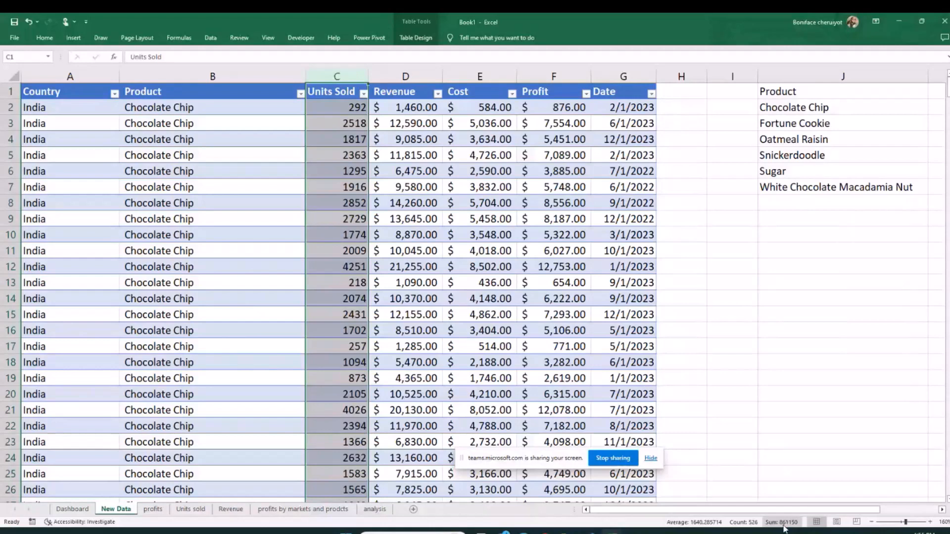
# Step: Begin a SUMIF formula in I5 of the analysis sheet with New Data column B as range and G5 as criterion
pyautogui.click(375, 509)
pyautogui.click(384, 122)
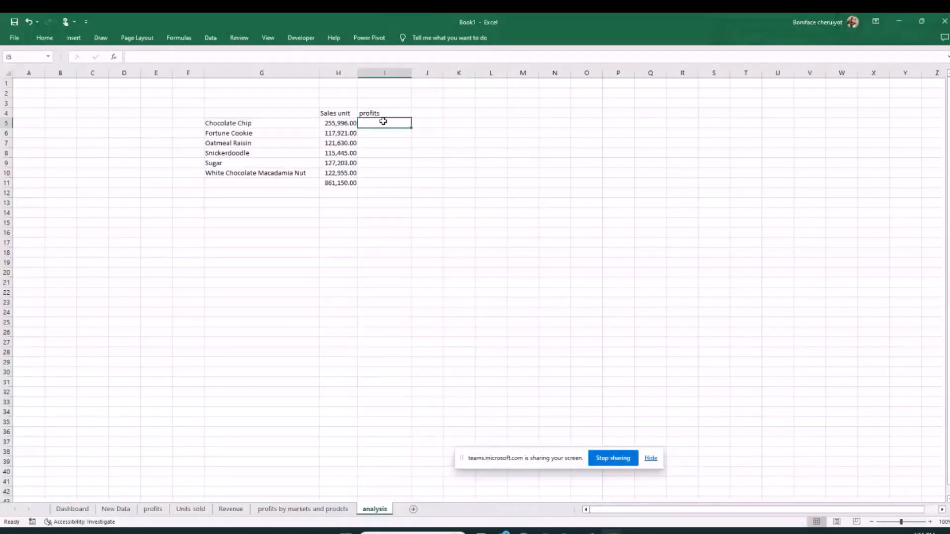
pyautogui.write('=sum')
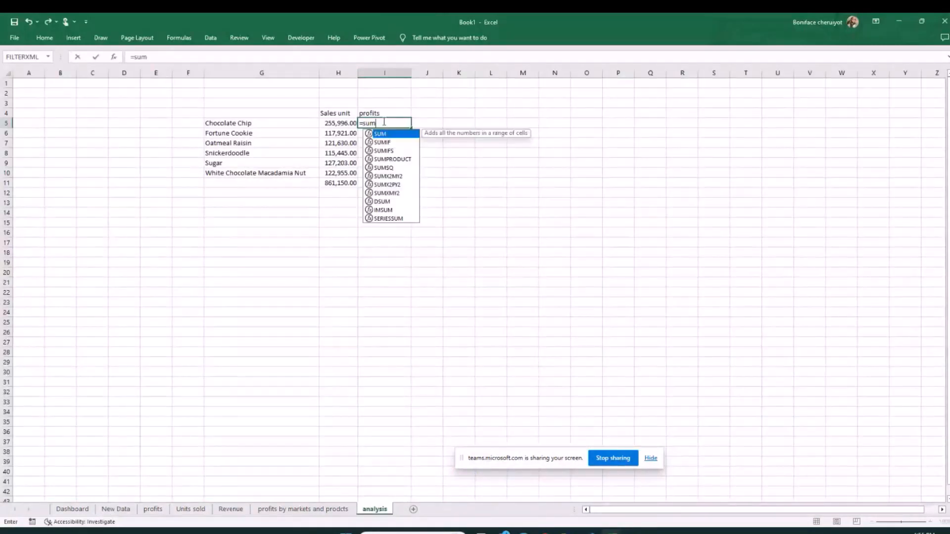
pyautogui.doubleClick(382, 142)
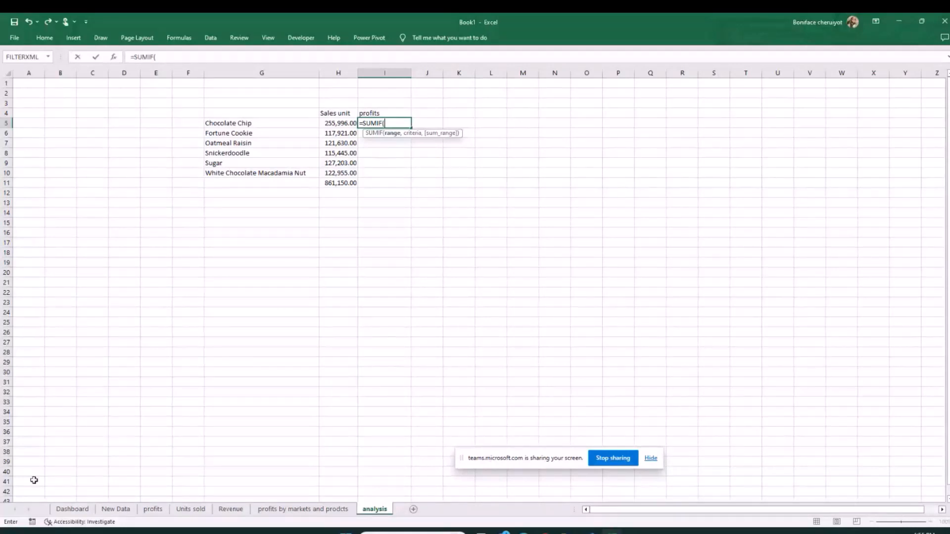
pyautogui.click(111, 511)
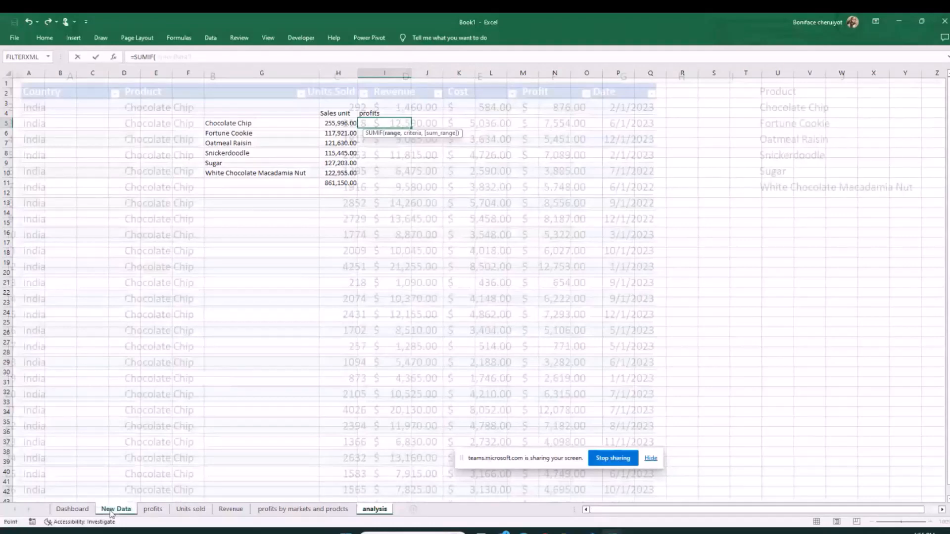
pyautogui.click(213, 76)
pyautogui.write(',analysis!G5,')
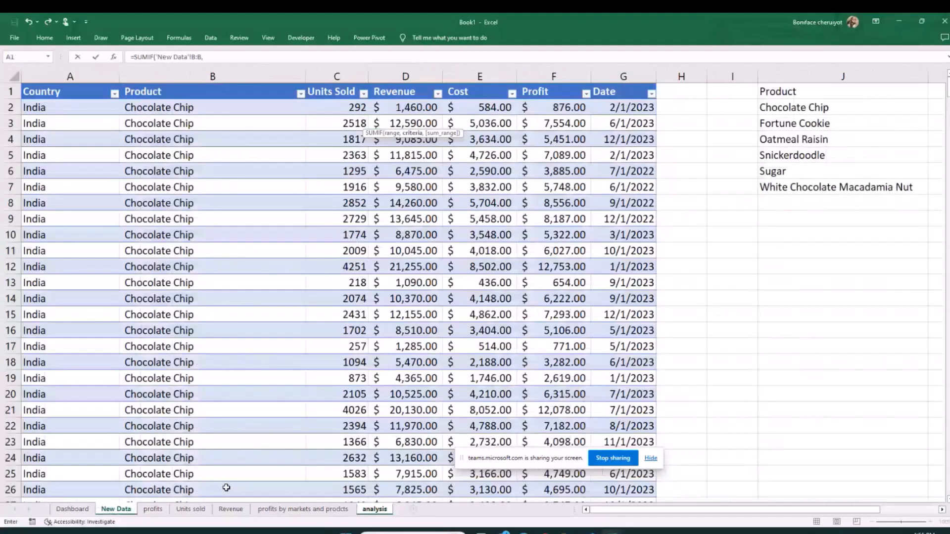
pyautogui.click(374, 509)
pyautogui.click(261, 123)
pyautogui.write(',')
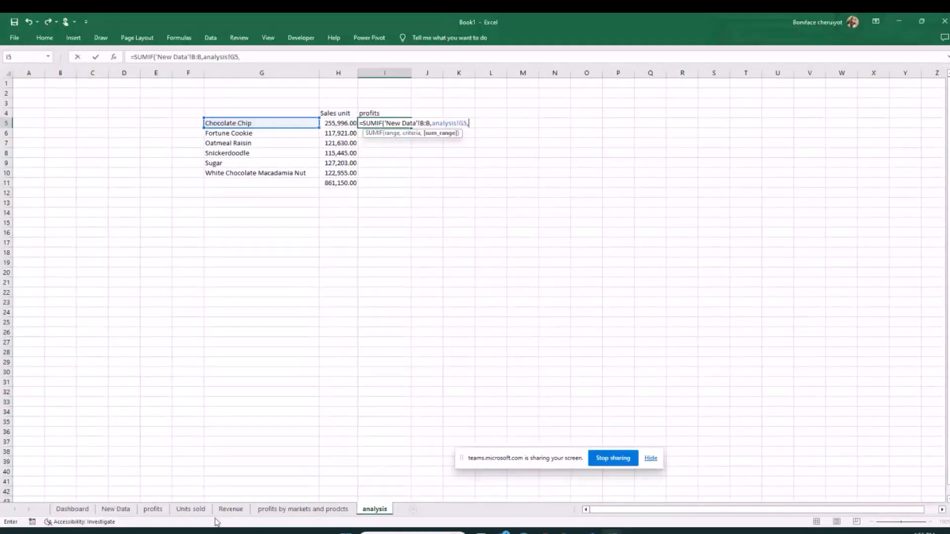
# Step: Complete the SUMIF formula in I5 with the Profit column F of New Data as the sum range
pyautogui.click(112, 510)
pyautogui.click(549, 75)
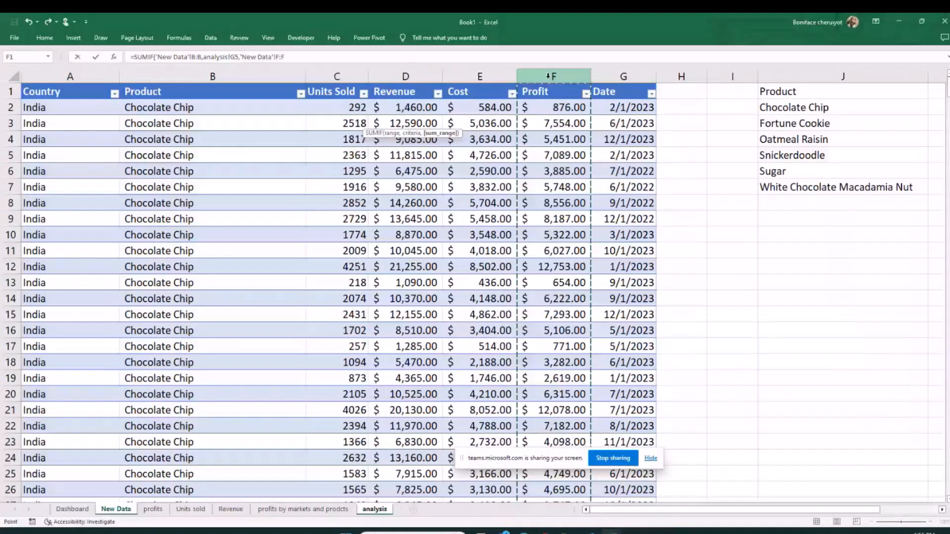
pyautogui.click(284, 58)
pyautogui.write(')')
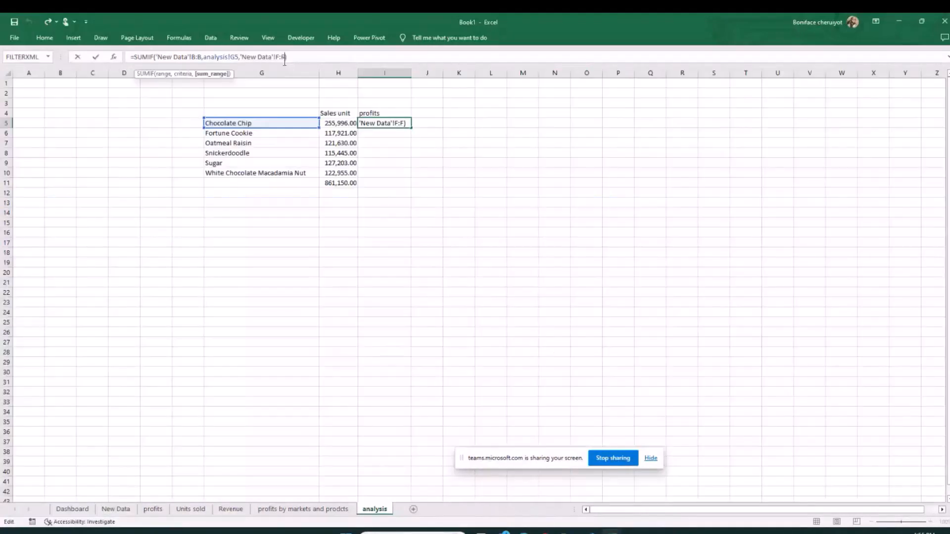
# Step: Make the I5 formula's ranges absolute as $F:$F and $B:$B, and fill the formula down to I10
pyautogui.press('F4')
pyautogui.click(200, 56)
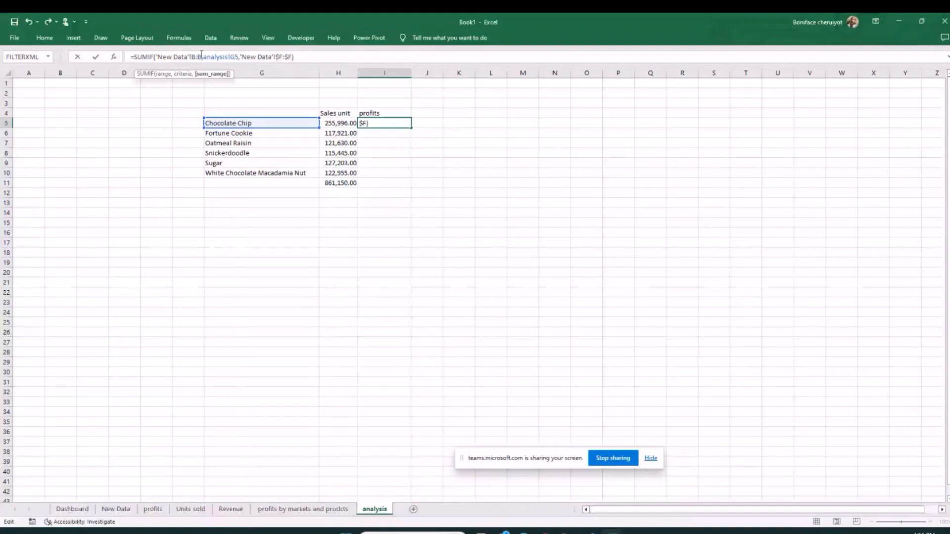
pyautogui.press('F4')
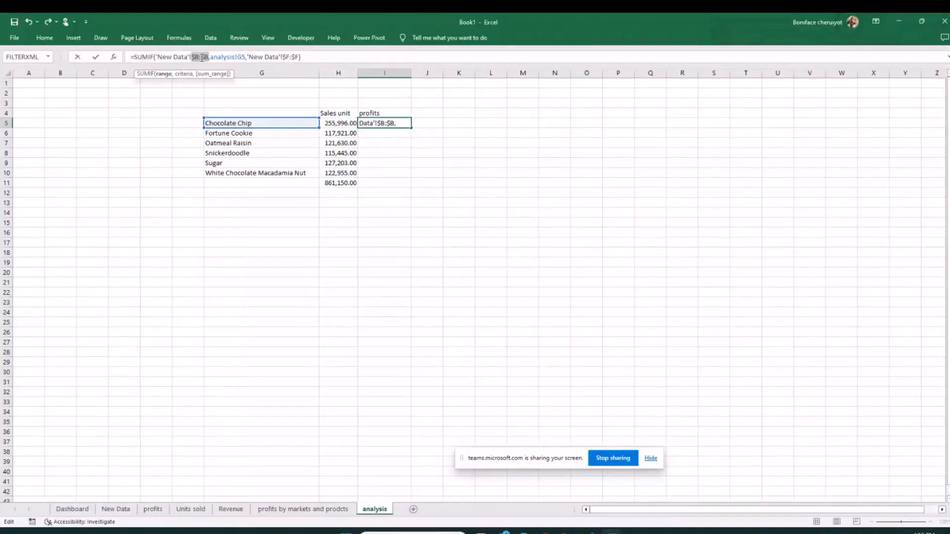
pyautogui.press('Return')
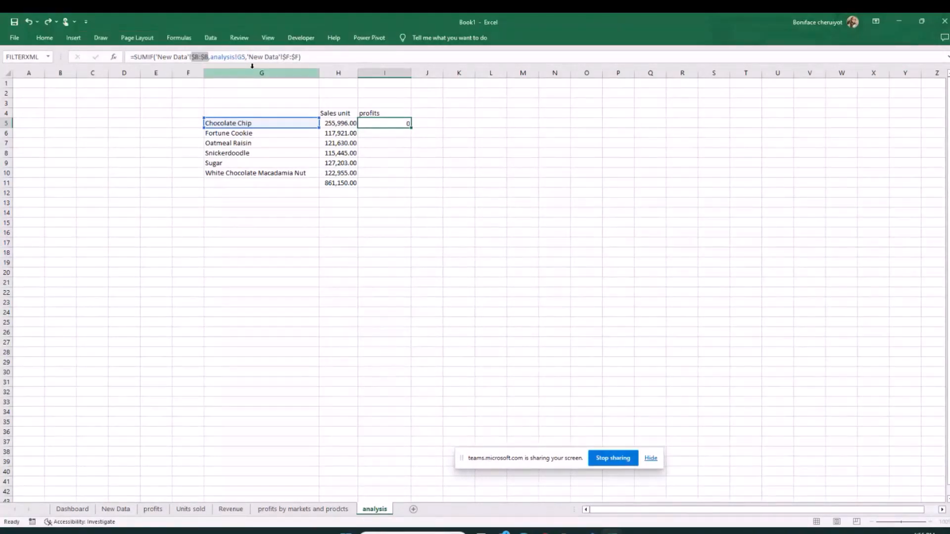
pyautogui.click(378, 121)
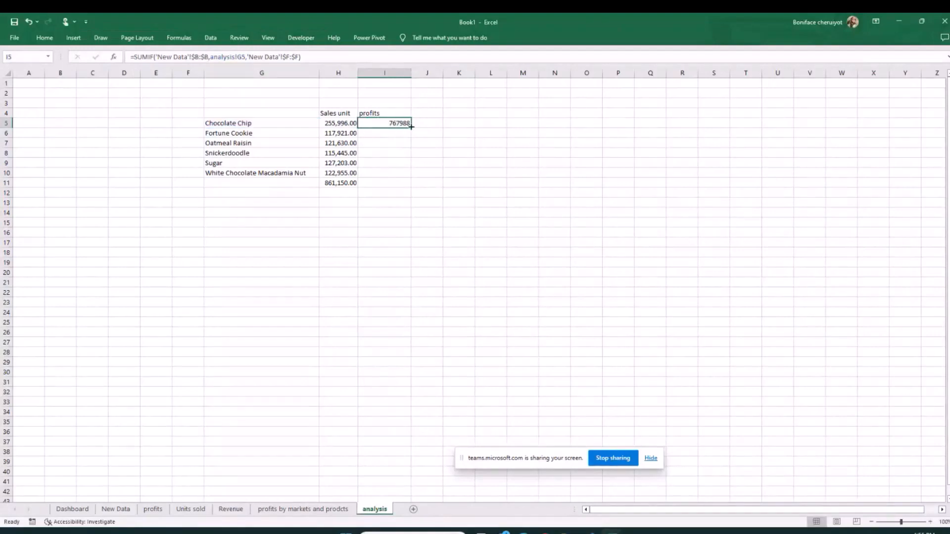
pyautogui.moveTo(411, 127); pyautogui.dragTo(396, 170)
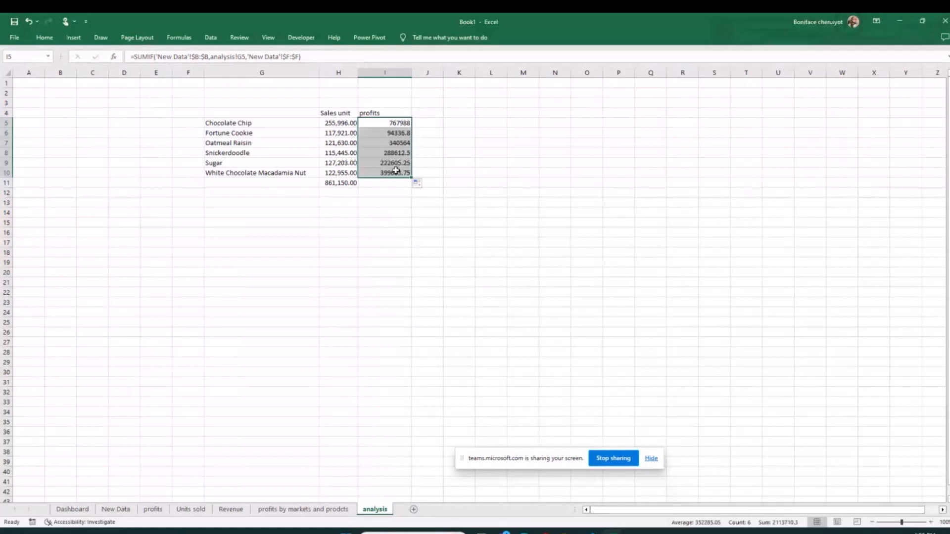
# Step: Total the profits in I11 as a two-decimal number with thousands separator, and check it against the profits pivot and the New Data Profit column
pyautogui.click(388, 183)
pyautogui.hotkey('alt', '=')
pyautogui.press('Tab')
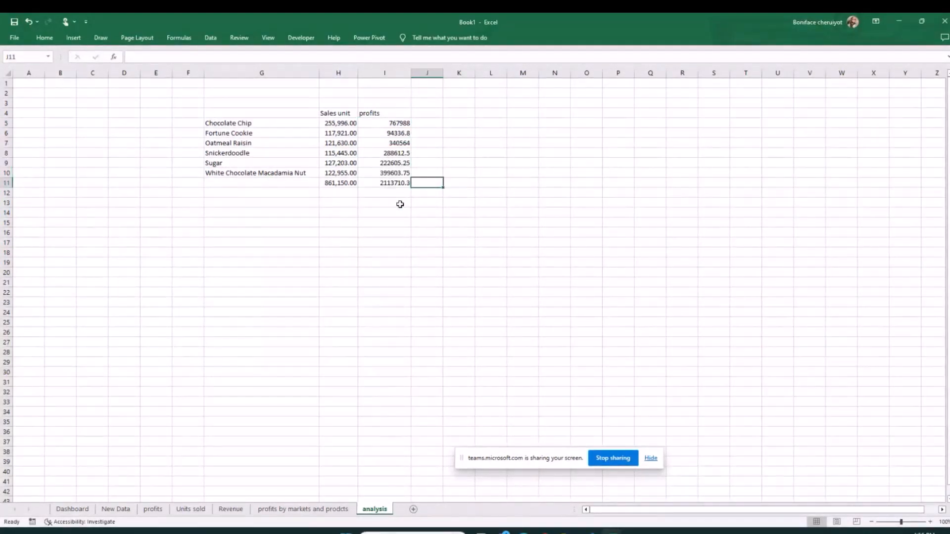
pyautogui.click(392, 182)
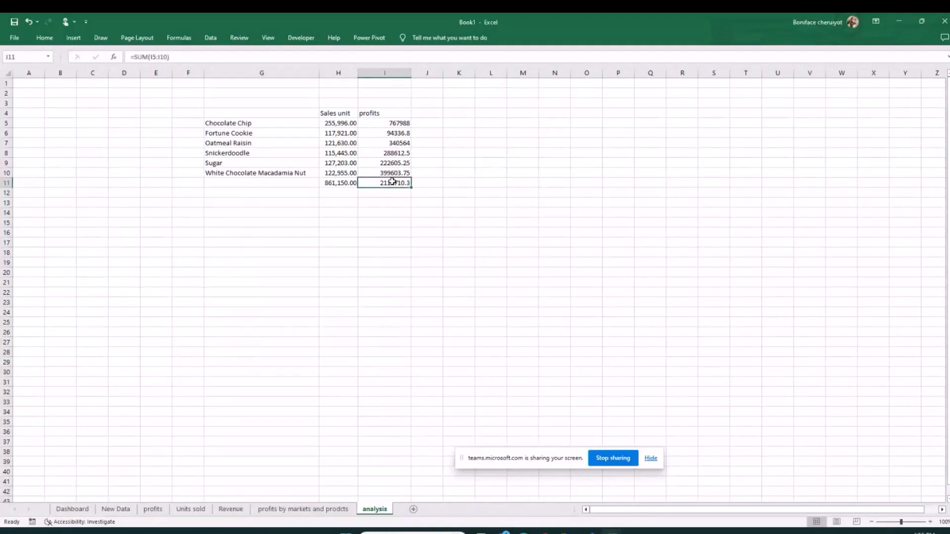
pyautogui.hotkey('ctrl', 'shift', '1')
pyautogui.click(153, 510)
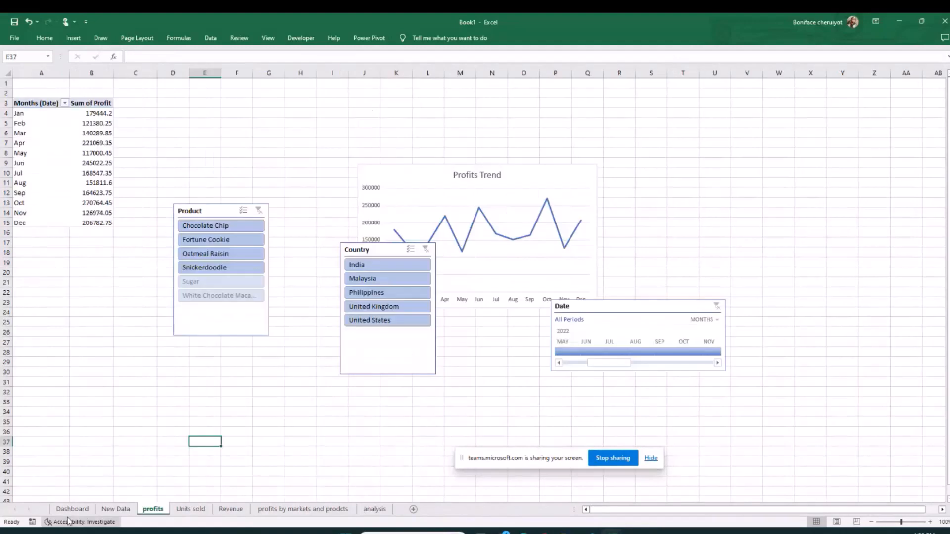
pyautogui.moveTo(99, 113); pyautogui.dragTo(99, 223)
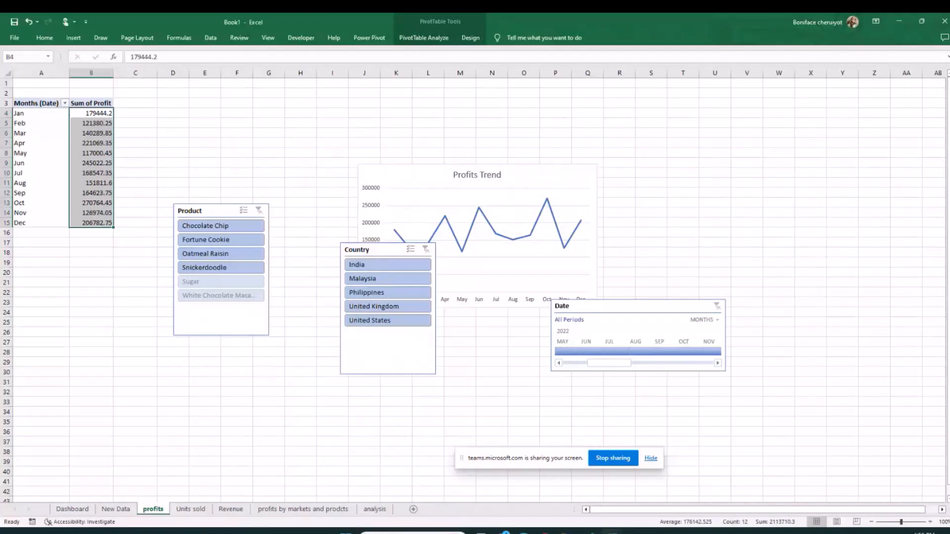
pyautogui.hotkey('ctrl', 'pageup')
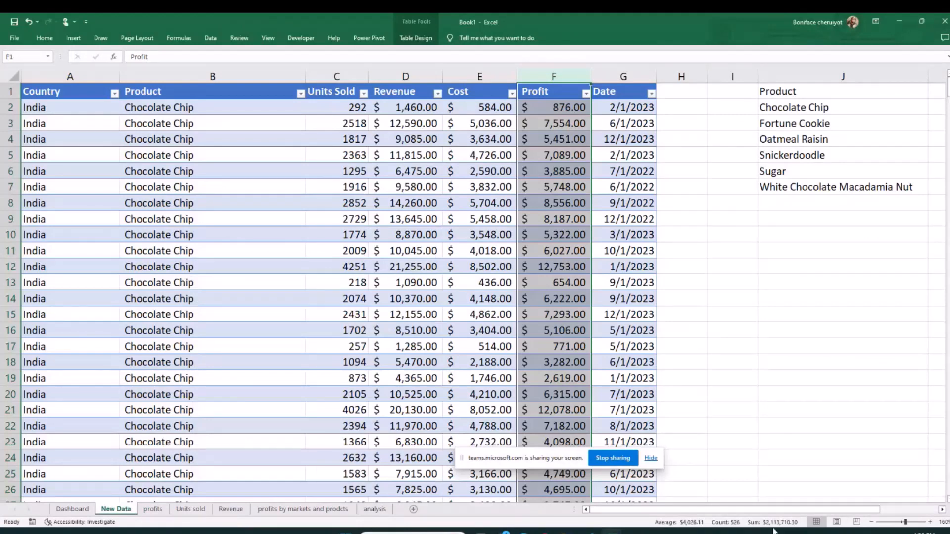
# Step: Hide the gridlines on the analysis sheet
pyautogui.click(375, 509)
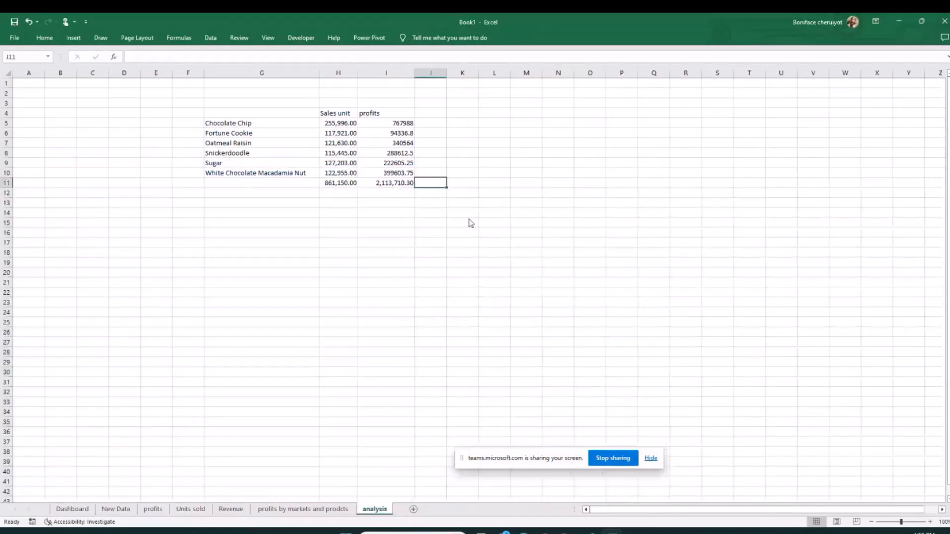
pyautogui.hotkey('alt', 'w')
pyautogui.press('g')
pyautogui.click(430, 272)
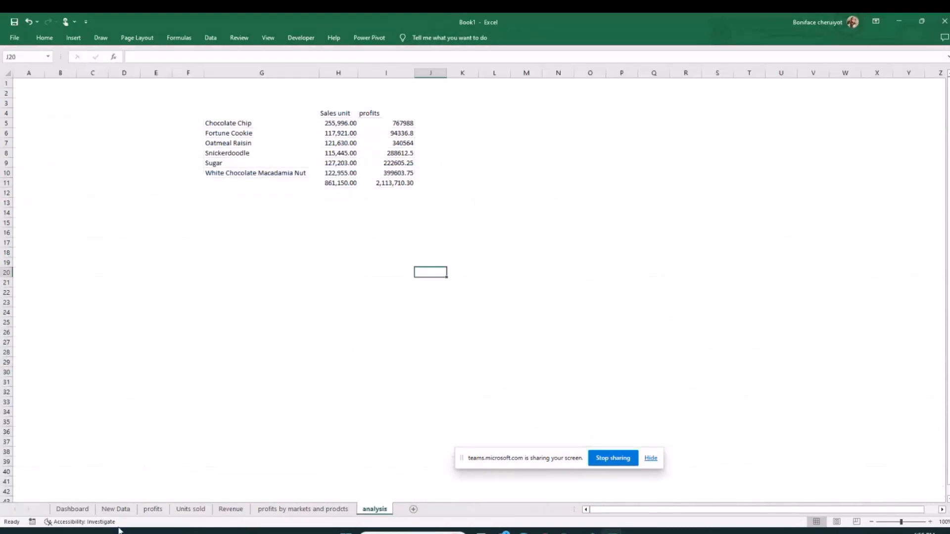
# Step: Insert an option button form control on the Dashboard sheet, in the blue area below the slicers
pyautogui.click(73, 510)
pyautogui.click(536, 291)
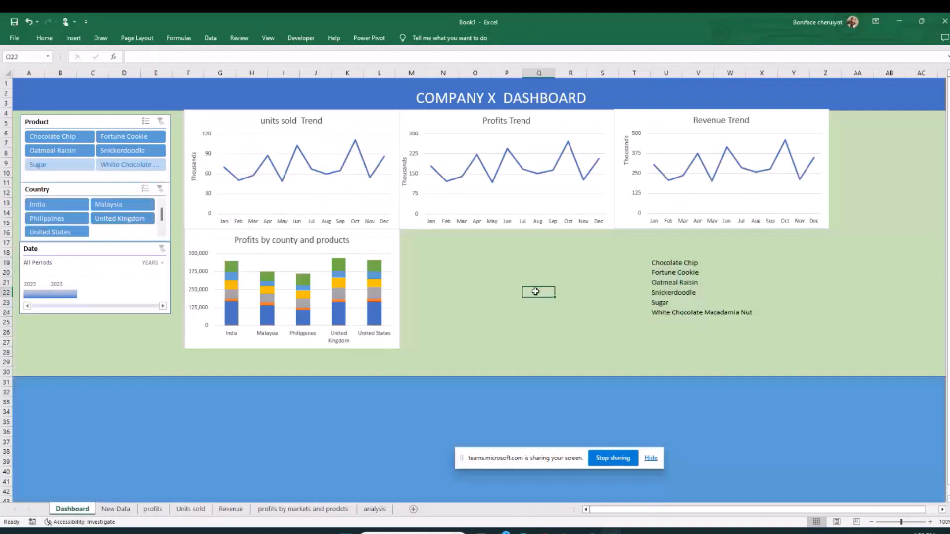
pyautogui.click(308, 38)
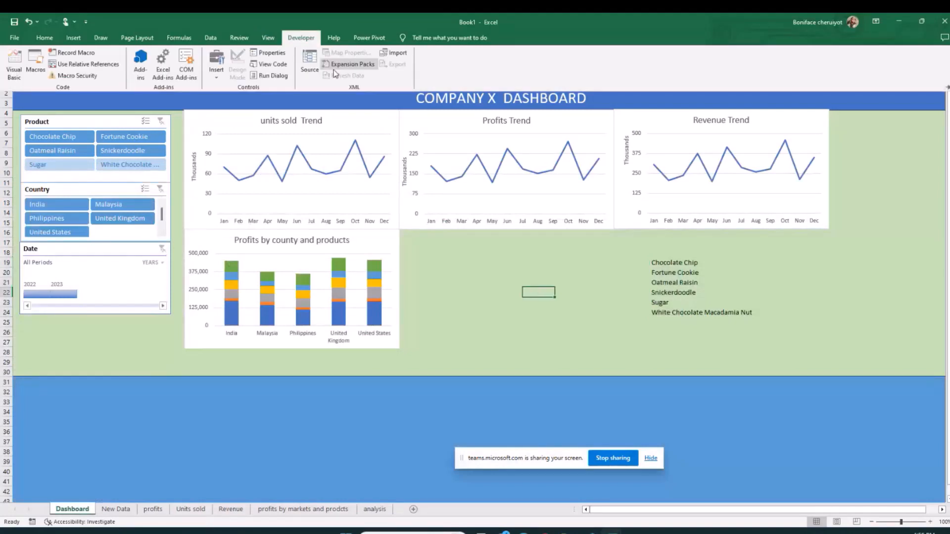
pyautogui.click(216, 63)
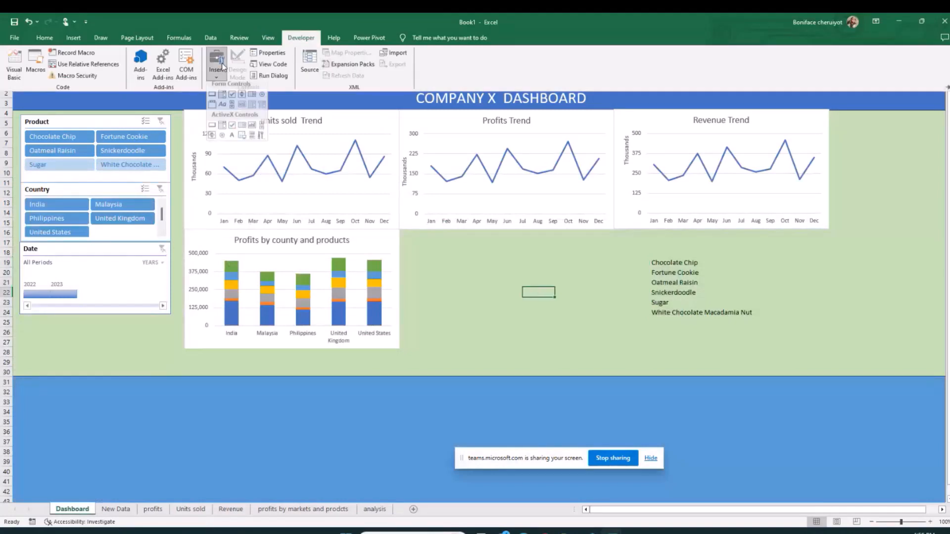
pyautogui.click(260, 99)
pyautogui.click(118, 408)
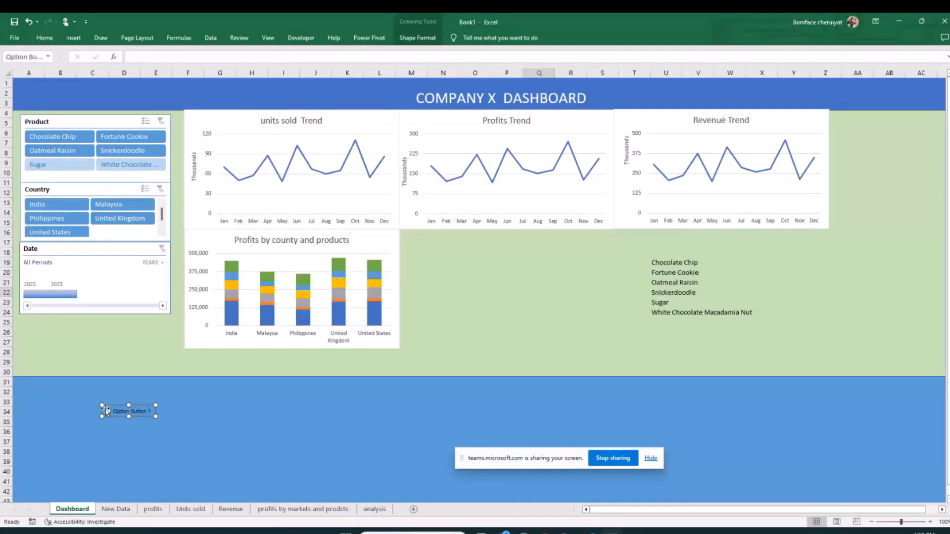
pyautogui.click(121, 354)
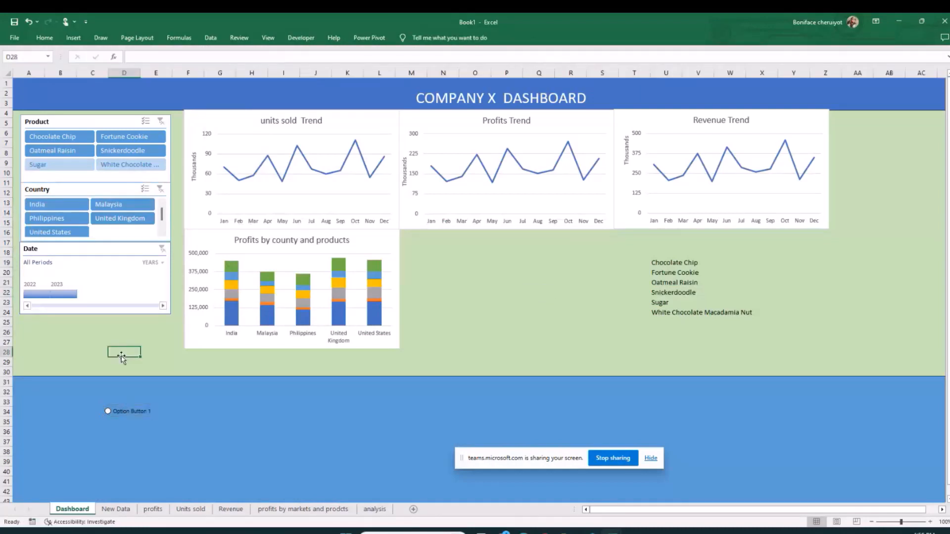
# Step: Move the option button to around B32, near the upper edge of the blue area, and switch it on
pyautogui.rightClick(134, 413)
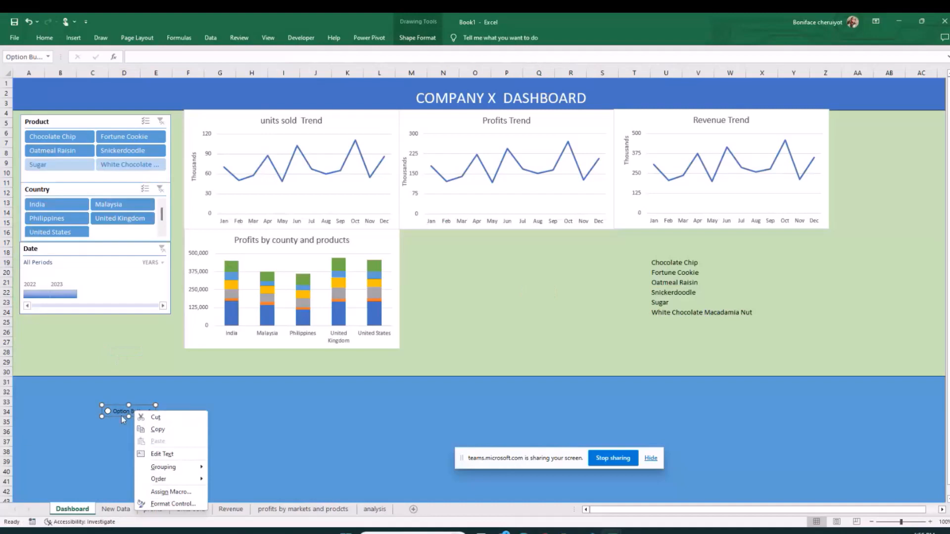
pyautogui.moveTo(124, 420); pyautogui.dragTo(59, 396)
pyautogui.click(94, 357)
pyautogui.click(50, 396)
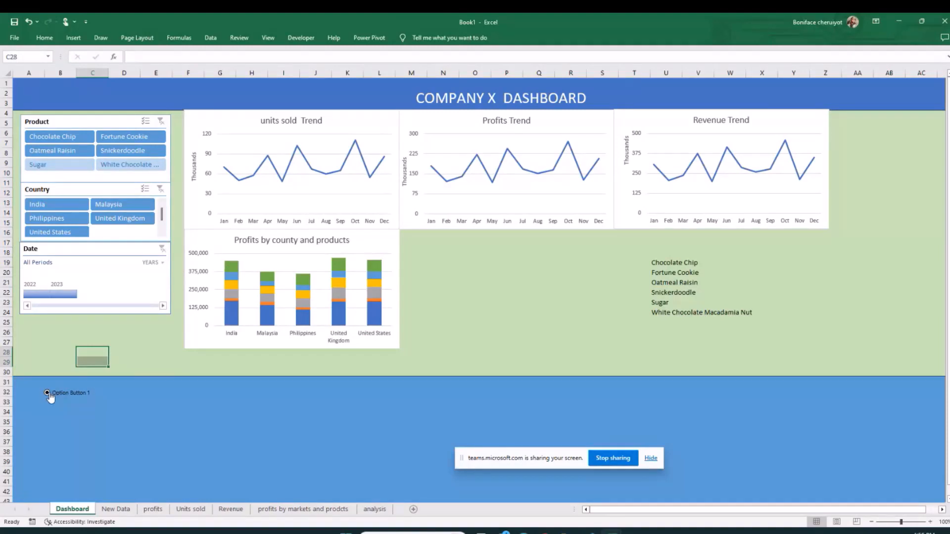
# Step: Link the option button to cell $G$4 of the analysis sheet in its control format
pyautogui.rightClick(64, 398)
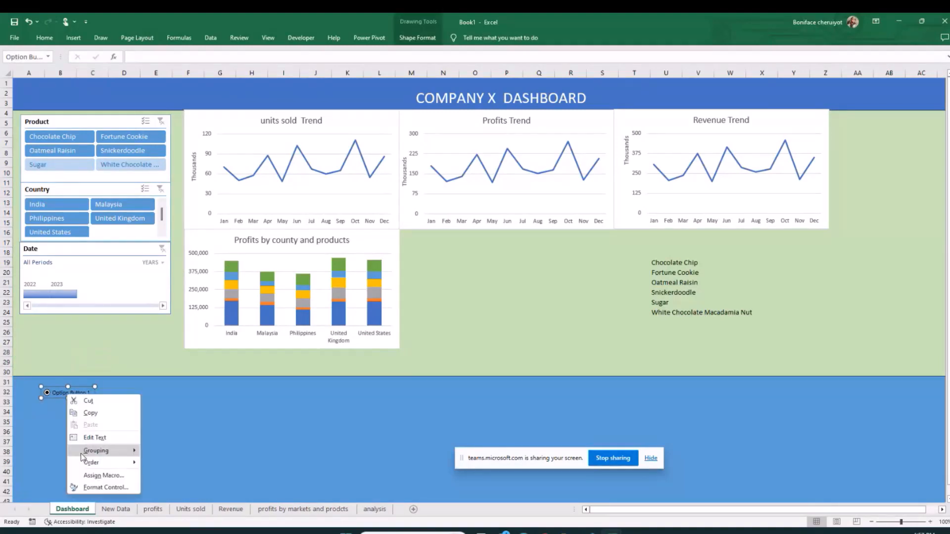
pyautogui.click(94, 487)
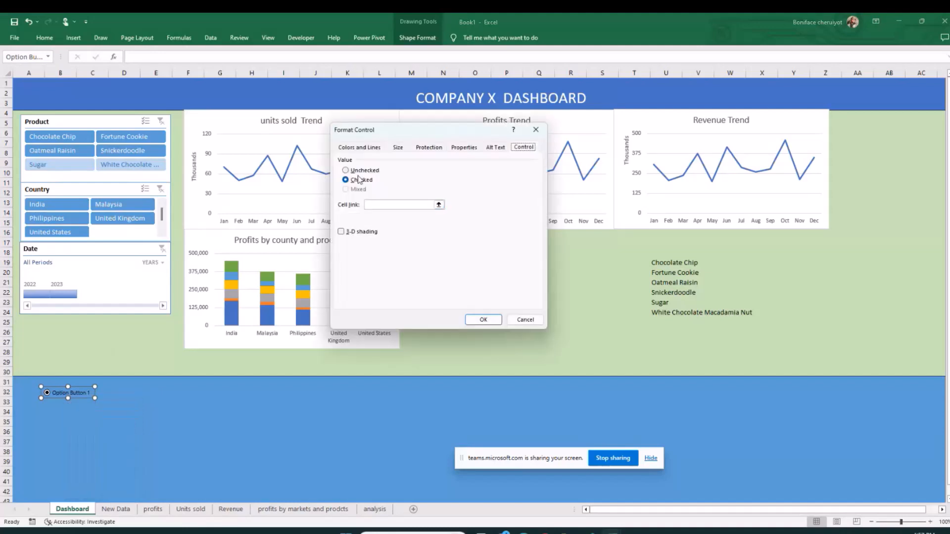
pyautogui.click(376, 207)
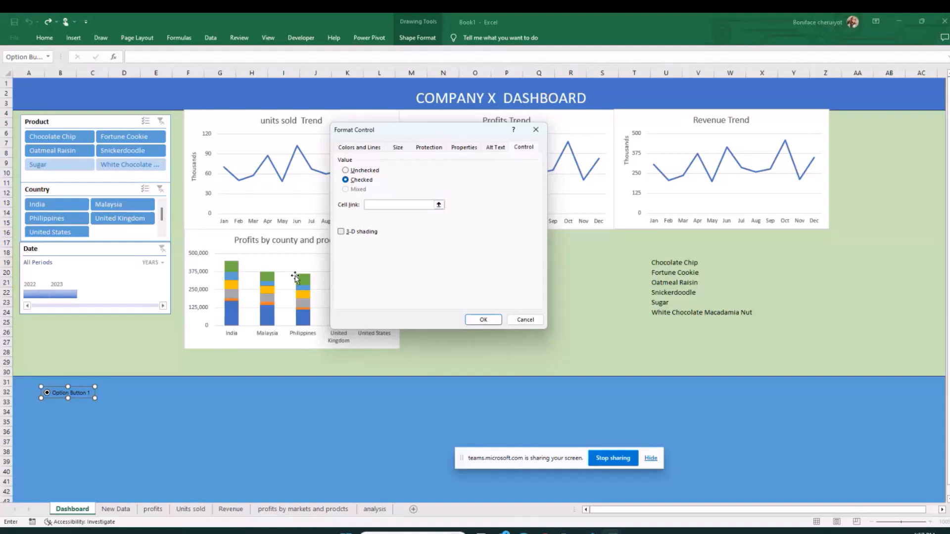
pyautogui.click(374, 509)
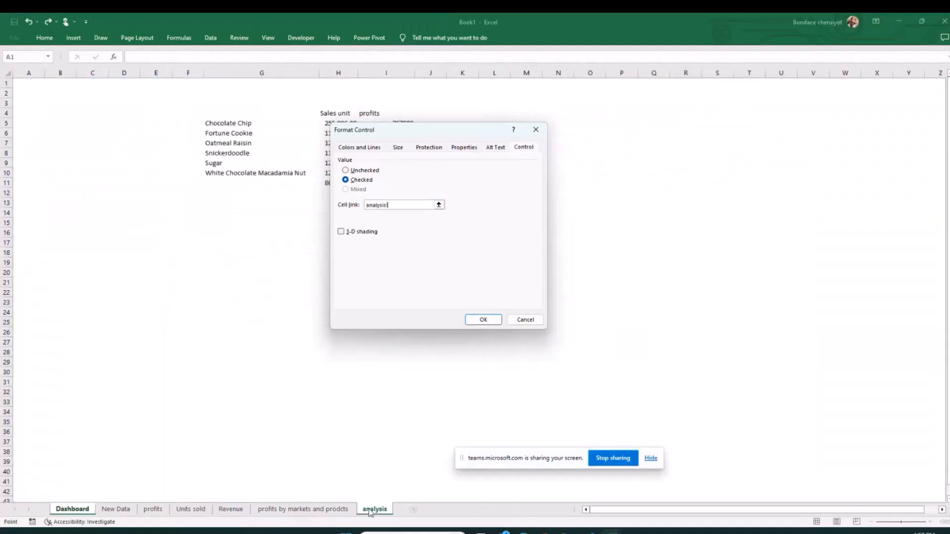
pyautogui.click(218, 115)
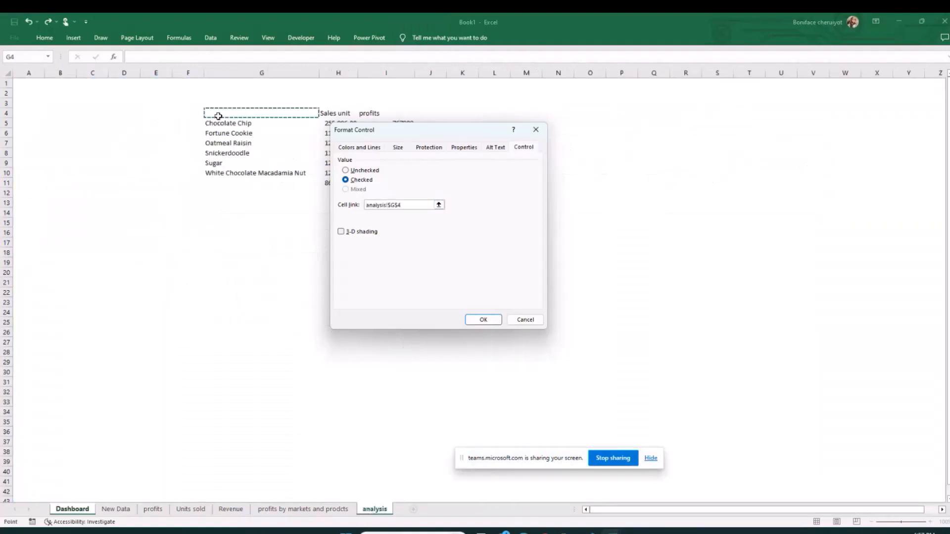
pyautogui.click(483, 319)
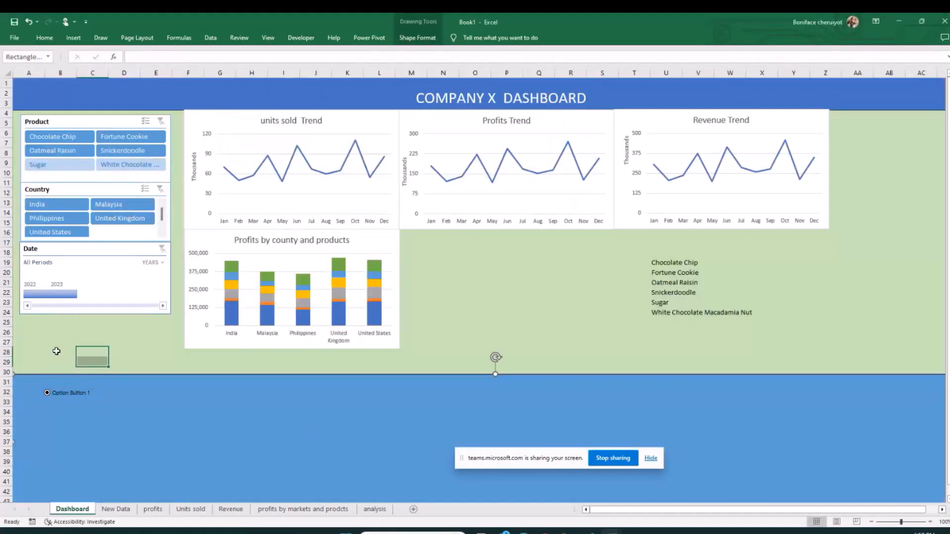
# Step: Center the option button's linked value in G4 of the analysis sheet
pyautogui.click(371, 508)
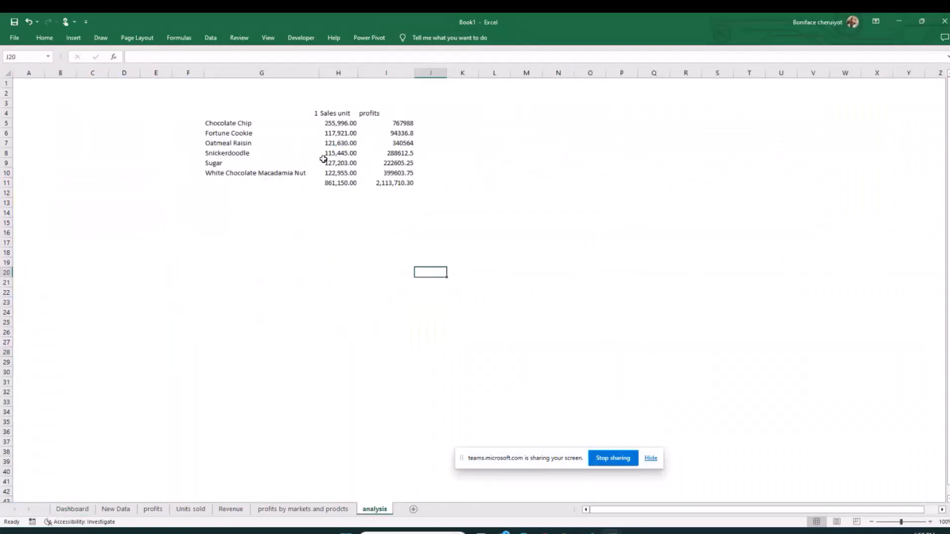
pyautogui.click(292, 113)
pyautogui.click(45, 37)
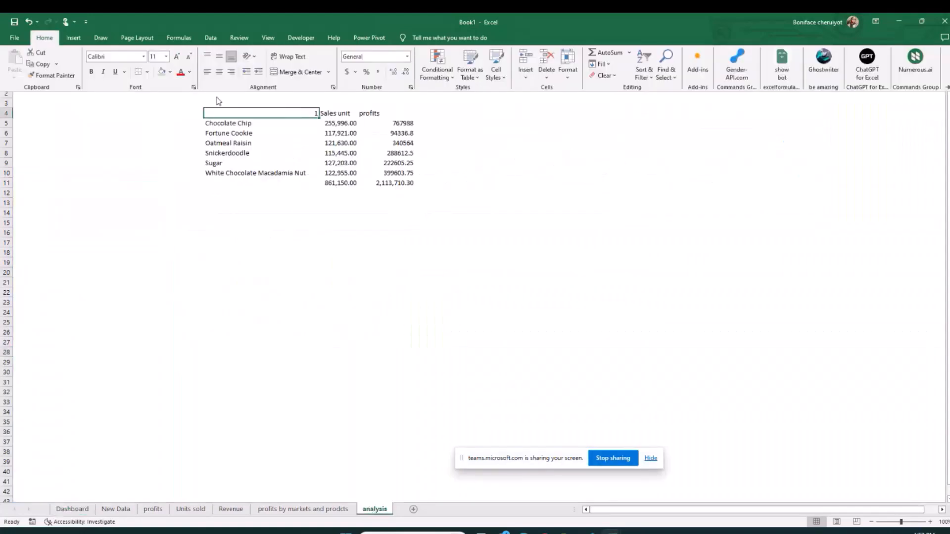
pyautogui.click(218, 72)
pyautogui.moveTo(311, 244); pyautogui.dragTo(311, 257)
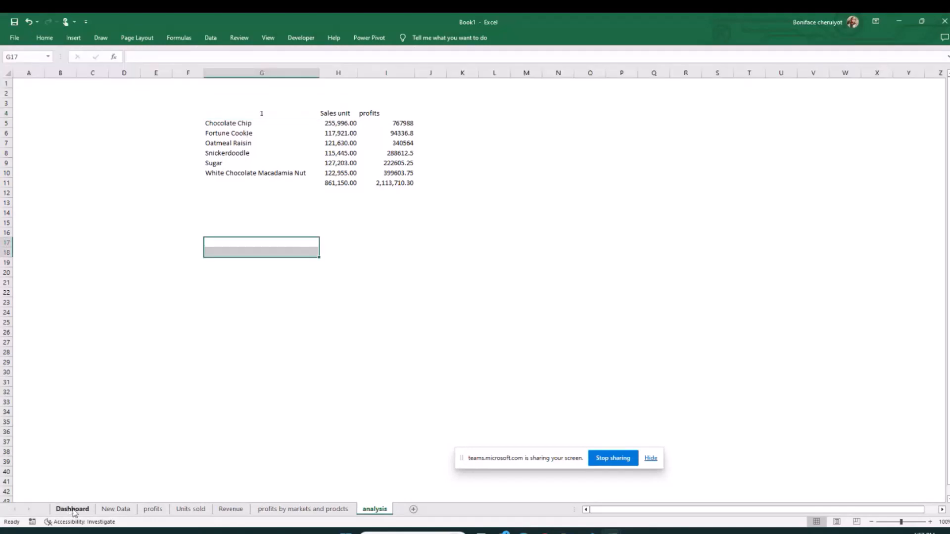
pyautogui.click(72, 510)
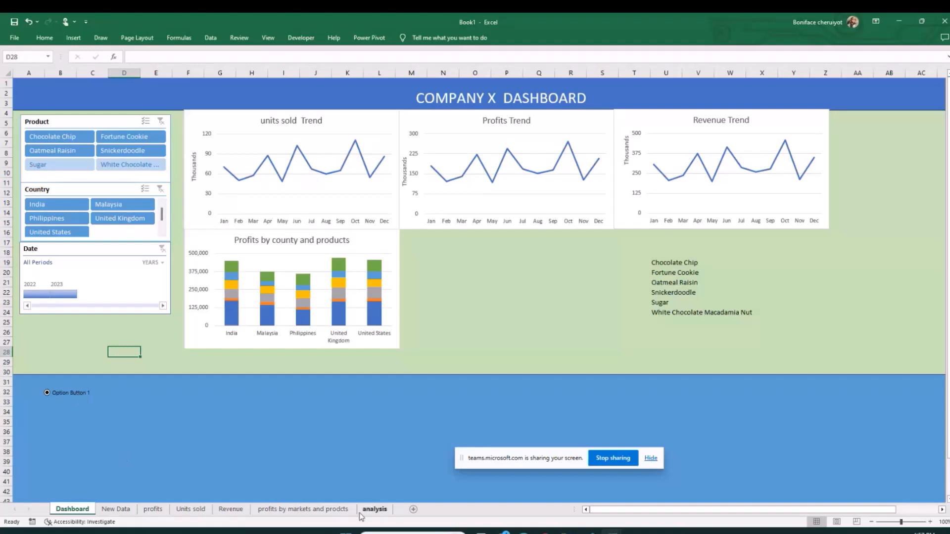
pyautogui.click(374, 509)
pyautogui.click(386, 307)
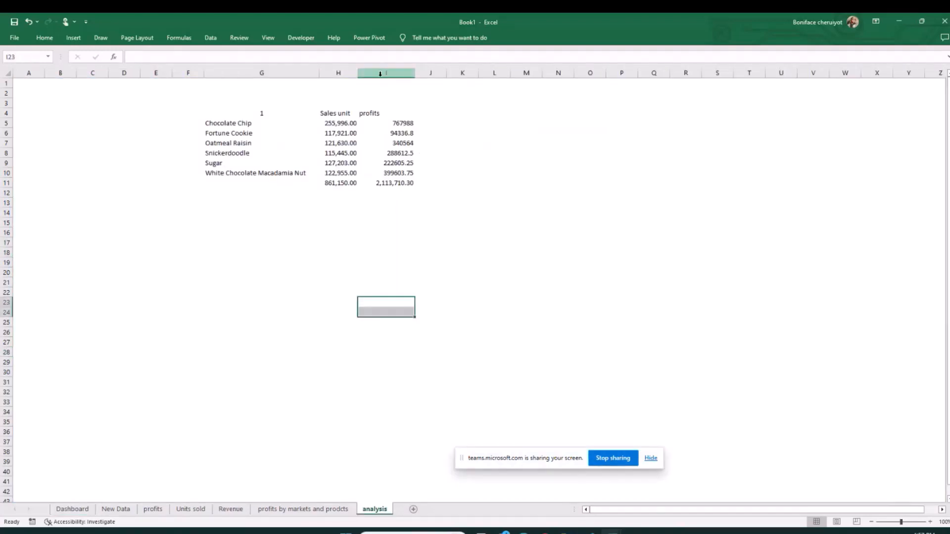
# Step: Add the heading "code" in J4 of the analysis sheet, beside the profits heading
pyautogui.click(439, 121)
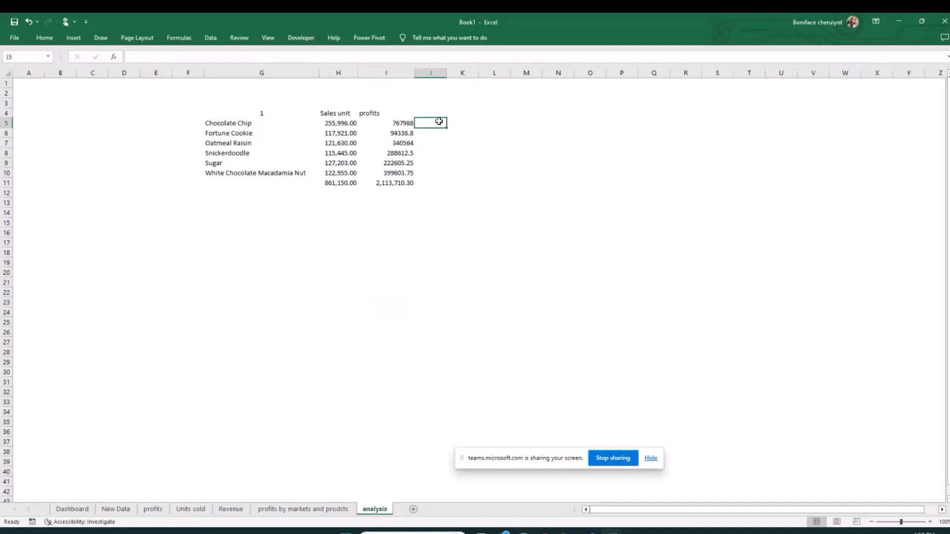
pyautogui.write('code')
pyautogui.press('Return')
pyautogui.click(440, 124)
pyautogui.moveTo(434, 130); pyautogui.dragTo(445, 124)
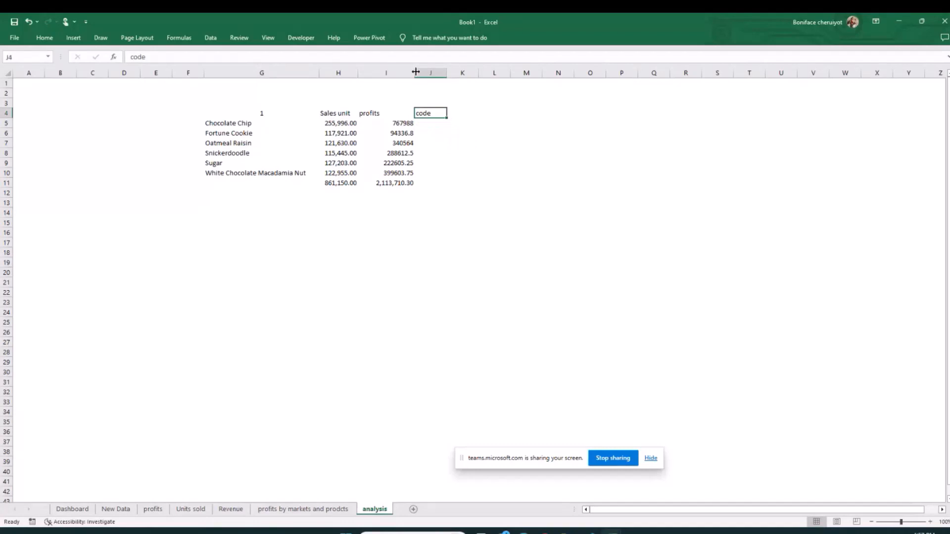
# Step: Widen the profits column of the analysis sheet and center the contents of columns H and I
pyautogui.moveTo(416, 71); pyautogui.dragTo(437, 72)
pyautogui.moveTo(326, 72); pyautogui.dragTo(401, 73)
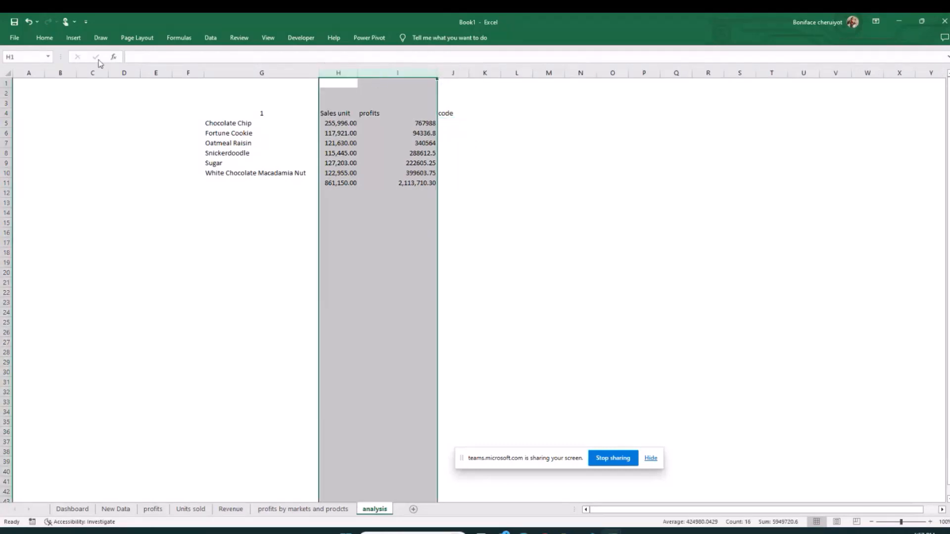
pyautogui.click(45, 38)
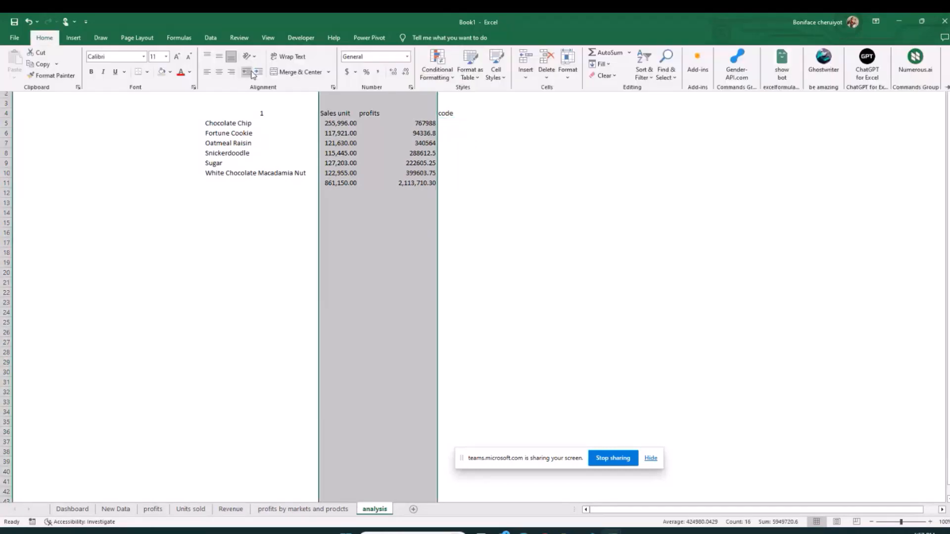
pyautogui.click(218, 72)
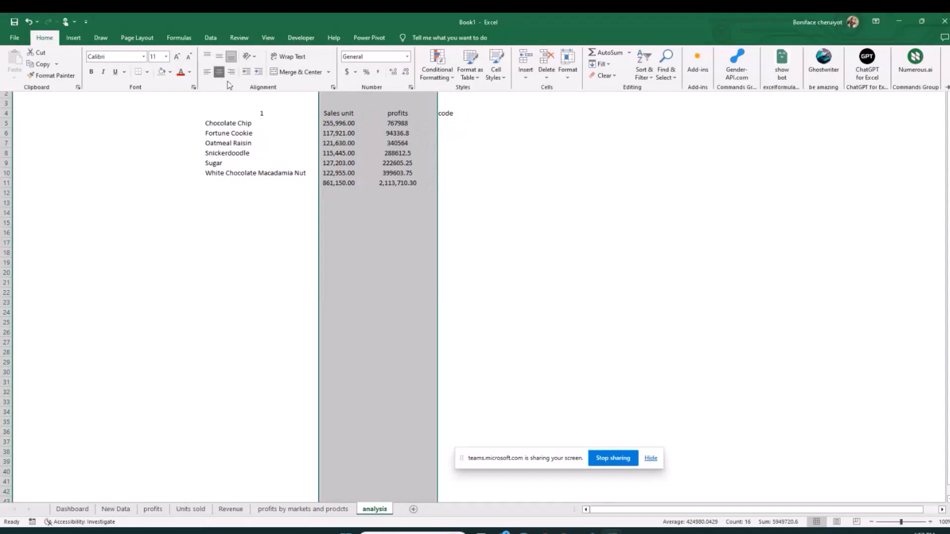
# Step: Apply the comma number format to columns H and I and fit the width of column H to its contents
pyautogui.click(377, 71)
pyautogui.click(335, 116)
pyautogui.doubleClick(359, 73)
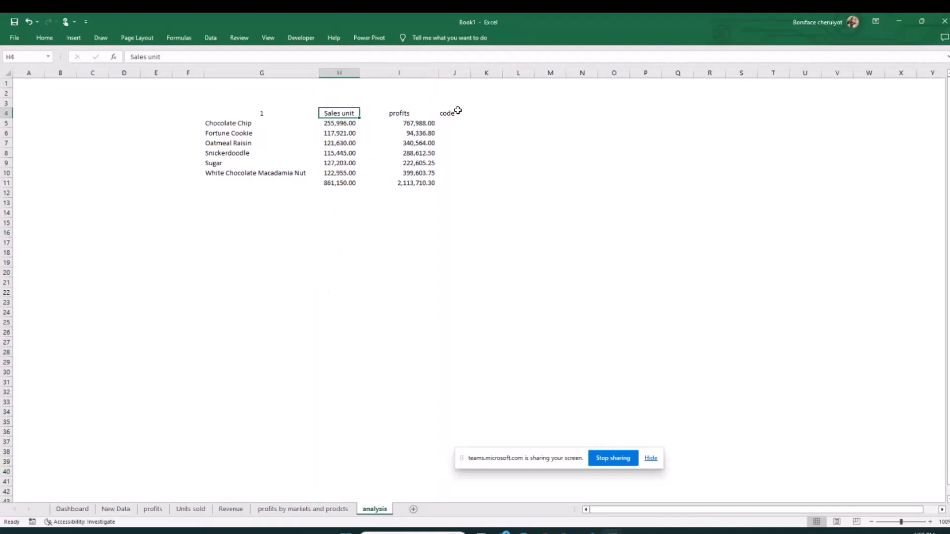
# Step: Widen column J and center the "code" heading in J4
pyautogui.moveTo(471, 77); pyautogui.dragTo(496, 81)
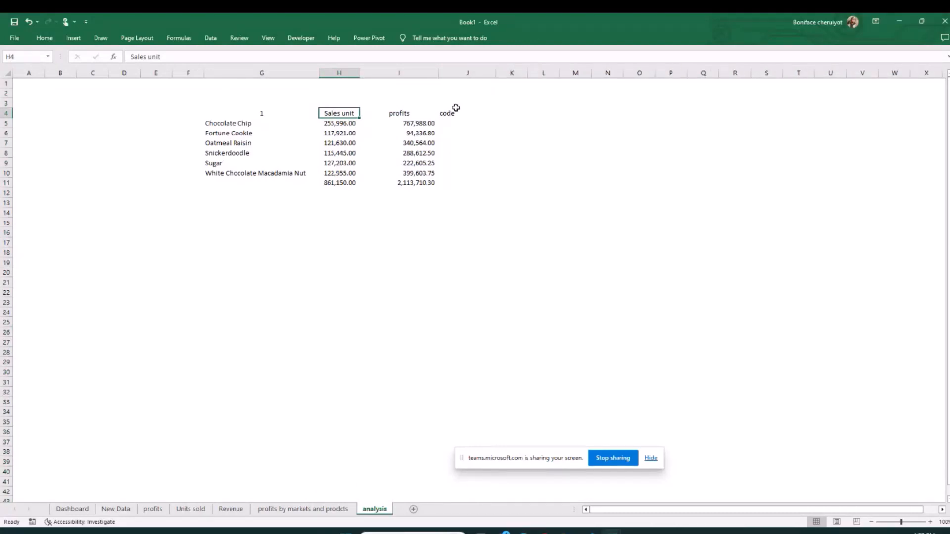
pyautogui.click(454, 113)
pyautogui.click(44, 38)
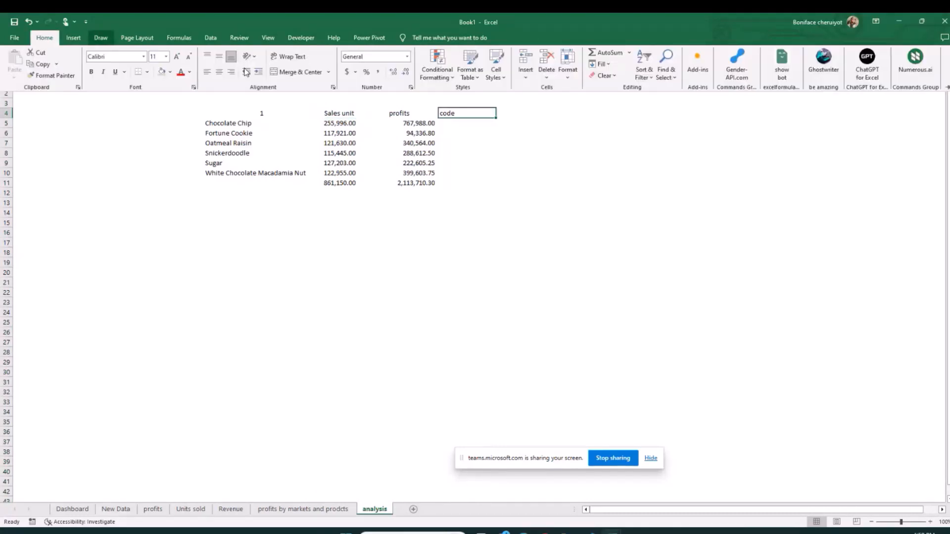
pyautogui.click(219, 76)
# Step: Enter code 1 for Chocolate Chip in J5
pyautogui.click(468, 124)
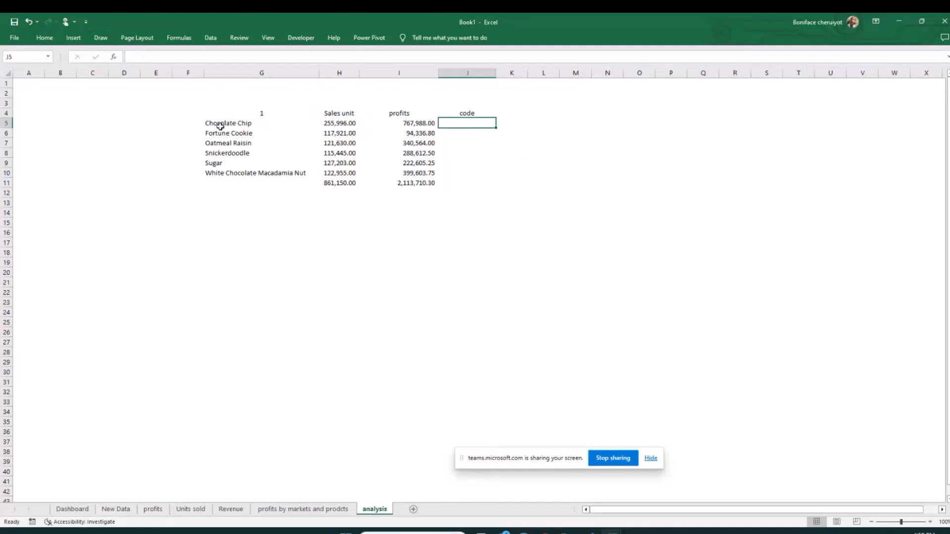
pyautogui.write('1')
pyautogui.click(510, 142)
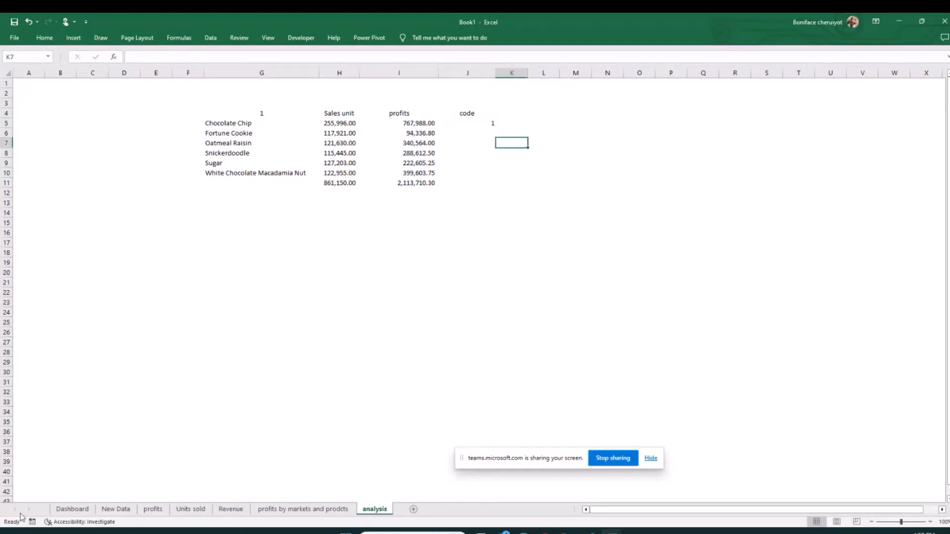
# Step: Replace the caption of the option button on the Dashboard sheet with "Chocolate chip"
pyautogui.click(72, 509)
pyautogui.click(91, 350)
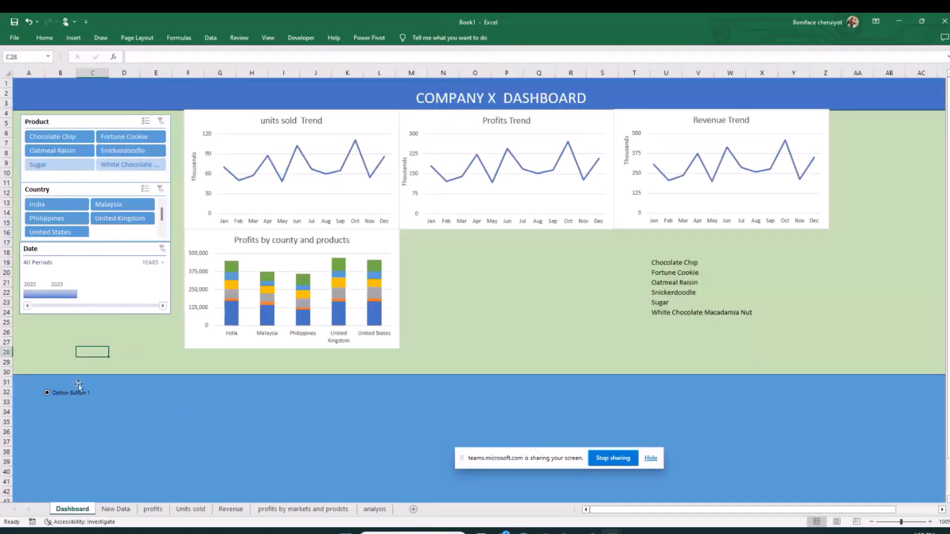
pyautogui.rightClick(79, 393)
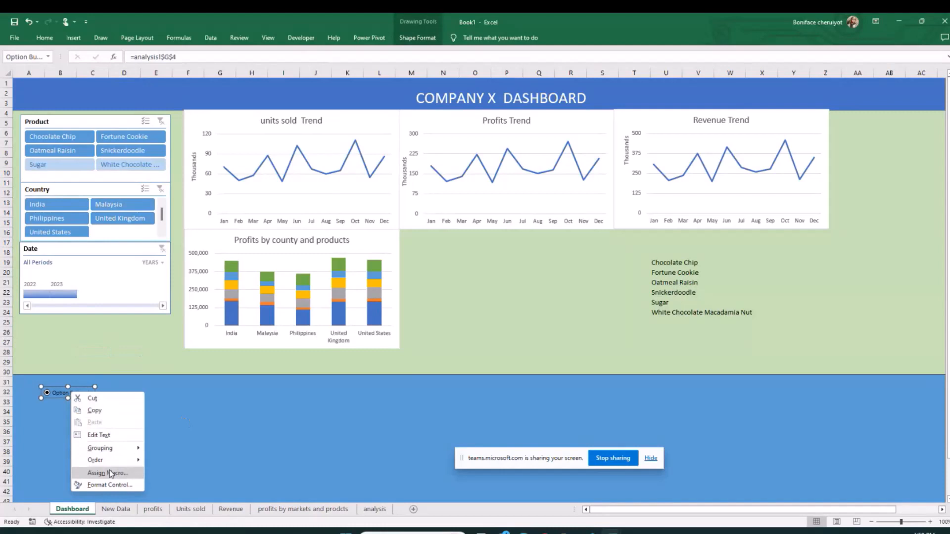
pyautogui.click(129, 337)
pyautogui.press('BackSpace')
pyautogui.press('BackSpace')
pyautogui.click(88, 395)
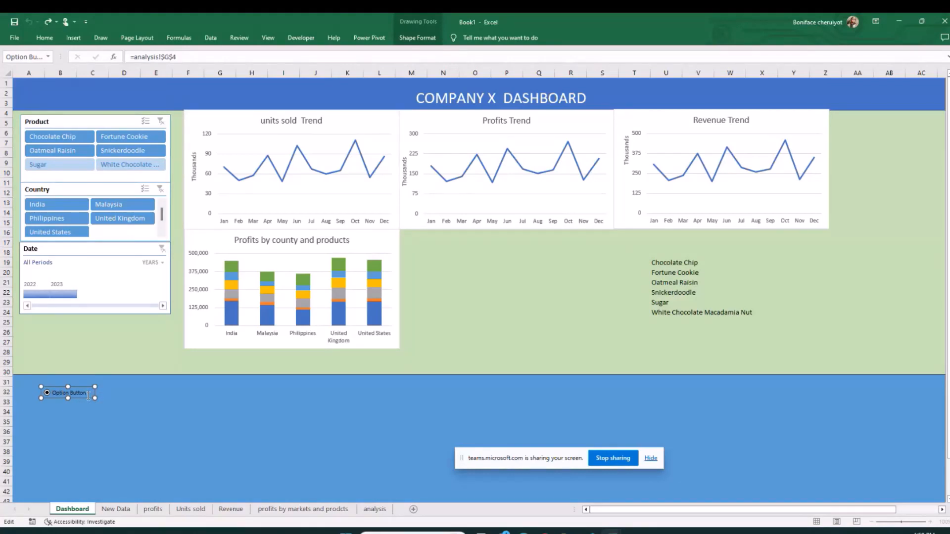
pyautogui.press('BackSpace')
pyautogui.press('BackSpace')
pyautogui.press('BackSpace')
pyautogui.press('BackSpace')
pyautogui.press('BackSpace')
pyautogui.press('BackSpace')
pyautogui.press('BackSpace')
pyautogui.press('BackSpace')
pyautogui.press('BackSpace')
pyautogui.press('BackSpace')
pyautogui.press('BackSpace')
pyautogui.press('BackSpace')
pyautogui.press('BackSpace')
pyautogui.write('Chocolate chip')
pyautogui.click(114, 356)
# Step: Move the Chocolate chip option button slightly up and left, near the upper-left corner of the blue area
pyautogui.rightClick(83, 393)
pyautogui.click(77, 399)
pyautogui.moveTo(77, 399)
pyautogui.mouseDown()
pyautogui.moveTo(84, 406)
pyautogui.moveTo(71, 394)
pyautogui.mouseUp()
pyautogui.click(118, 353)
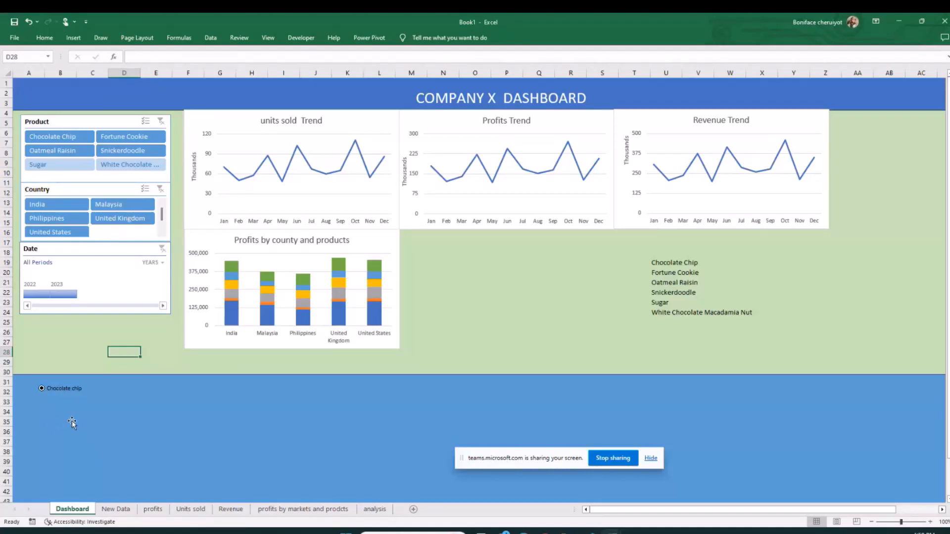
# Step: Duplicate the Chocolate chip option button and place the copy beside the original, around D32 in the blue area
pyautogui.click(81, 354)
pyautogui.rightClick(74, 389)
pyautogui.press('Escape')
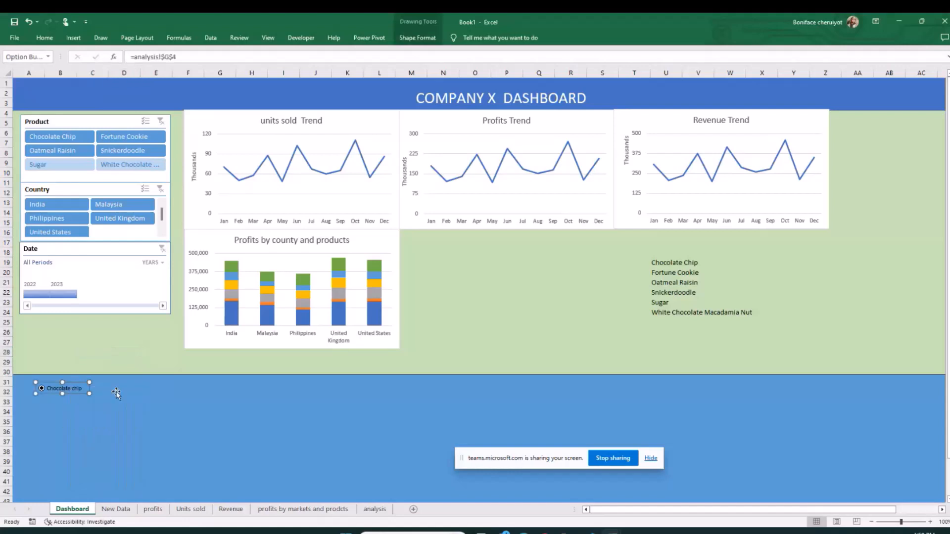
pyautogui.rightClick(116, 394)
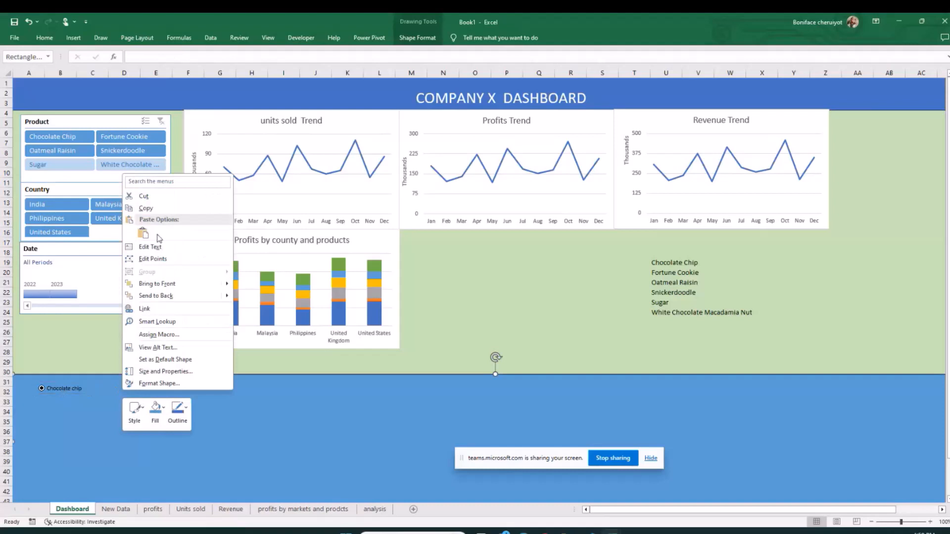
pyautogui.press('Escape')
pyautogui.click(170, 375)
pyautogui.rightClick(125, 359)
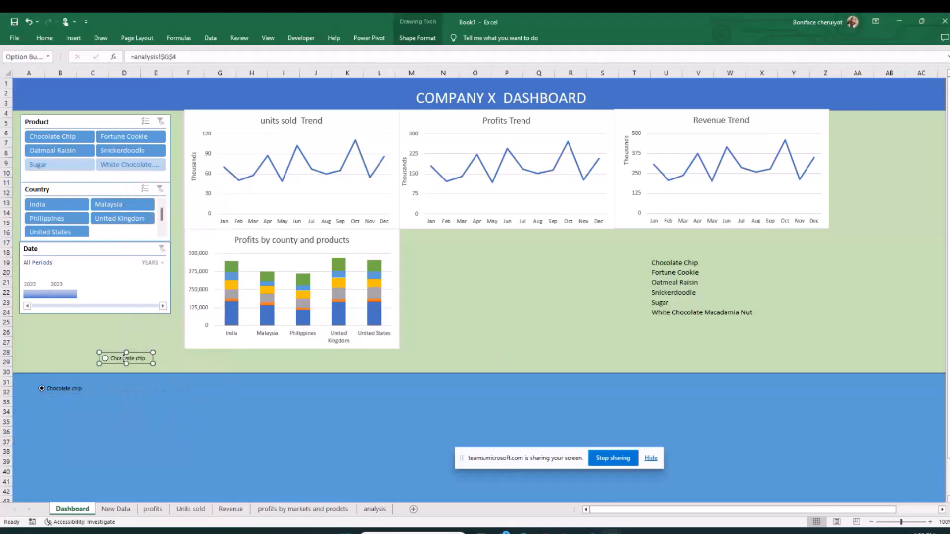
pyautogui.press('Escape')
pyautogui.moveTo(121, 367); pyautogui.dragTo(118, 394)
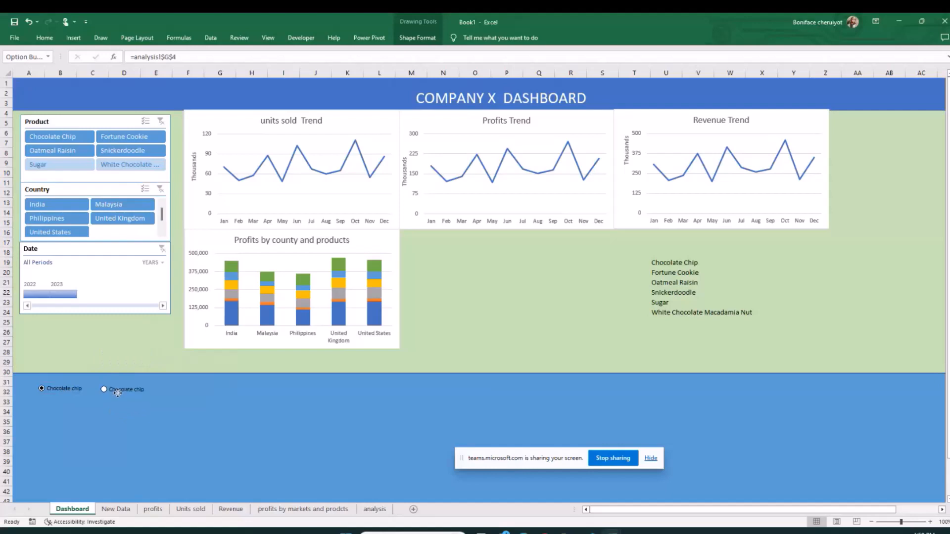
# Step: Replace the caption of the copied option button with "Fortune Cookie"
pyautogui.click(144, 391)
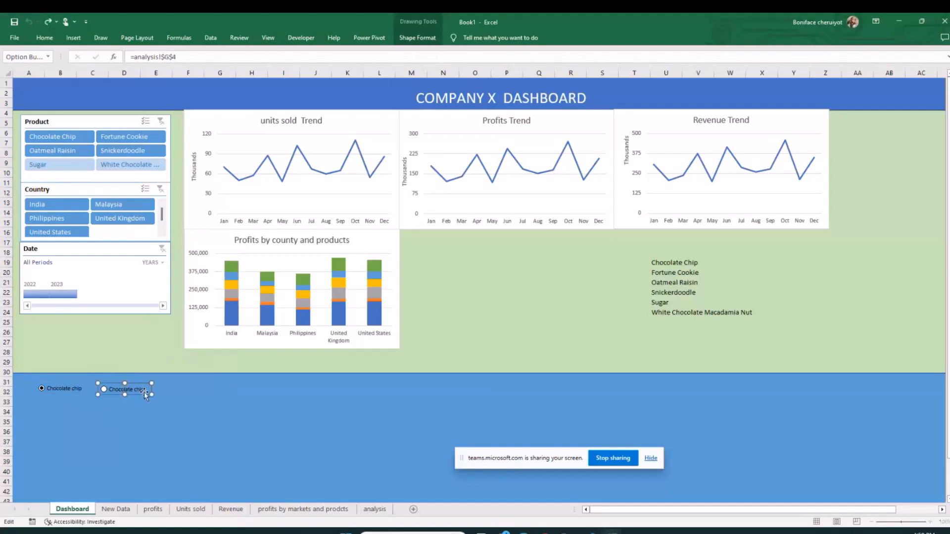
pyautogui.press('BackSpace')
pyautogui.press('BackSpace')
pyautogui.press('BackSpace')
pyautogui.press('BackSpace')
pyautogui.press('BackSpace')
pyautogui.press('BackSpace')
pyautogui.press('BackSpace')
pyautogui.press('BackSpace')
pyautogui.press('BackSpace')
pyautogui.press('BackSpace')
pyautogui.press('BackSpace')
pyautogui.press('BackSpace')
pyautogui.press('BackSpace')
pyautogui.press('BackSpace')
pyautogui.write('Fortune Cookie')
pyautogui.click(135, 361)
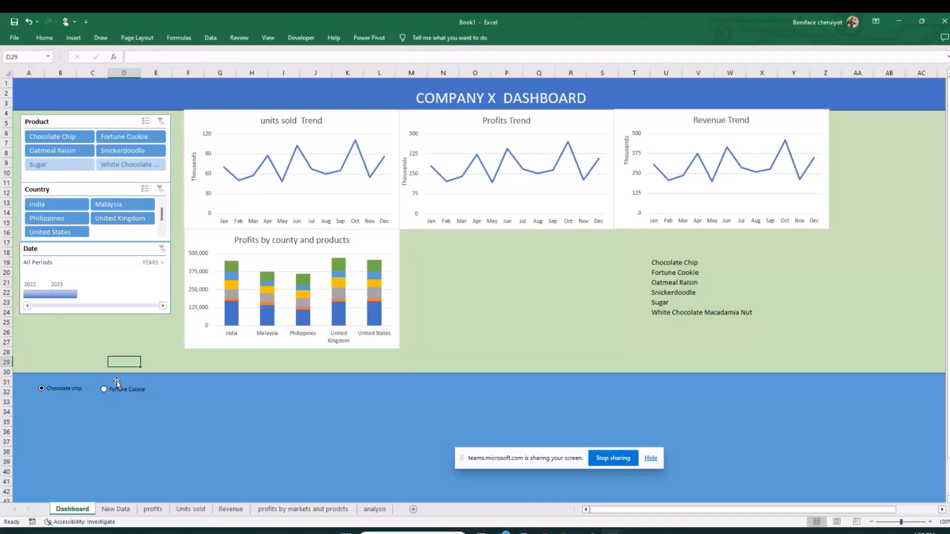
# Step: Switch on the Fortune Cookie option button and fill the linked cell G4 of the analysis sheet with yellow
pyautogui.click(117, 385)
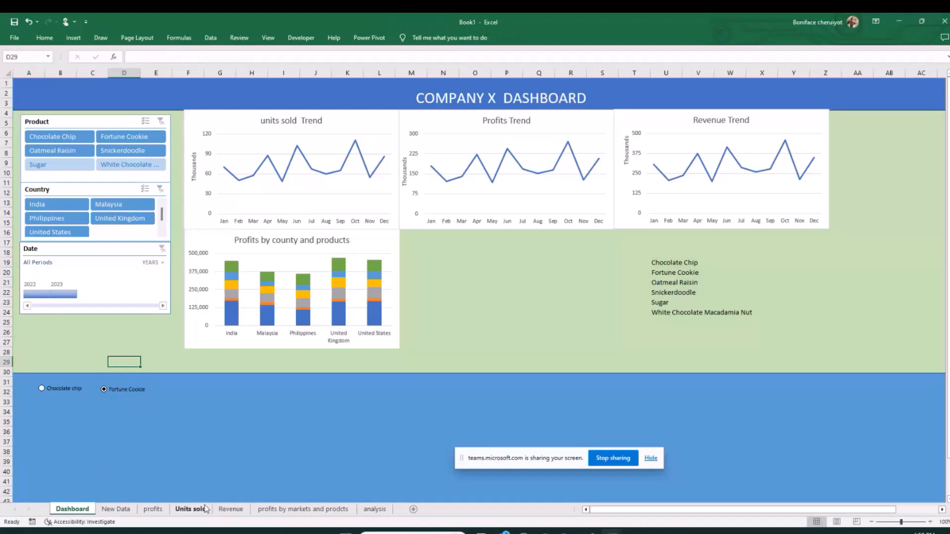
pyautogui.click(378, 508)
pyautogui.click(245, 113)
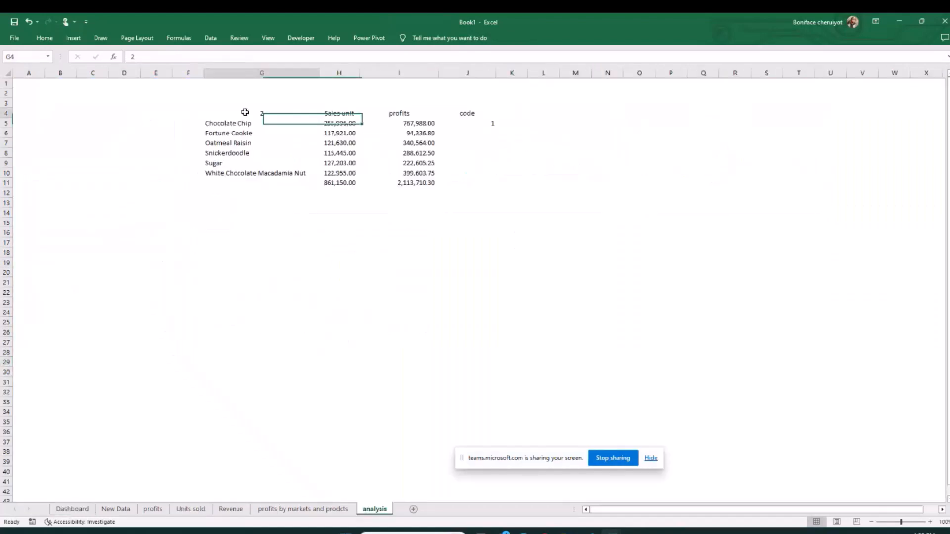
pyautogui.hotkey('alt', 'h')
pyautogui.press('h')
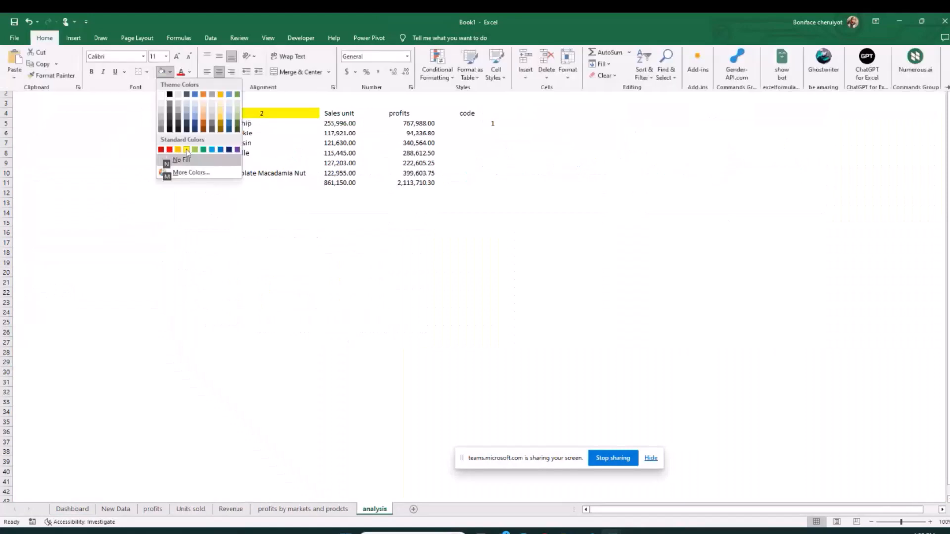
pyautogui.click(187, 149)
# Step: Enter code 2 for Fortune Cookie in J6 of the analysis sheet
pyautogui.moveTo(277, 133); pyautogui.dragTo(424, 139)
pyautogui.click(472, 132)
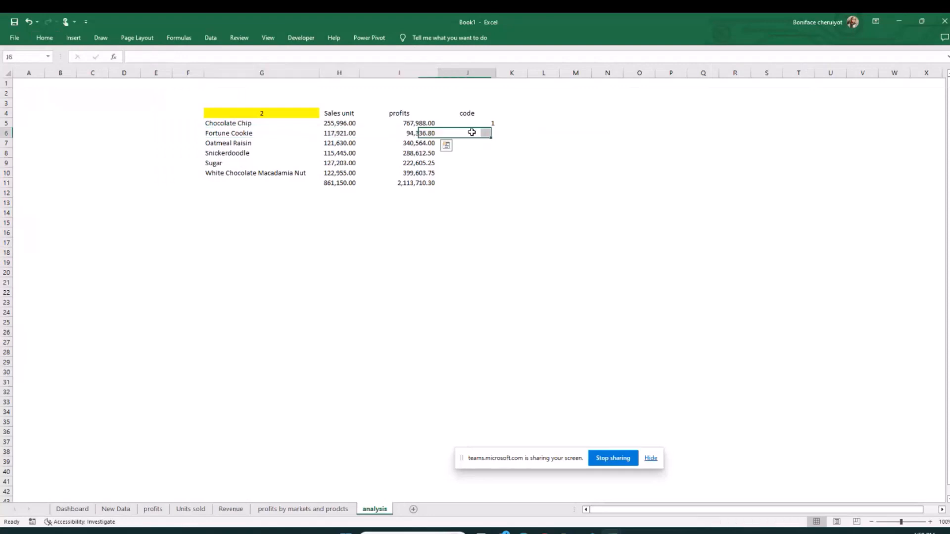
pyautogui.write('2')
pyautogui.click(481, 161)
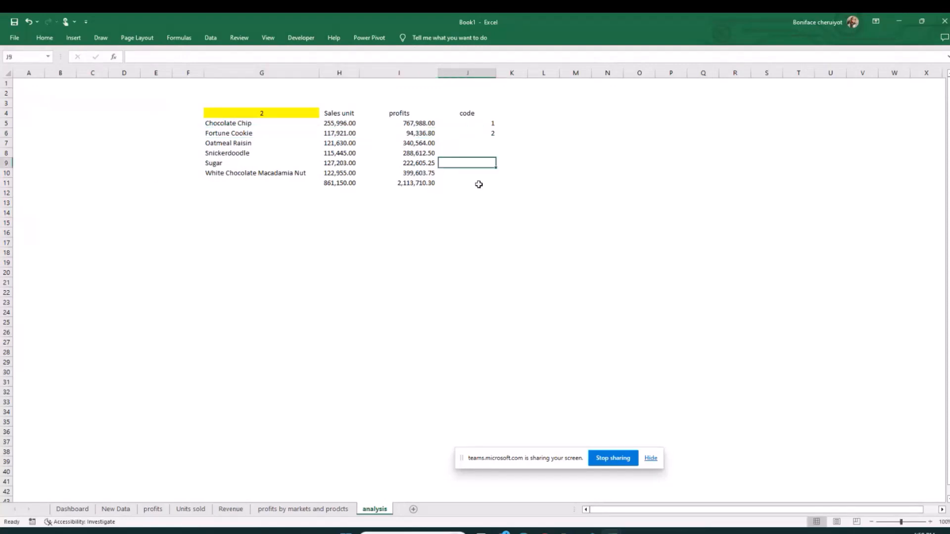
pyautogui.moveTo(240, 123); pyautogui.dragTo(468, 163)
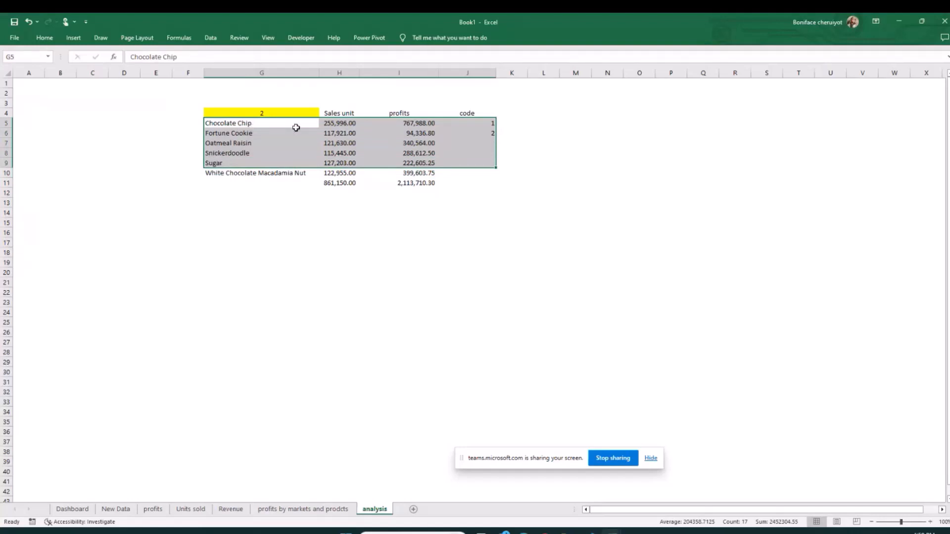
pyautogui.click(277, 204)
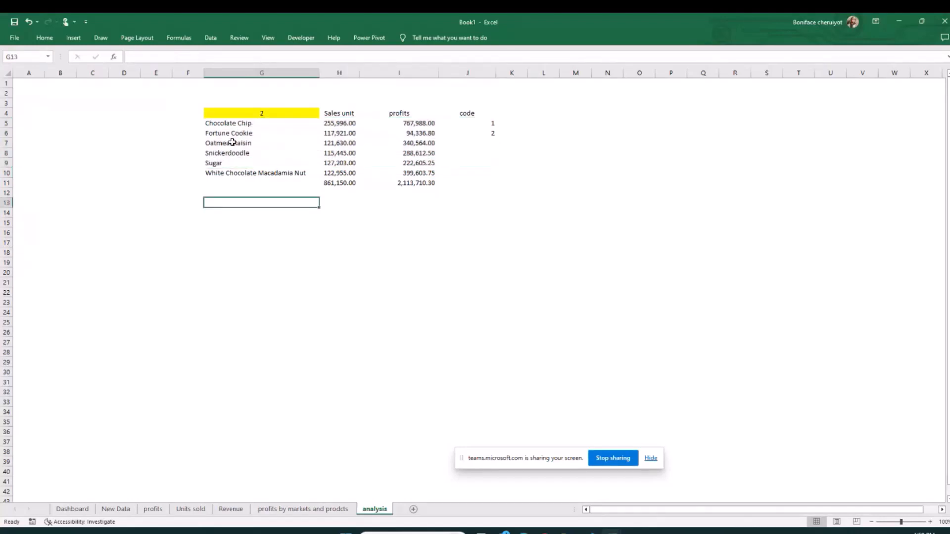
# Step: Duplicate the Fortune Cookie option button on the Dashboard sheet and place the copy to its right, around F32
pyautogui.click(72, 508)
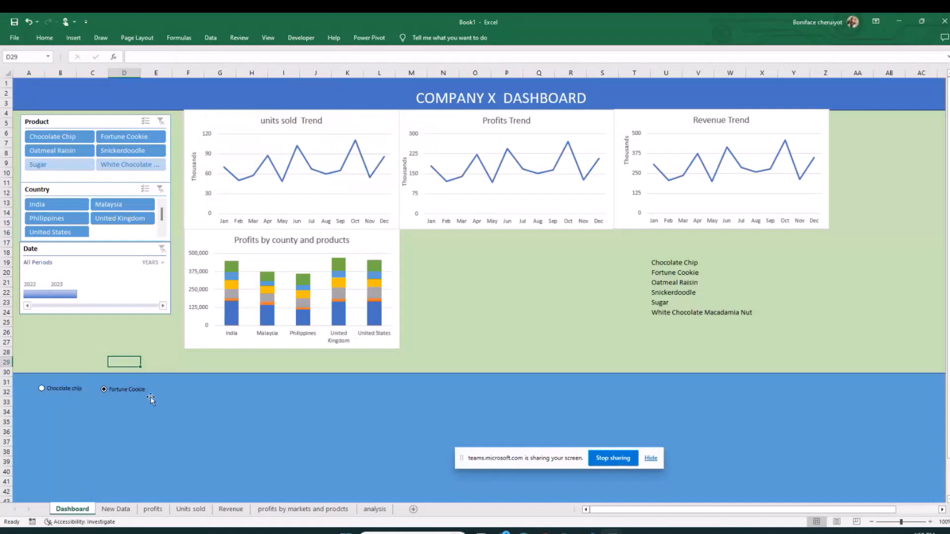
pyautogui.rightClick(123, 388)
pyautogui.click(192, 392)
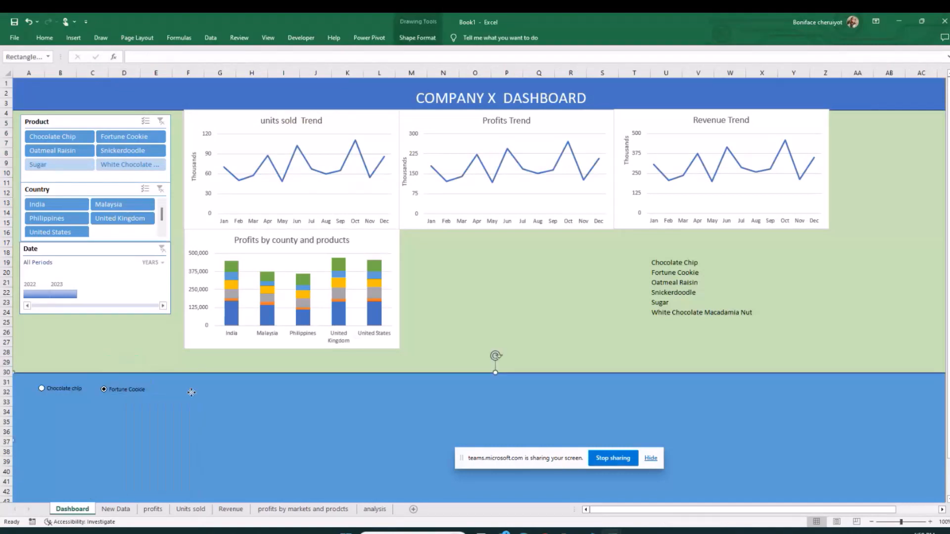
pyautogui.rightClick(122, 395)
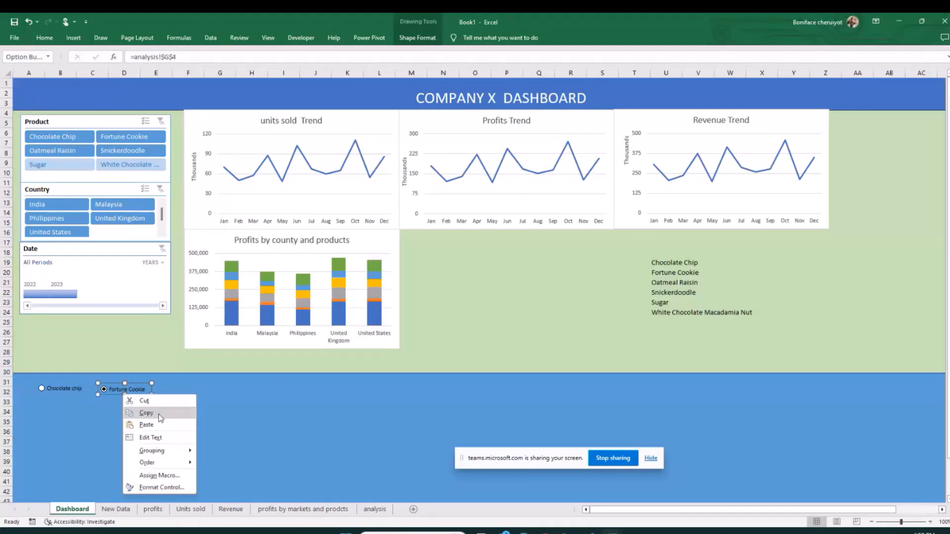
pyautogui.click(160, 418)
pyautogui.hotkey('ctrl', 'v')
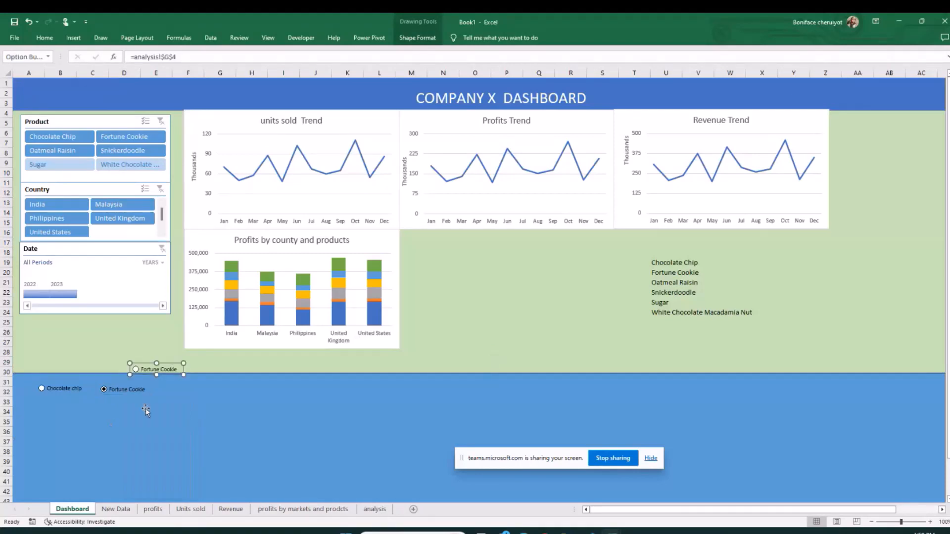
pyautogui.moveTo(164, 364); pyautogui.dragTo(196, 385)
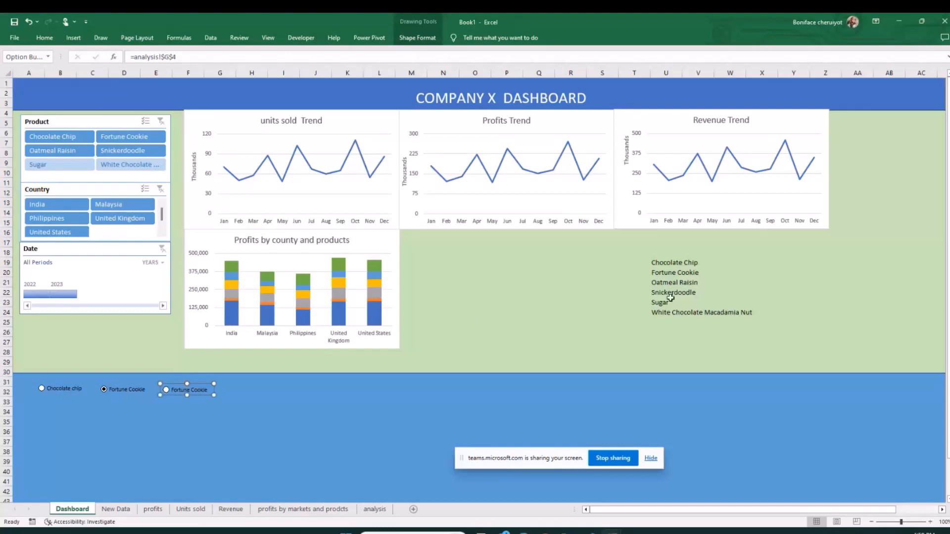
# Step: Switch on the third option button and replace its caption with "Oat Meal Raisin"
pyautogui.click(197, 391)
pyautogui.rightClick(198, 391)
pyautogui.click(208, 393)
pyautogui.click(208, 390)
pyautogui.click(208, 390)
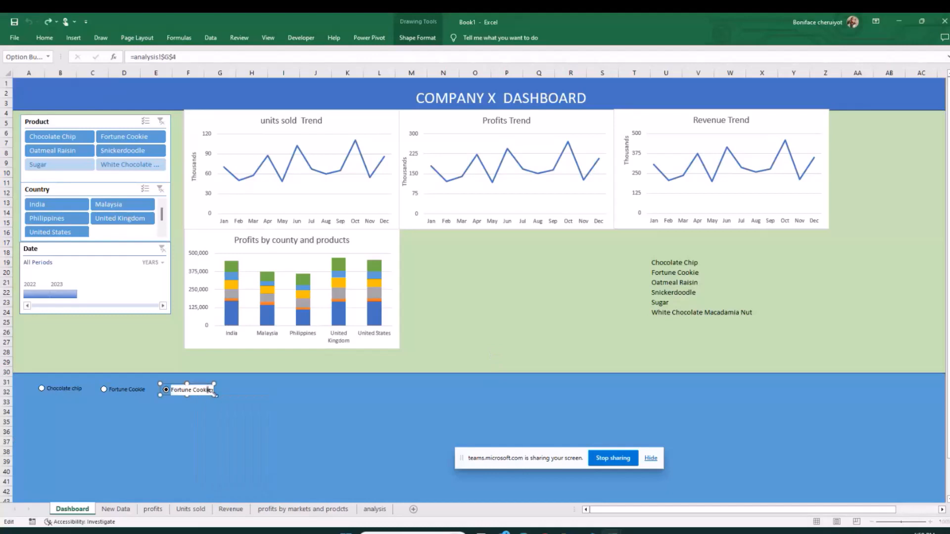
pyautogui.press('BackSpace')
pyautogui.press('BackSpace')
pyautogui.press('BackSpace')
pyautogui.press('BackSpace')
pyautogui.press('BackSpace')
pyautogui.press('BackSpace')
pyautogui.press('BackSpace')
pyautogui.press('BackSpace')
pyautogui.press('BackSpace')
pyautogui.press('BackSpace')
pyautogui.press('BackSpace')
pyautogui.press('BackSpace')
pyautogui.press('BackSpace')
pyautogui.press('BackSpace')
pyautogui.write('Oat Meal Raisin')
pyautogui.click(156, 352)
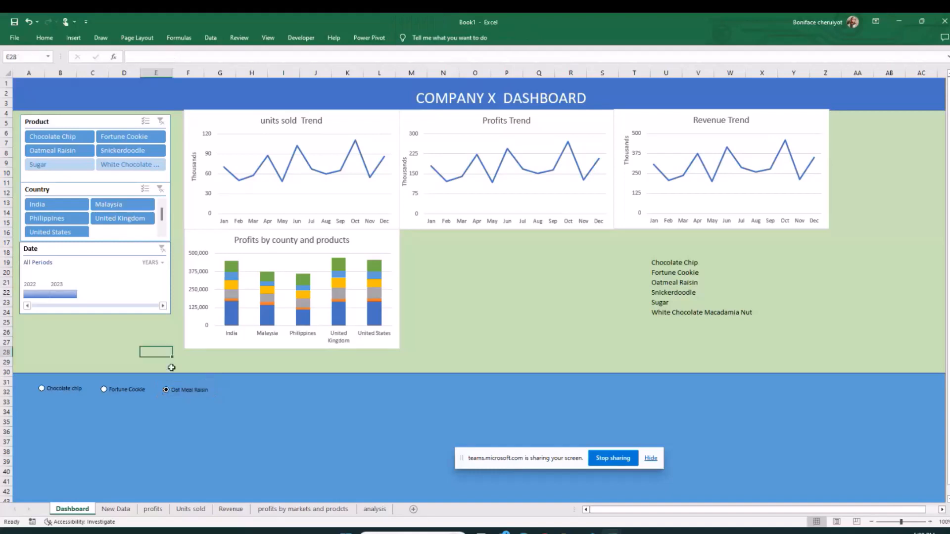
# Step: Enter code 3 for Oatmeal Raisin in J7 of the analysis sheet
pyautogui.click(374, 509)
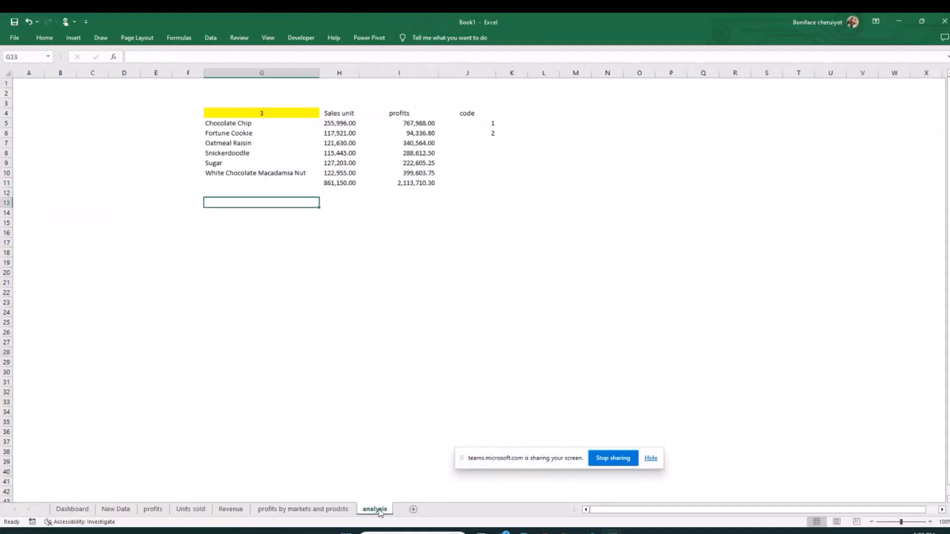
pyautogui.click(491, 142)
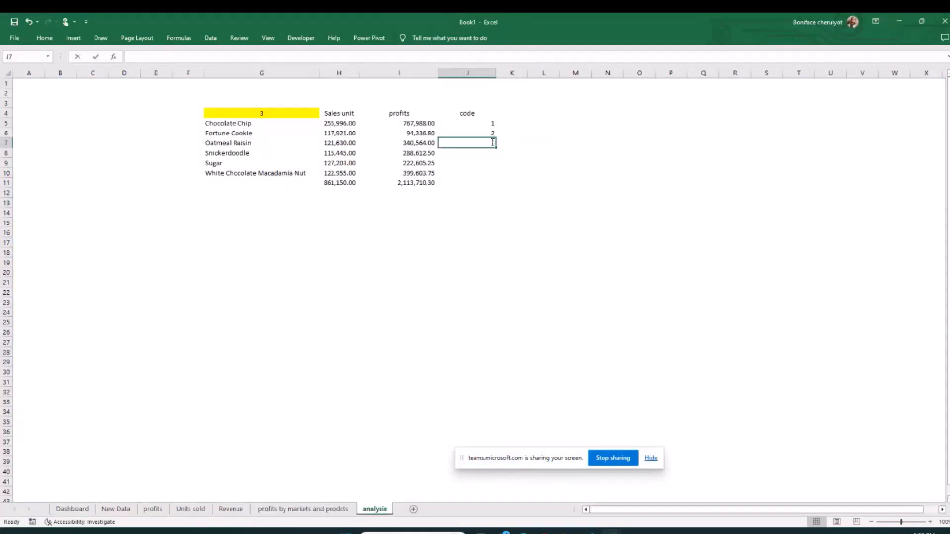
pyautogui.write('3')
pyautogui.click(574, 292)
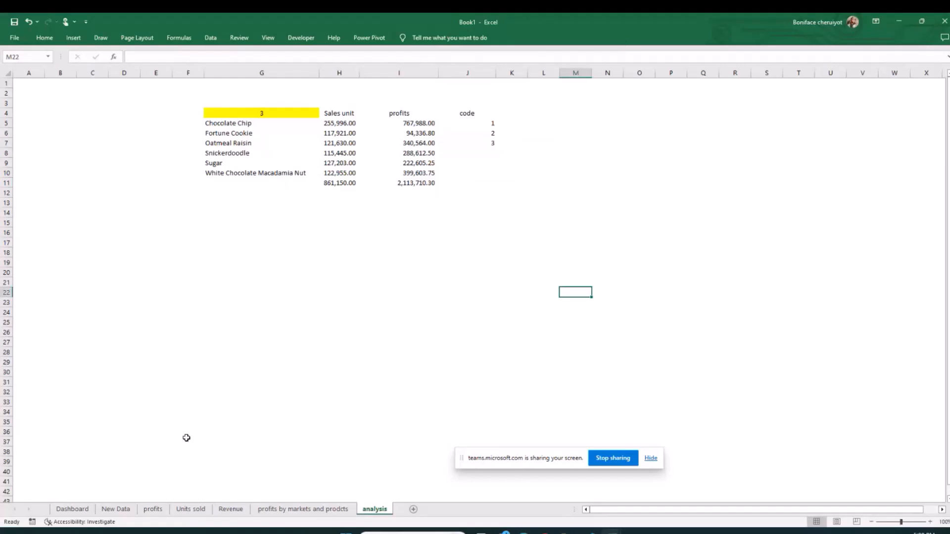
# Step: Paste another copy of the Fortune Cookie option button on the Dashboard sheet, around F28
pyautogui.click(74, 510)
pyautogui.click(189, 437)
pyautogui.hotkey('ctrl', 'v')
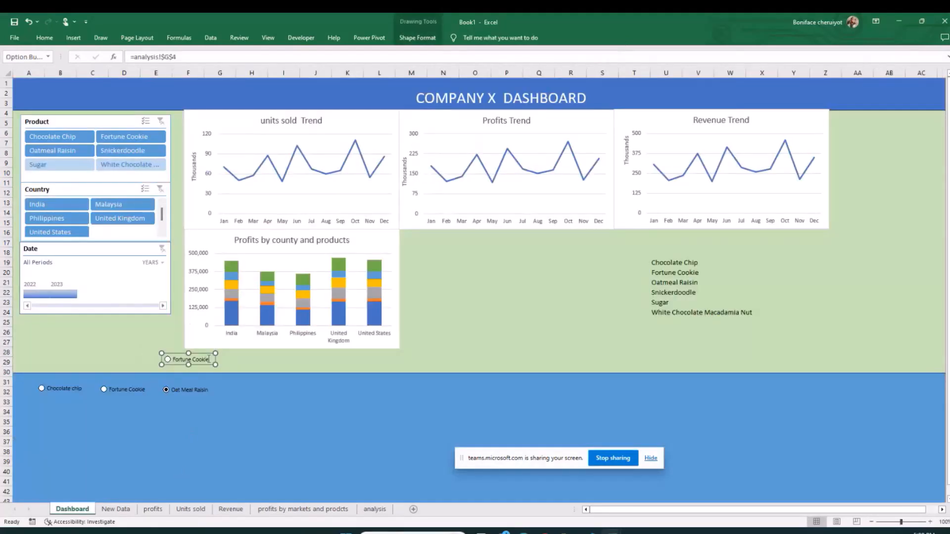
# Step: Replace the caption of the pasted option button around F28 with "SnickerDoodlee"
pyautogui.click(209, 359)
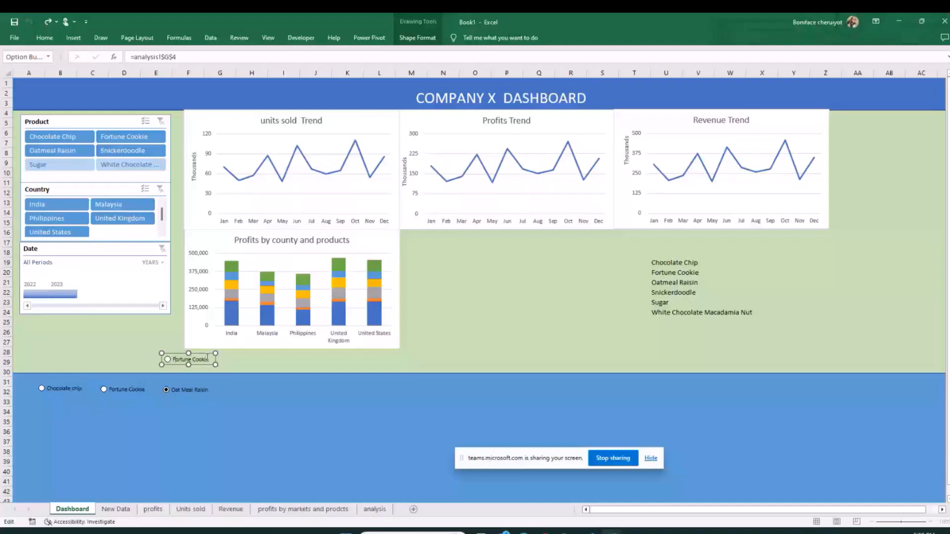
pyautogui.press('BackSpace')
pyautogui.press('BackSpace')
pyautogui.press('BackSpace')
pyautogui.press('BackSpace')
pyautogui.press('BackSpace')
pyautogui.press('BackSpace')
pyautogui.press('BackSpace')
pyautogui.press('BackSpace')
pyautogui.press('BackSpace')
pyautogui.press('BackSpace')
pyautogui.write('Sn')
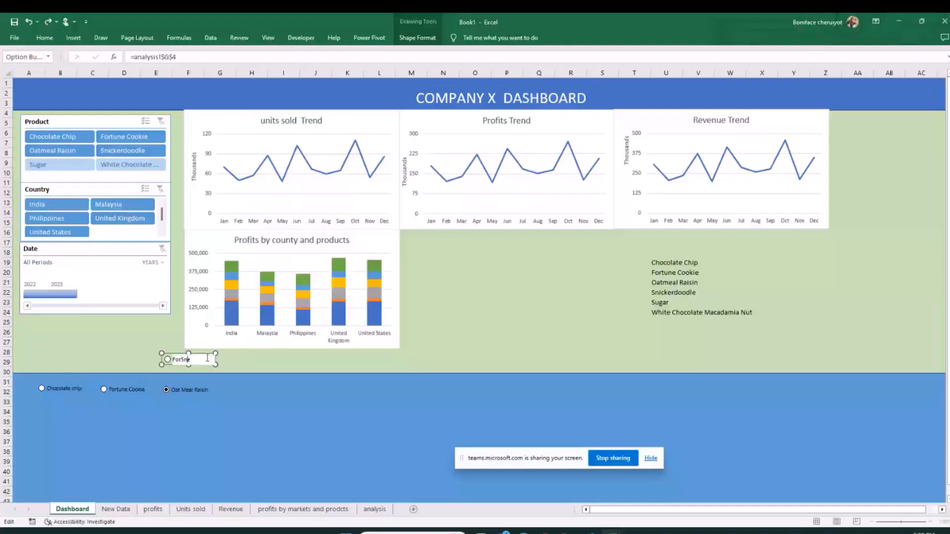
pyautogui.write('ickerDoodl')
pyautogui.press('Delete')
pyautogui.press('Delete')
pyautogui.press('Delete')
pyautogui.press('Delete')
pyautogui.press('Delete')
pyautogui.press('BackSpace')
pyautogui.press('BackSpace')
pyautogui.press('BackSpace')
pyautogui.write('s')
pyautogui.press('BackSpace')
pyautogui.write('Snick')
pyautogui.click(187, 366)
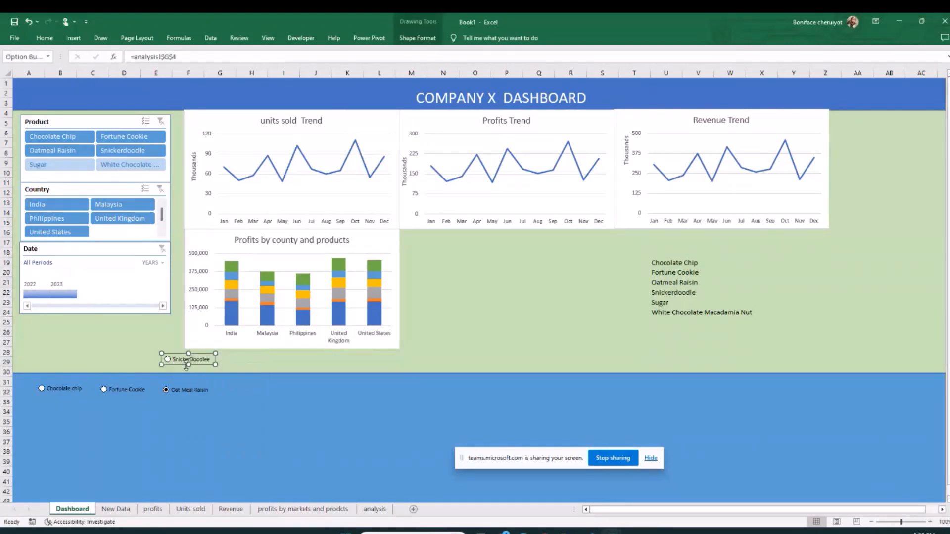
# Step: Place the fourth option button in row 32 beside Oat Meal Raisin, switch it on and correct its caption to "SnickerDoodle"
pyautogui.moveTo(186, 366); pyautogui.dragTo(240, 395)
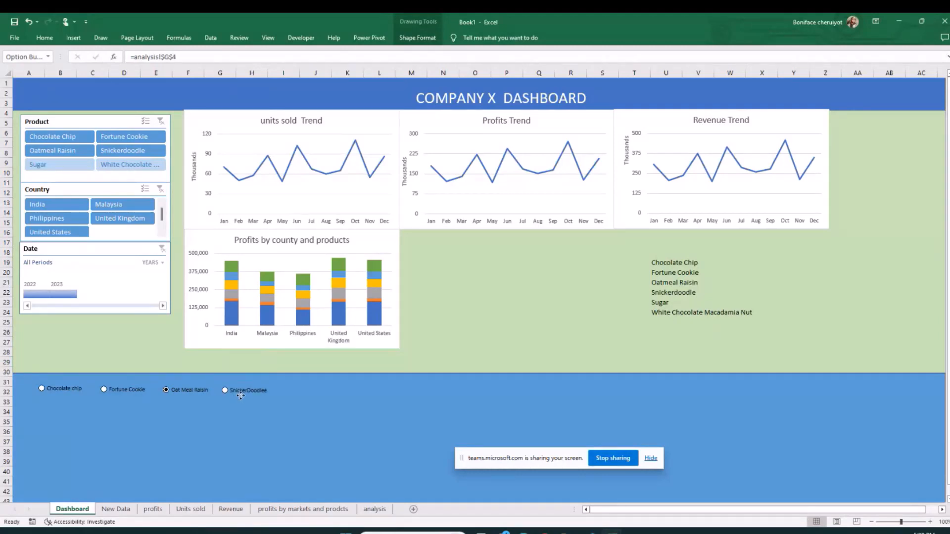
pyautogui.click(240, 396)
pyautogui.click(249, 391)
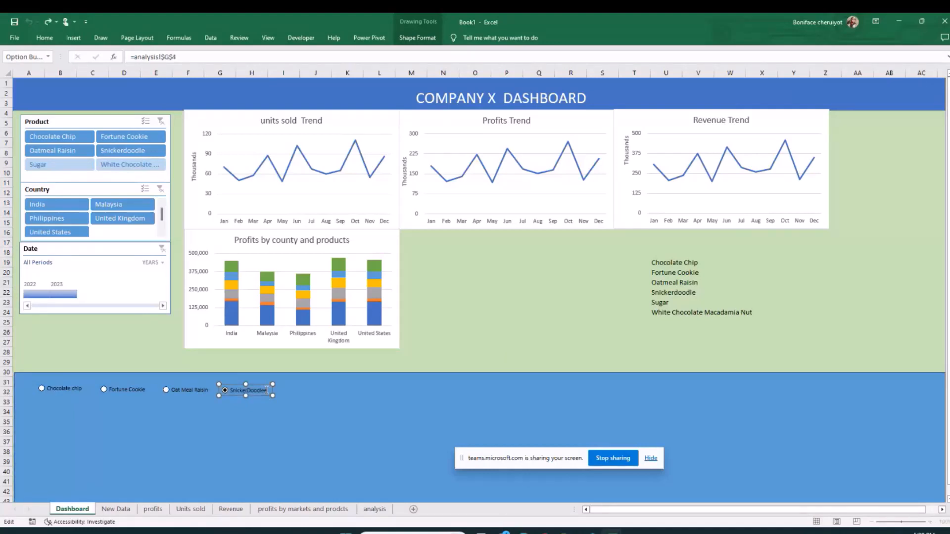
pyautogui.press('BackSpace')
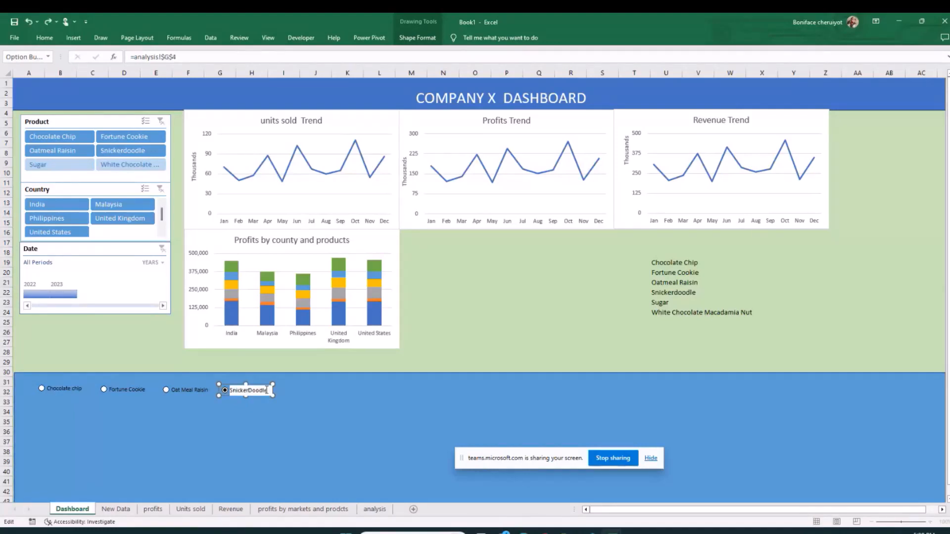
# Step: Paste another copy of the Fortune Cookie option button around I29 and switch it on
pyautogui.click(273, 411)
pyautogui.hotkey('ctrl', 'v')
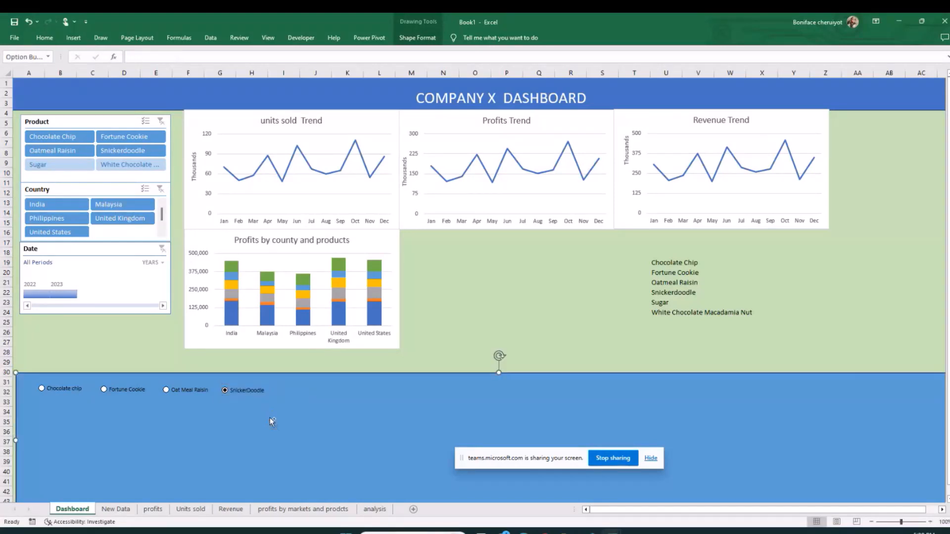
pyautogui.click(273, 413)
pyautogui.click(293, 366)
pyautogui.rightClick(294, 366)
pyautogui.click(319, 406)
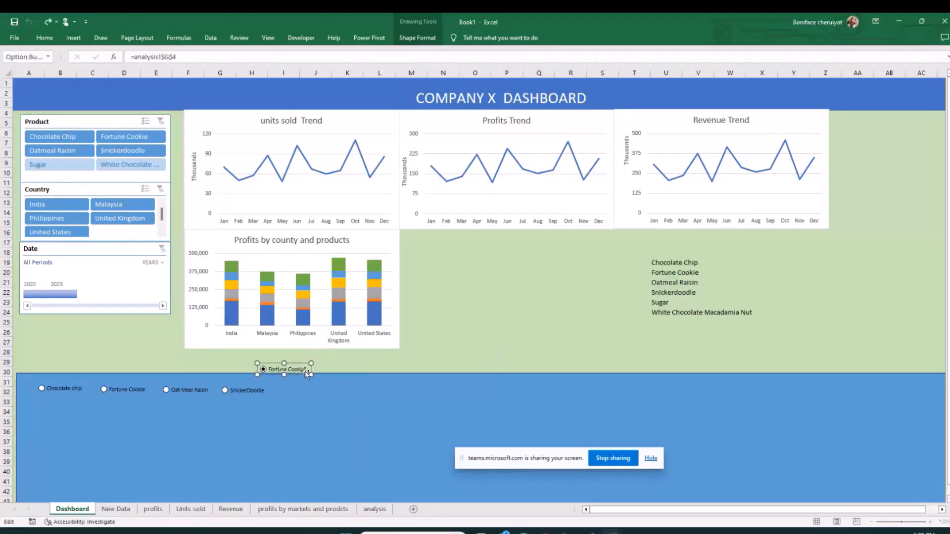
# Step: Replace the caption of the fifth option button with "Sugar"
pyautogui.press('BackSpace')
pyautogui.press('BackSpace')
pyautogui.press('BackSpace')
pyautogui.press('BackSpace')
pyautogui.press('BackSpace')
pyautogui.press('BackSpace')
pyautogui.press('BackSpace')
pyautogui.press('BackSpace')
pyautogui.press('BackSpace')
pyautogui.press('BackSpace')
pyautogui.press('BackSpace')
pyautogui.press('BackSpace')
pyautogui.press('BackSpace')
pyautogui.press('BackSpace')
pyautogui.write('Sugar')
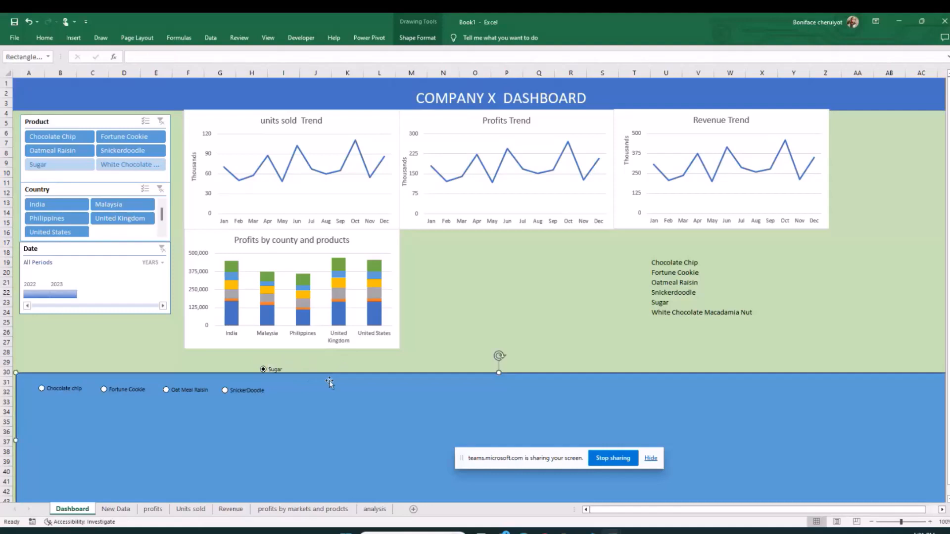
# Step: Move the Sugar option button into row 32, to the right of SnickerDoodle
pyautogui.rightClick(276, 375)
pyautogui.press('Escape')
pyautogui.moveTo(276, 375); pyautogui.dragTo(293, 394)
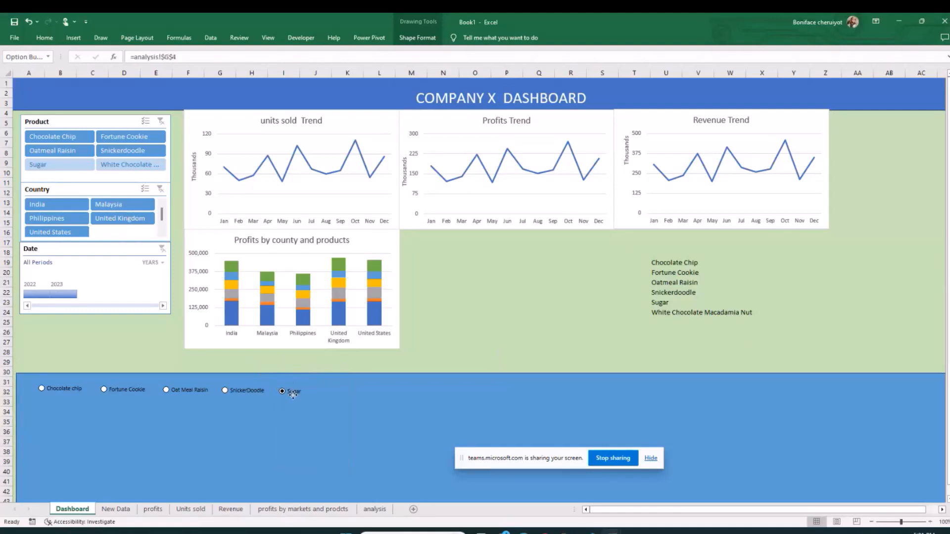
# Step: Paste a sixth option button around N28 and replace its caption with "White chocolate Macadamia Nut"
pyautogui.click(424, 355)
pyautogui.hotkey('ctrl', 'v')
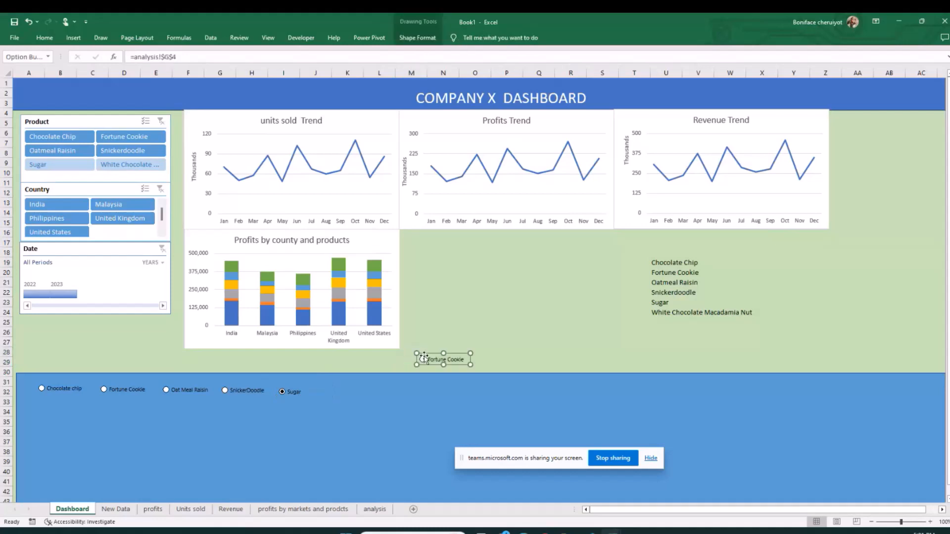
pyautogui.click(464, 361)
pyautogui.press('BackSpace')
pyautogui.press('BackSpace')
pyautogui.press('BackSpace')
pyautogui.press('BackSpace')
pyautogui.press('BackSpace')
pyautogui.press('BackSpace')
pyautogui.press('BackSpace')
pyautogui.press('BackSpace')
pyautogui.press('BackSpace')
pyautogui.press('BackSpace')
pyautogui.press('BackSpace')
pyautogui.press('BackSpace')
pyautogui.press('BackSpace')
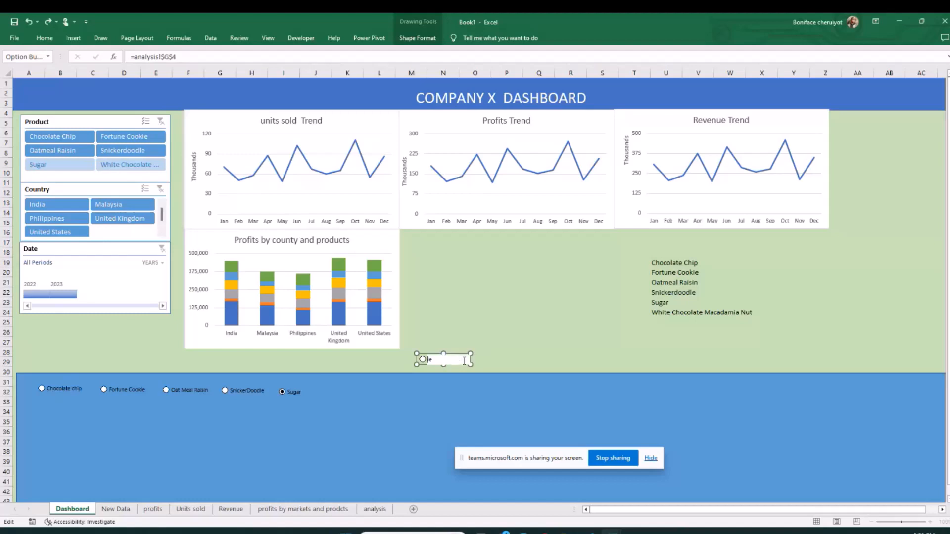
pyautogui.press('Right')
pyautogui.press('BackSpace')
pyautogui.write('wHITE')
pyautogui.press('BackSpace')
pyautogui.press('BackSpace')
pyautogui.press('BackSpace')
pyautogui.press('BackSpace')
pyautogui.press('BackSpace')
pyautogui.write('White chocolate')
pyautogui.press('BackSpace')
pyautogui.press('BackSpace')
pyautogui.press('BackSpace')
pyautogui.press('BackSpace')
pyautogui.write('Macadamia Nut')
pyautogui.click(500, 342)
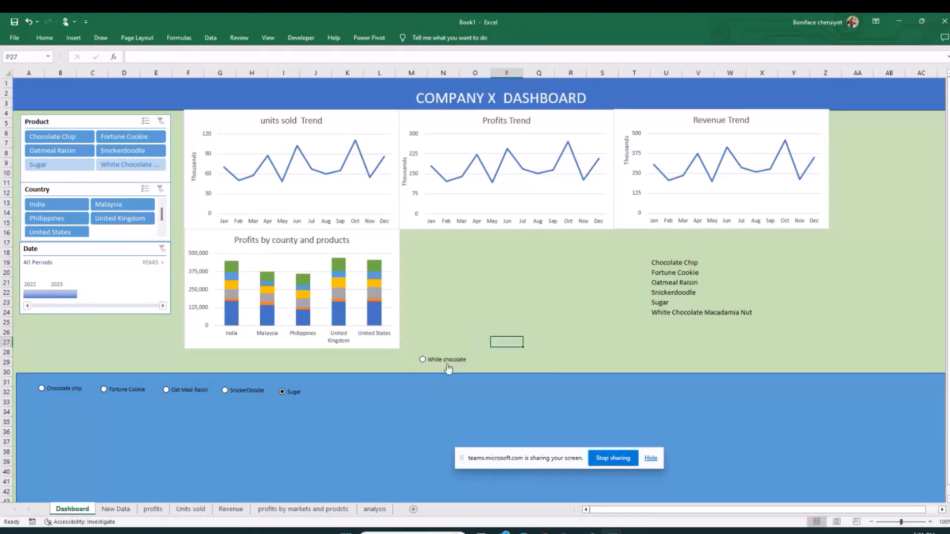
# Step: Widen the White chocolate Macadamia Nut option button to fit its full caption and place it in row 32, right of Sugar
pyautogui.rightClick(448, 369)
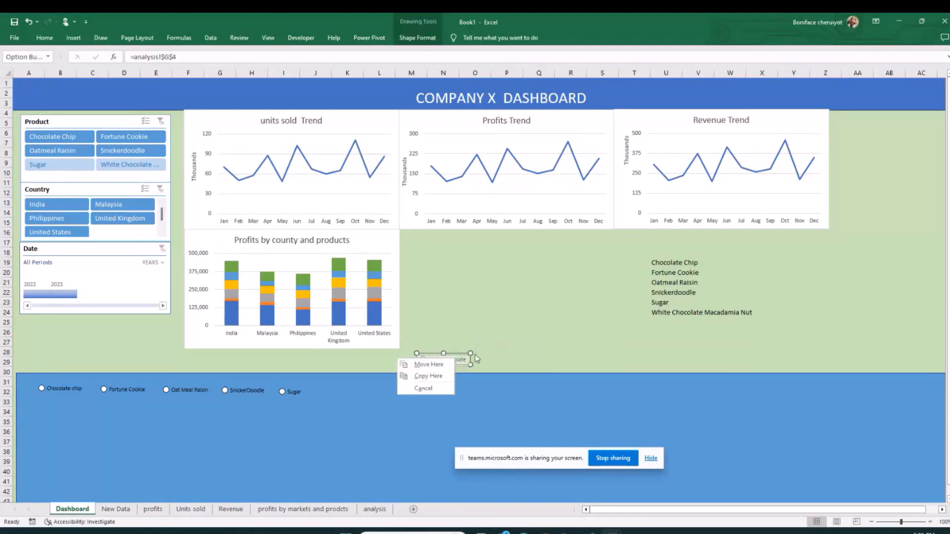
pyautogui.press('Escape')
pyautogui.moveTo(471, 353); pyautogui.dragTo(422, 388)
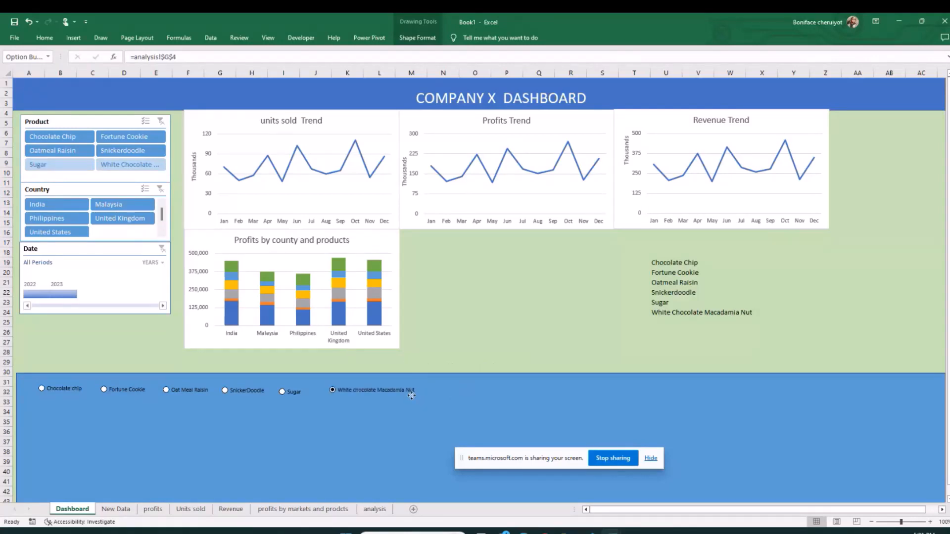
# Step: Adjust the positions of the Sugar and White chocolate Macadamia Nut option buttons so they line up with the row of buttons
pyautogui.rightClick(297, 390)
pyautogui.click(295, 396)
pyautogui.moveTo(295, 396); pyautogui.dragTo(302, 398)
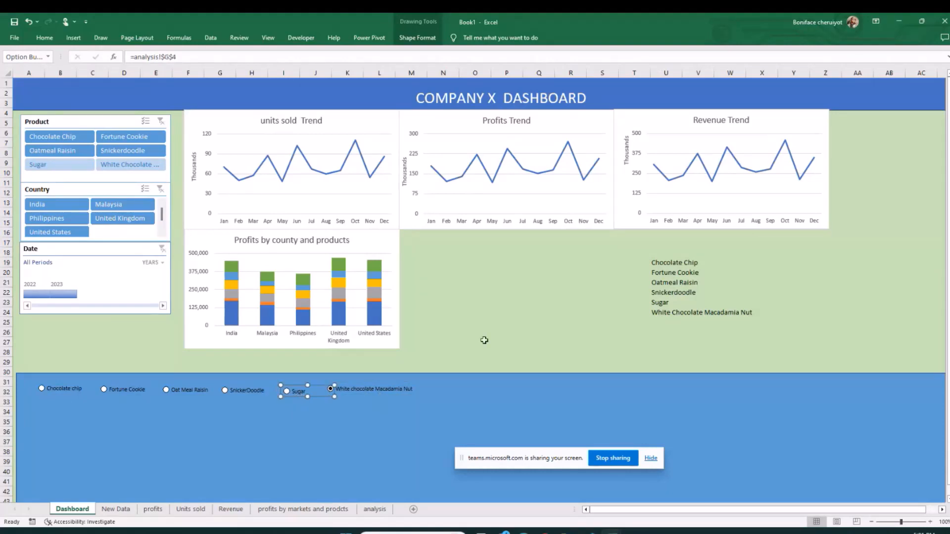
pyautogui.click(484, 341)
pyautogui.keyDown('ctrl'); pyautogui.click(295, 392); pyautogui.keyUp('ctrl')
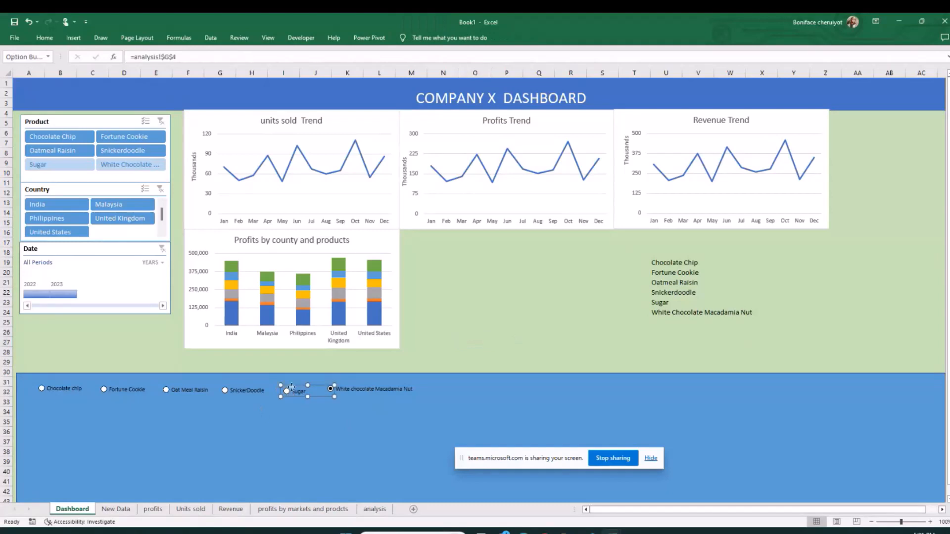
pyautogui.moveTo(295, 396); pyautogui.dragTo(294, 394)
pyautogui.rightClick(363, 393)
pyautogui.click(353, 395)
pyautogui.moveTo(354, 395); pyautogui.dragTo(347, 398)
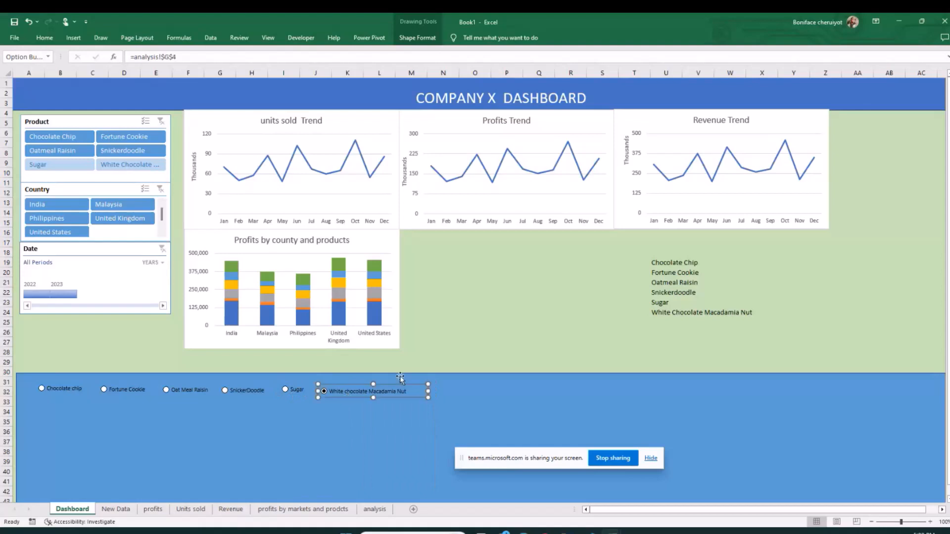
pyautogui.click(499, 321)
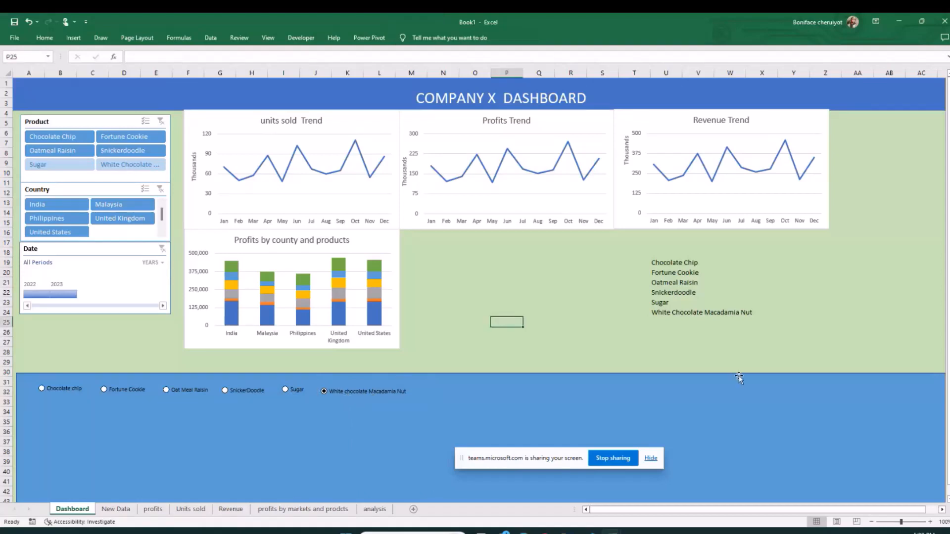
# Step: Test the option buttons by switching on Chocolate chip and after it Fortune Cookie
pyautogui.click(667, 395)
pyautogui.click(666, 322)
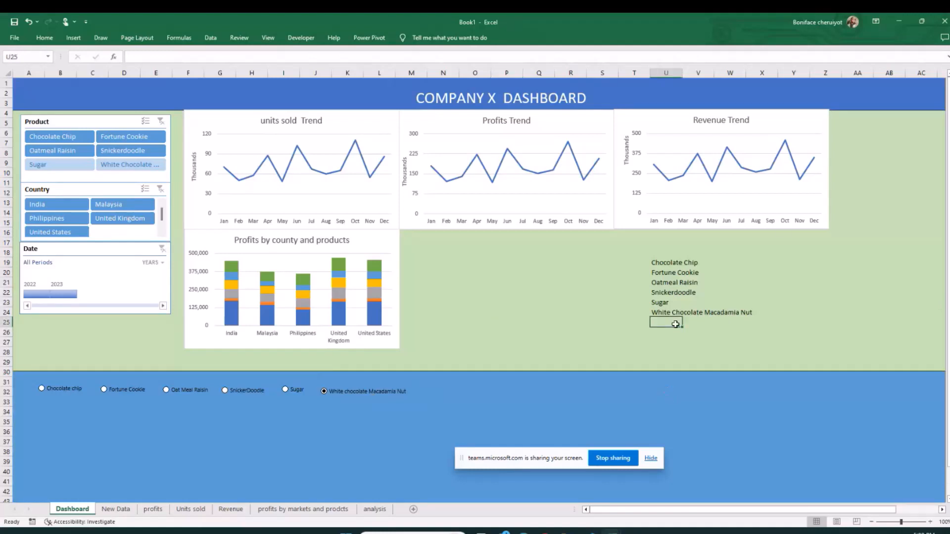
pyautogui.click(42, 389)
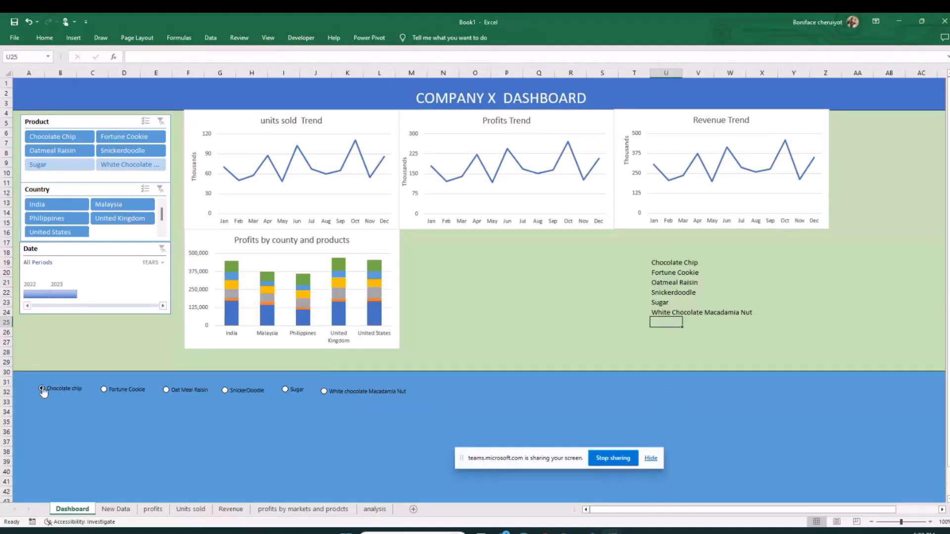
pyautogui.click(105, 392)
# Step: Paste an extra copy of the Fortune Cookie option button around O24 and clear its caption
pyautogui.click(477, 310)
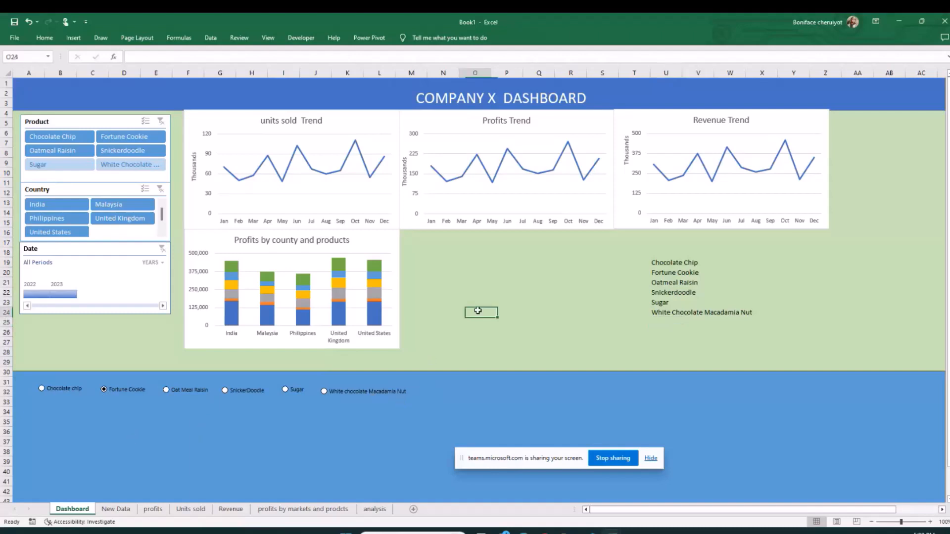
pyautogui.hotkey('ctrl', 'v')
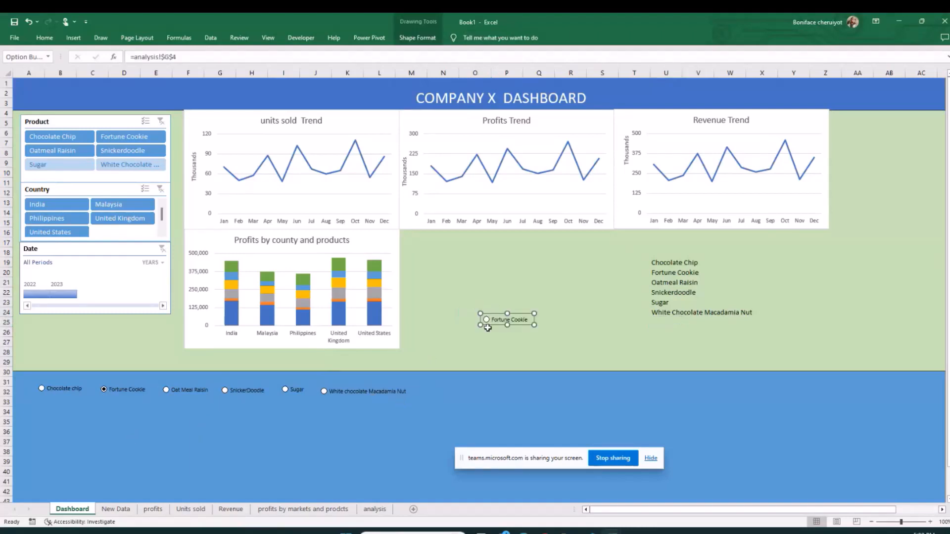
pyautogui.click(528, 319)
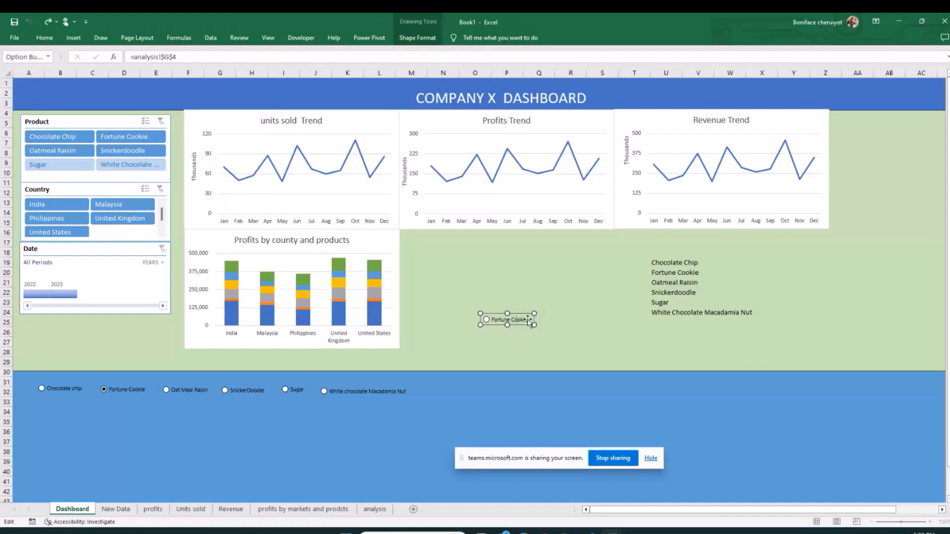
pyautogui.press('BackSpace')
pyautogui.press('BackSpace')
pyautogui.press('BackSpace')
pyautogui.press('BackSpace')
pyautogui.press('BackSpace')
pyautogui.press('BackSpace')
pyautogui.press('BackSpace')
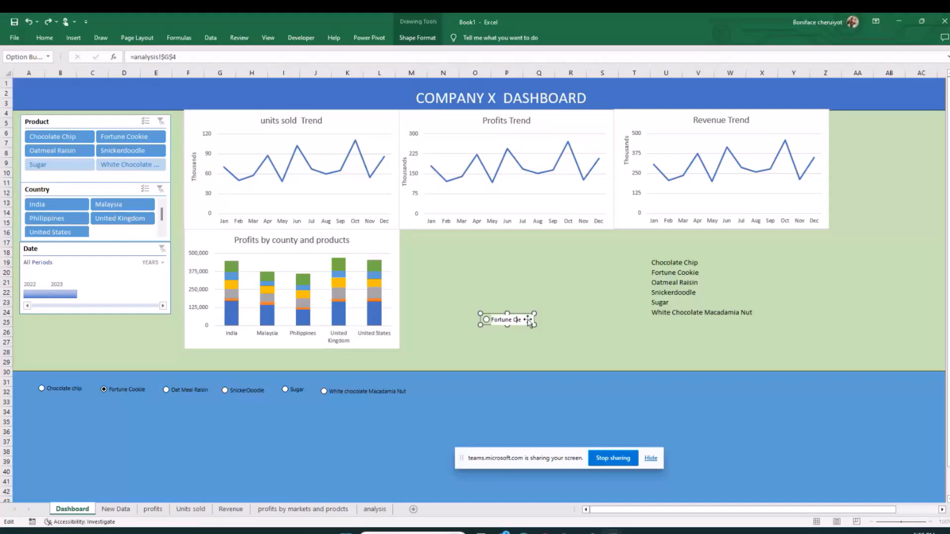
pyautogui.press('BackSpace')
pyautogui.press('BackSpace')
pyautogui.press('BackSpace')
pyautogui.press('BackSpace')
pyautogui.press('BackSpace')
pyautogui.press('BackSpace')
pyautogui.press('BackSpace')
# Step: Cut the blank-captioned option button from the Dashboard sheet
pyautogui.click(470, 341)
pyautogui.rightClick(497, 326)
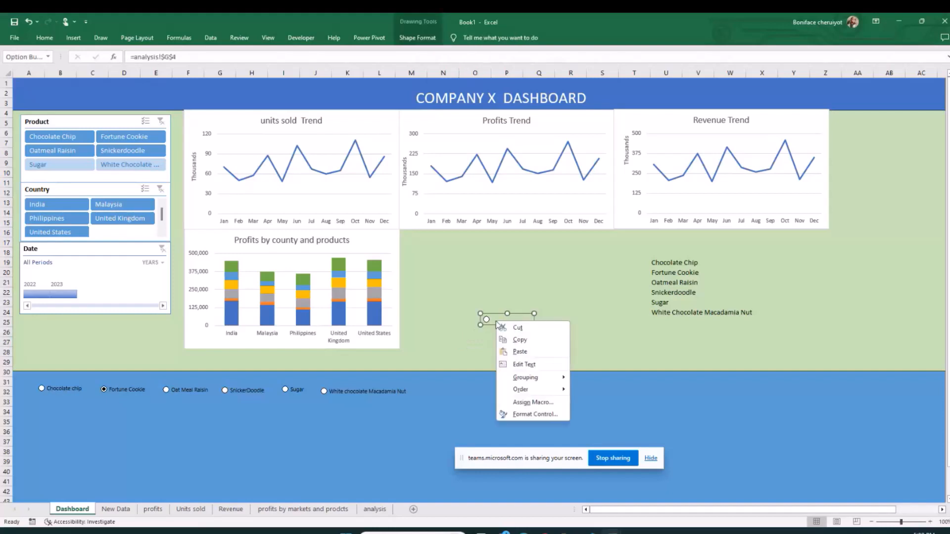
pyautogui.click(496, 322)
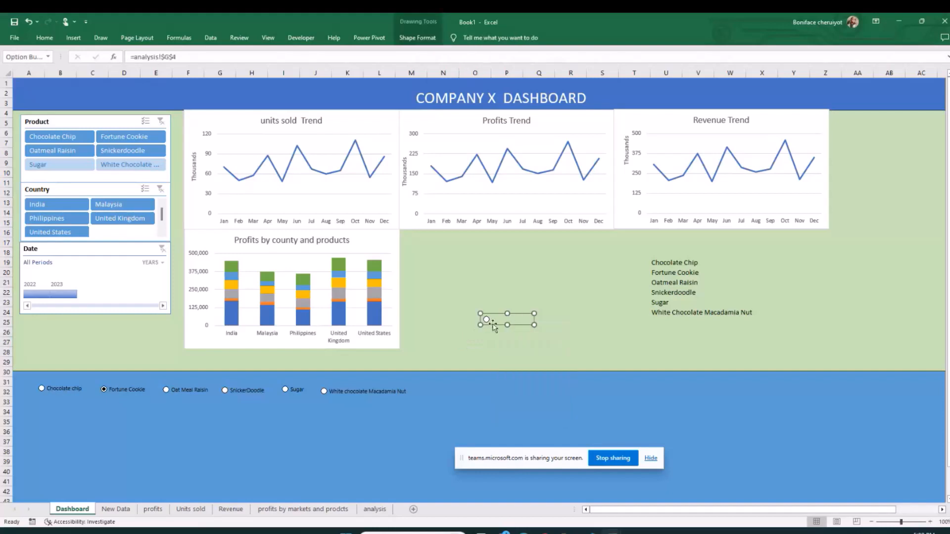
pyautogui.rightClick(493, 325)
pyautogui.click(510, 331)
pyautogui.click(493, 315)
pyautogui.click(238, 471)
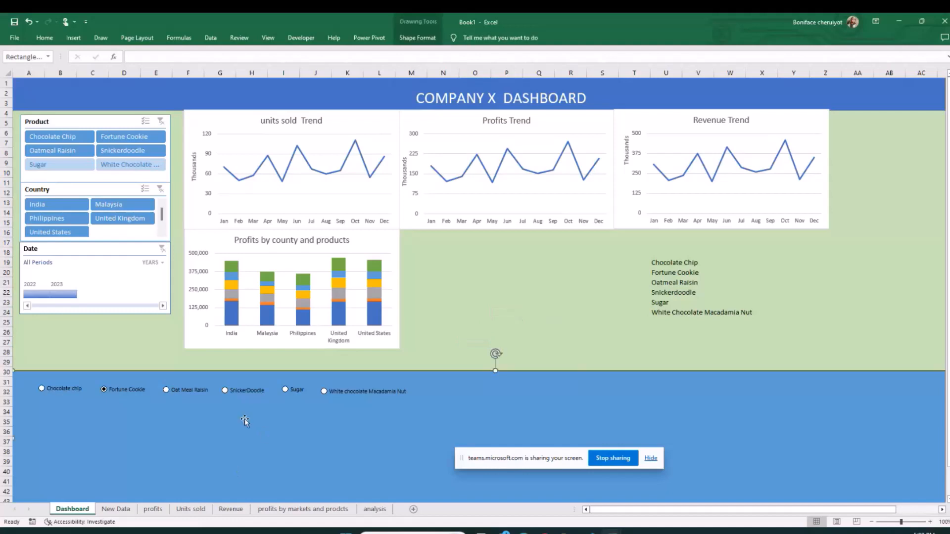
pyautogui.click(576, 301)
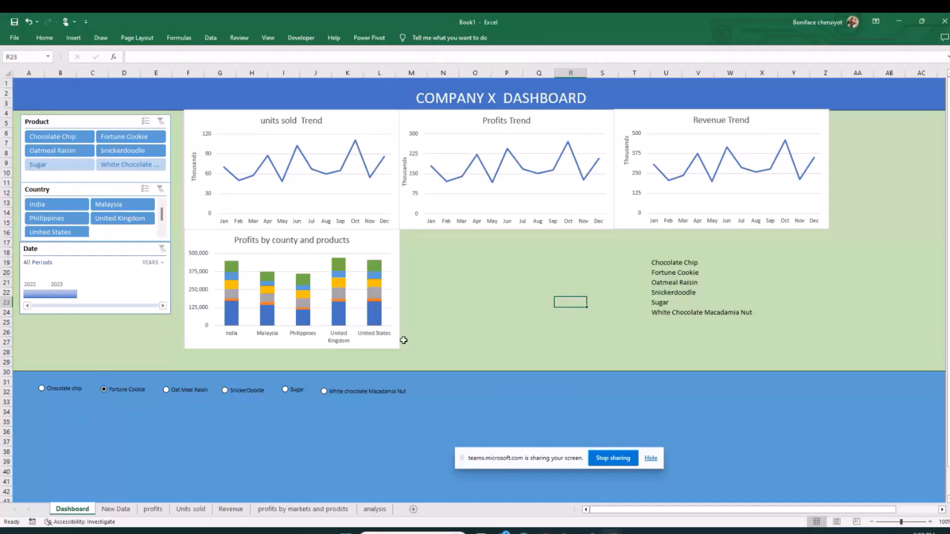
# Step: Draw an empty text box below the option buttons, spanning about B35 to D37
pyautogui.click(73, 37)
pyautogui.click(606, 63)
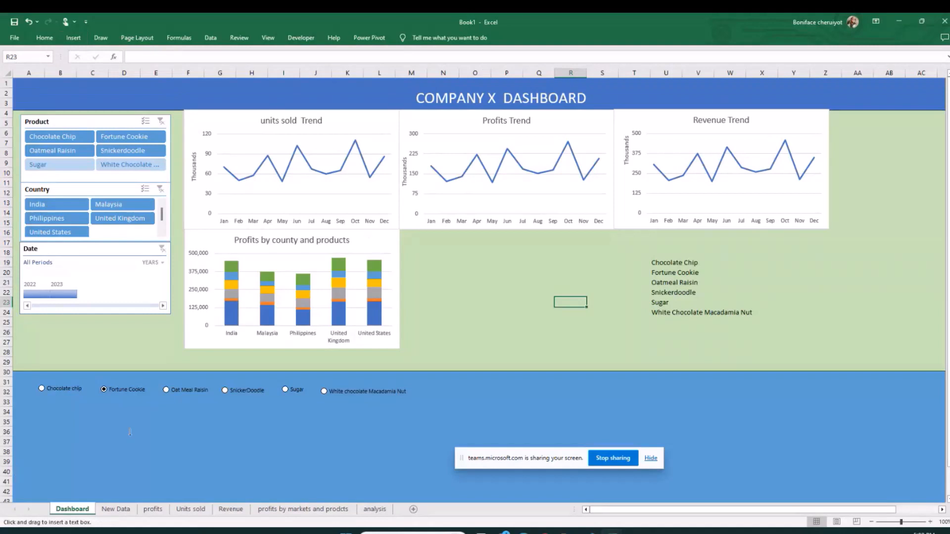
pyautogui.moveTo(64, 423); pyautogui.dragTo(115, 446)
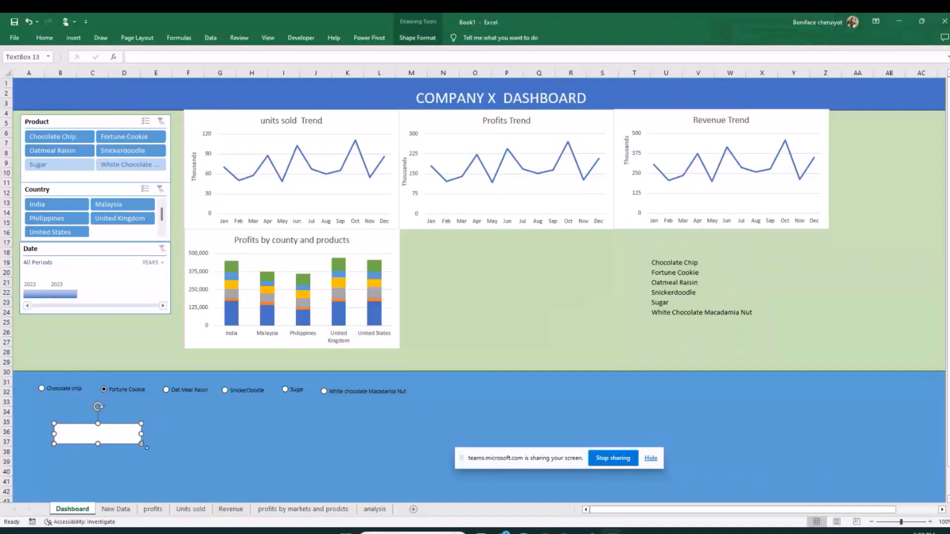
# Step: Paste the blank-captioned option button back onto the Dashboard sheet, around S23
pyautogui.hotkey('ctrl', 'v')
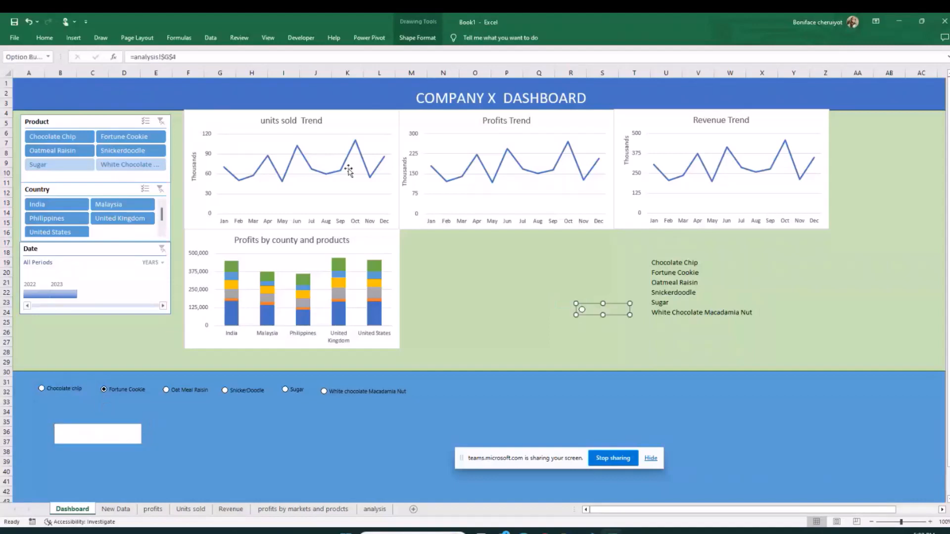
pyautogui.click(115, 448)
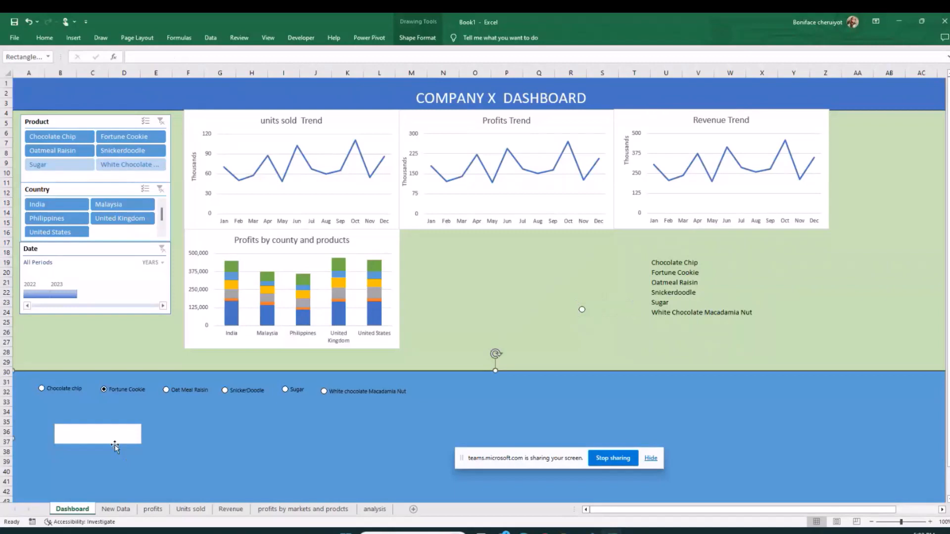
# Step: Try to duplicate the empty text box below the option buttons, and undo the duplication
pyautogui.rightClick(115, 446)
pyautogui.click(169, 440)
pyautogui.hotkey('ctrl', 'd')
pyautogui.hotkey('ctrl', 'z')
pyautogui.click(430, 320)
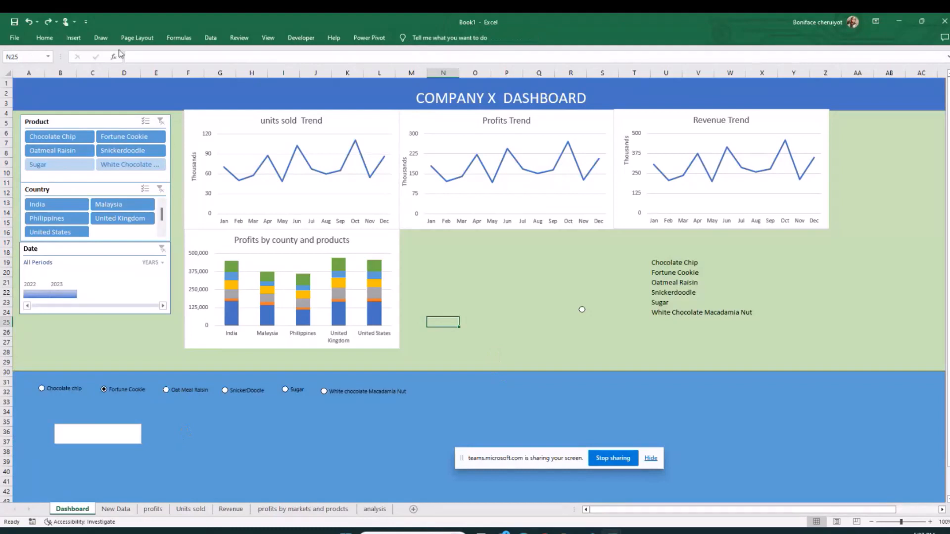
# Step: Draw a second empty text box beside the first one below the option buttons, spanning about F35 to H38
pyautogui.click(73, 37)
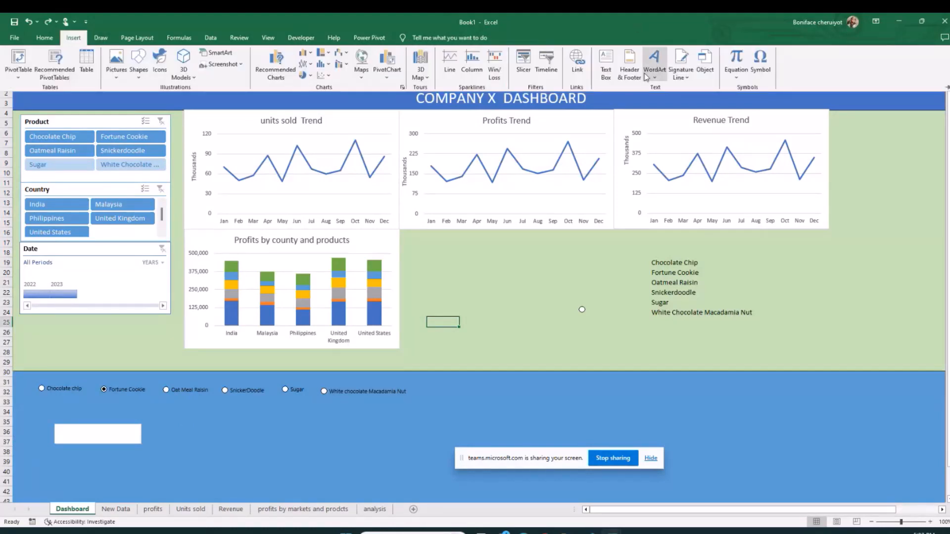
pyautogui.click(606, 72)
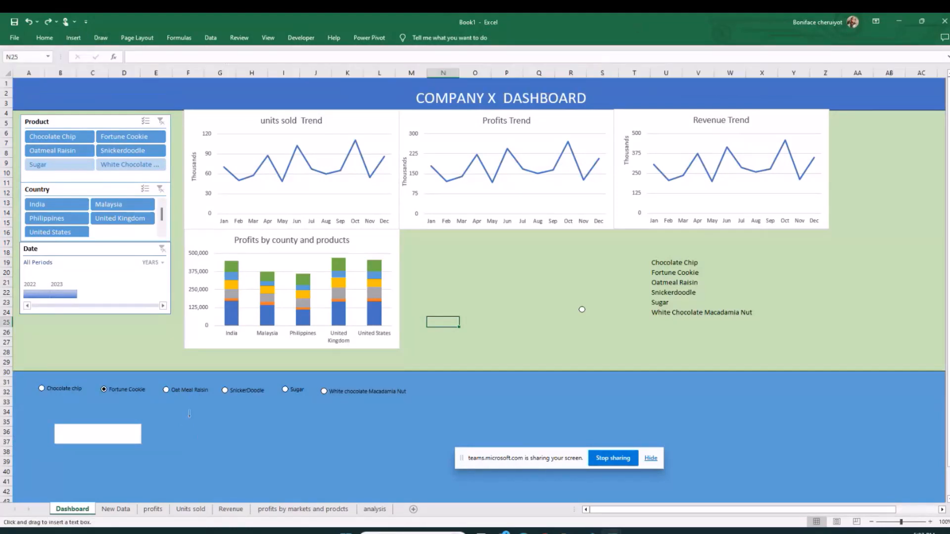
pyautogui.moveTo(188, 416)
pyautogui.mouseDown()
pyautogui.moveTo(279, 444)
pyautogui.moveTo(247, 449)
pyautogui.mouseUp()
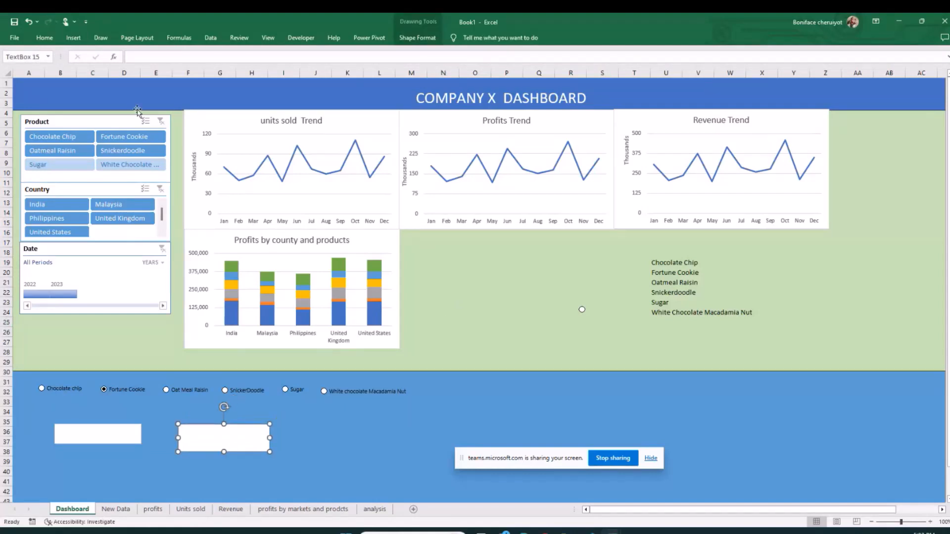
# Step: Draw a third, larger empty text box beside the second one, spanning about J35 to M38
pyautogui.click(81, 37)
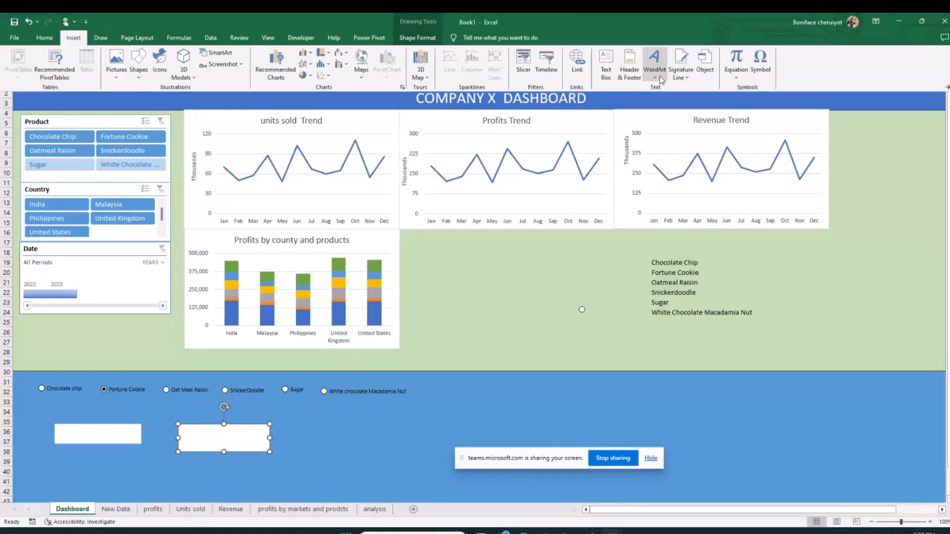
pyautogui.click(606, 64)
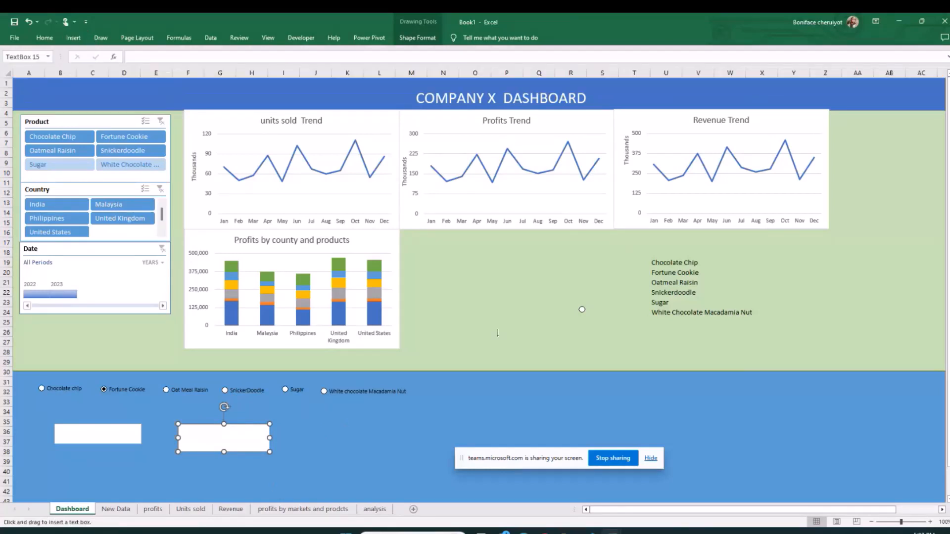
pyautogui.moveTo(299, 423); pyautogui.dragTo(414, 459)
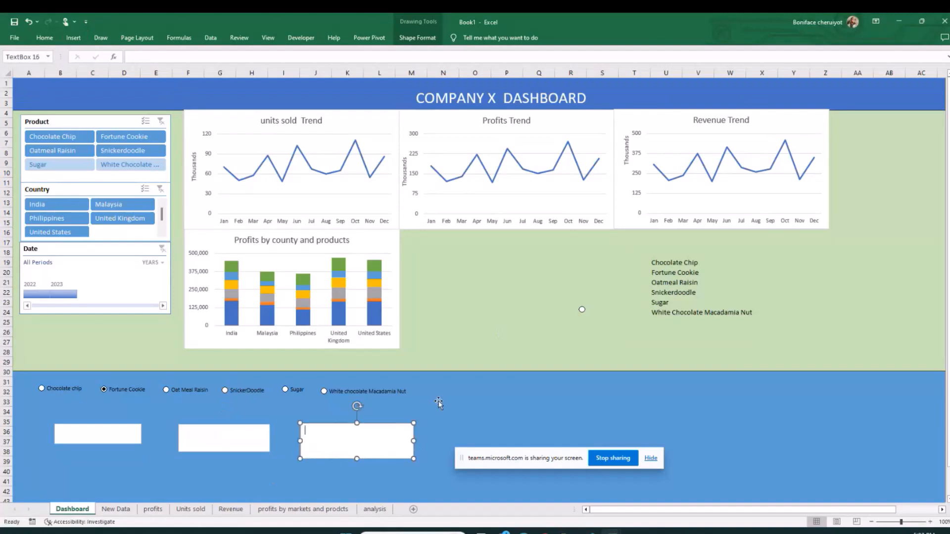
pyautogui.click(490, 316)
# Step: Move the first text box slightly up and left, and place a copy of the second one at about E34 to G37
pyautogui.moveTo(120, 444); pyautogui.dragTo(108, 434)
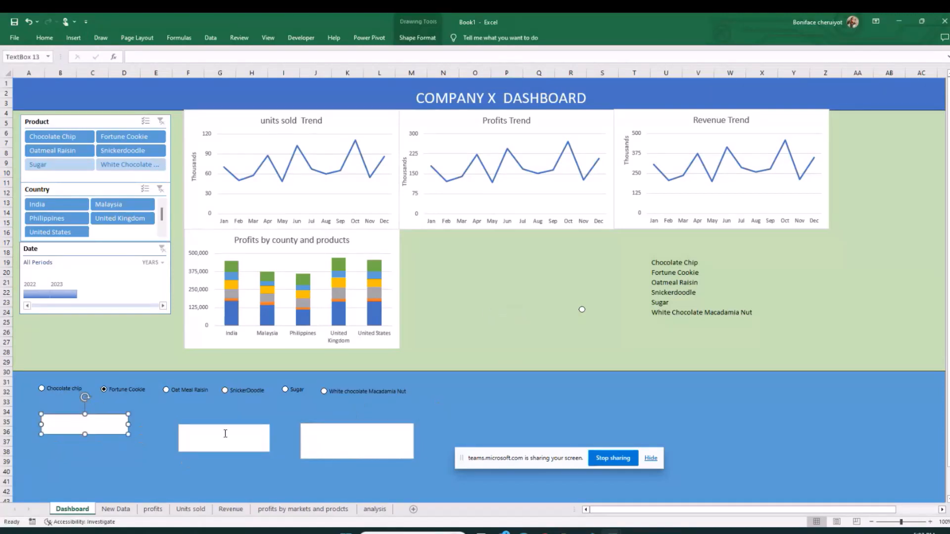
pyautogui.moveTo(216, 450); pyautogui.dragTo(180, 441)
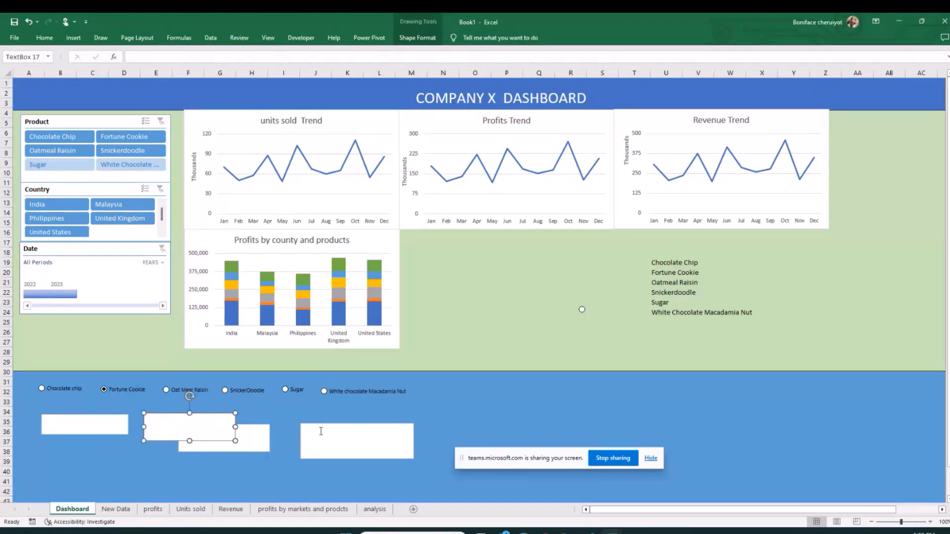
# Step: Cut the large third text box and move the overlapped text box out to about H35 to K37
pyautogui.click(319, 458)
pyautogui.rightClick(319, 457)
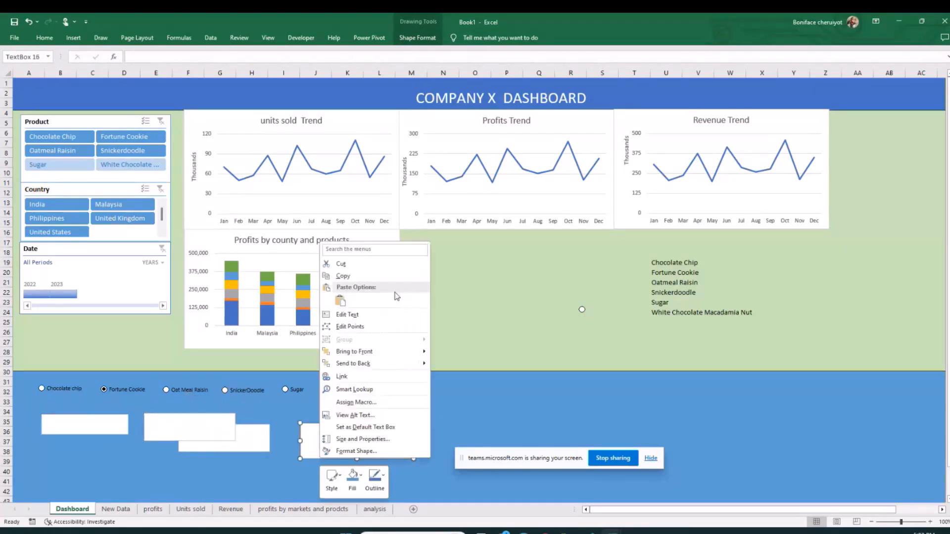
pyautogui.click(364, 268)
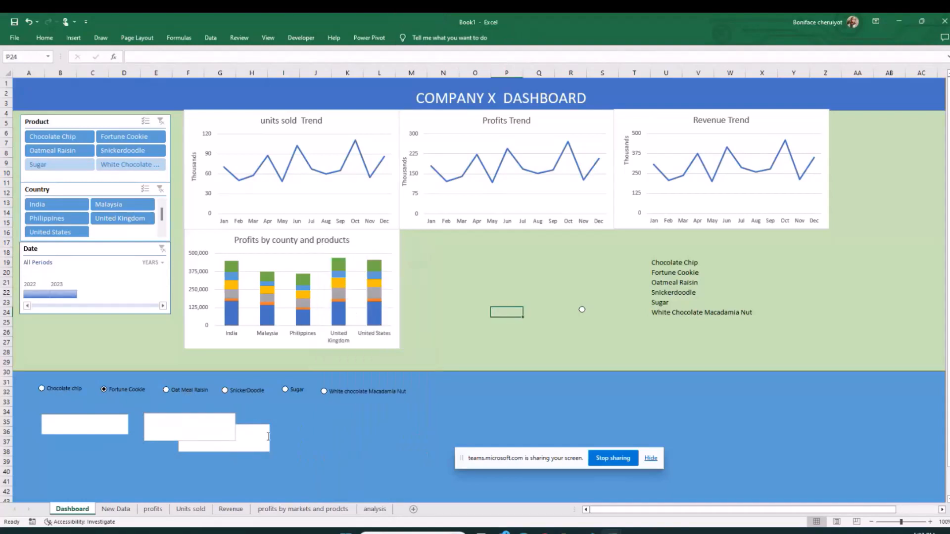
pyautogui.moveTo(268, 436); pyautogui.dragTo(341, 426)
pyautogui.keyDown('shift'); pyautogui.click(120, 425); pyautogui.keyUp('shift')
pyautogui.keyDown('shift'); pyautogui.click(175, 434); pyautogui.keyUp('shift')
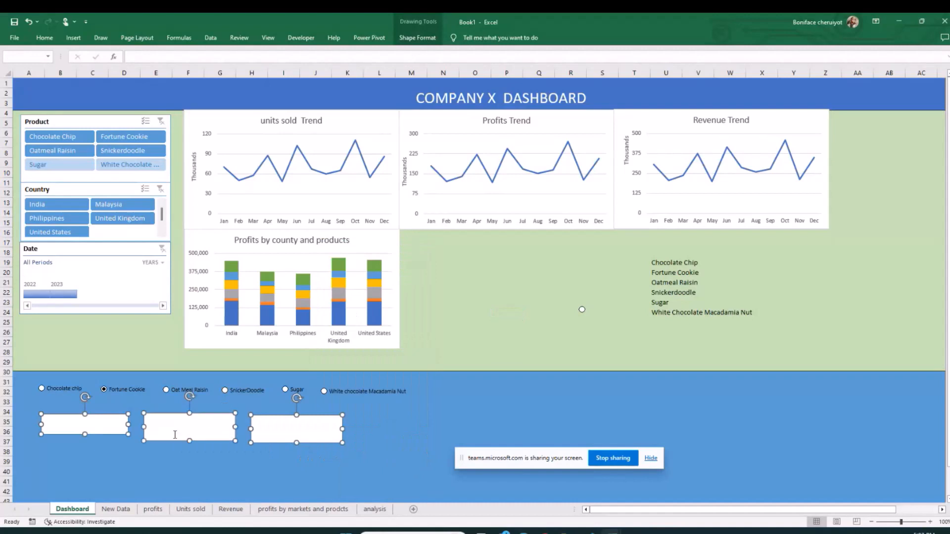
pyautogui.rightClick(279, 429)
pyautogui.click(204, 433)
pyautogui.click(110, 423)
pyautogui.click(158, 429)
pyautogui.click(284, 431)
# Step: Select all three empty text boxes and set their height to 0.5"
pyautogui.click(110, 434)
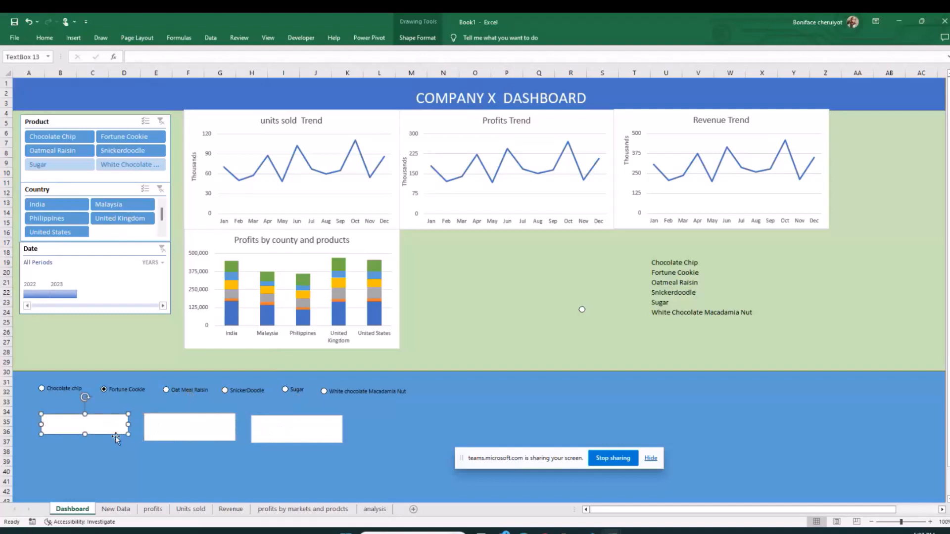
pyautogui.keyDown('shift'); pyautogui.click(162, 437); pyautogui.keyUp('shift')
pyautogui.keyDown('shift'); pyautogui.click(275, 440); pyautogui.keyUp('shift')
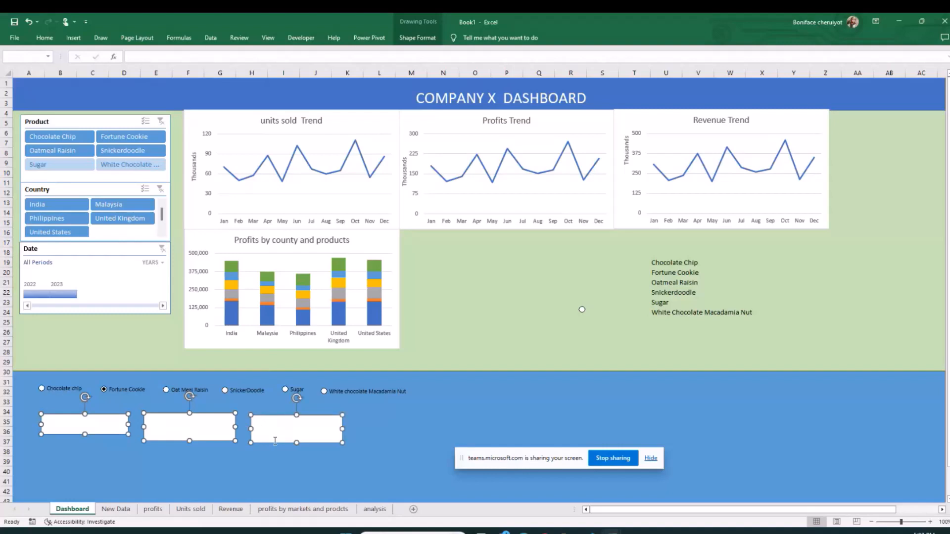
pyautogui.rightClick(275, 441)
pyautogui.click(318, 418)
pyautogui.click(925, 149)
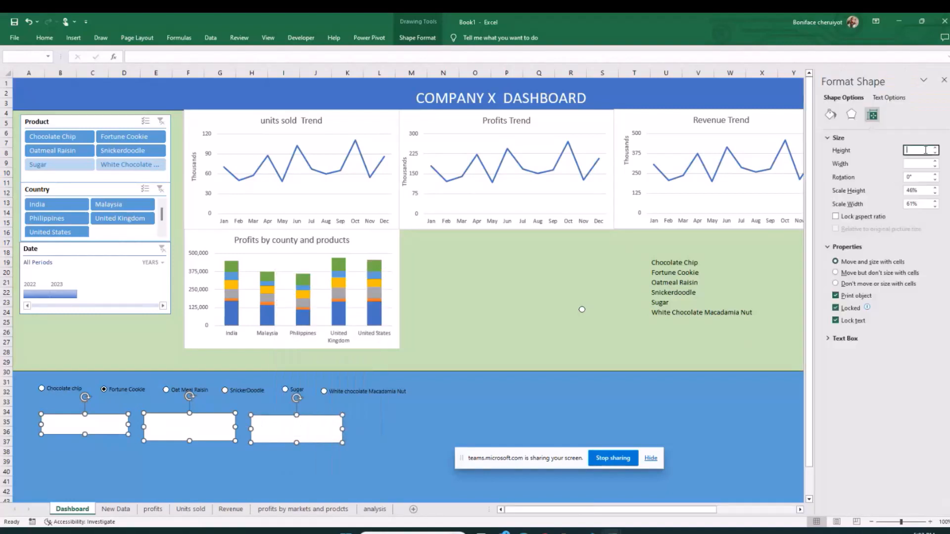
pyautogui.click(935, 148)
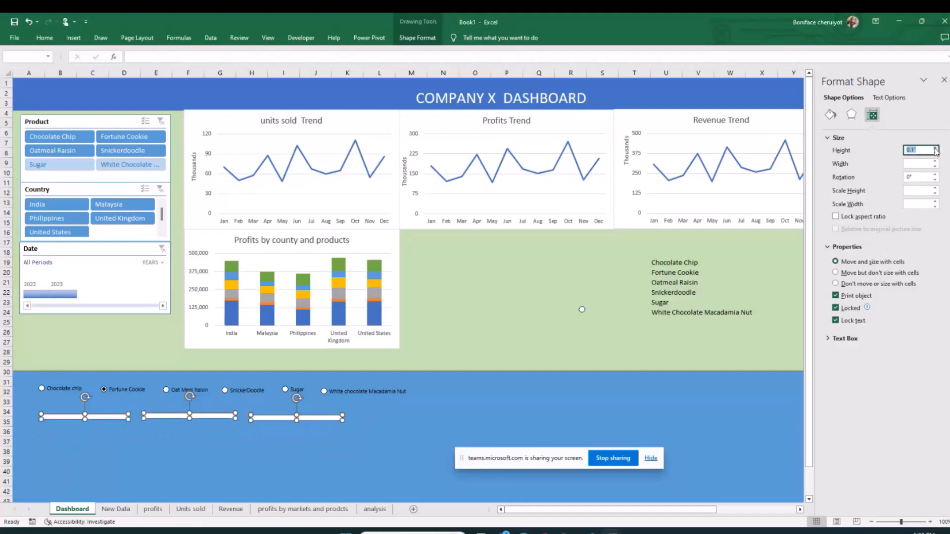
pyautogui.click(934, 148)
pyautogui.click(935, 148)
pyautogui.click(934, 148)
pyautogui.click(935, 148)
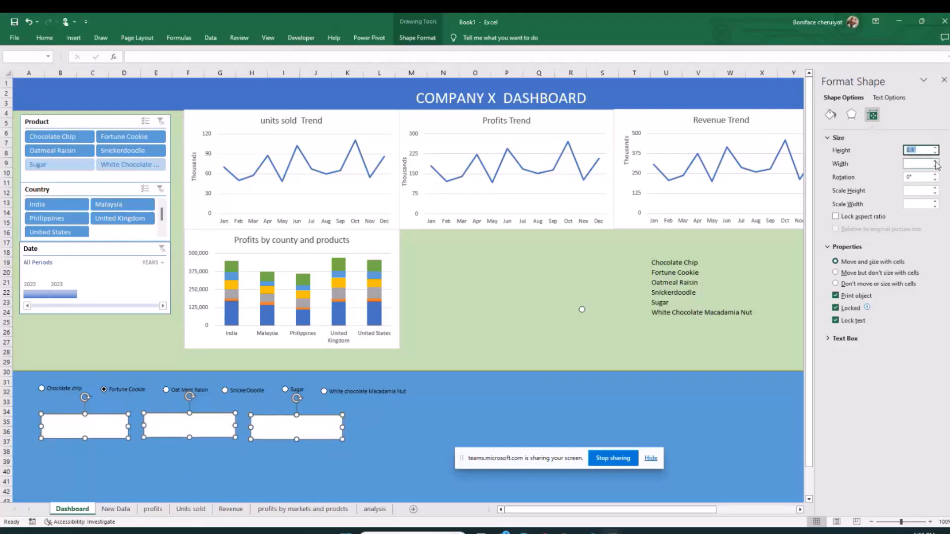
# Step: Set the width of the three selected text boxes to 1.6" and their height to 0.4"
pyautogui.click(934, 162)
pyautogui.click(935, 162)
pyautogui.click(935, 162)
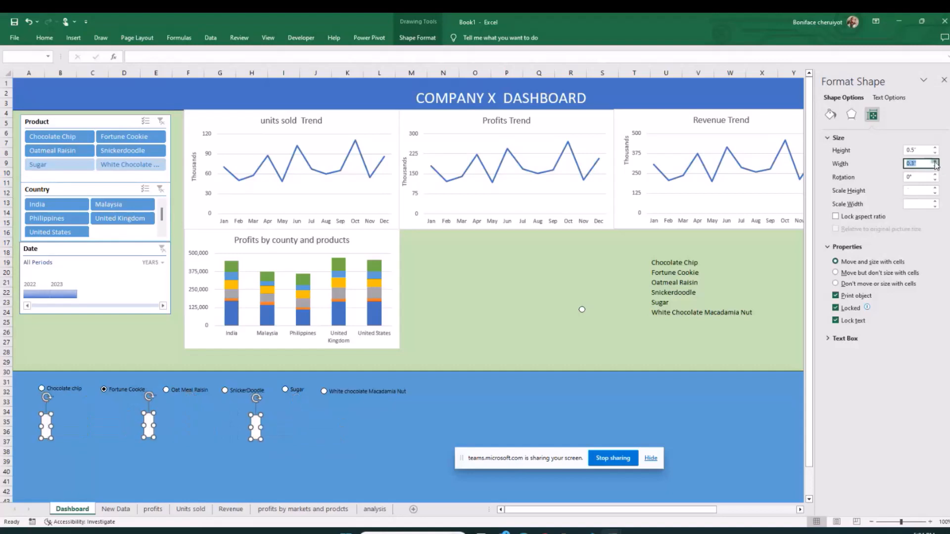
pyautogui.click(934, 162)
pyautogui.click(934, 162)
pyautogui.click(934, 162)
pyautogui.click(934, 161)
pyautogui.click(934, 162)
pyautogui.click(935, 162)
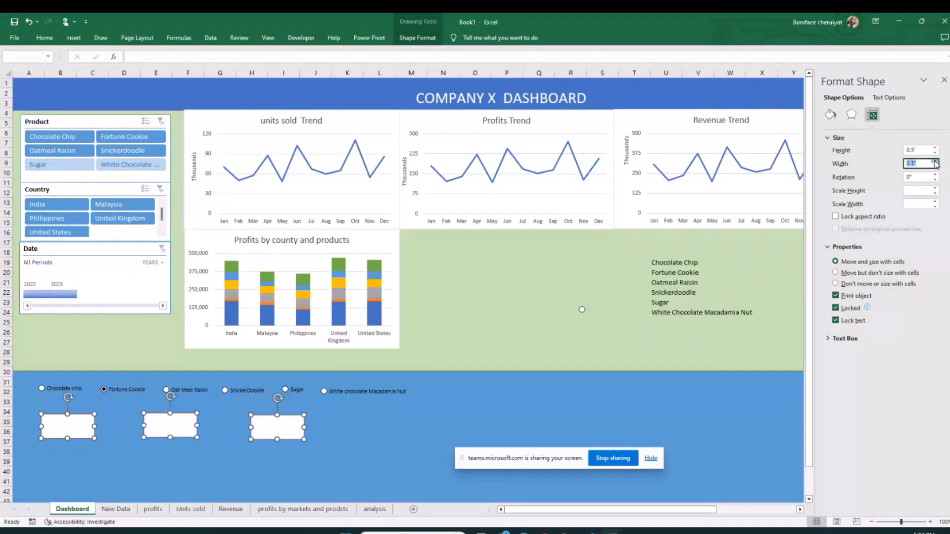
pyautogui.click(934, 162)
pyautogui.click(934, 162)
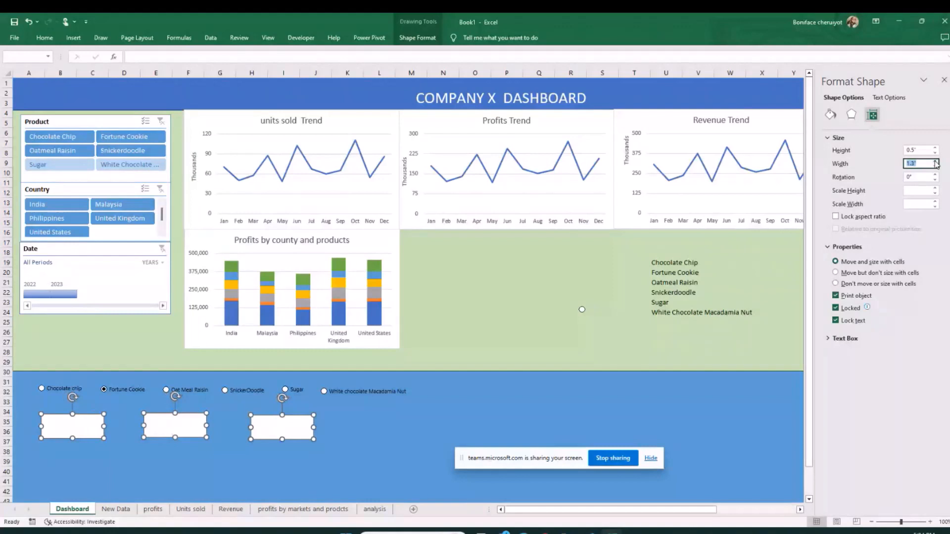
pyautogui.click(935, 161)
pyautogui.click(934, 162)
pyautogui.click(935, 161)
pyautogui.click(935, 153)
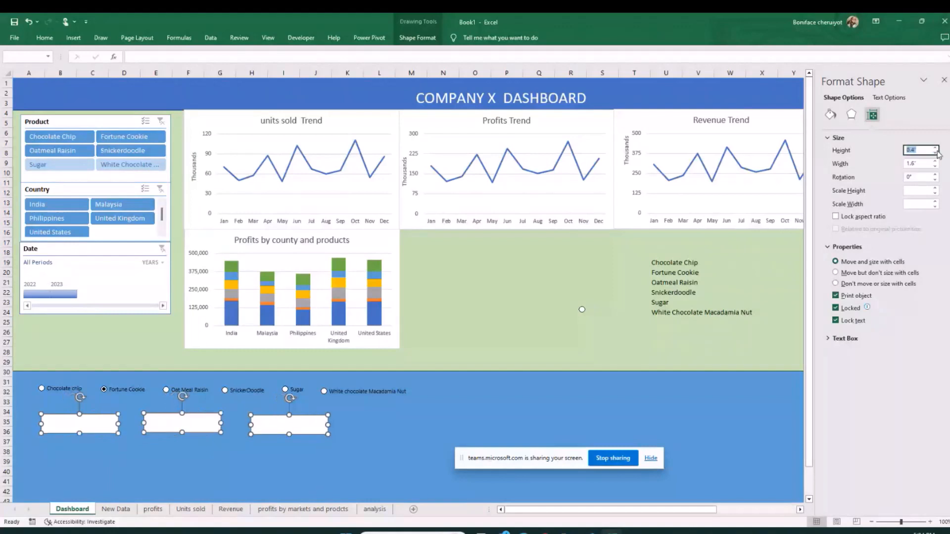
pyautogui.click(308, 453)
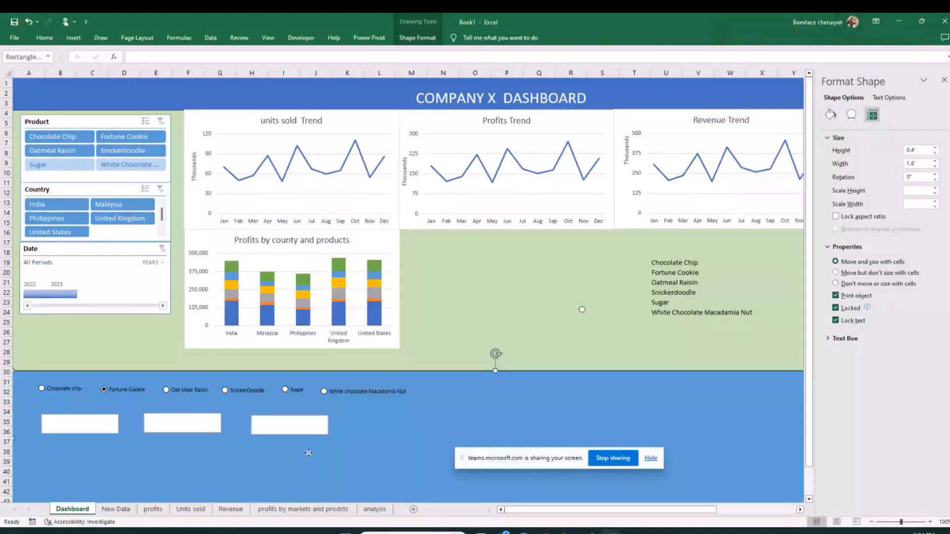
# Step: Nudge the text boxes slightly lower so they sit in one row beneath the option buttons
pyautogui.click(97, 435)
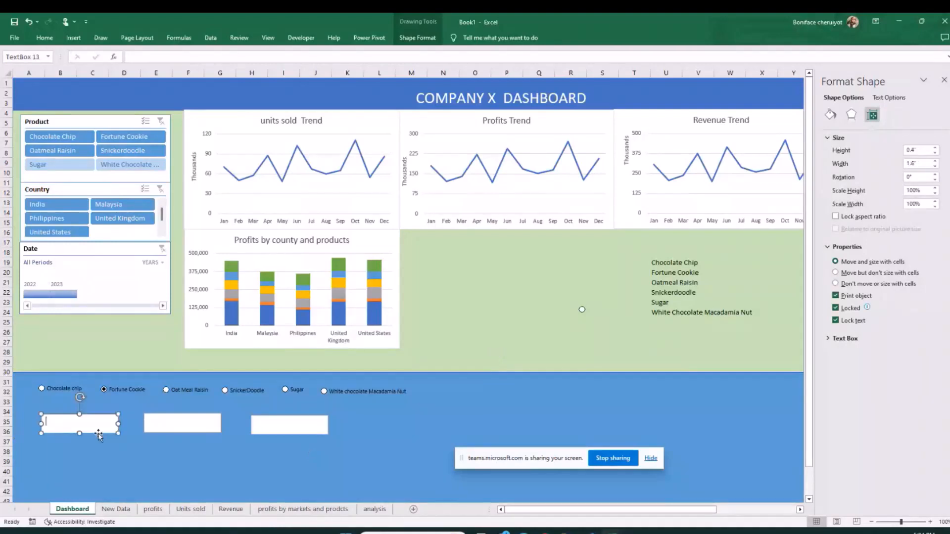
pyautogui.click(182, 429)
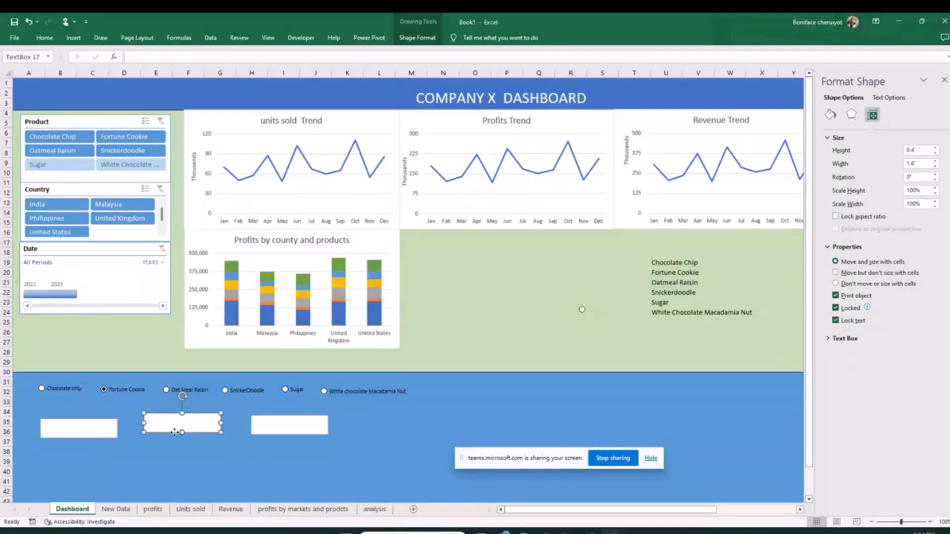
pyautogui.moveTo(174, 432); pyautogui.dragTo(175, 440)
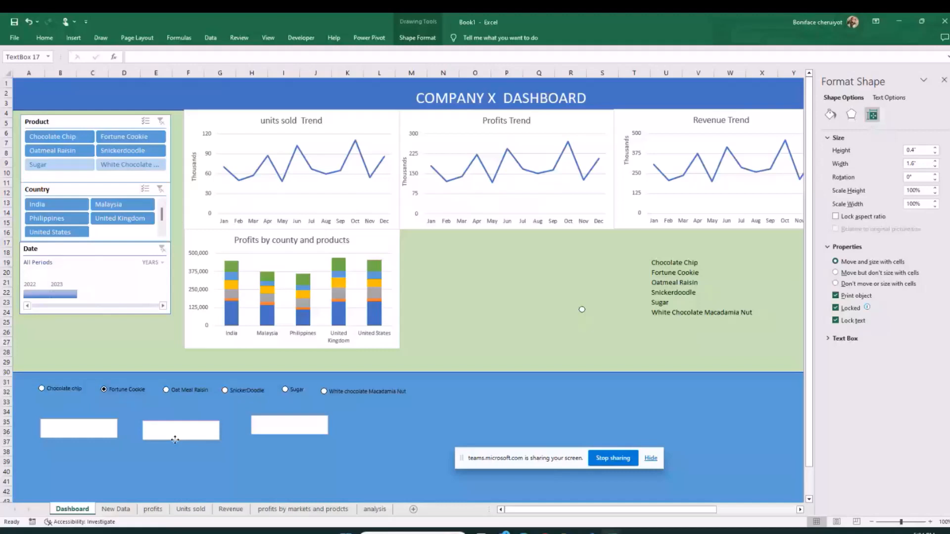
pyautogui.click(175, 439)
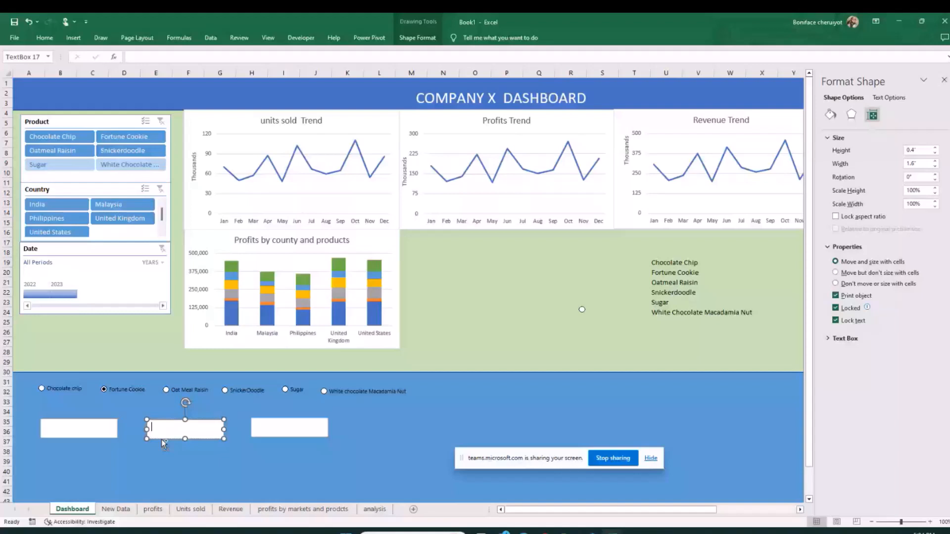
pyautogui.hotkey('ctrl', 'z')
# Step: Try to align the first and third text boxes by their tops and centres together with the blue background, and undo the alignment
pyautogui.click(431, 40)
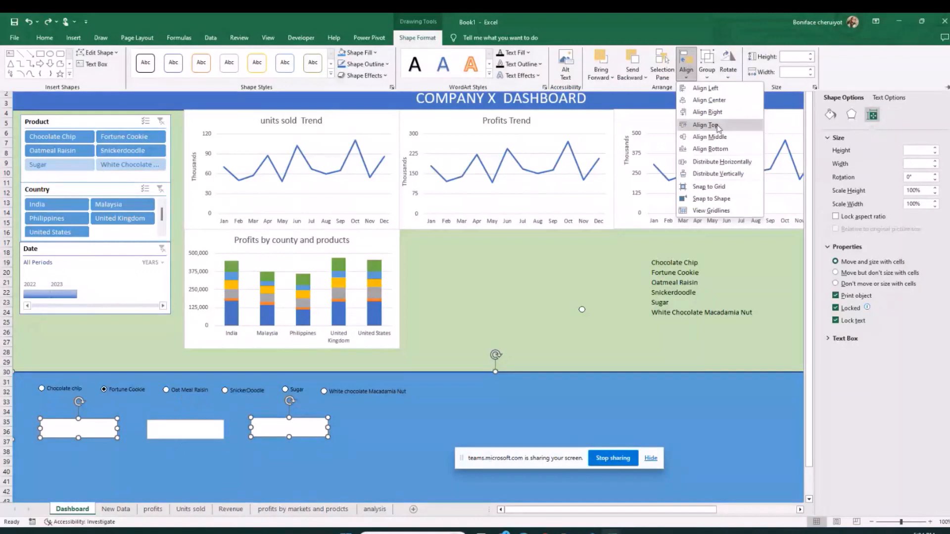
pyautogui.click(718, 127)
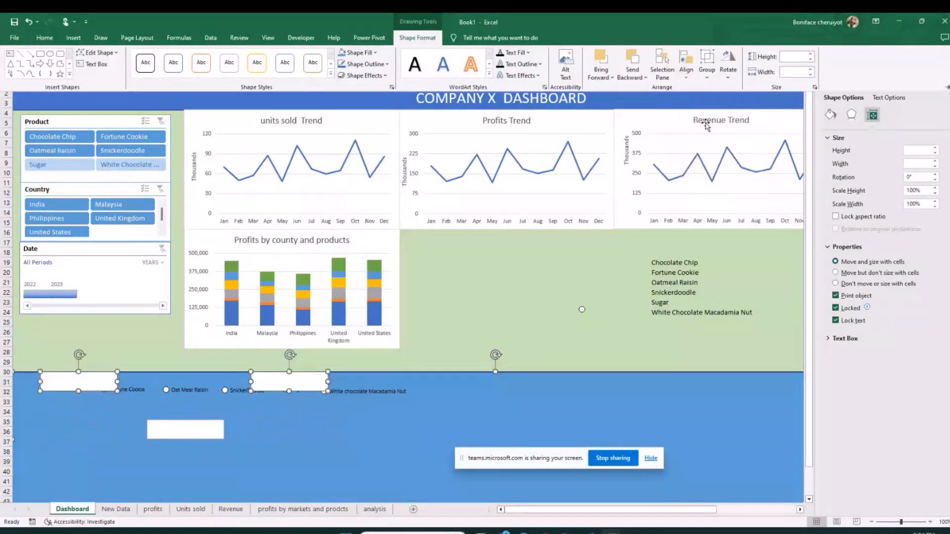
pyautogui.click(686, 72)
pyautogui.click(709, 100)
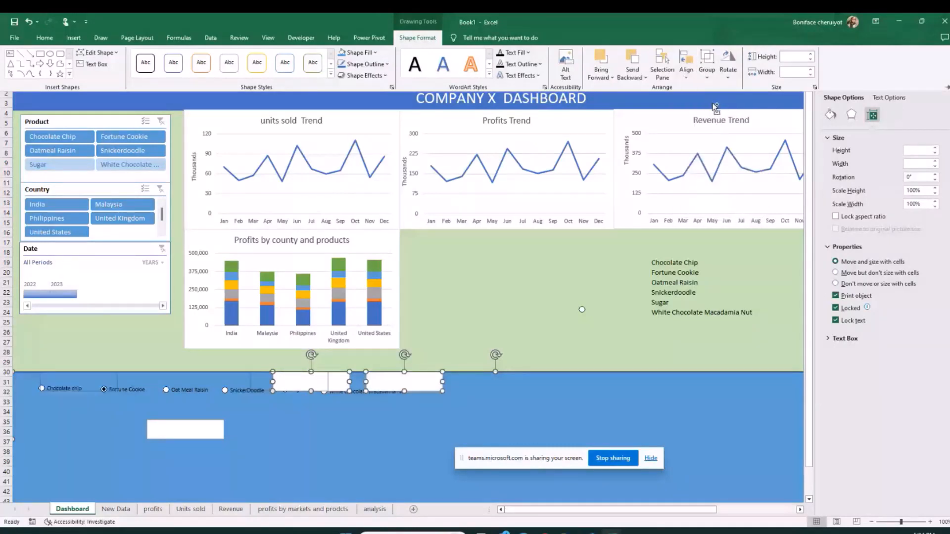
pyautogui.hotkey('ctrl', 'z')
pyautogui.hotkey('ctrl', 'y')
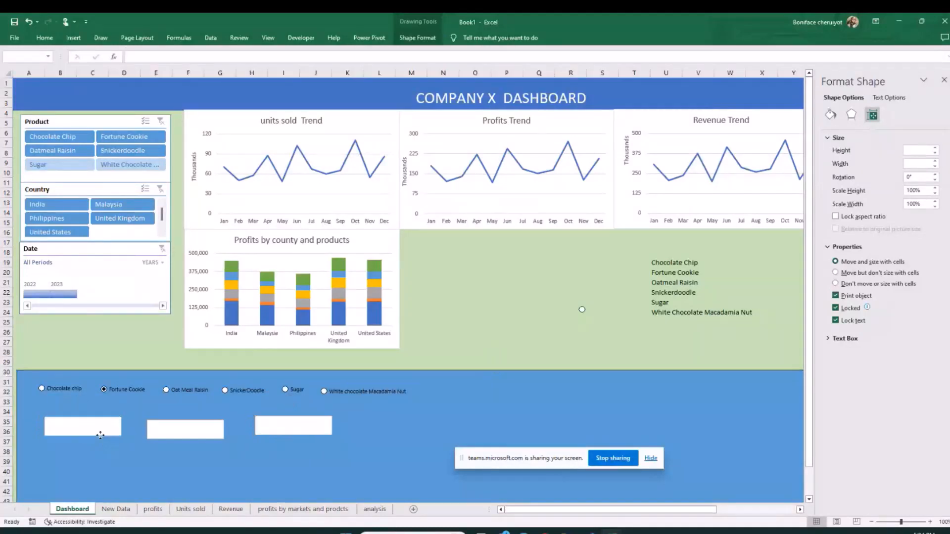
# Step: Move the blue background rectangle up so its top edge sits at about row 29
pyautogui.click(144, 345)
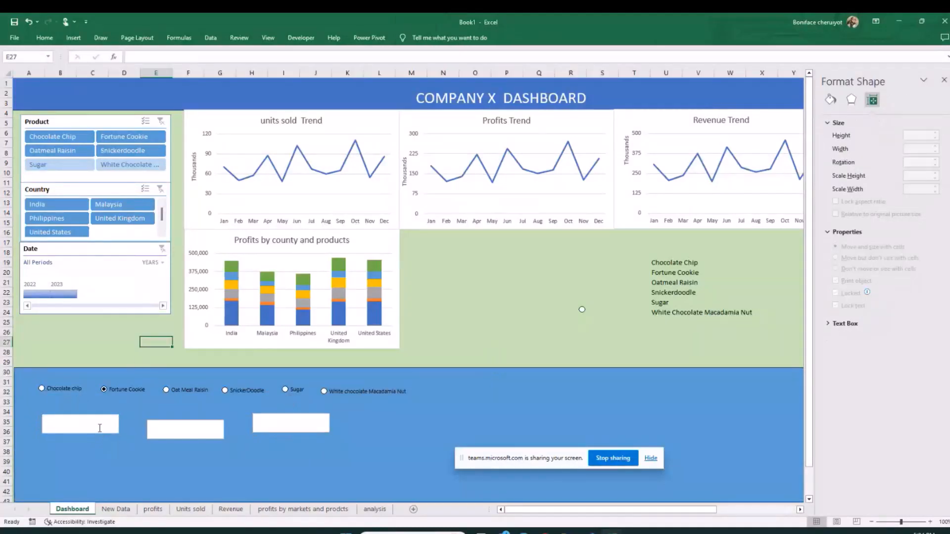
pyautogui.click(99, 428)
pyautogui.moveTo(96, 437)
pyautogui.mouseDown()
pyautogui.moveTo(102, 444)
pyautogui.moveTo(93, 430)
pyautogui.mouseUp()
pyautogui.click(124, 343)
pyautogui.click(113, 423)
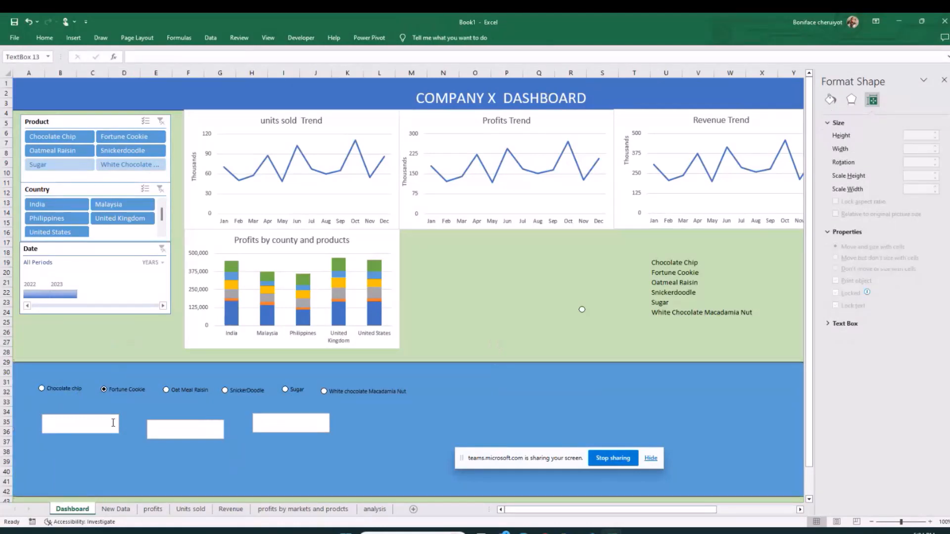
# Step: Reposition the three text boxes into one level, evenly spaced row, at about B35 to D36, E35 to G36 and H35 to J36
pyautogui.click(105, 413)
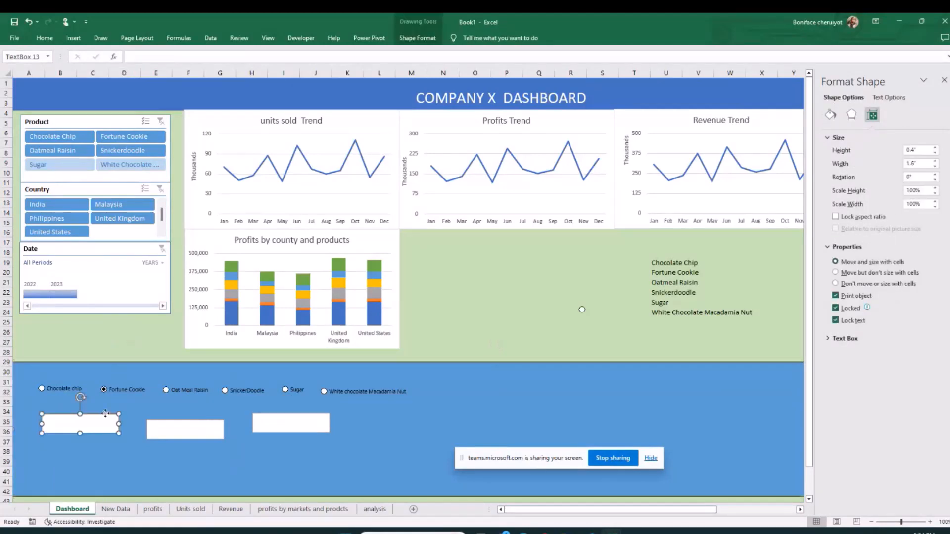
pyautogui.moveTo(105, 413); pyautogui.dragTo(116, 414)
pyautogui.click(198, 417)
pyautogui.click(279, 413)
pyautogui.click(262, 444)
pyautogui.click(270, 431)
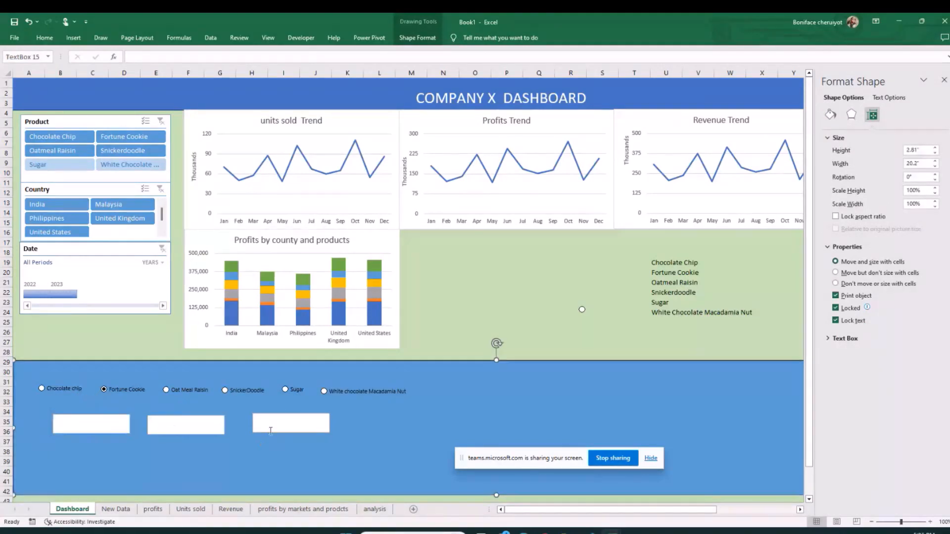
pyautogui.click(275, 415)
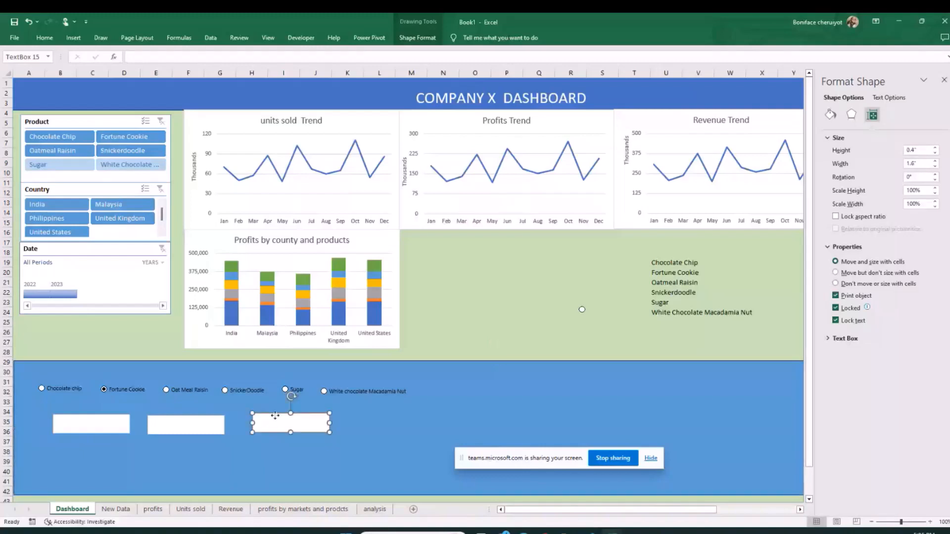
pyautogui.moveTo(275, 416); pyautogui.dragTo(271, 415)
pyautogui.click(104, 424)
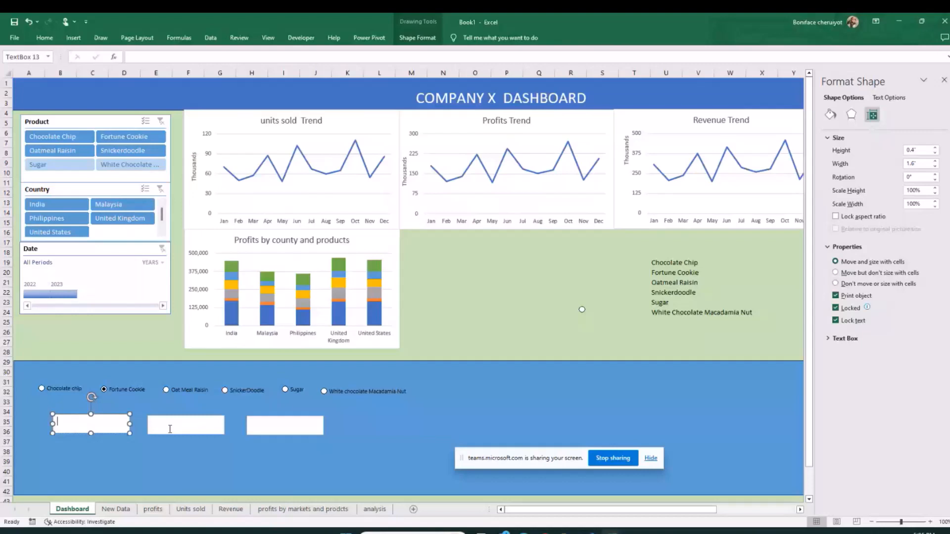
# Step: Draw a new text box just above the first white box, at about C33 to D34
pyautogui.click(506, 313)
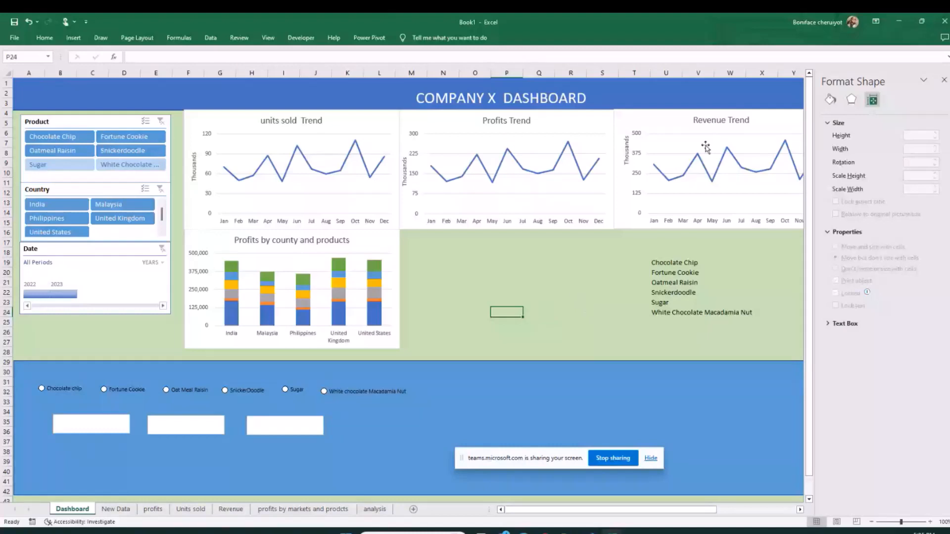
pyautogui.click(944, 79)
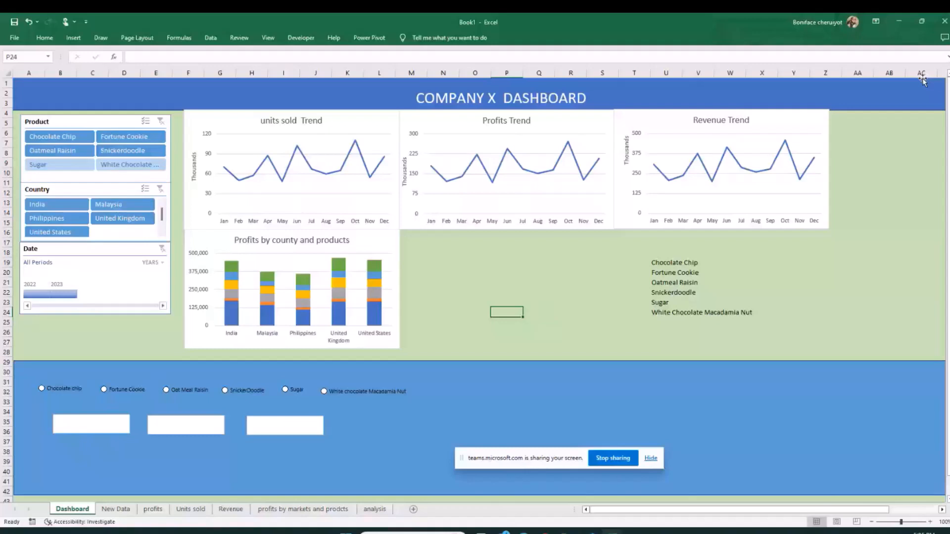
pyautogui.click(73, 40)
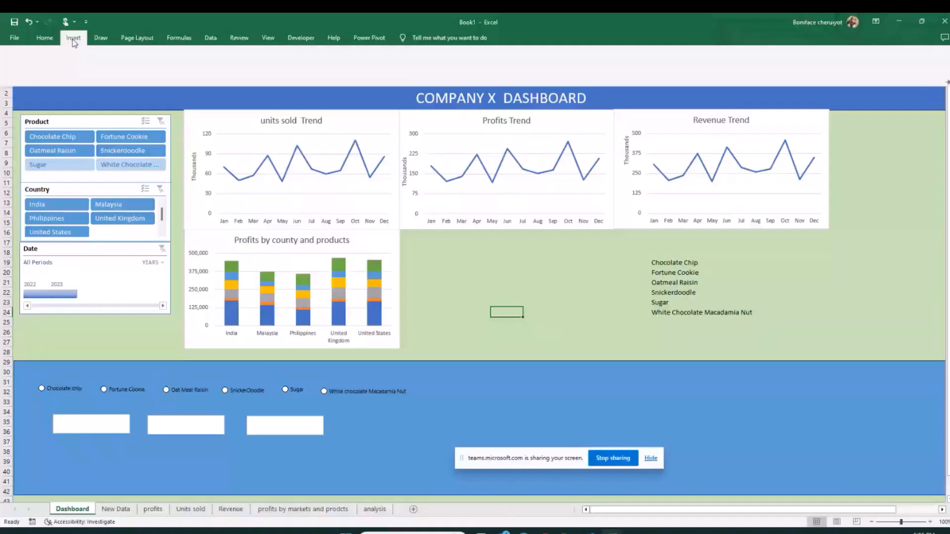
pyautogui.click(607, 66)
pyautogui.moveTo(68, 404)
pyautogui.mouseDown()
pyautogui.moveTo(112, 403)
pyautogui.moveTo(90, 412)
pyautogui.mouseUp()
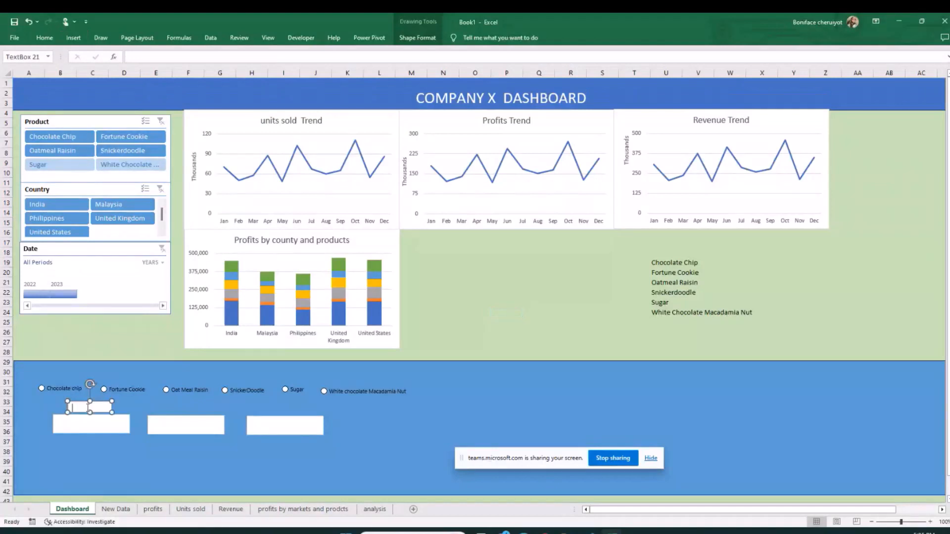
# Step: Enter "Cummulative Units Sold Todate" as the text of the new label box
pyautogui.write('Cumulati')
pyautogui.write('ve')
pyautogui.write(' u')
pyautogui.write('nits =')
pyautogui.press('BackSpace')
pyautogui.press('BackSpace')
pyautogui.press('BackSpace')
pyautogui.press('BackSpace')
pyautogui.press('BackSpace')
pyautogui.press('BackSpace')
pyautogui.press('BackSpace')
pyautogui.press('BackSpace')
pyautogui.write('Units Sold Todate')
# Step: Widen the label box to about A33 to E34 so its whole text fits on one line
pyautogui.click(100, 462)
pyautogui.click(107, 408)
pyautogui.moveTo(111, 402); pyautogui.dragTo(127, 414)
pyautogui.click(226, 466)
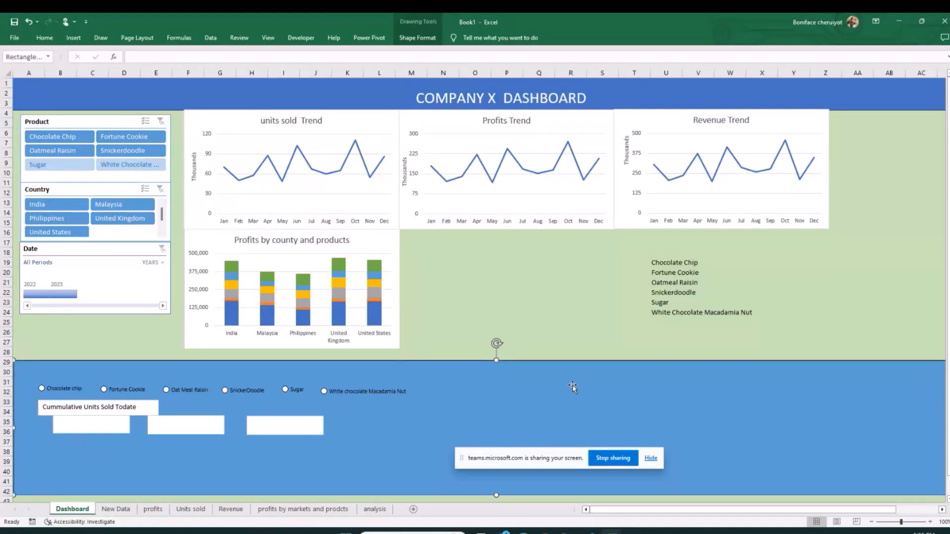
# Step: Move the first white text box down to about B38 to D39, clear of the label
pyautogui.click(93, 431)
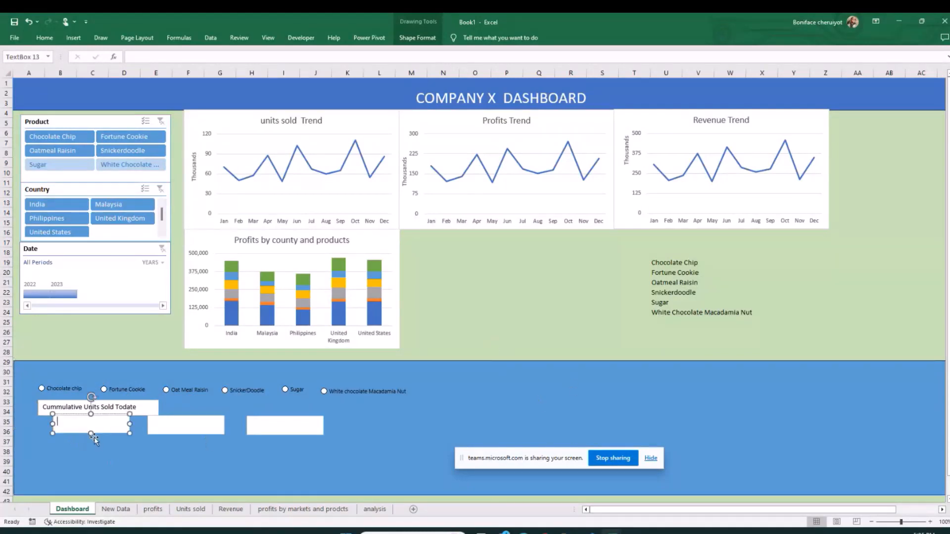
pyautogui.click(126, 455)
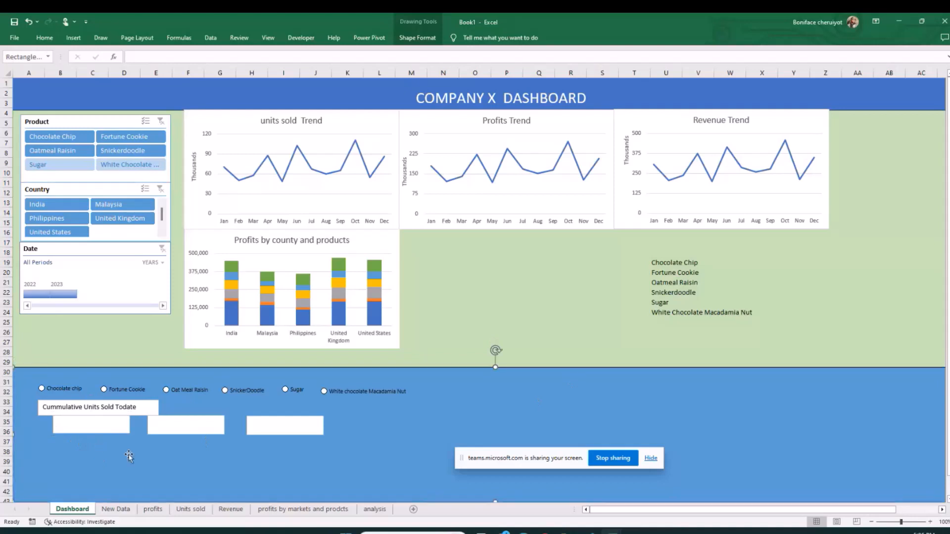
pyautogui.click(99, 425)
pyautogui.moveTo(99, 425); pyautogui.dragTo(105, 457)
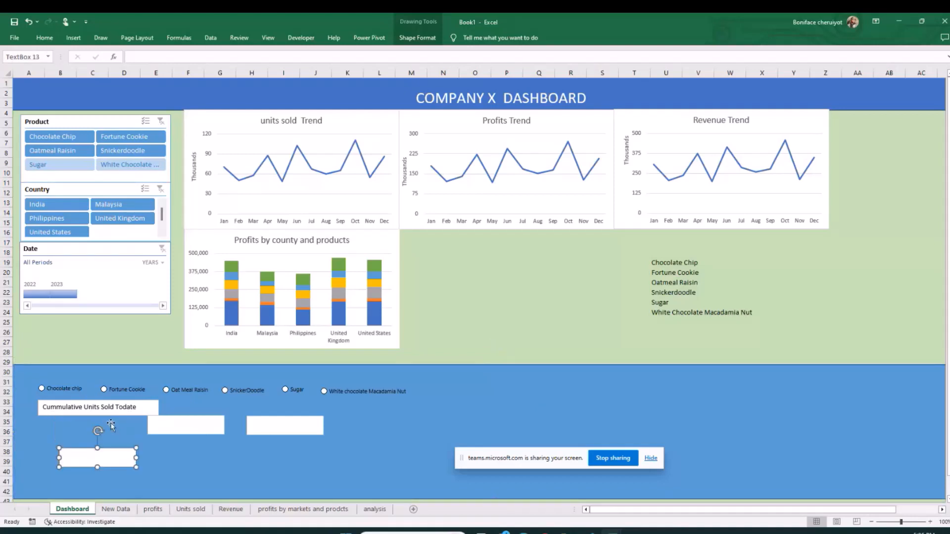
# Step: Format the "Cummulative Units Sold Todate" label with no fill and a solid outline
pyautogui.click(110, 413)
pyautogui.click(126, 429)
pyautogui.click(127, 407)
pyautogui.click(127, 407)
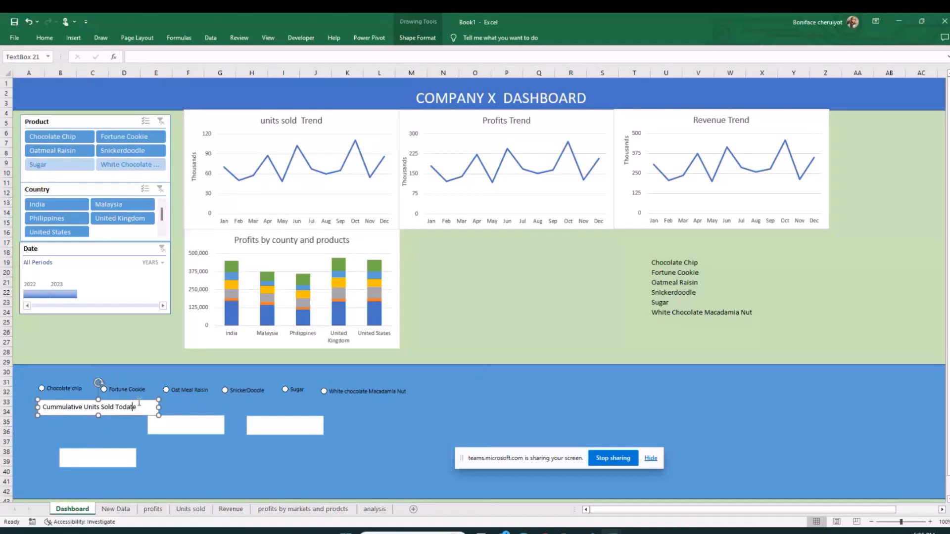
pyautogui.rightClick(140, 402)
pyautogui.click(181, 395)
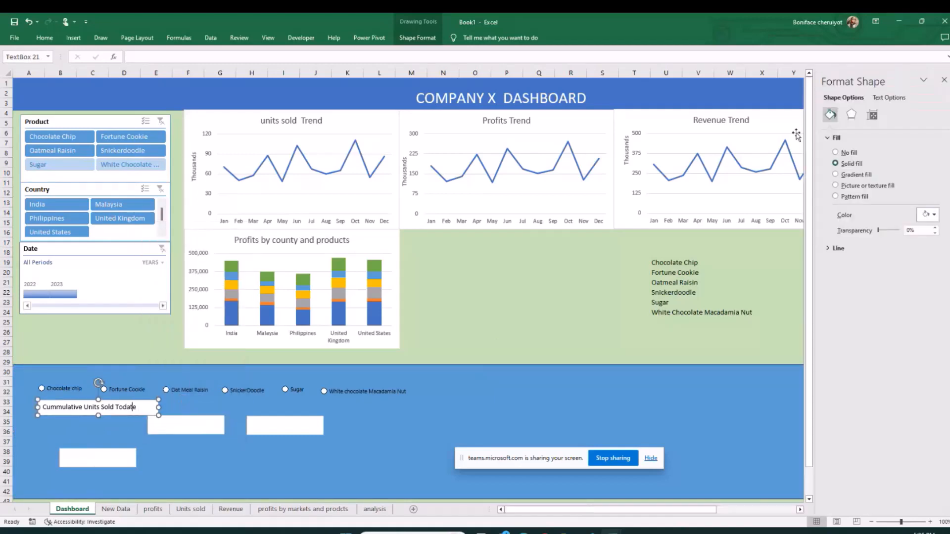
pyautogui.click(836, 153)
pyautogui.click(838, 214)
pyautogui.click(836, 229)
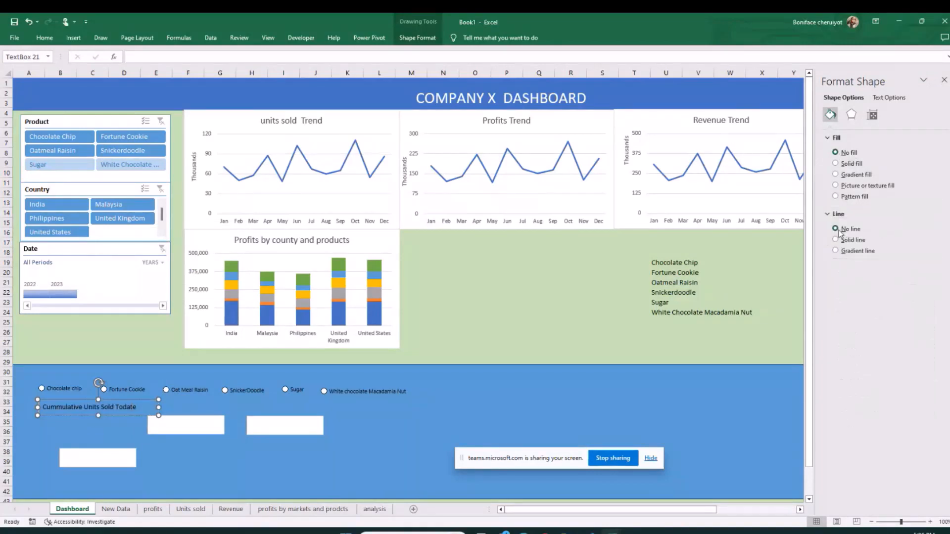
pyautogui.click(835, 239)
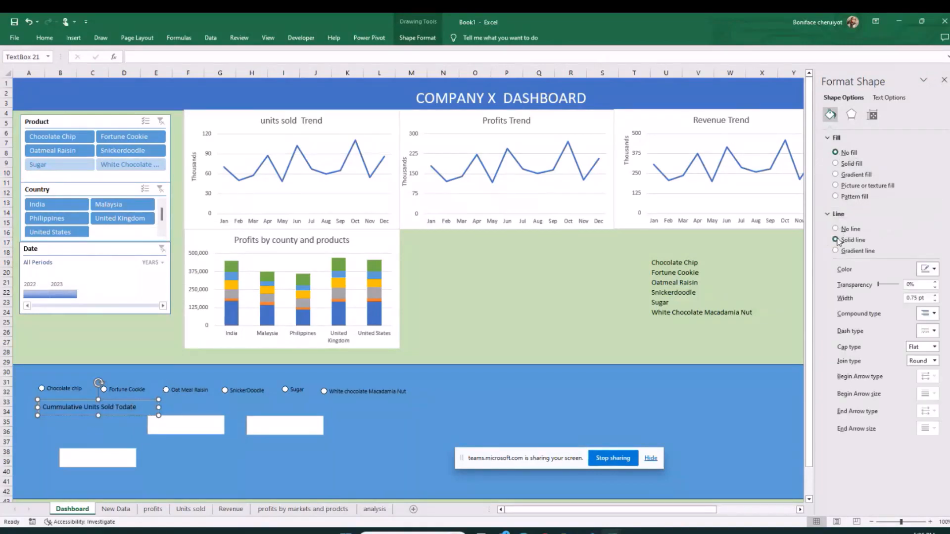
# Step: Remove the outlines from the blue background rectangle and from the "Cummulative Units Sold Todate" label
pyautogui.click(412, 440)
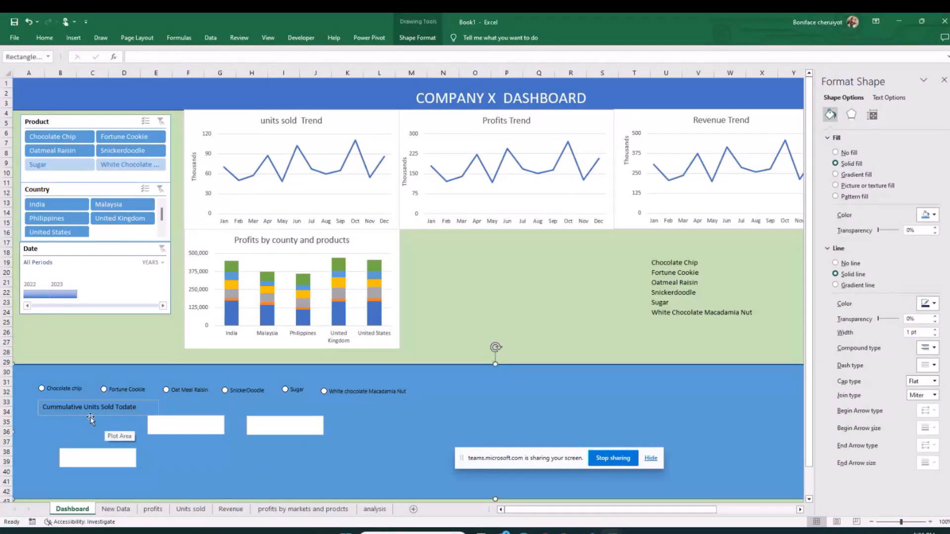
pyautogui.click(836, 264)
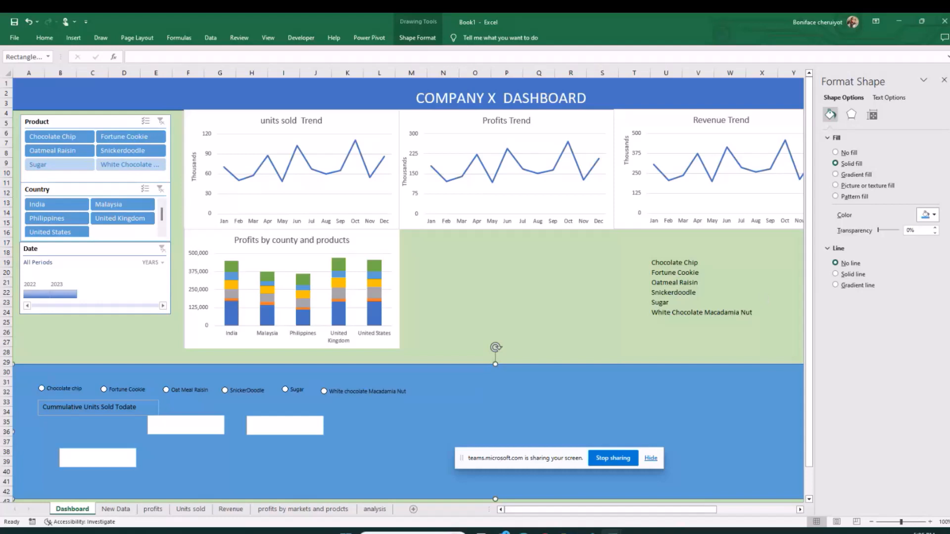
pyautogui.click(74, 416)
pyautogui.click(836, 229)
pyautogui.click(944, 80)
pyautogui.click(344, 470)
# Step: Move the second white box to about J36 to L37, the first to about B36 to D37, and the label just above the first
pyautogui.click(85, 409)
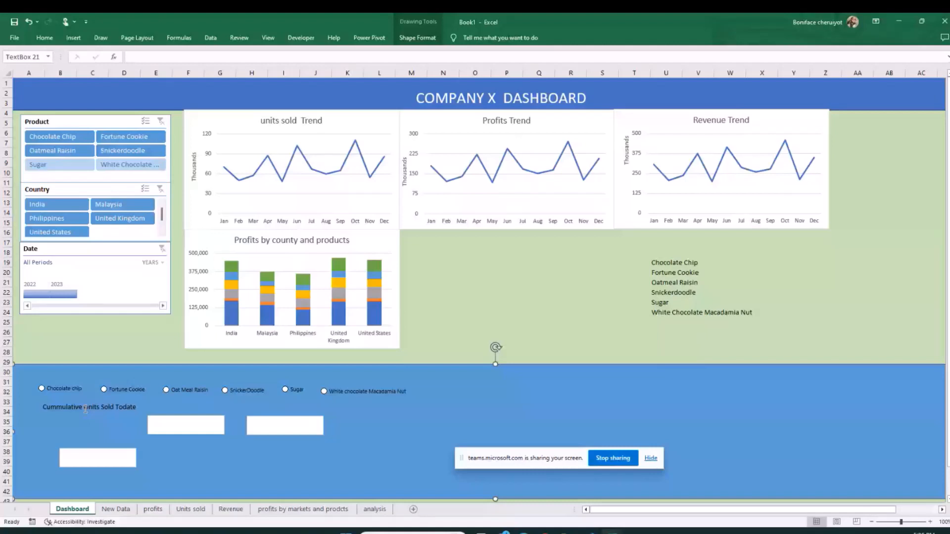
pyautogui.moveTo(186, 416); pyautogui.dragTo(335, 428)
pyautogui.moveTo(113, 448); pyautogui.dragTo(98, 428)
pyautogui.click(97, 428)
pyautogui.click(106, 419)
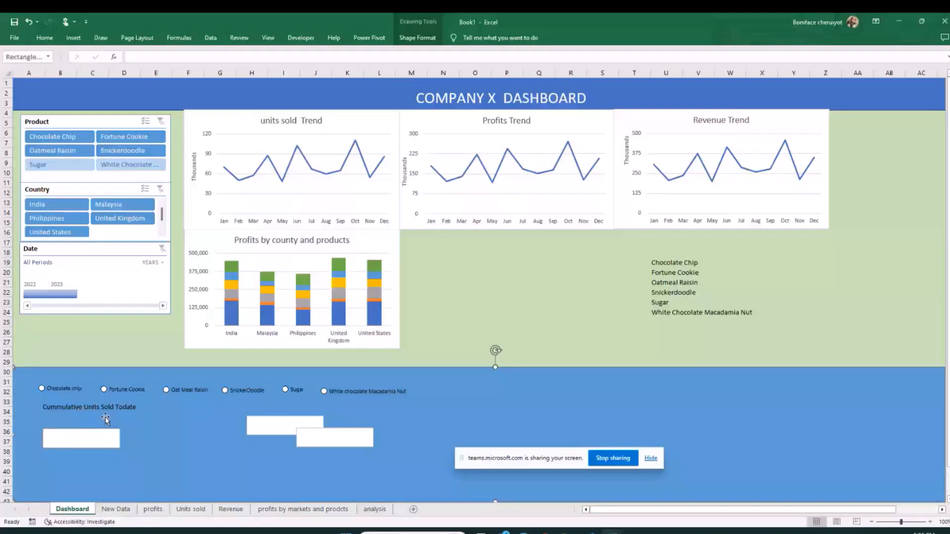
pyautogui.moveTo(135, 416); pyautogui.dragTo(129, 423)
# Step: Apply the light green gradient theme style to the box under the label and widen it slightly on its right side
pyautogui.click(84, 450)
pyautogui.rightClick(99, 448)
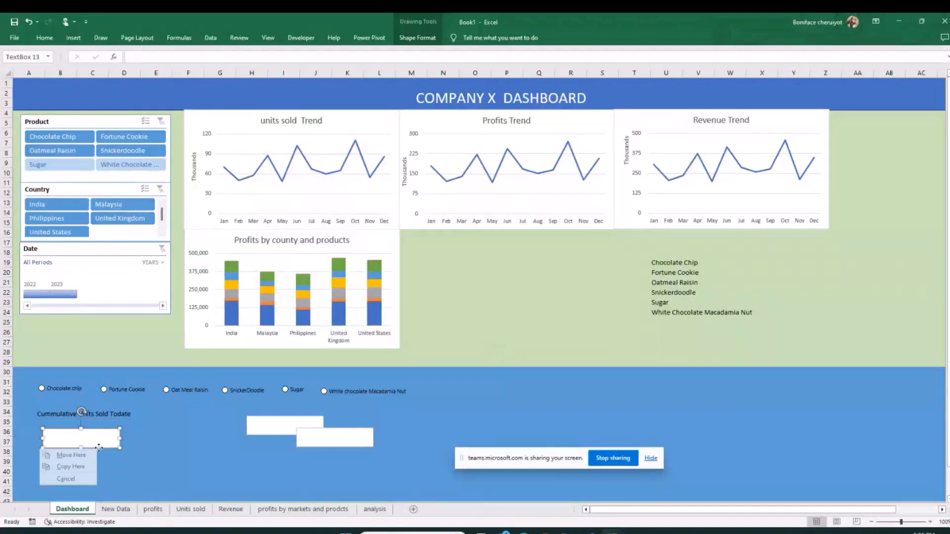
pyautogui.click(150, 401)
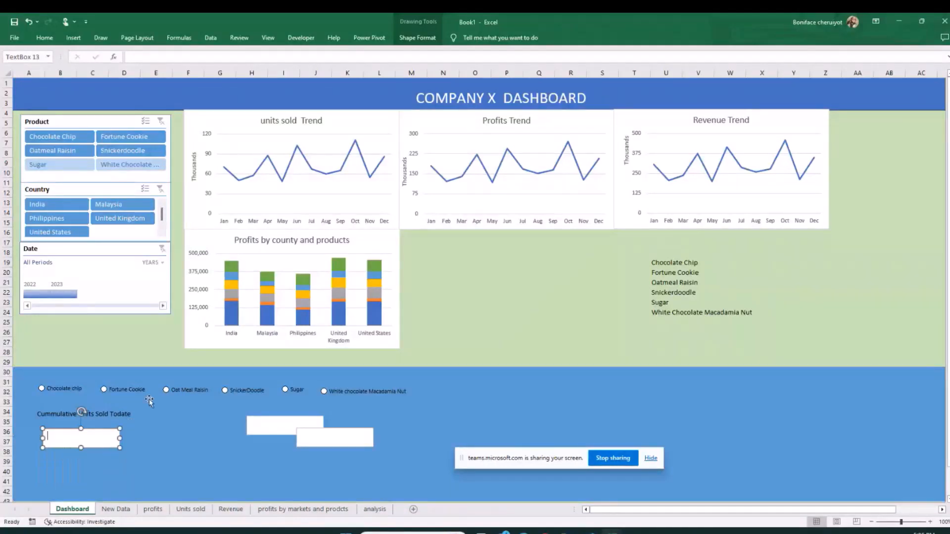
pyautogui.click(421, 40)
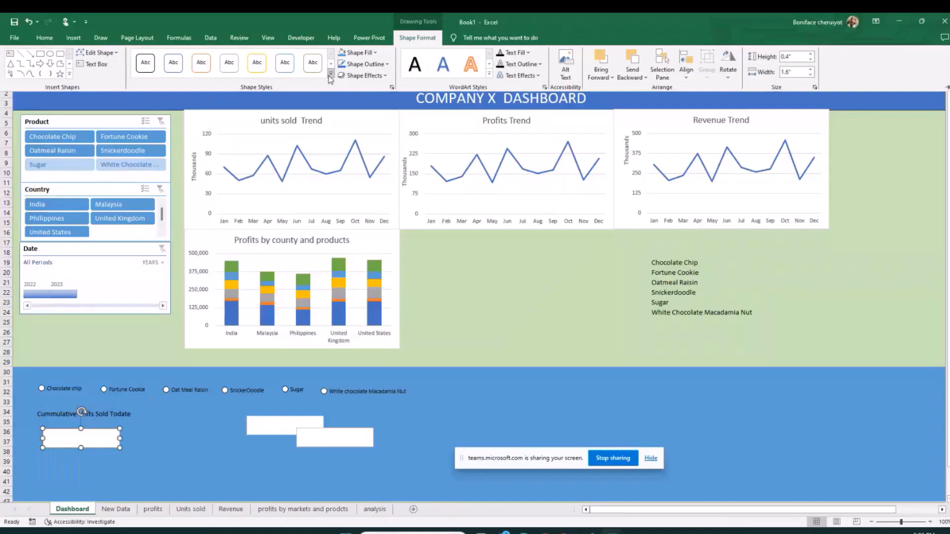
pyautogui.click(330, 75)
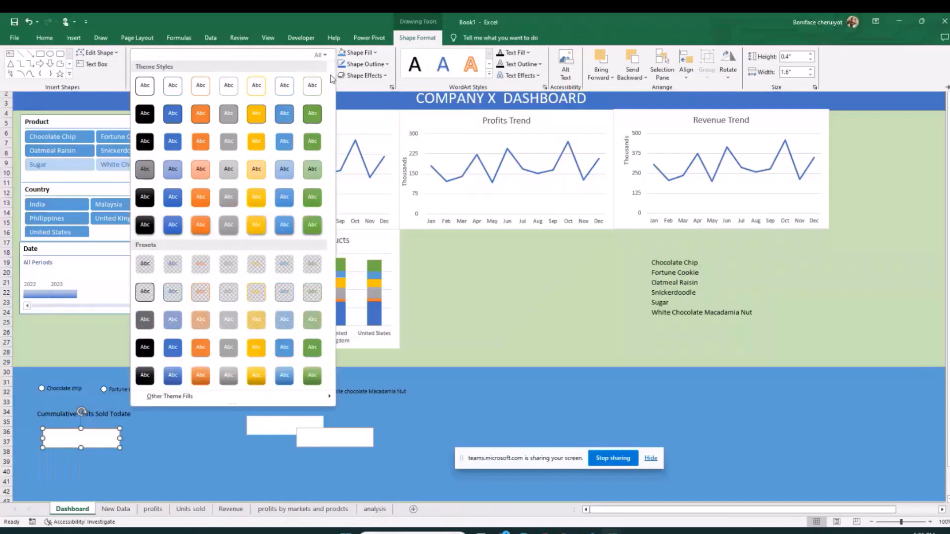
pyautogui.click(305, 172)
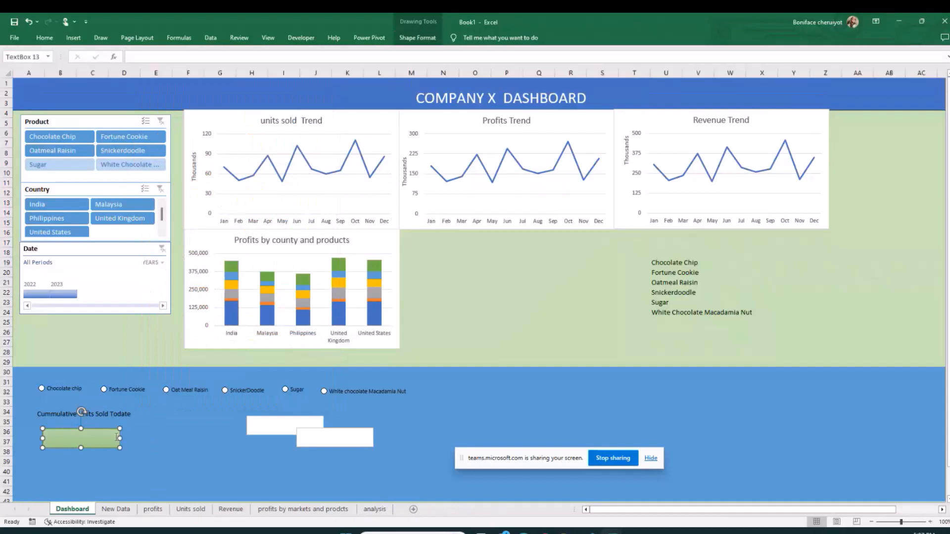
pyautogui.moveTo(120, 438); pyautogui.dragTo(132, 440)
# Step: Cut the white text box at about H35 to J36 from the dashboard
pyautogui.click(288, 420)
pyautogui.rightClick(275, 436)
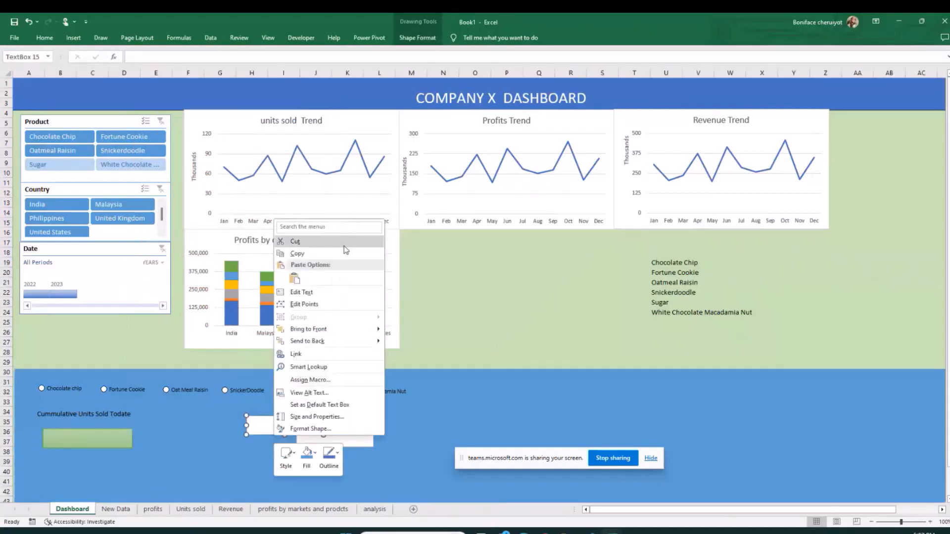
pyautogui.click(345, 242)
pyautogui.click(304, 452)
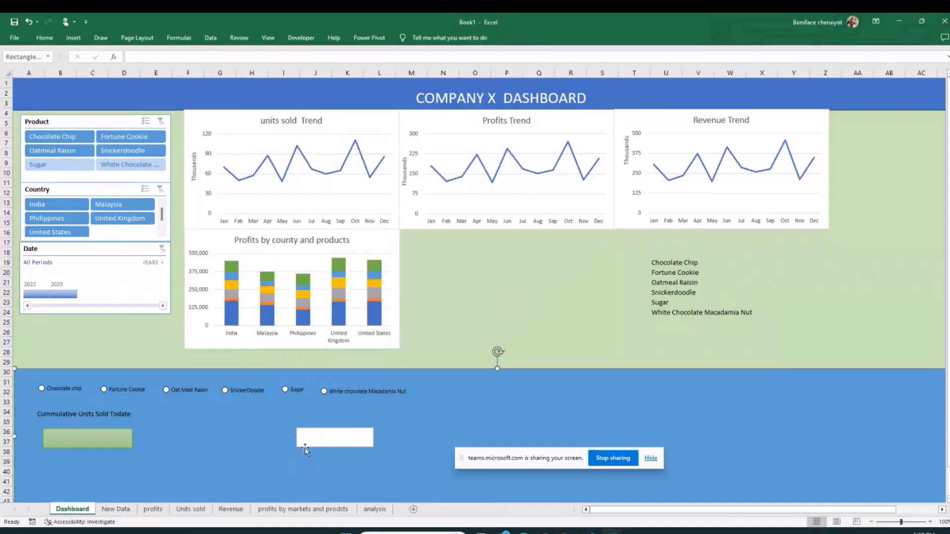
pyautogui.rightClick(305, 451)
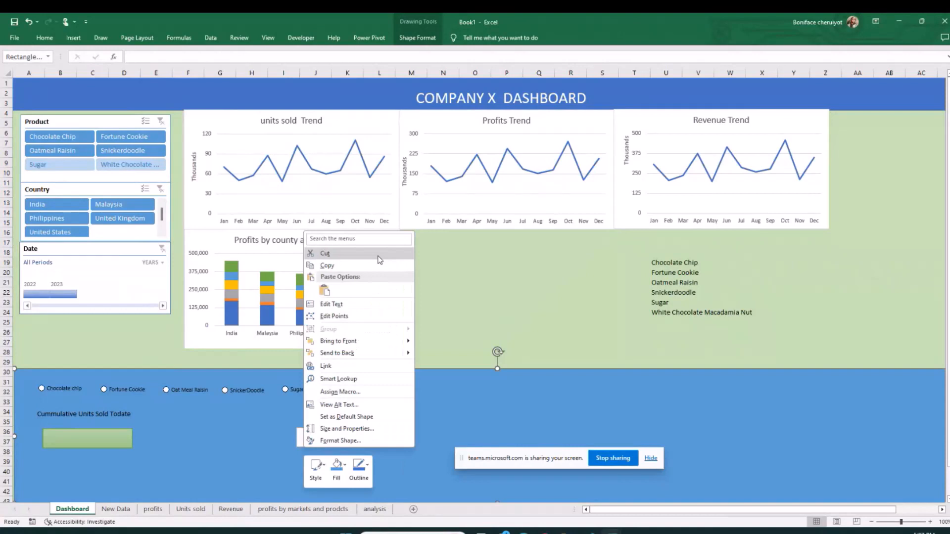
pyautogui.click(379, 260)
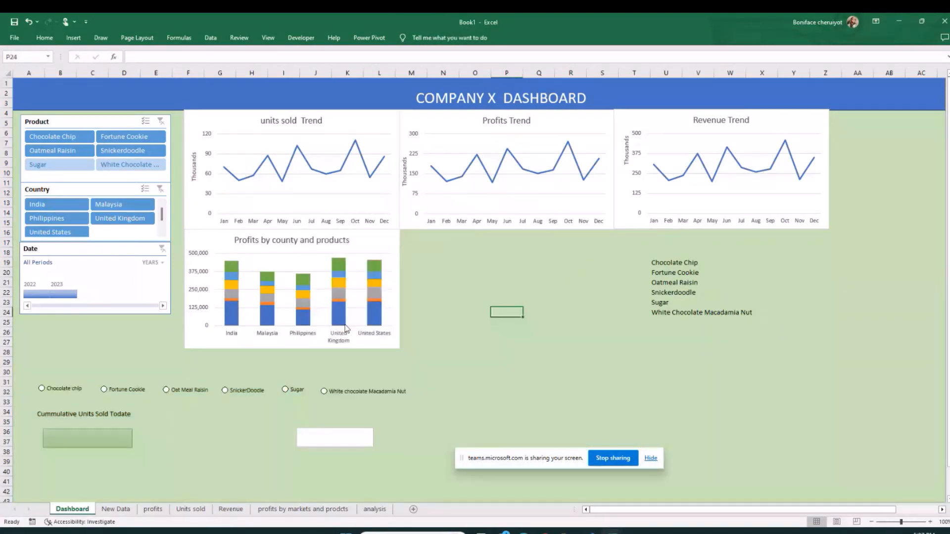
pyautogui.hotkey('ctrl', 'z')
# Step: Cut the last remaining white text box, at about J36 to L37
pyautogui.click(346, 446)
pyautogui.rightClick(346, 448)
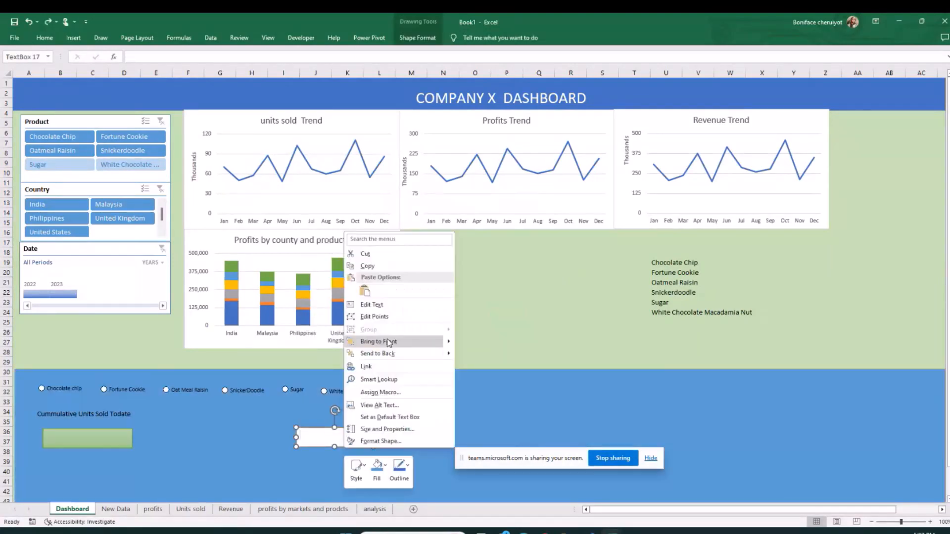
pyautogui.click(372, 255)
# Step: Duplicate the green box twice and place the copies beside it at about E36 to H37 and I36 to K37
pyautogui.click(121, 447)
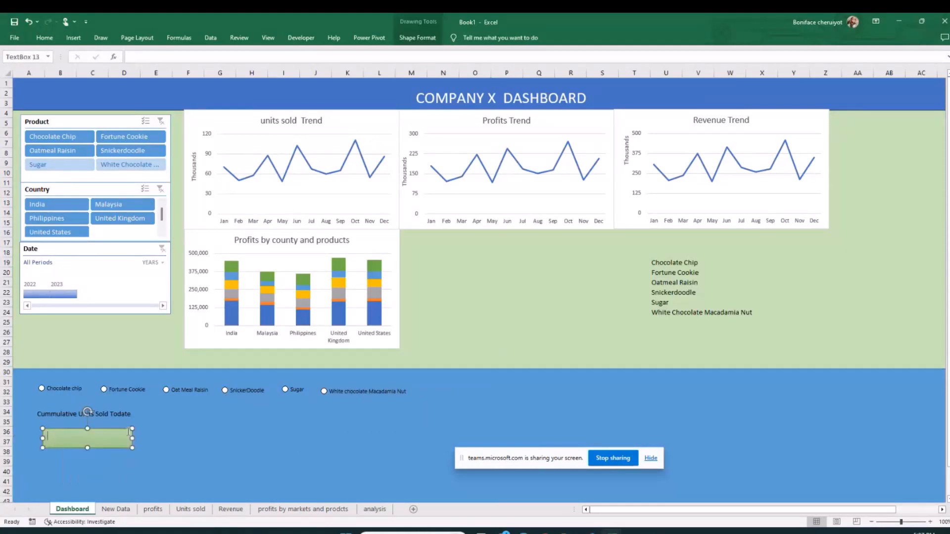
pyautogui.rightClick(129, 433)
pyautogui.click(189, 432)
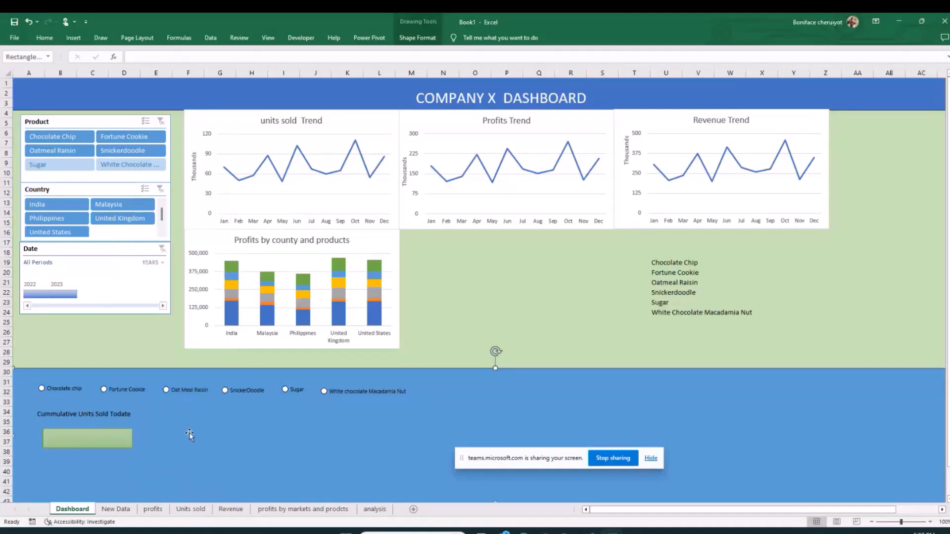
pyautogui.rightClick(191, 435)
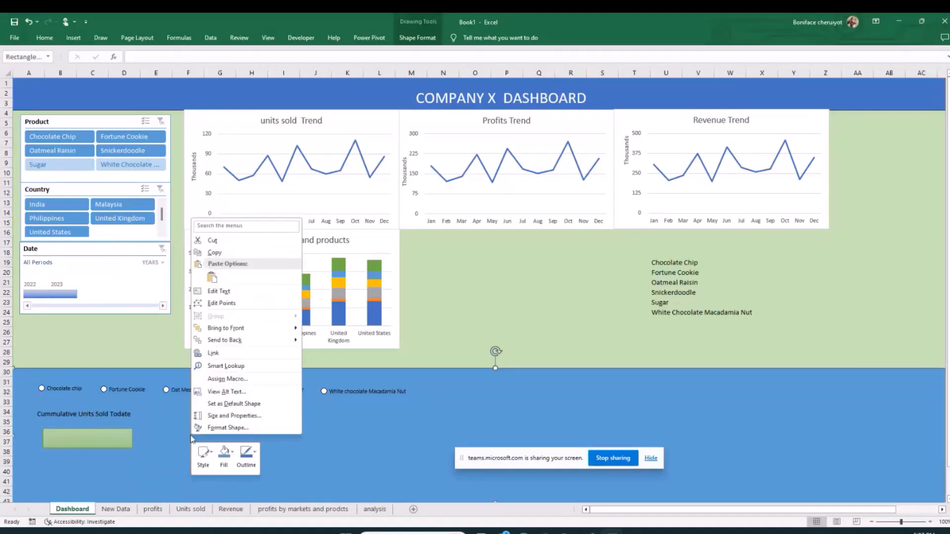
pyautogui.click(212, 278)
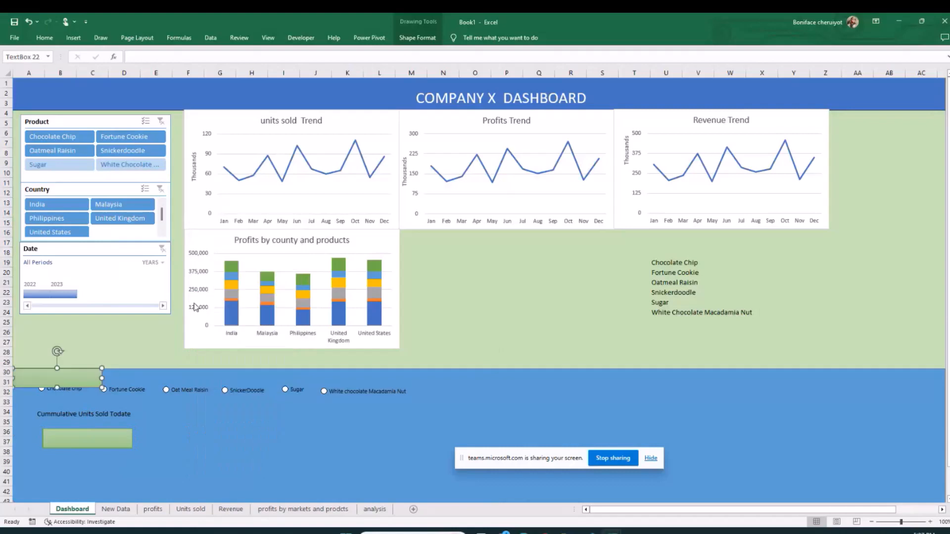
pyautogui.rightClick(200, 444)
pyautogui.moveTo(120, 431); pyautogui.dragTo(241, 432)
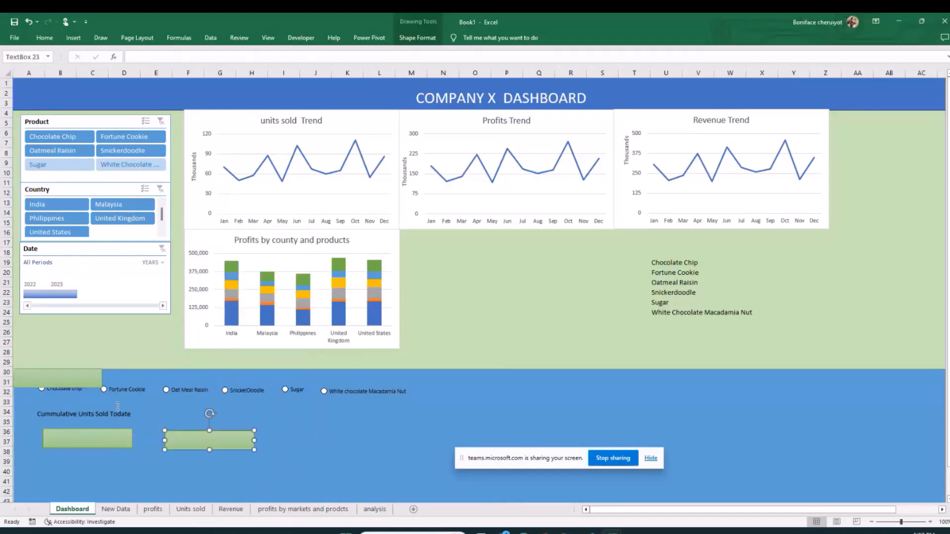
pyautogui.click(83, 383)
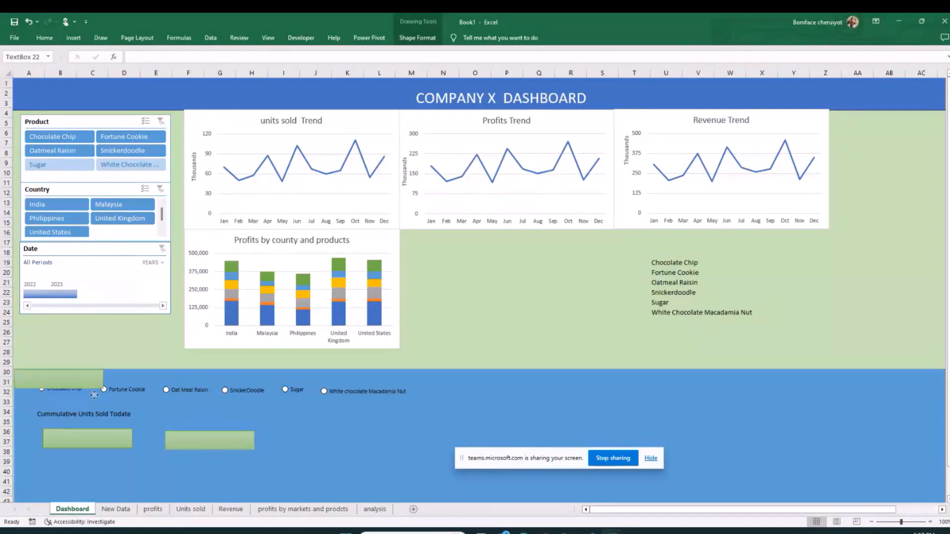
# Step: Duplicate the "Cummulative Units Sold Todate" label and change the copy's text to "Cummulative Profits Todate"
pyautogui.rightClick(116, 423)
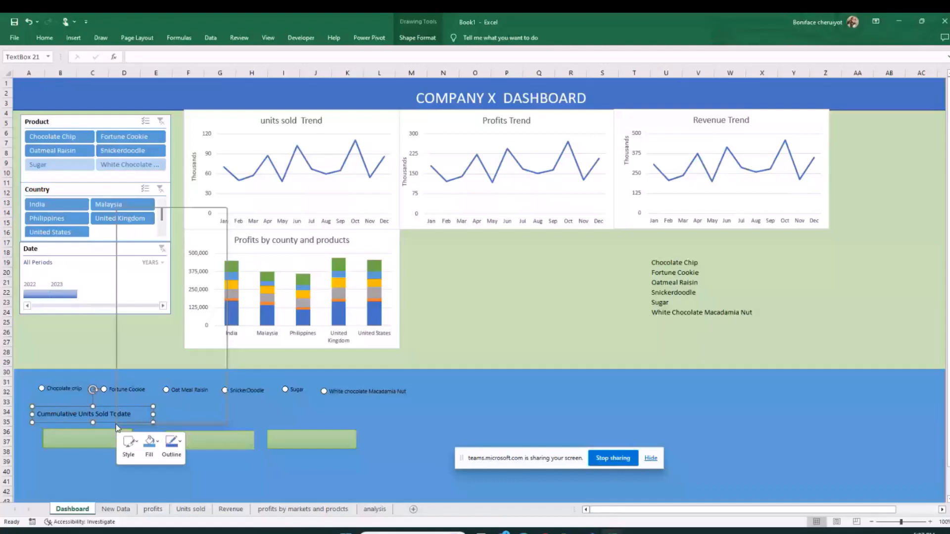
pyautogui.hotkey('ctrl', 'v')
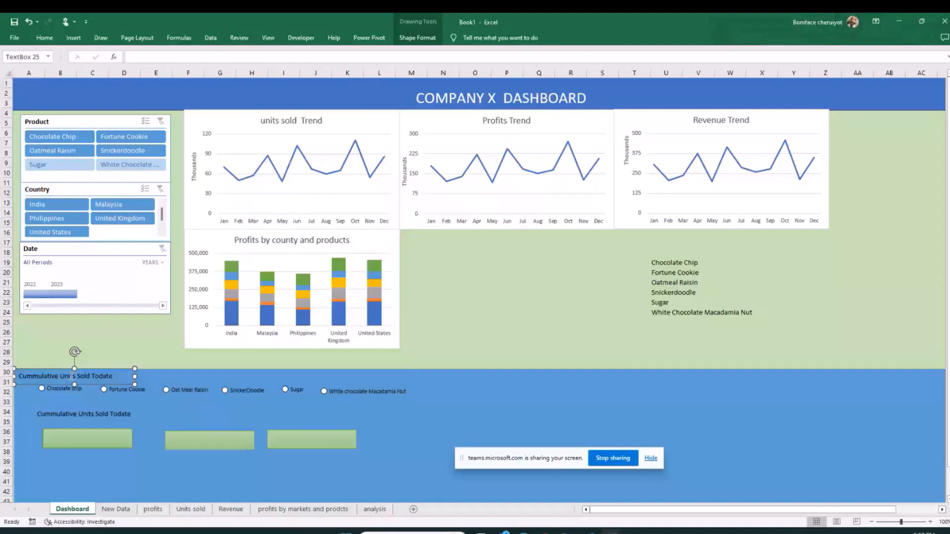
pyautogui.moveTo(71, 376); pyautogui.dragTo(34, 380)
pyautogui.write('Cummulative Pro')
pyautogui.write('fits')
pyautogui.click(95, 376)
pyautogui.press('BackSpace')
pyautogui.press('BackSpace')
pyautogui.press('BackSpace')
pyautogui.press('BackSpace')
pyautogui.moveTo(93, 385); pyautogui.dragTo(99, 390)
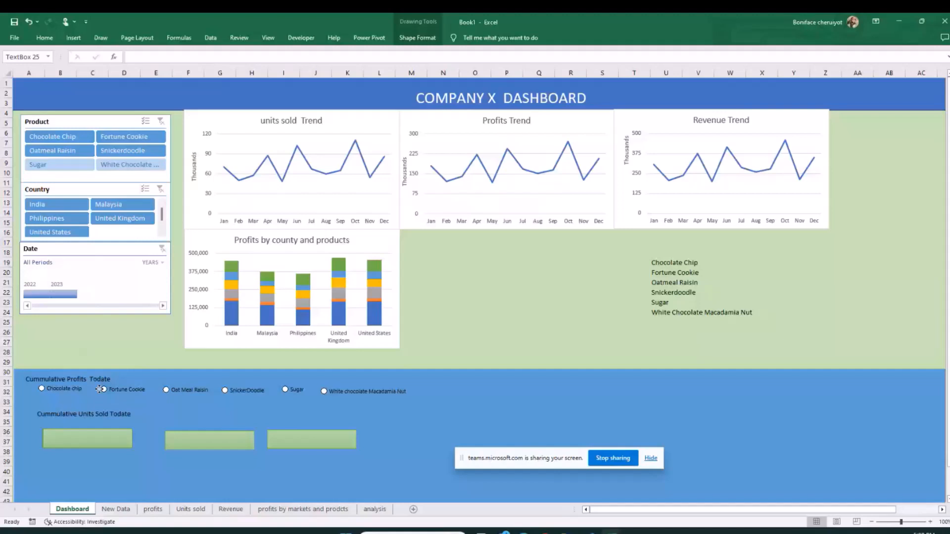
# Step: Place the "Cummulative Profits Todate" label above the second green box and nudge the first two green boxes under their labels
pyautogui.moveTo(101, 389); pyautogui.dragTo(235, 424)
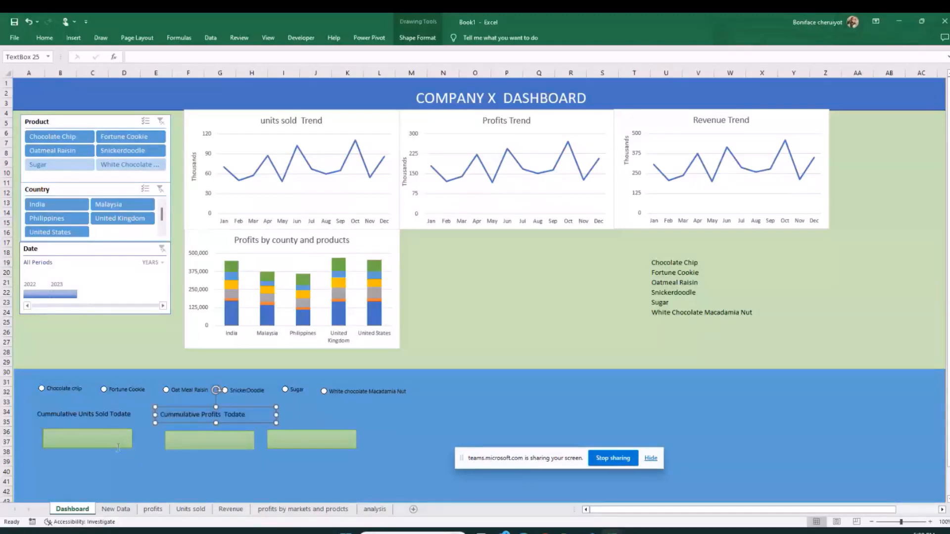
pyautogui.click(117, 448)
pyautogui.moveTo(117, 449); pyautogui.dragTo(114, 446)
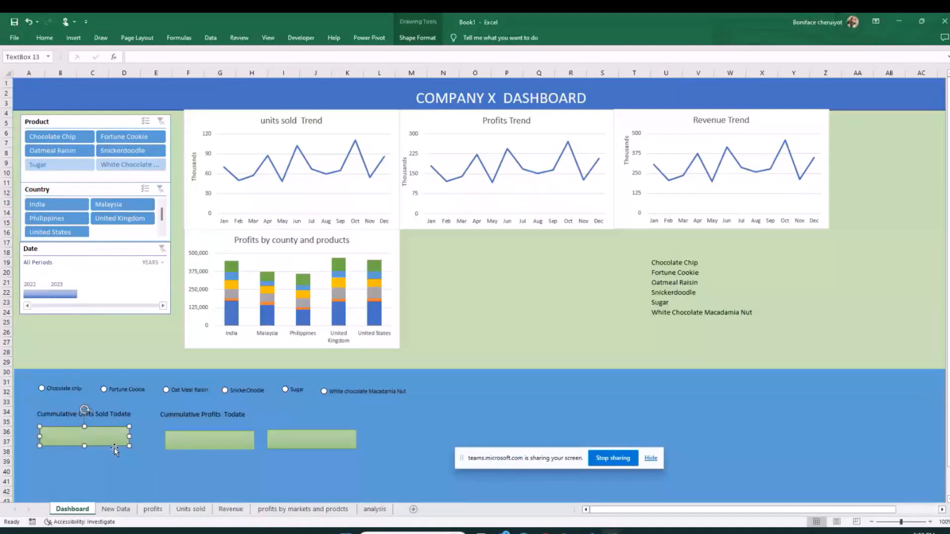
pyautogui.click(186, 430)
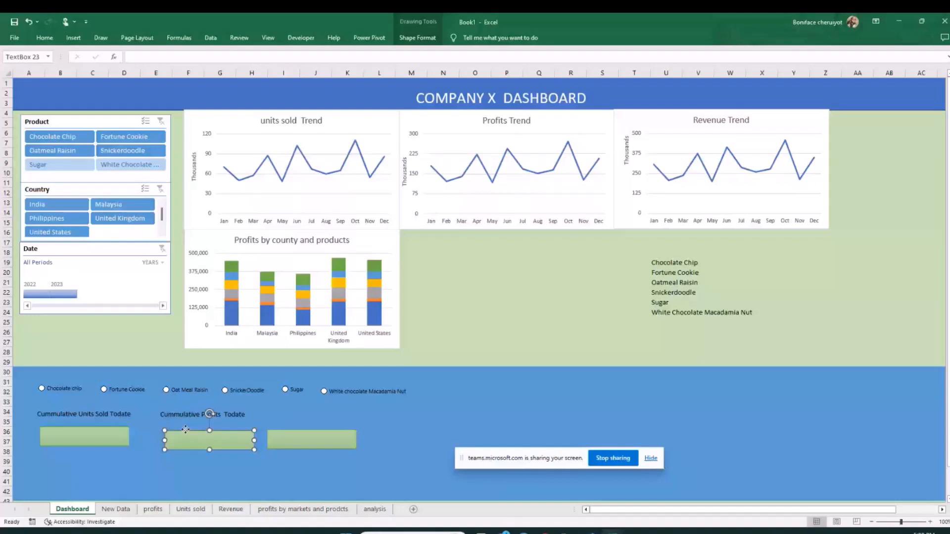
pyautogui.moveTo(185, 430); pyautogui.dragTo(182, 427)
# Step: Paste another copy of the "Cummulative Units Sold Todate" label and change its text to "Cummulative Revenue Todate"
pyautogui.click(324, 414)
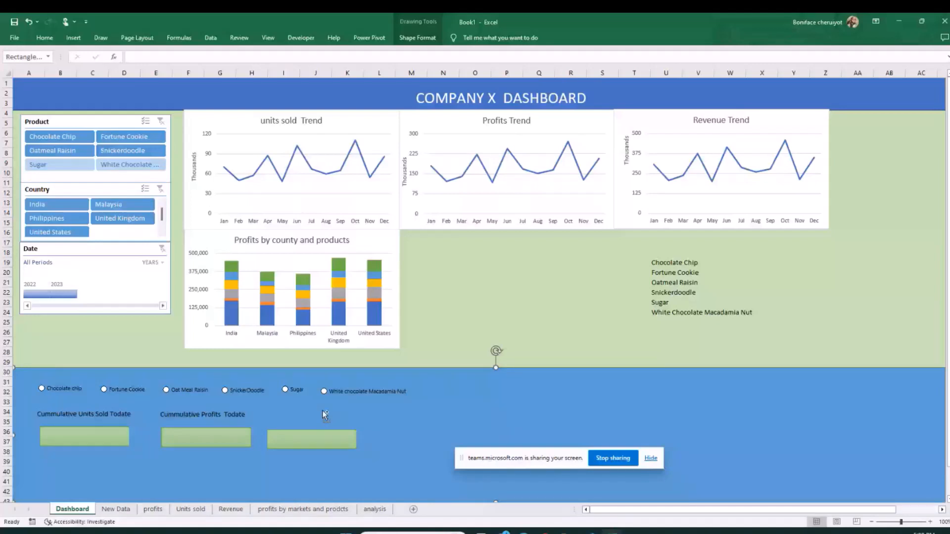
pyautogui.hotkey('ctrl', 'v')
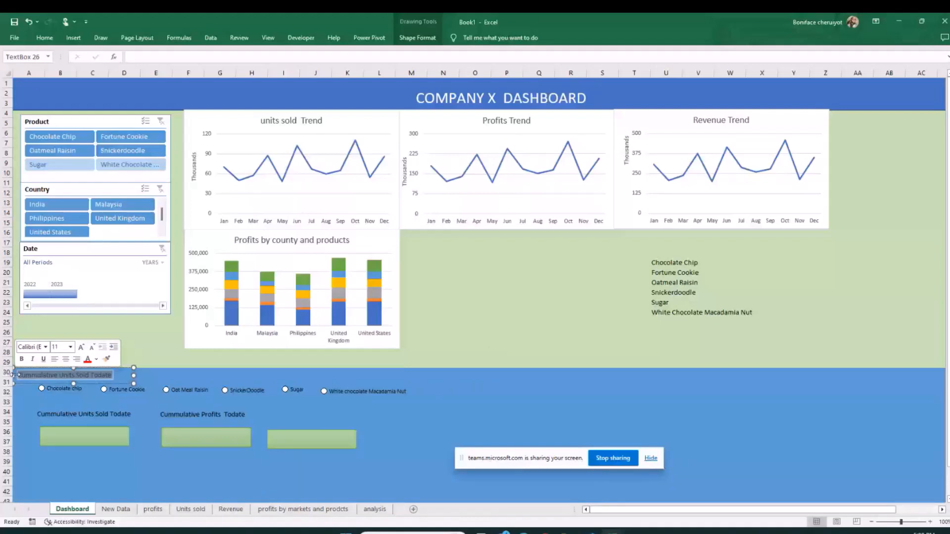
pyautogui.click(89, 375)
pyautogui.press('BackSpace')
pyautogui.press('BackSpace')
pyautogui.press('BackSpace')
pyautogui.press('BackSpace')
pyautogui.press('BackSpace')
pyautogui.press('BackSpace')
pyautogui.press('BackSpace')
pyautogui.press('BackSpace')
pyautogui.write('Revenue')
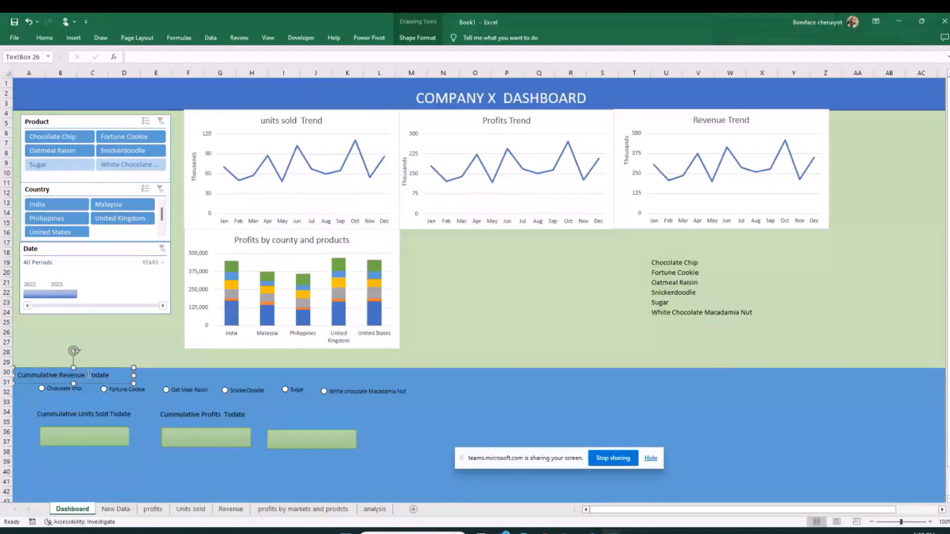
# Step: Move the "Cummulative Revenue Todate" label above the third green box
pyautogui.press('Escape')
pyautogui.press('Escape')
pyautogui.click(104, 379)
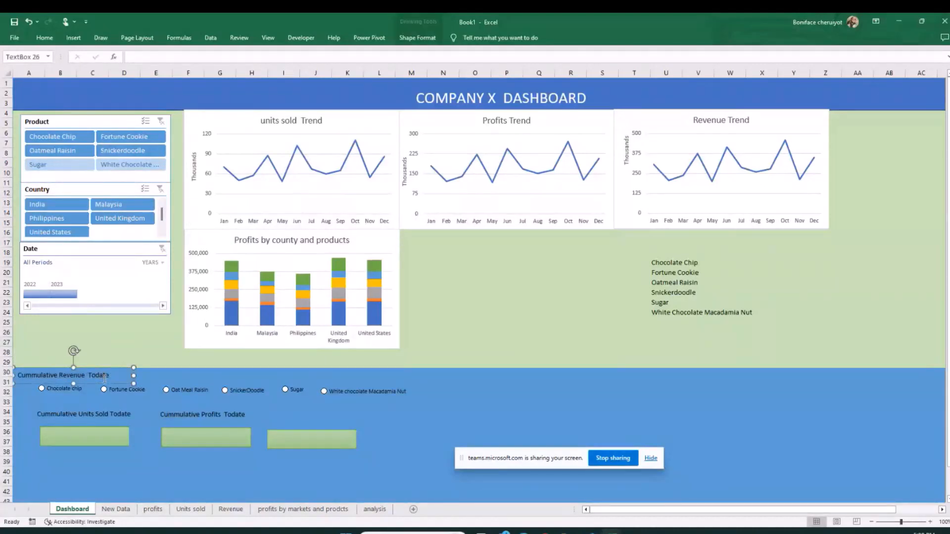
pyautogui.moveTo(105, 379); pyautogui.dragTo(348, 416)
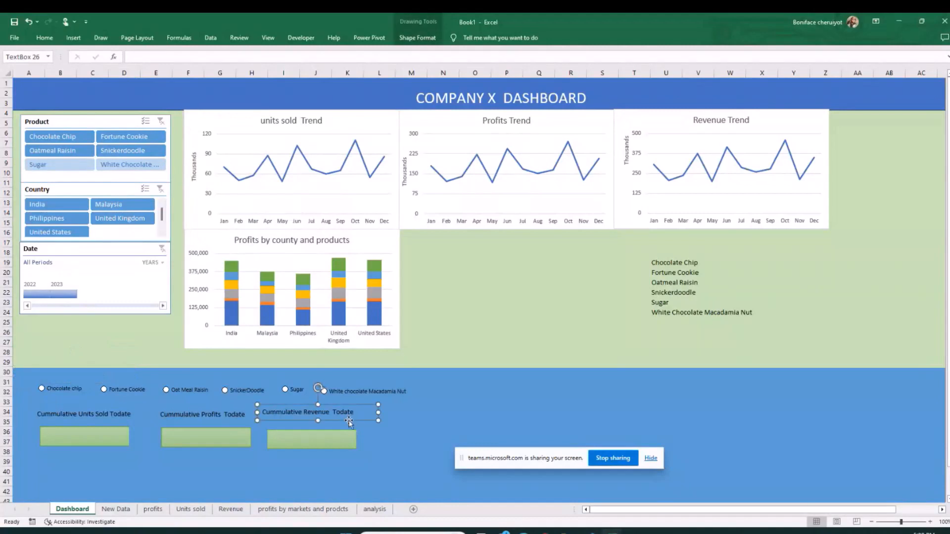
pyautogui.click(306, 476)
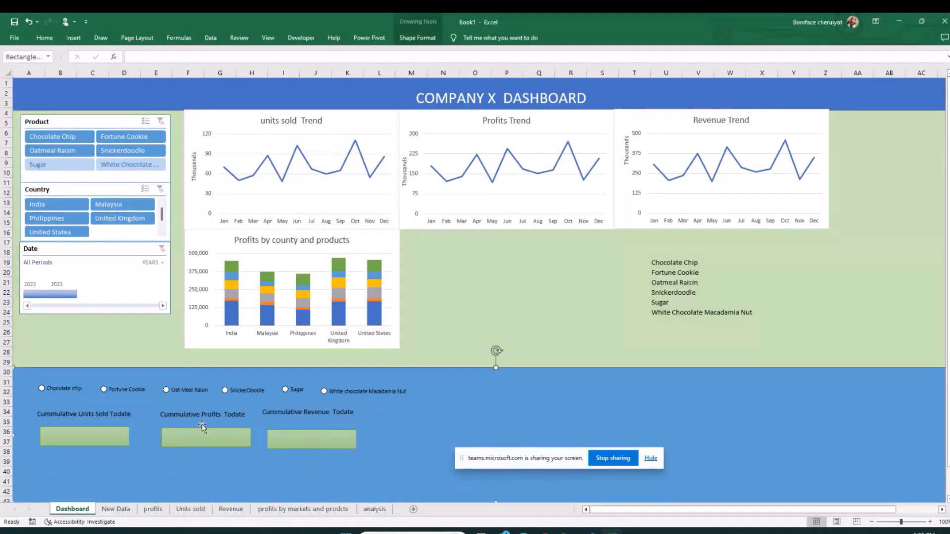
# Step: Align the three cumulative labels for units sold, profits and revenue by their top edges
pyautogui.click(111, 419)
pyautogui.keyDown('shift'); pyautogui.click(198, 414); pyautogui.keyUp('shift')
pyautogui.keyDown('shift'); pyautogui.click(319, 406); pyautogui.keyUp('shift')
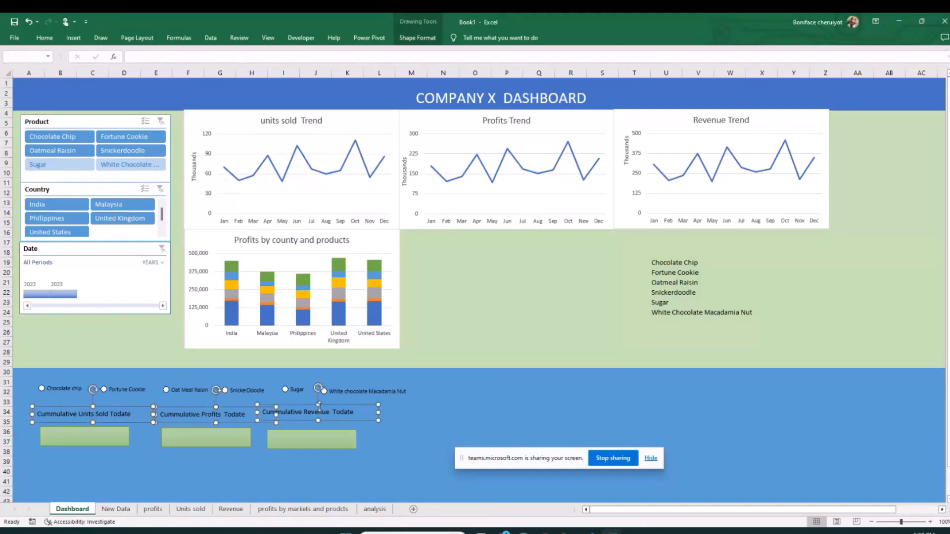
pyautogui.click(420, 39)
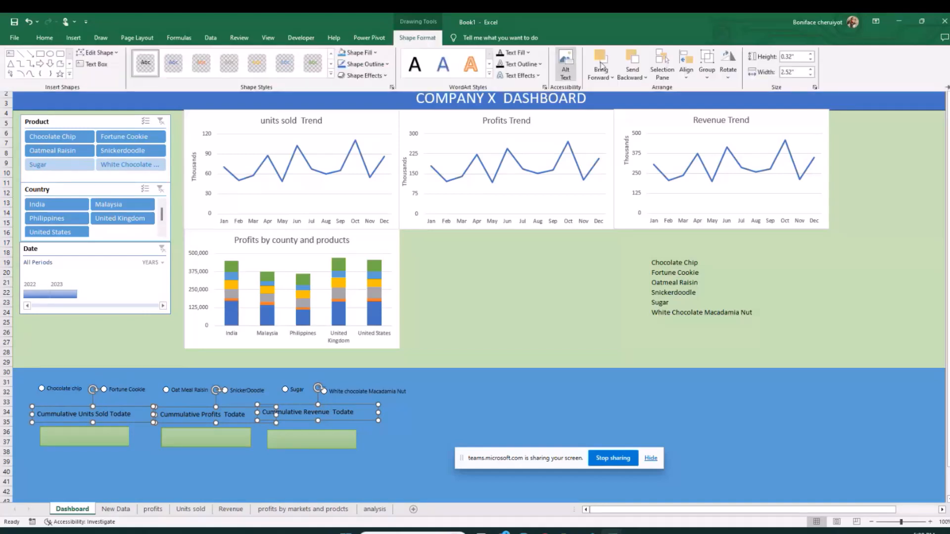
pyautogui.click(686, 69)
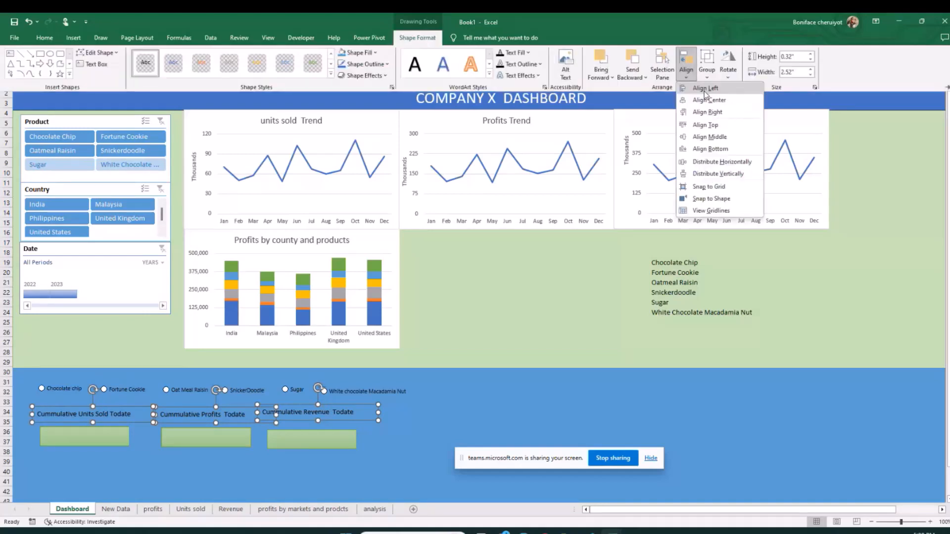
pyautogui.click(720, 124)
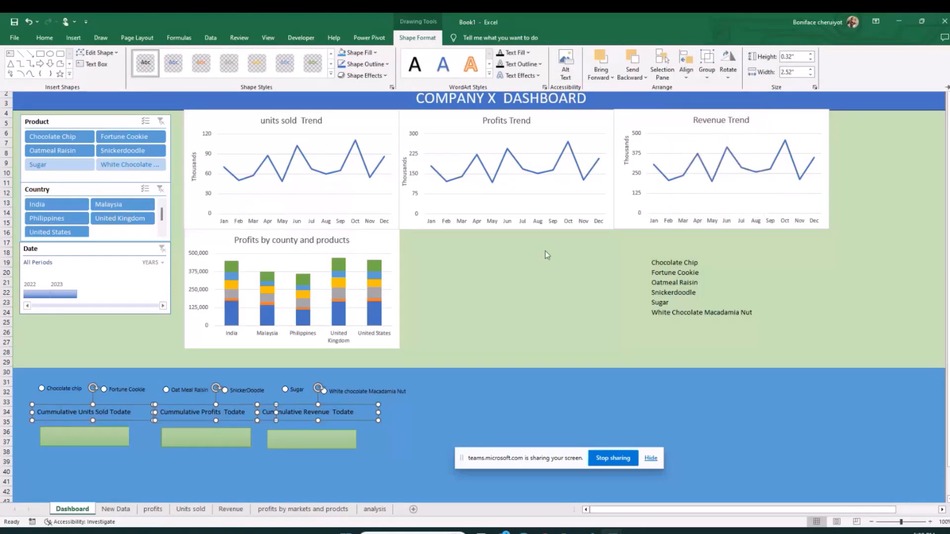
pyautogui.click(513, 275)
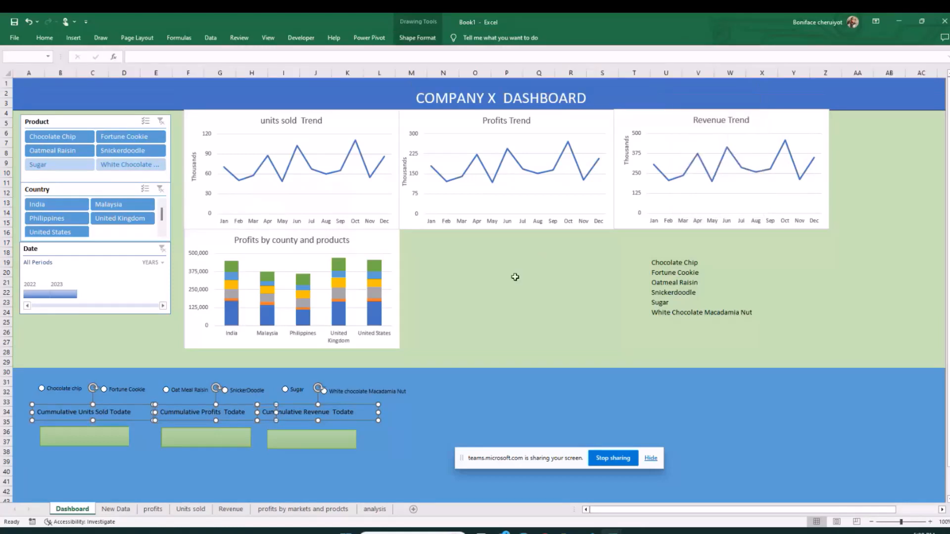
pyautogui.click(116, 414)
pyautogui.keyDown('shift'); pyautogui.click(203, 412); pyautogui.keyUp('shift')
pyautogui.keyDown('shift'); pyautogui.click(275, 412); pyautogui.keyUp('shift')
pyautogui.keyDown('shift'); pyautogui.click(318, 413); pyautogui.keyUp('shift')
pyautogui.click(307, 421)
pyautogui.rightClick(308, 420)
pyautogui.press('Escape')
pyautogui.press('Escape')
pyautogui.press('Escape')
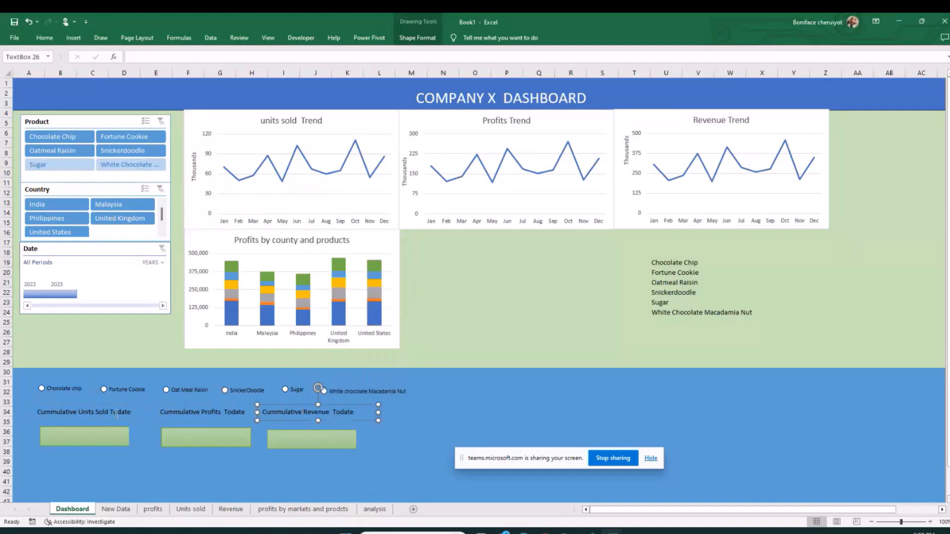
pyautogui.click(146, 413)
pyautogui.keyDown('shift'); pyautogui.click(186, 415); pyautogui.keyUp('shift')
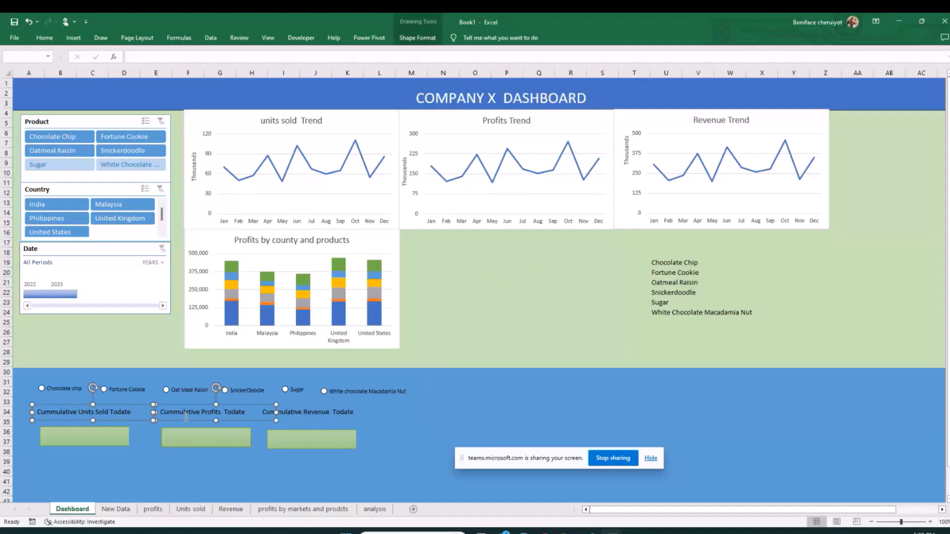
pyautogui.keyDown('shift'); pyautogui.click(309, 409); pyautogui.keyUp('shift')
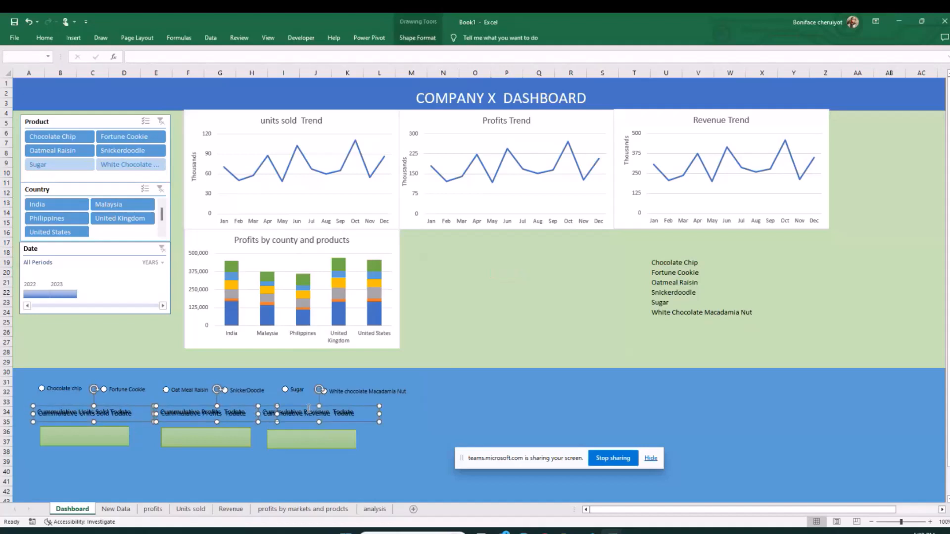
pyautogui.rightClick(309, 410)
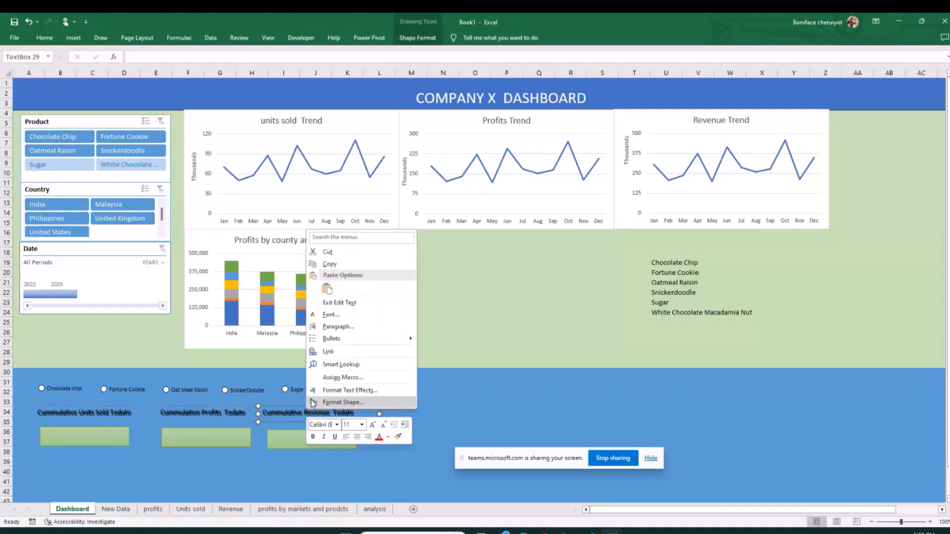
pyautogui.click(255, 470)
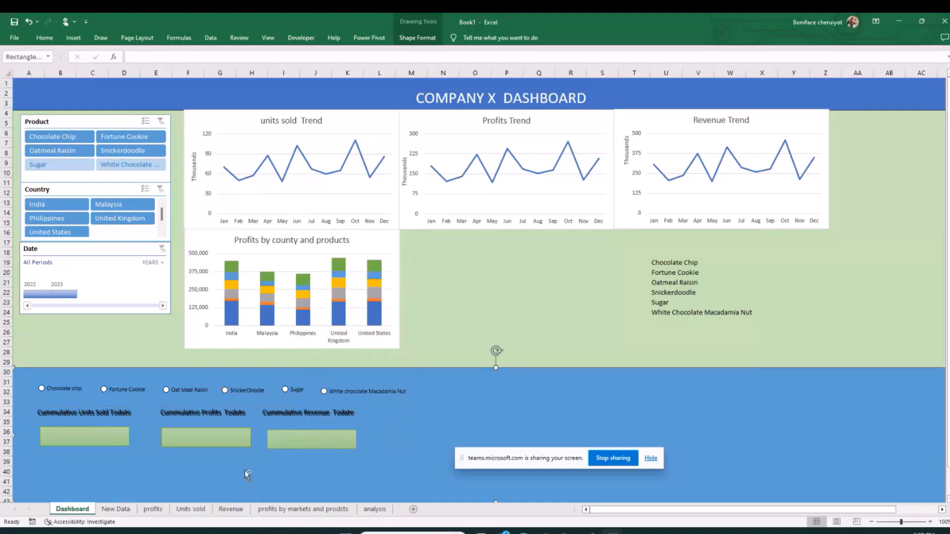
pyautogui.click(188, 414)
pyautogui.rightClick(188, 414)
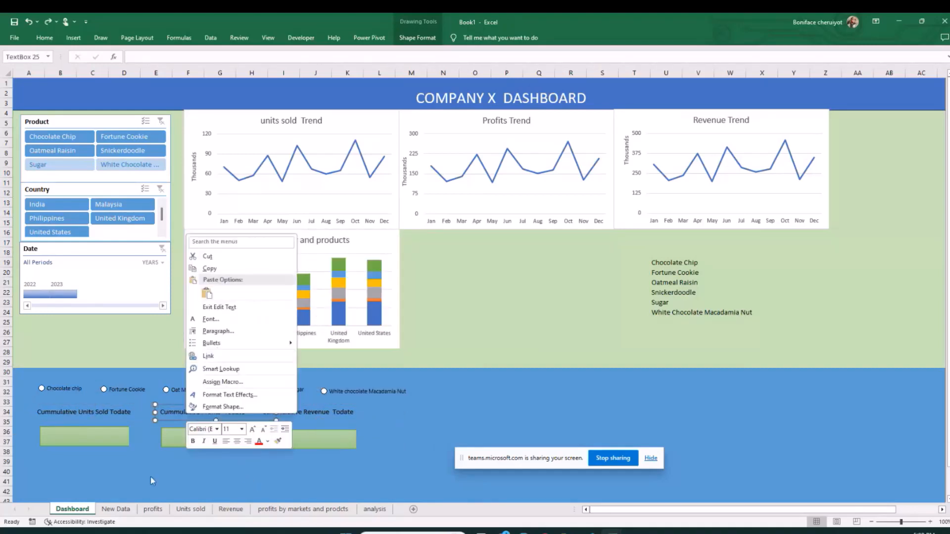
pyautogui.press('Escape')
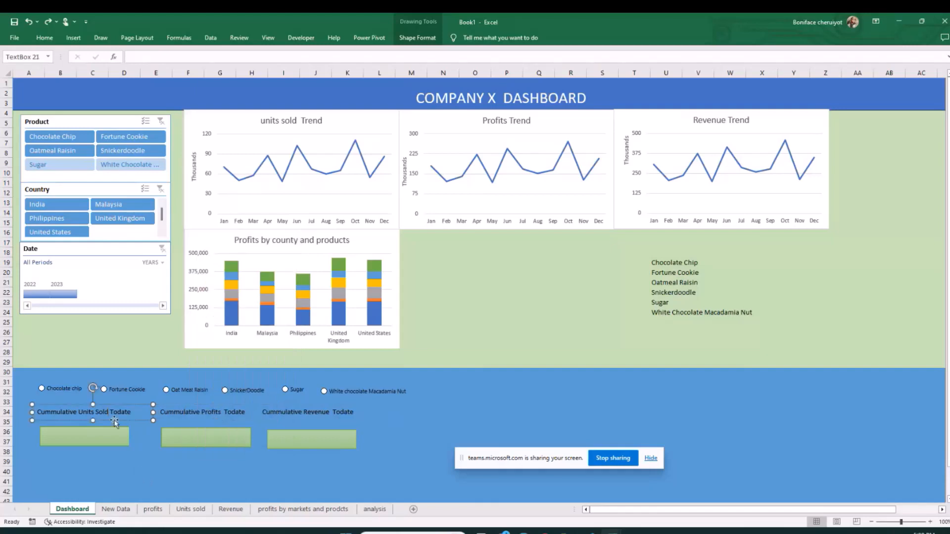
pyautogui.keyDown('shift'); pyautogui.click(112, 418); pyautogui.keyUp('shift')
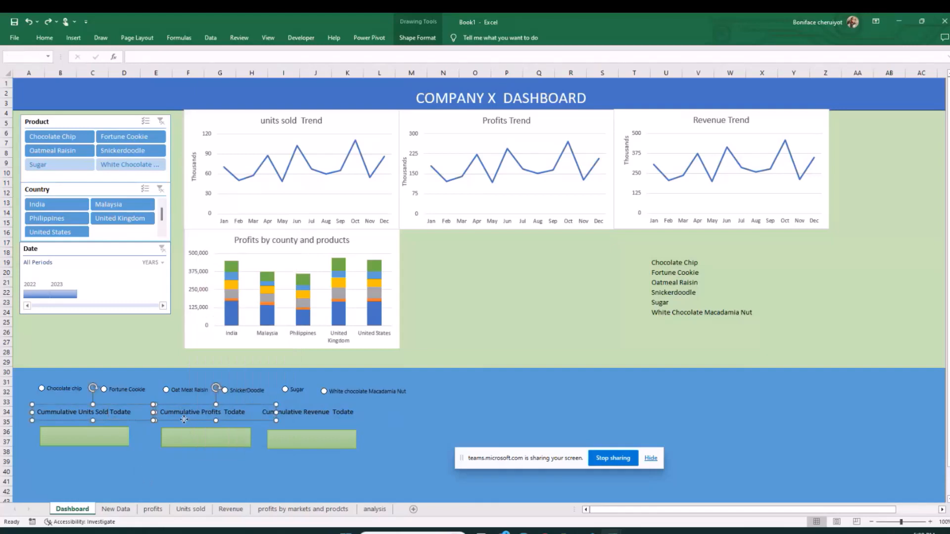
pyautogui.keyDown('shift'); pyautogui.click(184, 419); pyautogui.keyUp('shift')
pyautogui.keyDown('shift'); pyautogui.click(296, 420); pyautogui.keyUp('shift')
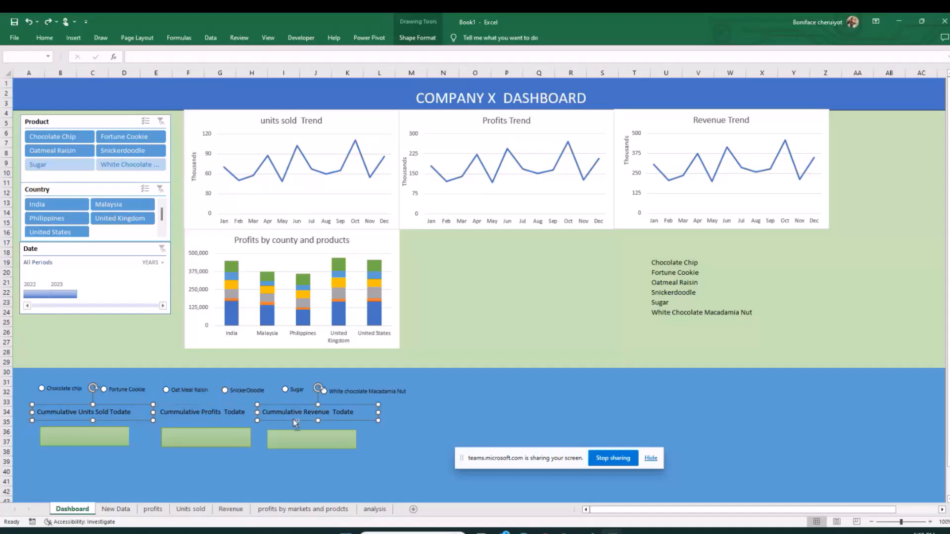
pyautogui.keyDown('shift'); pyautogui.click(296, 421); pyautogui.keyUp('shift')
pyautogui.click(208, 412)
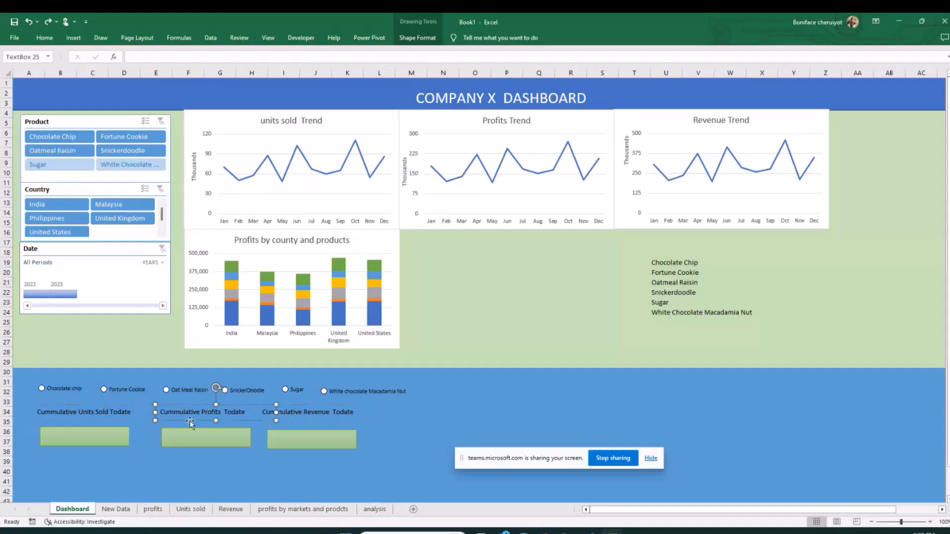
pyautogui.click(132, 417)
pyautogui.keyDown('ctrl'); pyautogui.click(136, 421); pyautogui.keyUp('ctrl')
pyautogui.keyDown('ctrl'); pyautogui.click(184, 420); pyautogui.keyUp('ctrl')
pyautogui.hotkey('ctrl', 'z')
# Step: Shift the "Cummulative Profits Todate" label slightly towards the units sold label and select the Chocolate chip option
pyautogui.moveTo(178, 418); pyautogui.dragTo(174, 420)
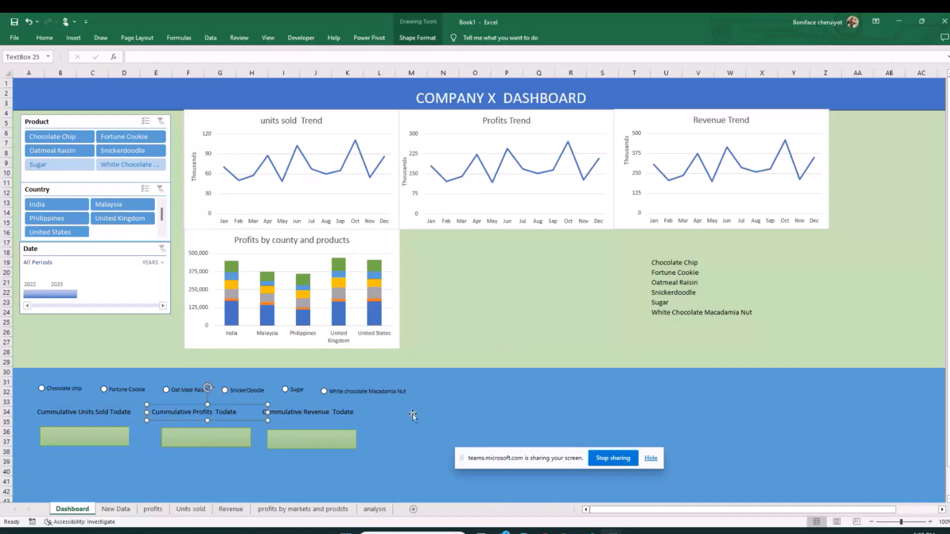
pyautogui.click(110, 345)
pyautogui.click(39, 382)
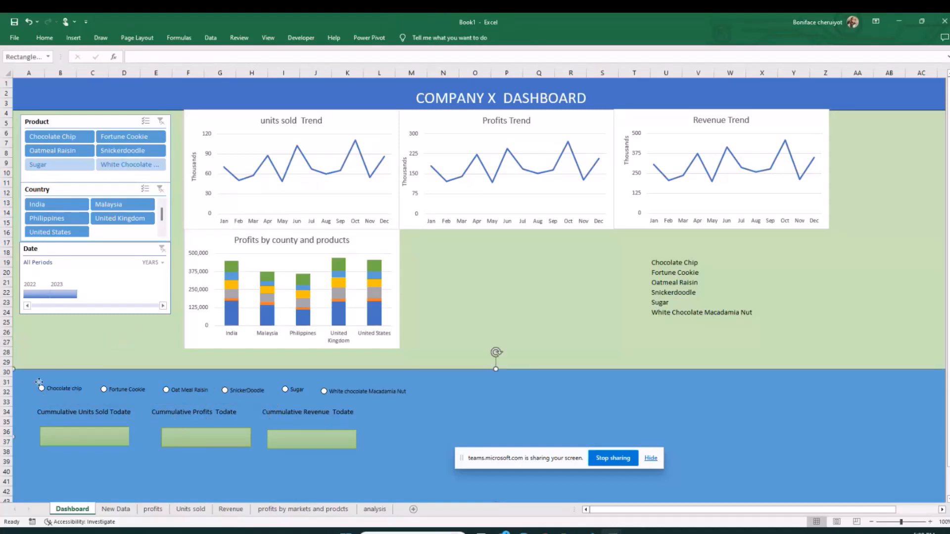
pyautogui.click(41, 388)
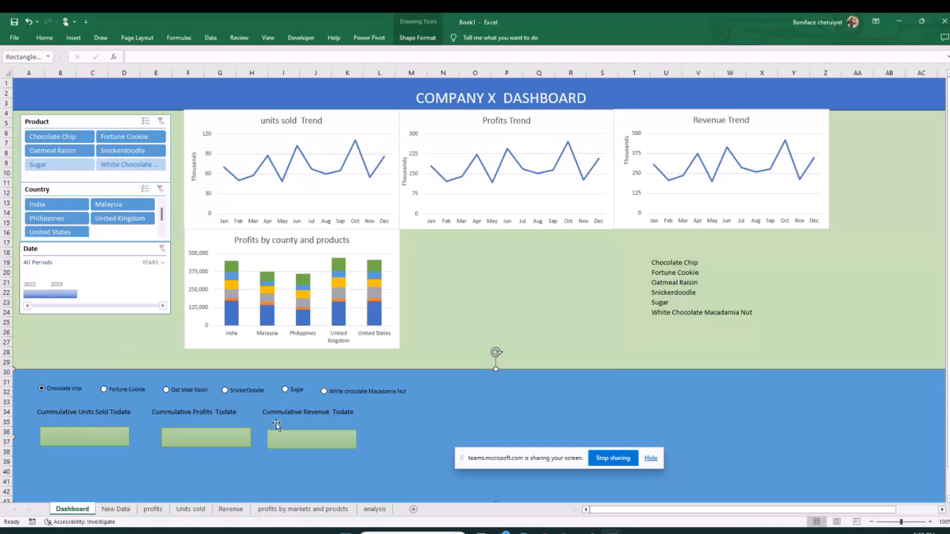
pyautogui.click(451, 336)
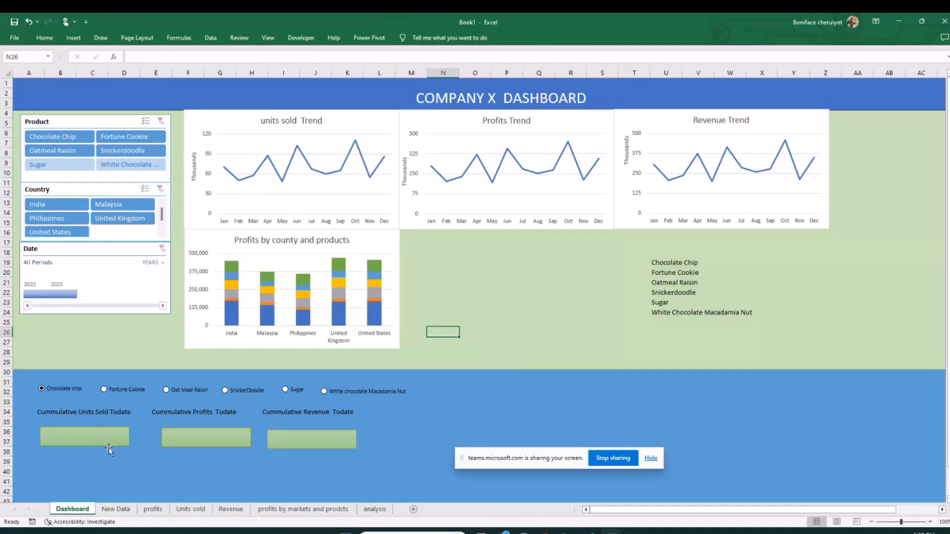
# Step: On the analysis sheet, enter the row labels "units sold", "profits" and "revenue" in I19 to I21
pyautogui.click(374, 509)
pyautogui.click(435, 282)
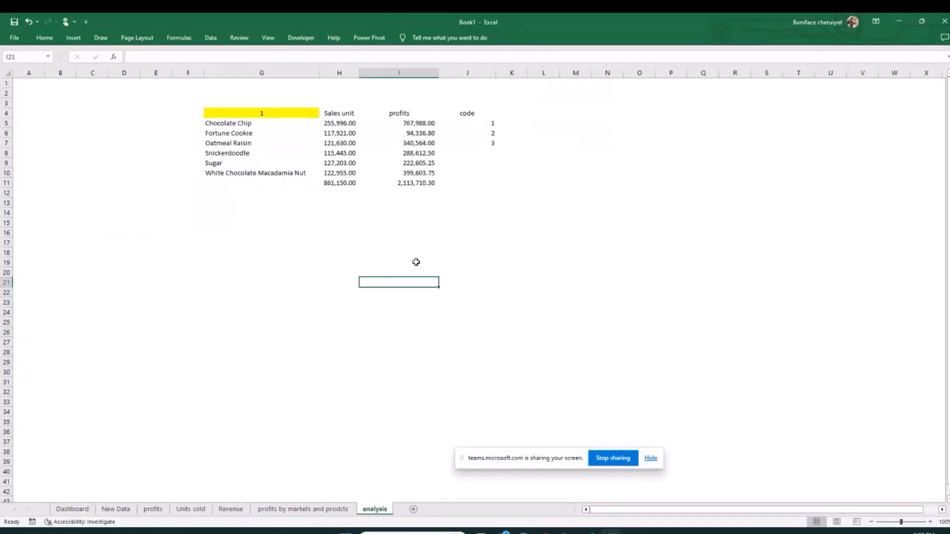
pyautogui.click(362, 260)
pyautogui.write('units sold')
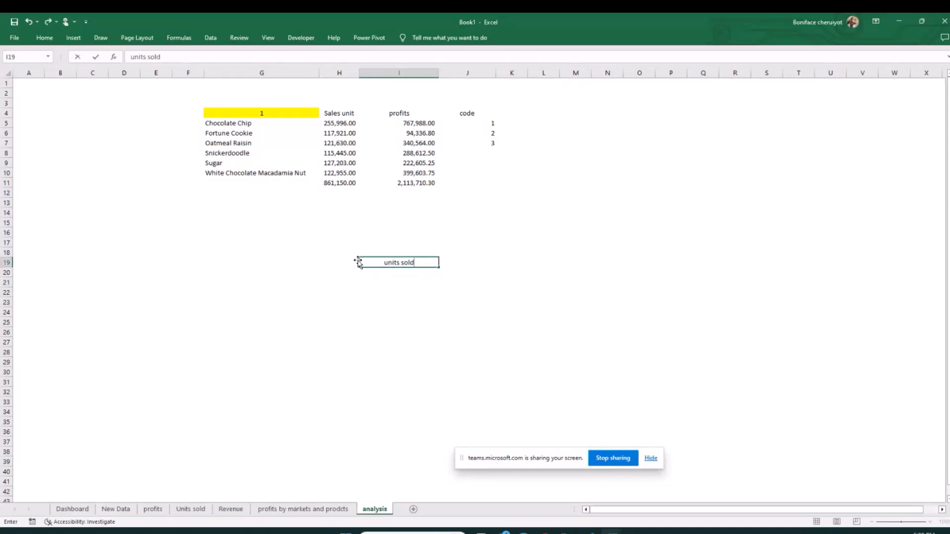
pyautogui.click(394, 274)
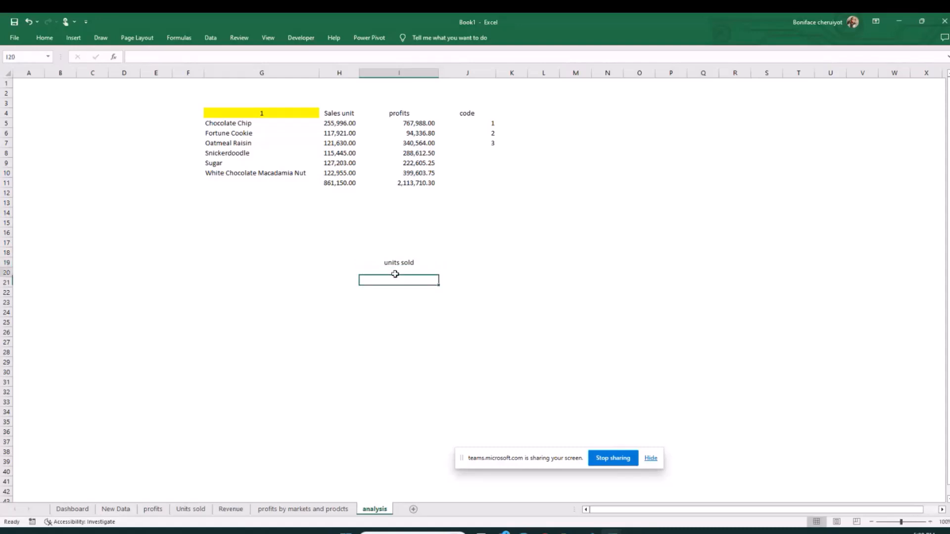
pyautogui.write('profits')
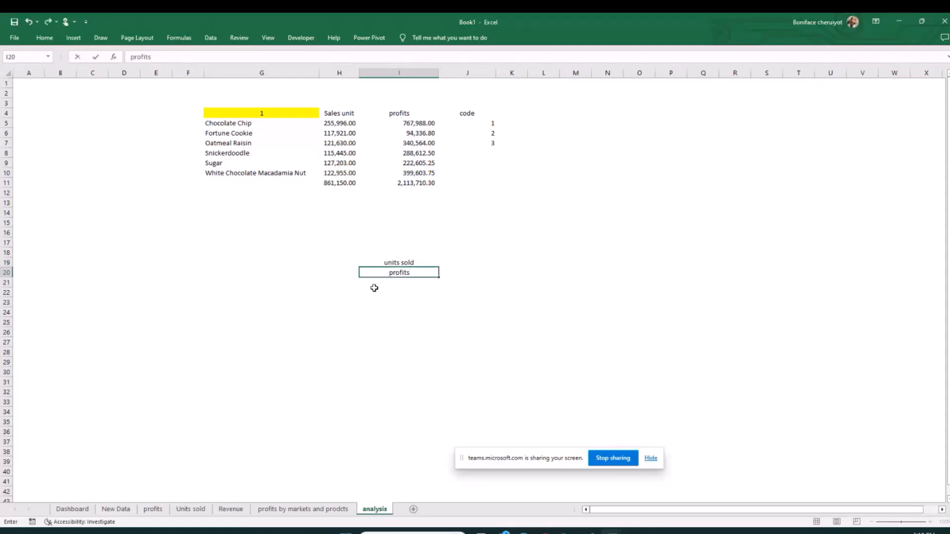
pyautogui.press('Return')
pyautogui.write('rev')
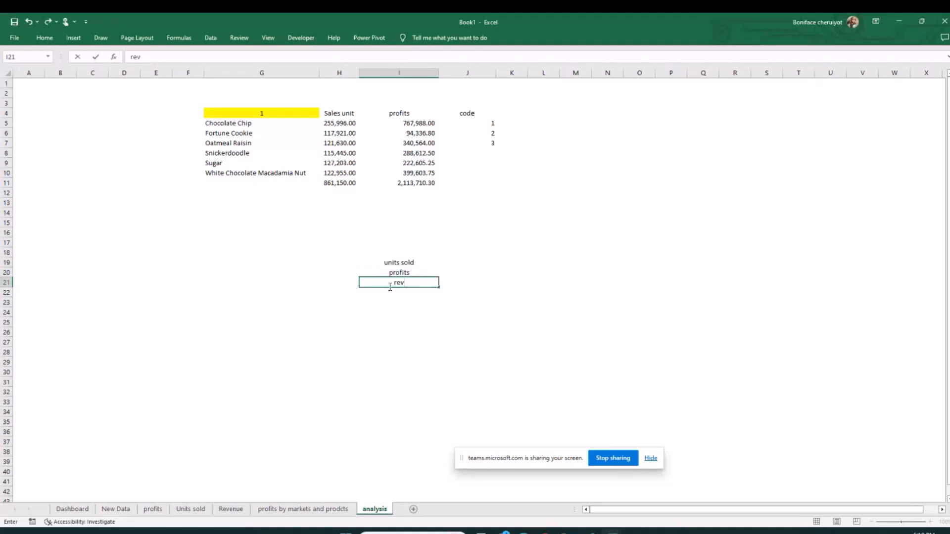
pyautogui.write('enue')
pyautogui.click(371, 319)
pyautogui.click(72, 509)
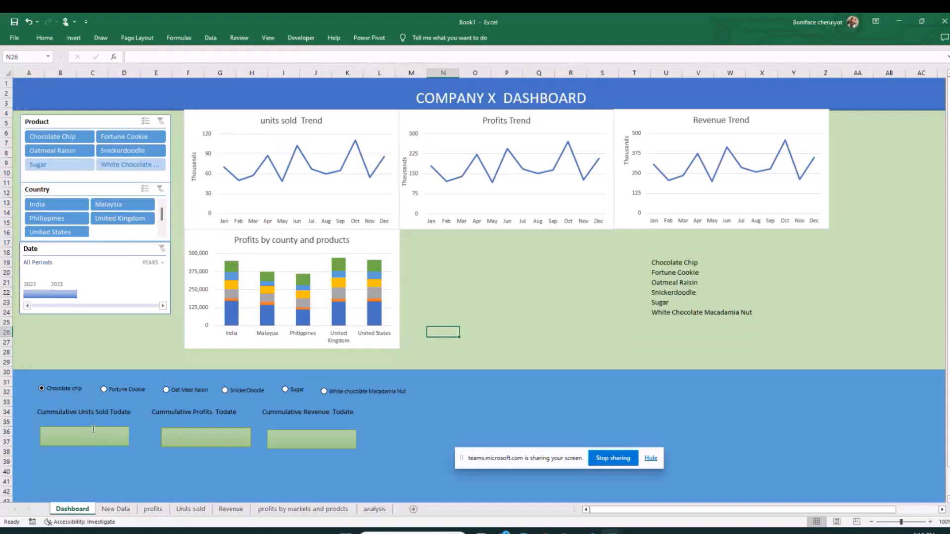
pyautogui.click(117, 509)
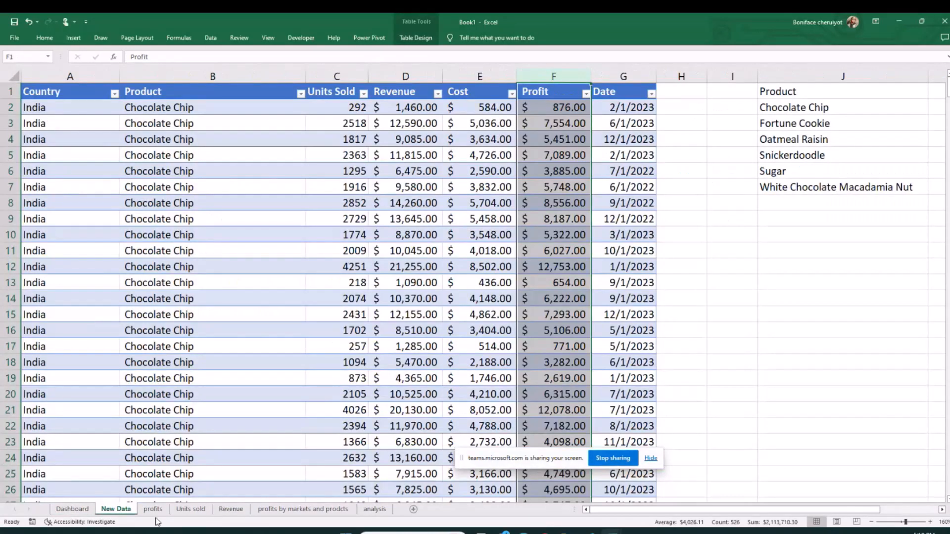
pyautogui.click(375, 509)
pyautogui.click(638, 217)
pyautogui.click(446, 261)
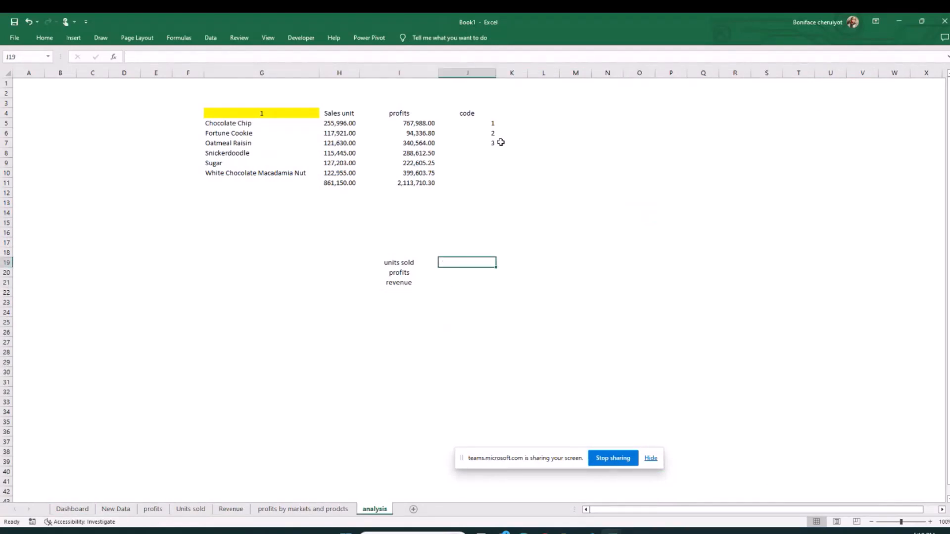
# Step: Enter the codes 4, 5 and 6 in J8 to J10 for Snickerdoodle, Sugar and White Chocolate Macadamia Nut
pyautogui.click(488, 151)
pyautogui.write('4')
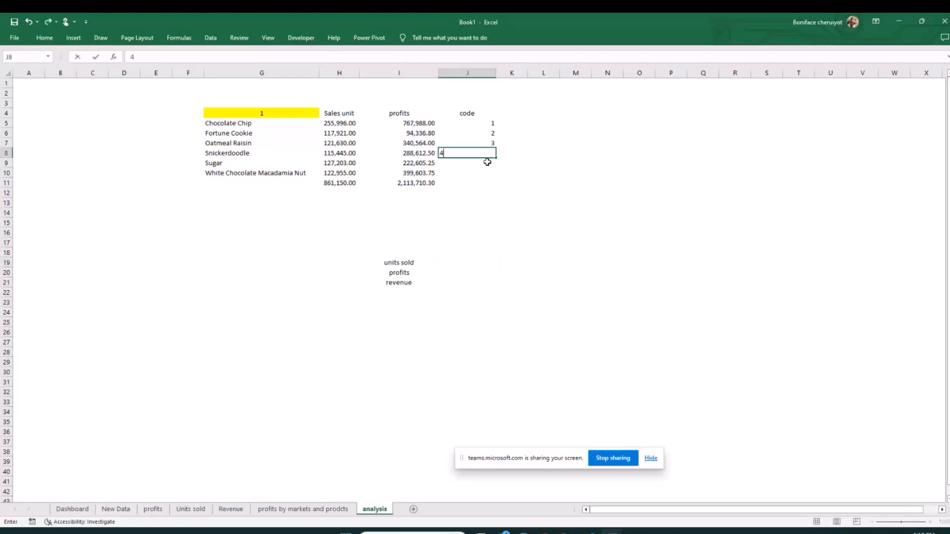
pyautogui.click(487, 163)
pyautogui.write('5')
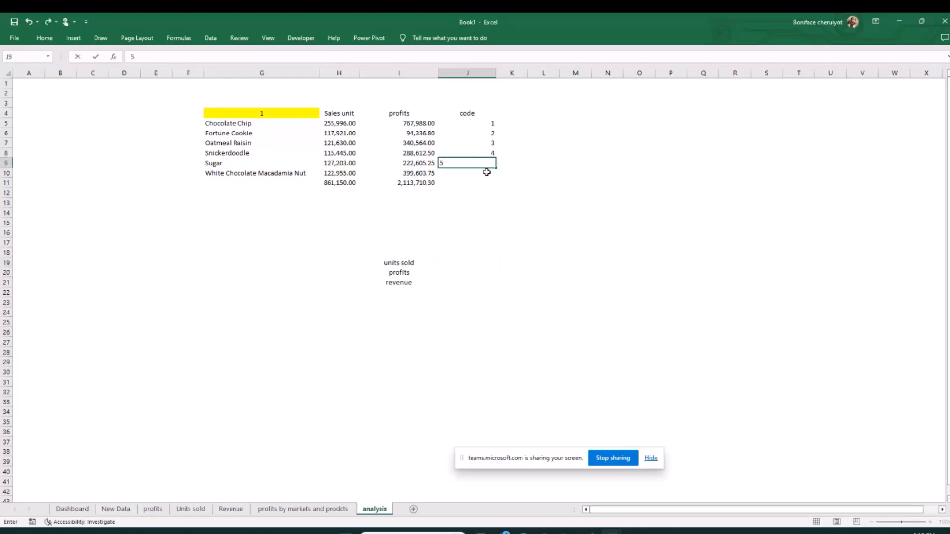
pyautogui.click(487, 172)
pyautogui.write('6')
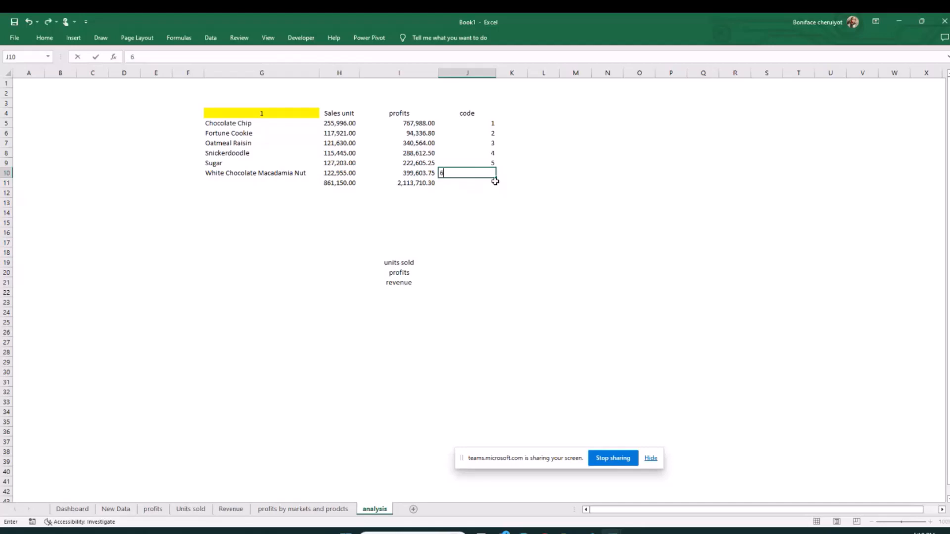
pyautogui.click(499, 182)
pyautogui.moveTo(246, 115); pyautogui.dragTo(250, 124)
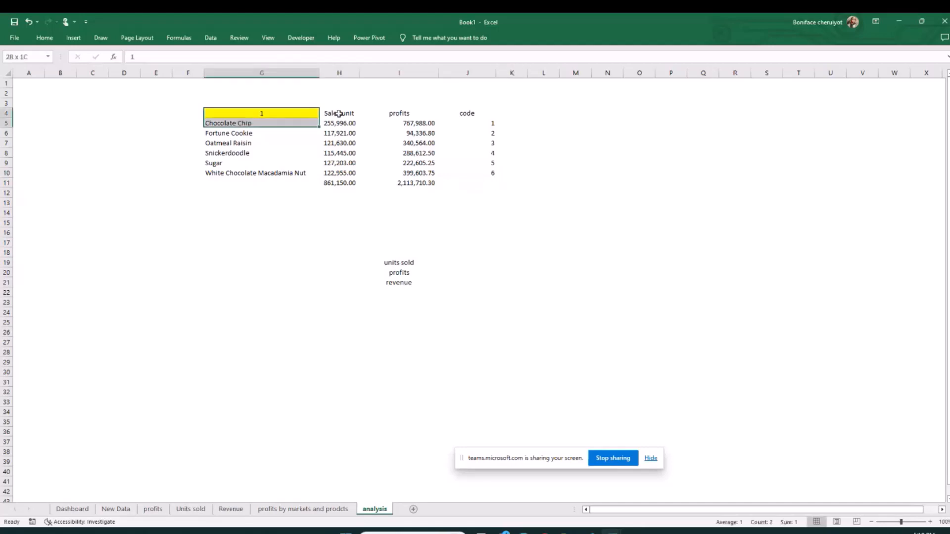
pyautogui.moveTo(338, 113); pyautogui.dragTo(456, 176)
pyautogui.click(509, 227)
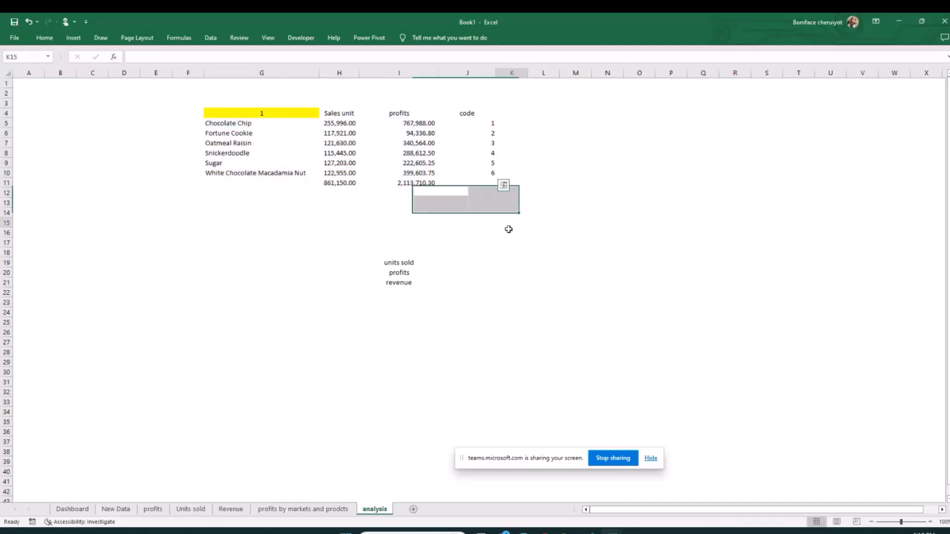
# Step: In J19 beside "units sold", begin an INDEX formula with the absolute sales unit range $H$5:$H$11 as its array
pyautogui.click(451, 261)
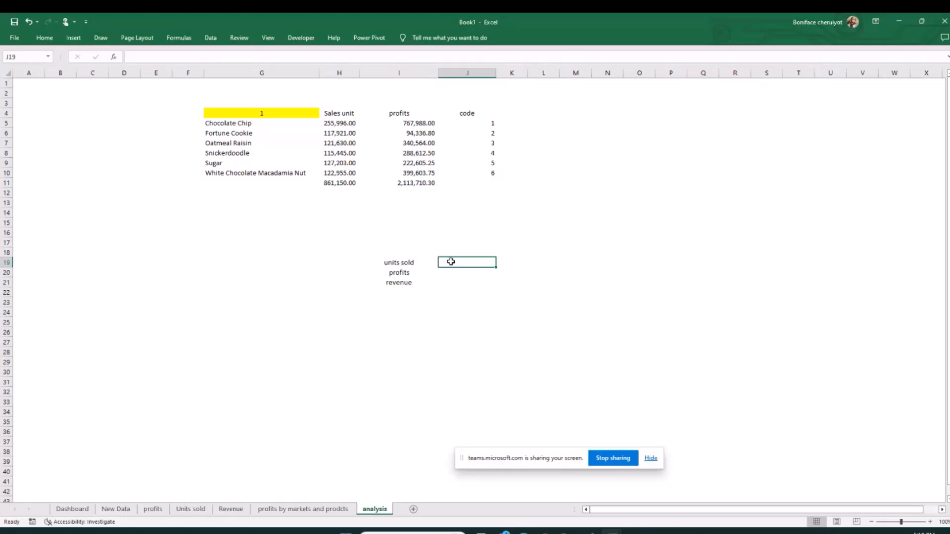
pyautogui.write('=ind')
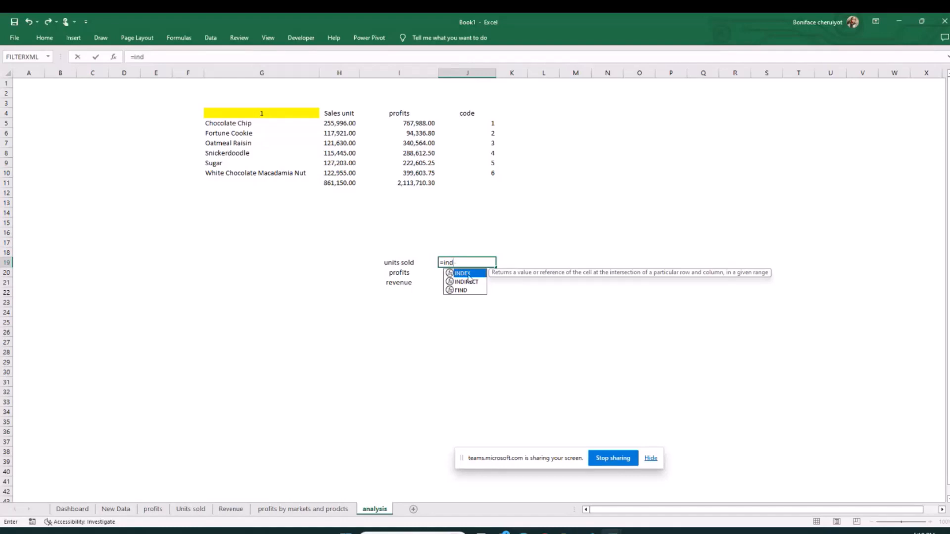
pyautogui.doubleClick(467, 275)
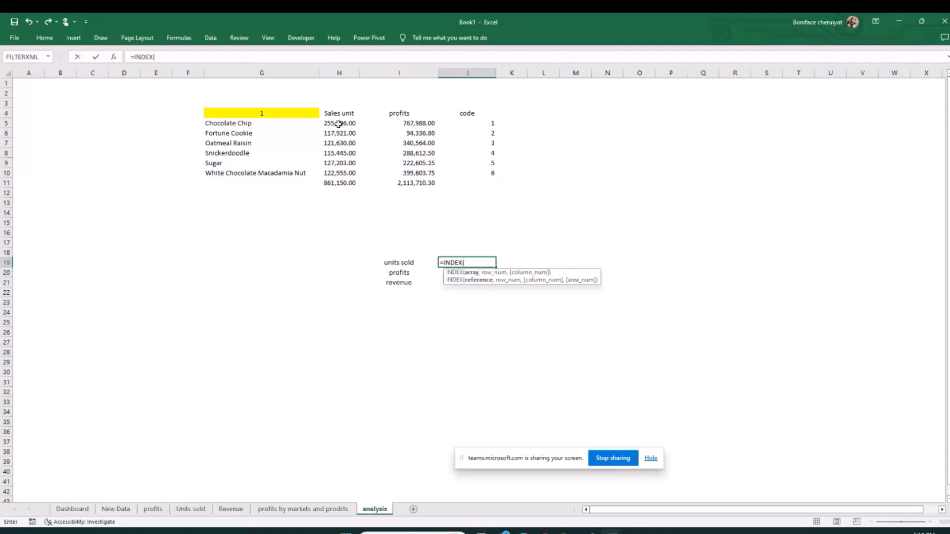
pyautogui.moveTo(339, 124); pyautogui.dragTo(332, 183)
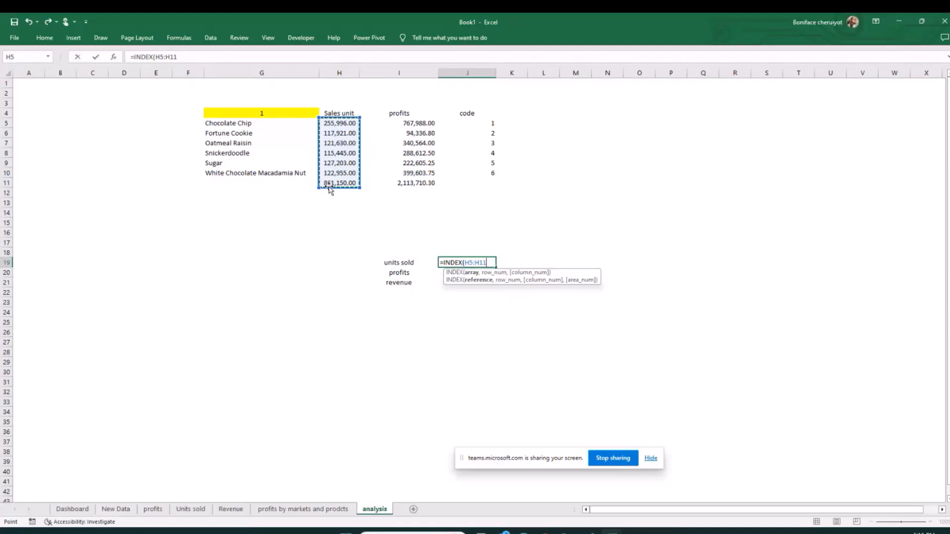
pyautogui.press('F4')
pyautogui.write(',')
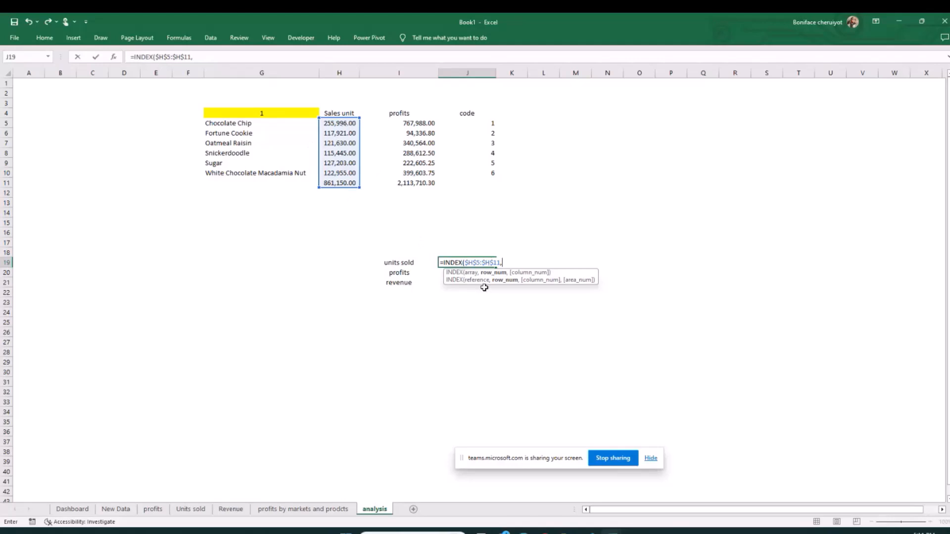
# Step: Complete the INDEX row number with MATCH(G4,J5:J10,0) and accept the corrected closing brackets
pyautogui.write('match')
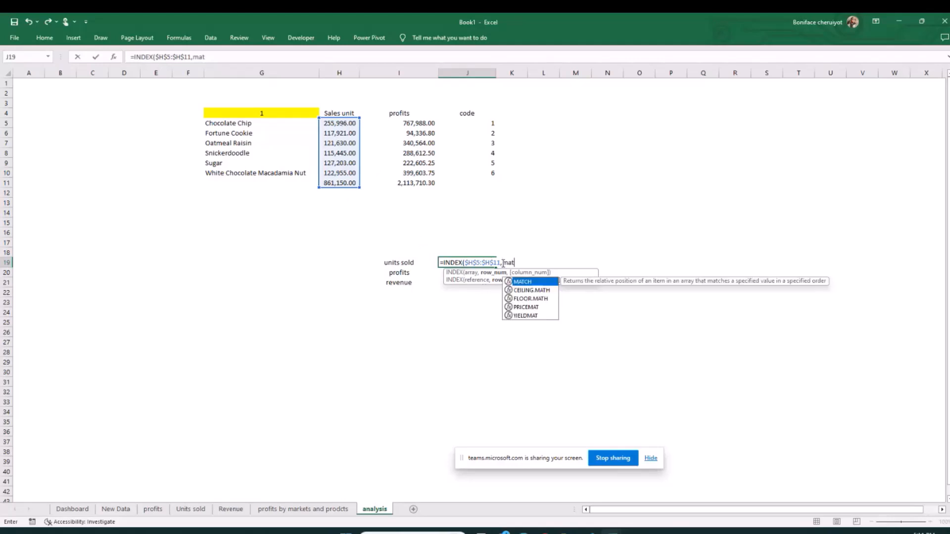
pyautogui.doubleClick(524, 282)
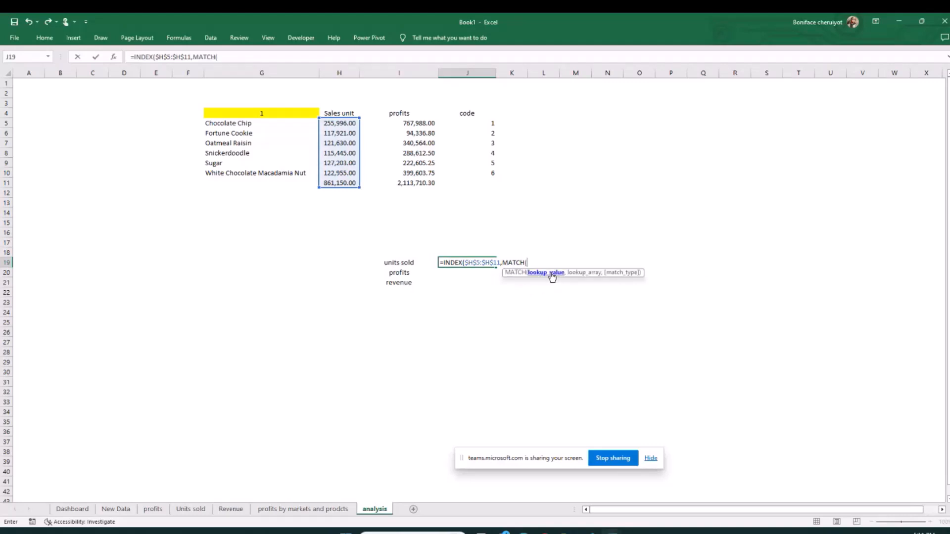
pyautogui.click(246, 116)
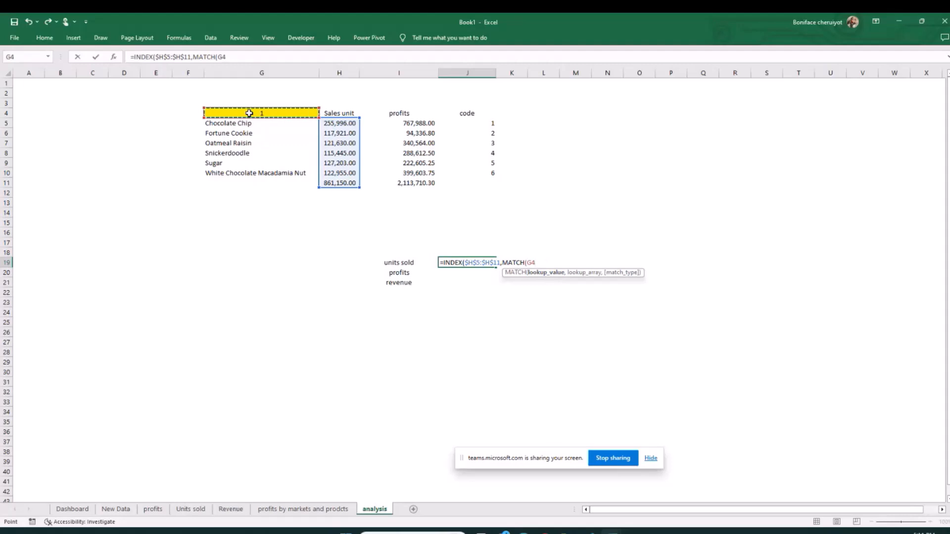
pyautogui.write(',')
pyautogui.moveTo(481, 128); pyautogui.dragTo(476, 174)
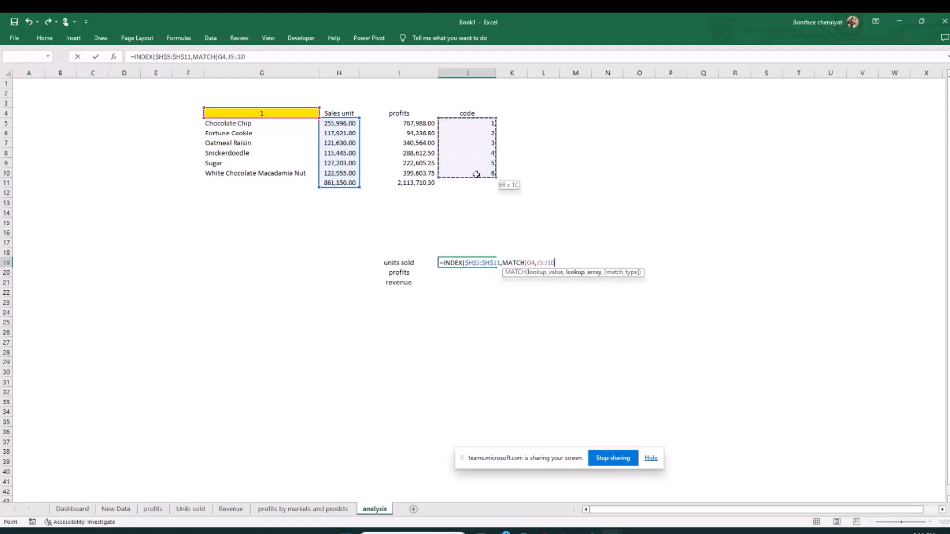
pyautogui.write(',')
pyautogui.doubleClick(577, 292)
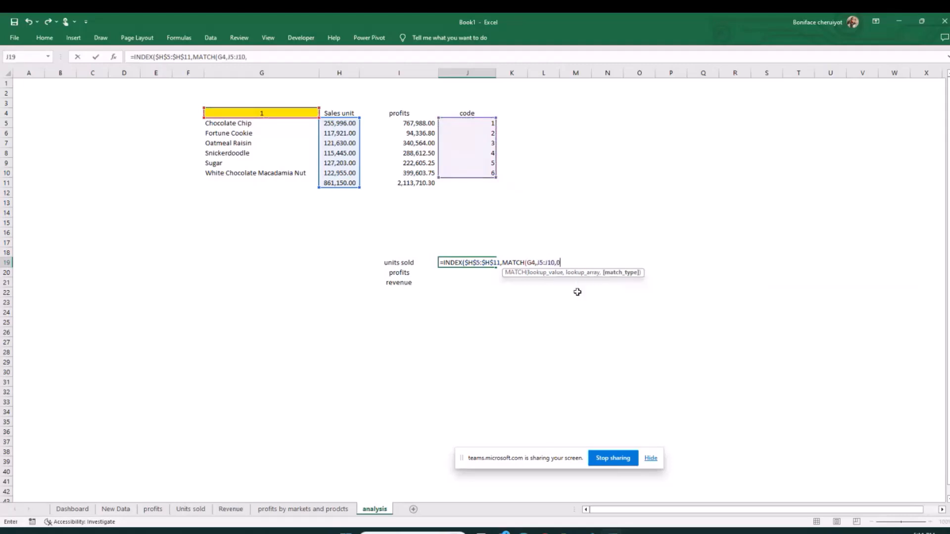
pyautogui.press('Tab')
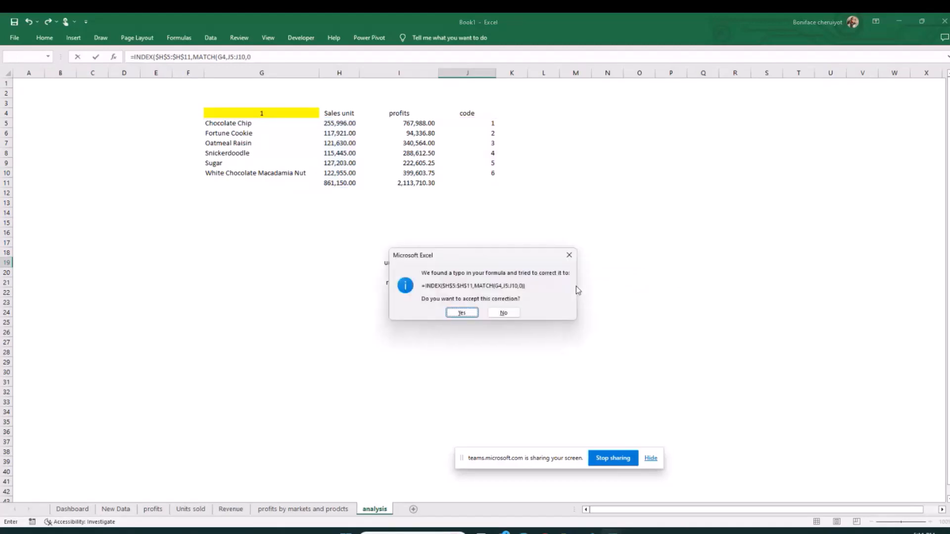
pyautogui.press('Return')
# Step: Format J19 with thousands separators and two decimals, and make the code range in its MATCH absolute as $J$5:$J$10
pyautogui.click(485, 262)
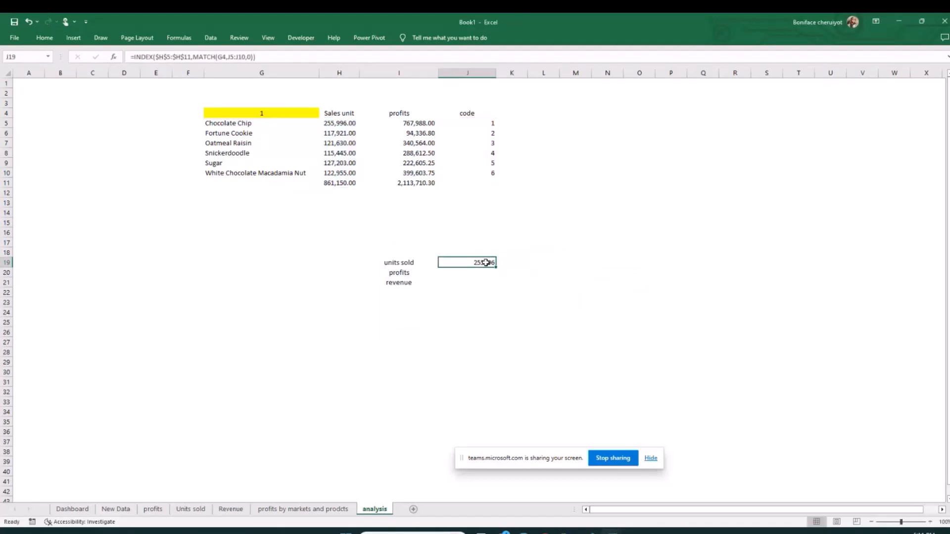
pyautogui.hotkey('ctrl', 'shift', '1')
pyautogui.click(245, 56)
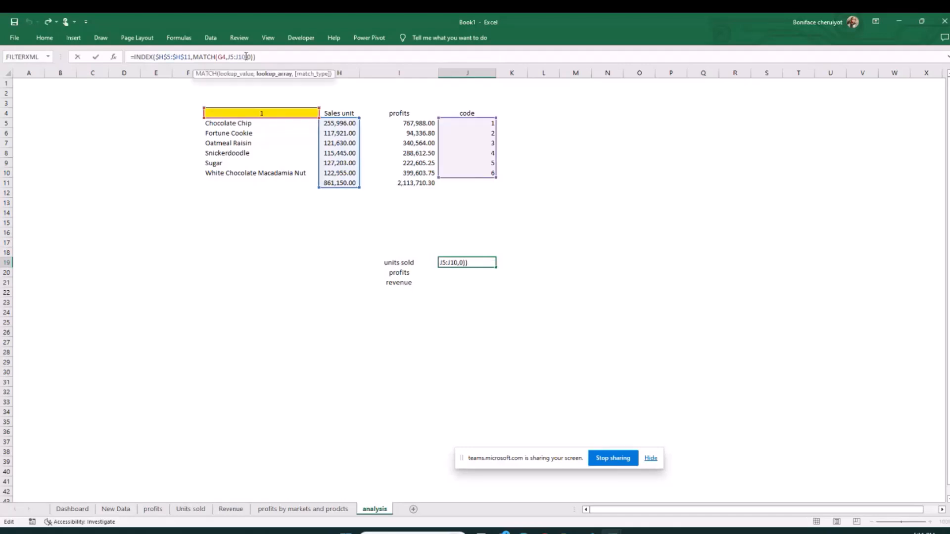
pyautogui.press('F4')
pyautogui.press('Tab')
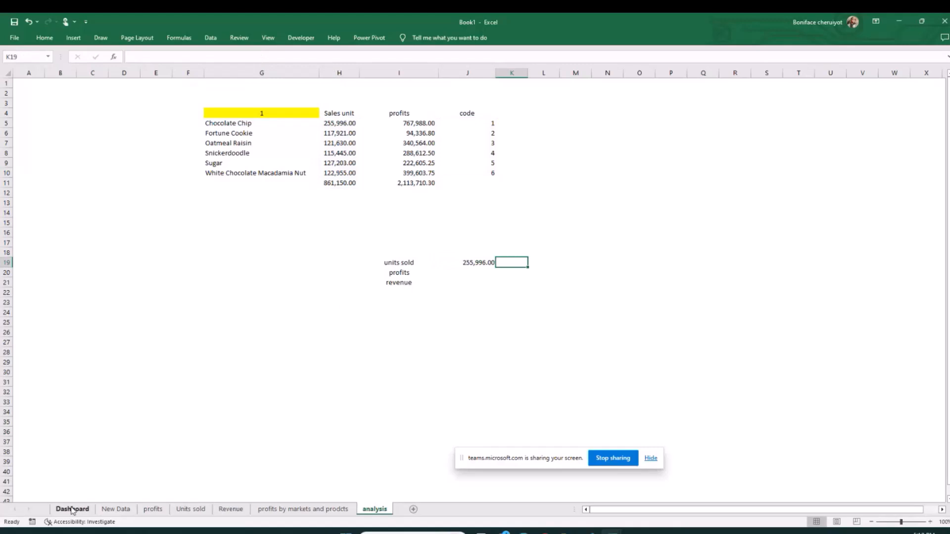
# Step: Select the Fortune Cookie option on the dashboard and check the units sold formula in J19 on the analysis sheet
pyautogui.click(73, 509)
pyautogui.click(109, 392)
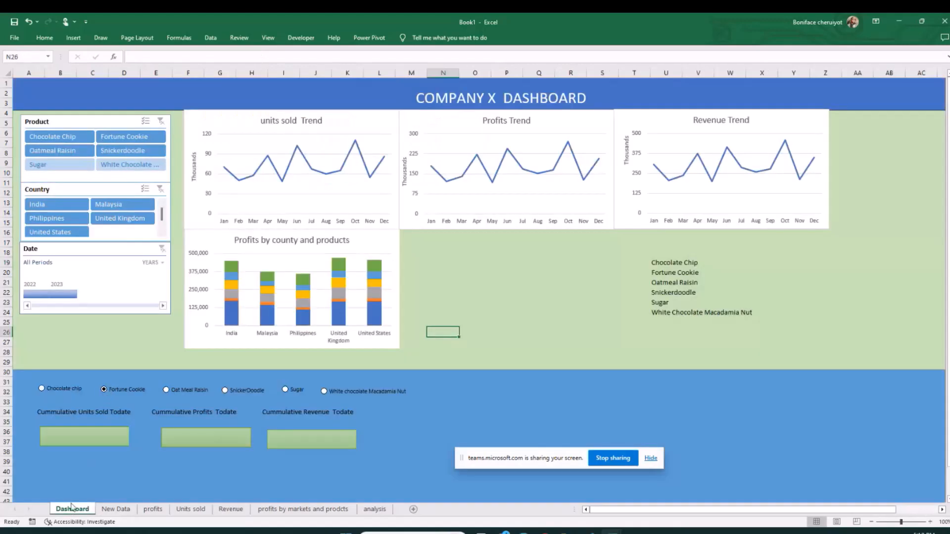
pyautogui.click(374, 509)
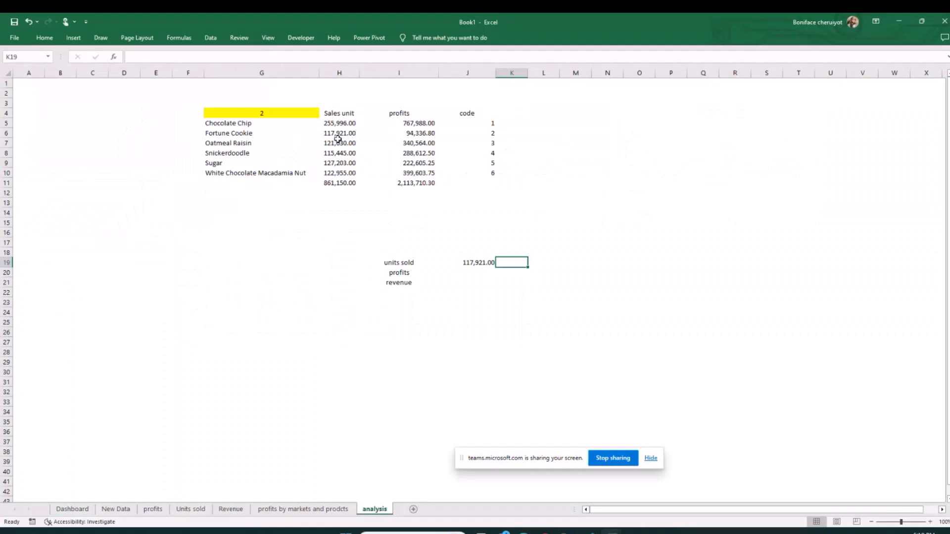
pyautogui.click(472, 263)
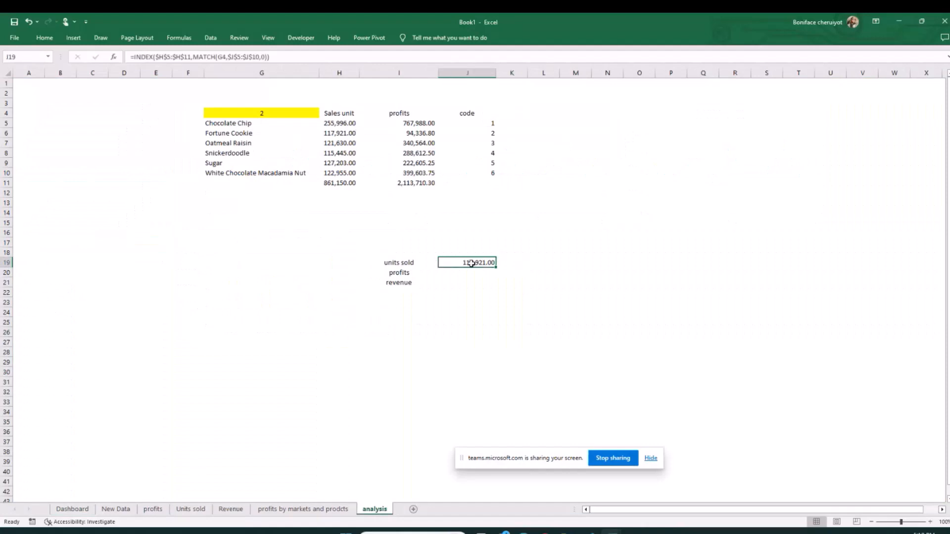
# Step: Link the green box under "Cummulative Units Sold Todate" on the dashboard to cell J19 of the analysis sheet
pyautogui.click(72, 509)
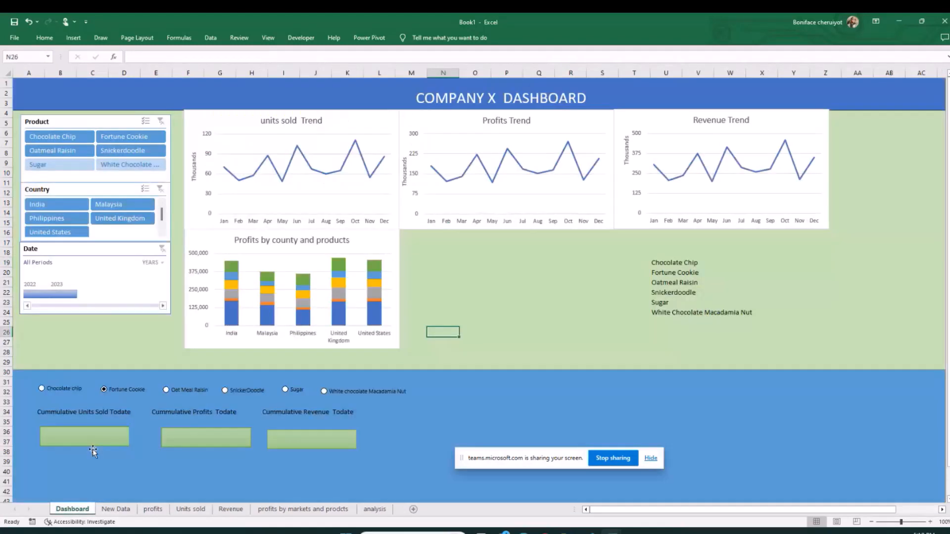
pyautogui.click(90, 438)
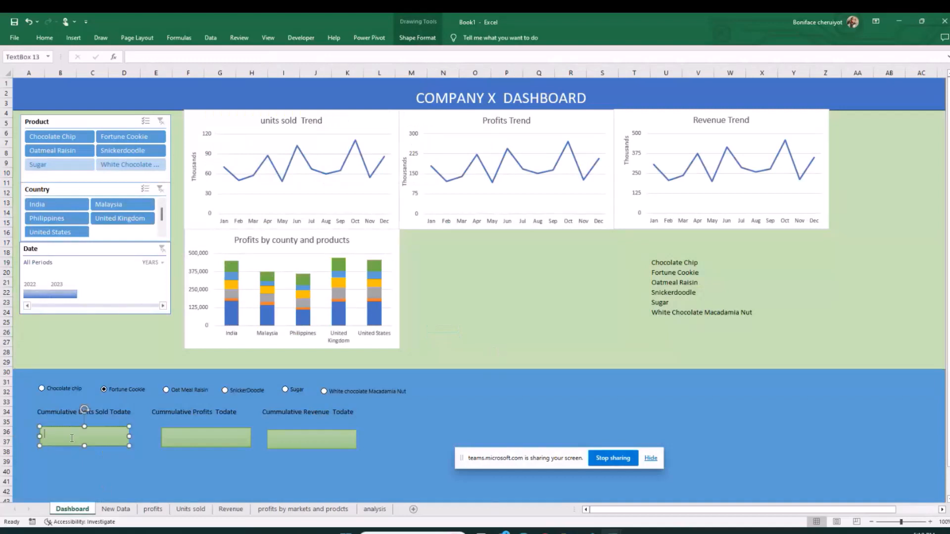
pyautogui.write('=')
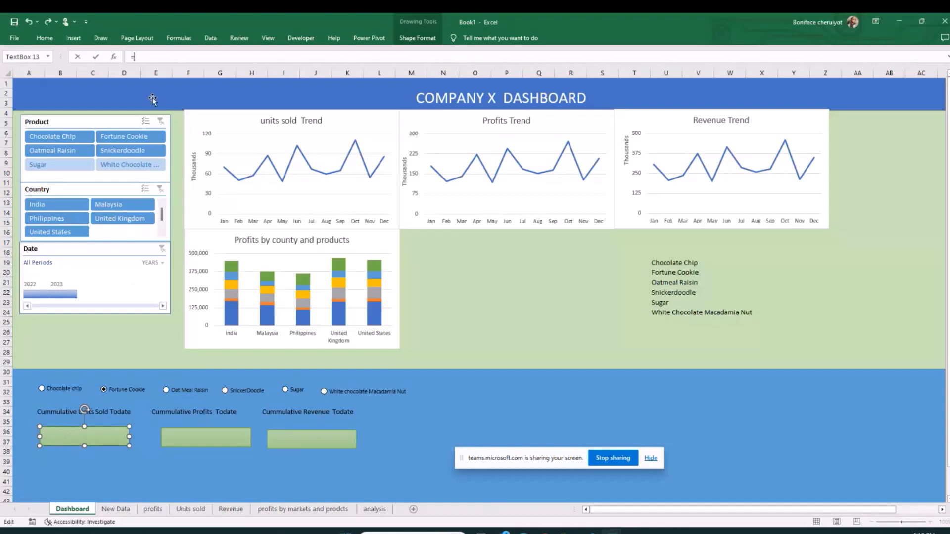
pyautogui.click(374, 509)
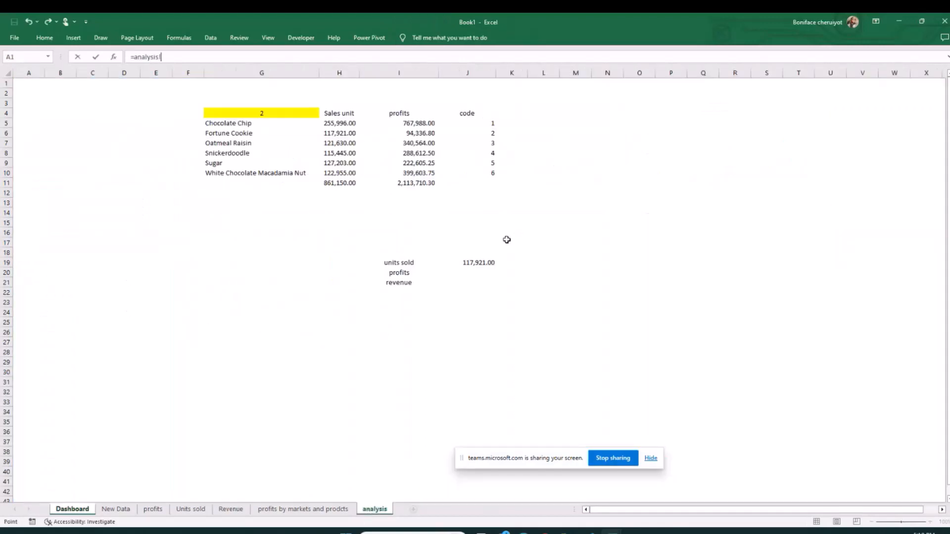
pyautogui.click(479, 264)
pyautogui.press('Return')
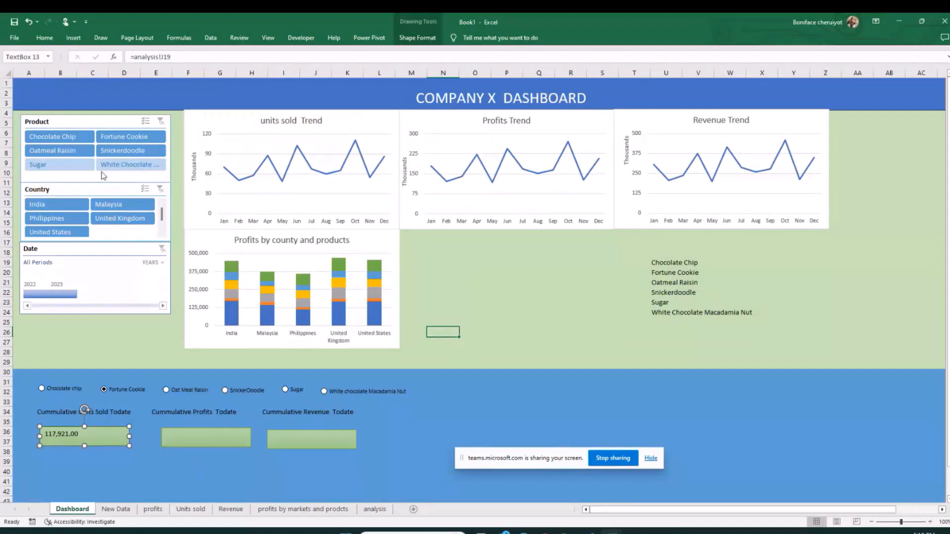
# Step: Set the font size of the linked cumulative units sold box to 20
pyautogui.click(54, 41)
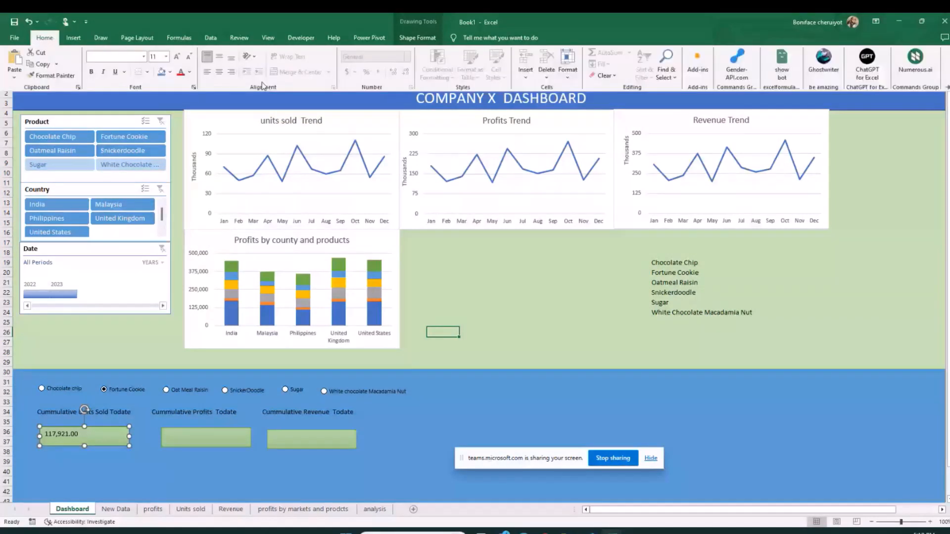
pyautogui.click(167, 57)
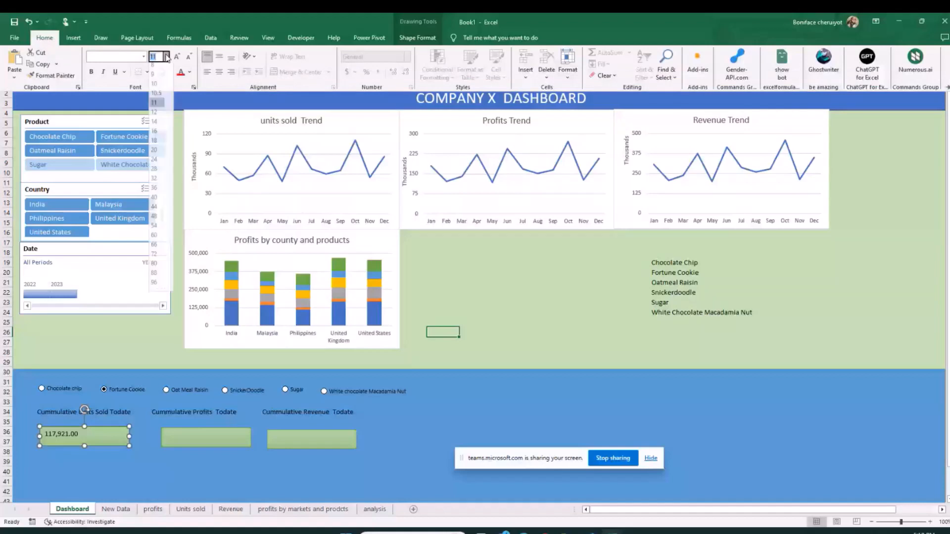
pyautogui.click(154, 162)
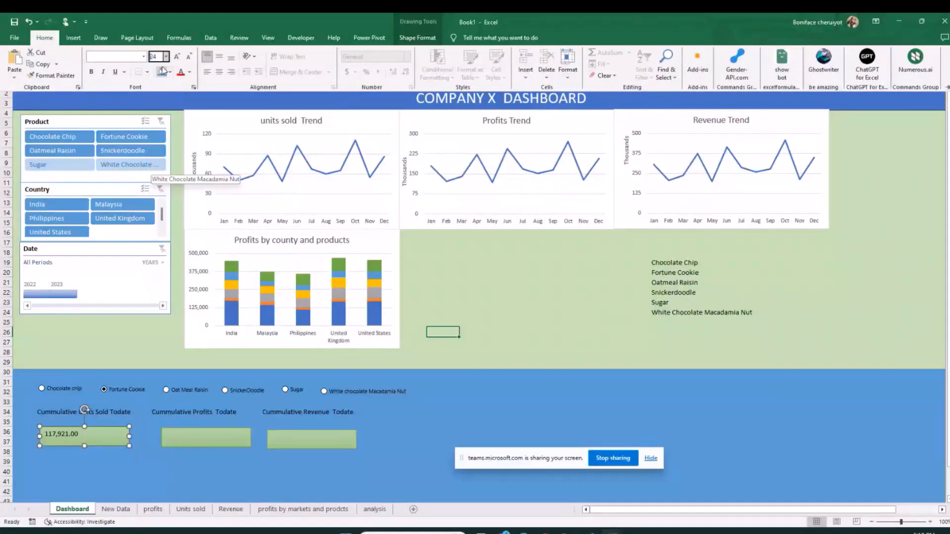
pyautogui.click(167, 57)
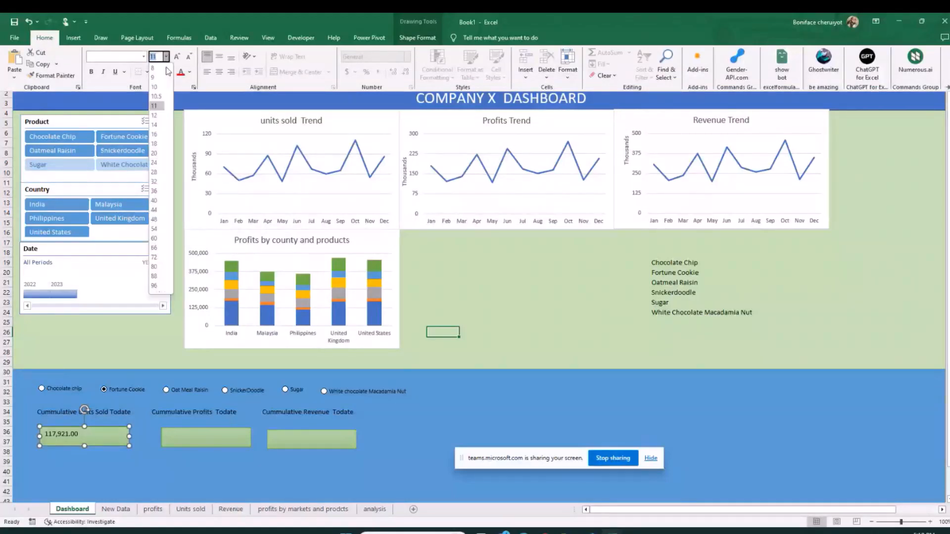
pyautogui.click(158, 153)
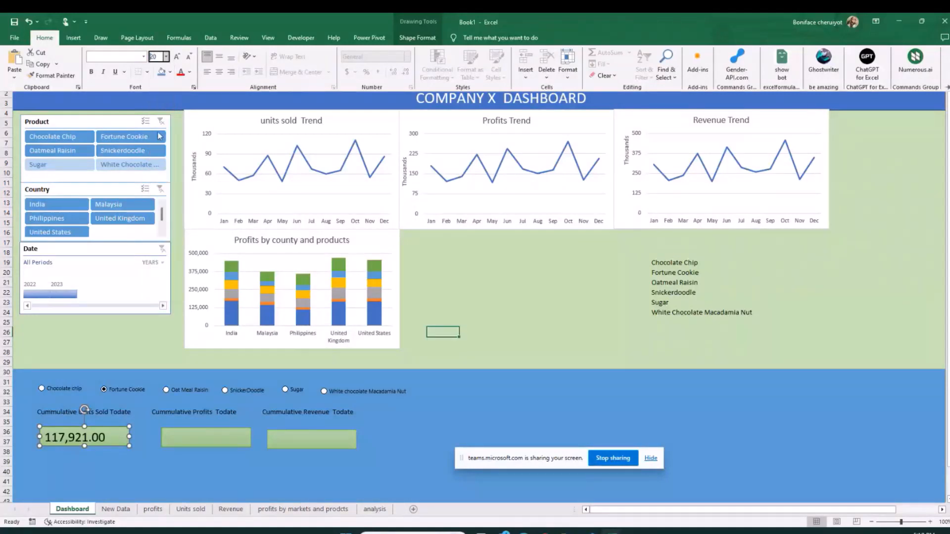
# Step: Centre the value inside the green cumulative units sold box
pyautogui.hotkey('ctrl', 'e')
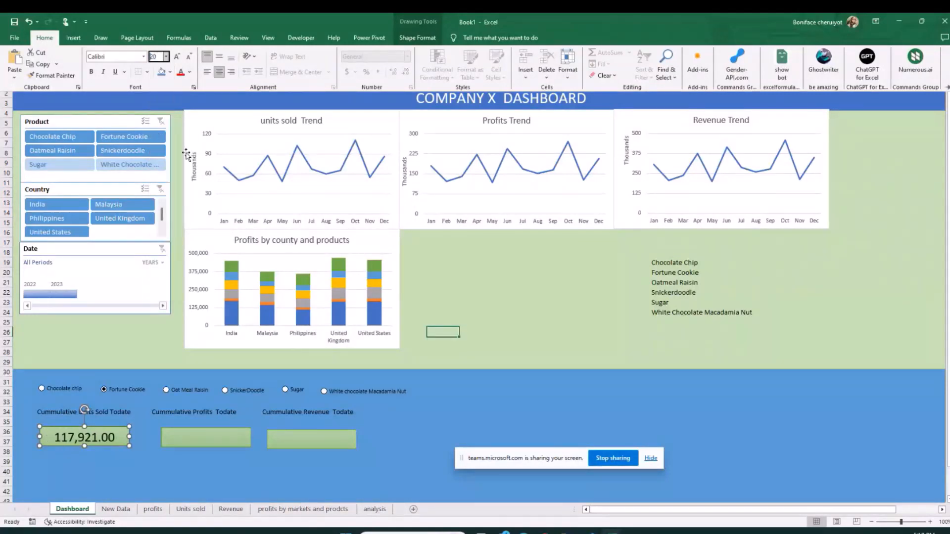
pyautogui.click(322, 497)
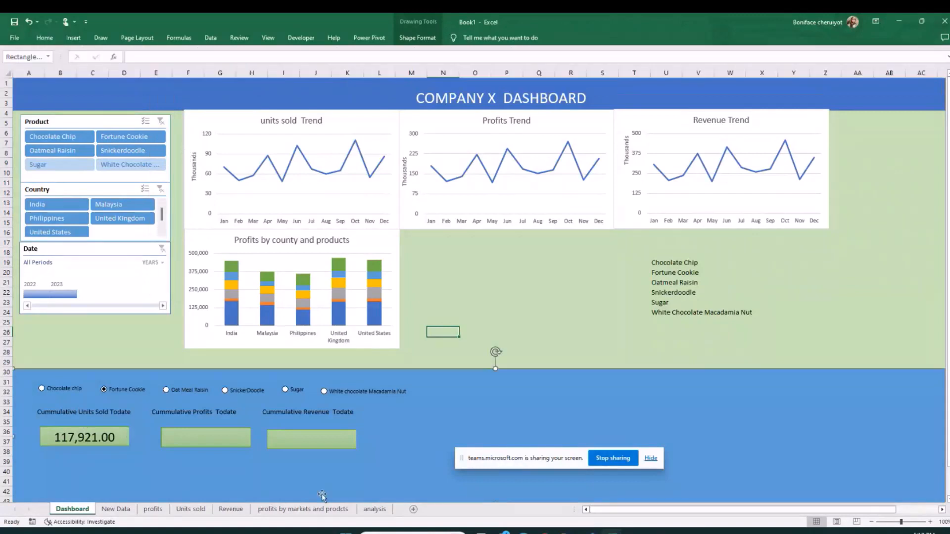
# Step: Format H5:I11 and the units sold result in J19 on the analysis sheet with zero decimal places
pyautogui.click(374, 509)
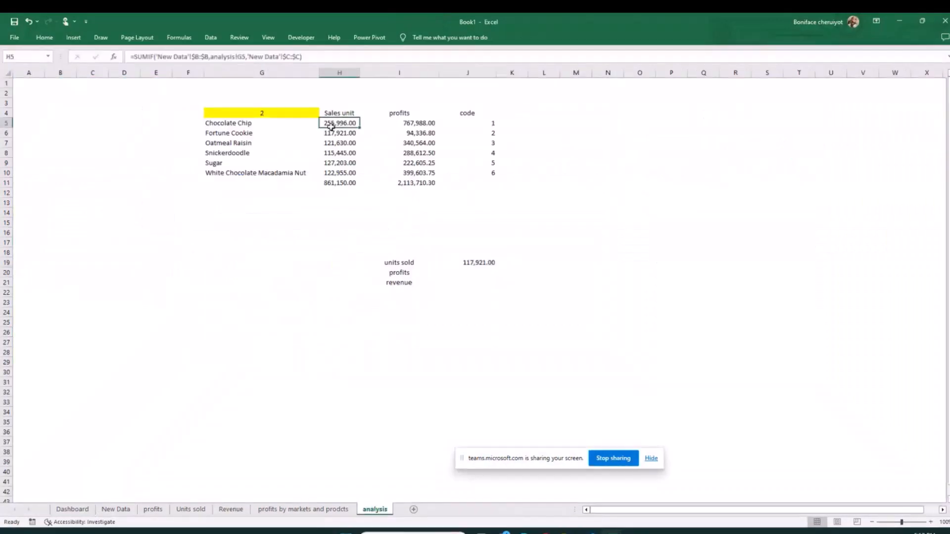
pyautogui.moveTo(331, 126); pyautogui.dragTo(423, 175)
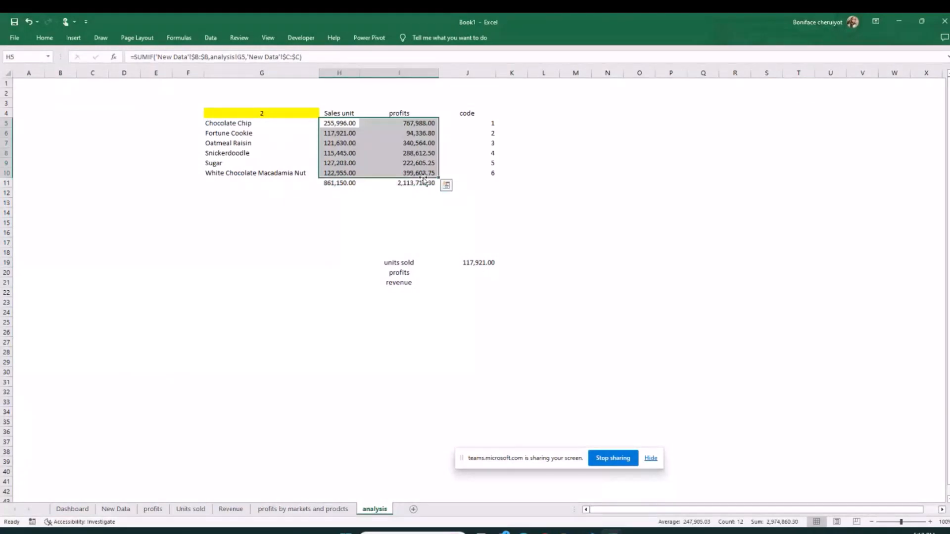
pyautogui.click(342, 124)
pyautogui.moveTo(342, 124); pyautogui.dragTo(407, 184)
pyautogui.hotkey('ctrl', '1')
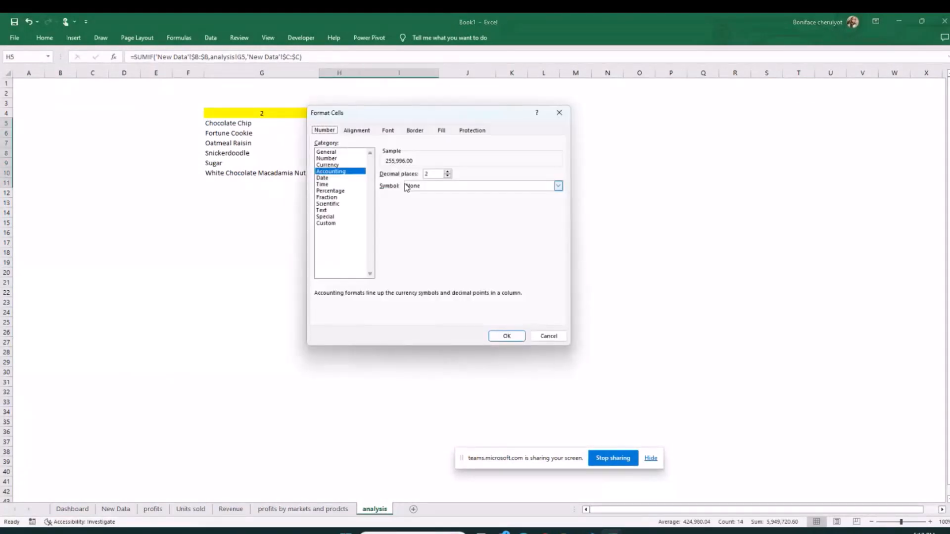
pyautogui.click(449, 176)
pyautogui.click(448, 176)
pyautogui.click(500, 336)
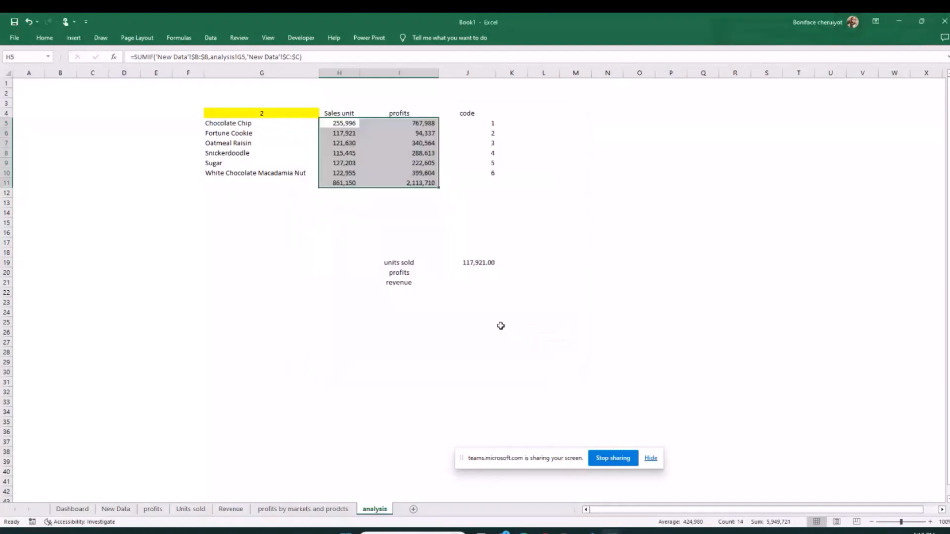
pyautogui.click(478, 266)
pyautogui.hotkey('ctrl', '1')
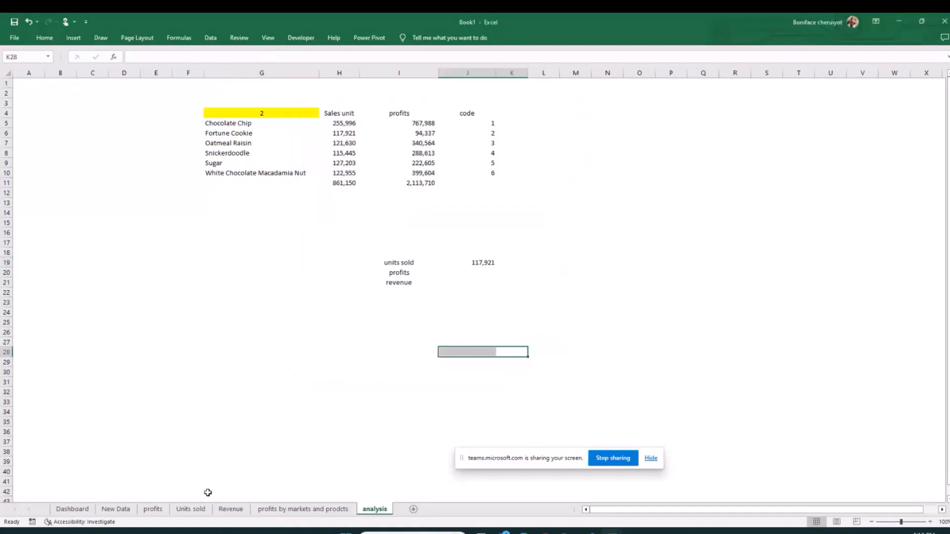
# Step: Test the units sold box on the dashboard by selecting several product options in turn, ending on White chocolate Macadamia Nut
pyautogui.click(84, 510)
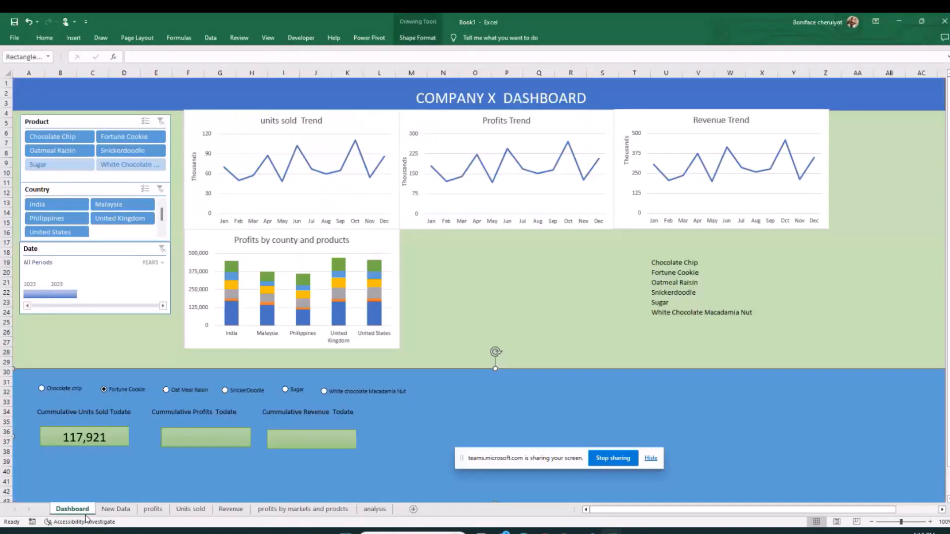
pyautogui.click(78, 394)
pyautogui.click(105, 391)
pyautogui.click(166, 390)
pyautogui.click(286, 390)
pyautogui.click(324, 391)
# Step: Nudge the White chocolate Macadamia Nut option button slightly to line it up with the other options
pyautogui.rightClick(343, 395)
pyautogui.moveTo(337, 396); pyautogui.dragTo(335, 395)
pyautogui.click(443, 334)
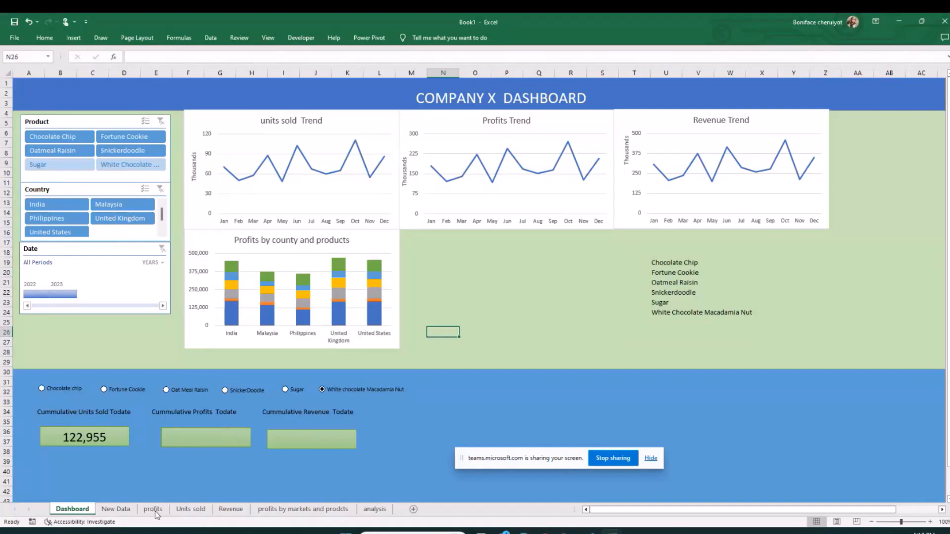
# Step: Start an INDEX formula in K19 of the analysis sheet, using the product names G5:G10 as the array
pyautogui.click(374, 509)
pyautogui.click(550, 284)
pyautogui.click(485, 262)
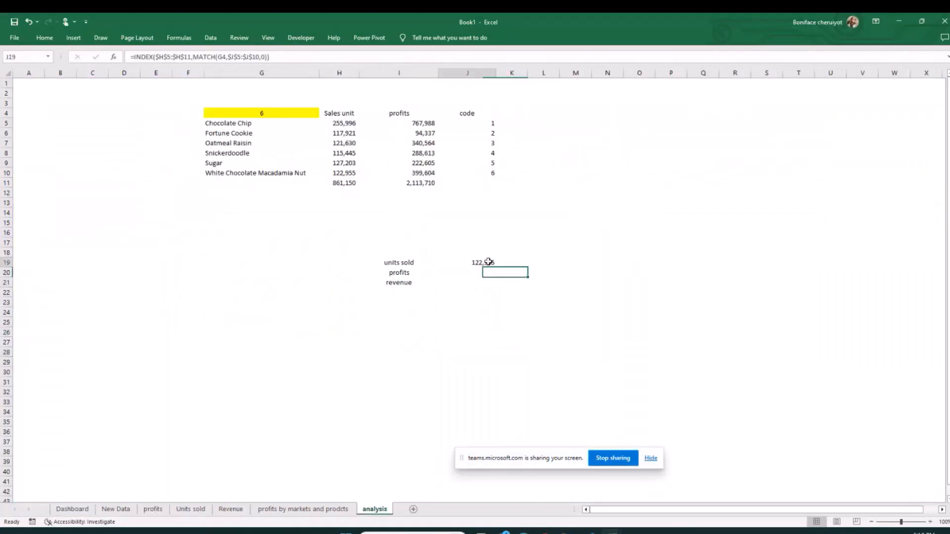
pyautogui.click(508, 262)
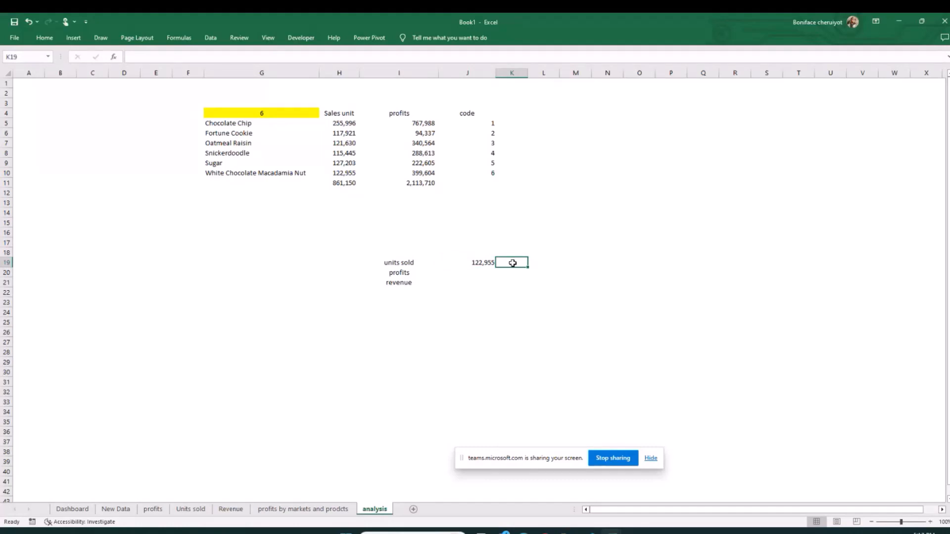
pyautogui.write('=ind')
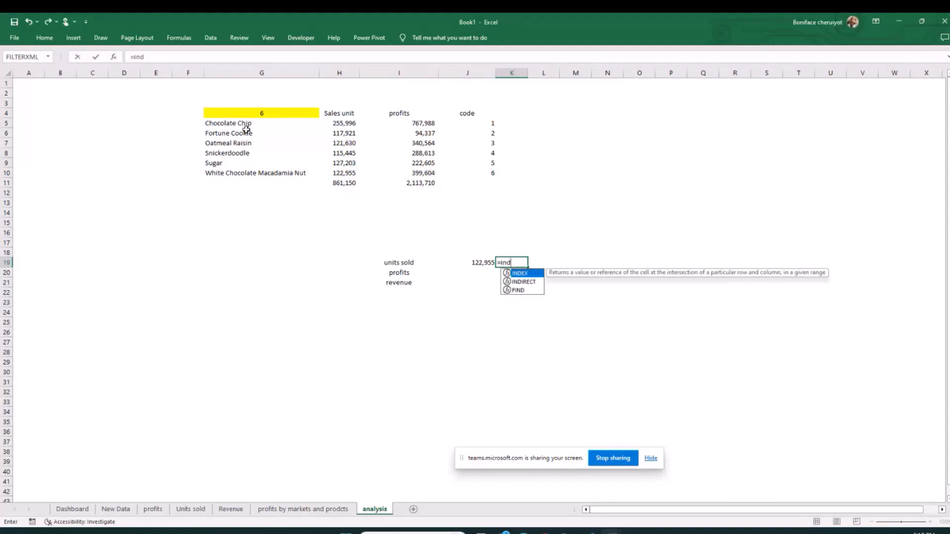
pyautogui.doubleClick(519, 275)
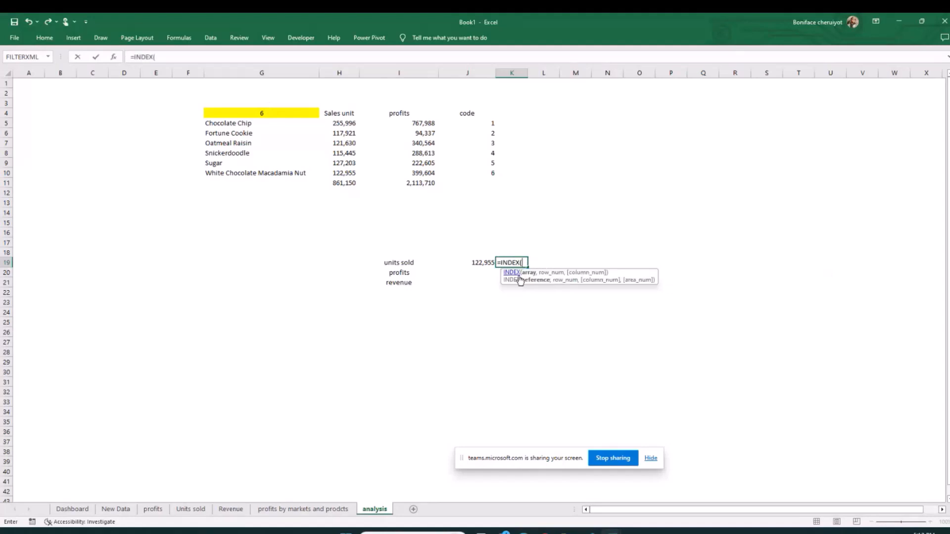
pyautogui.moveTo(245, 123); pyautogui.dragTo(238, 172)
pyautogui.write(',')
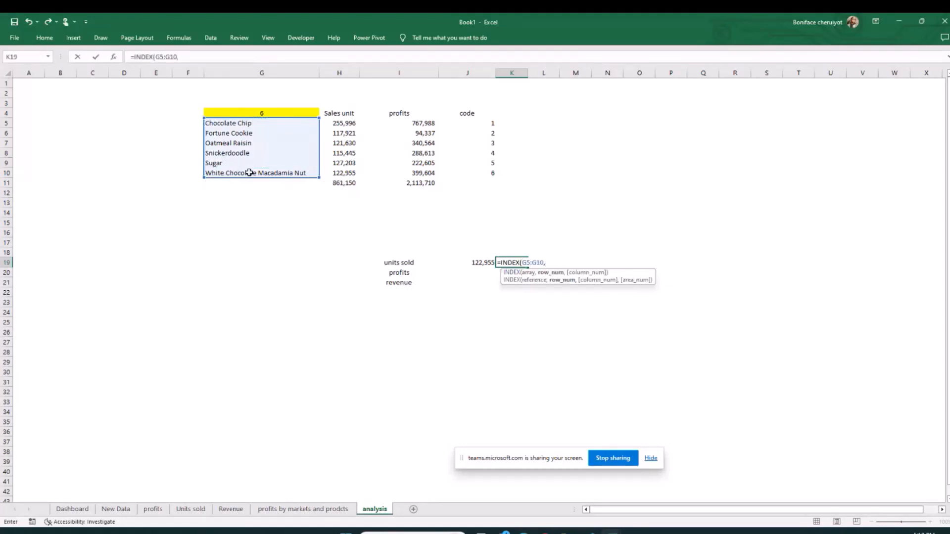
# Step: Complete the K19 formula with an exact MATCH of G4 in the codes J5:J10, accepting the closing bracket correction
pyautogui.write('mat')
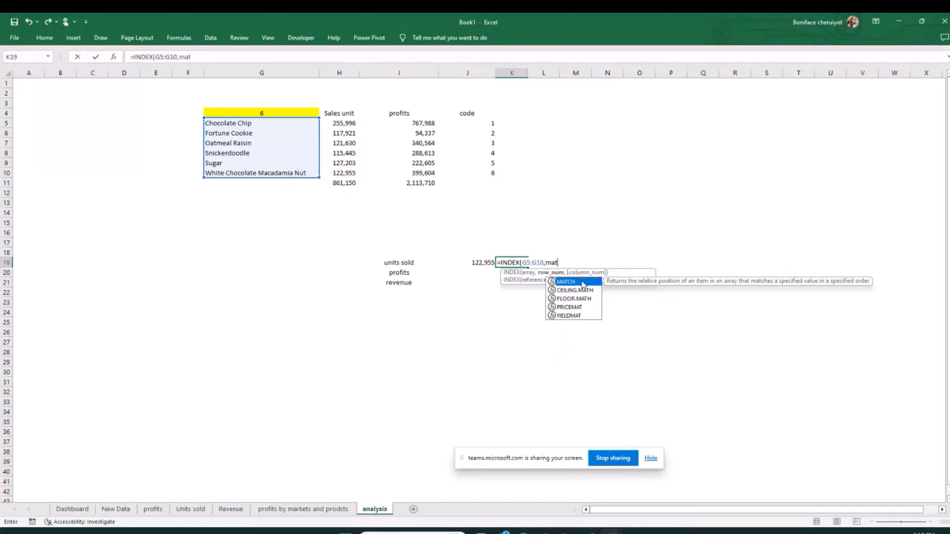
pyautogui.doubleClick(581, 281)
pyautogui.click(279, 110)
pyautogui.write(',')
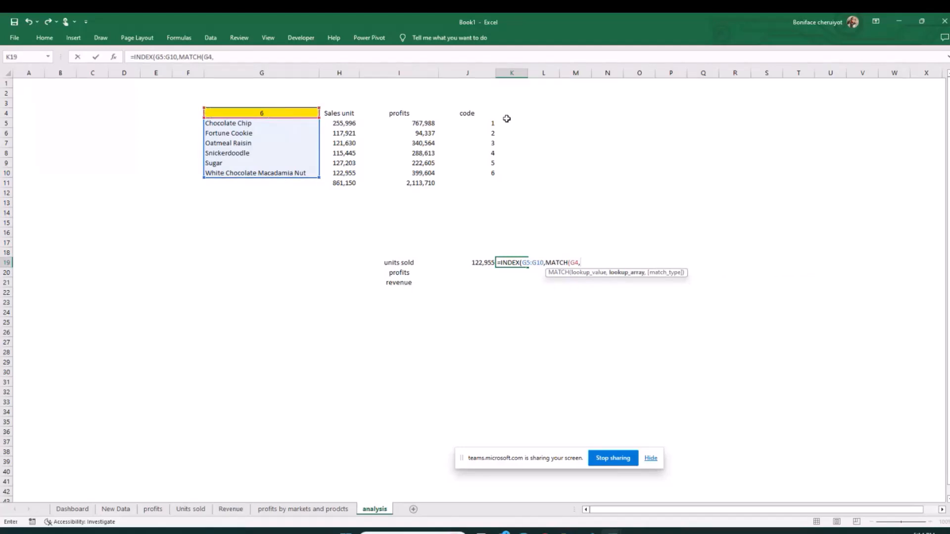
pyautogui.moveTo(489, 122); pyautogui.dragTo(474, 179)
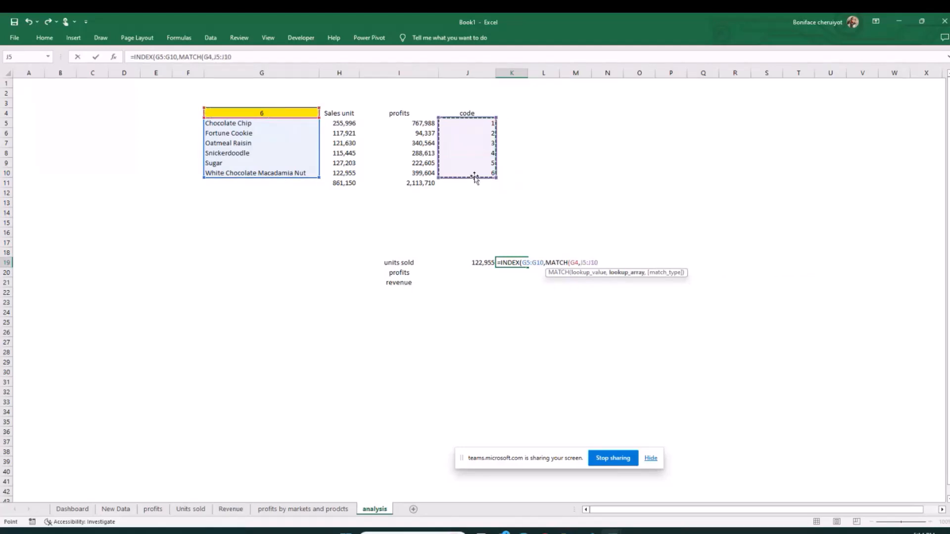
pyautogui.write(',')
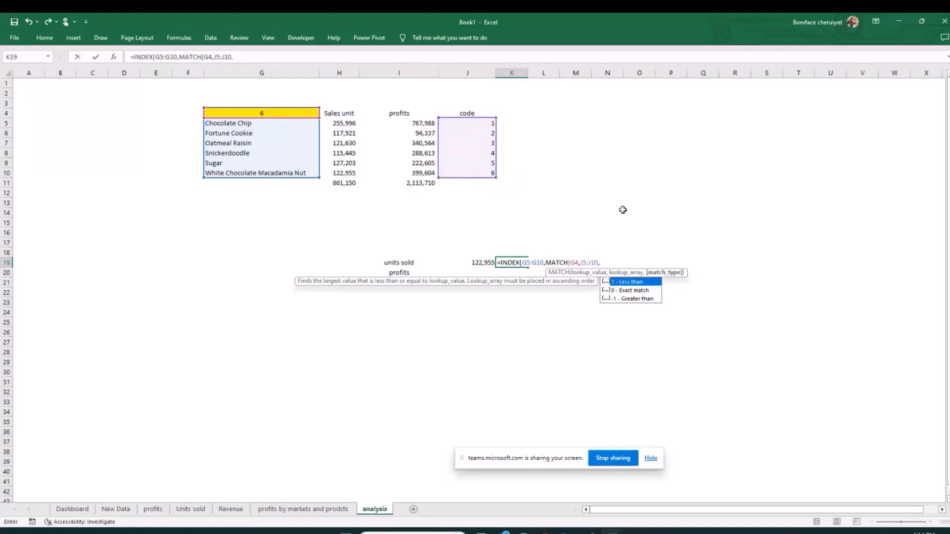
pyautogui.doubleClick(625, 293)
pyautogui.press('Tab')
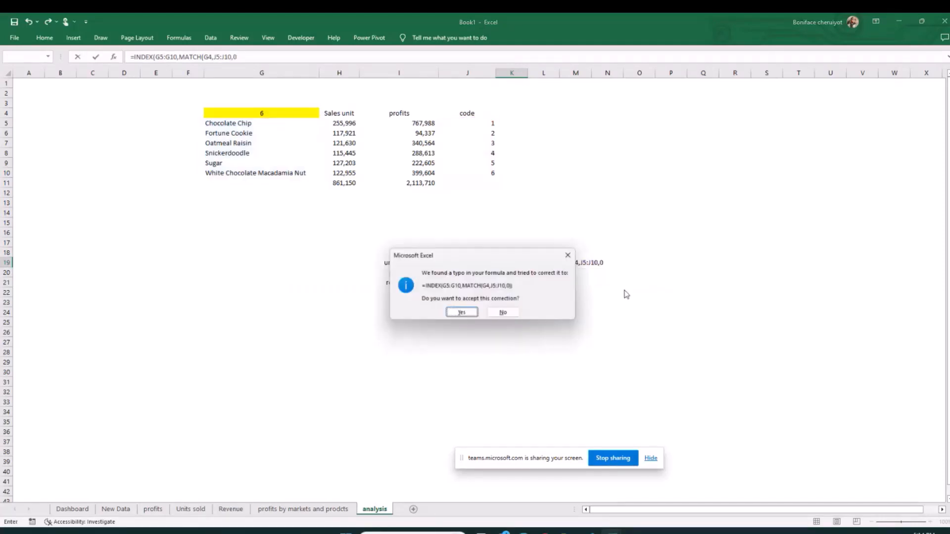
pyautogui.press('Return')
# Step: Widen column J slightly and review the units sold formula in J19
pyautogui.click(514, 270)
pyautogui.press('Up')
pyautogui.moveTo(496, 73); pyautogui.dragTo(502, 70)
pyautogui.click(522, 280)
pyautogui.click(486, 262)
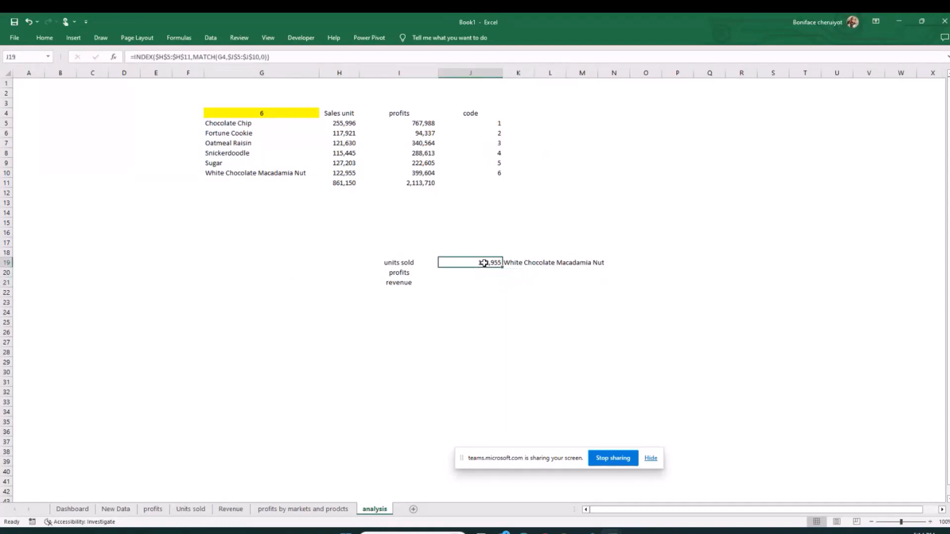
# Step: Make the ranges in the K19 product name formula absolute as $G$5:$G$10 and $J$5:$J$10
pyautogui.click(513, 266)
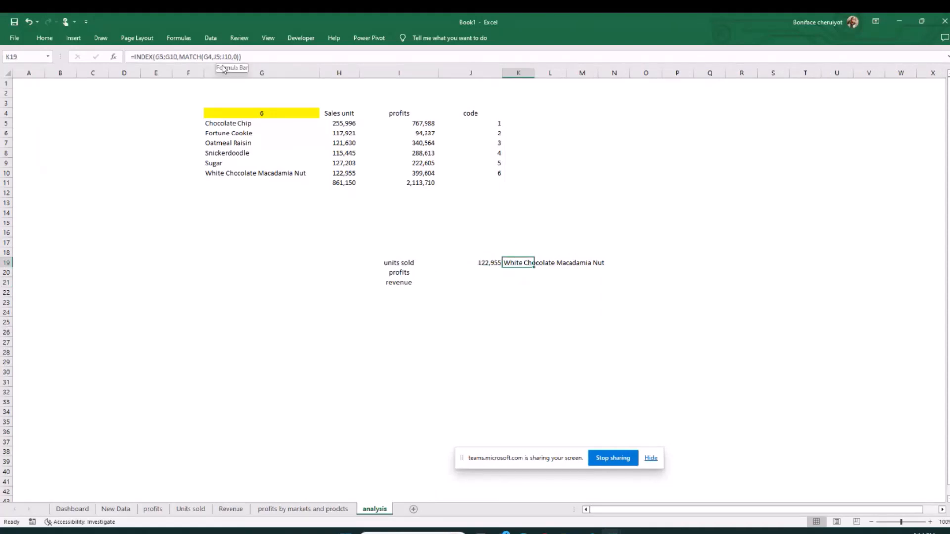
pyautogui.click(179, 57)
pyautogui.press('F4')
pyautogui.click(165, 58)
pyautogui.press('F4')
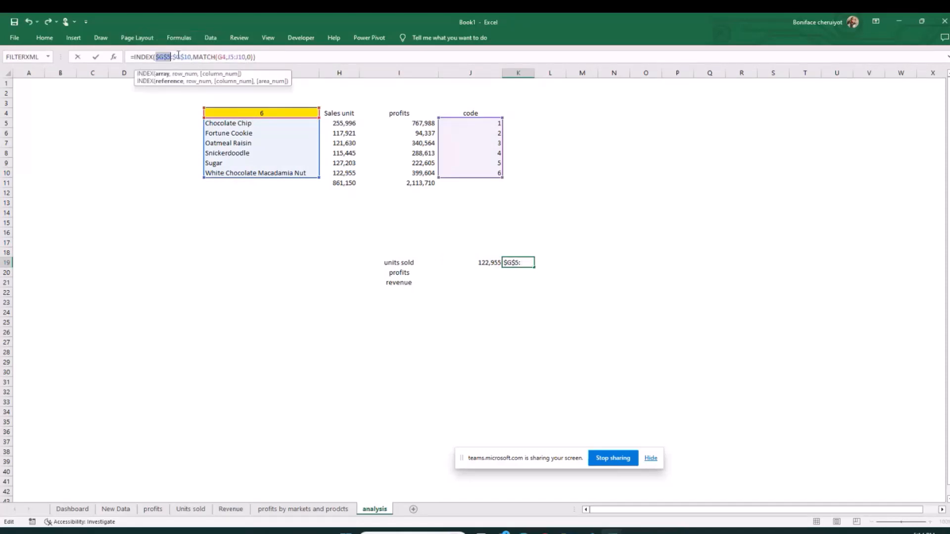
pyautogui.click(237, 57)
pyautogui.press('F4')
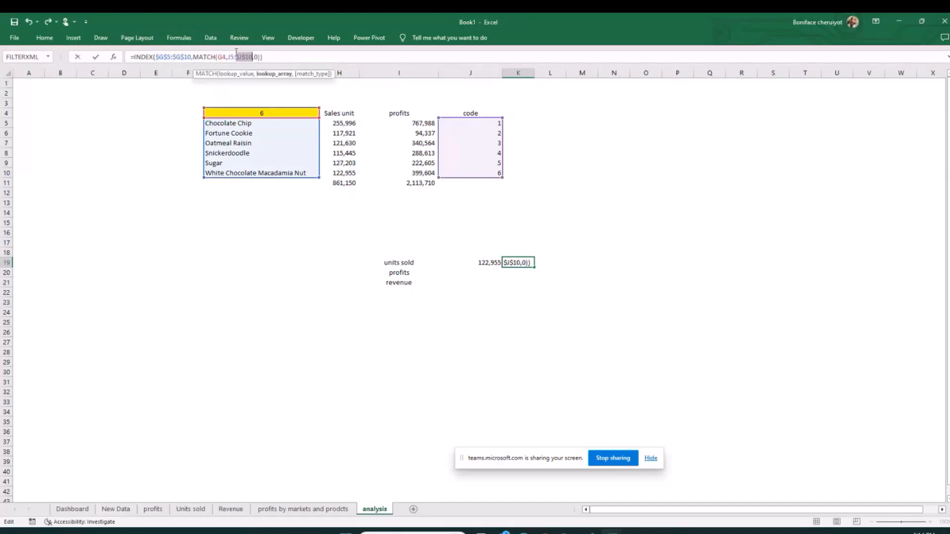
pyautogui.click(237, 58)
pyautogui.press('F4')
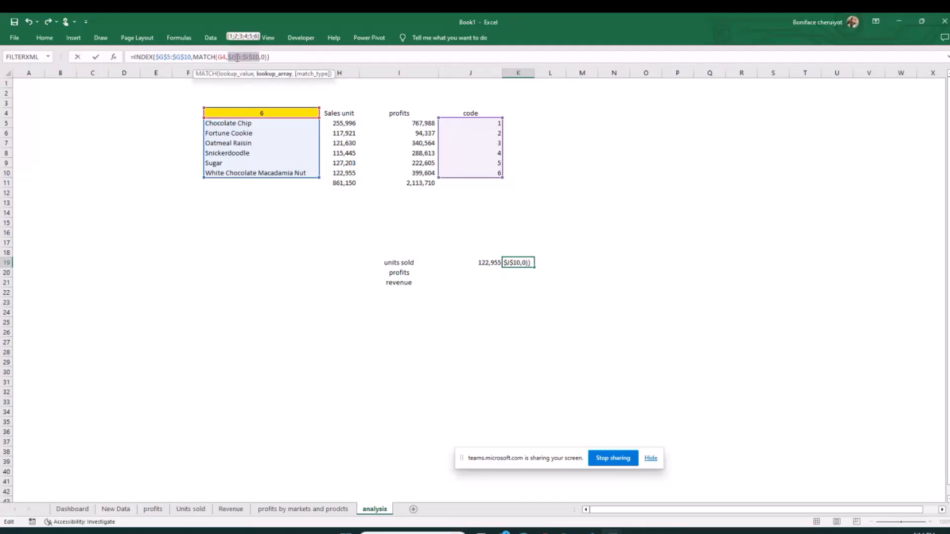
pyautogui.press('Tab')
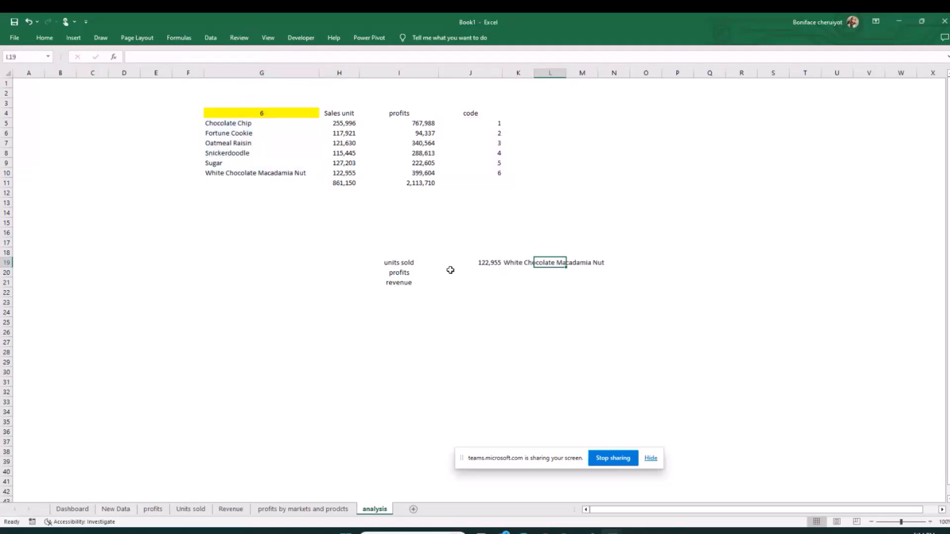
# Step: Start an INDEX formula for profits in J20, using the profits range I5:I11 as the array
pyautogui.click(476, 270)
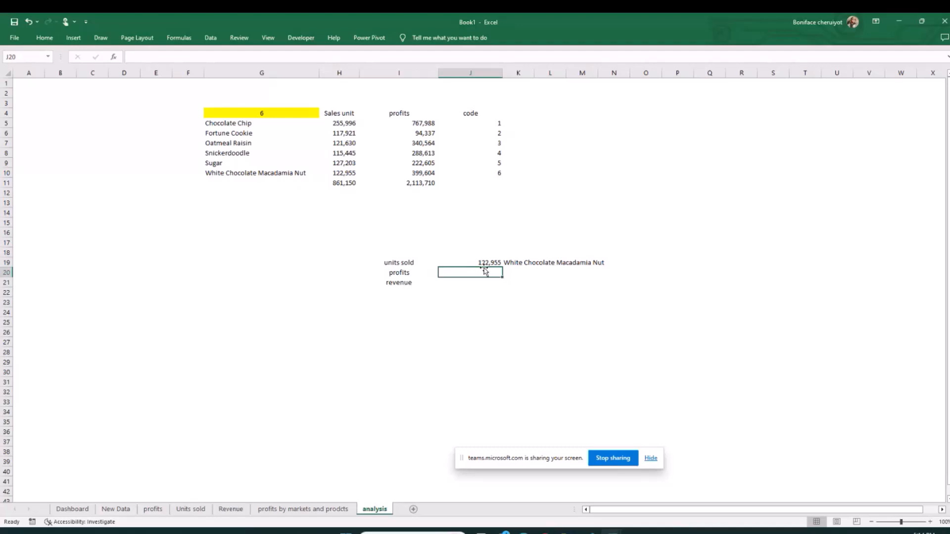
pyautogui.write('i=ind')
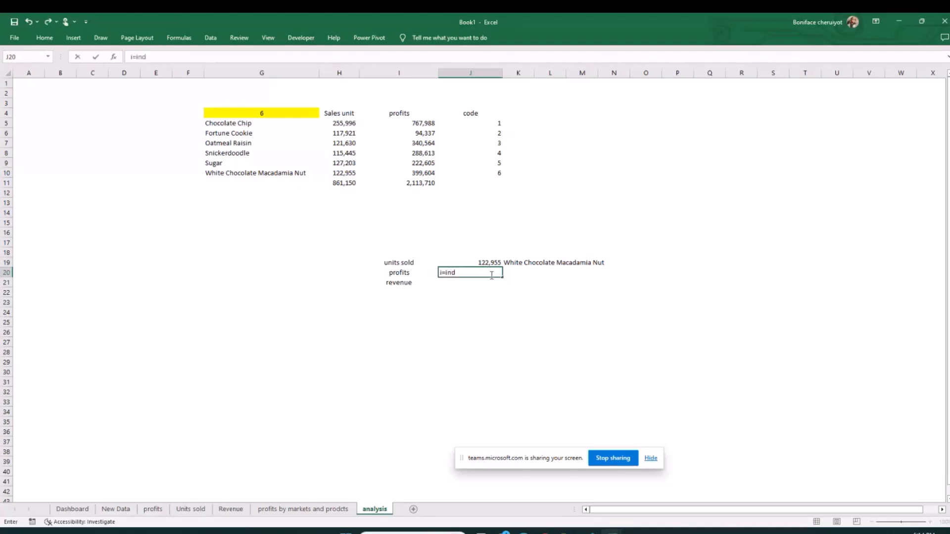
pyautogui.press('BackSpace')
pyautogui.press('BackSpace')
pyautogui.press('BackSpace')
pyautogui.press('BackSpace')
pyautogui.press('BackSpace')
pyautogui.write('=')
pyautogui.write('d')
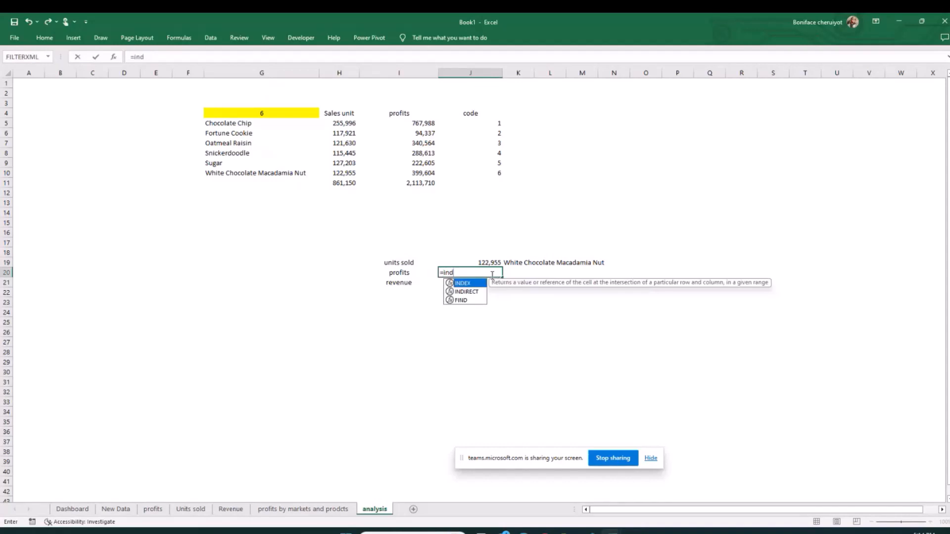
pyautogui.doubleClick(465, 283)
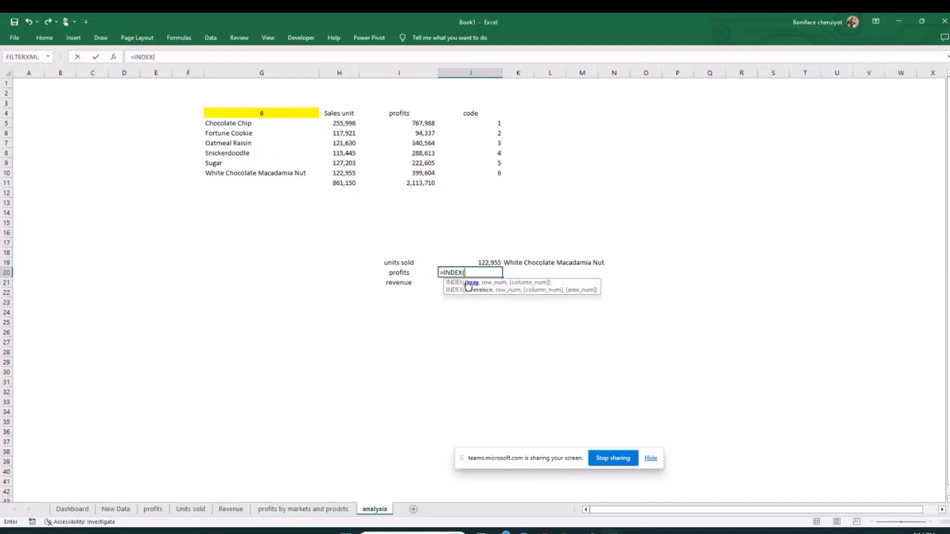
pyautogui.click(419, 124)
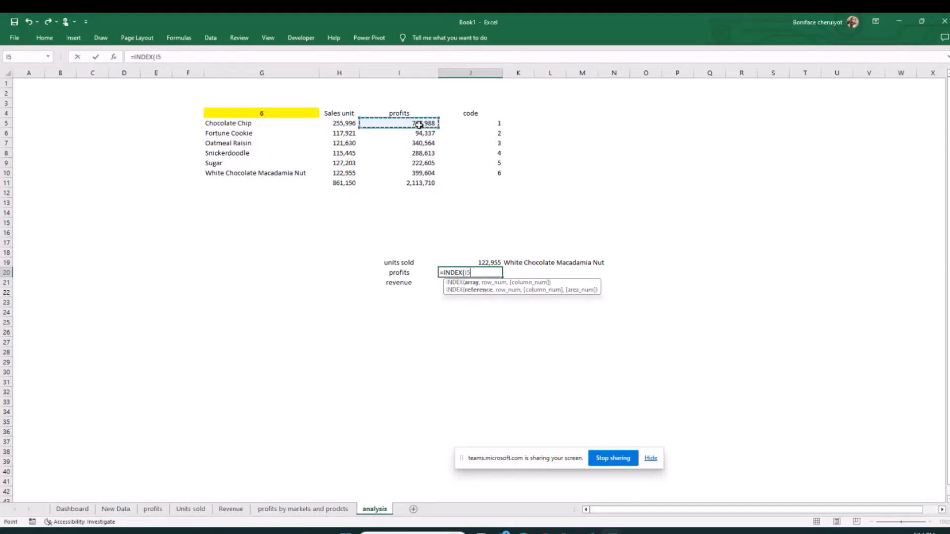
pyautogui.moveTo(419, 125); pyautogui.dragTo(423, 184)
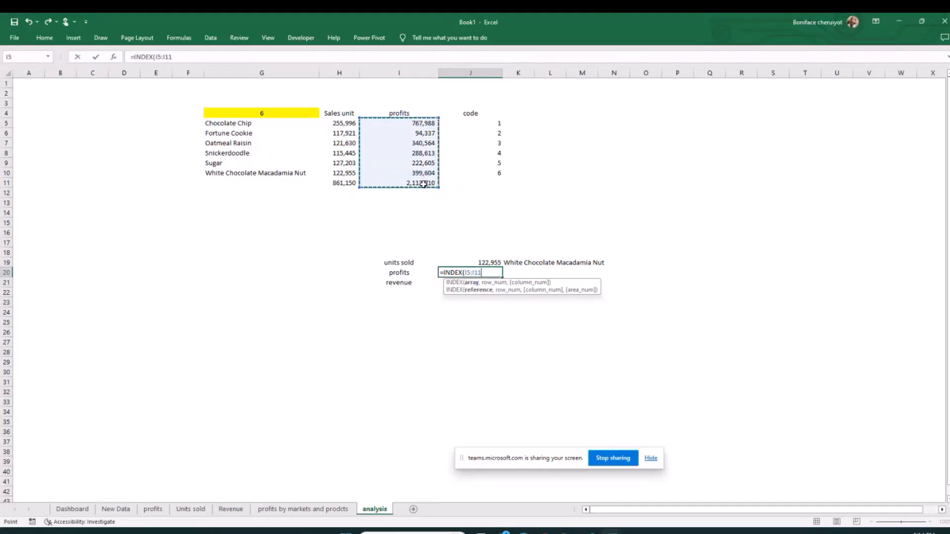
# Step: Complete the J20 profits formula with an exact MATCH of G4 in the codes J5:J10 as the row number
pyautogui.write(',ma')
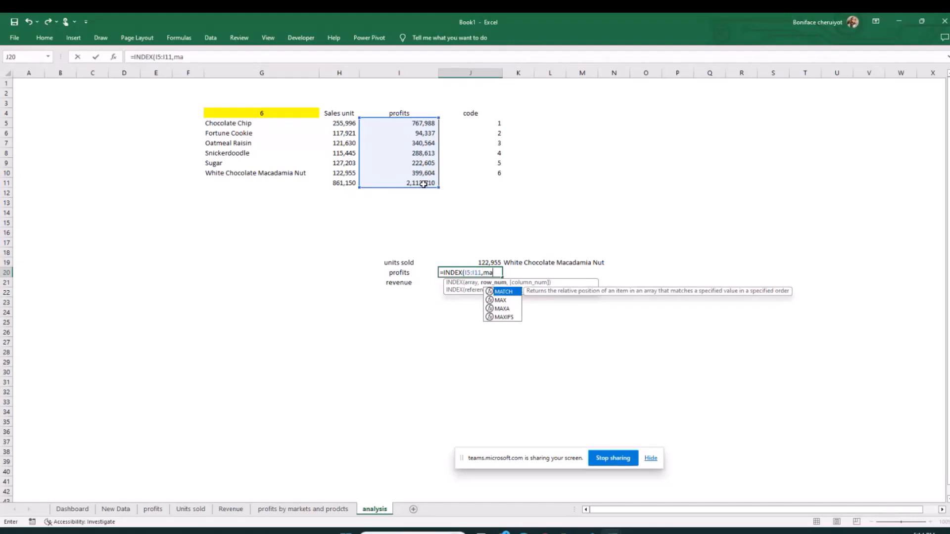
pyautogui.write('tch')
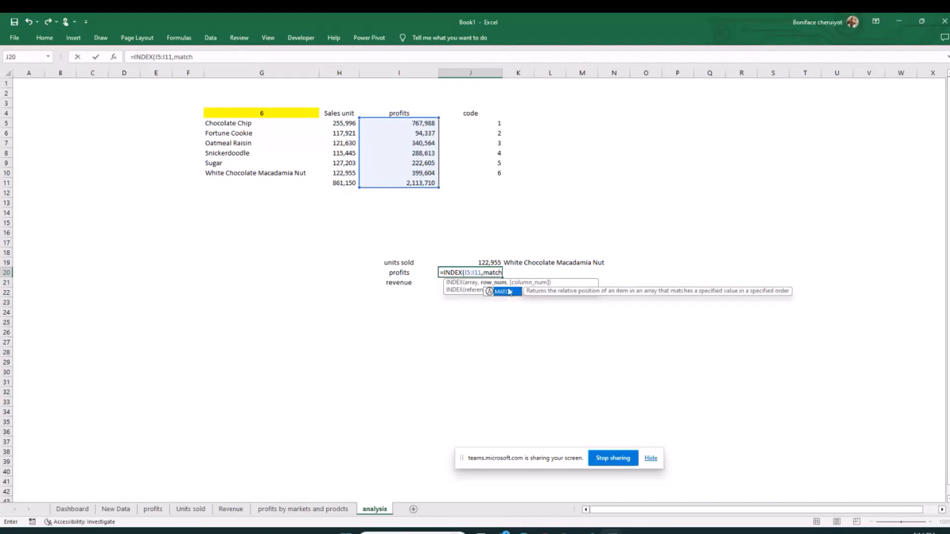
pyautogui.doubleClick(509, 292)
pyautogui.click(276, 113)
pyautogui.write(',')
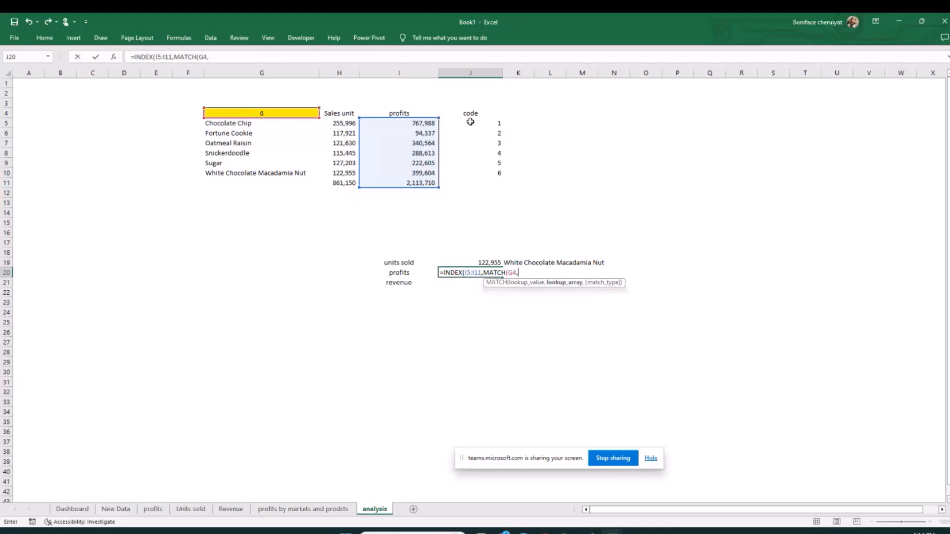
pyautogui.moveTo(470, 121); pyautogui.dragTo(475, 174)
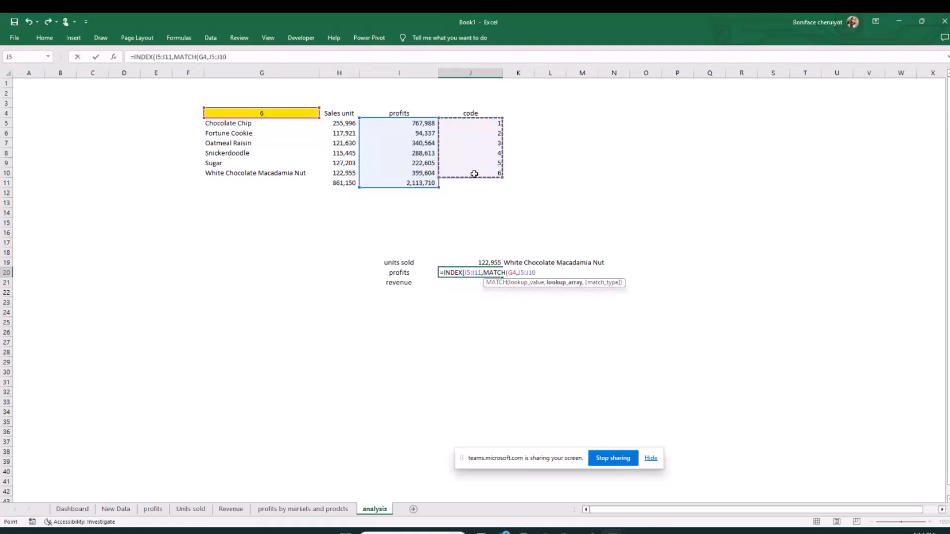
pyautogui.write(',')
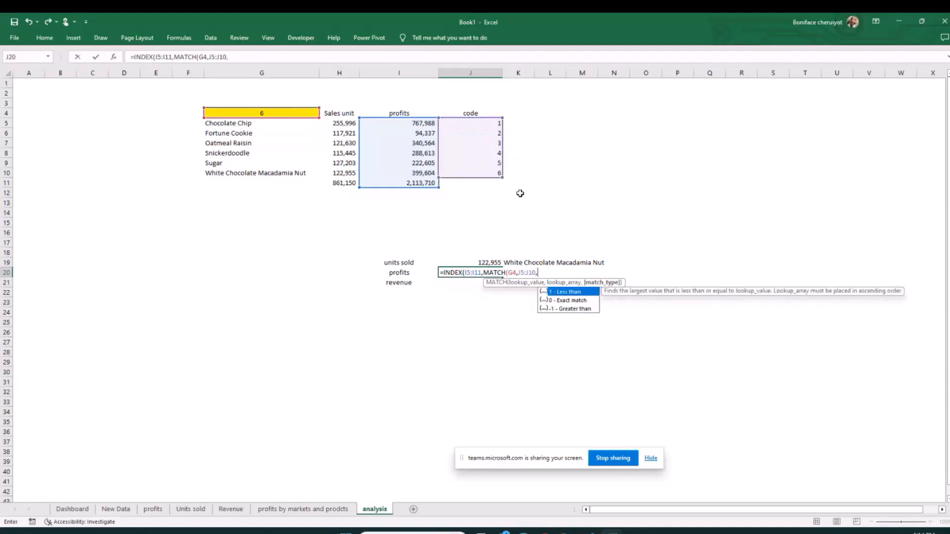
pyautogui.click(569, 302)
pyautogui.doubleClick(569, 301)
pyautogui.write(')')
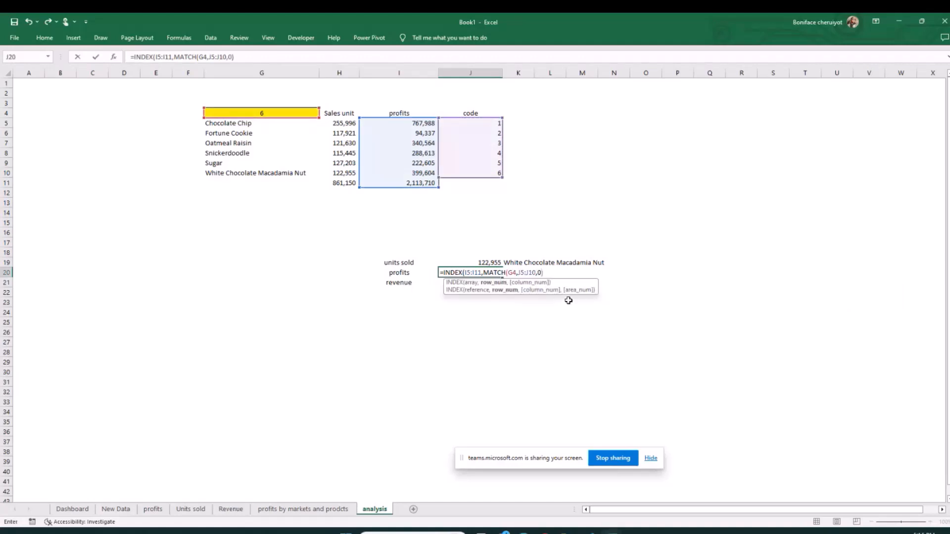
pyautogui.press('Tab')
pyautogui.press('Return')
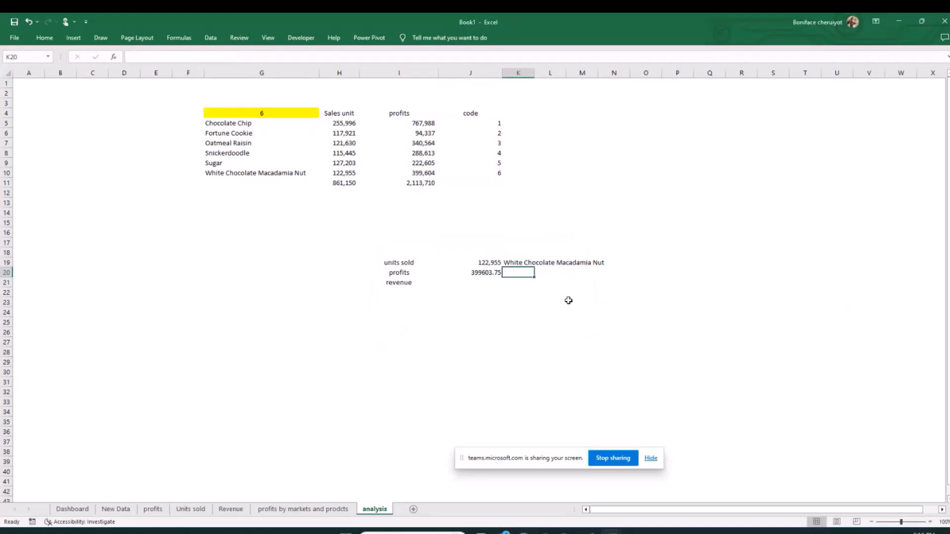
# Step: Format the profits result in J20 with a thousands separator and two decimals, and select the revenue cell J21
pyautogui.click(489, 278)
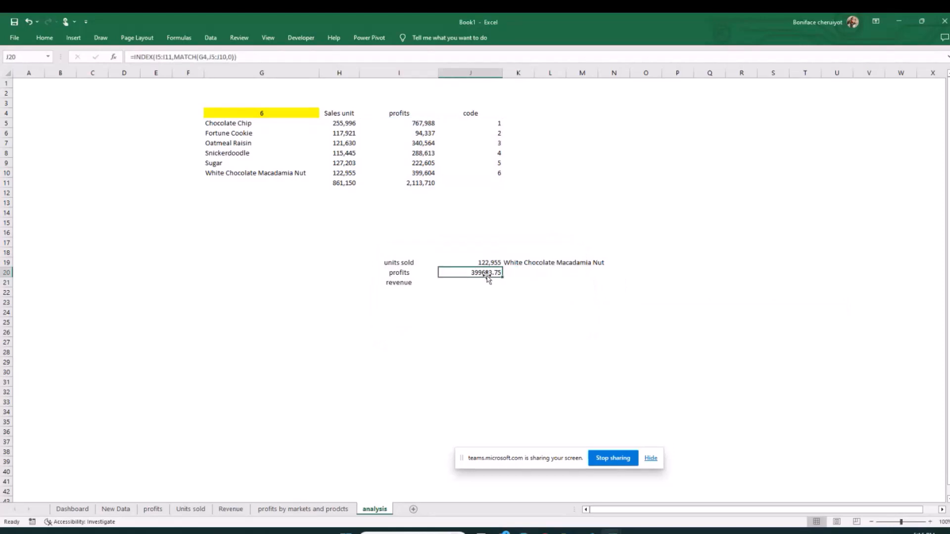
pyautogui.hotkey('ctrl', 'shift', '1')
pyautogui.click(494, 293)
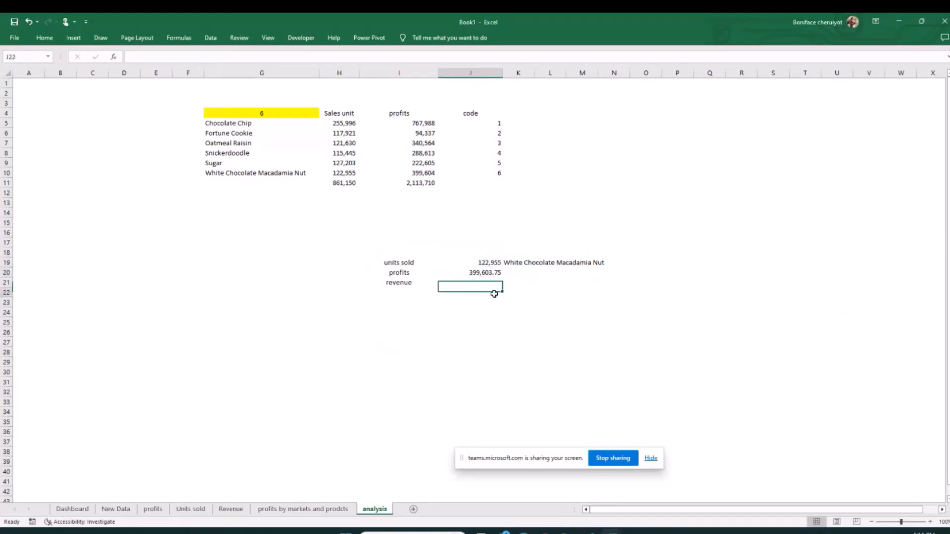
pyautogui.click(506, 299)
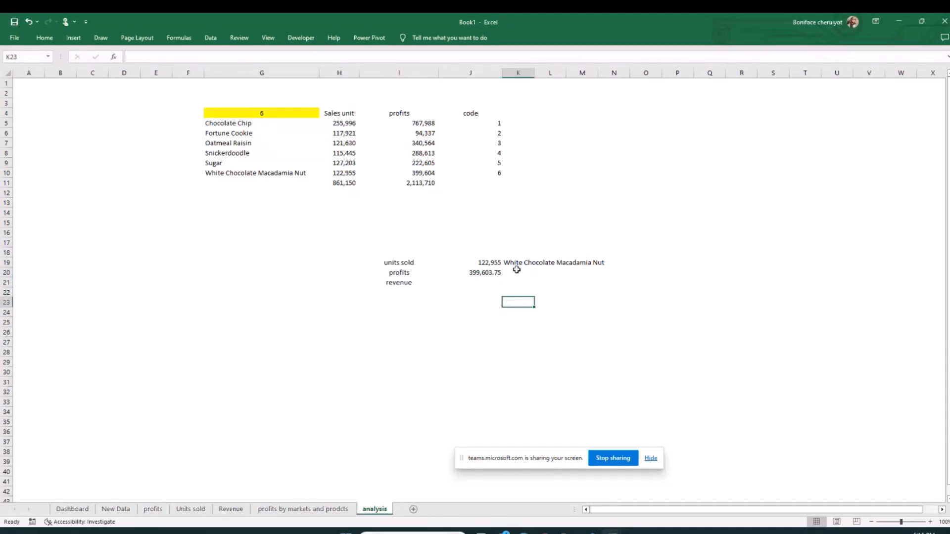
pyautogui.click(475, 284)
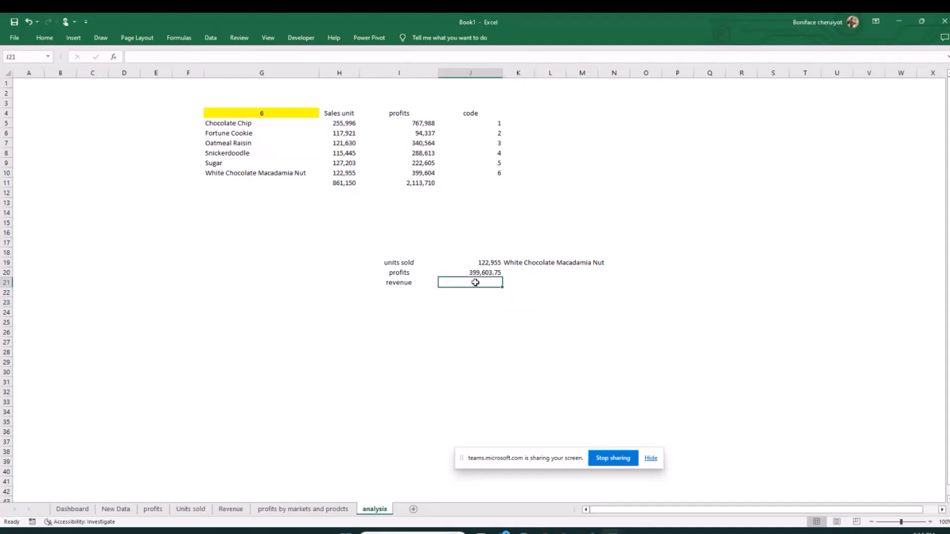
# Step: Move the code column from J4:J11 to K4:K11 and enter the heading Revenue in J4
pyautogui.moveTo(473, 114); pyautogui.dragTo(505, 184)
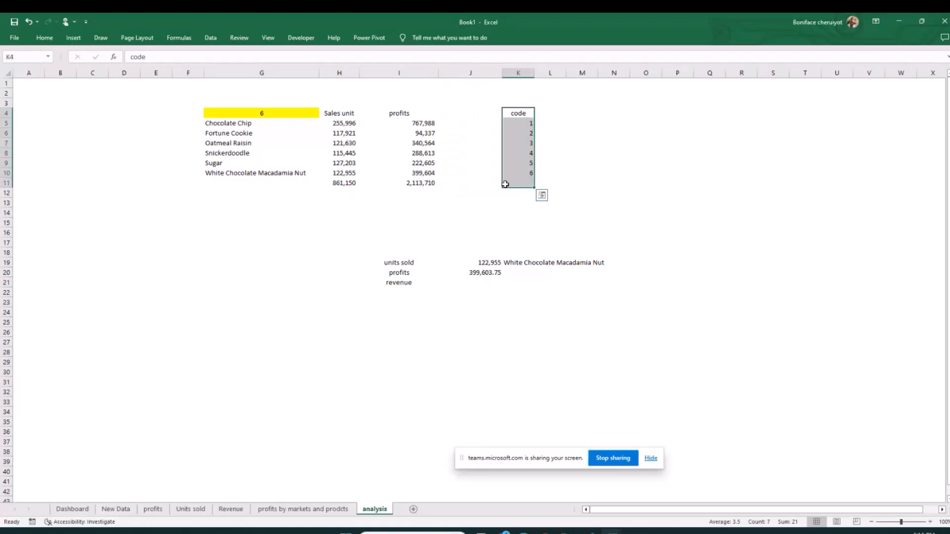
pyautogui.click(465, 118)
pyautogui.write('re')
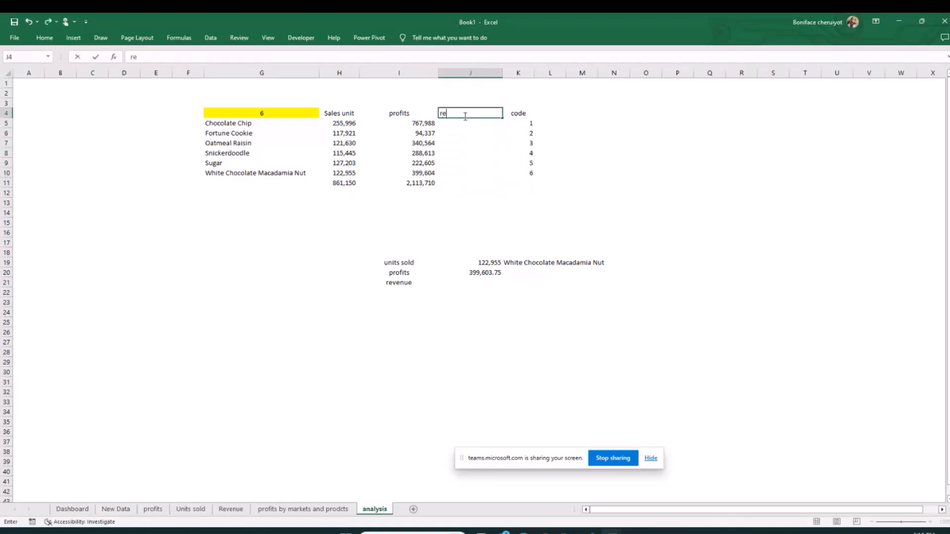
pyautogui.press('BackSpace')
pyautogui.press('BackSpace')
pyautogui.write('Revenue')
pyautogui.press('Return')
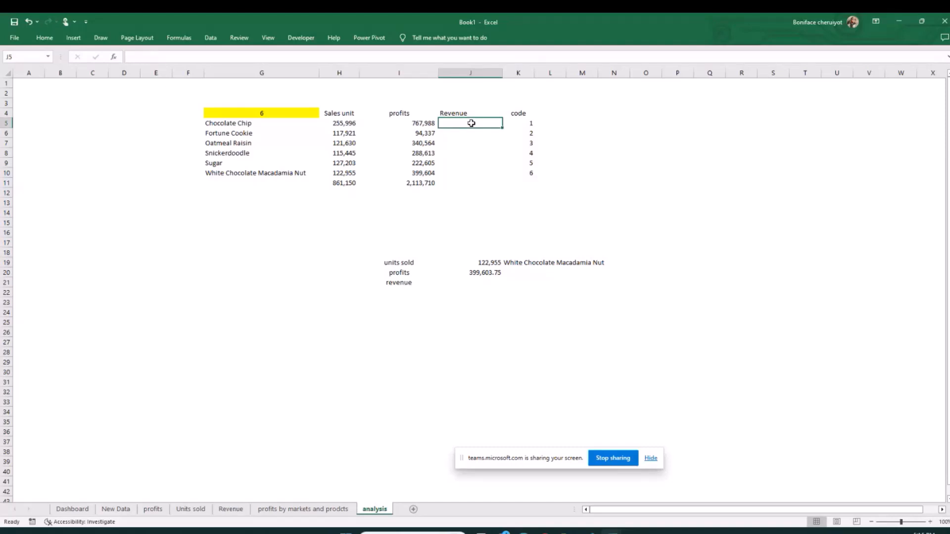
# Step: In J5, enter a SUMIF formula adding New Data column D where column B matches the product in G5
pyautogui.write('=su')
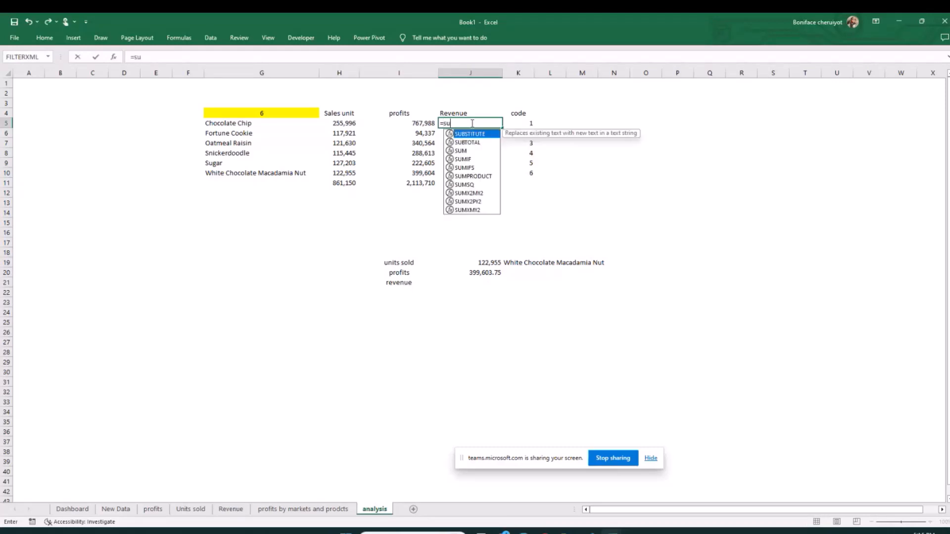
pyautogui.write('m')
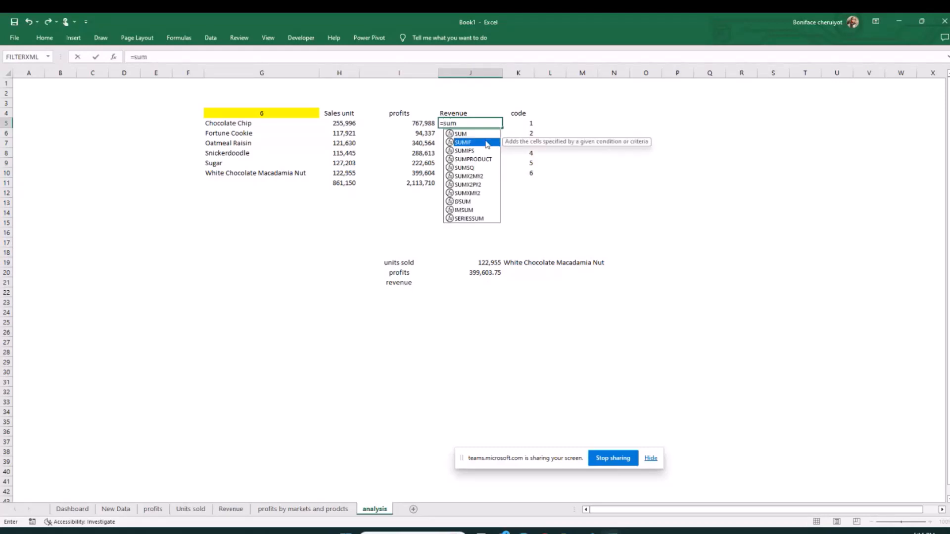
pyautogui.doubleClick(488, 143)
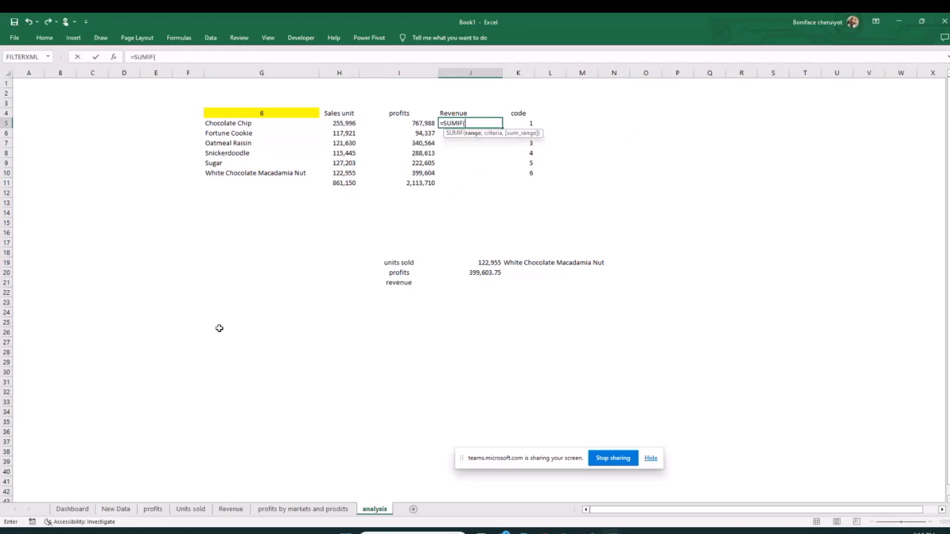
pyautogui.click(115, 509)
pyautogui.click(210, 75)
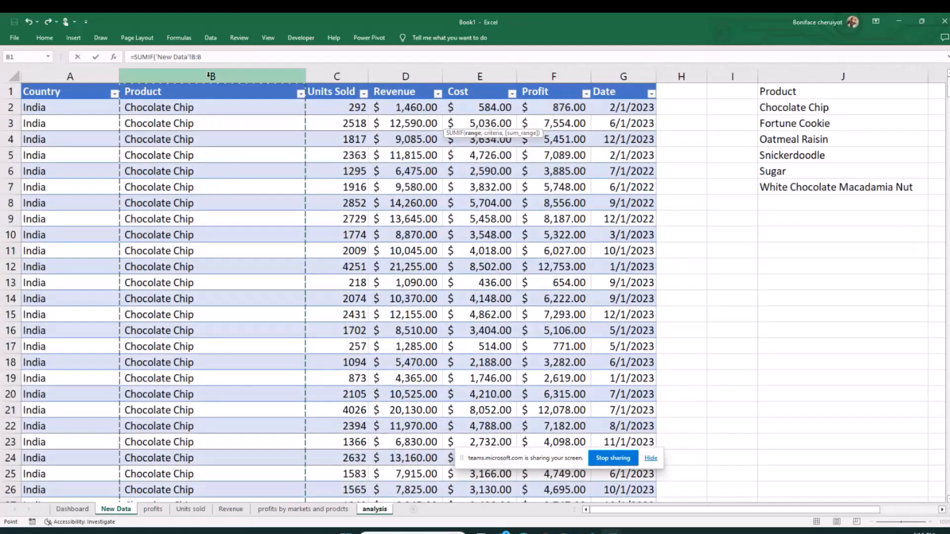
pyautogui.write(',')
pyautogui.click(374, 510)
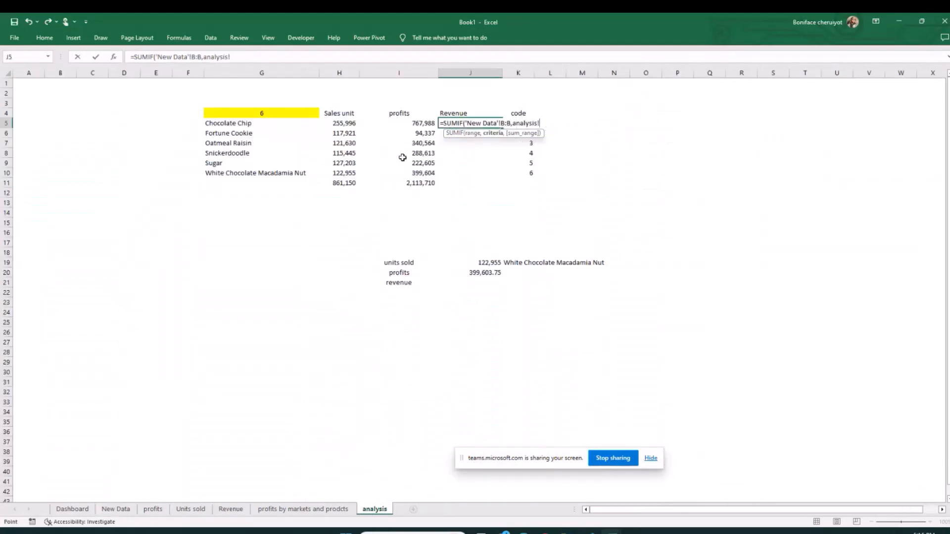
pyautogui.click(242, 124)
pyautogui.write(',')
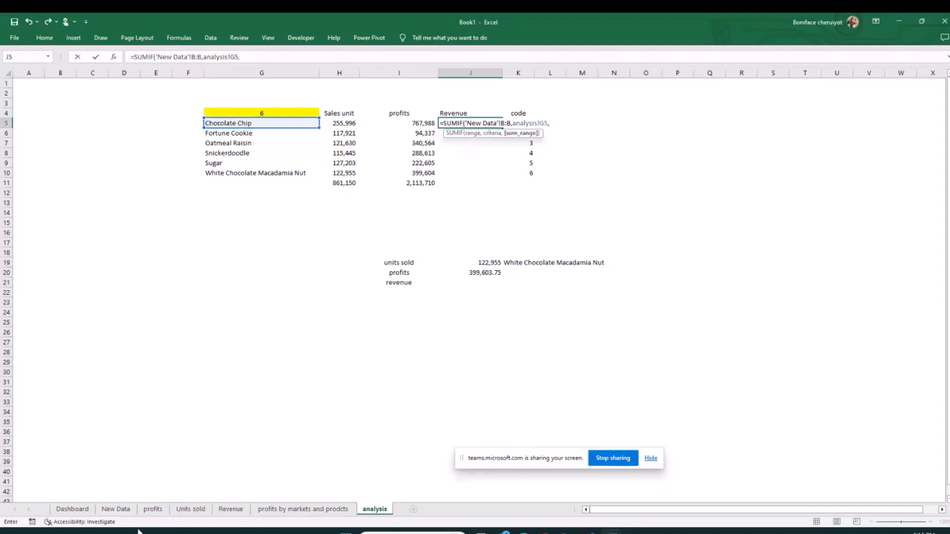
pyautogui.click(126, 514)
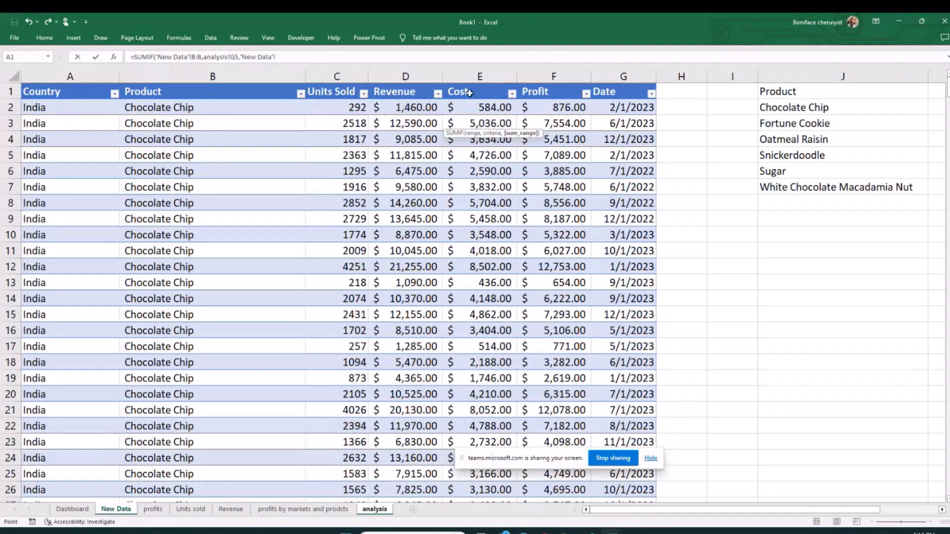
pyautogui.click(409, 75)
pyautogui.press('Tab')
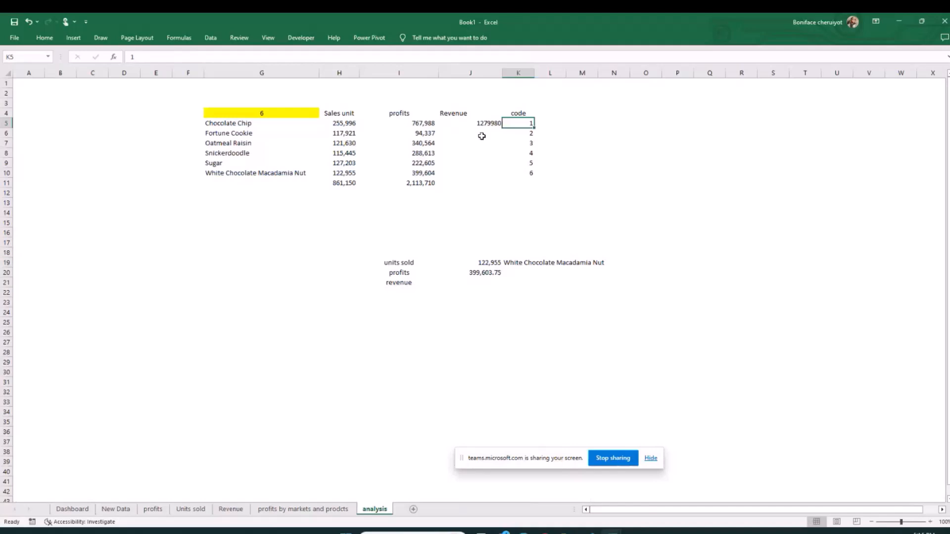
# Step: Make the J5 formula's New Data references absolute ($B:$B and $D:$D) and fill it down to J10
pyautogui.press('Left')
pyautogui.click(201, 56)
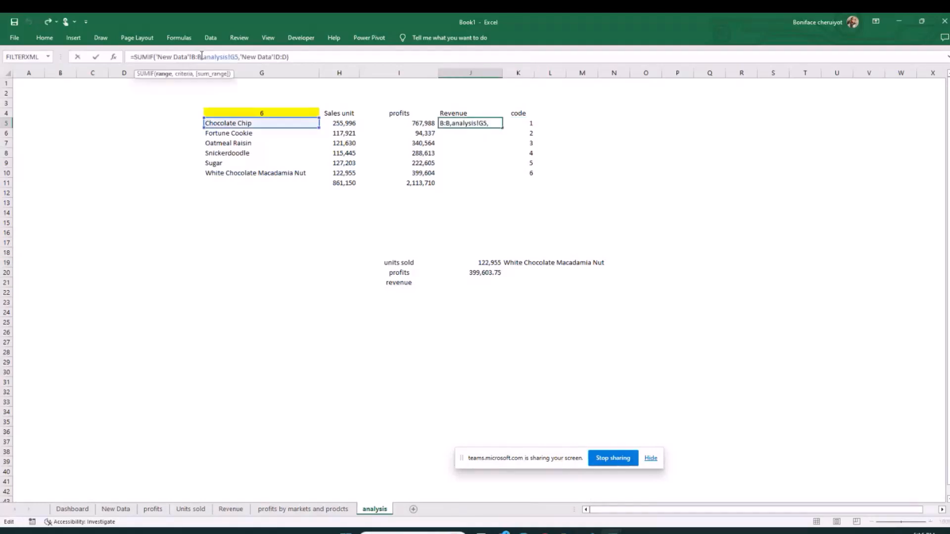
pyautogui.press('F4')
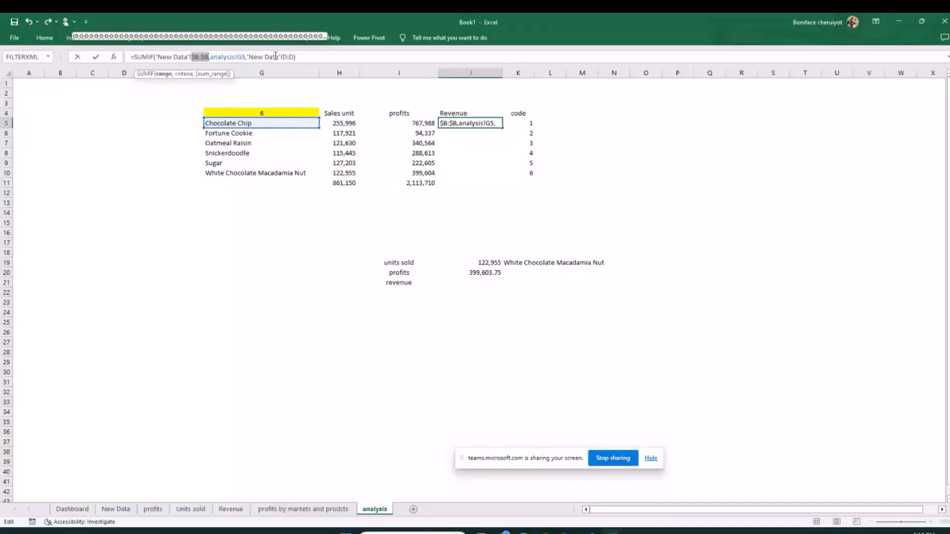
pyautogui.press('Tab')
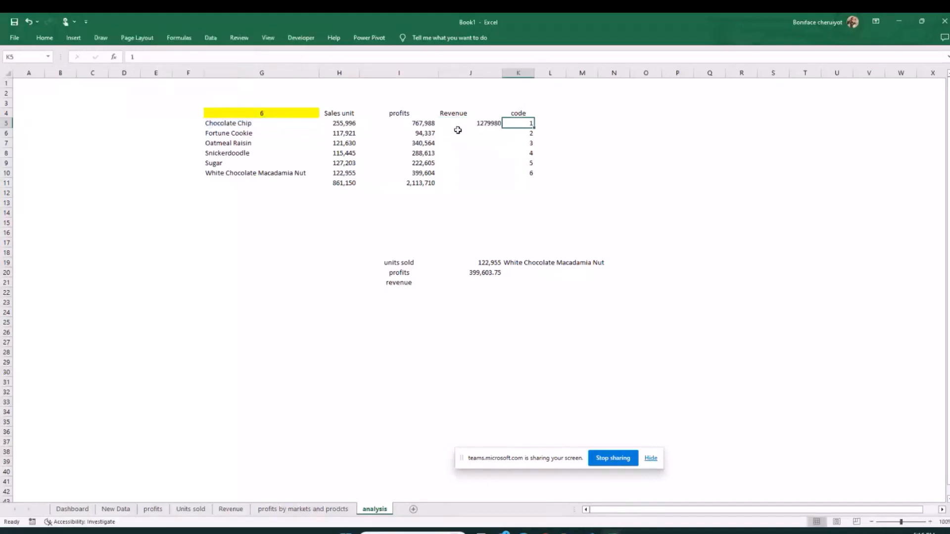
pyautogui.click(465, 123)
pyautogui.doubleClick(502, 128)
# Step: Total the revenue in J11 with =SUM(J5:J10) and format it with thousands separators and two decimals
pyautogui.click(476, 183)
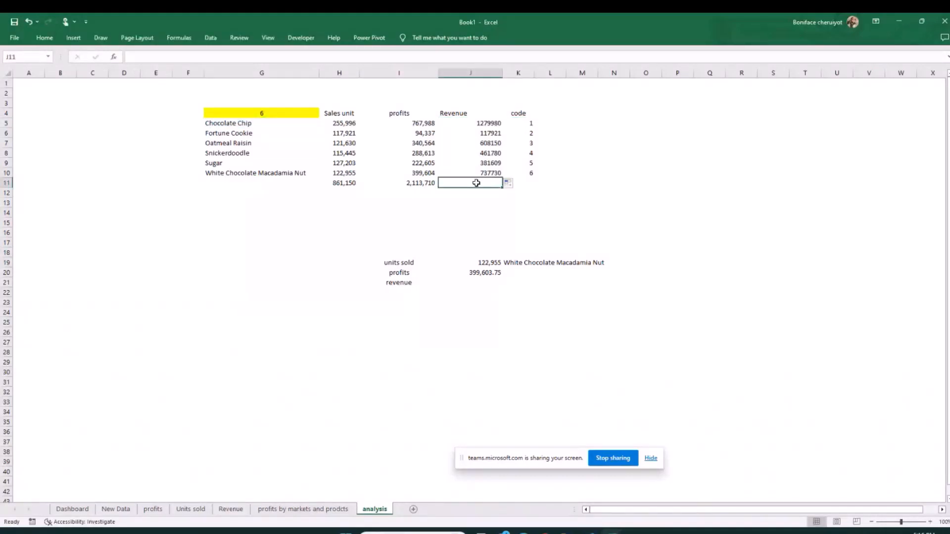
pyautogui.hotkey('alt', '=')
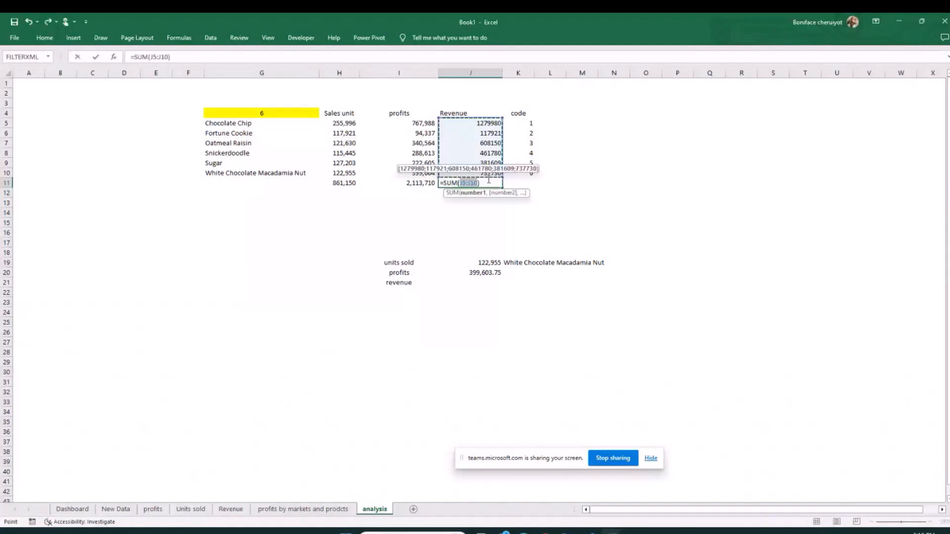
pyautogui.hotkey('alt', '=')
pyautogui.hotkey('ctrl', 'shift', '1')
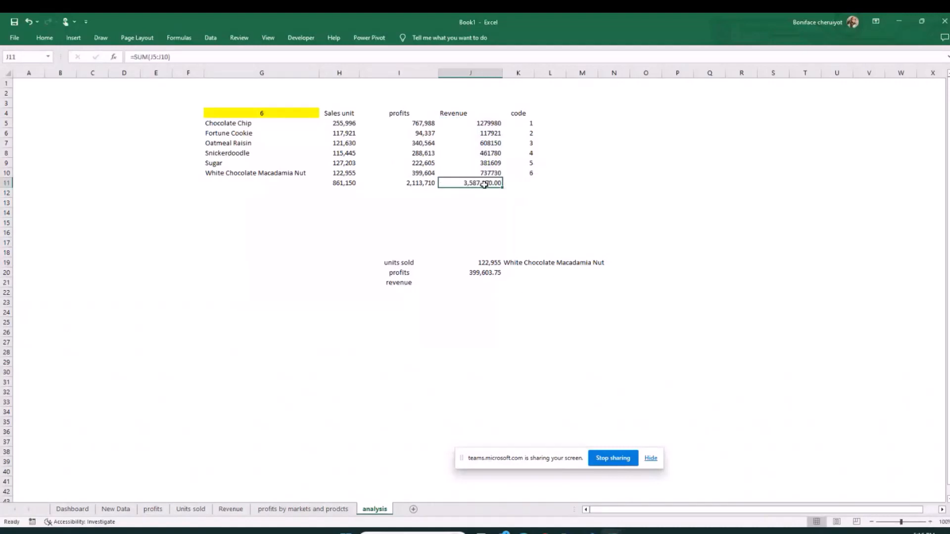
pyautogui.doubleClick(455, 204)
pyautogui.write('+J11-')
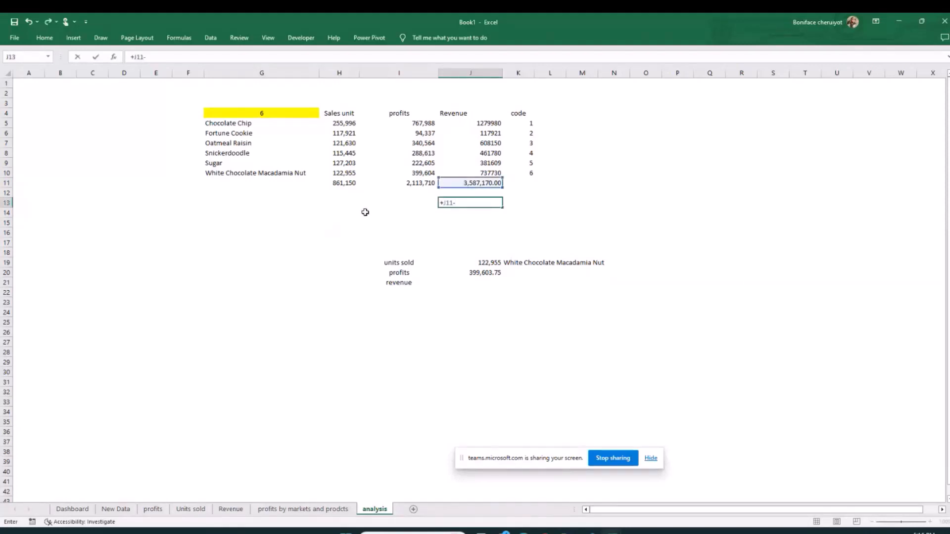
pyautogui.press('BackSpace')
pyautogui.press('BackSpace')
pyautogui.press('BackSpace')
pyautogui.press('BackSpace')
pyautogui.press('BackSpace')
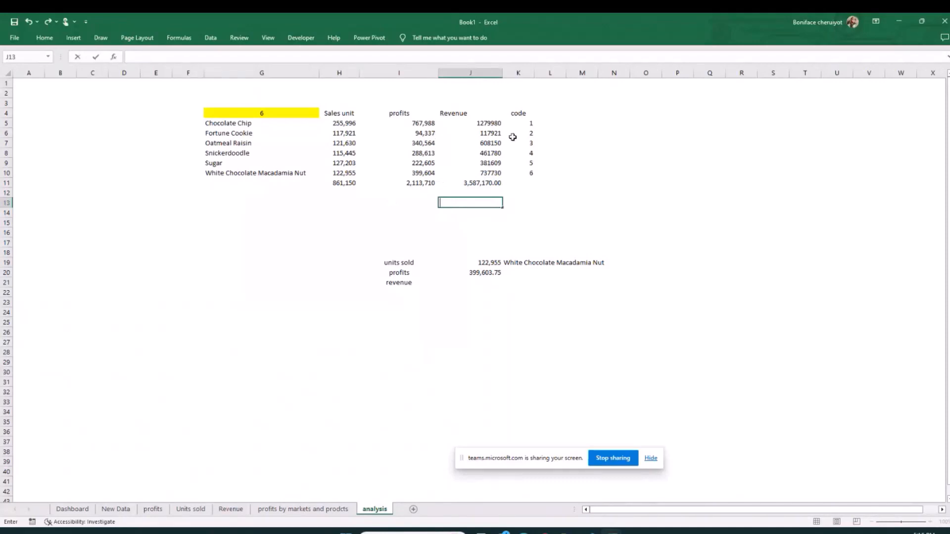
pyautogui.press('Tab')
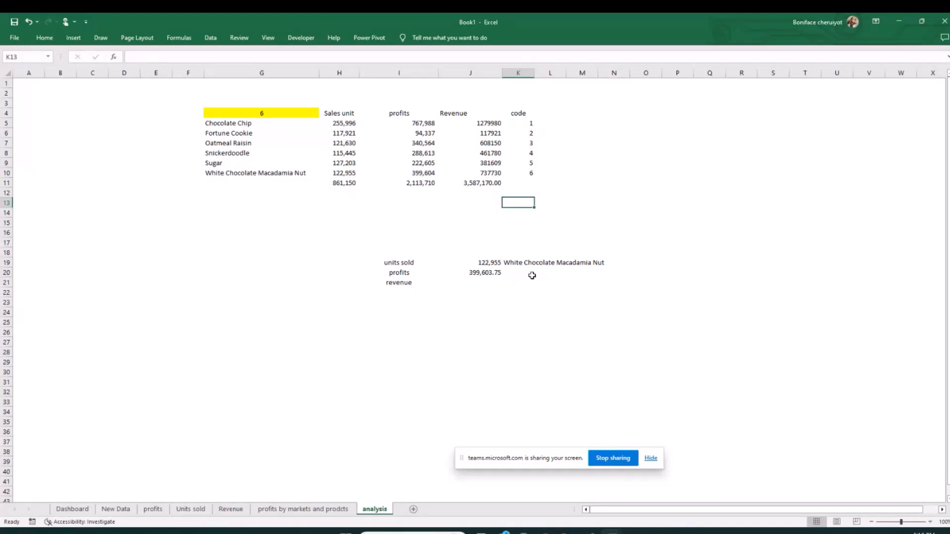
# Step: Enter =INDEX(J5:J10,MATCH(G4,K5:K10,0)) in J21 for revenue and format it with thousands separators and two decimals
pyautogui.click(462, 284)
pyautogui.write('=ind')
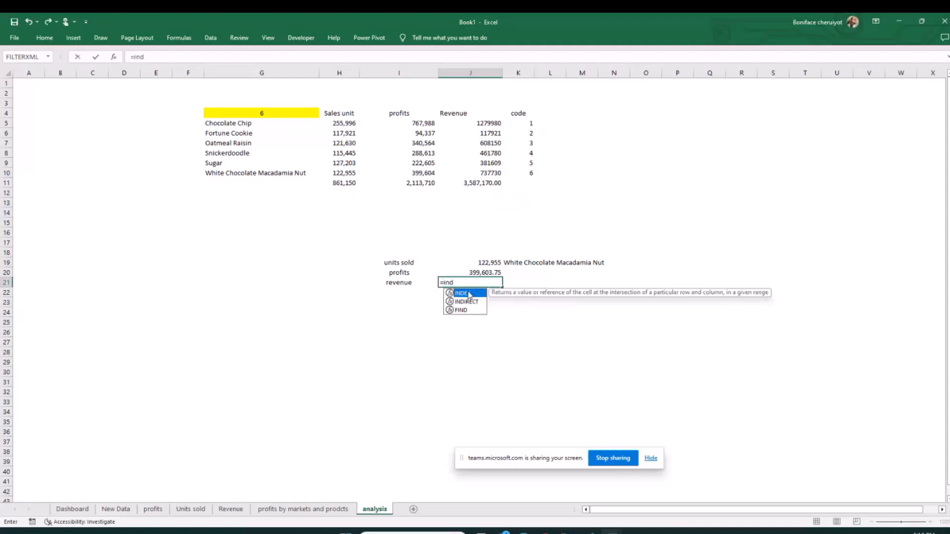
pyautogui.doubleClick(469, 294)
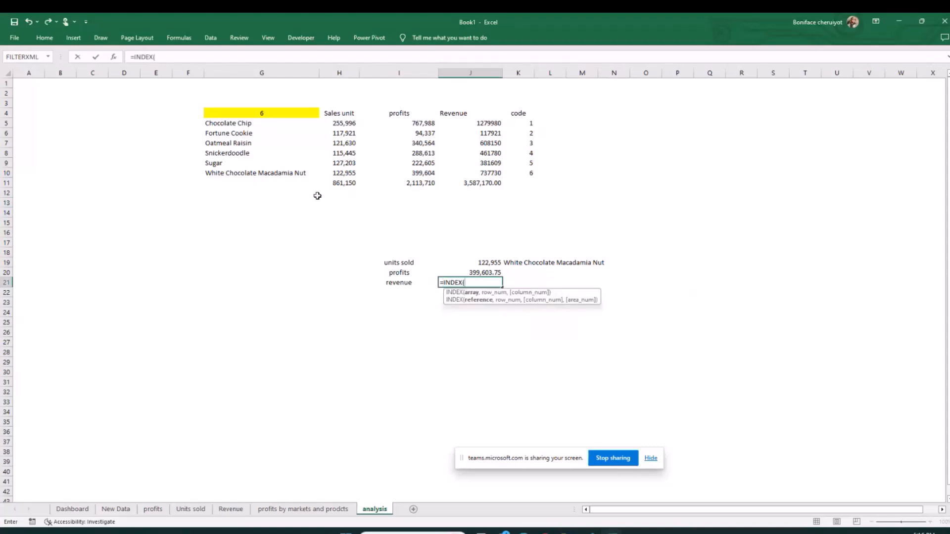
pyautogui.click(477, 122)
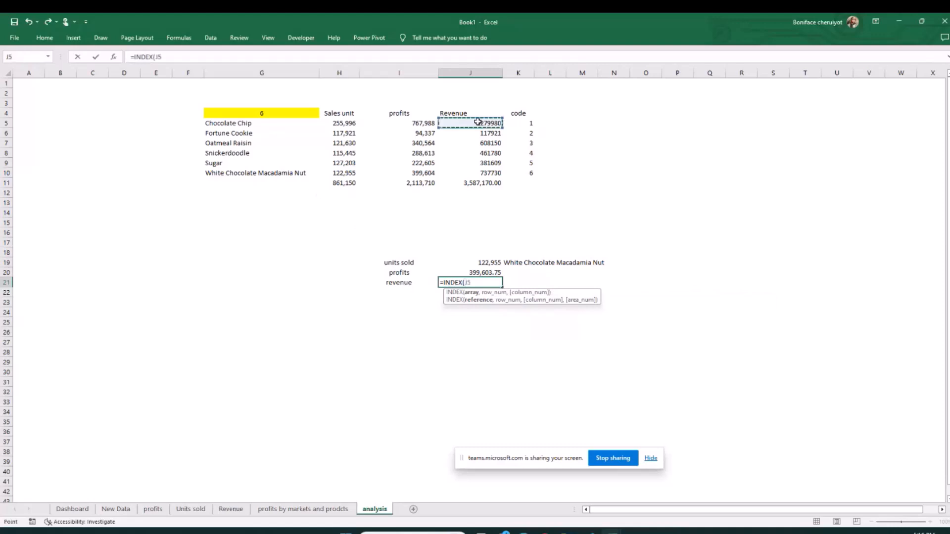
pyautogui.moveTo(478, 122); pyautogui.dragTo(485, 170)
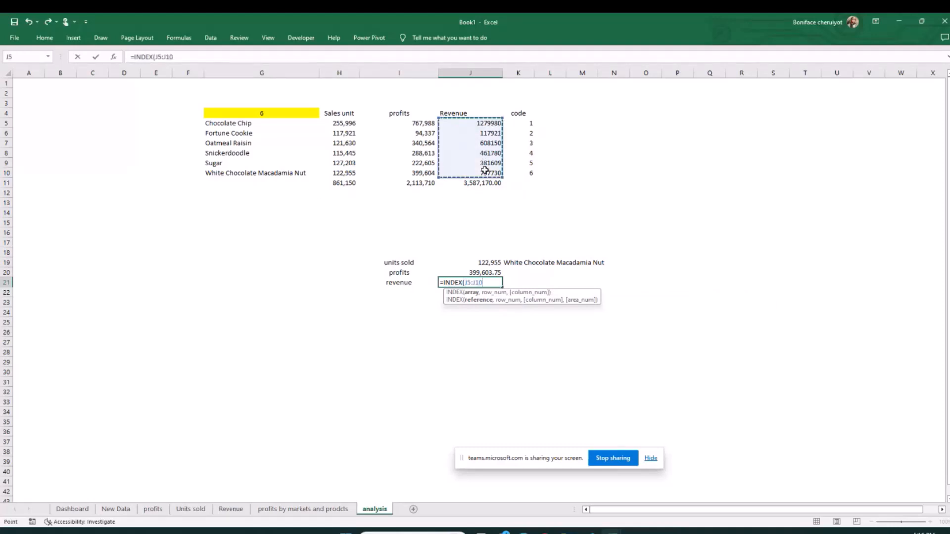
pyautogui.write(',match')
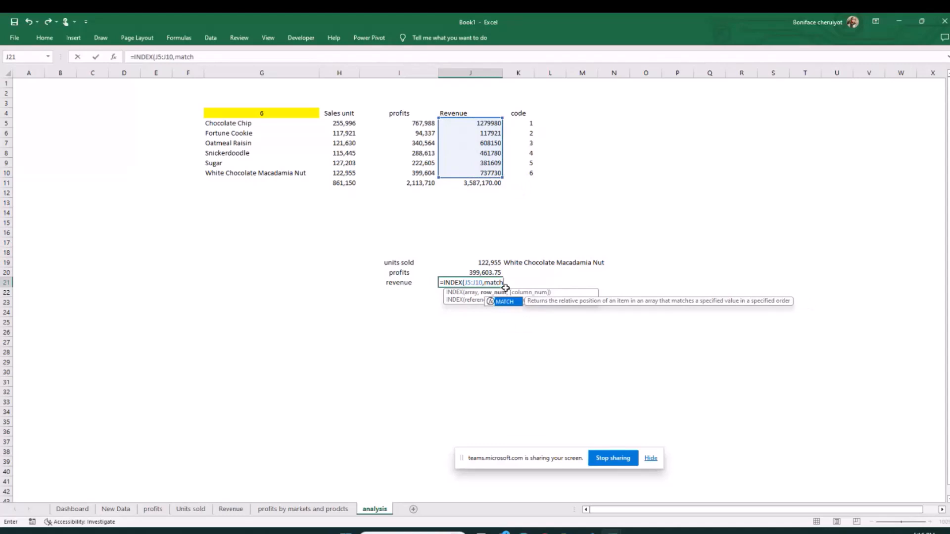
pyautogui.doubleClick(509, 300)
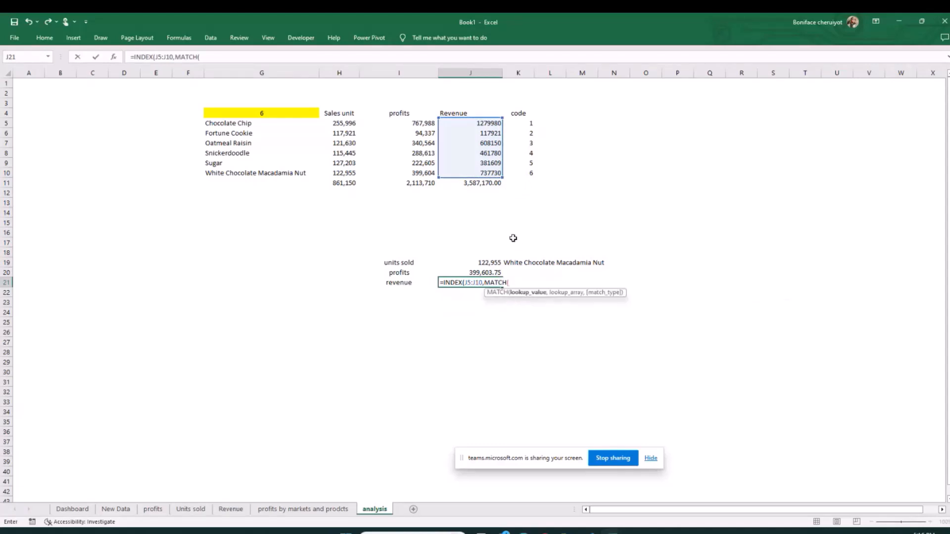
pyautogui.click(265, 114)
pyautogui.write(',')
pyautogui.moveTo(515, 123); pyautogui.dragTo(517, 174)
pyautogui.write(',')
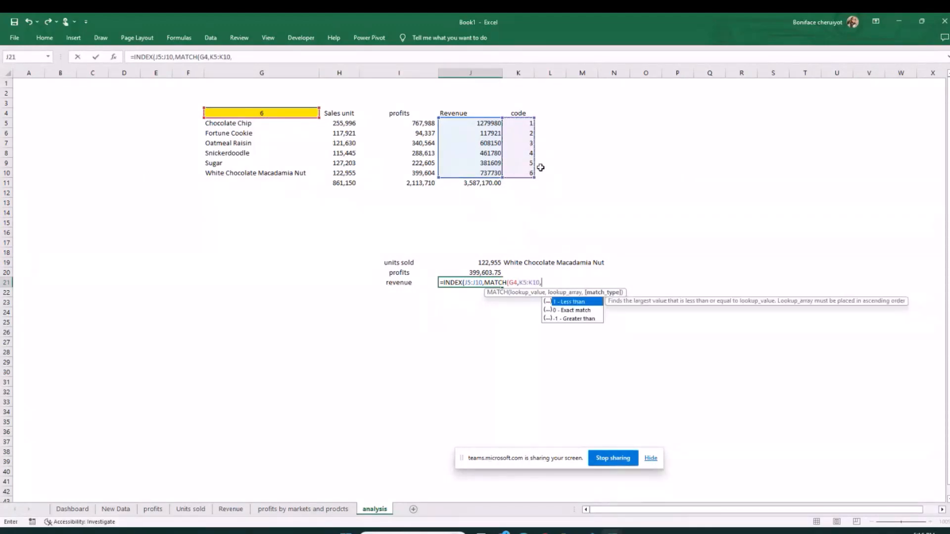
pyautogui.doubleClick(578, 309)
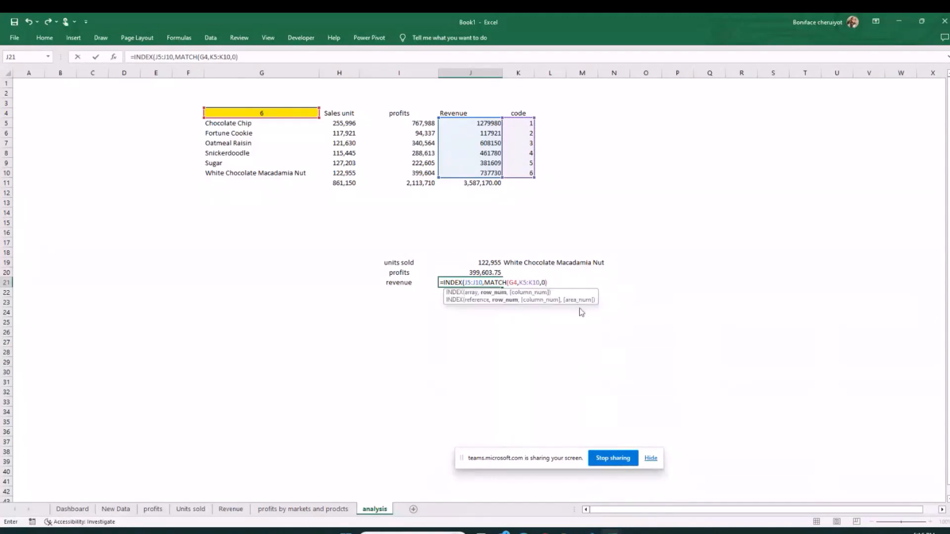
pyautogui.press('Return')
pyautogui.press('Return')
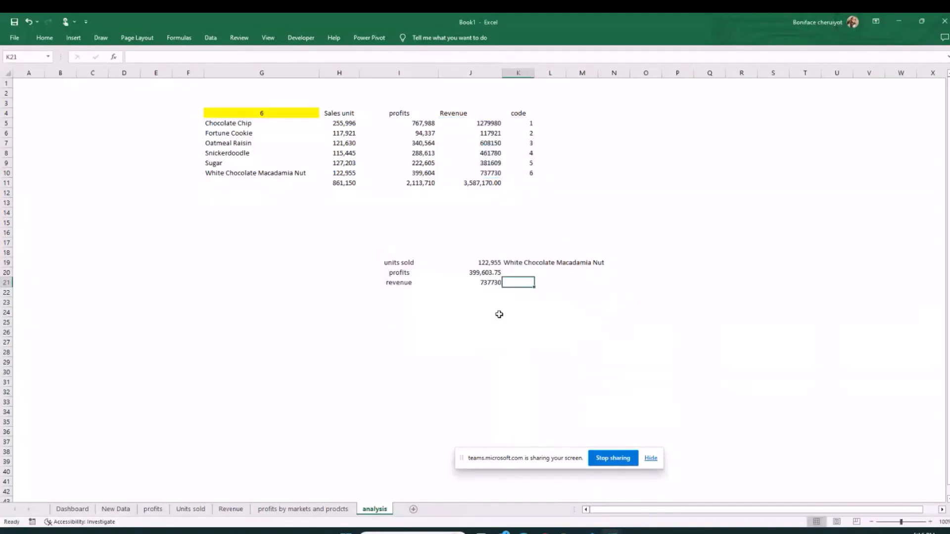
pyautogui.click(478, 284)
pyautogui.hotkey('ctrl', 'shift', '1')
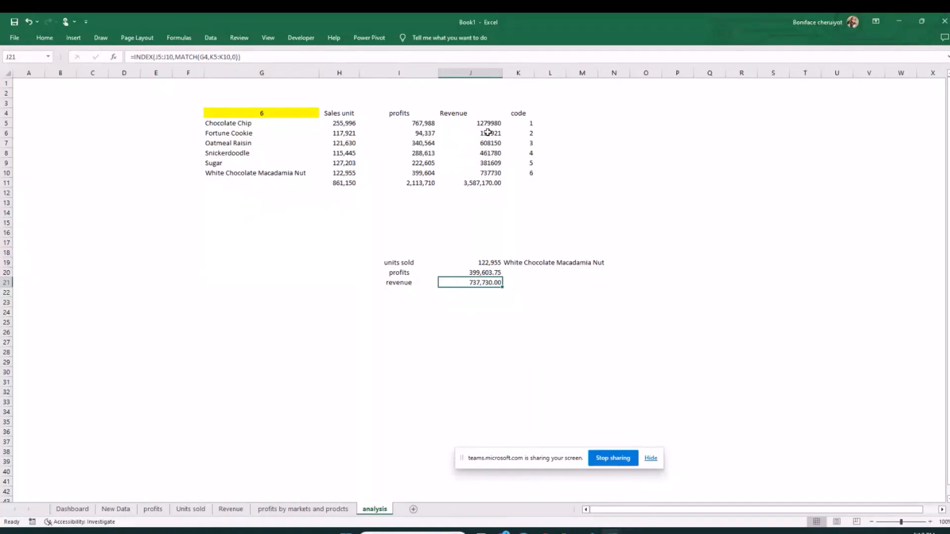
# Step: Format the product revenues in J5:J10 as Currency with the $ symbol and two decimal places
pyautogui.moveTo(488, 124); pyautogui.dragTo(496, 164)
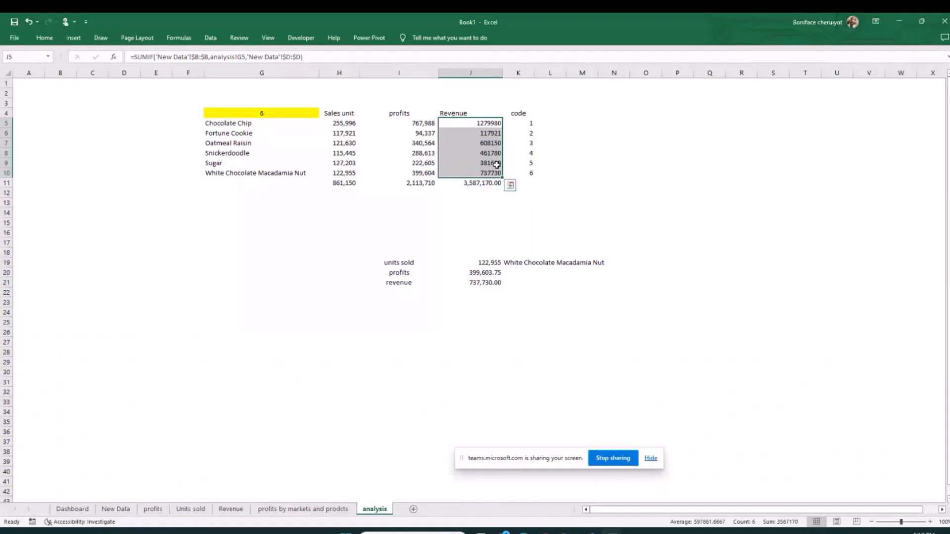
pyautogui.hotkey('ctrl', 'shift', '1')
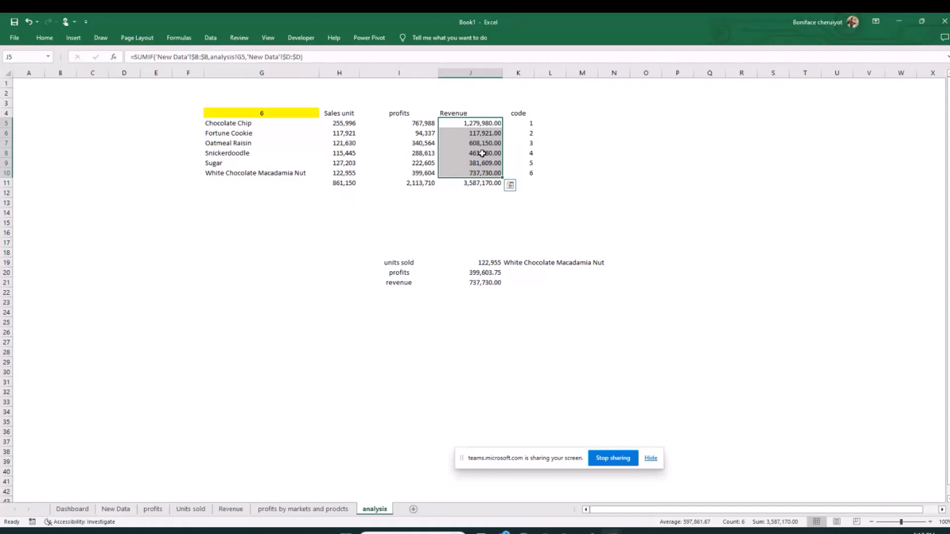
pyautogui.hotkey('ctrl', '1')
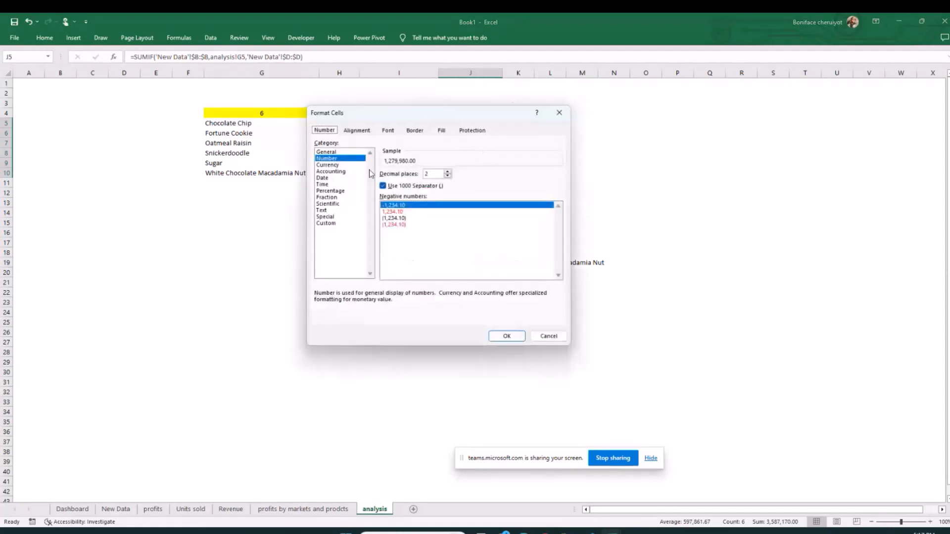
pyautogui.click(351, 166)
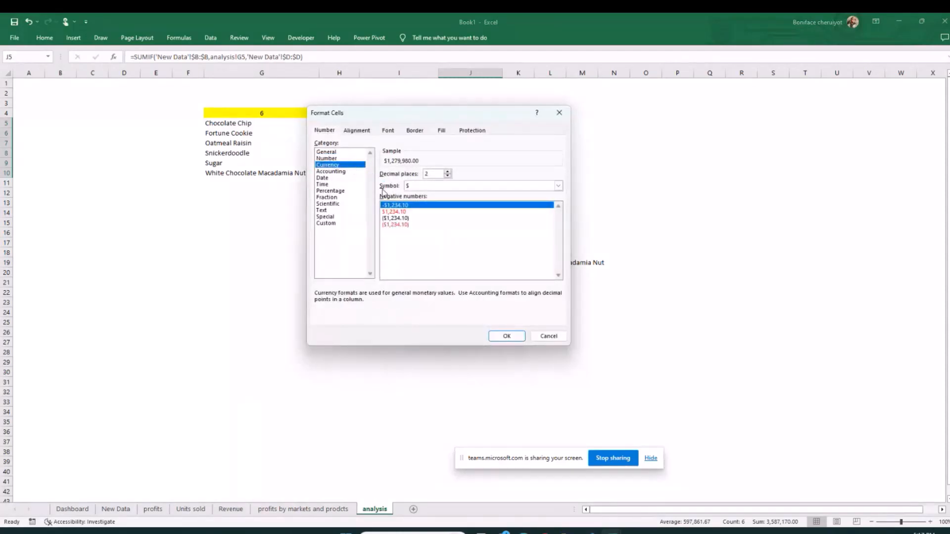
pyautogui.click(506, 336)
pyautogui.click(504, 336)
# Step: Format the looked-up profits and revenue in J20:J21 as Currency with the $ symbol and two decimal places
pyautogui.moveTo(482, 273); pyautogui.dragTo(482, 282)
pyautogui.hotkey('ctrl', '1')
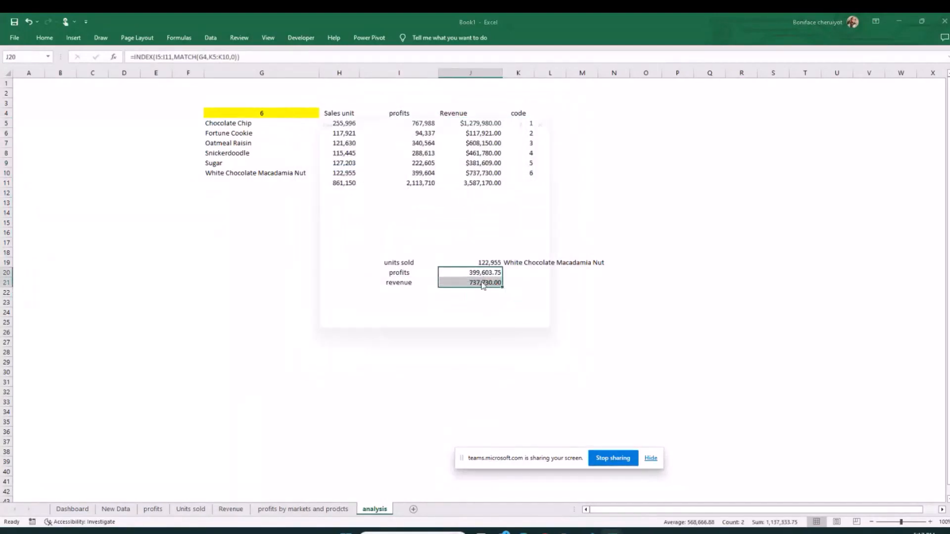
pyautogui.click(346, 165)
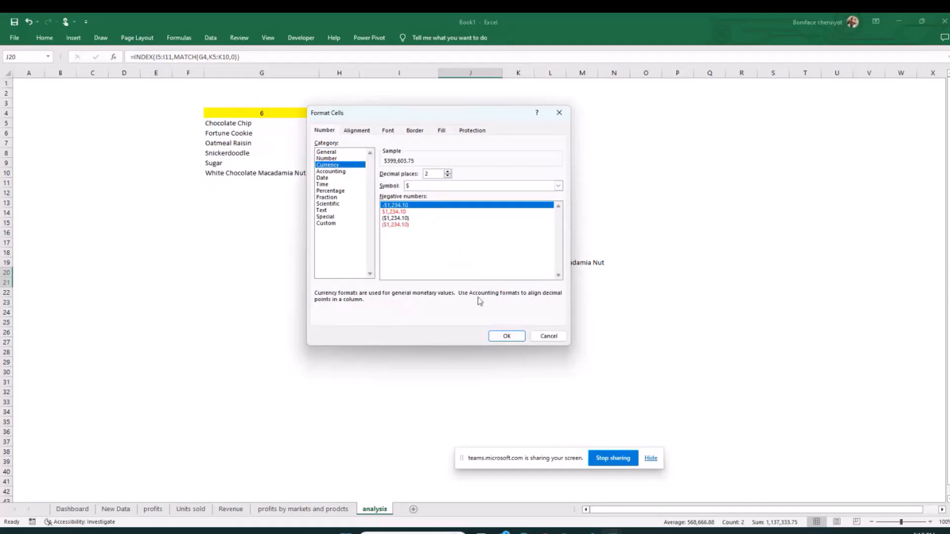
pyautogui.click(505, 336)
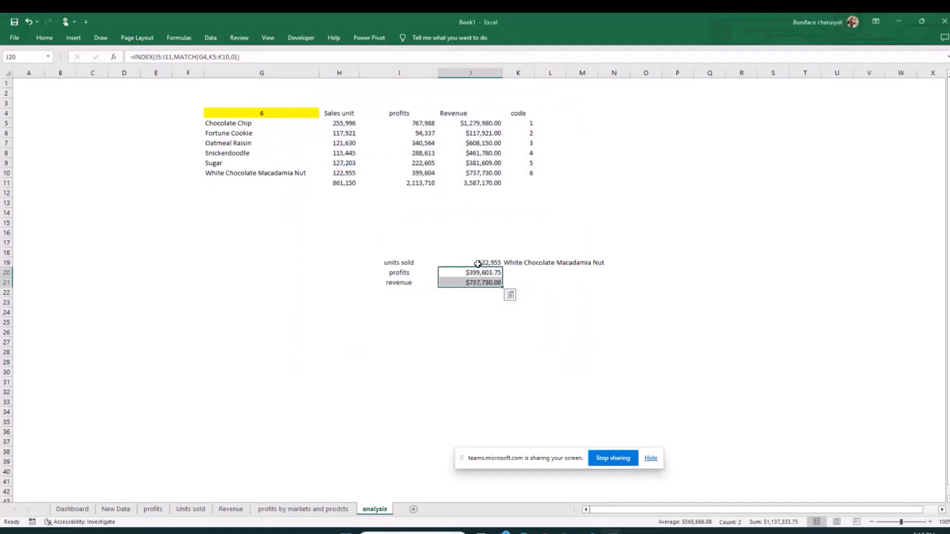
pyautogui.click(477, 263)
pyautogui.click(467, 321)
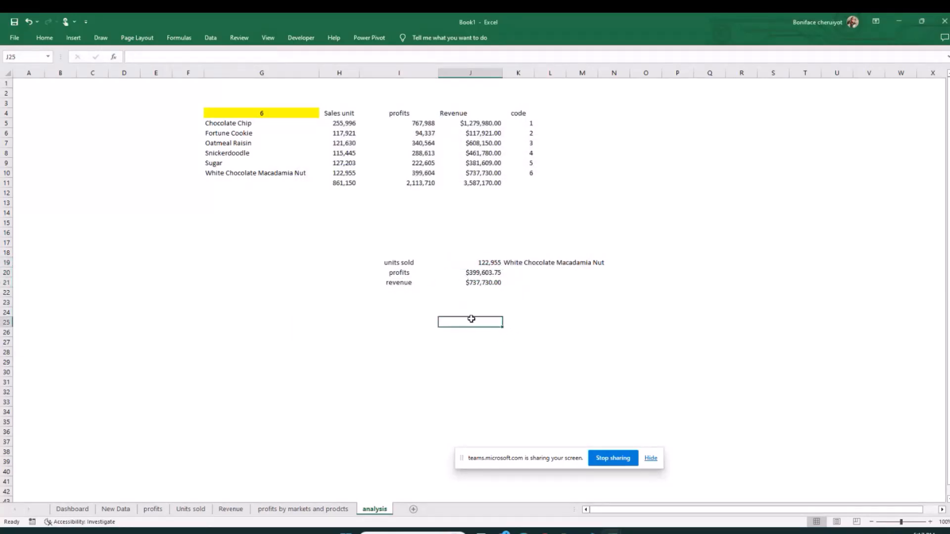
# Step: Format the product profits in I5:I10 as Currency with the $ symbol and zero decimal places
pyautogui.moveTo(421, 124); pyautogui.dragTo(424, 175)
pyautogui.hotkey('ctrl', '1')
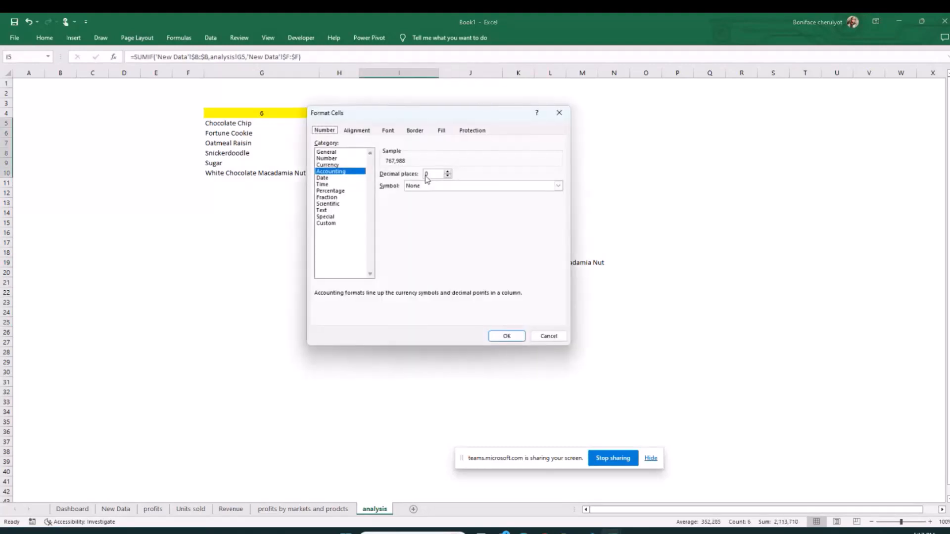
pyautogui.click(329, 164)
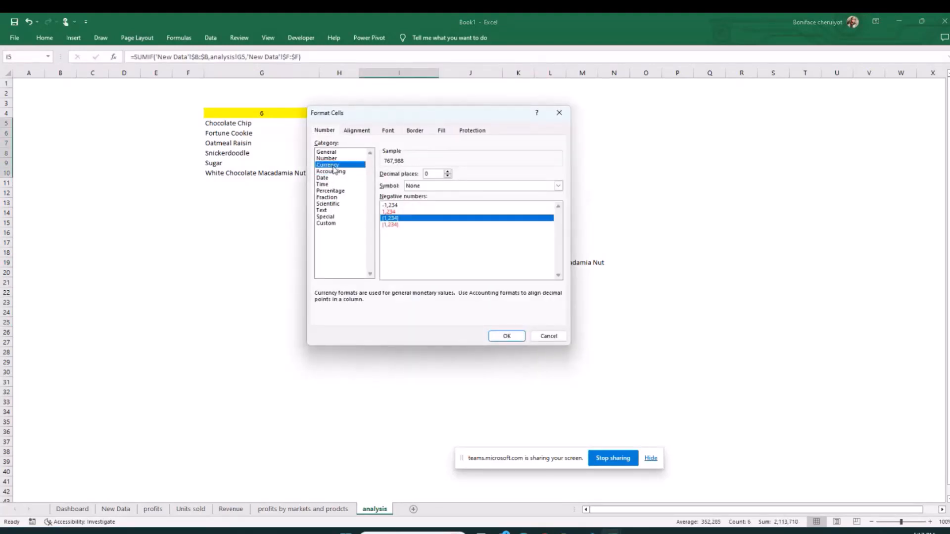
pyautogui.click(506, 336)
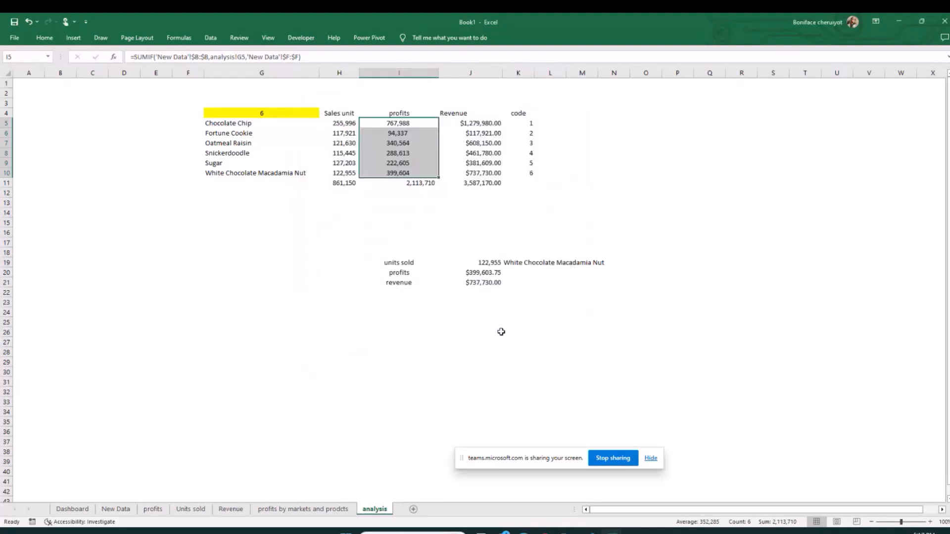
pyautogui.hotkey('ctrl', '1')
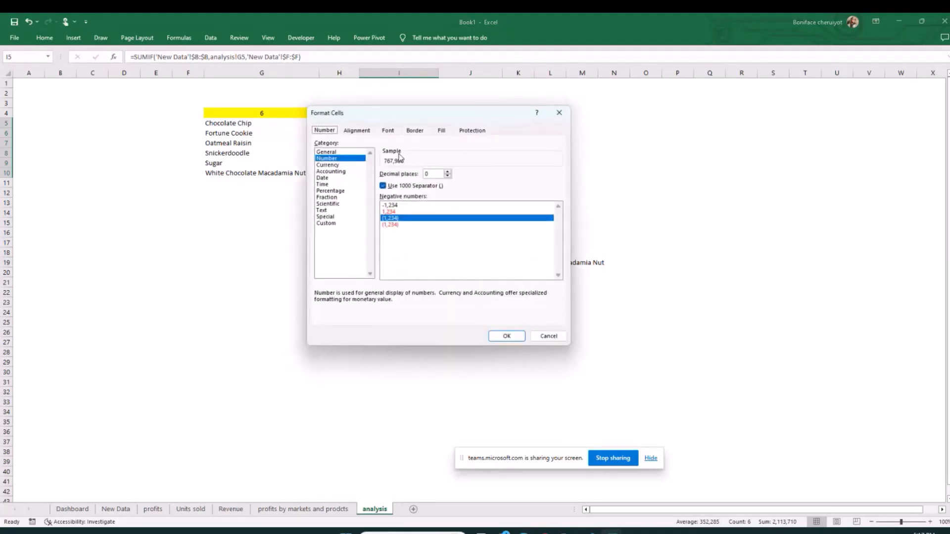
pyautogui.click(335, 166)
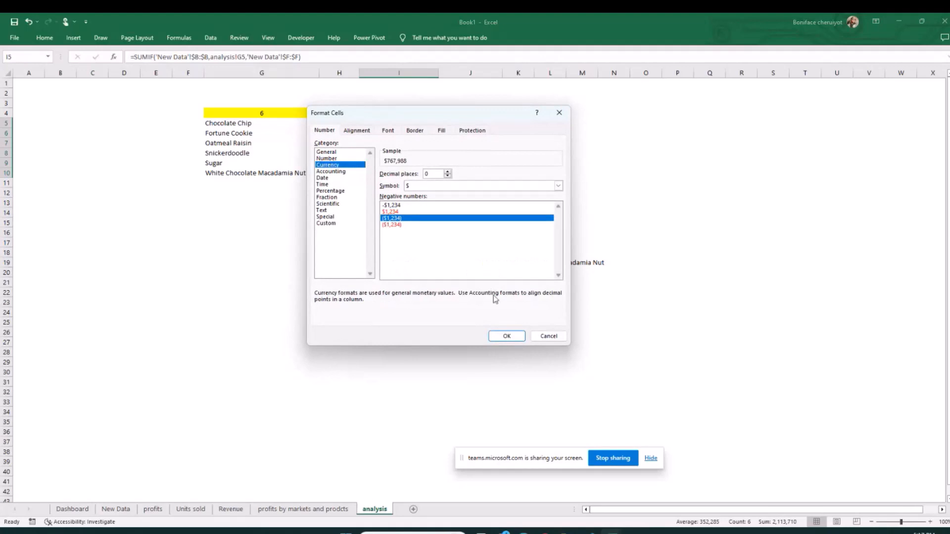
pyautogui.click(506, 336)
pyautogui.click(515, 342)
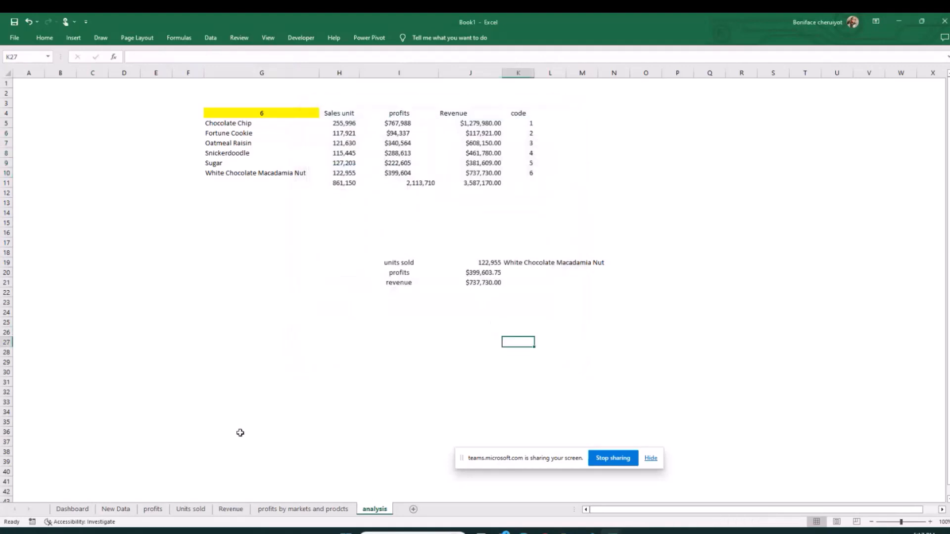
# Step: On the Dashboard sheet, link the empty text box under Cummulative Profits Todate to =analysis!J20
pyautogui.click(72, 509)
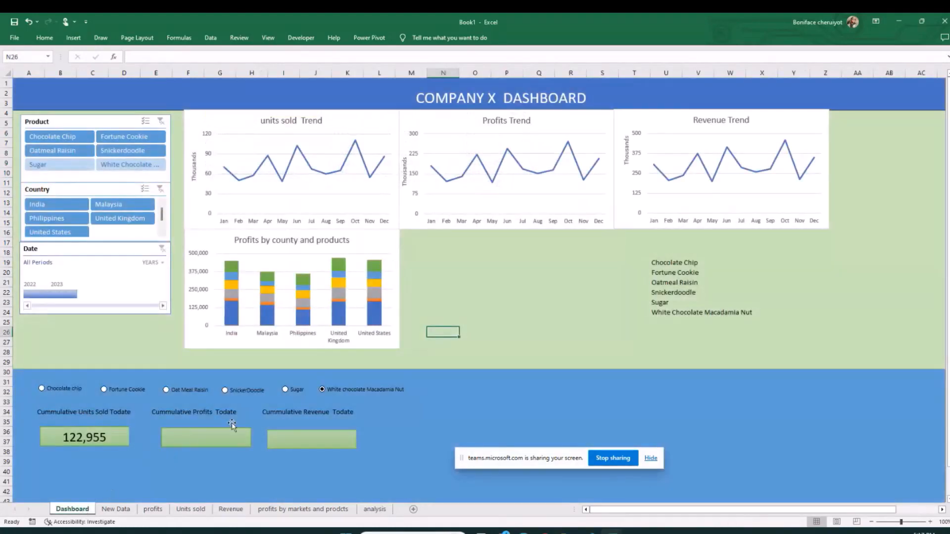
pyautogui.click(212, 439)
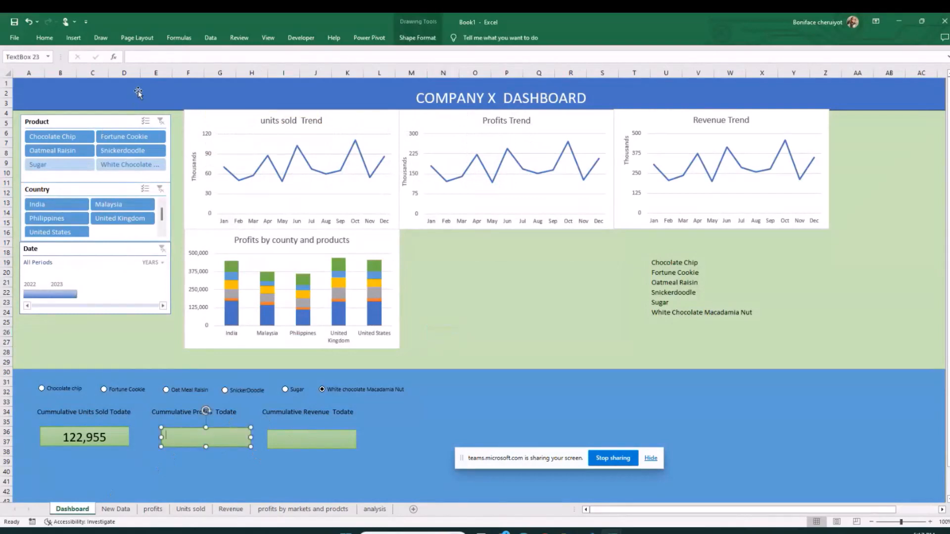
pyautogui.click(157, 59)
pyautogui.write('=')
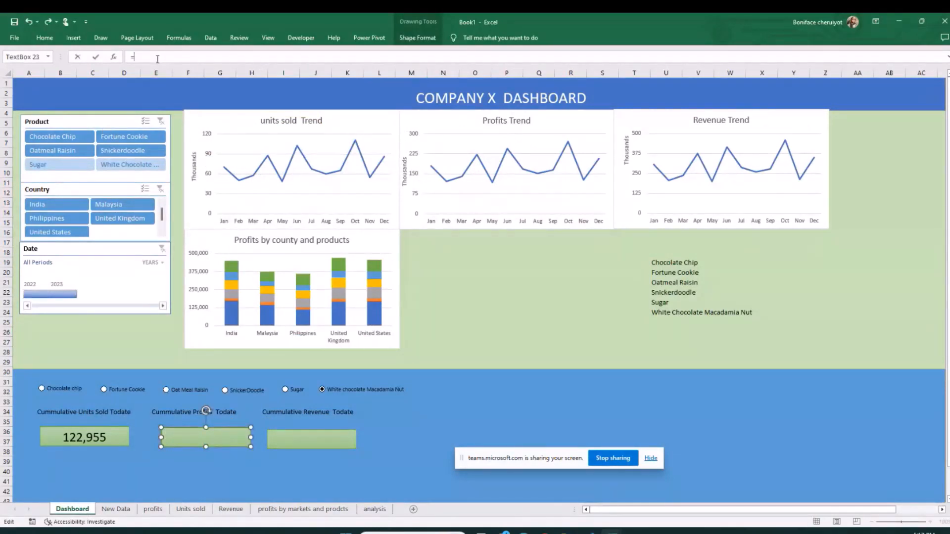
pyautogui.press('BackSpace')
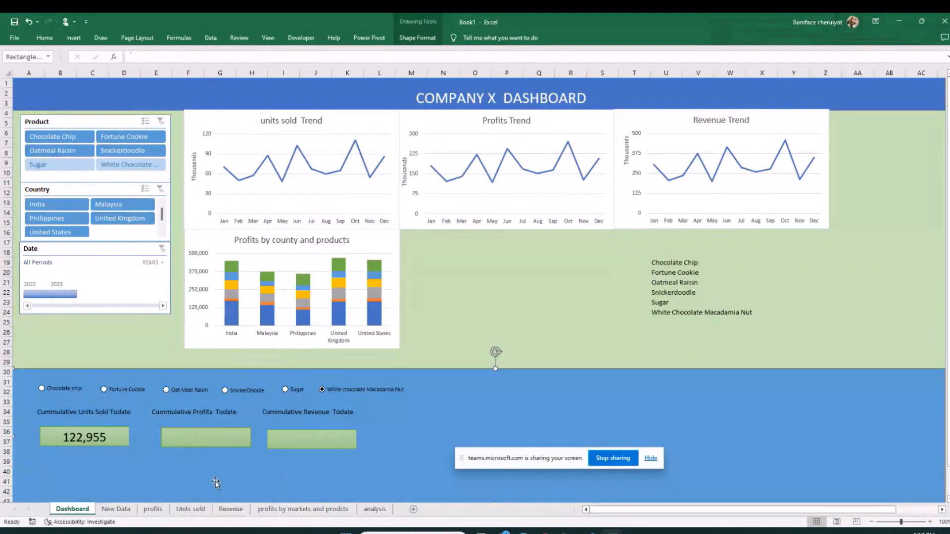
pyautogui.click(206, 439)
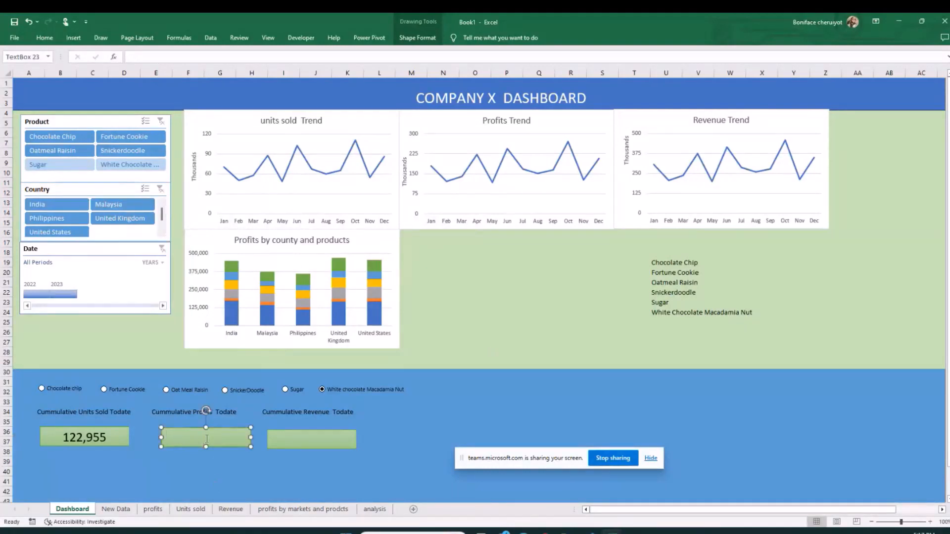
pyautogui.click(149, 56)
pyautogui.write('=')
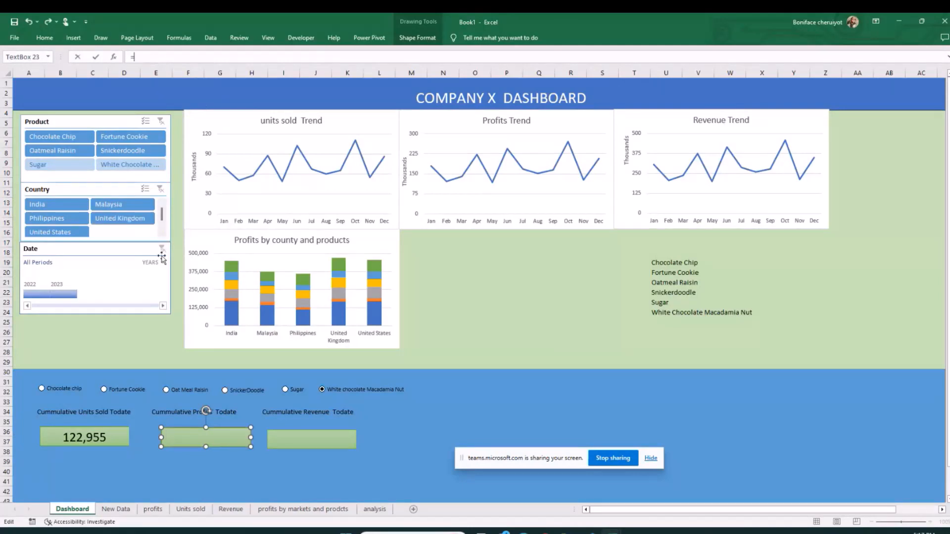
pyautogui.click(372, 510)
pyautogui.click(479, 275)
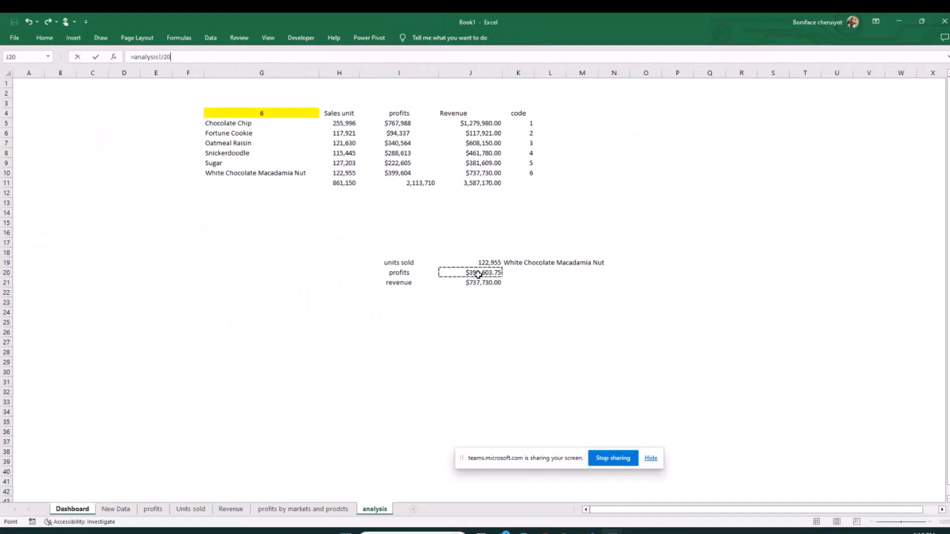
pyautogui.press('Return')
# Step: Link the text box under Cummulative Revenue Todate to =analysis!J21 and nudge it into line with the profits box
pyautogui.click(303, 446)
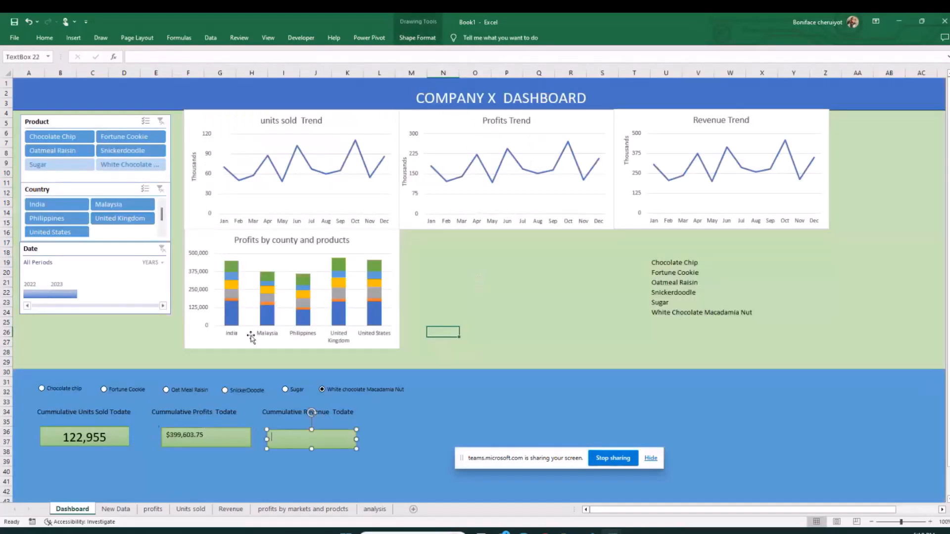
pyautogui.click(171, 58)
pyautogui.write('=')
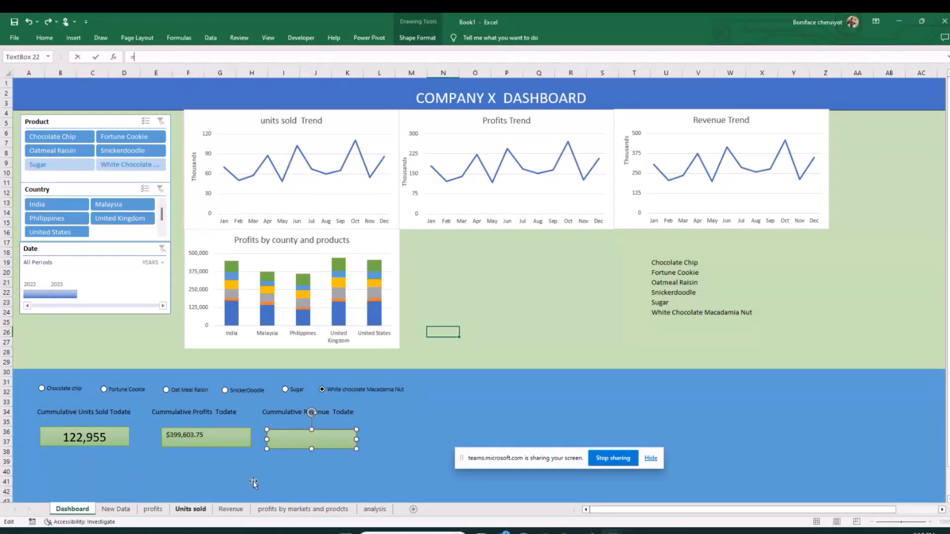
pyautogui.click(374, 509)
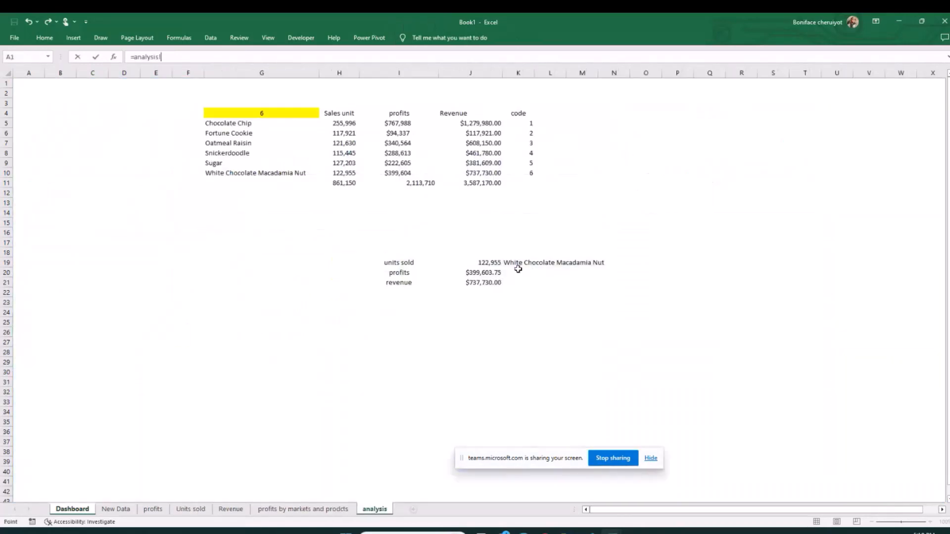
pyautogui.click(482, 283)
pyautogui.press('Return')
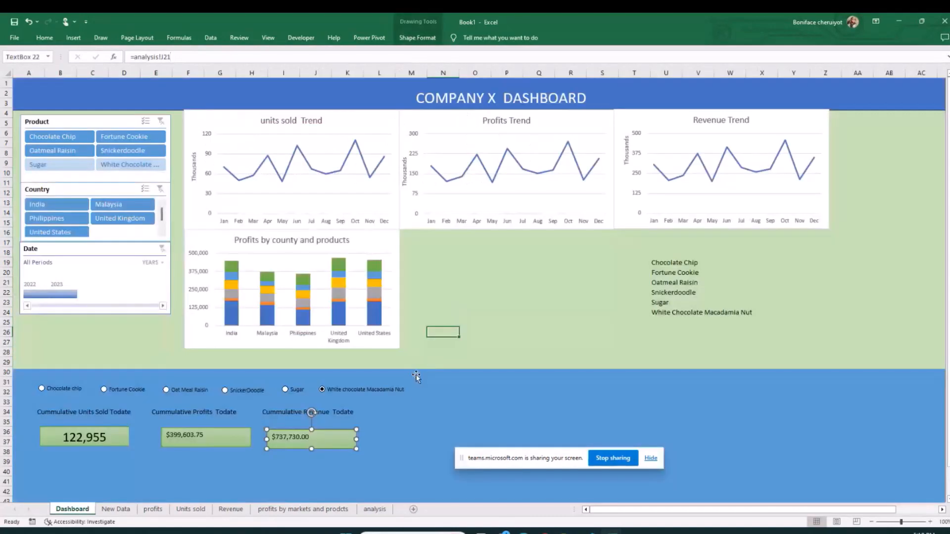
pyautogui.click(396, 404)
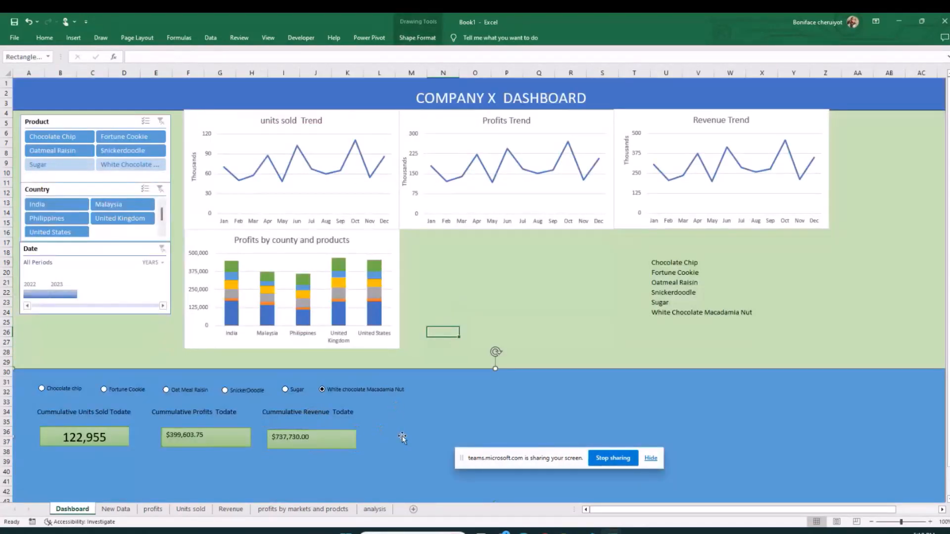
pyautogui.moveTo(294, 447); pyautogui.dragTo(297, 442)
pyautogui.click(397, 437)
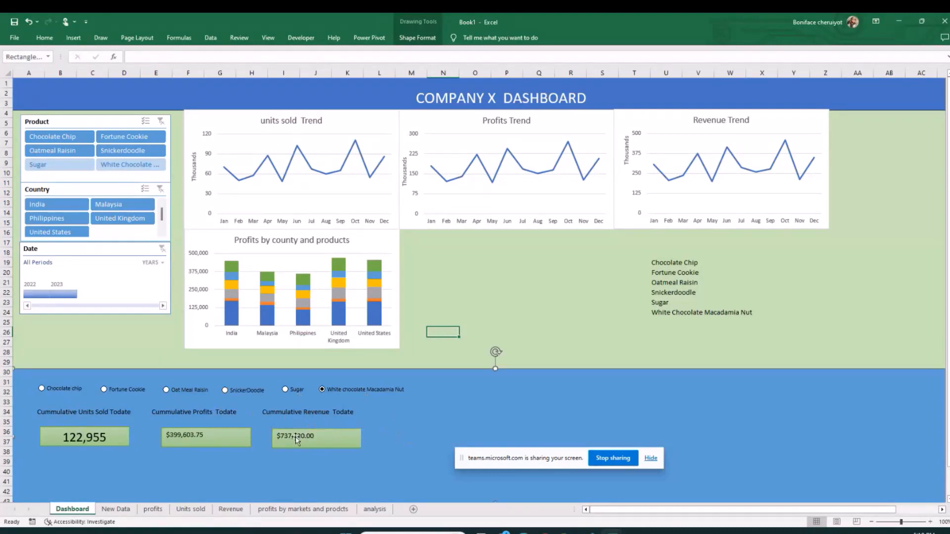
# Step: Set the font size of both the profits and revenue value boxes to 20
pyautogui.click(208, 441)
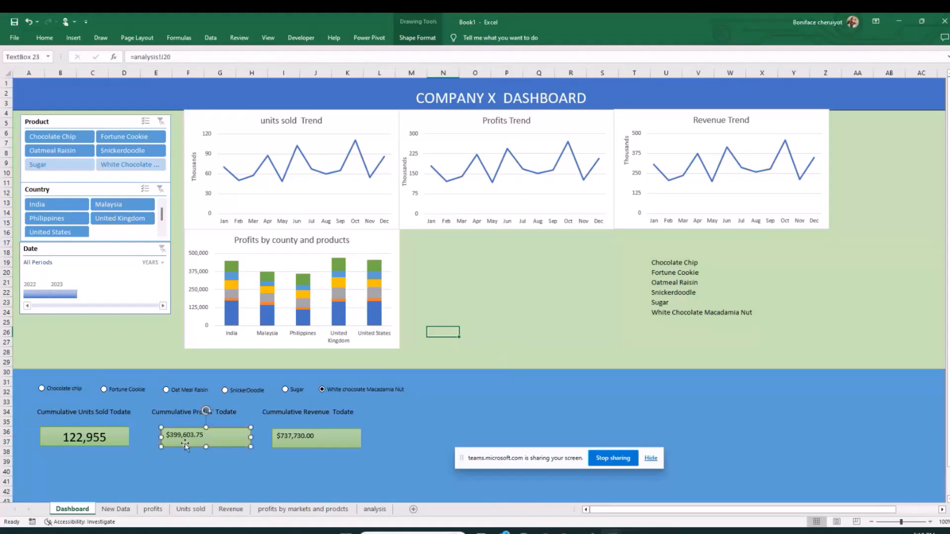
pyautogui.keyDown('shift'); pyautogui.click(280, 443); pyautogui.keyUp('shift')
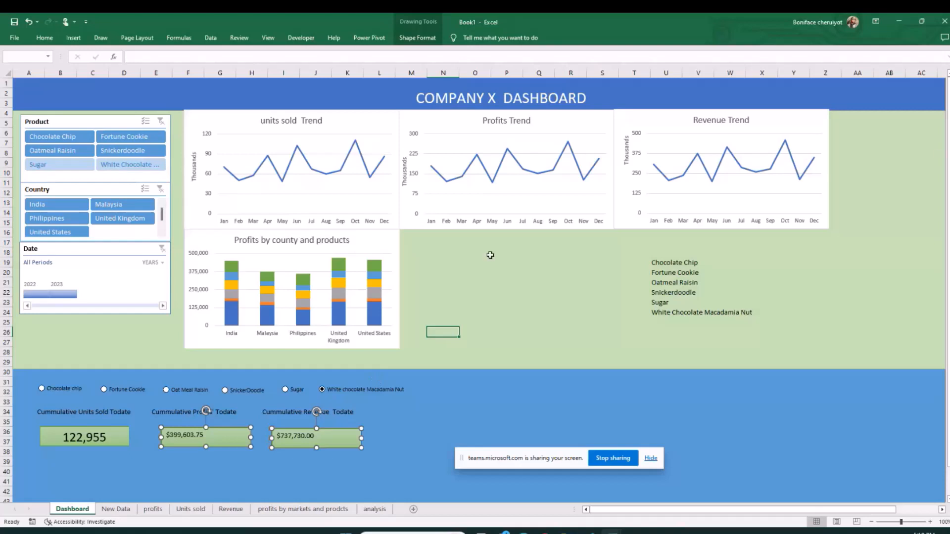
pyautogui.click(44, 38)
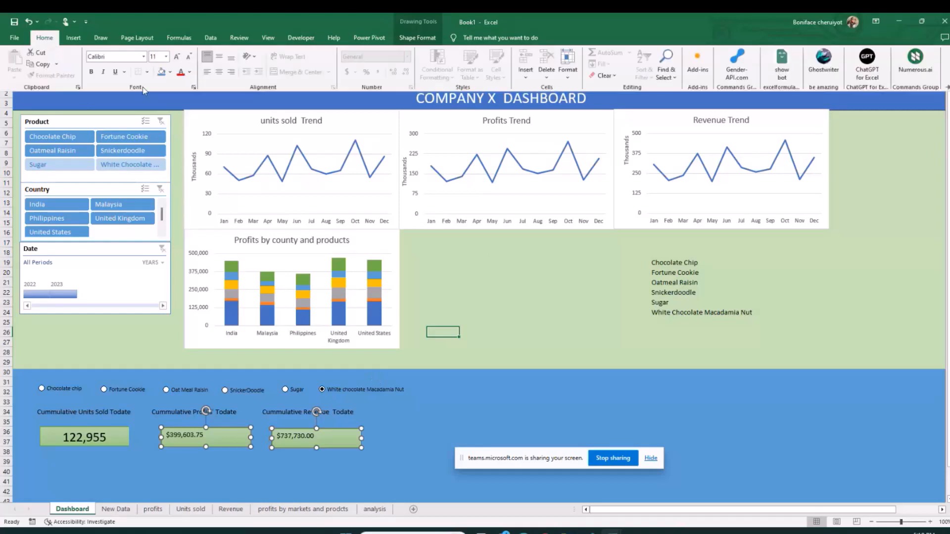
pyautogui.click(167, 56)
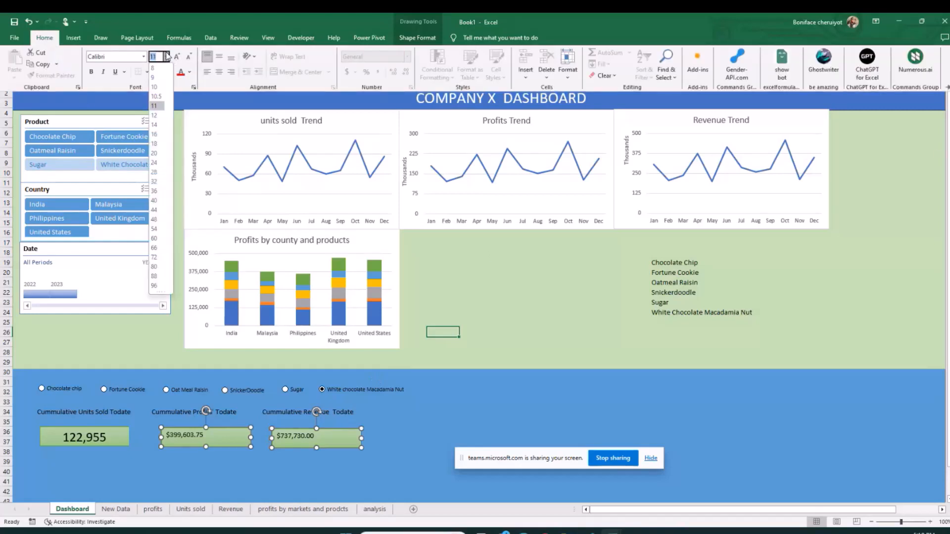
pyautogui.click(154, 153)
pyautogui.click(452, 333)
pyautogui.click(475, 324)
pyautogui.click(124, 429)
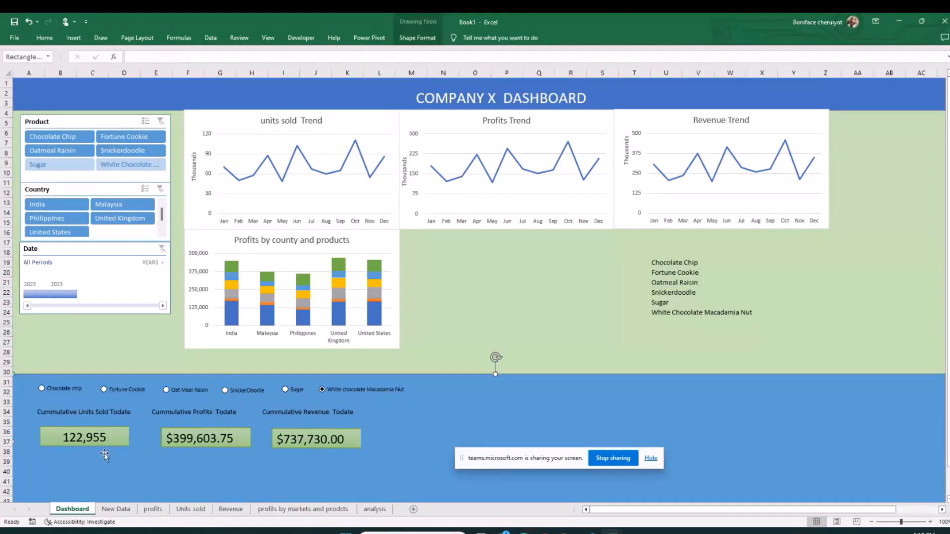
pyautogui.click(454, 343)
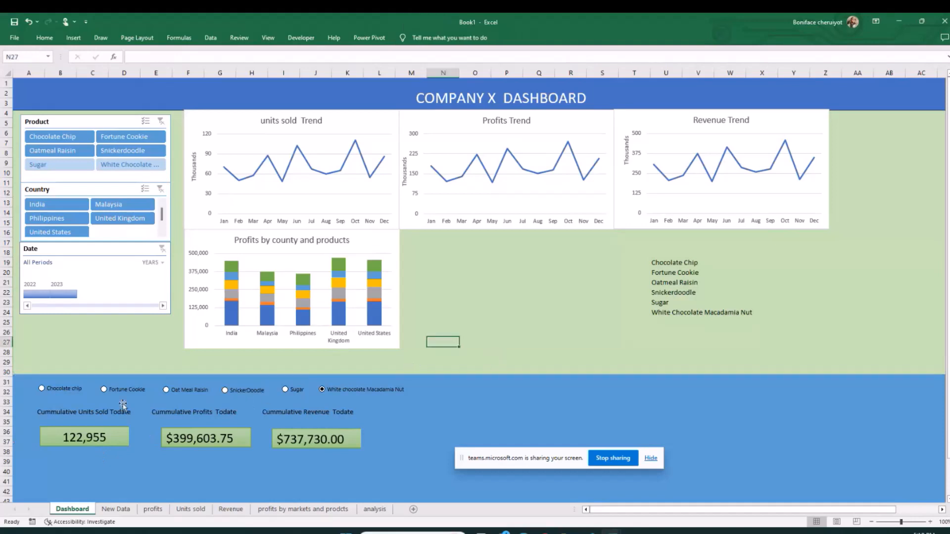
# Step: Select the Chocolate chip option and then Fortune Cookie to check that the three value boxes update
pyautogui.click(43, 390)
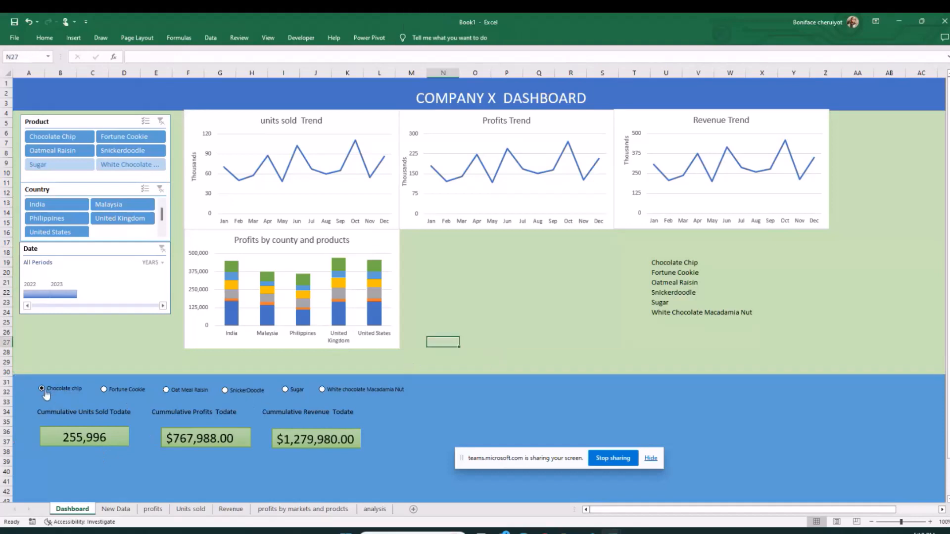
pyautogui.click(104, 390)
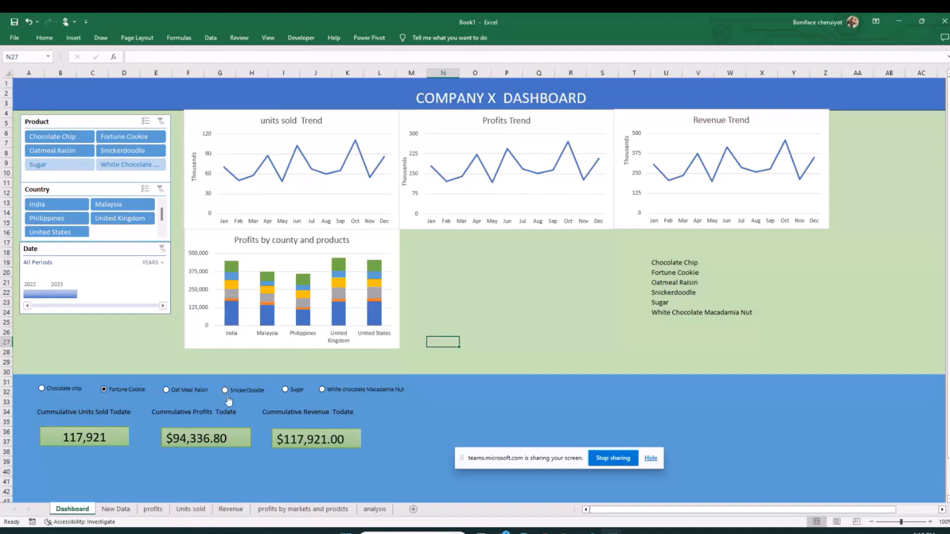
pyautogui.click(536, 342)
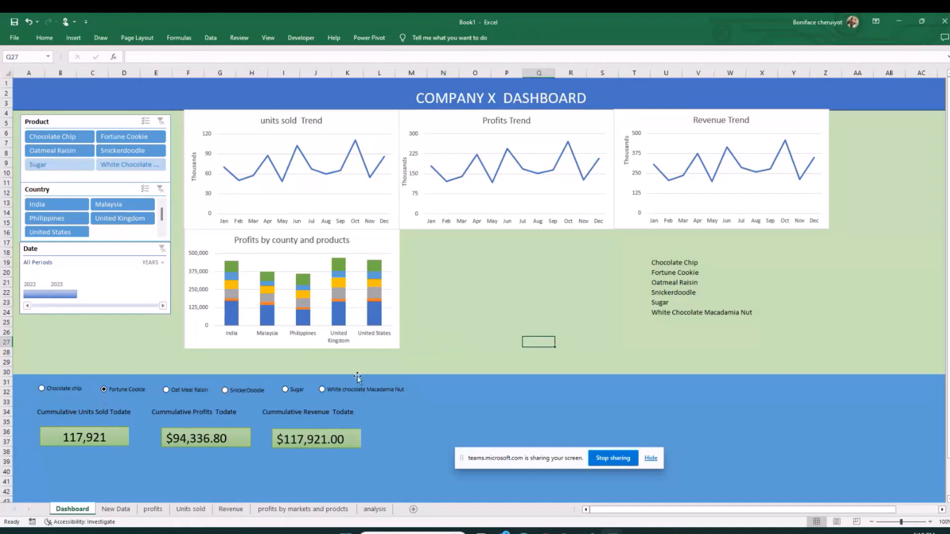
pyautogui.click(333, 370)
pyautogui.click(326, 370)
pyautogui.moveTo(284, 363); pyautogui.dragTo(567, 368)
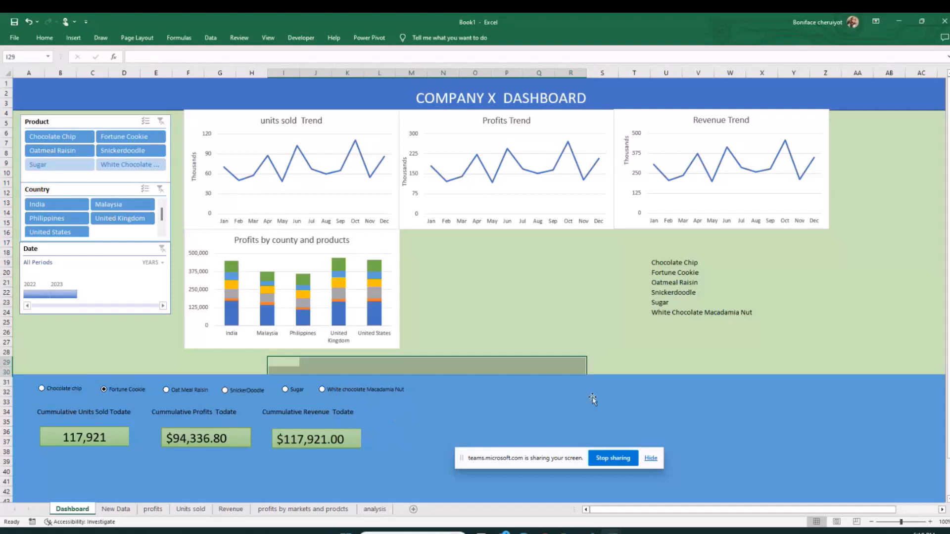
pyautogui.moveTo(593, 399); pyautogui.dragTo(629, 406)
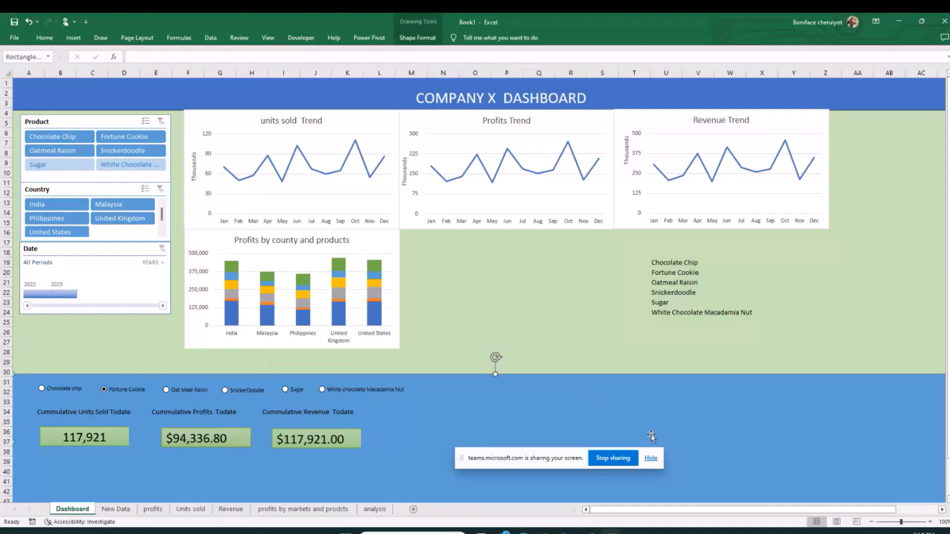
pyautogui.click(577, 348)
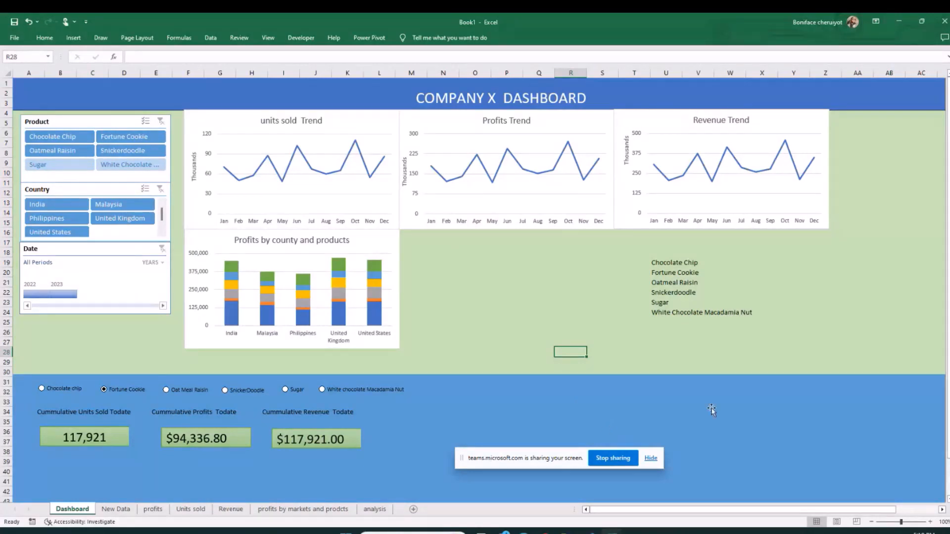
# Step: Duplicate the cumulative revenue value box twice and place the copies side by side in the empty part of the blue band
pyautogui.rightClick(319, 443)
pyautogui.click(389, 256)
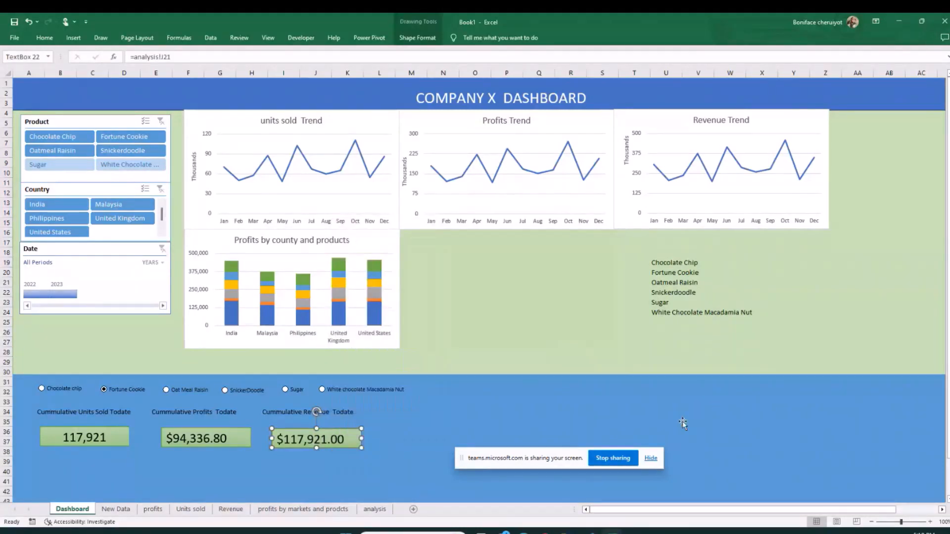
pyautogui.hotkey('ctrl', 'v')
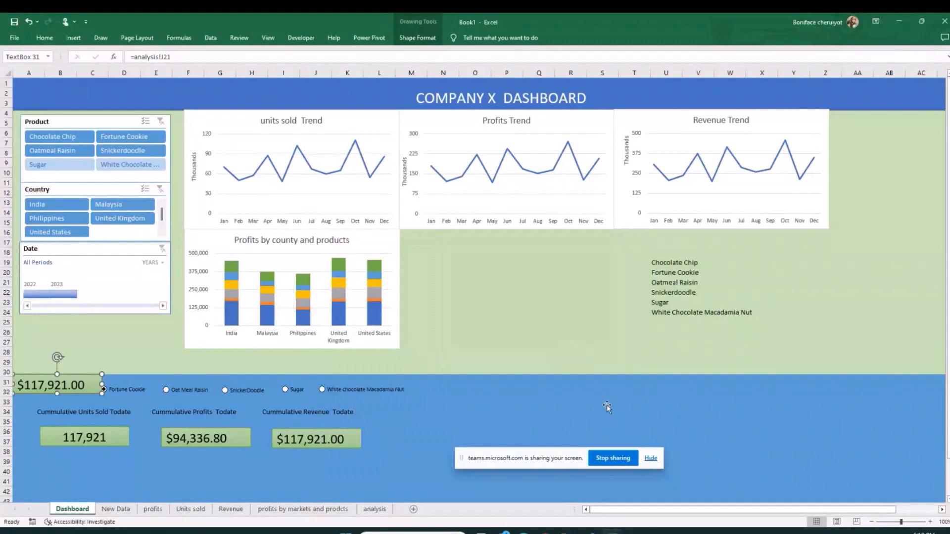
pyautogui.rightClick(632, 334)
pyautogui.click(651, 155)
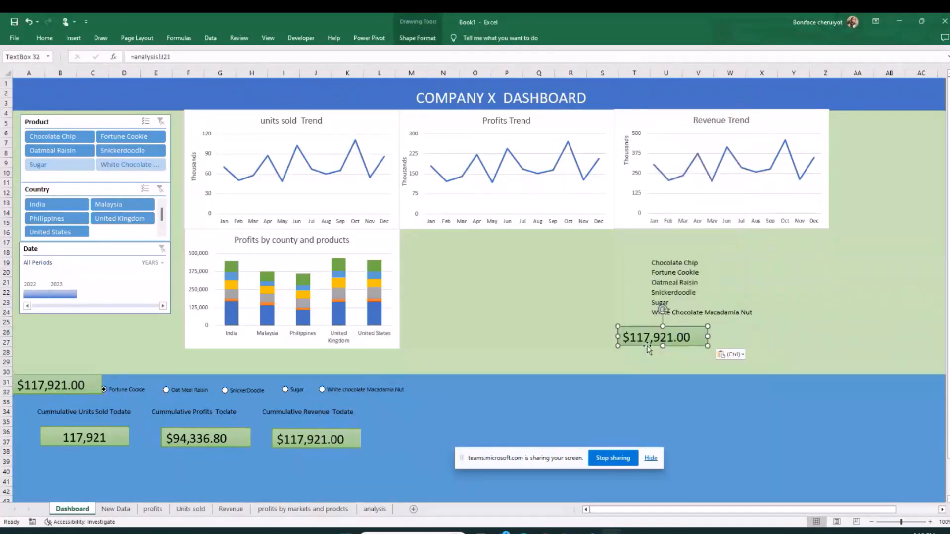
pyautogui.moveTo(649, 349); pyautogui.dragTo(767, 458)
pyautogui.click(52, 394)
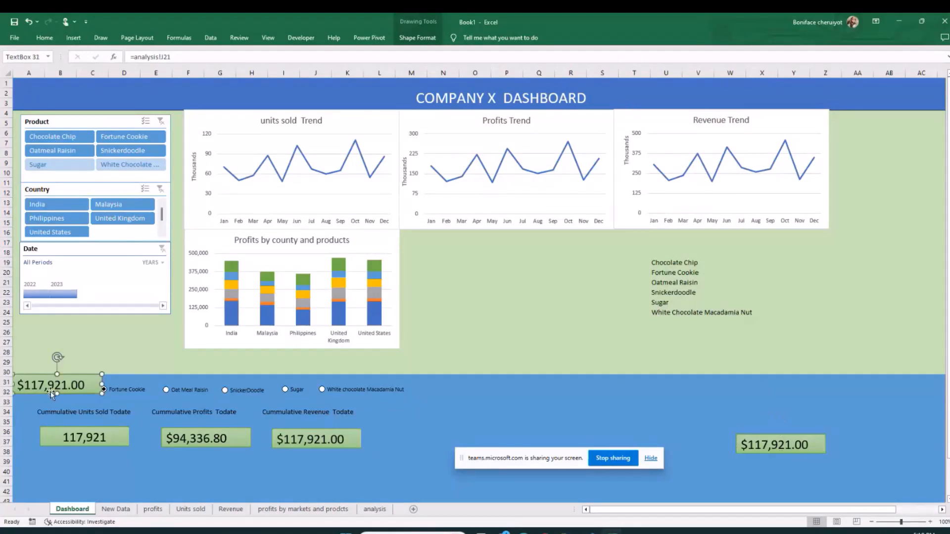
pyautogui.moveTo(52, 393); pyautogui.dragTo(650, 447)
pyautogui.moveTo(756, 434); pyautogui.dragTo(744, 426)
# Step: Remove the =analysis!J21 link from both copied boxes and clear the text of the second copy
pyautogui.click(687, 440)
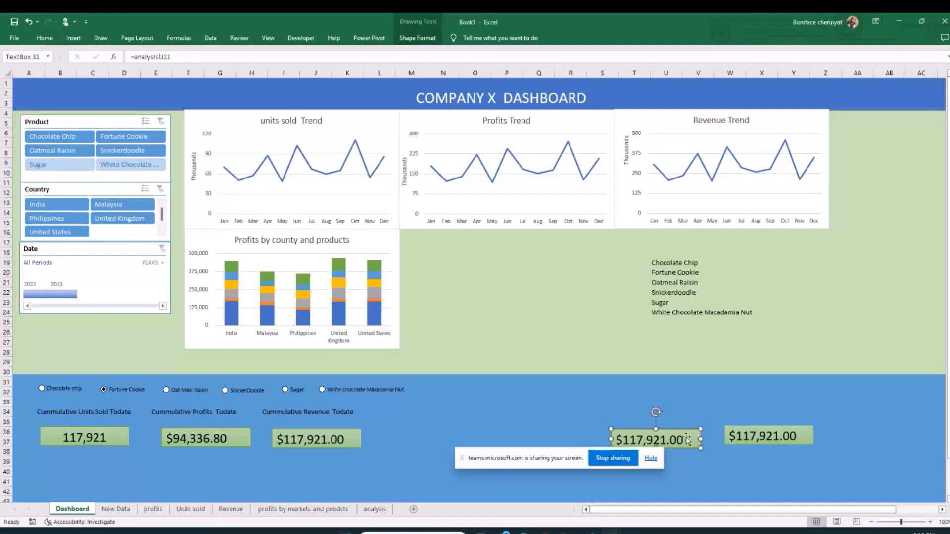
pyautogui.click(207, 57)
pyautogui.hotkey('ctrl', 'a')
pyautogui.press('BackSpace')
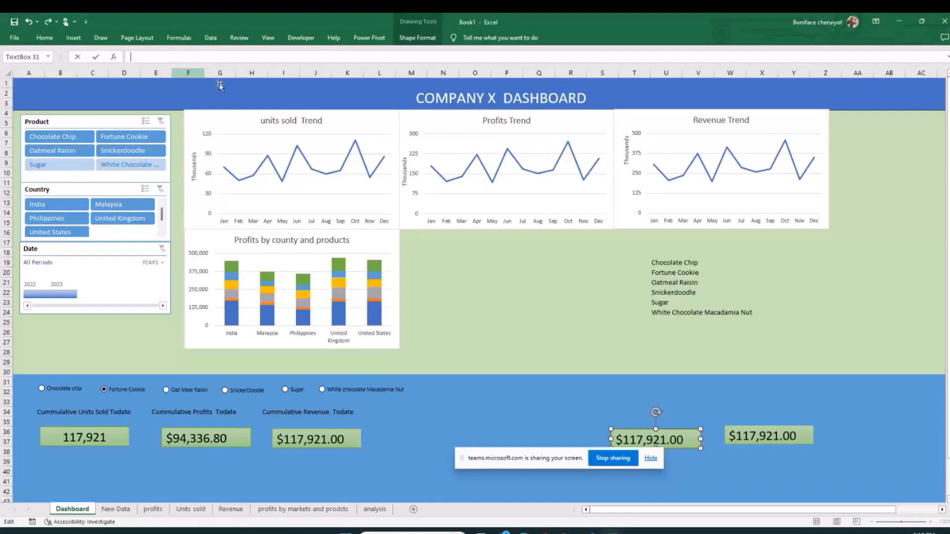
pyautogui.click(522, 295)
pyautogui.click(788, 435)
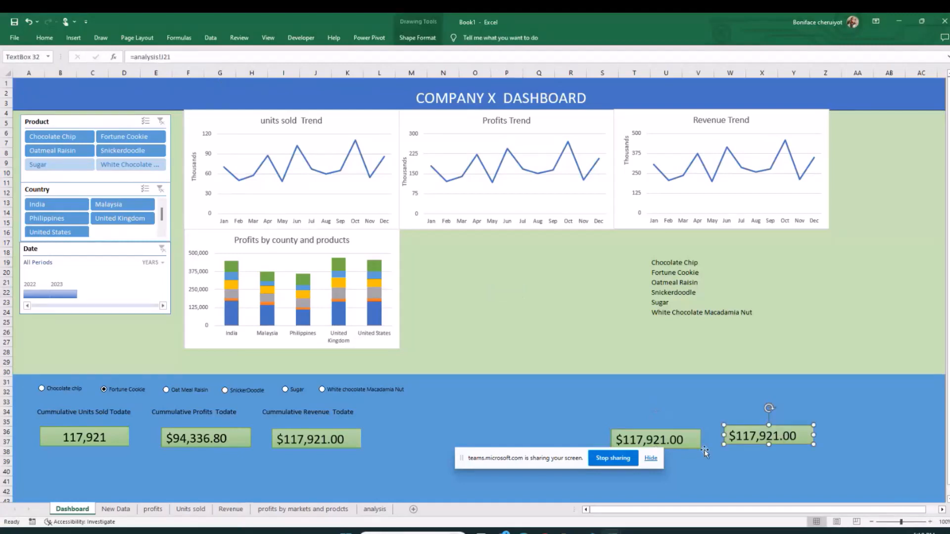
pyautogui.click(704, 450)
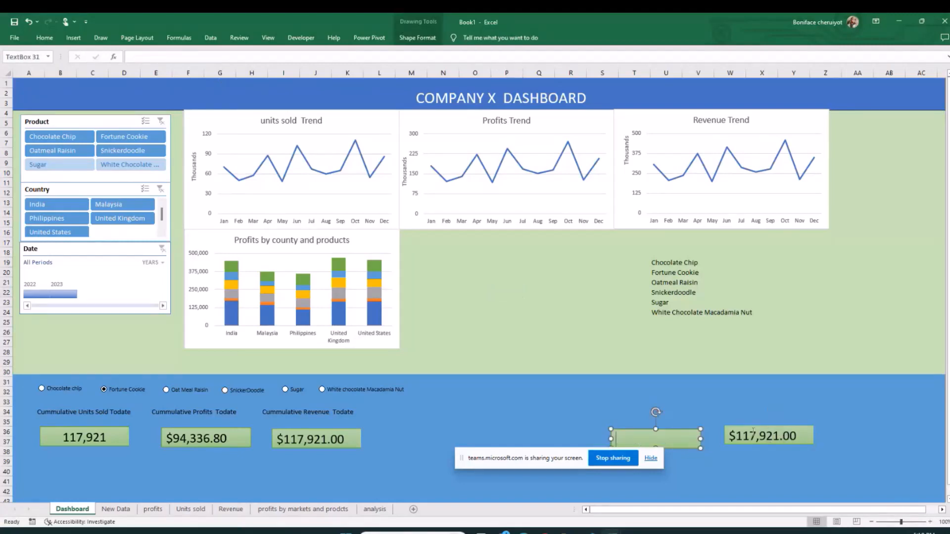
pyautogui.click(797, 435)
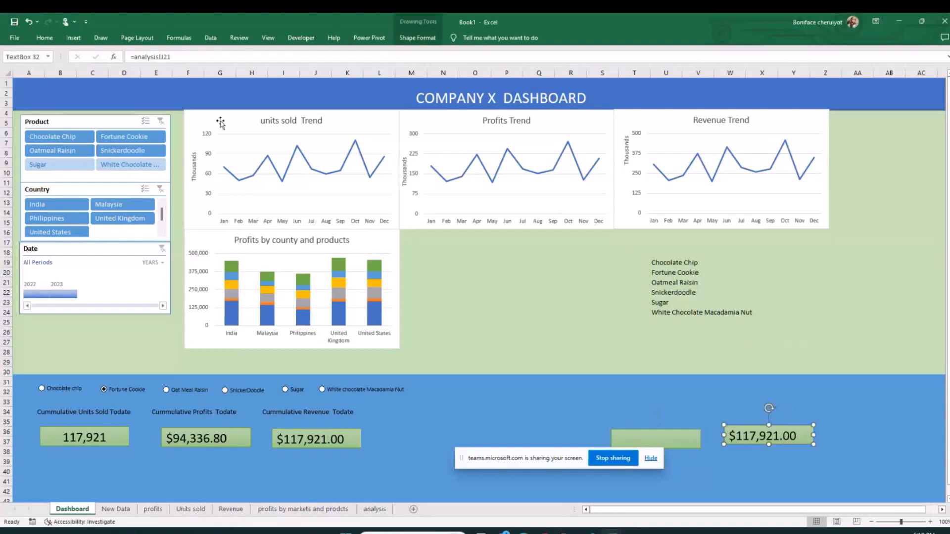
pyautogui.click(179, 58)
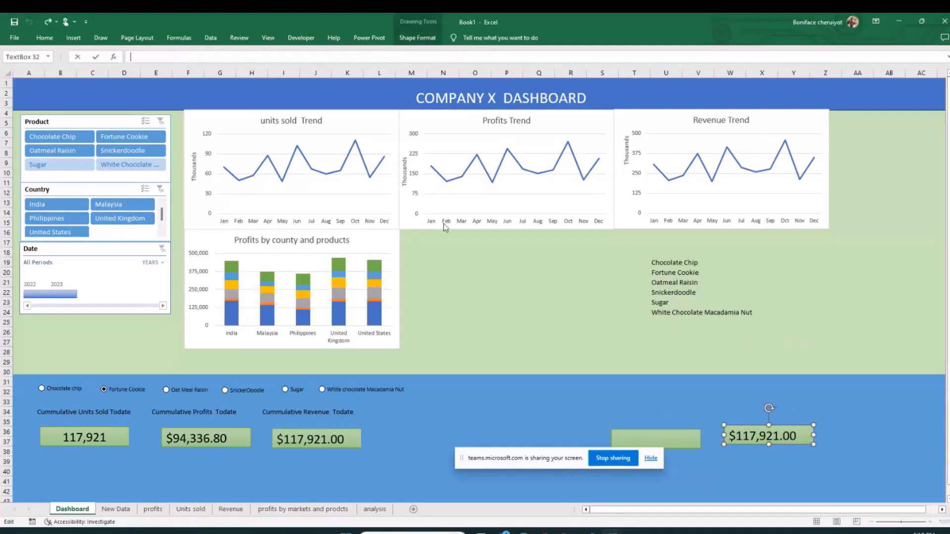
pyautogui.click(570, 311)
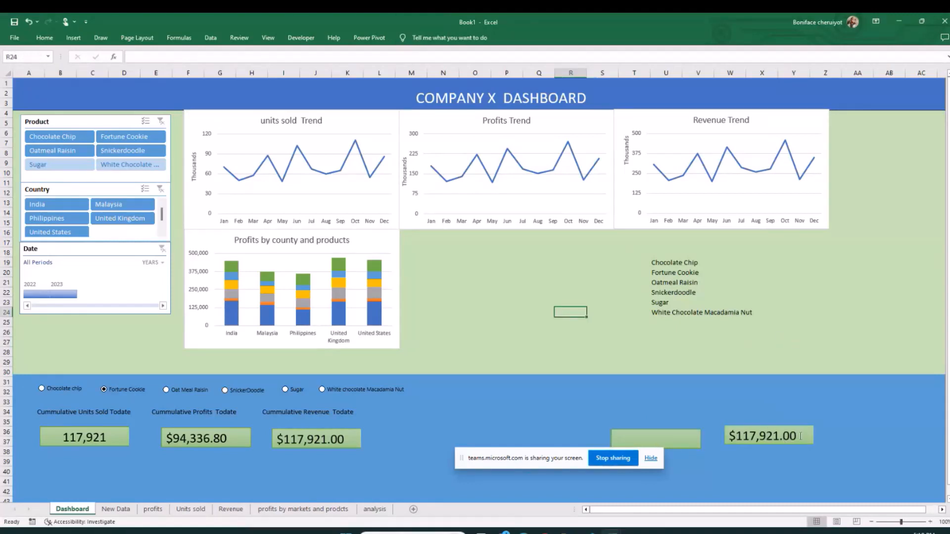
pyautogui.doubleClick(767, 436)
pyautogui.press('Delete')
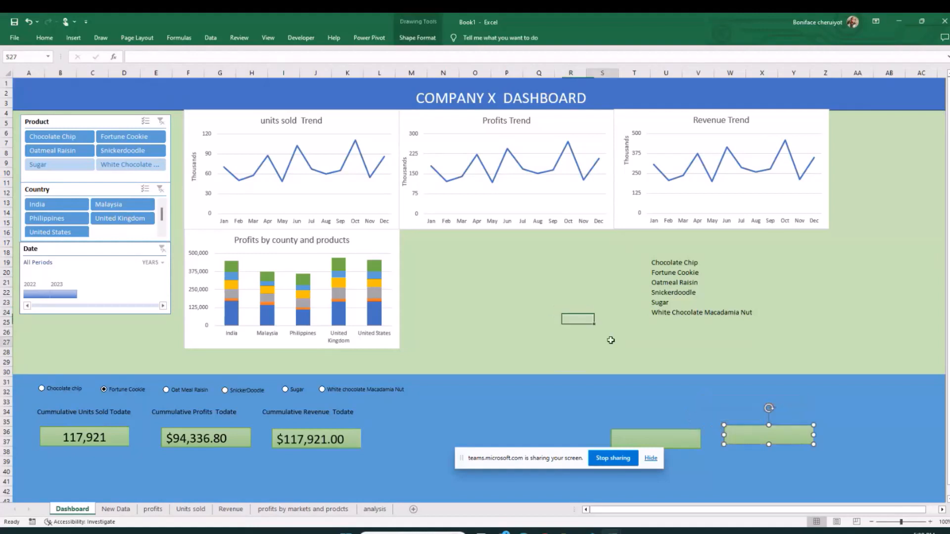
pyautogui.click(603, 341)
# Step: Line up the two empty boxes in a row with a gap between them
pyautogui.click(671, 435)
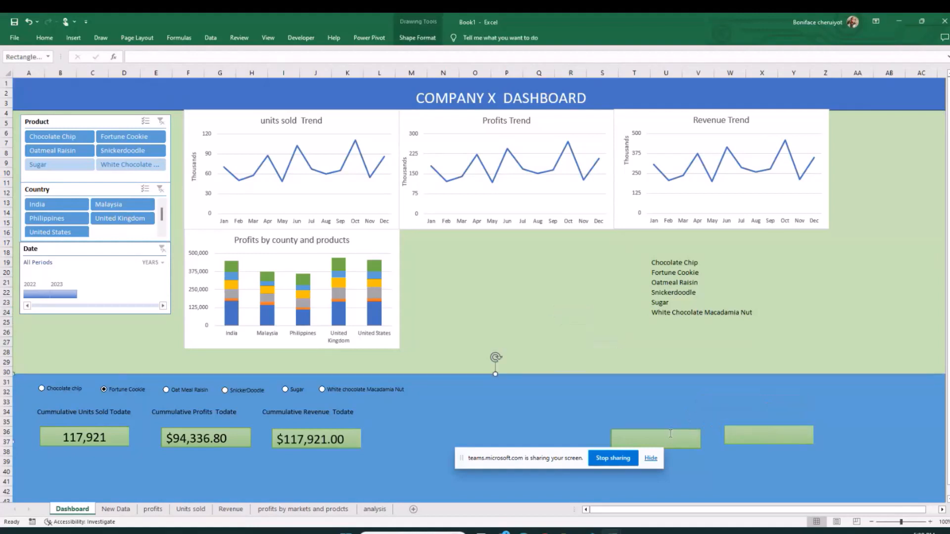
pyautogui.click(670, 433)
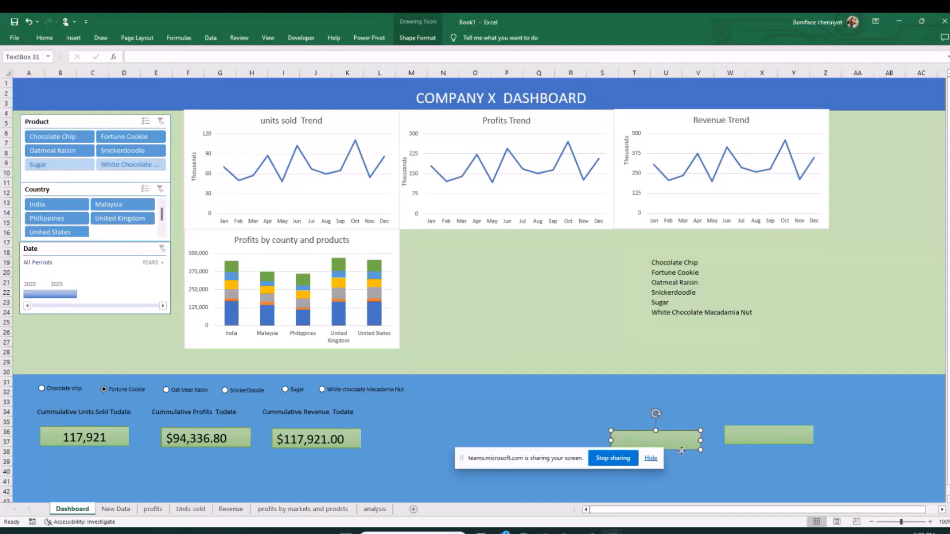
pyautogui.moveTo(681, 452); pyautogui.dragTo(676, 442)
pyautogui.moveTo(777, 443); pyautogui.dragTo(789, 438)
pyautogui.click(687, 442)
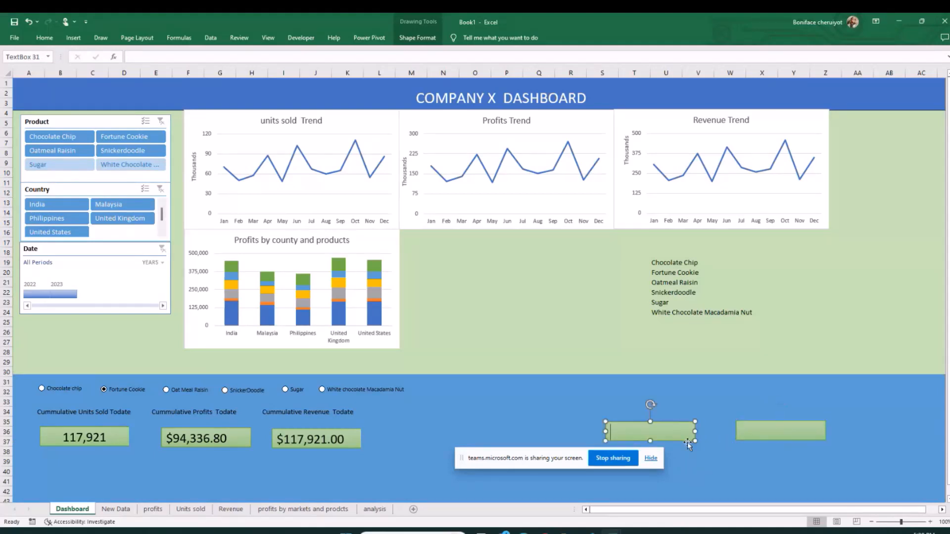
pyautogui.moveTo(687, 442); pyautogui.dragTo(669, 444)
pyautogui.moveTo(751, 442); pyautogui.dragTo(741, 444)
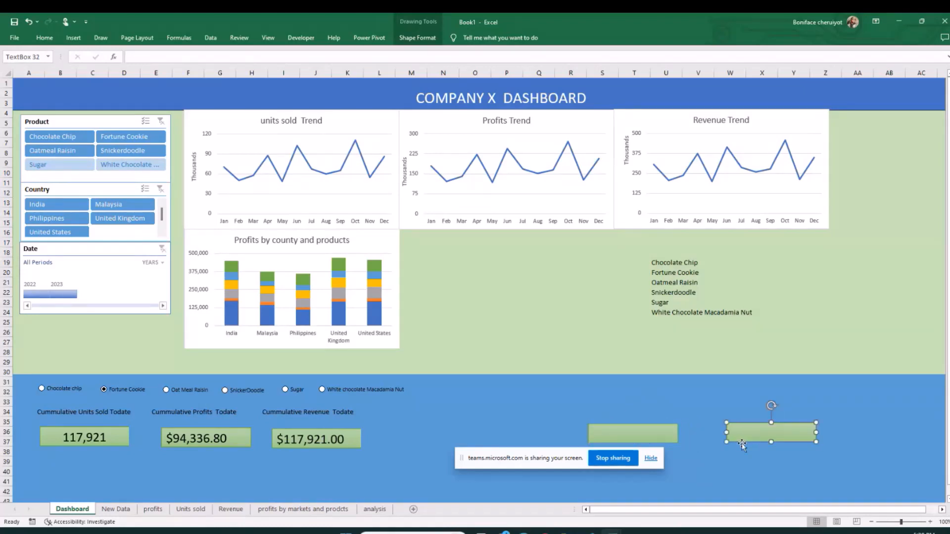
# Step: Paste a third copy of the revenue value box and place it beneath the second empty box
pyautogui.rightClick(750, 432)
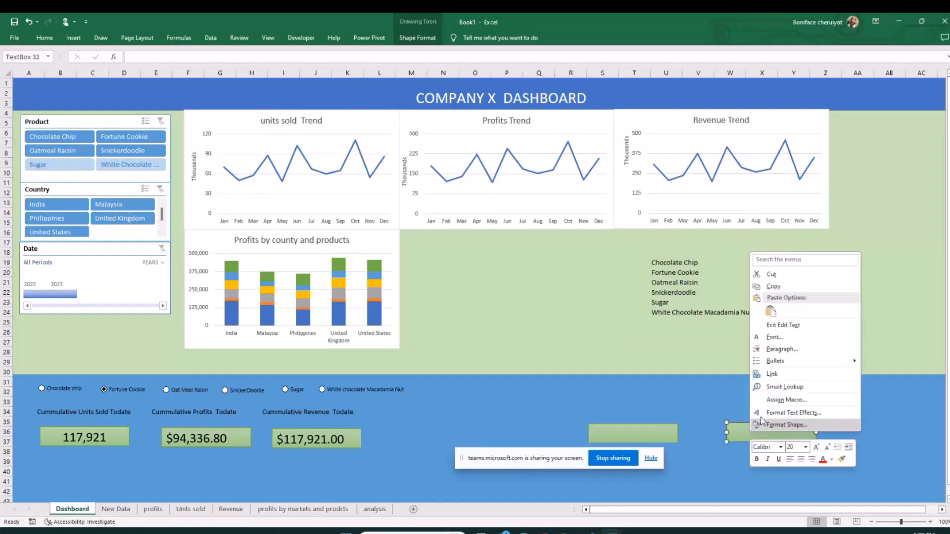
pyautogui.click(785, 288)
pyautogui.rightClick(850, 418)
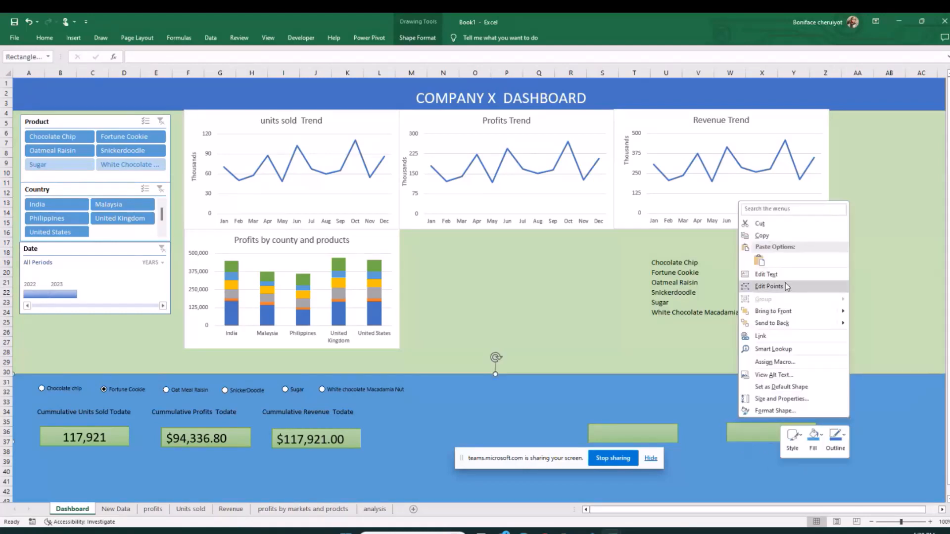
pyautogui.click(760, 261)
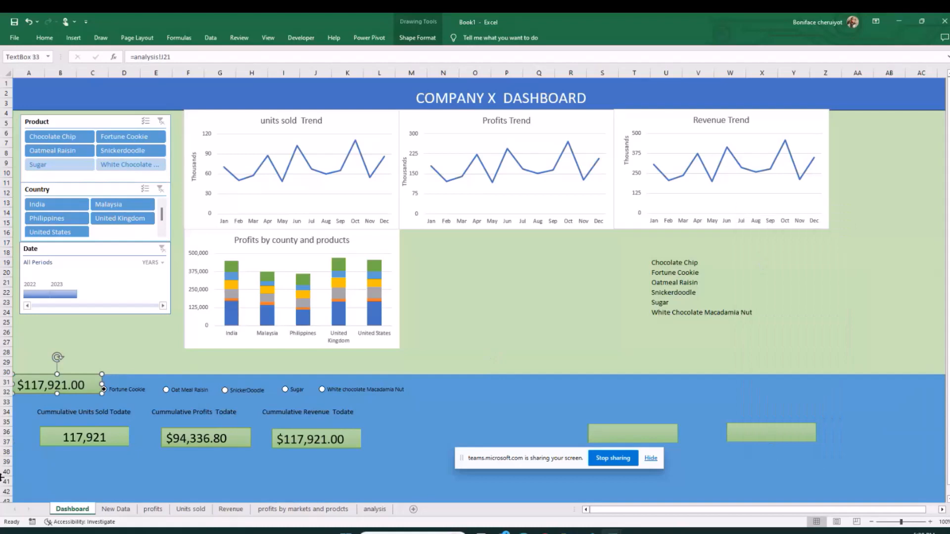
pyautogui.moveTo(74, 396); pyautogui.dragTo(835, 459)
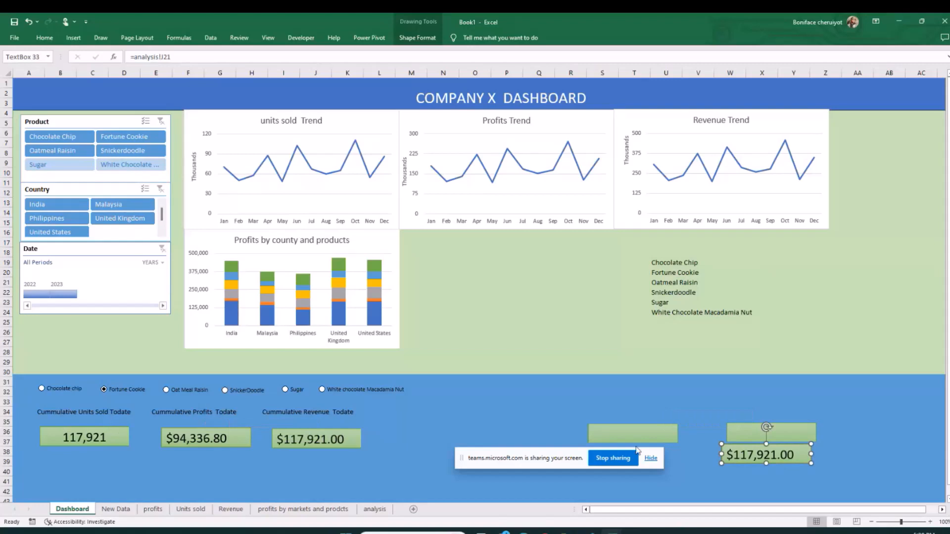
# Step: Remove the =analysis!J21 link from the third copy and move it to the end of the row beside the empty boxes
pyautogui.moveTo(190, 59); pyautogui.dragTo(116, 70)
pyautogui.press('BackSpace')
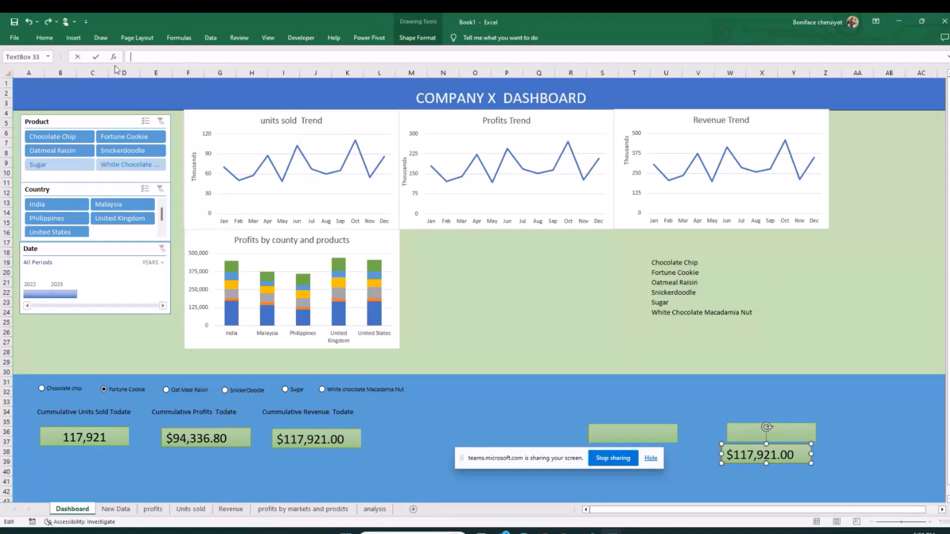
pyautogui.click(761, 323)
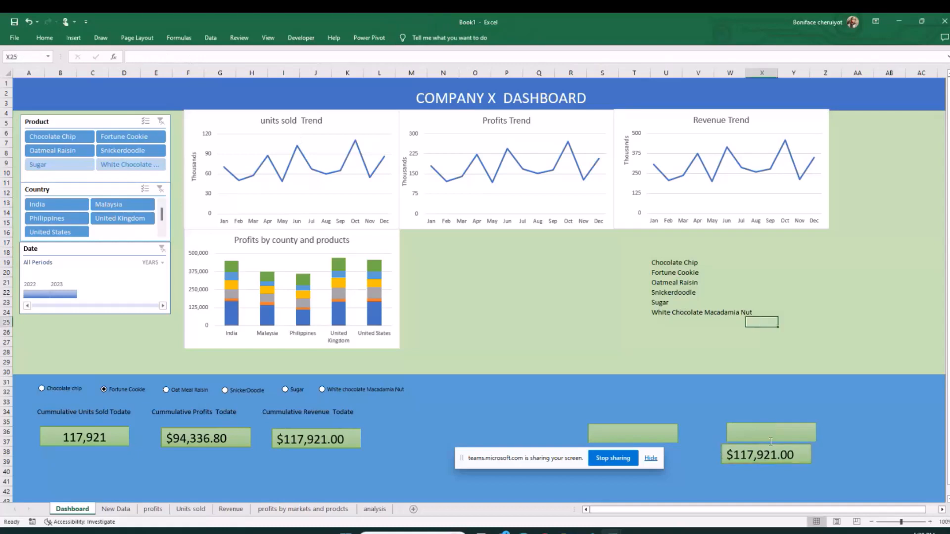
pyautogui.click(773, 452)
pyautogui.moveTo(775, 463); pyautogui.dragTo(872, 441)
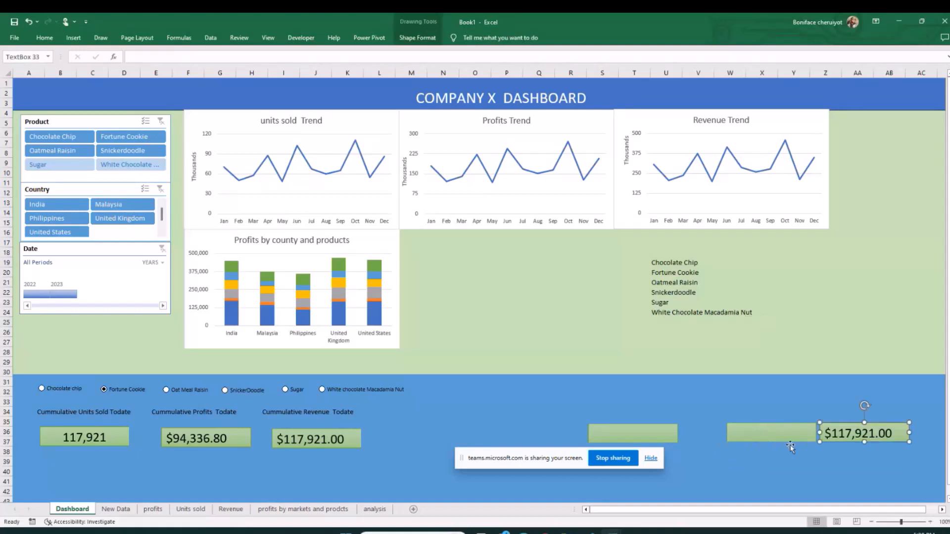
# Step: Spread the three copied boxes out in one level row, moving the screen-sharing bar out of the way
pyautogui.click(774, 436)
pyautogui.click(648, 425)
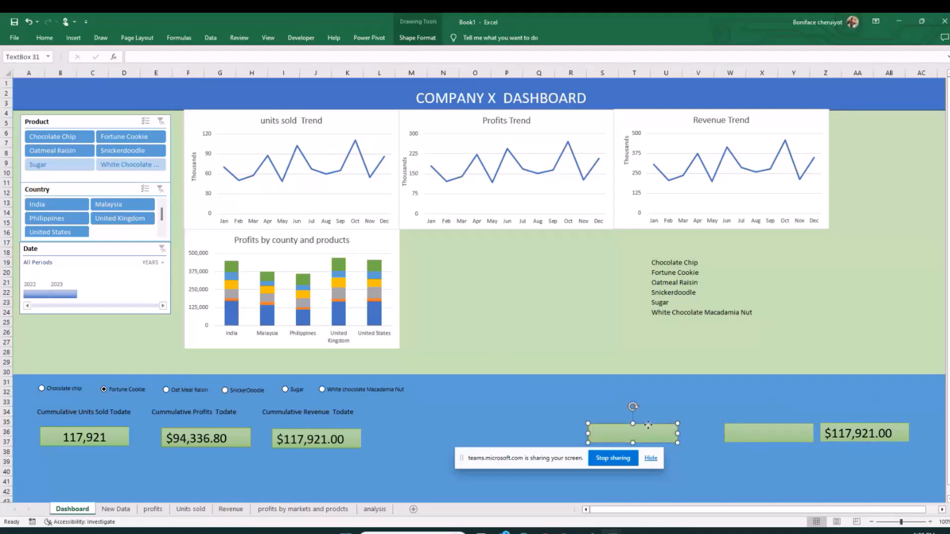
pyautogui.moveTo(648, 424); pyautogui.dragTo(601, 418)
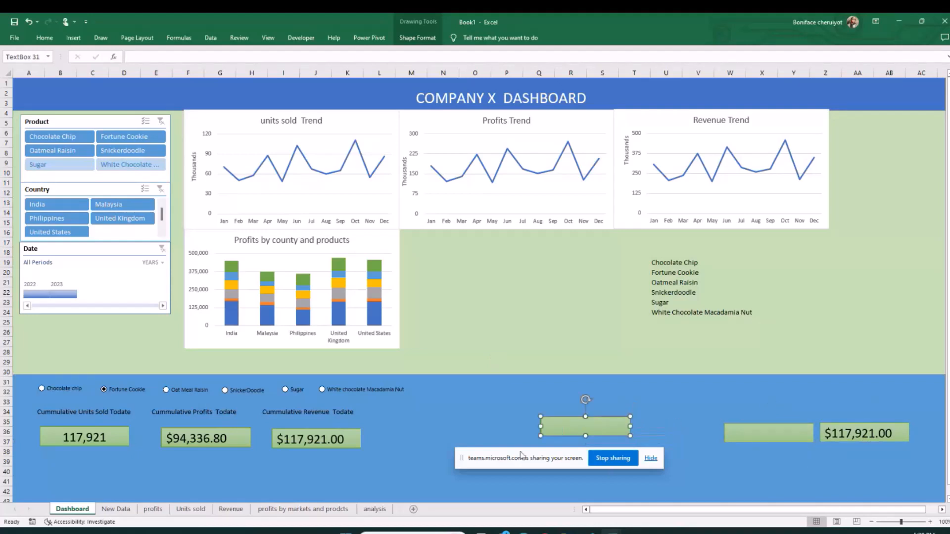
pyautogui.moveTo(520, 455); pyautogui.dragTo(508, 527)
pyautogui.click(749, 443)
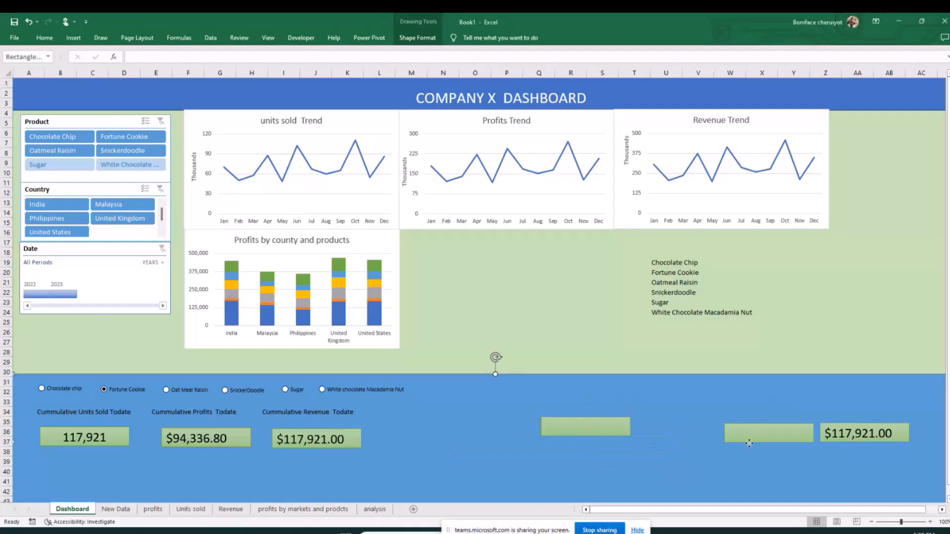
pyautogui.click(749, 444)
pyautogui.moveTo(749, 444); pyautogui.dragTo(702, 436)
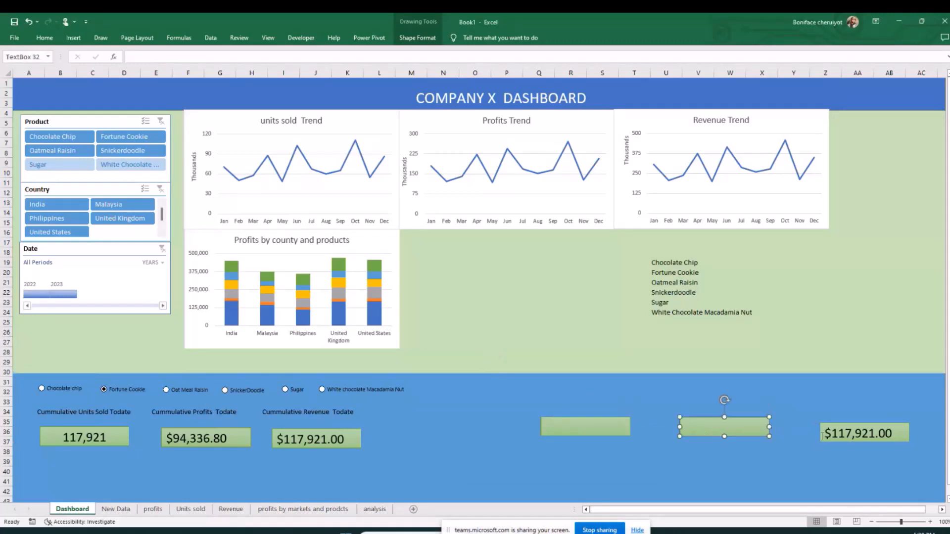
pyautogui.moveTo(822, 436); pyautogui.dragTo(817, 437)
pyautogui.click(730, 362)
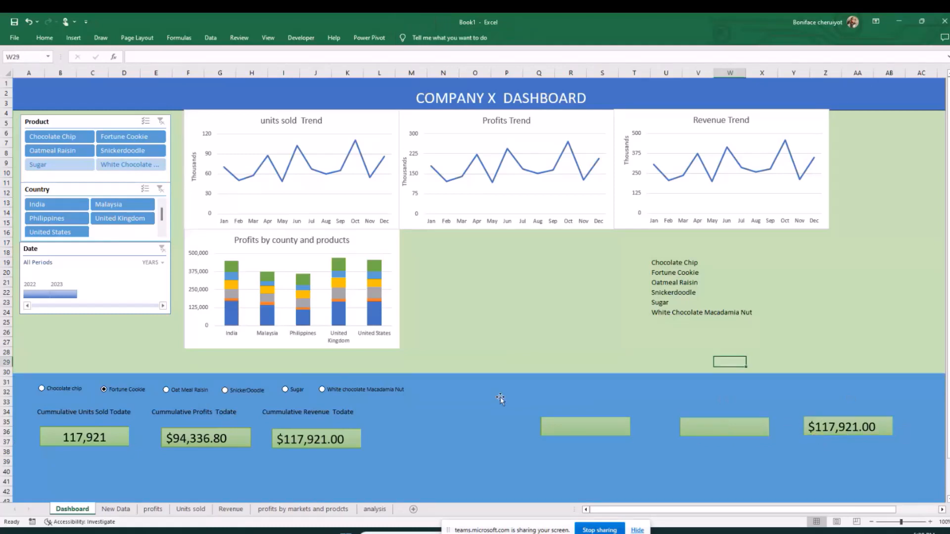
# Step: Duplicate the Cummulative Profits Todate label and place the copy above the first empty box
pyautogui.click(213, 412)
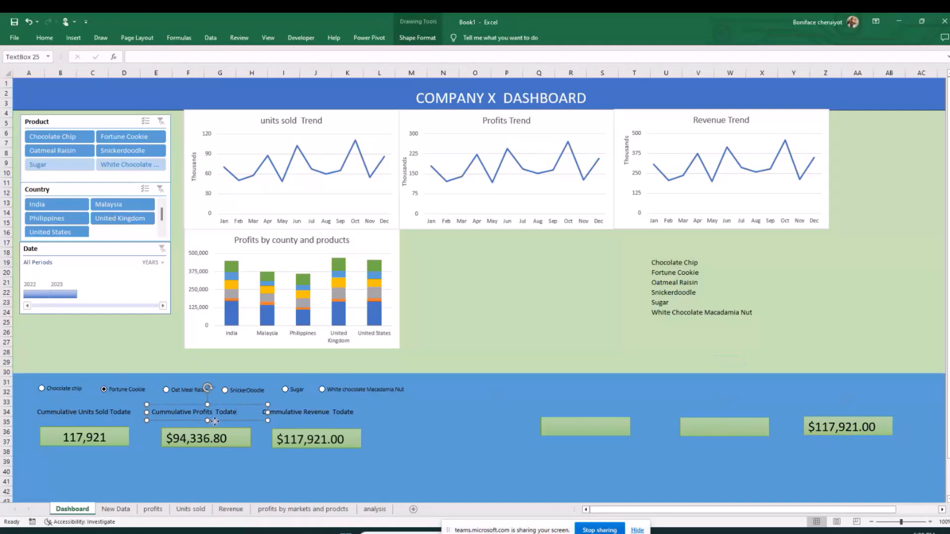
pyautogui.rightClick(213, 423)
pyautogui.click(292, 244)
pyautogui.rightClick(578, 401)
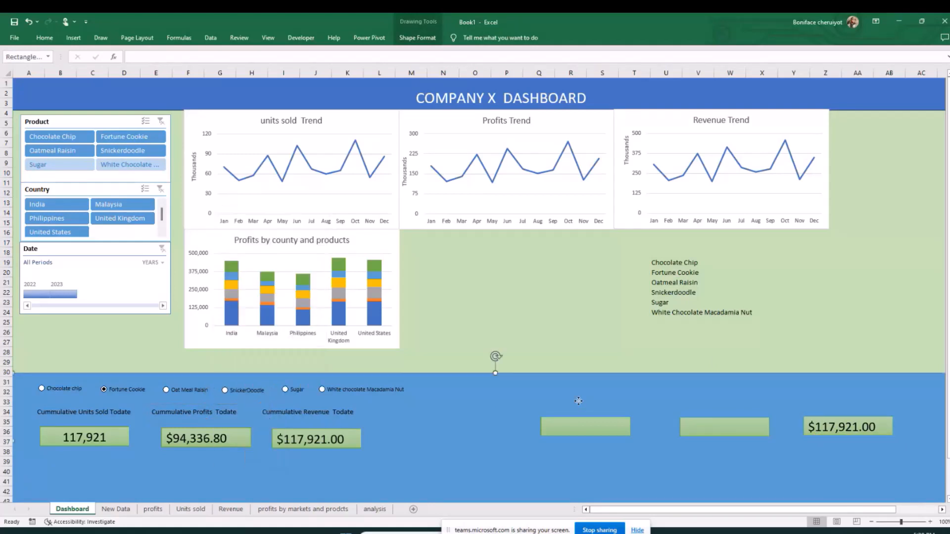
pyautogui.hotkey('ctrl', 'v')
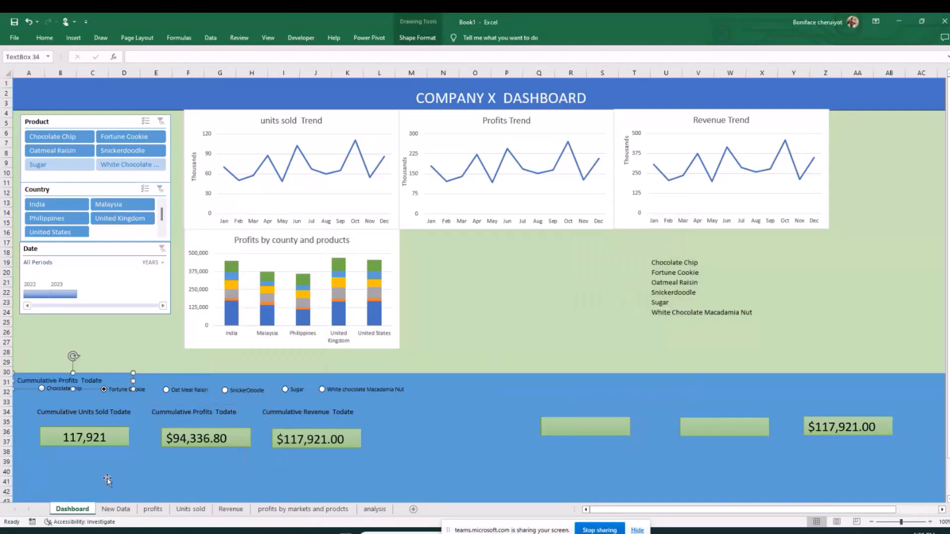
pyautogui.moveTo(85, 389); pyautogui.dragTo(604, 401)
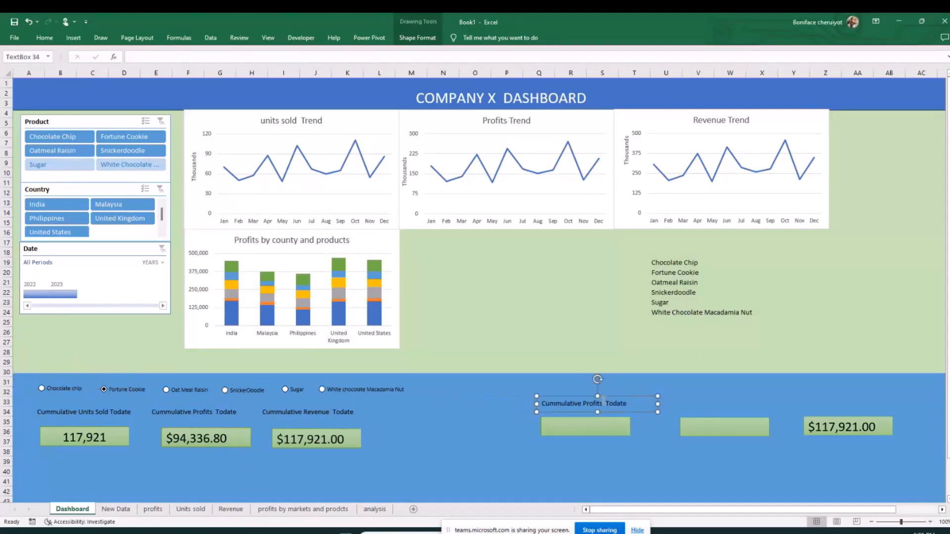
# Step: Change the copied label's text to "Total units sold Todate >> All products"
pyautogui.press('BackSpace')
pyautogui.press('BackSpace')
pyautogui.press('BackSpace')
pyautogui.press('BackSpace')
pyautogui.press('BackSpace')
pyautogui.press('BackSpace')
pyautogui.press('BackSpace')
pyautogui.press('BackSpace')
pyautogui.press('BackSpace')
pyautogui.press('BackSpace')
pyautogui.press('BackSpace')
pyautogui.press('BackSpace')
pyautogui.press('BackSpace')
pyautogui.press('BackSpace')
pyautogui.press('BackSpace')
pyautogui.press('BackSpace')
pyautogui.press('BackSpace')
pyautogui.press('BackSpace')
pyautogui.press('BackSpace')
pyautogui.write('Total units sold')
pyautogui.write('all')
pyautogui.press('BackSpace')
pyautogui.press('BackSpace')
pyautogui.press('BackSpace')
pyautogui.write('>> All products')
# Step: Widen the Total units sold label box so its text has room on one line
pyautogui.click(611, 352)
pyautogui.click(622, 403)
pyautogui.moveTo(660, 404); pyautogui.dragTo(689, 402)
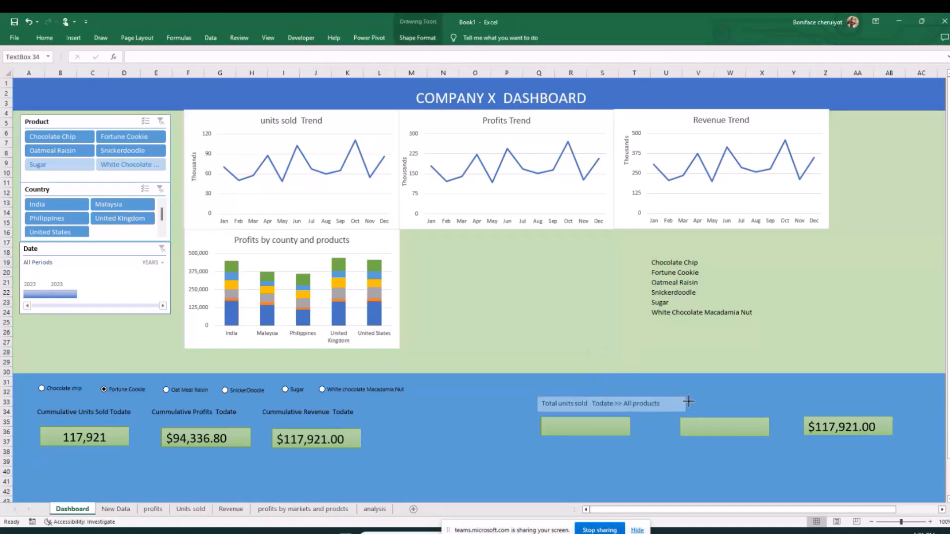
pyautogui.click(638, 352)
# Step: Duplicate the Total units sold label and place the copy in the green area below the product list
pyautogui.click(645, 413)
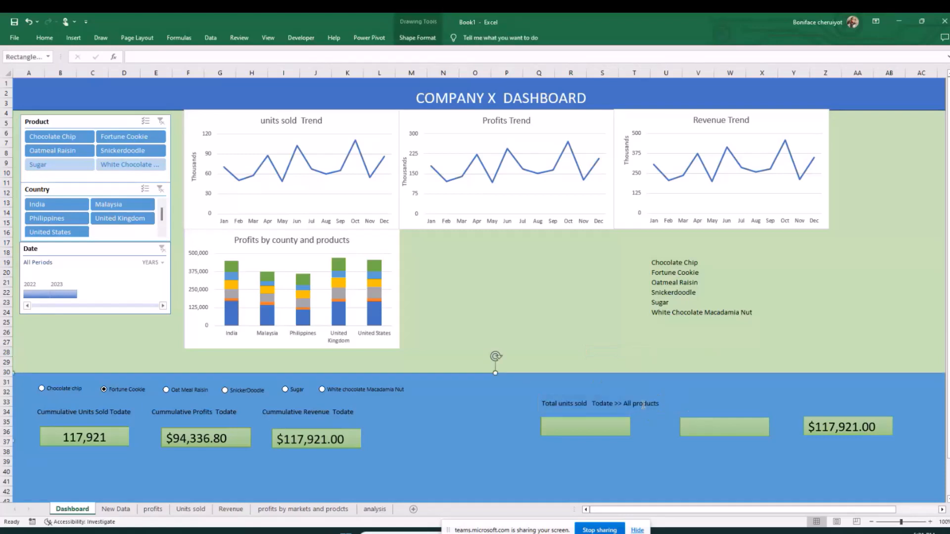
pyautogui.click(642, 403)
pyautogui.rightClick(641, 399)
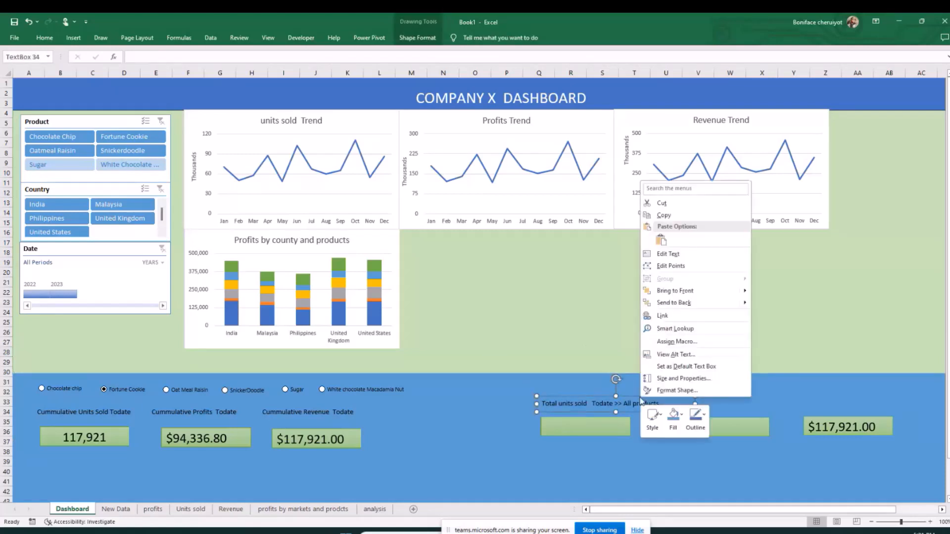
pyautogui.click(662, 241)
pyautogui.click(735, 399)
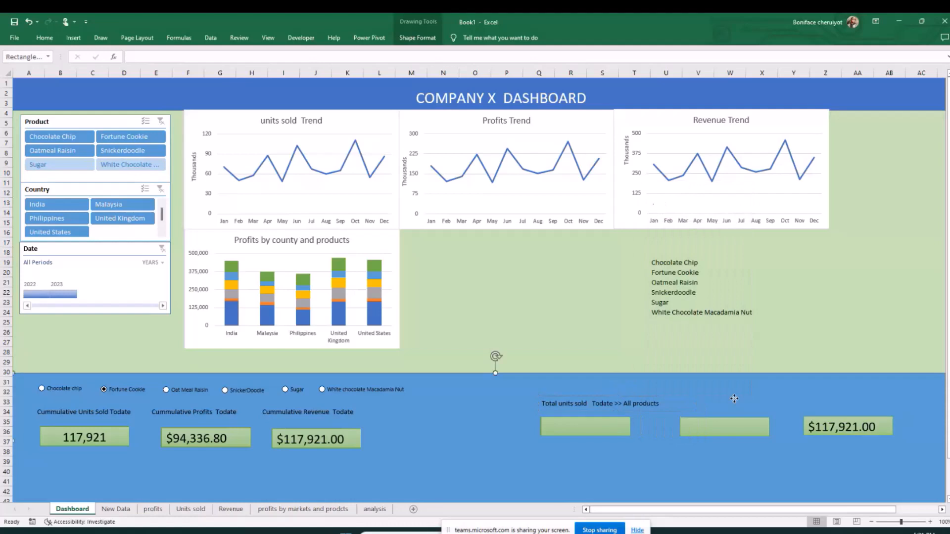
pyautogui.rightClick(735, 399)
pyautogui.click(756, 242)
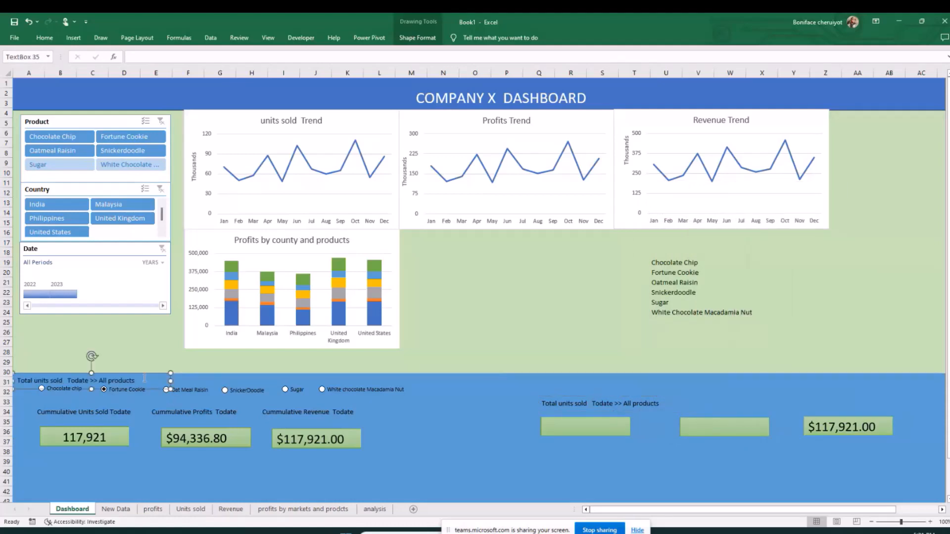
pyautogui.moveTo(153, 383); pyautogui.dragTo(698, 358)
pyautogui.click(636, 361)
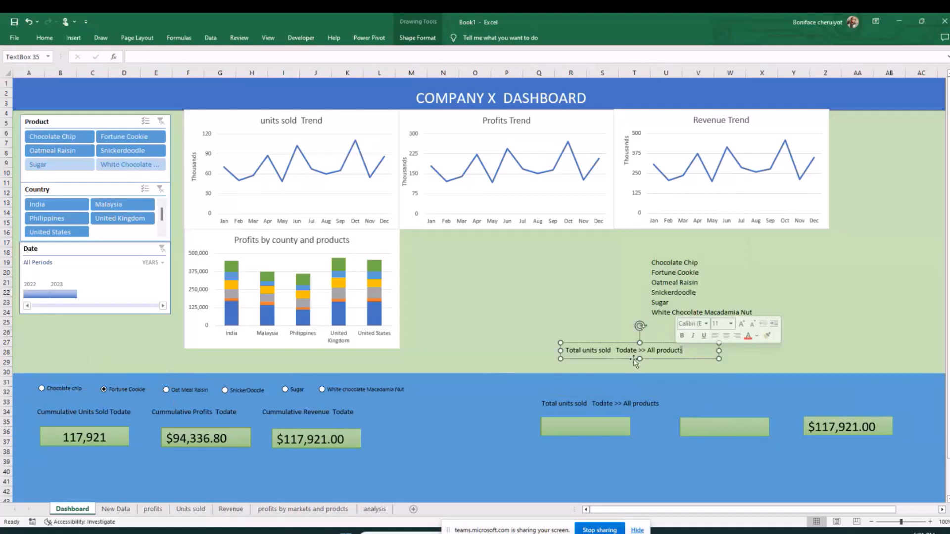
# Step: Change the copied label's text to "Total Profits Todate >> All products" and place it above the second box
pyautogui.click(614, 350)
pyautogui.press('BackSpace')
pyautogui.press('BackSpace')
pyautogui.press('BackSpace')
pyautogui.press('BackSpace')
pyautogui.press('BackSpace')
pyautogui.press('BackSpace')
pyautogui.press('BackSpace')
pyautogui.press('BackSpace')
pyautogui.press('BackSpace')
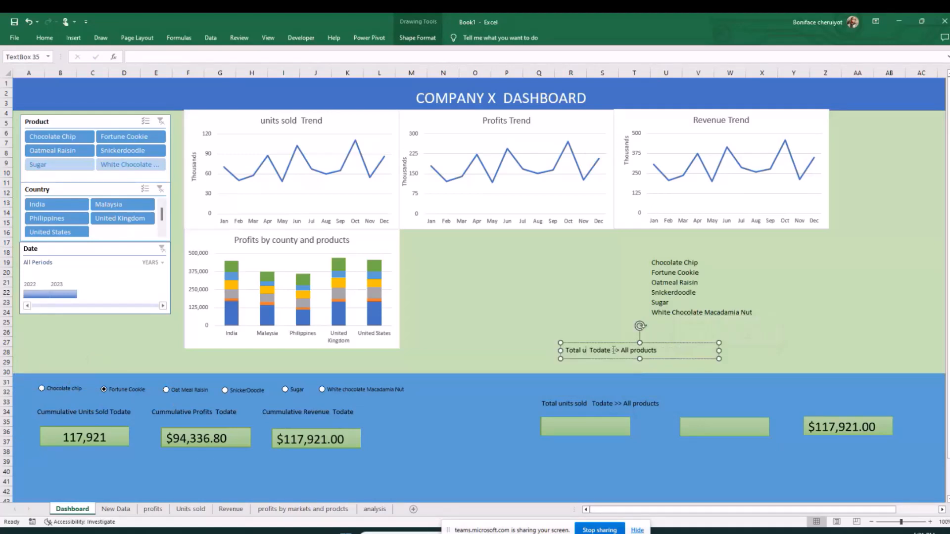
pyautogui.press('BackSpace')
pyautogui.write('Profits')
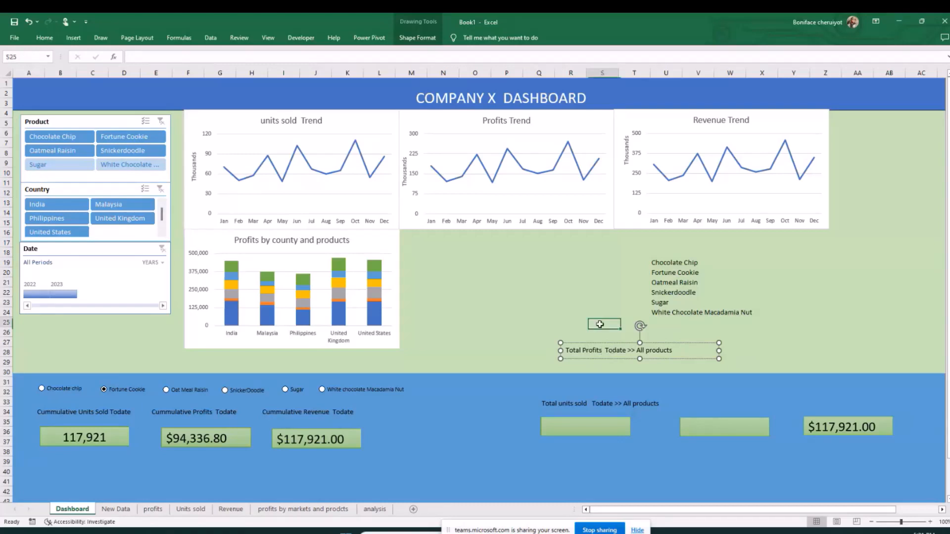
pyautogui.moveTo(616, 360); pyautogui.dragTo(736, 414)
# Step: Paste another copy of the Total units sold label and shorten its text to "Total Todate >> All products"
pyautogui.click(838, 429)
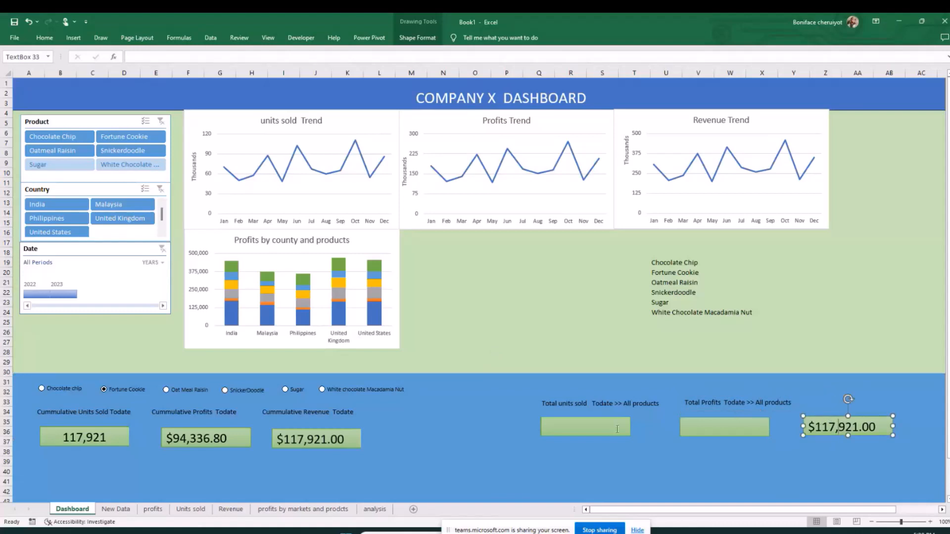
pyautogui.click(728, 340)
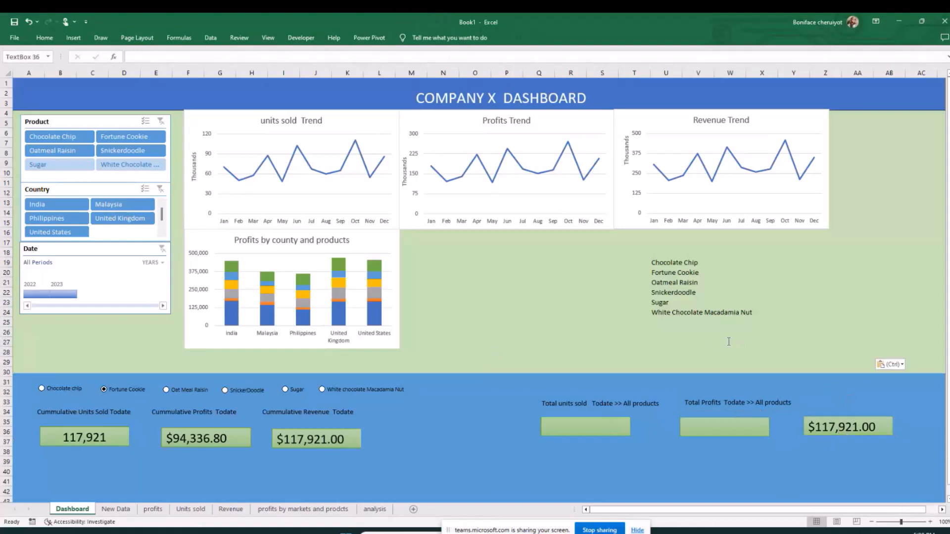
pyautogui.hotkey('ctrl', 'v')
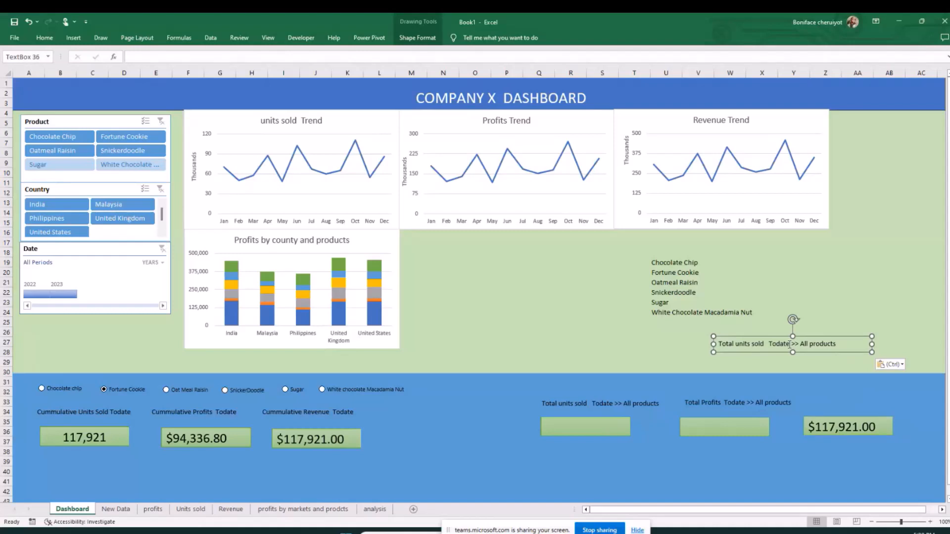
pyautogui.moveTo(769, 345); pyautogui.dragTo(736, 344)
pyautogui.press('BackSpace')
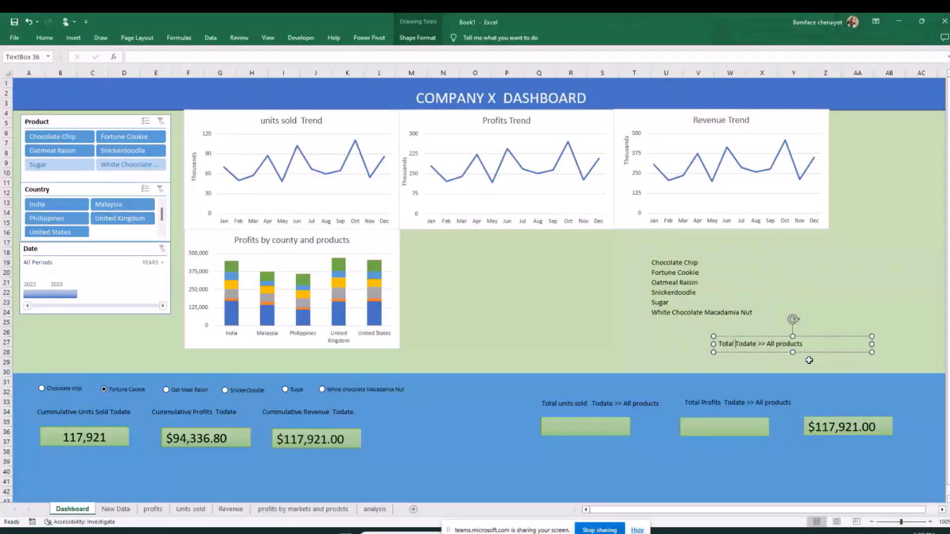
# Step: Place the shortened label above the third box and shift the Total Profits label slightly left
pyautogui.moveTo(763, 354); pyautogui.dragTo(778, 374)
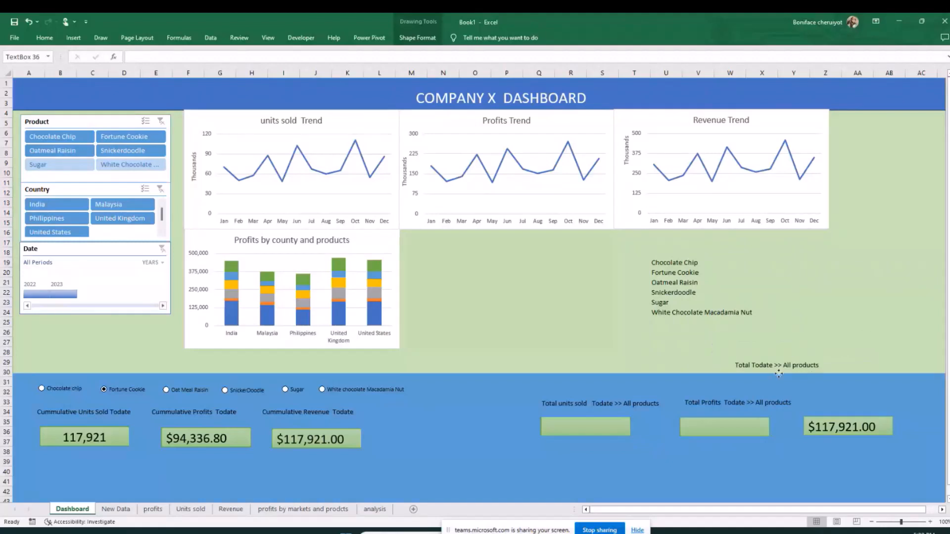
pyautogui.moveTo(778, 374); pyautogui.dragTo(848, 410)
pyautogui.moveTo(745, 411); pyautogui.dragTo(738, 412)
# Step: Shift the first all-products box right under its label and align the tops of the three boxes
pyautogui.click(597, 437)
pyautogui.moveTo(598, 442); pyautogui.dragTo(617, 439)
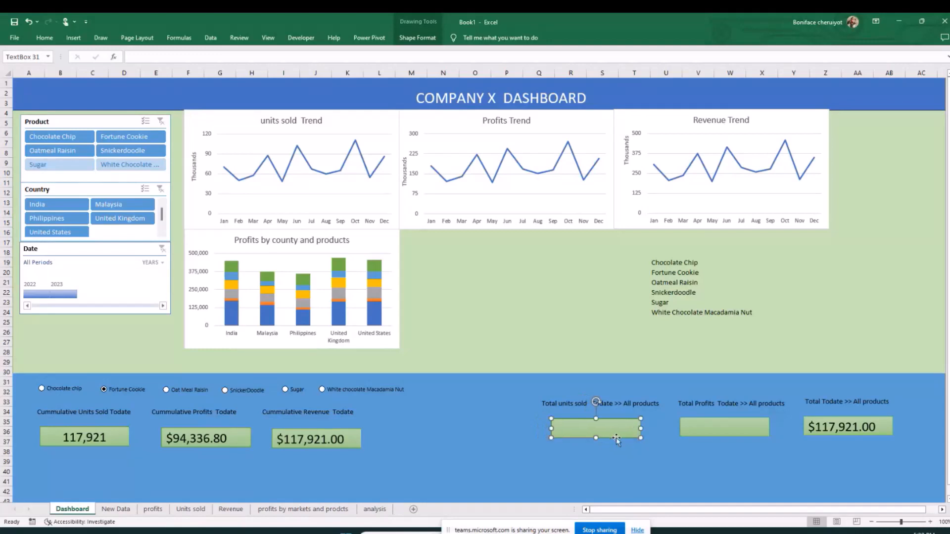
pyautogui.keyDown('ctrl'); pyautogui.click(724, 436); pyautogui.keyUp('ctrl')
pyautogui.keyDown('ctrl'); pyautogui.click(847, 435); pyautogui.keyUp('ctrl')
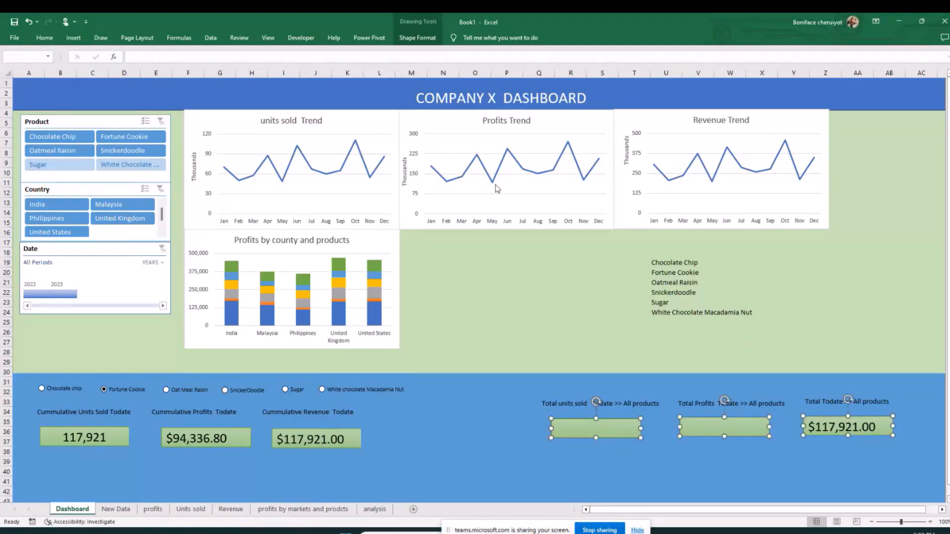
pyautogui.click(417, 38)
pyautogui.click(686, 64)
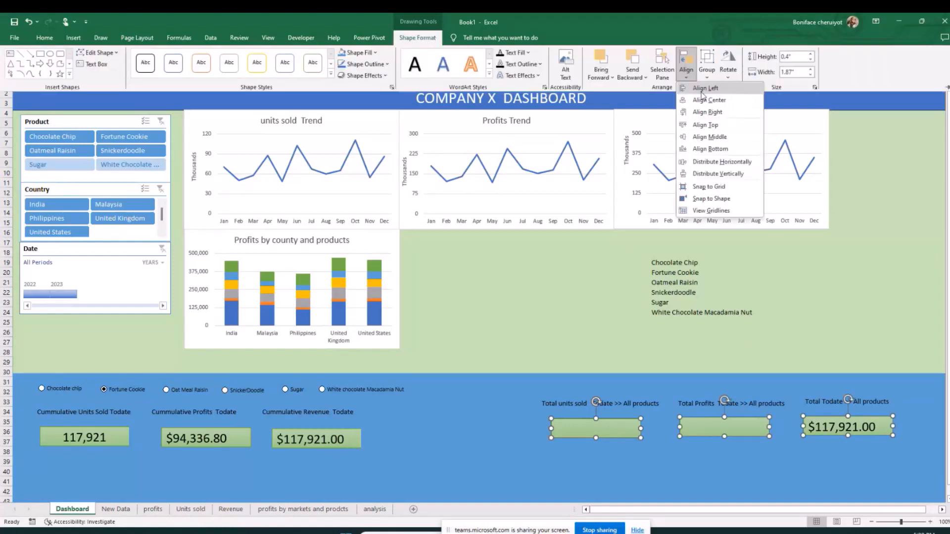
pyautogui.click(720, 127)
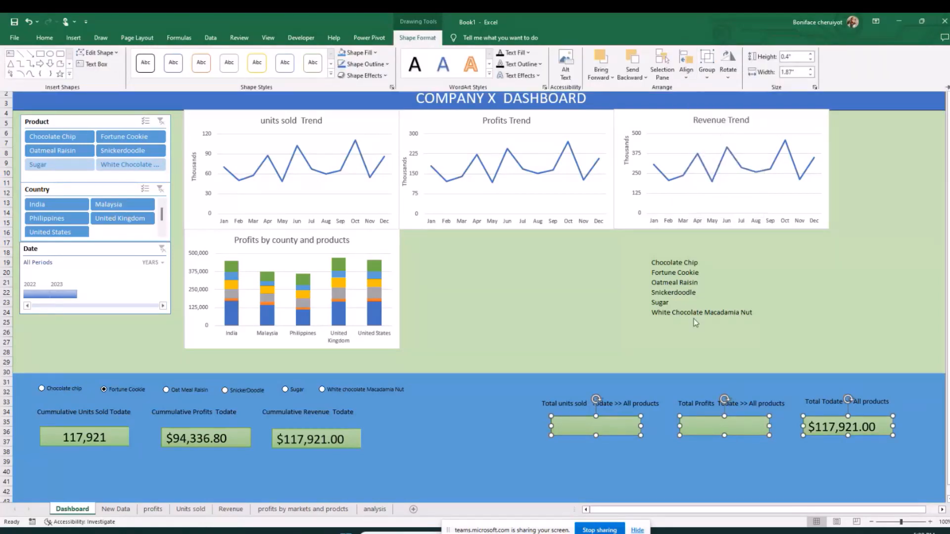
pyautogui.click(663, 351)
# Step: Try bringing the selected all-products boxes and the blue background band to the front, and undo the reordering
pyautogui.click(587, 433)
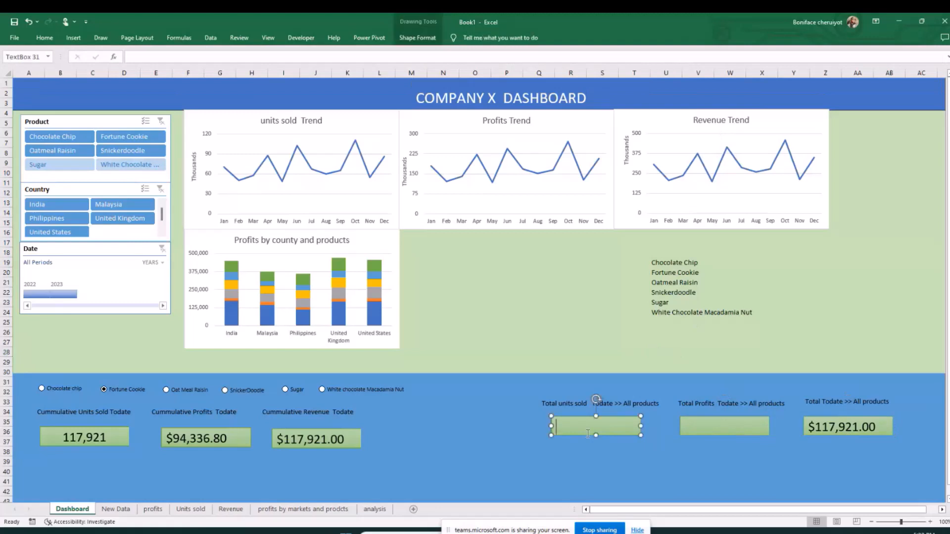
pyautogui.click(685, 430)
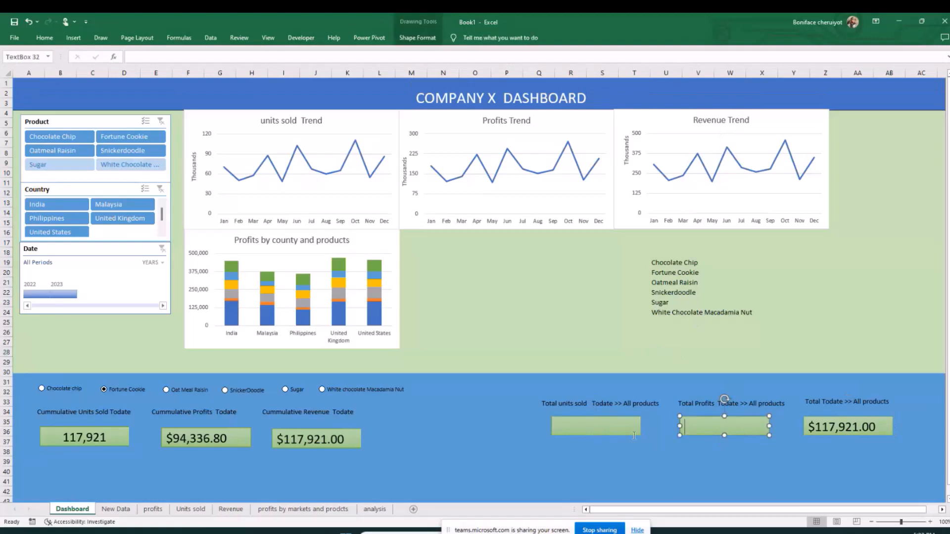
pyautogui.click(631, 436)
pyautogui.click(684, 435)
pyautogui.click(604, 434)
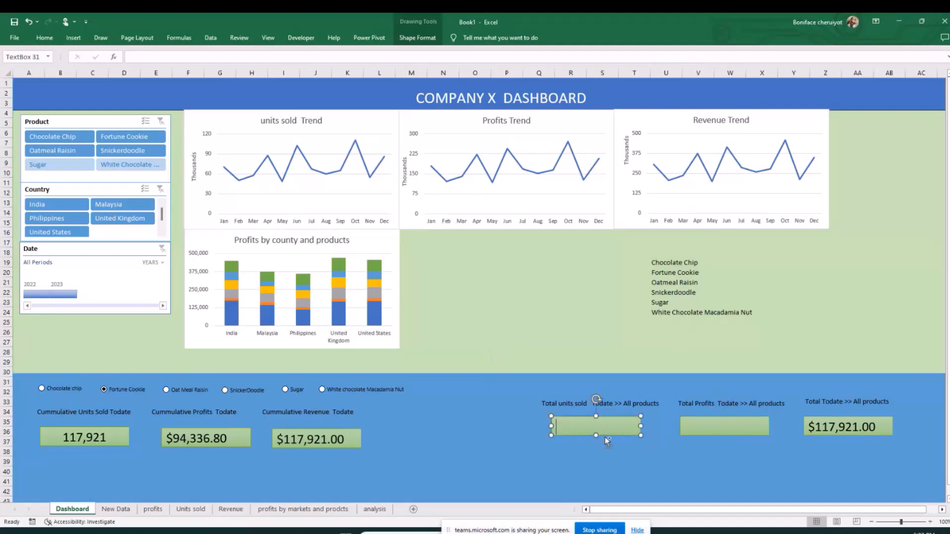
pyautogui.click(686, 432)
pyautogui.click(633, 435)
pyautogui.keyDown('ctrl'); pyautogui.click(688, 438); pyautogui.keyUp('ctrl')
pyautogui.keyDown('ctrl'); pyautogui.click(692, 435); pyautogui.keyUp('ctrl')
pyautogui.keyDown('ctrl'); pyautogui.click(816, 430); pyautogui.keyUp('ctrl')
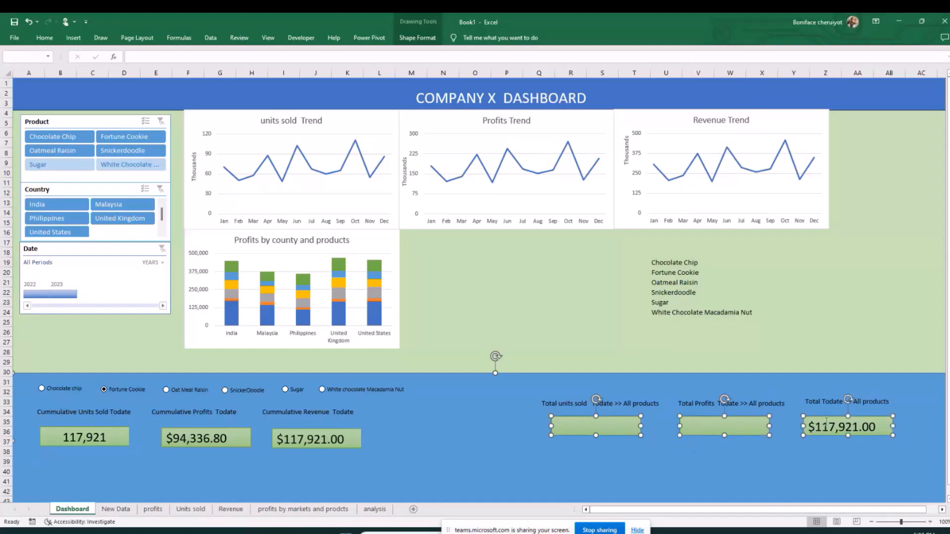
pyautogui.rightClick(826, 421)
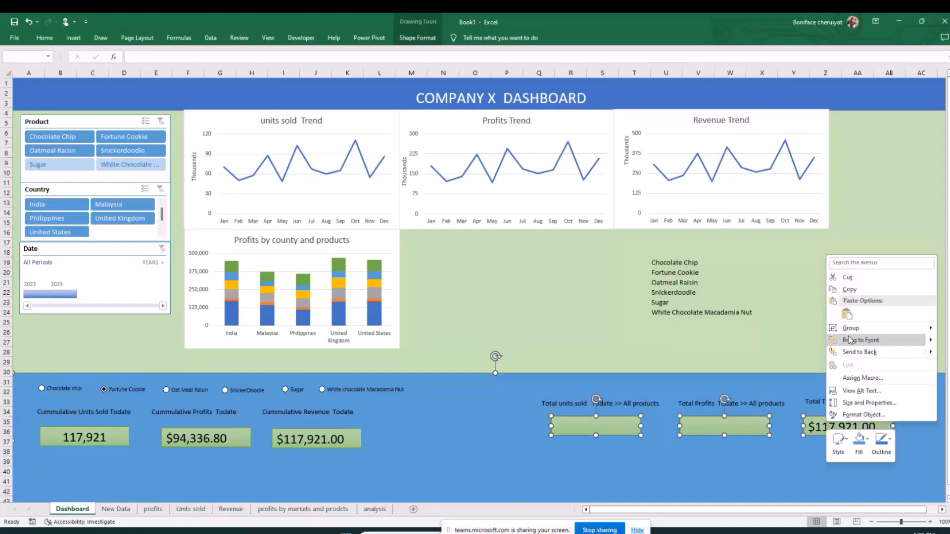
pyautogui.click(796, 331)
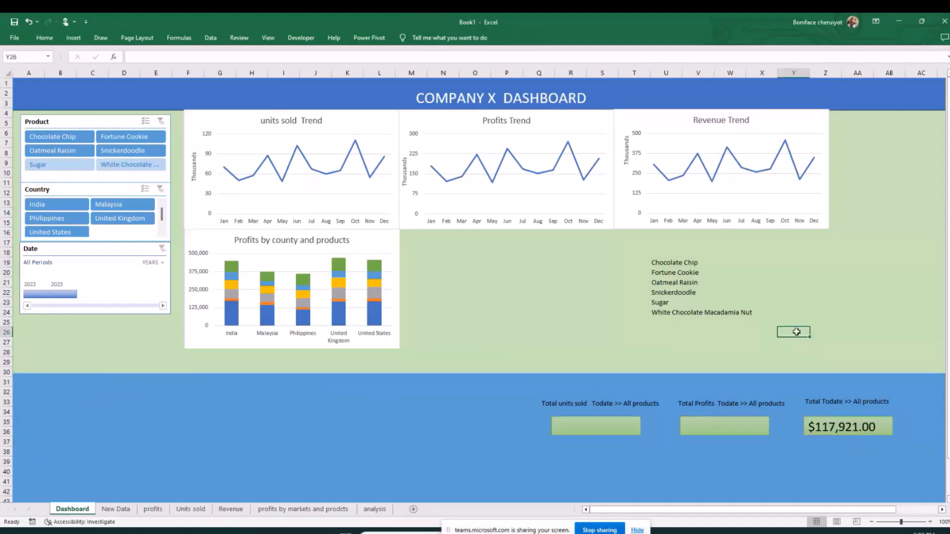
pyautogui.hotkey('ctrl', 'z')
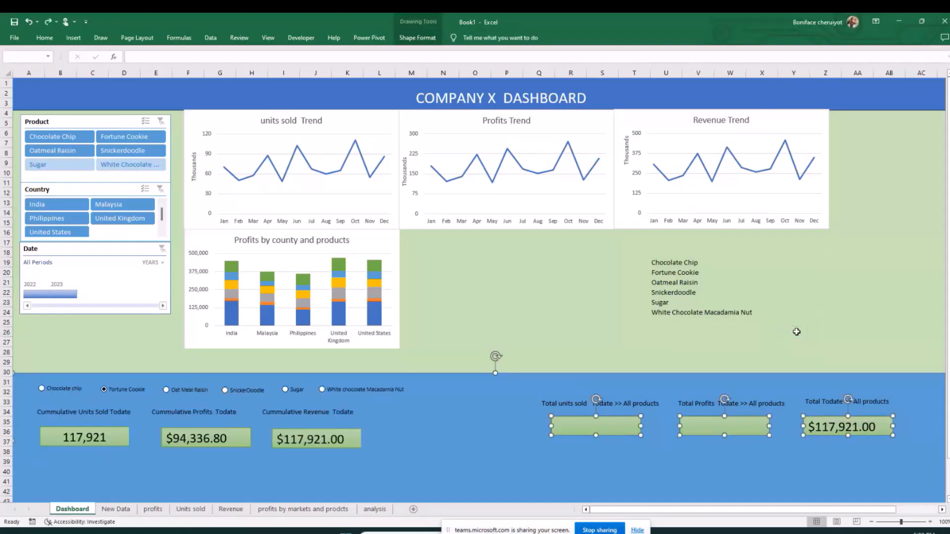
pyautogui.click(633, 429)
pyautogui.click(685, 425)
pyautogui.click(648, 437)
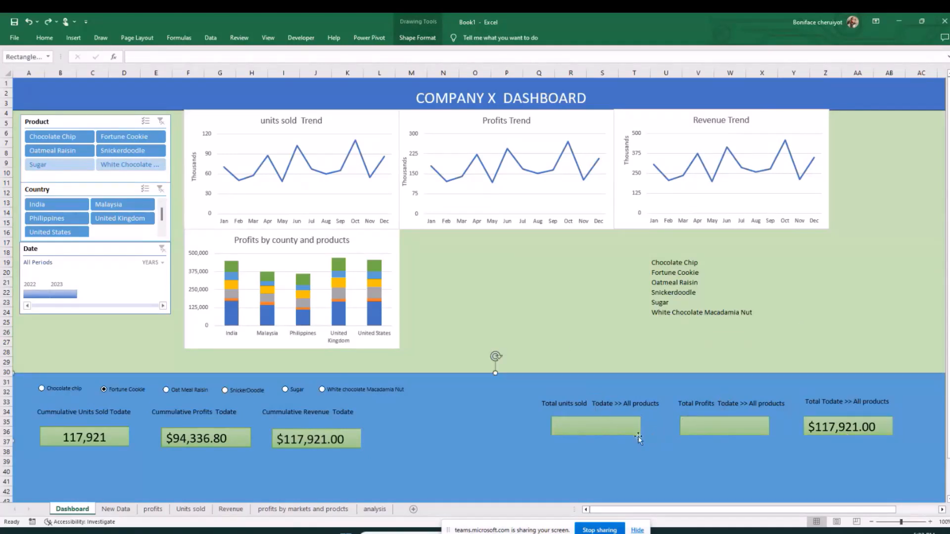
# Step: On the Units sold sheet, select the monthly values B4:B15 to read their sum
pyautogui.click(593, 427)
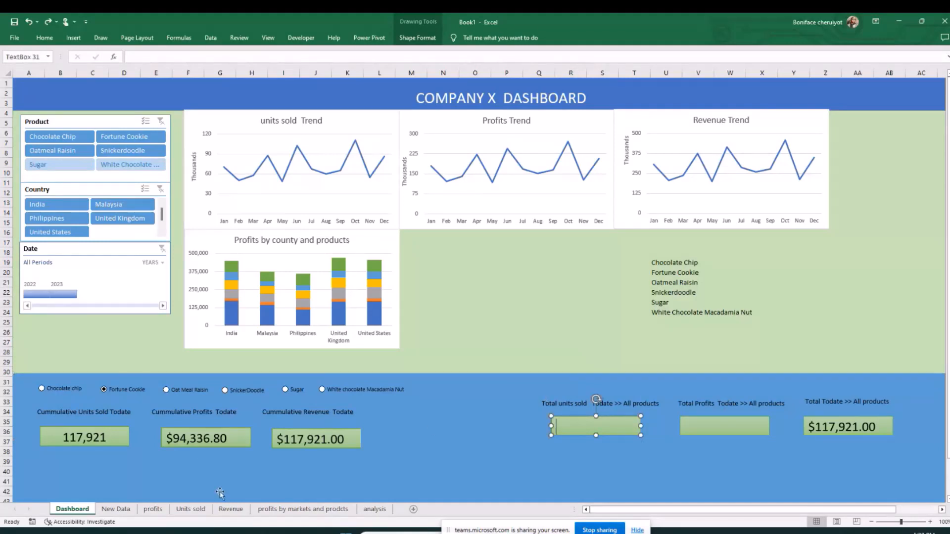
pyautogui.click(191, 509)
pyautogui.moveTo(99, 113); pyautogui.dragTo(100, 214)
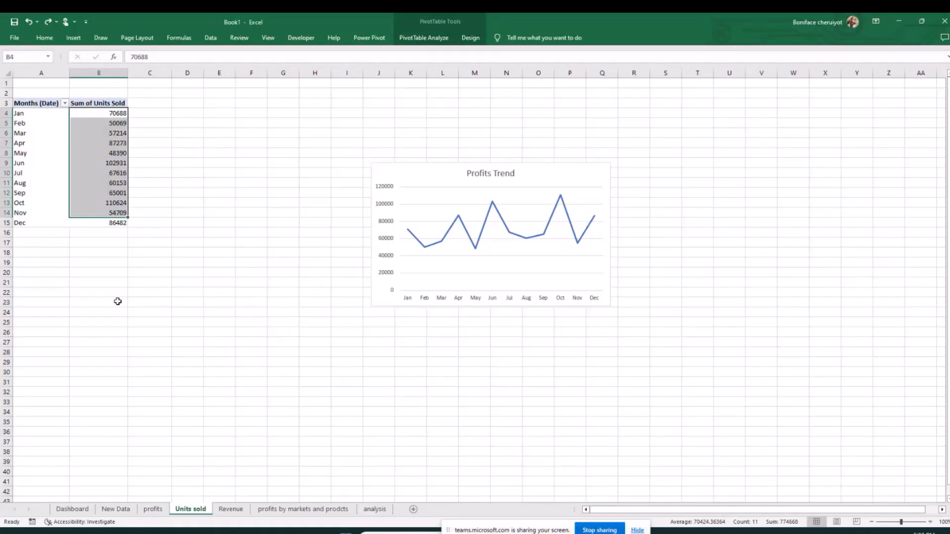
pyautogui.hotkey('shift', 'Down')
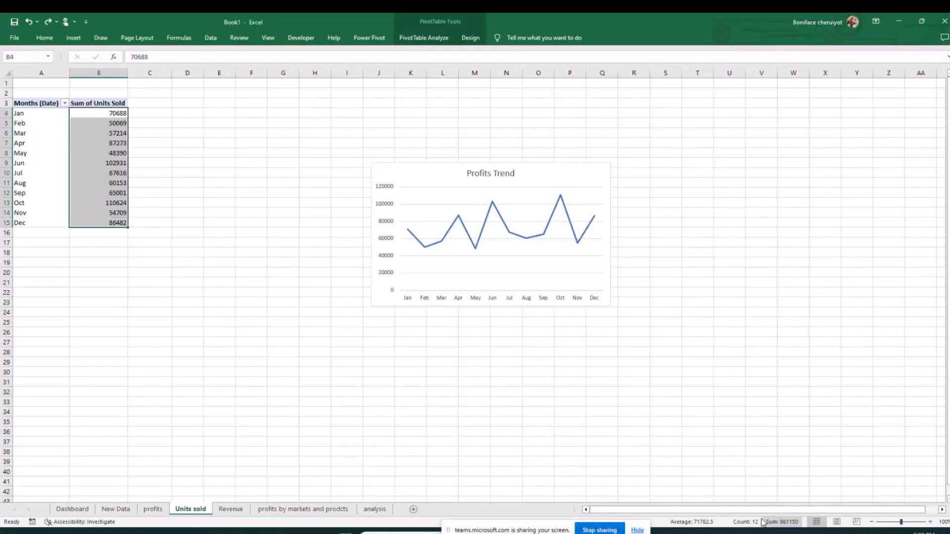
# Step: On the analysis sheet, check the total formulas under the Sales unit and profits columns in H11 and I11
pyautogui.click(375, 509)
pyautogui.click(350, 206)
pyautogui.click(338, 184)
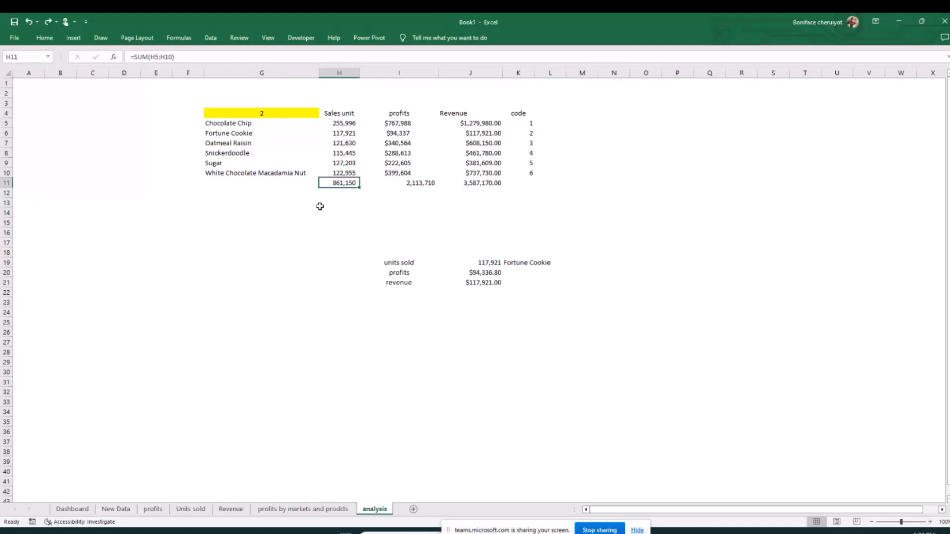
pyautogui.click(395, 184)
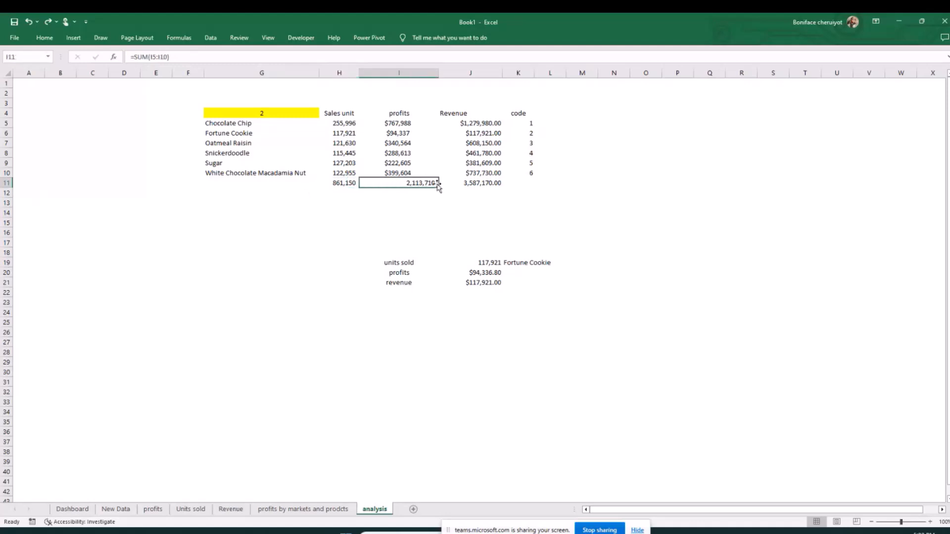
# Step: Add a single-line bottom border to the product table G4:K10 on the analysis sheet
pyautogui.moveTo(229, 118); pyautogui.dragTo(518, 178)
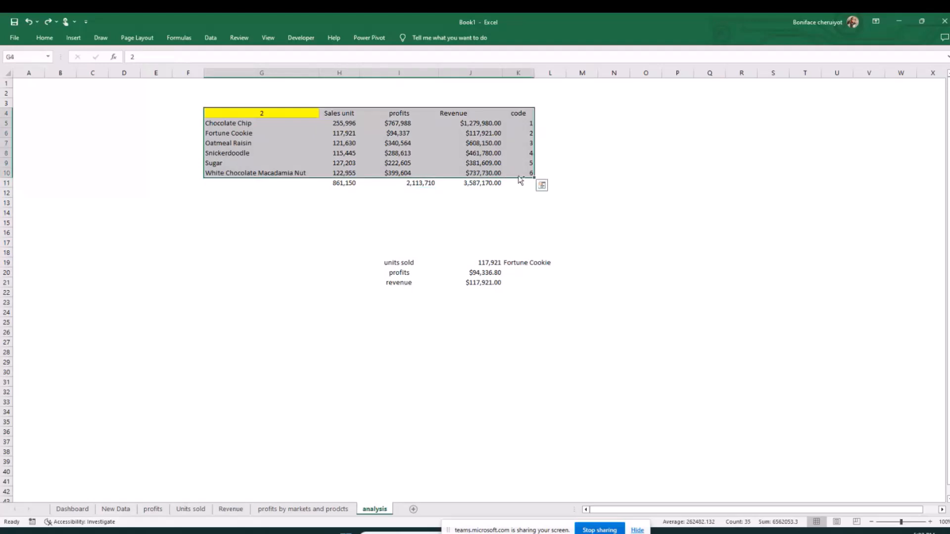
pyautogui.hotkey('ctrl', '1')
pyautogui.click(415, 130)
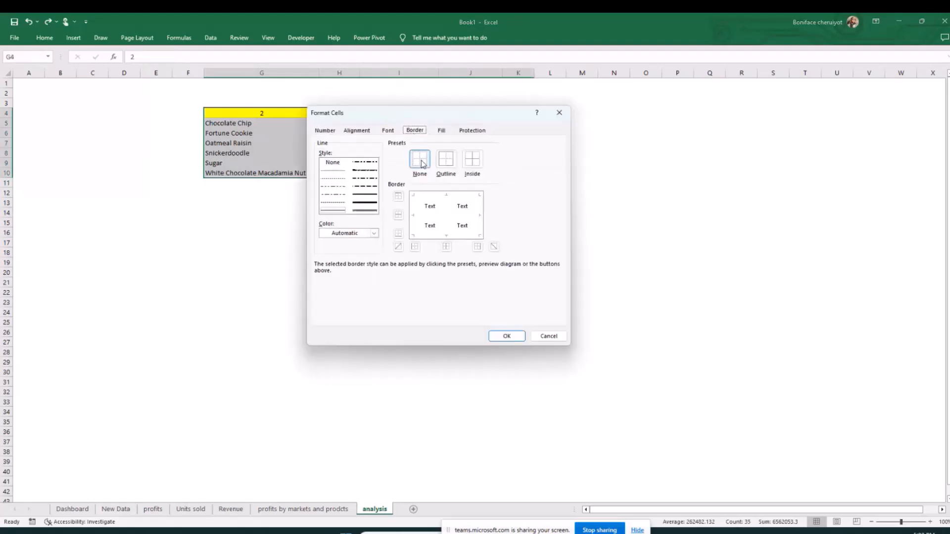
pyautogui.click(511, 337)
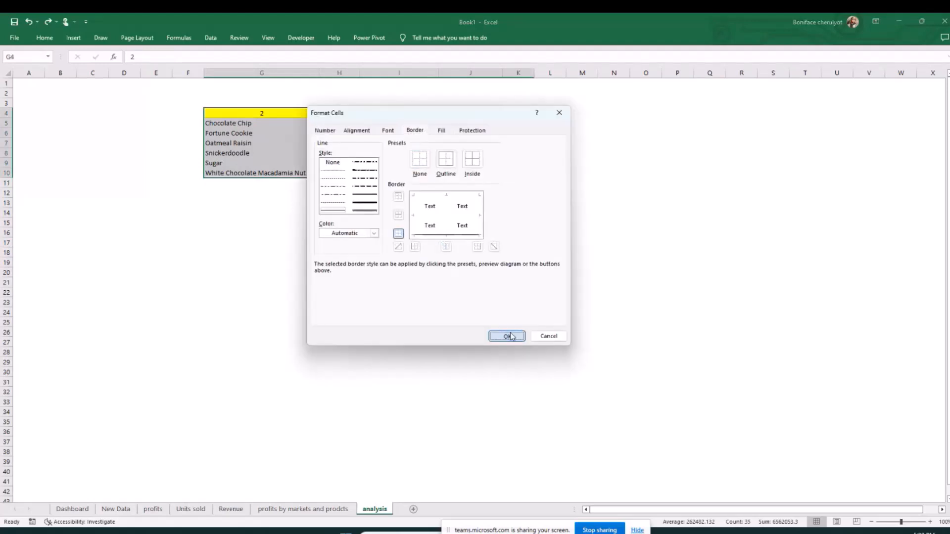
pyautogui.click(470, 332)
# Step: Add a double-line bottom border to the totals row G11:K11 on the analysis sheet
pyautogui.click(256, 184)
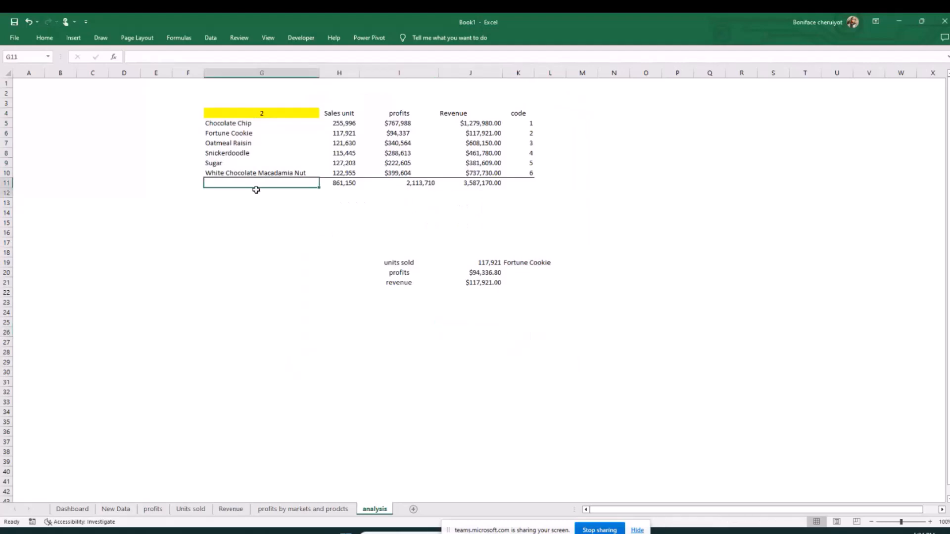
pyautogui.moveTo(256, 190); pyautogui.dragTo(520, 183)
pyautogui.hotkey('ctrl', '1')
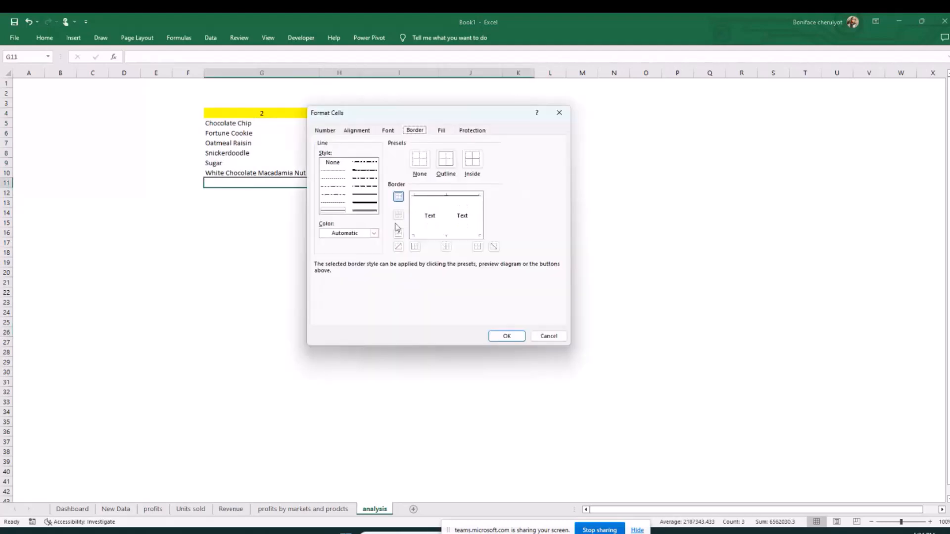
pyautogui.click(431, 236)
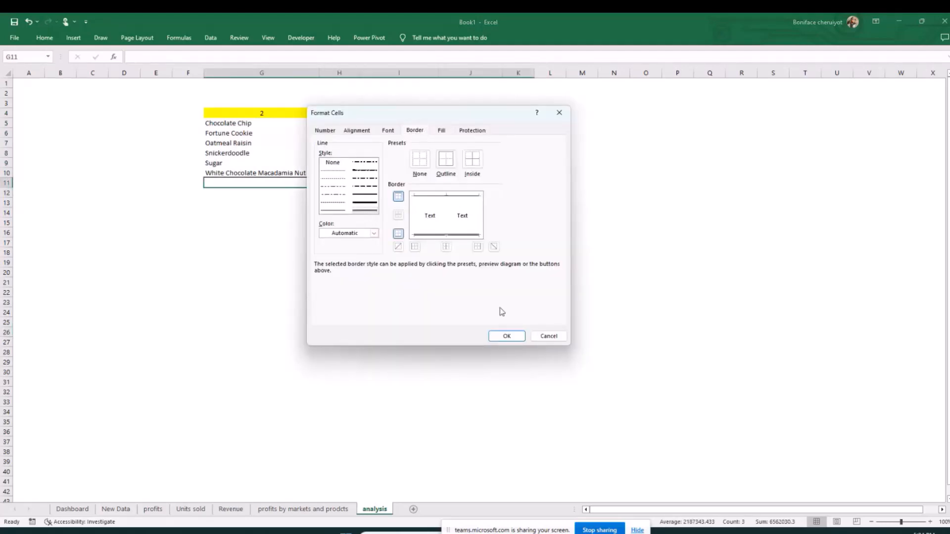
pyautogui.click(505, 336)
pyautogui.click(503, 337)
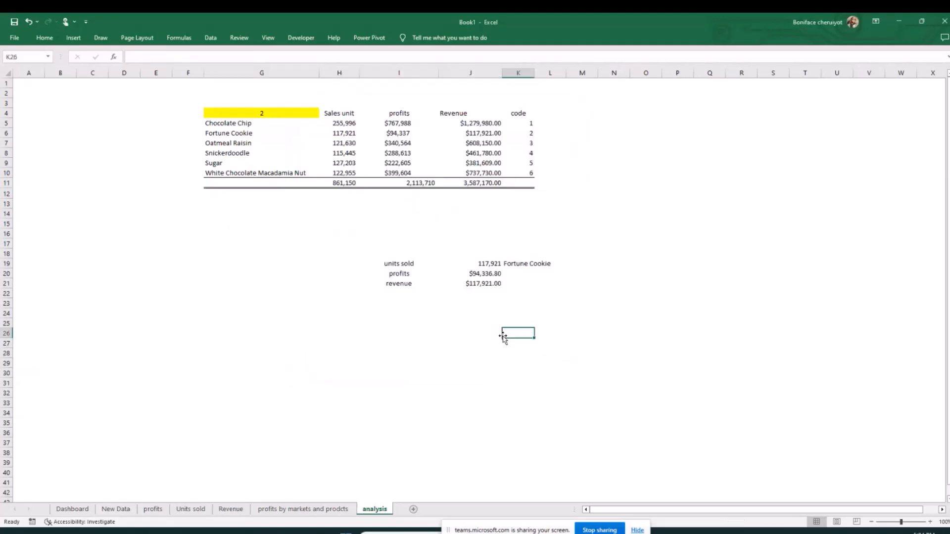
pyautogui.click(391, 392)
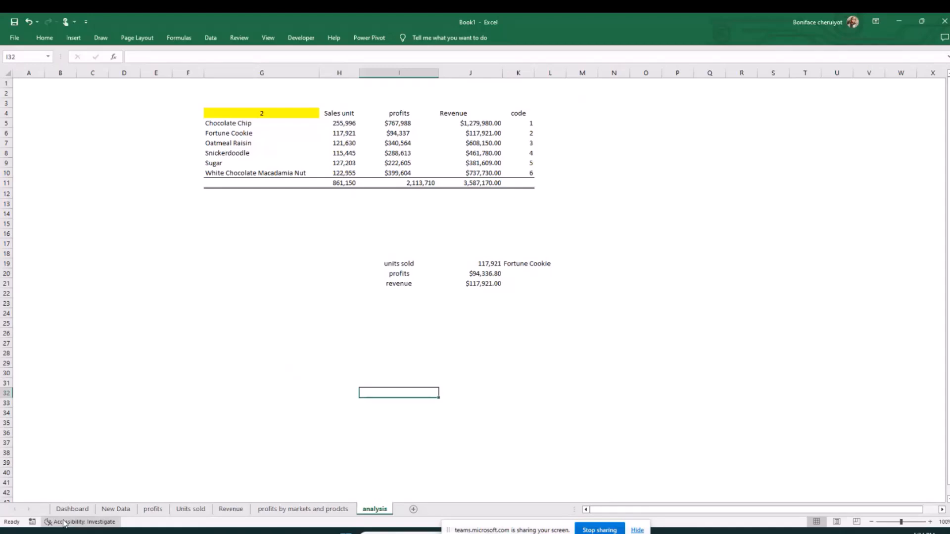
# Step: On the dashboard, link the box under the all-products units sold label to analysis!H11
pyautogui.click(72, 509)
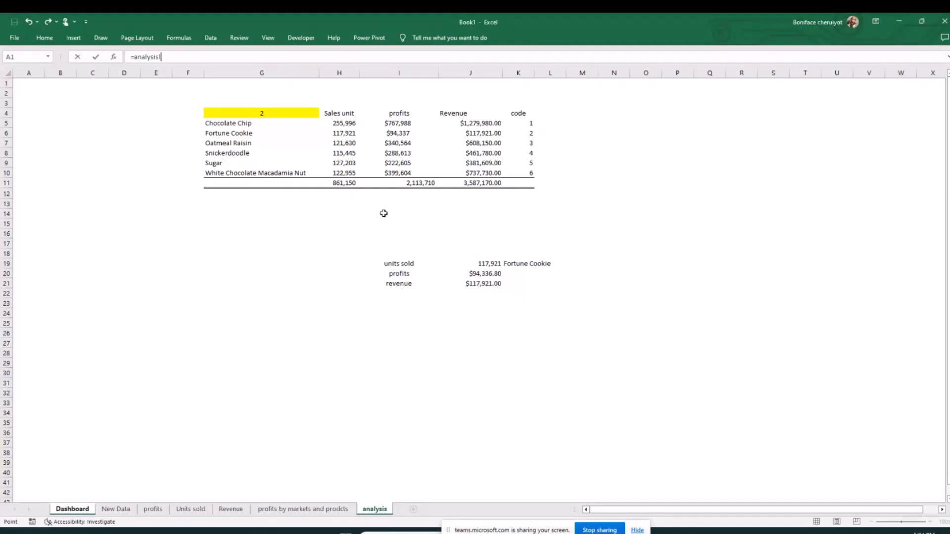
pyautogui.click(349, 185)
pyautogui.press('Return')
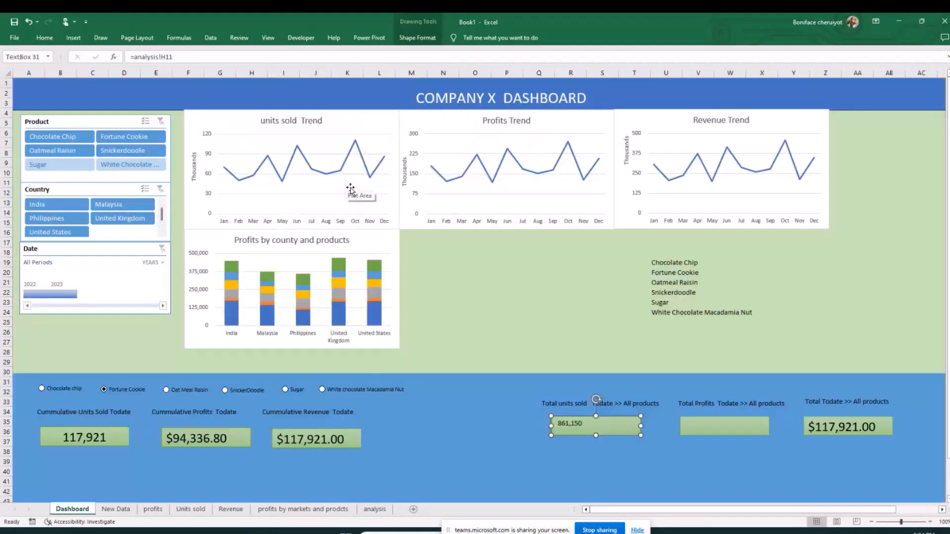
# Step: Link the box under the all-products Total Profits label to analysis!I11
pyautogui.click(725, 436)
pyautogui.click(148, 57)
pyautogui.write('=')
pyautogui.click(375, 509)
pyautogui.click(413, 183)
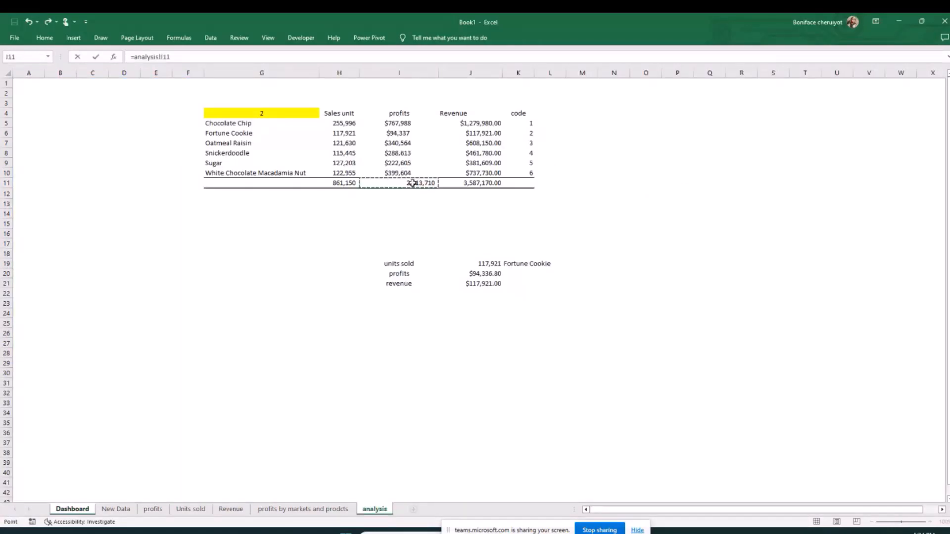
pyautogui.press('Return')
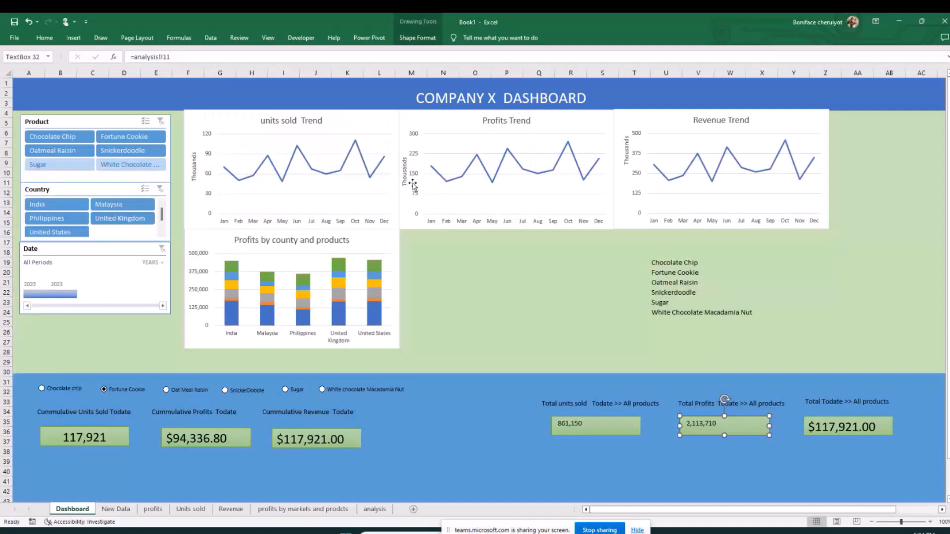
# Step: Link the third all-products total box to the revenue total in analysis!J11
pyautogui.press('Tab')
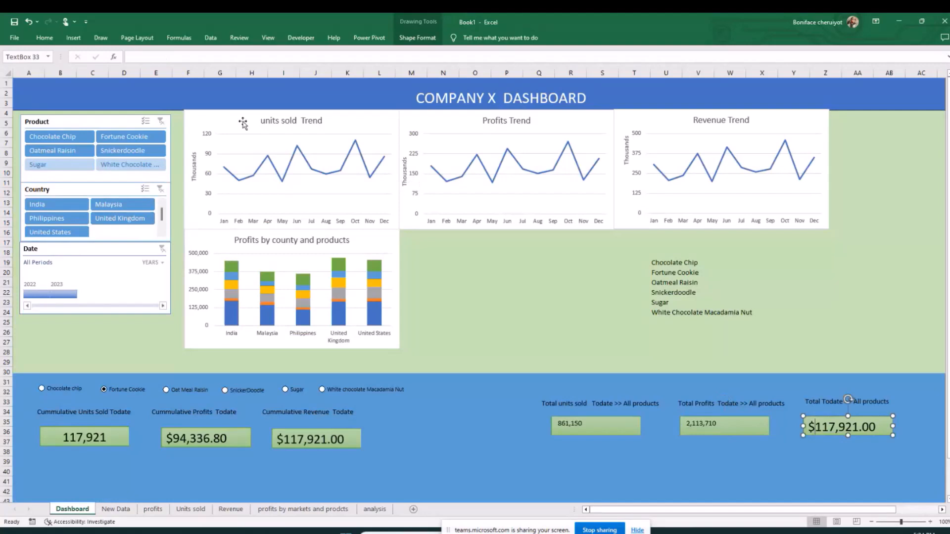
pyautogui.write('=')
pyautogui.click(374, 509)
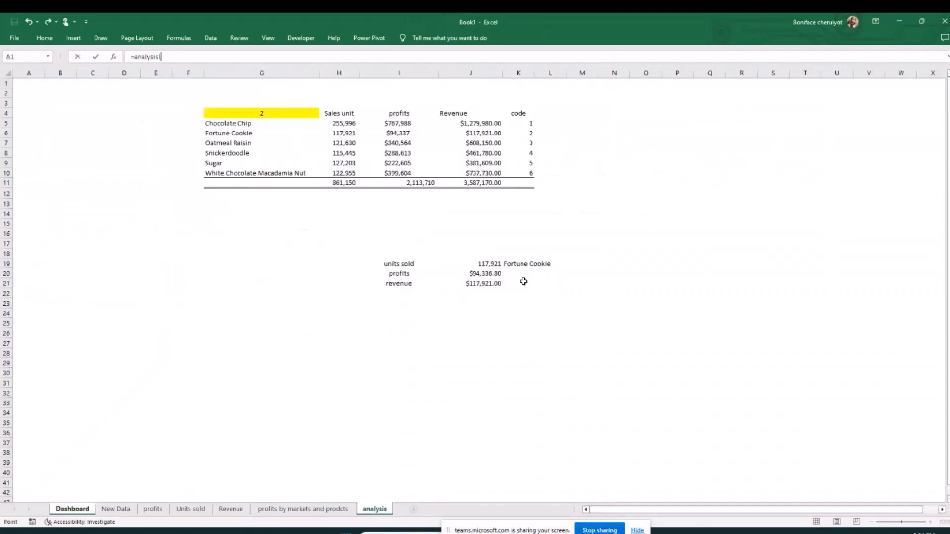
pyautogui.click(491, 186)
pyautogui.press('Return')
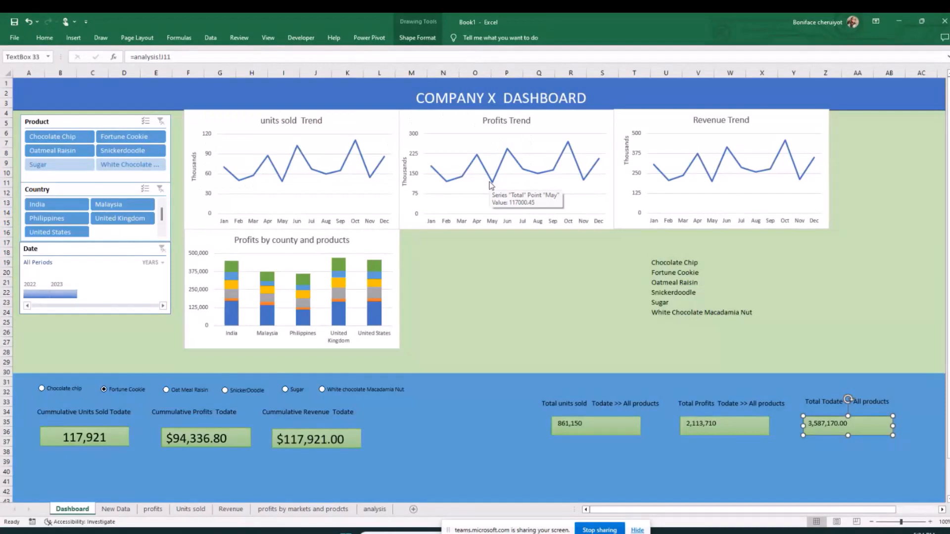
pyautogui.click(190, 509)
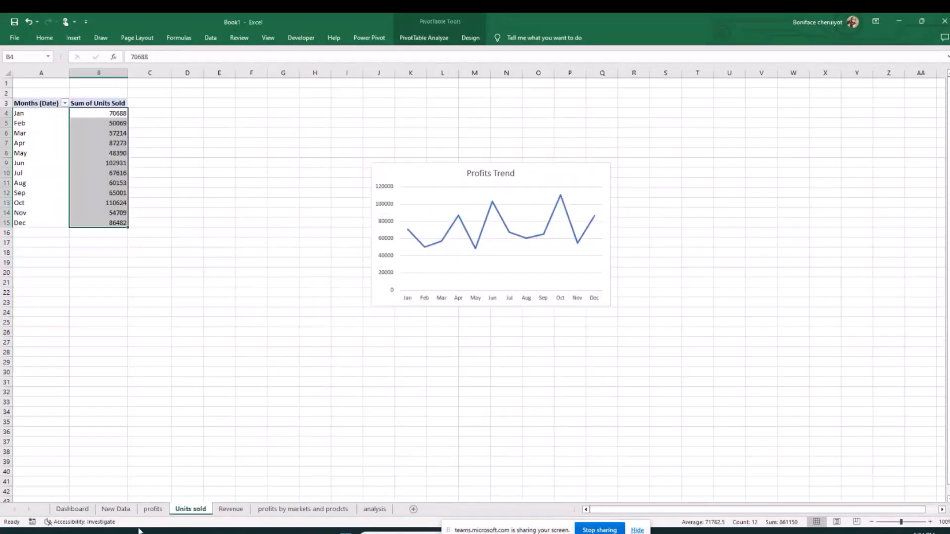
pyautogui.click(116, 509)
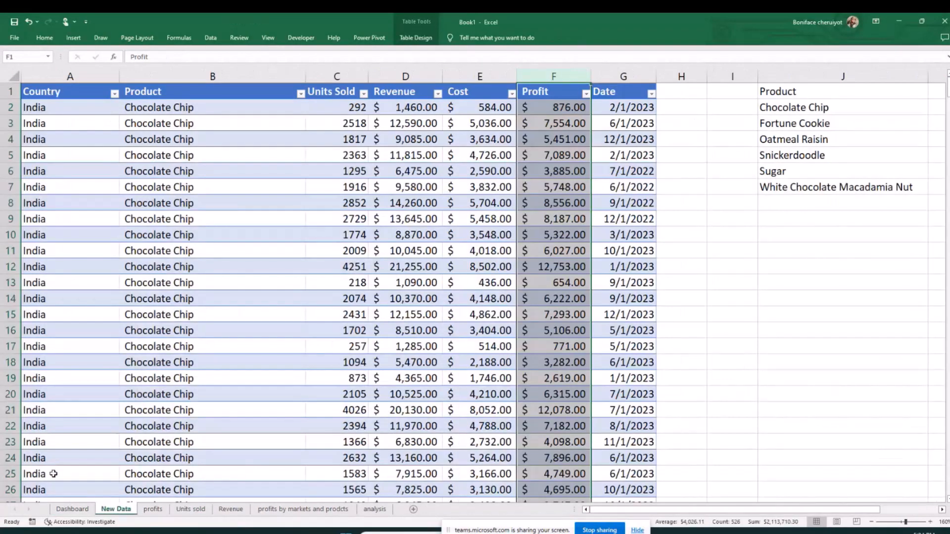
# Step: On the dashboard, move the three all-products total boxes slightly lower beneath their labels and make the units sold box a little taller
pyautogui.click(72, 509)
pyautogui.click(569, 441)
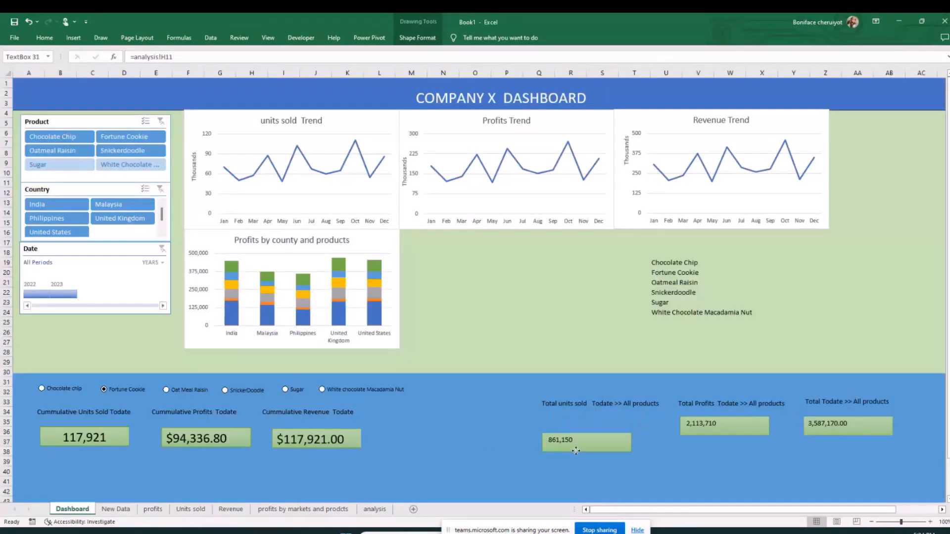
pyautogui.click(694, 432)
pyautogui.click(686, 441)
pyautogui.click(597, 441)
pyautogui.moveTo(595, 437); pyautogui.dragTo(601, 434)
pyautogui.click(710, 434)
pyautogui.moveTo(710, 434); pyautogui.dragTo(695, 448)
pyautogui.click(825, 434)
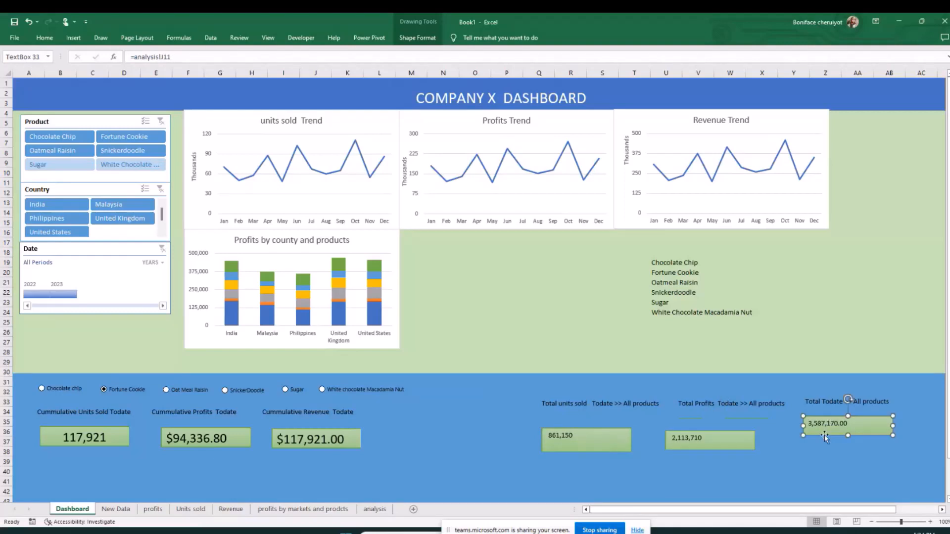
pyautogui.moveTo(824, 434); pyautogui.dragTo(810, 447)
# Step: Select the three all-products total boxes together and set their height to 0.7"
pyautogui.click(565, 446)
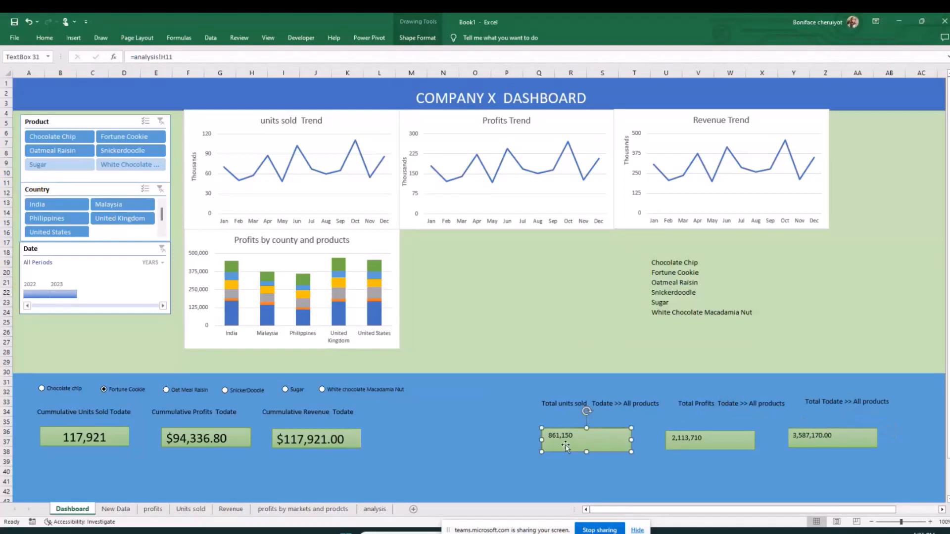
pyautogui.keyDown('ctrl'); pyautogui.click(708, 440); pyautogui.keyUp('ctrl')
pyautogui.keyDown('ctrl'); pyautogui.click(806, 436); pyautogui.keyUp('ctrl')
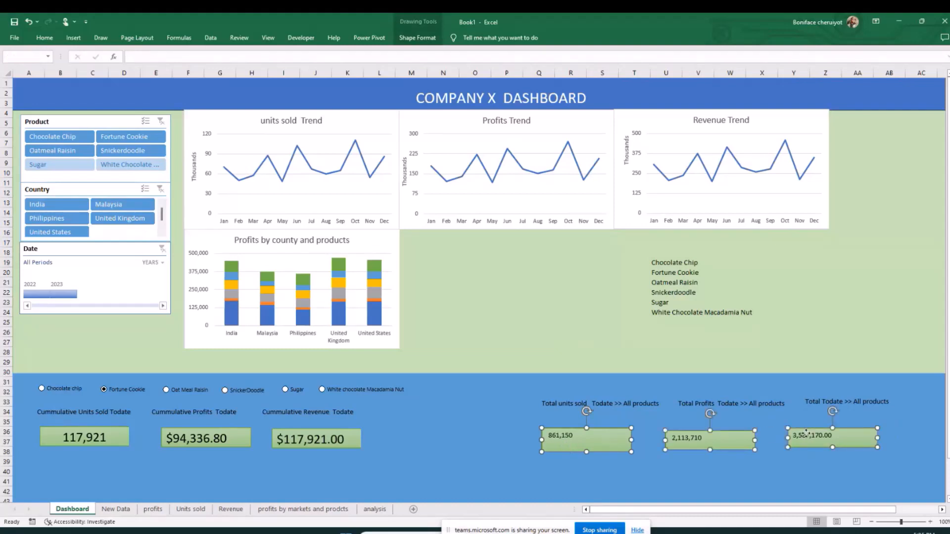
pyautogui.rightClick(806, 433)
pyautogui.click(842, 420)
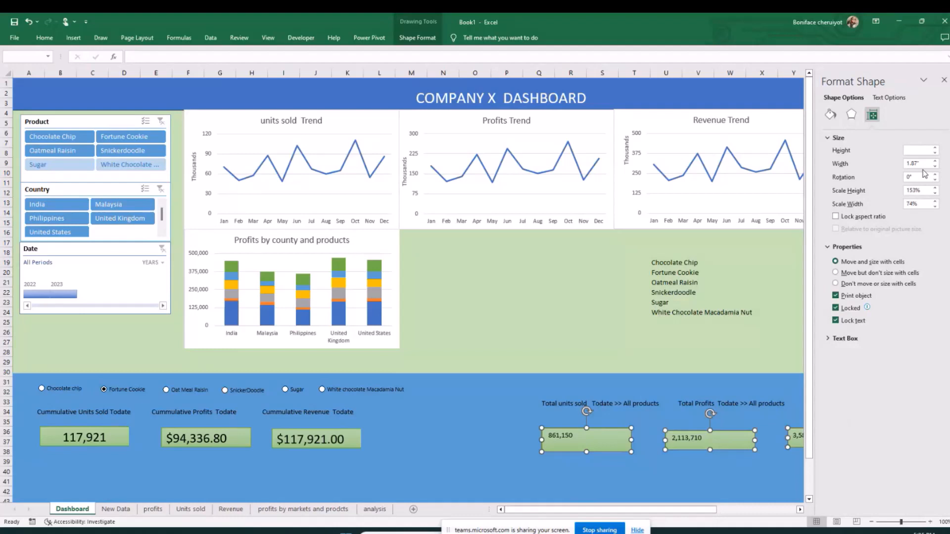
pyautogui.click(936, 153)
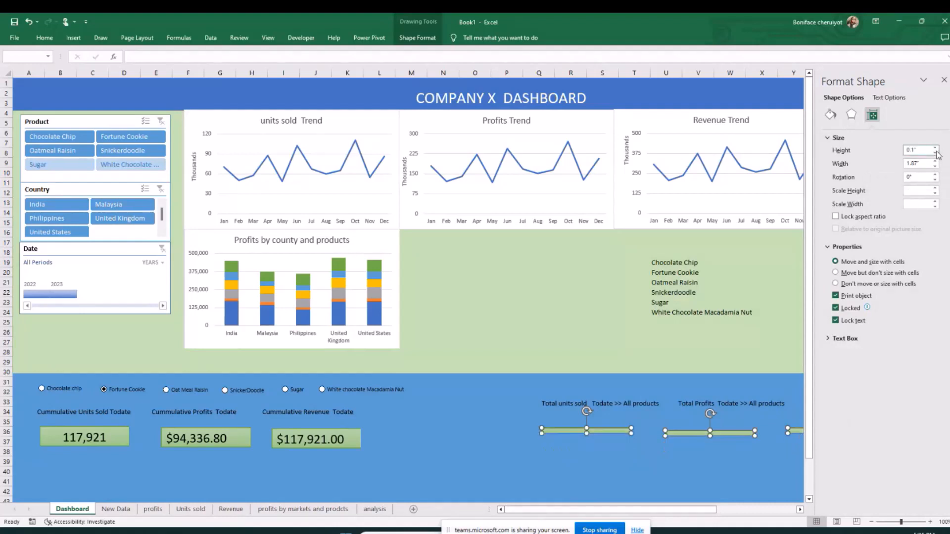
pyautogui.click(934, 148)
pyautogui.click(934, 148)
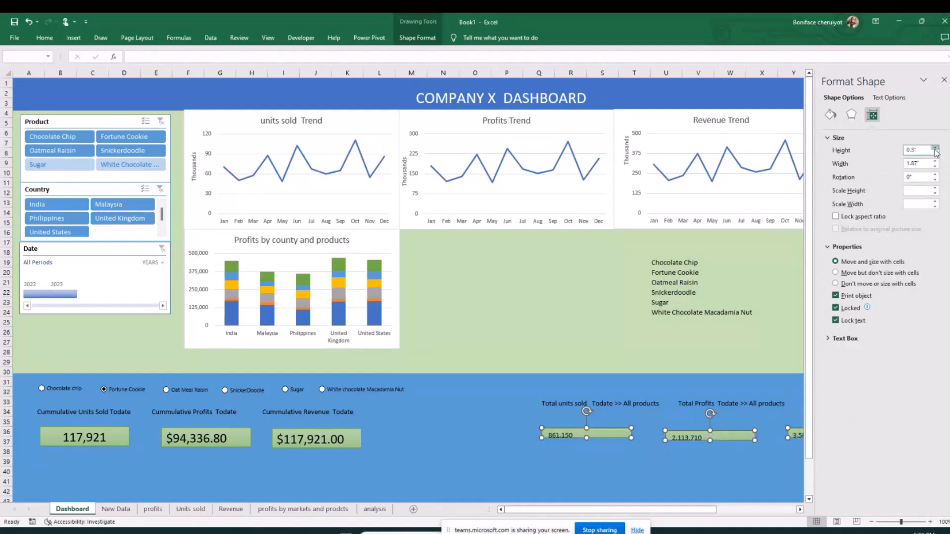
pyautogui.click(934, 148)
pyautogui.click(935, 148)
pyautogui.click(935, 148)
pyautogui.click(934, 148)
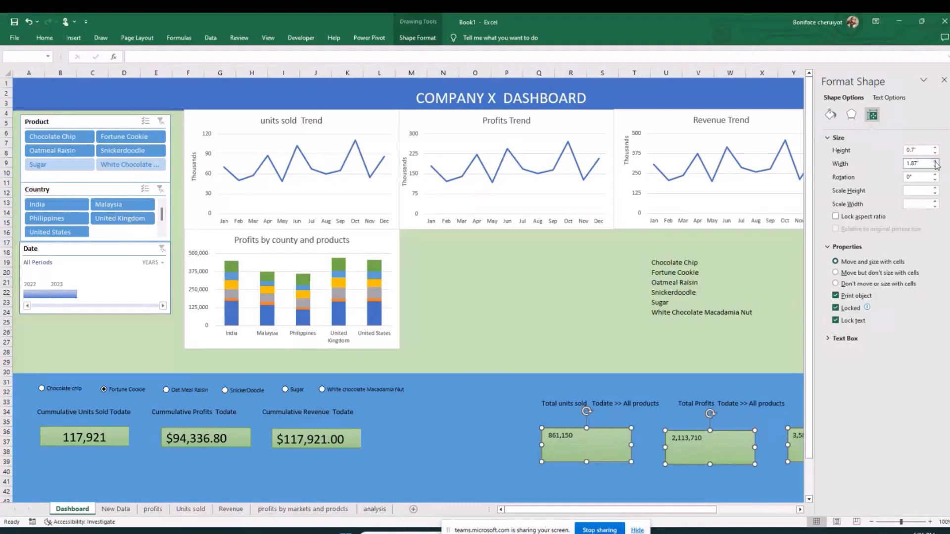
pyautogui.click(944, 80)
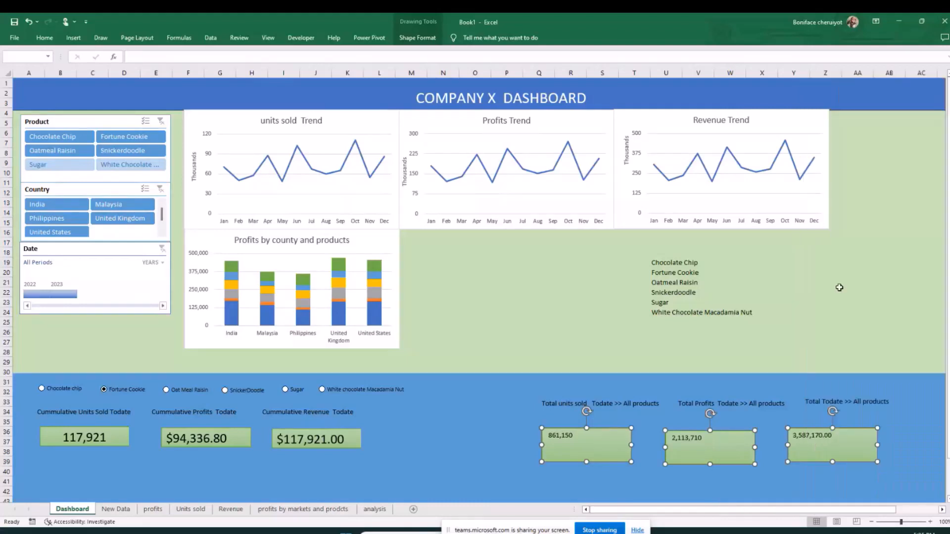
# Step: Align the three all-products total boxes along their top edges
pyautogui.rightClick(806, 445)
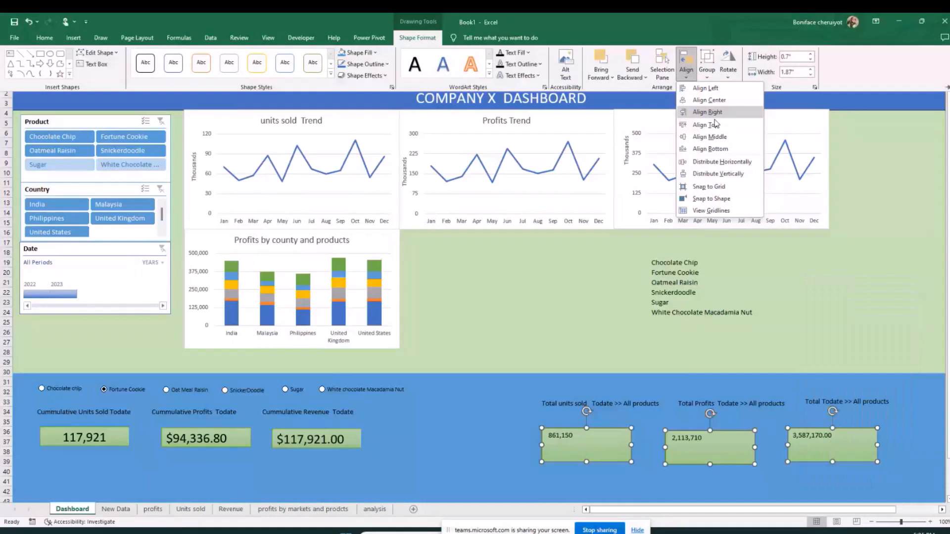
pyautogui.click(712, 125)
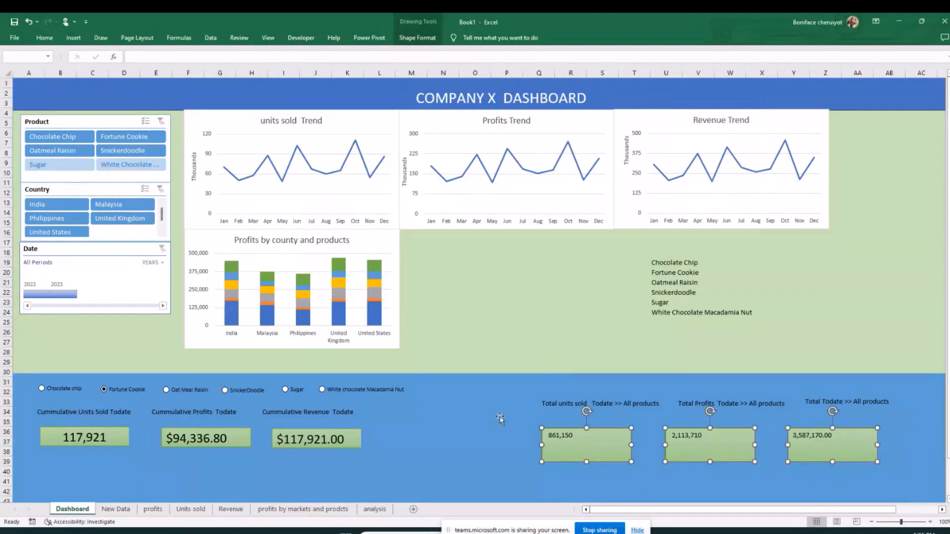
pyautogui.click(592, 452)
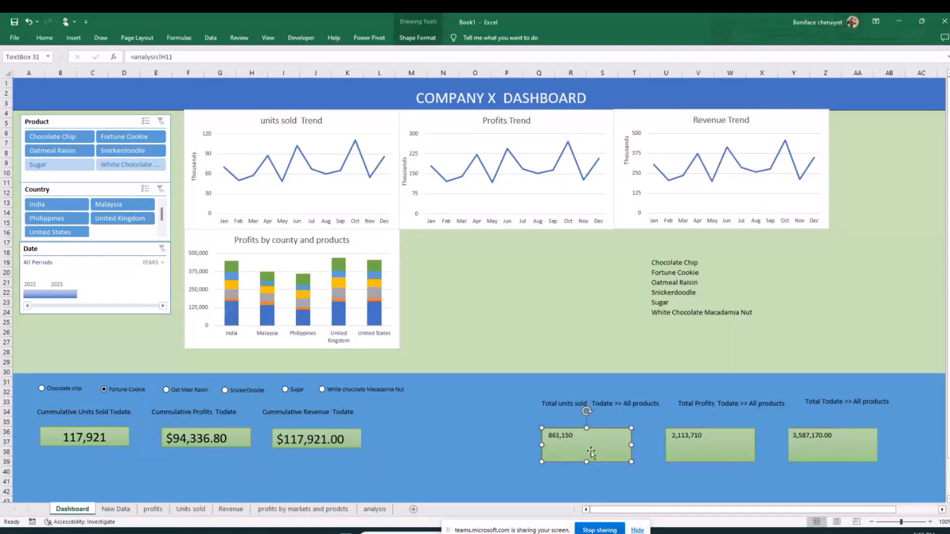
# Step: Enlarge the font of the values in the three all-products total boxes and centre the text vertically
pyautogui.click(689, 447)
pyautogui.keyDown('shift'); pyautogui.click(610, 446); pyautogui.keyUp('shift')
pyautogui.keyDown('shift'); pyautogui.click(833, 438); pyautogui.keyUp('shift')
pyautogui.click(45, 37)
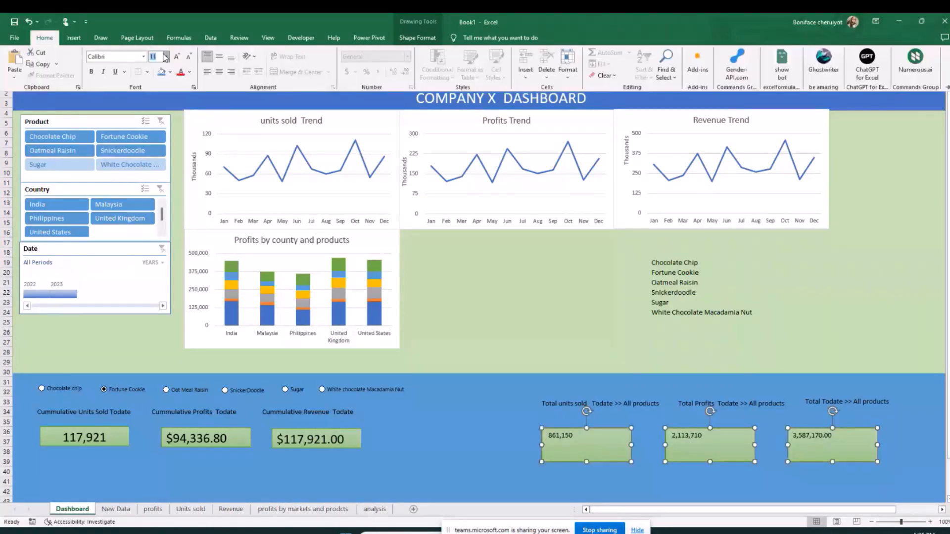
pyautogui.click(165, 58)
pyautogui.click(156, 157)
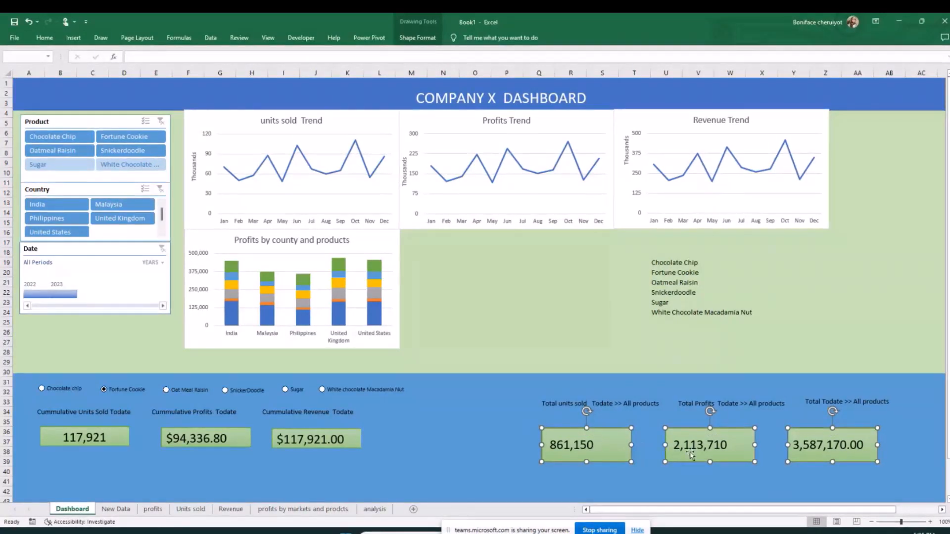
# Step: Apply the Accounting dollar format to the profits and revenue totals I11:J11 on the analysis sheet, and return to the dashboard
pyautogui.click(374, 509)
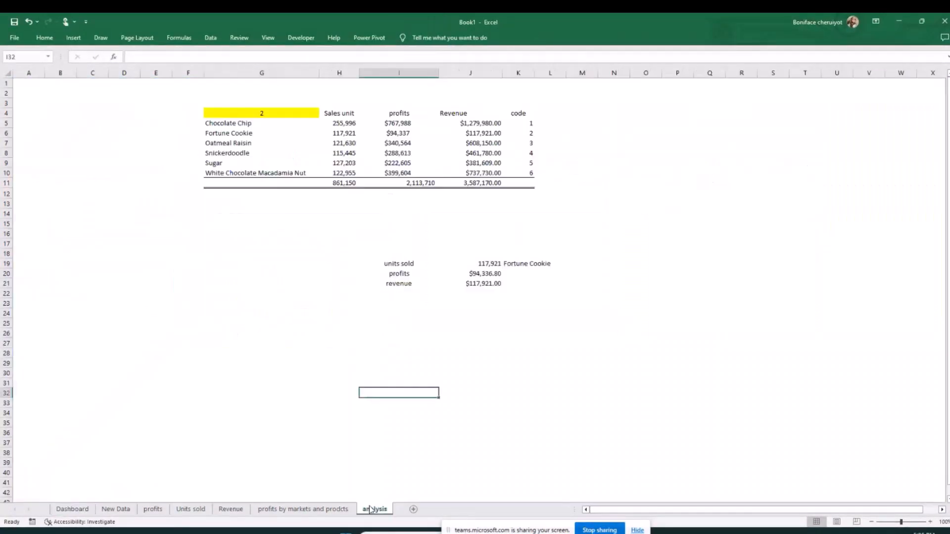
pyautogui.click(470, 363)
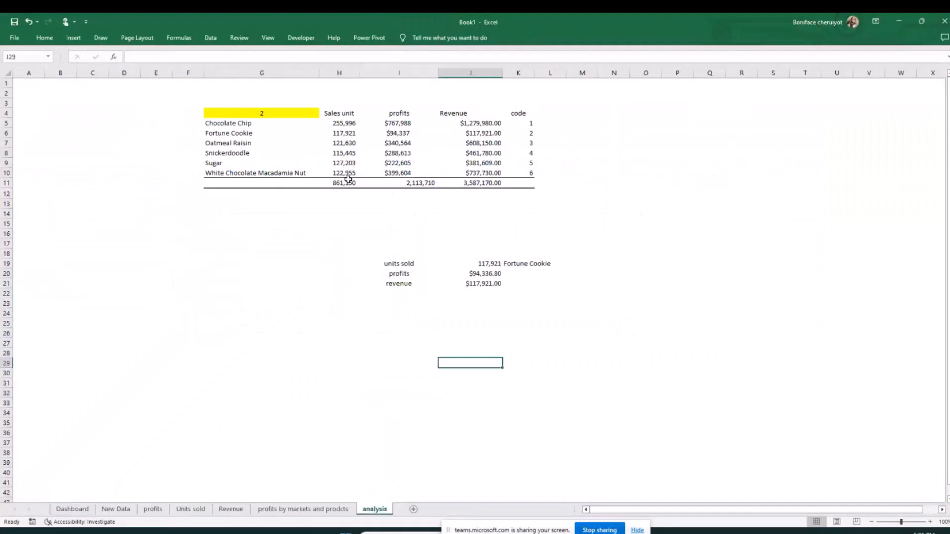
pyautogui.click(347, 183)
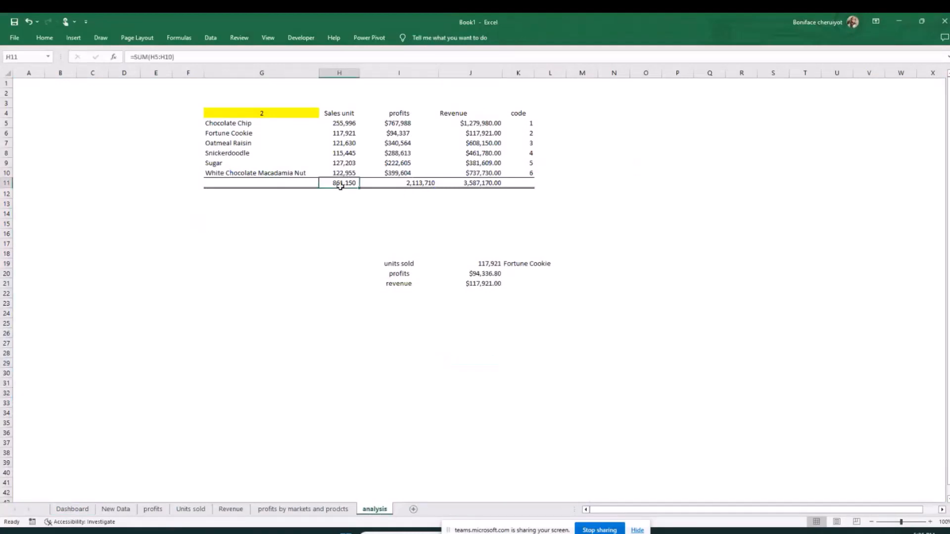
pyautogui.moveTo(376, 183); pyautogui.dragTo(475, 183)
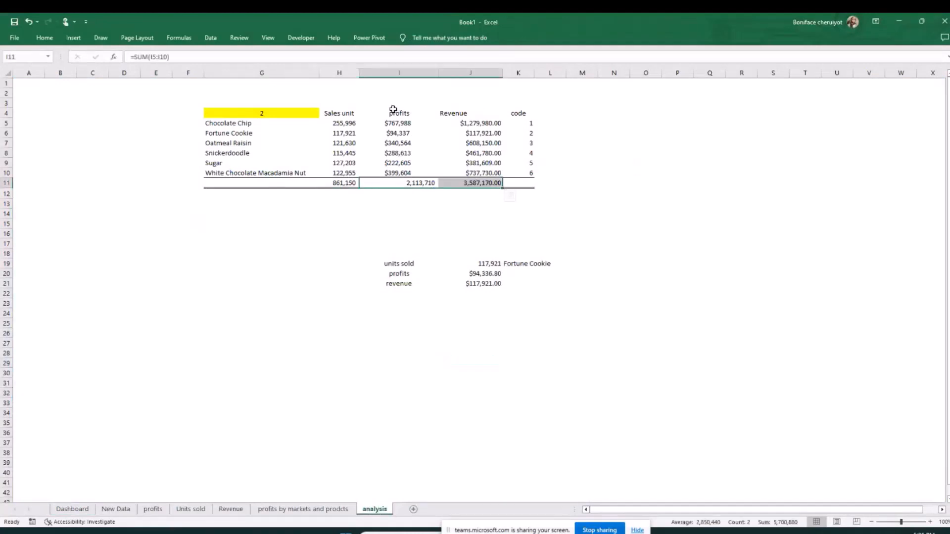
pyautogui.click(43, 37)
pyautogui.click(347, 73)
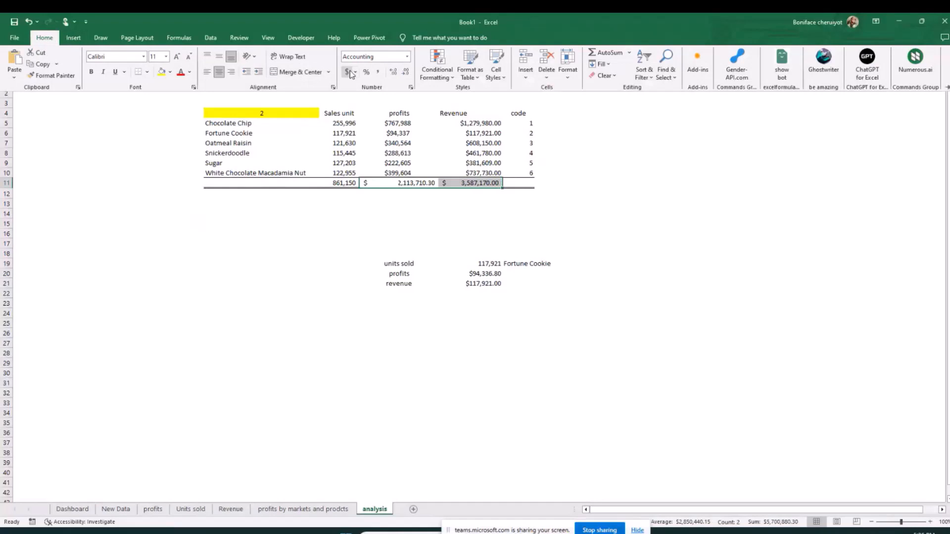
pyautogui.click(338, 223)
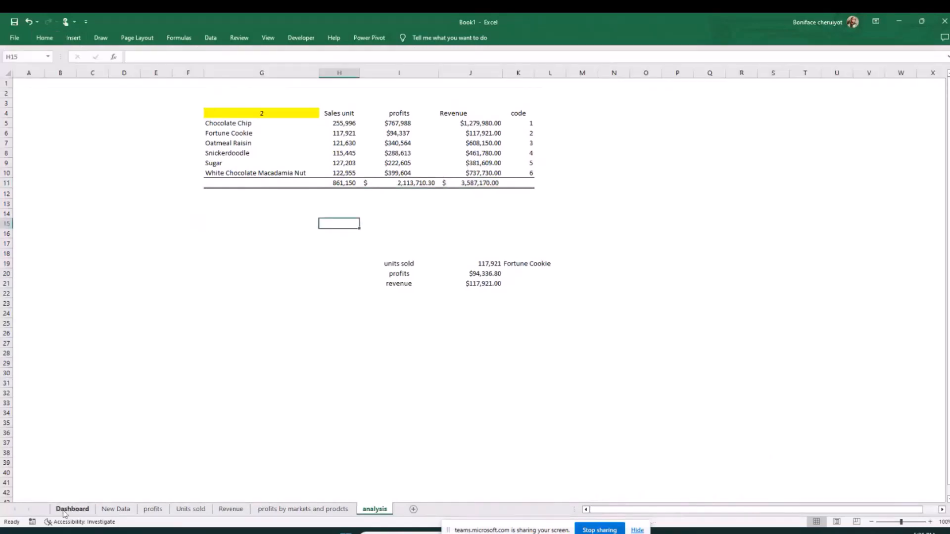
pyautogui.click(72, 509)
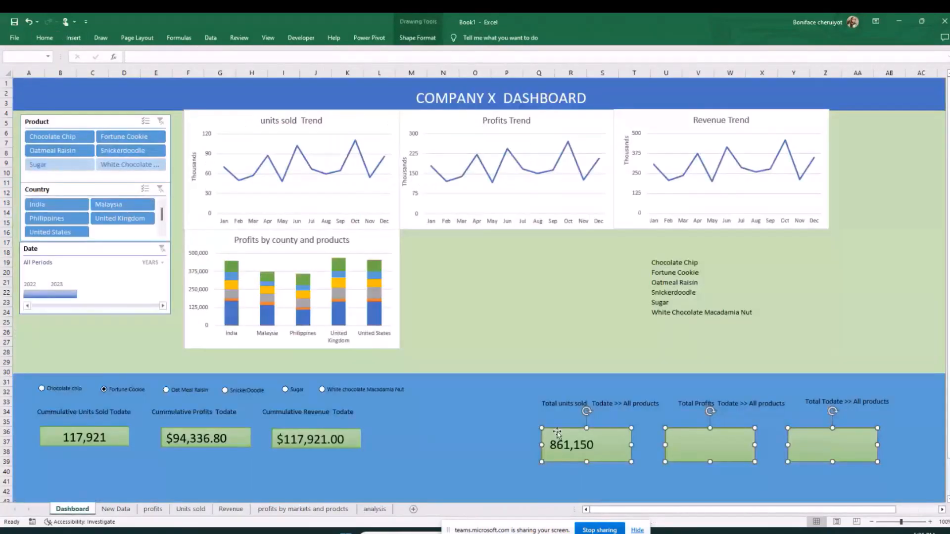
# Step: Widen the three all-products total boxes together by extending their side edges, and deselect them
pyautogui.moveTo(632, 445); pyautogui.dragTo(654, 445)
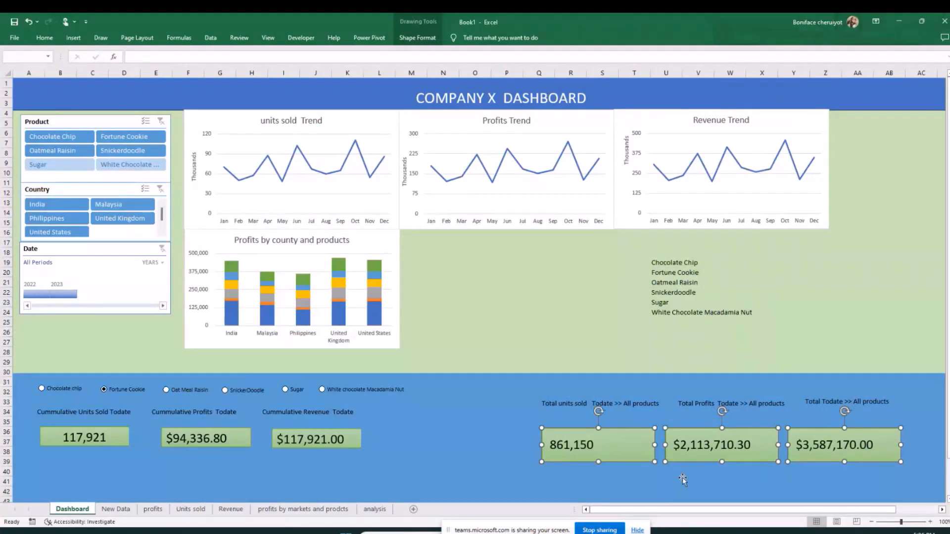
pyautogui.click(682, 477)
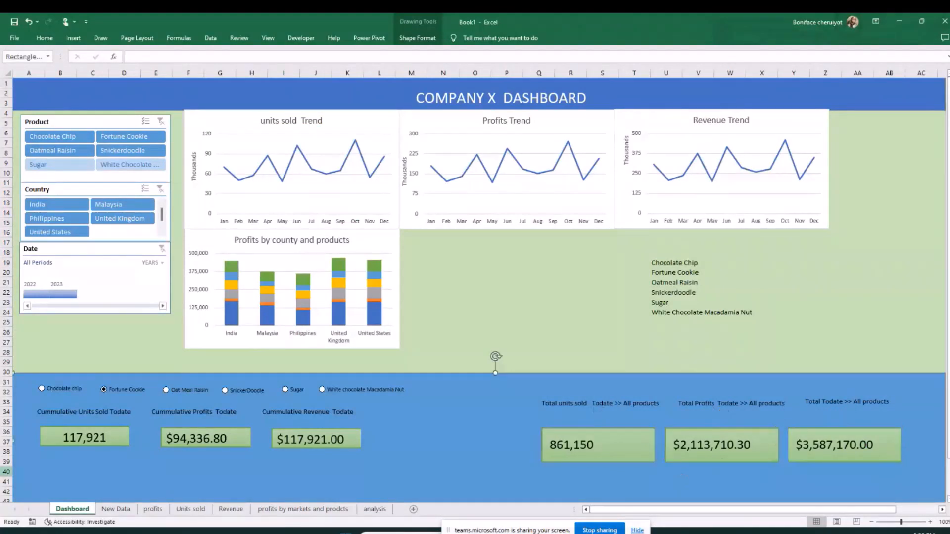
pyautogui.click(602, 342)
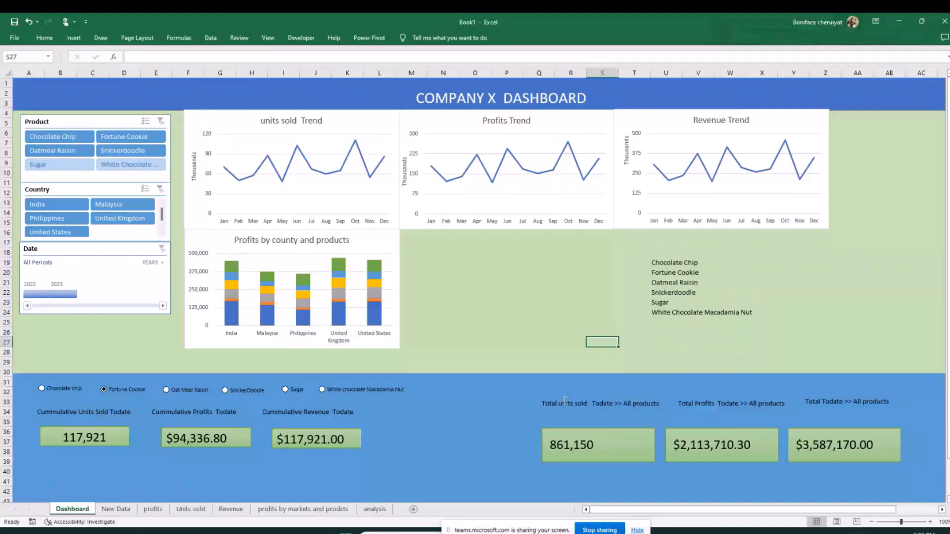
# Step: Centre the value horizontally in the all-products total units sold box
pyautogui.click(614, 448)
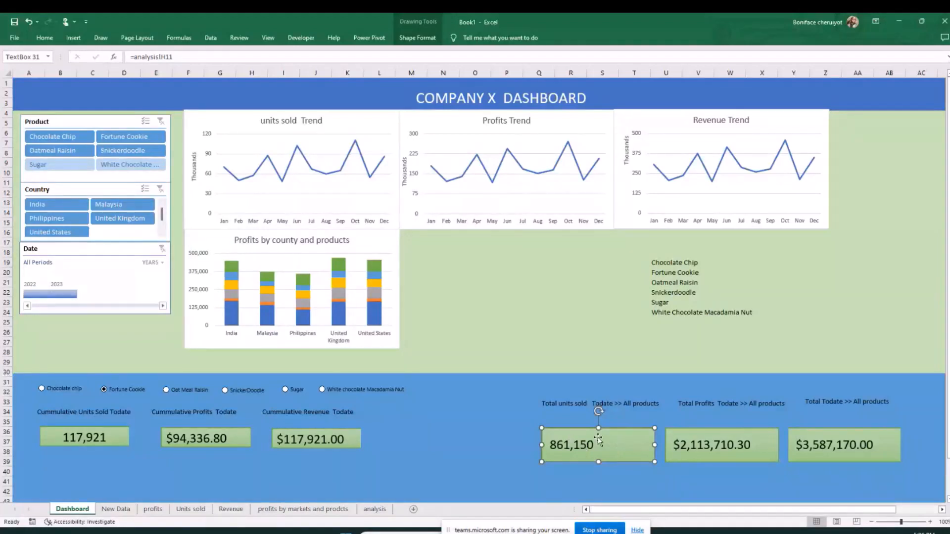
pyautogui.click(45, 40)
pyautogui.click(220, 71)
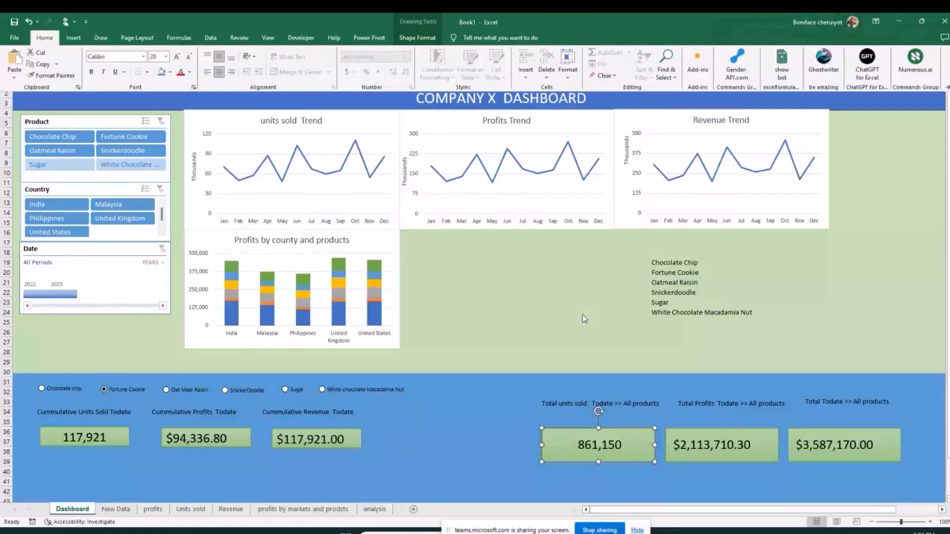
pyautogui.click(574, 342)
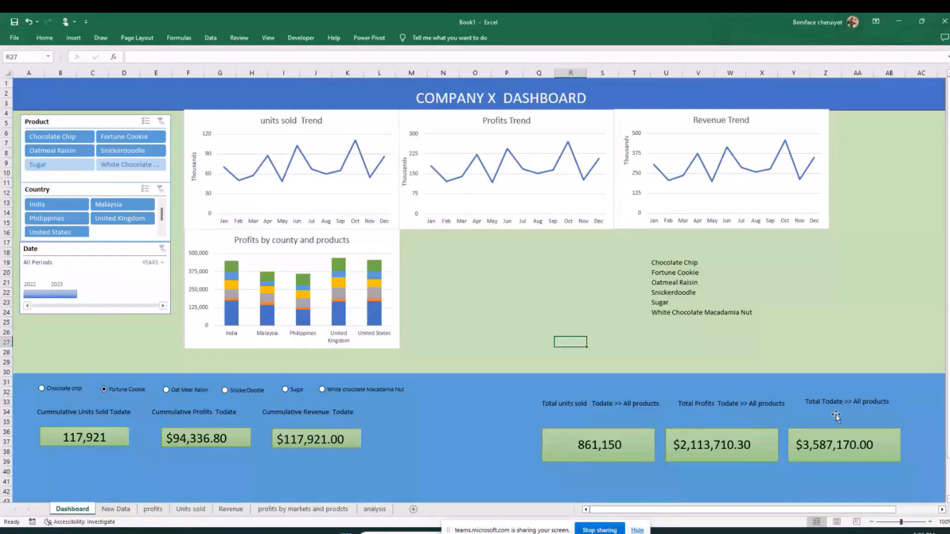
# Step: Change the third all-products label to "Total Revenue Todate >> All products" and shift it slightly to line up with the other labels
pyautogui.click(822, 402)
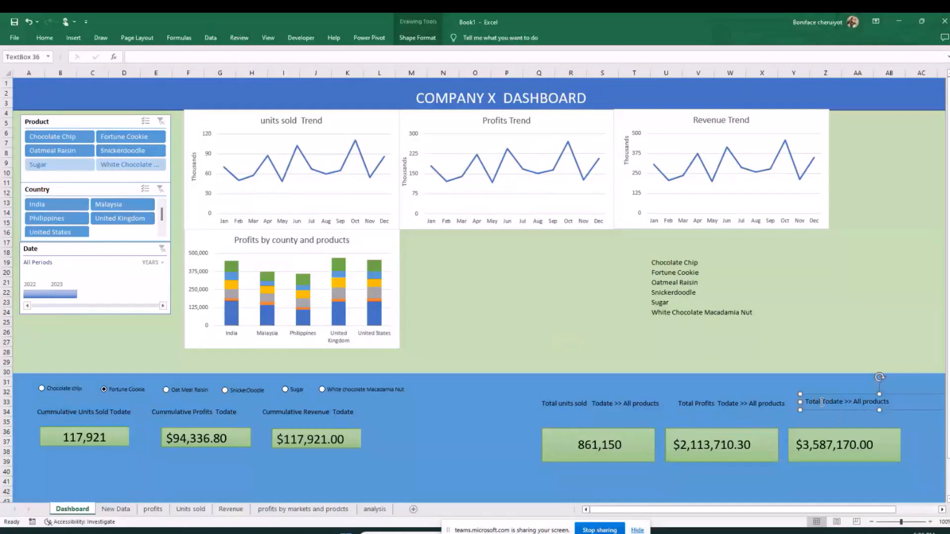
pyautogui.write('Rev enue')
pyautogui.moveTo(820, 410); pyautogui.dragTo(818, 410)
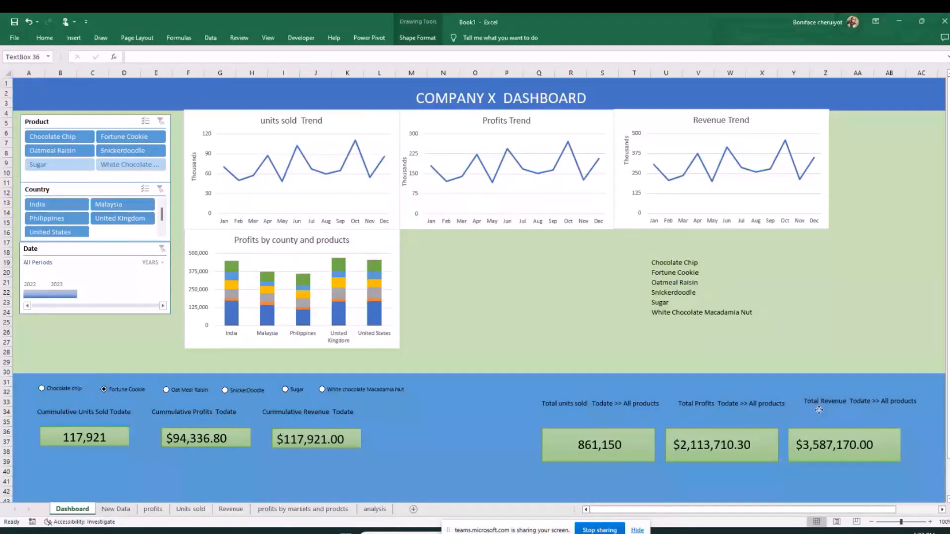
pyautogui.moveTo(819, 410); pyautogui.dragTo(815, 410)
pyautogui.press('Escape')
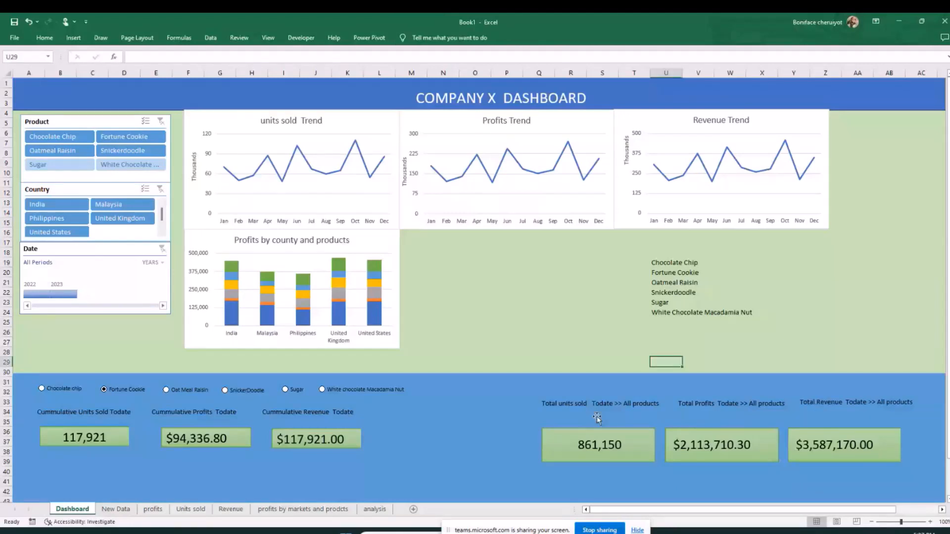
# Step: Remove the product name list below the Revenue Trend chart and switch the product option to Sugar, ending on White chocolate Macadamia Nut
pyautogui.click(552, 331)
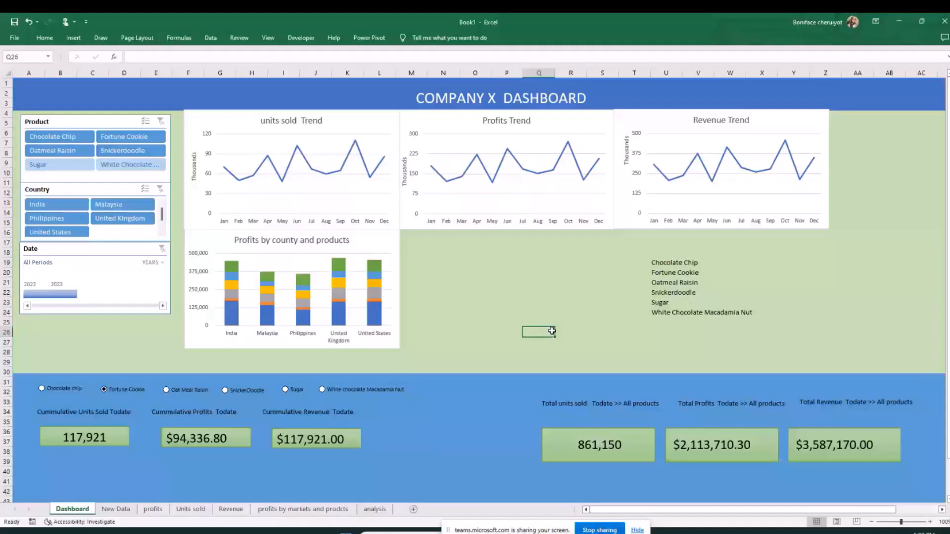
pyautogui.click(575, 296)
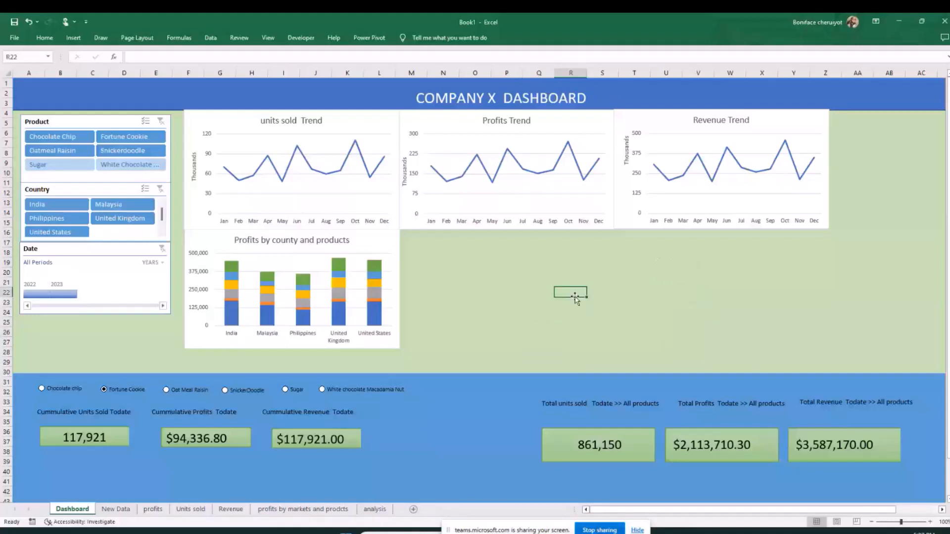
pyautogui.click(290, 390)
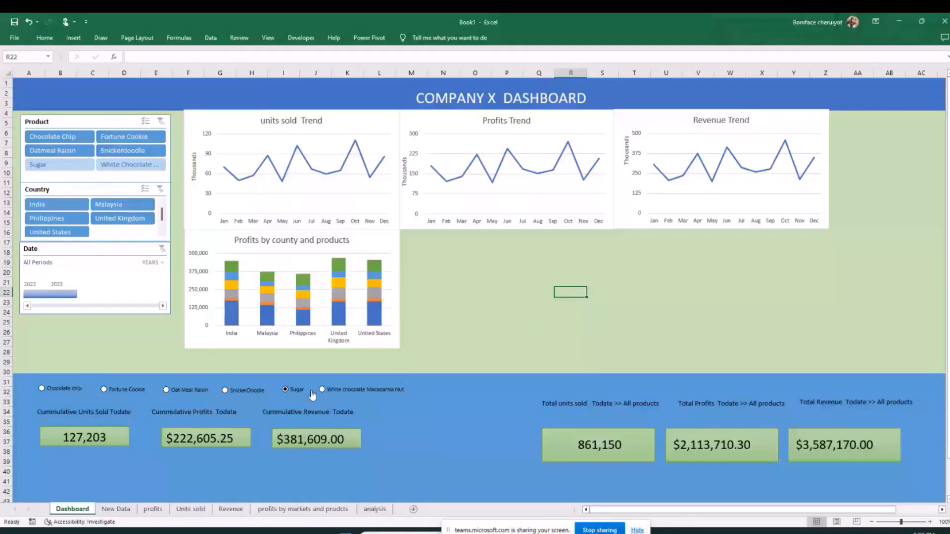
pyautogui.click(322, 390)
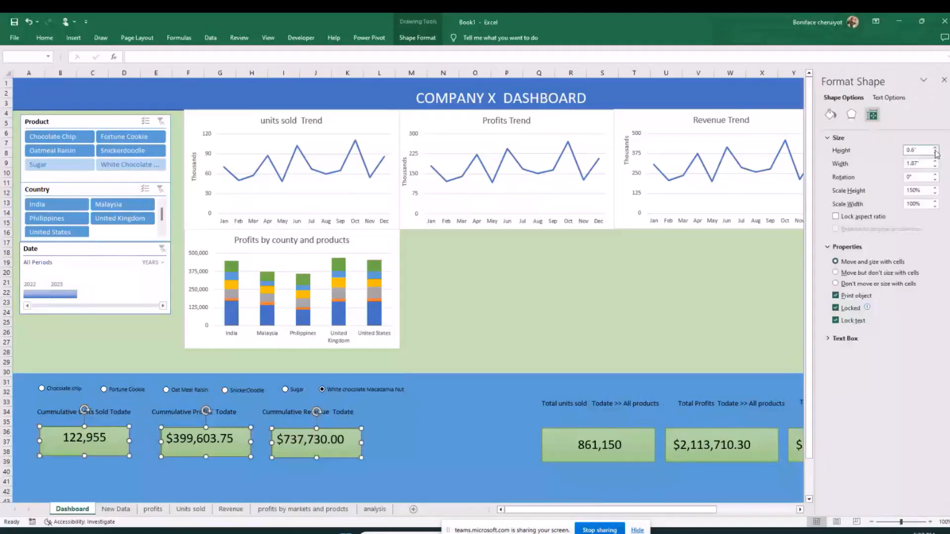
# Step: Size the three cumulative total boxes to 0.6" high and 1.9" wide, and align them along their top edges
pyautogui.click(935, 160)
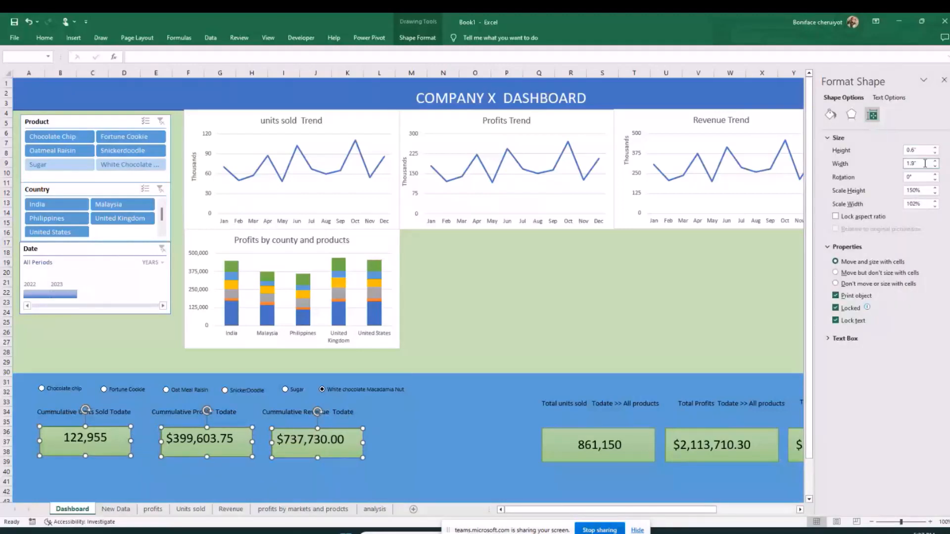
pyautogui.click(418, 37)
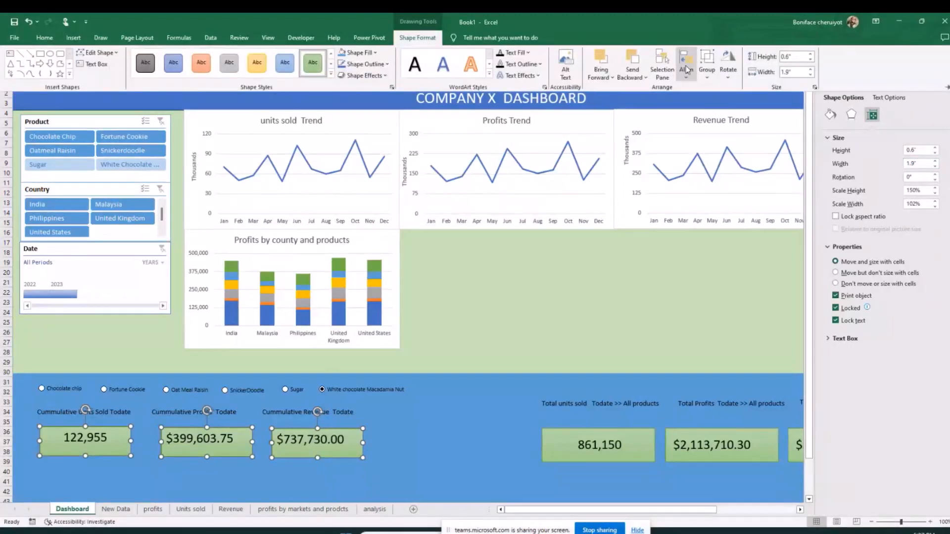
pyautogui.click(686, 70)
pyautogui.click(702, 123)
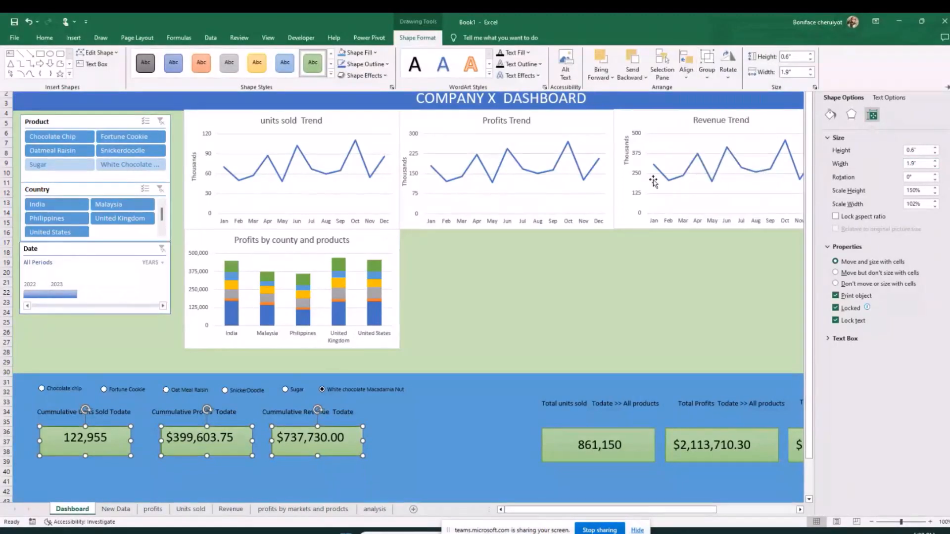
pyautogui.click(665, 272)
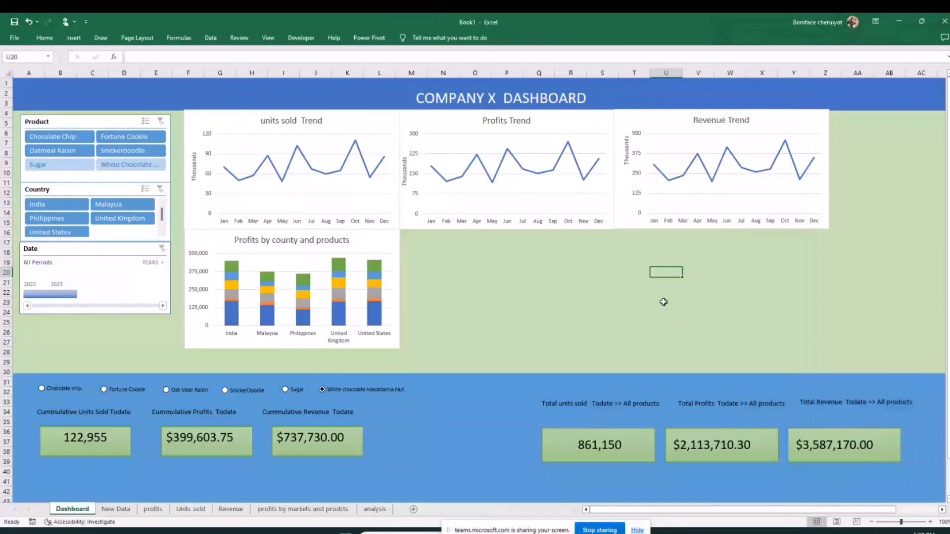
pyautogui.click(510, 325)
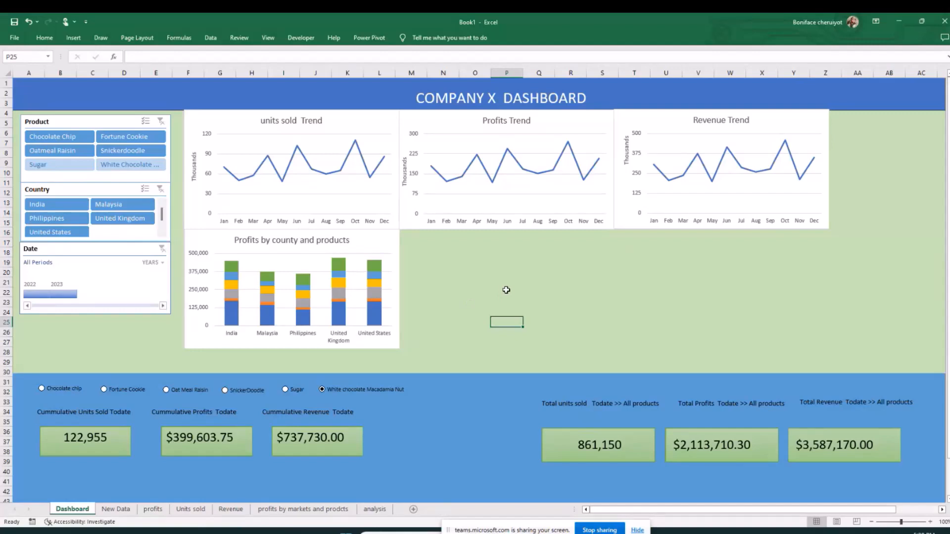
# Step: Duplicate the Revenue sheet, placing the copy directly after the original, and rename it Cost
pyautogui.click(157, 512)
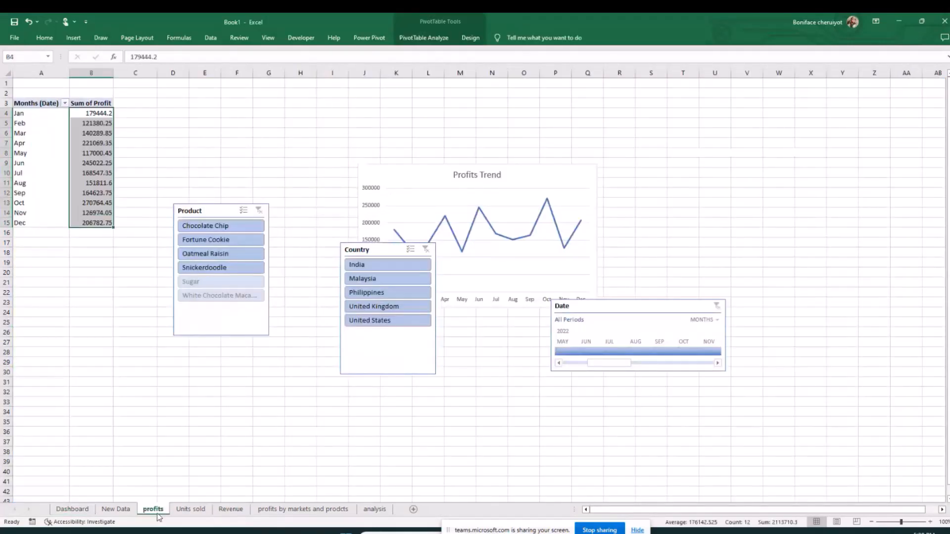
pyautogui.moveTo(230, 509); pyautogui.dragTo(271, 513)
pyautogui.rightClick(272, 513)
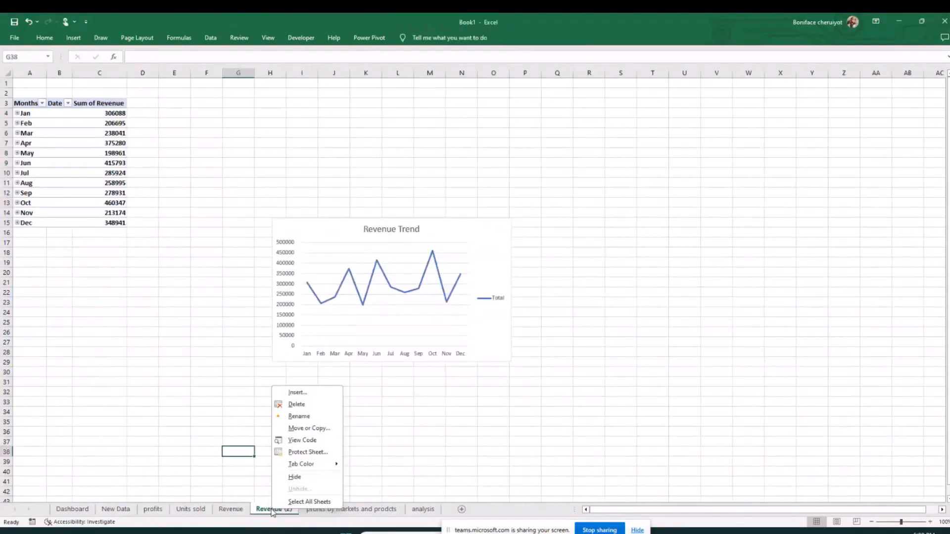
pyautogui.click(309, 418)
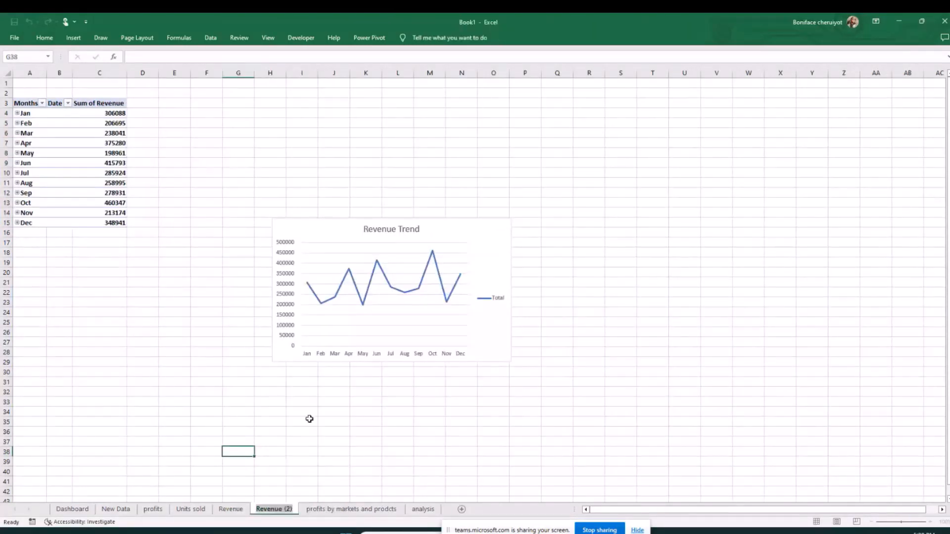
pyautogui.write('Cosy')
pyautogui.press('BackSpace')
pyautogui.write('t')
pyautogui.click(250, 379)
# Step: Show the field list for the Cost sheet's pivot table and replace the Revenue field with Cost
pyautogui.click(85, 135)
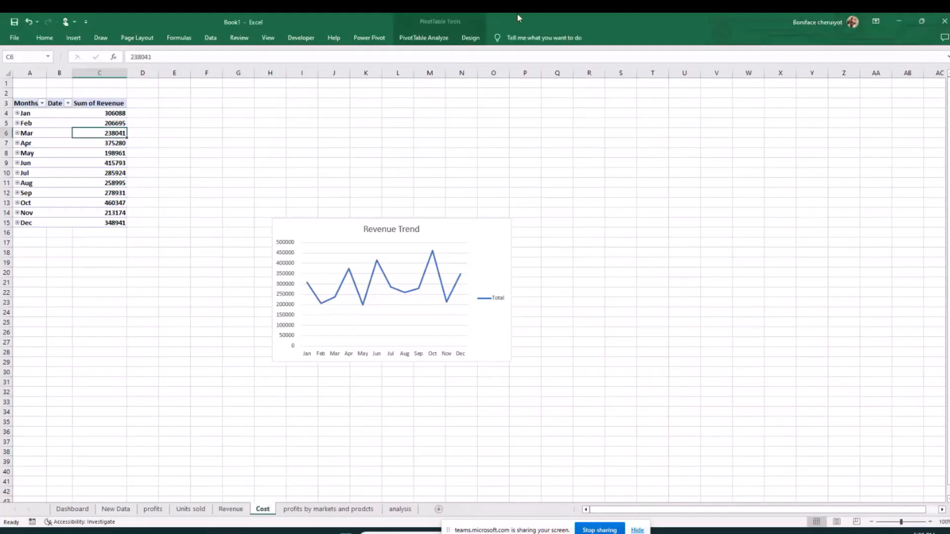
pyautogui.click(439, 44)
pyautogui.click(701, 72)
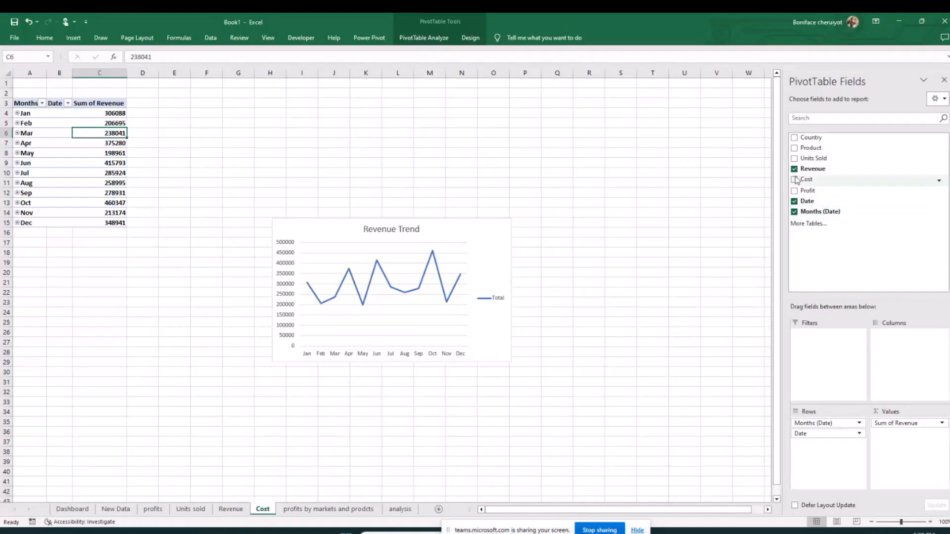
pyautogui.click(794, 168)
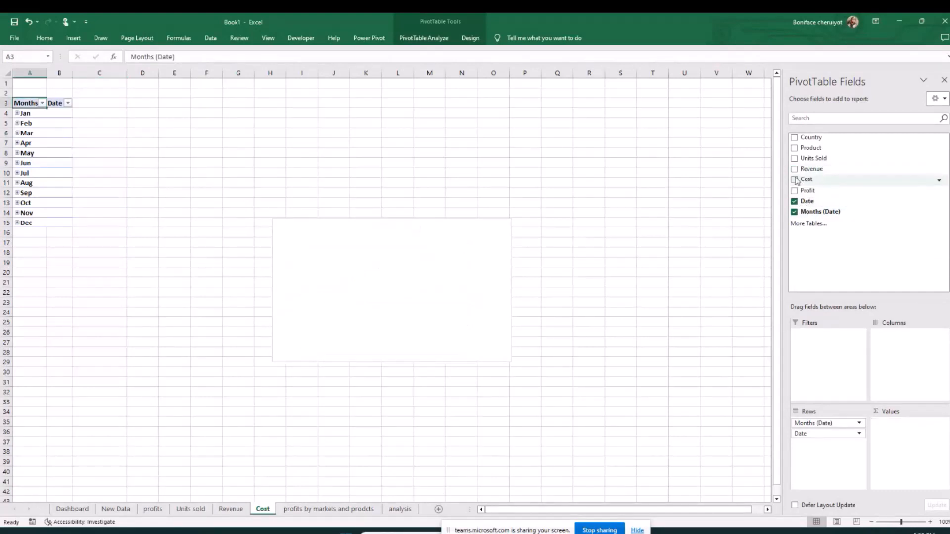
pyautogui.click(794, 180)
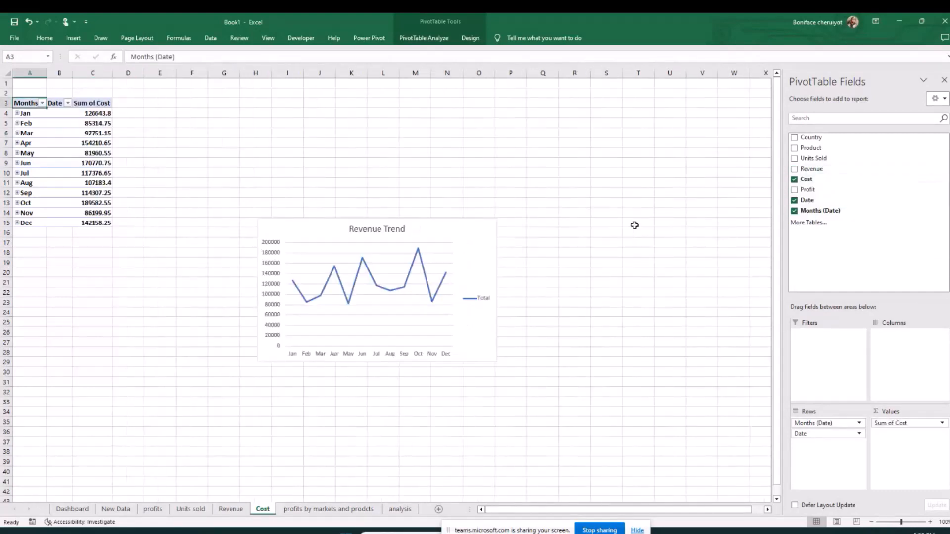
# Step: Insert a Line PivotChart from the cost pivot table and place it beside the copied Revenue Trend chart
pyautogui.click(85, 155)
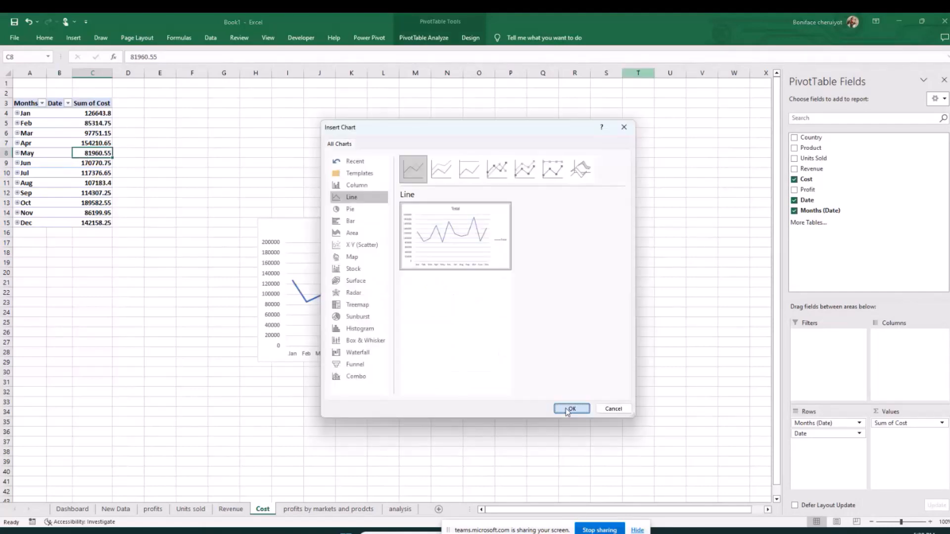
pyautogui.click(572, 409)
pyautogui.moveTo(469, 237); pyautogui.dragTo(627, 200)
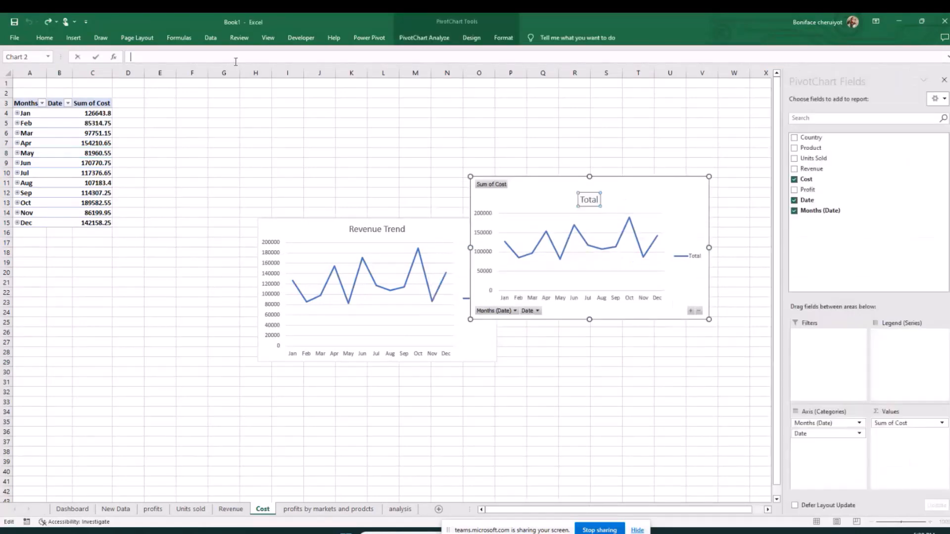
# Step: Title the new cost line chart "Costs Trend"
pyautogui.write('Costs T')
pyautogui.write('re')
pyautogui.write('ns')
pyautogui.press('BackSpace')
pyautogui.write('d')
pyautogui.click(283, 153)
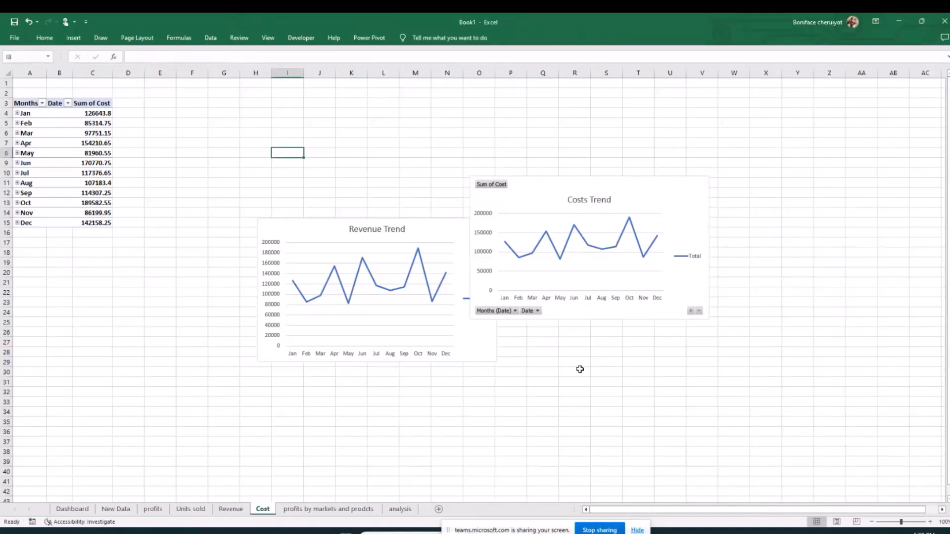
# Step: Delete the legend and hide the field buttons on the Costs Trend chart
pyautogui.click(580, 369)
pyautogui.click(514, 232)
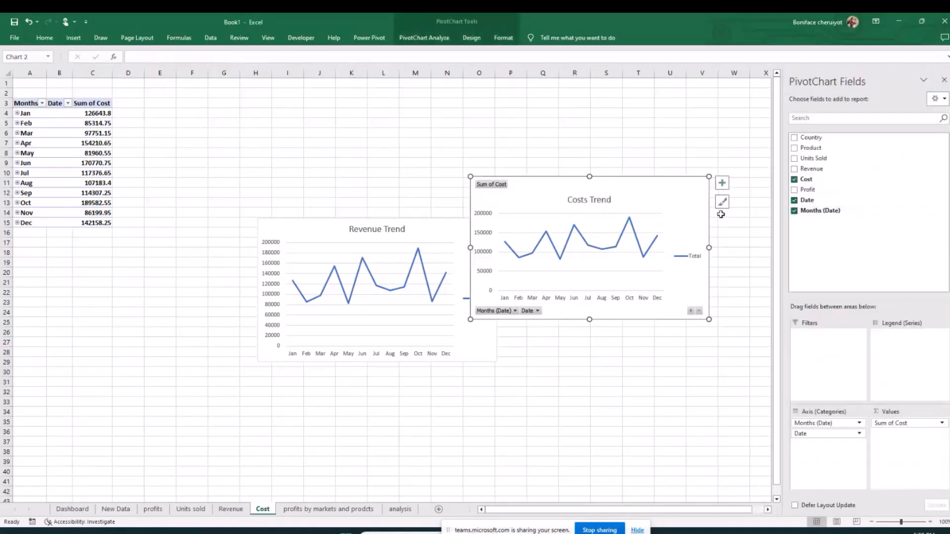
pyautogui.rightClick(685, 255)
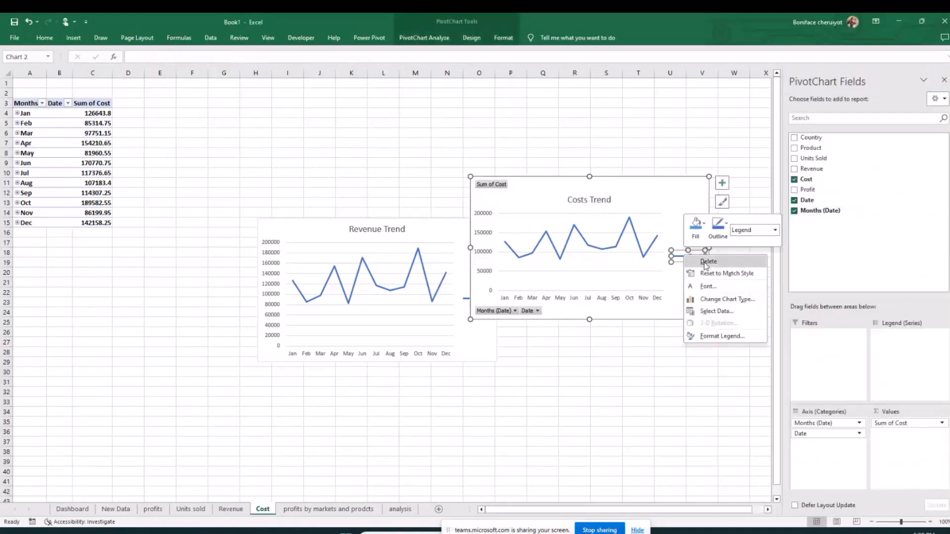
pyautogui.click(695, 258)
pyautogui.click(707, 351)
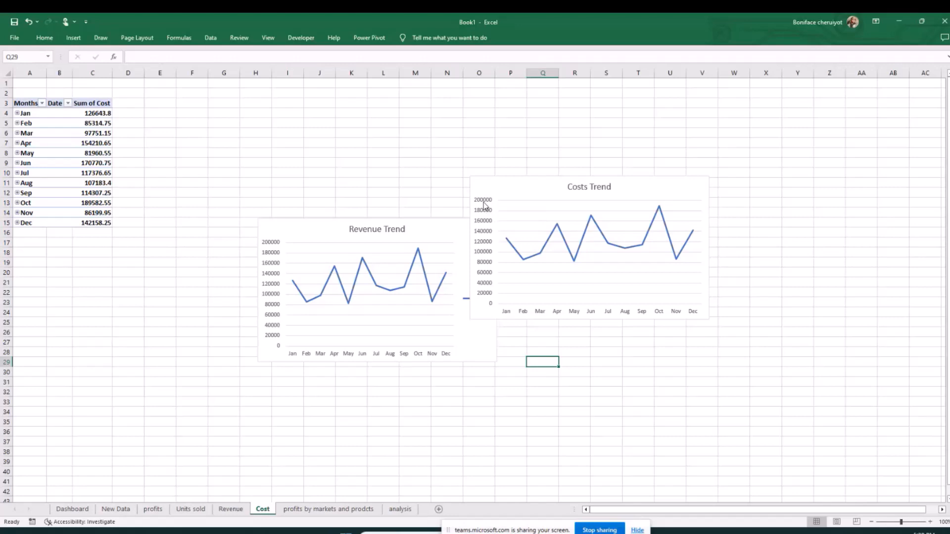
# Step: Format the Costs Trend chart's vertical axis with a major unit of 50000 and display units in Thousands
pyautogui.doubleClick(485, 206)
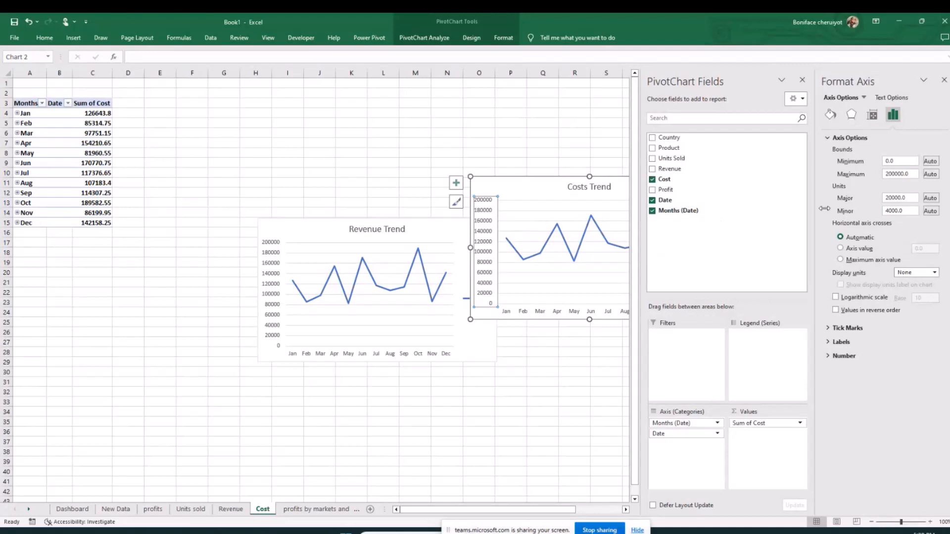
pyautogui.click(893, 198)
pyautogui.press('BackSpace')
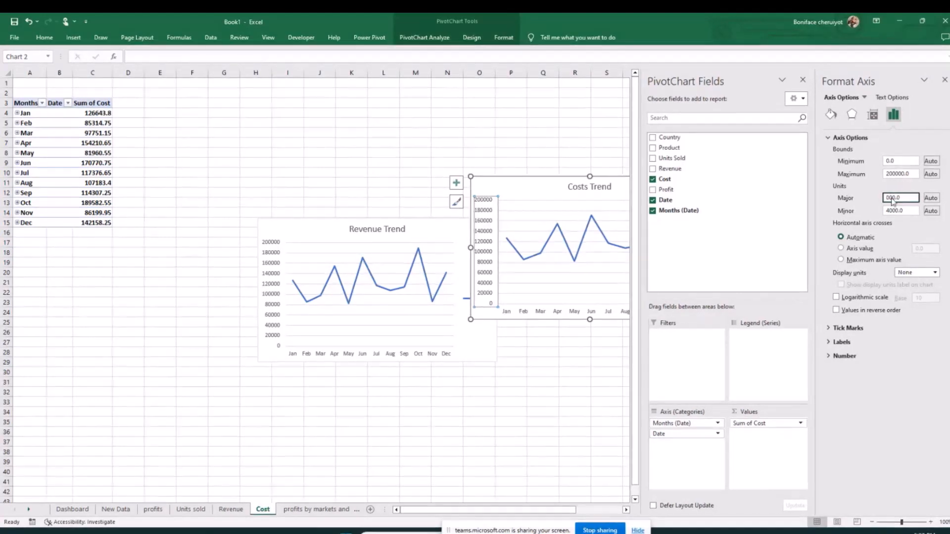
pyautogui.write('5')
pyautogui.press('Tab')
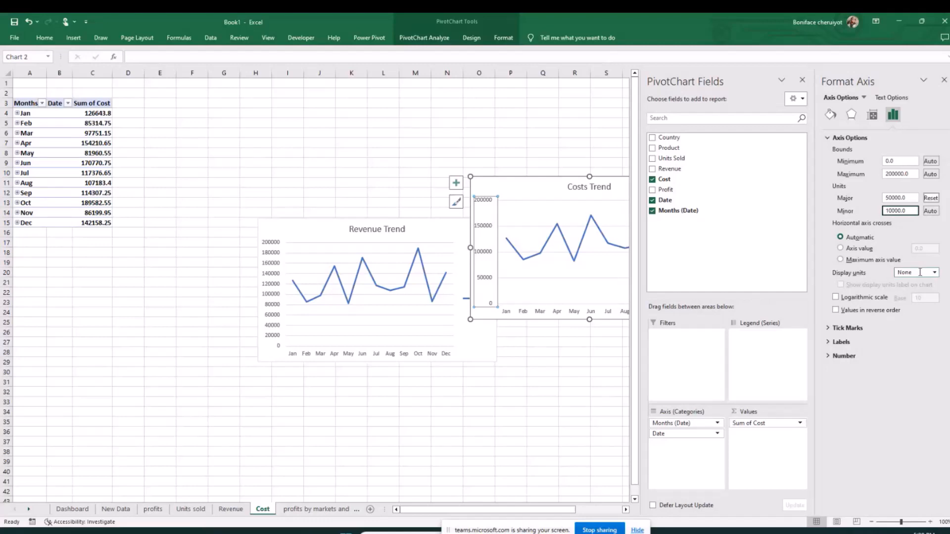
pyautogui.click(920, 272)
pyautogui.click(913, 299)
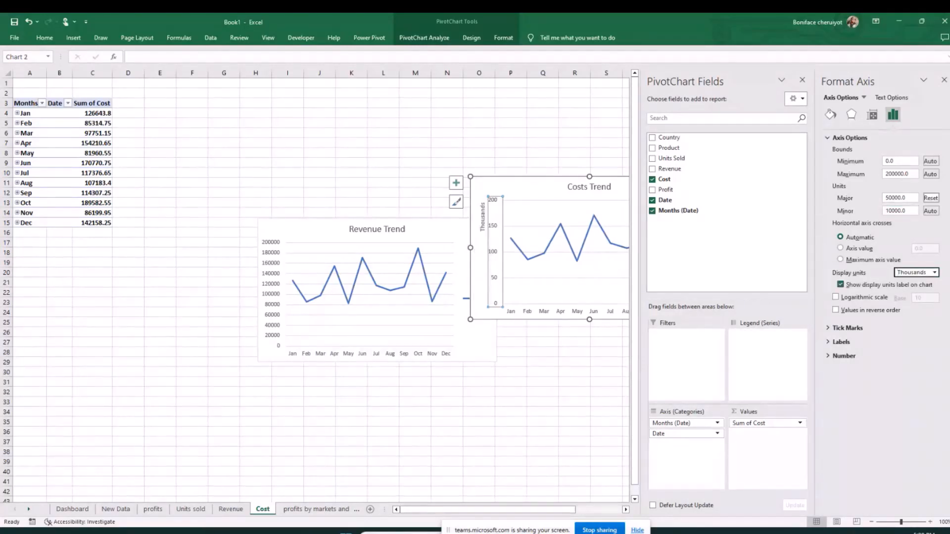
# Step: Move the Profits by county and products chart beneath Profits Trend and place the Costs Trend chart beneath units sold Trend on the Dashboard sheet
pyautogui.click(944, 80)
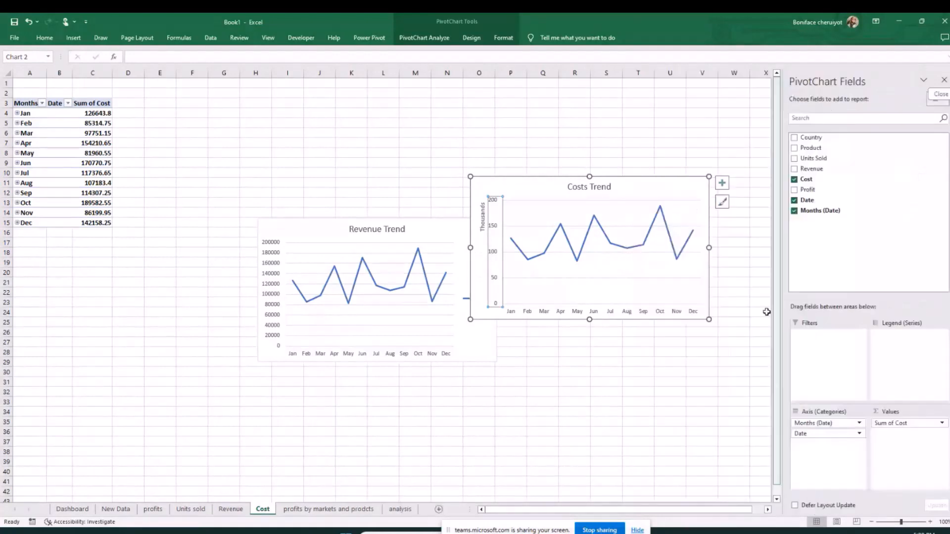
pyautogui.click(481, 223)
pyautogui.moveTo(482, 232); pyautogui.dragTo(472, 255)
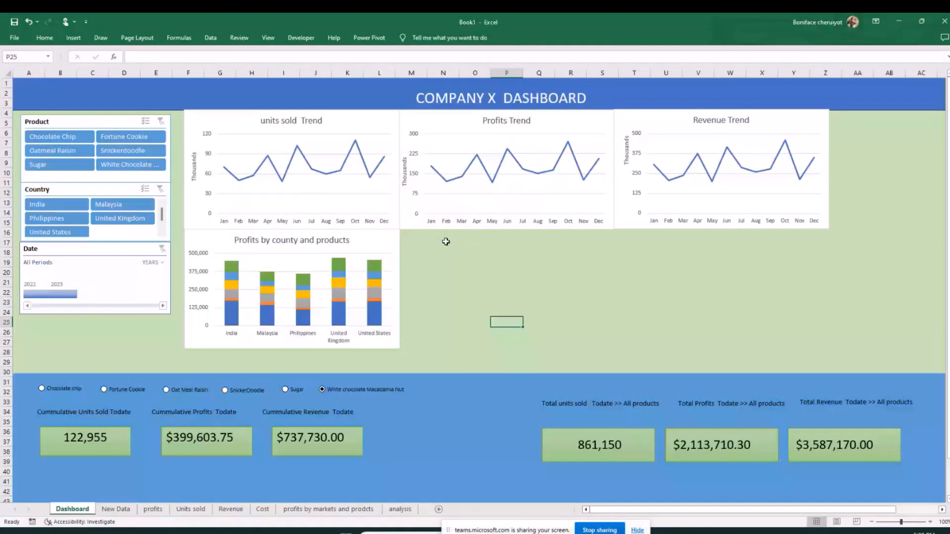
pyautogui.moveTo(396, 256); pyautogui.dragTo(611, 255)
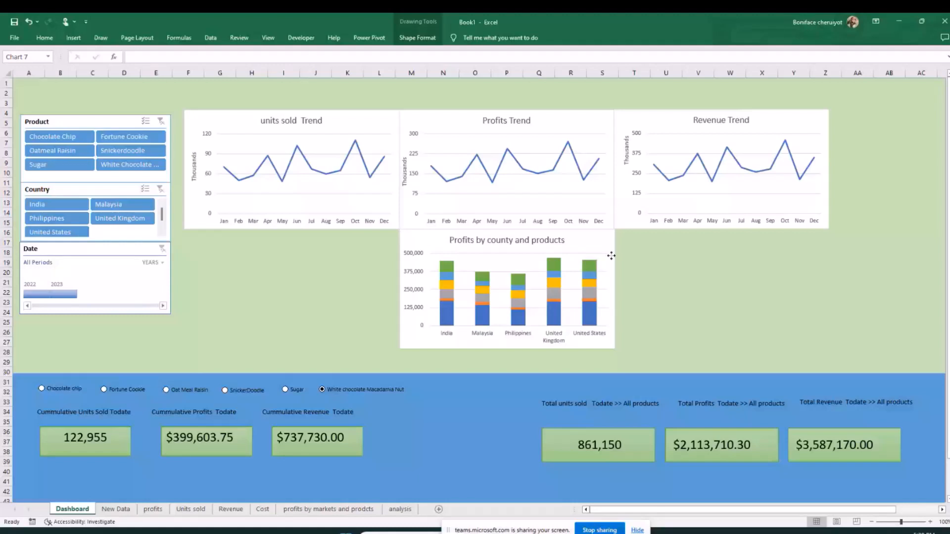
pyautogui.hotkey('ctrl', 'z')
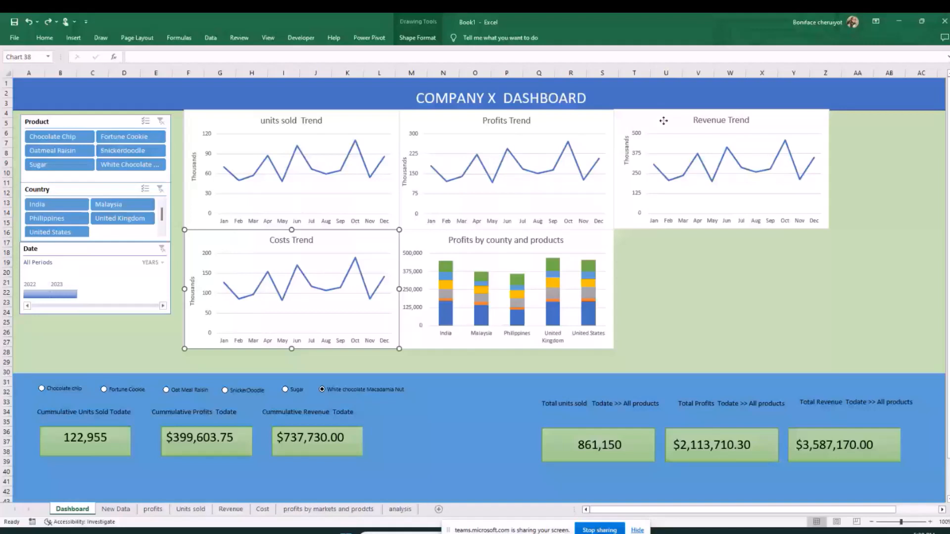
# Step: Ungroup the units sold, Profits and Revenue Trend charts on the dashboard
pyautogui.rightClick(738, 237)
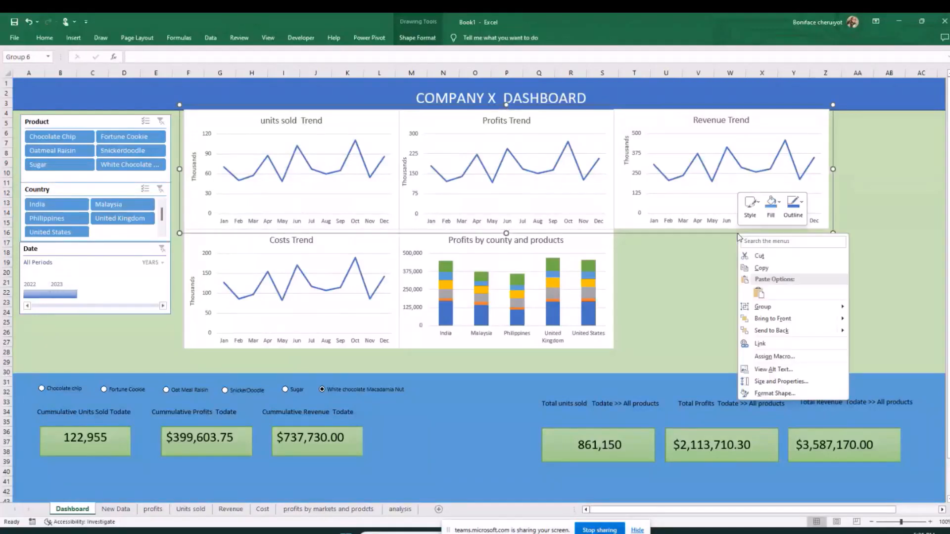
pyautogui.moveTo(791, 307)
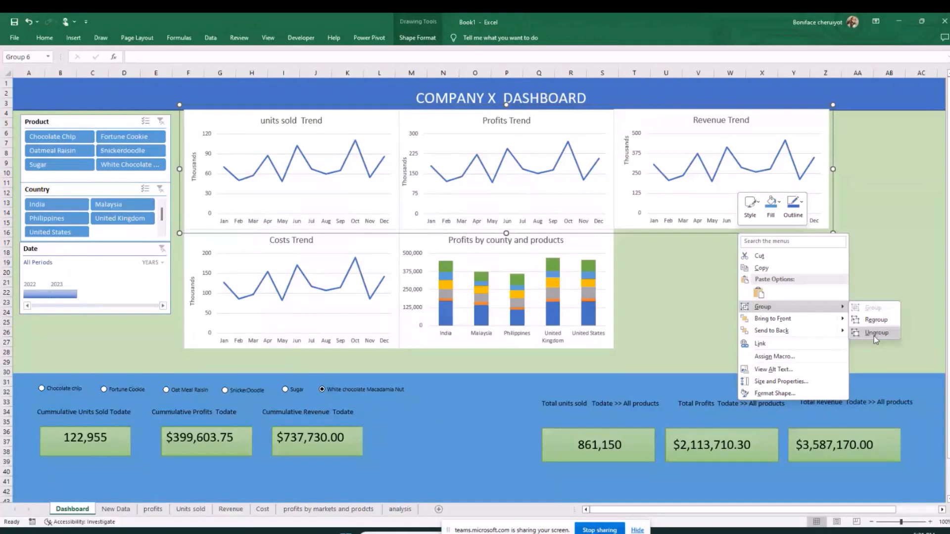
pyautogui.click(874, 332)
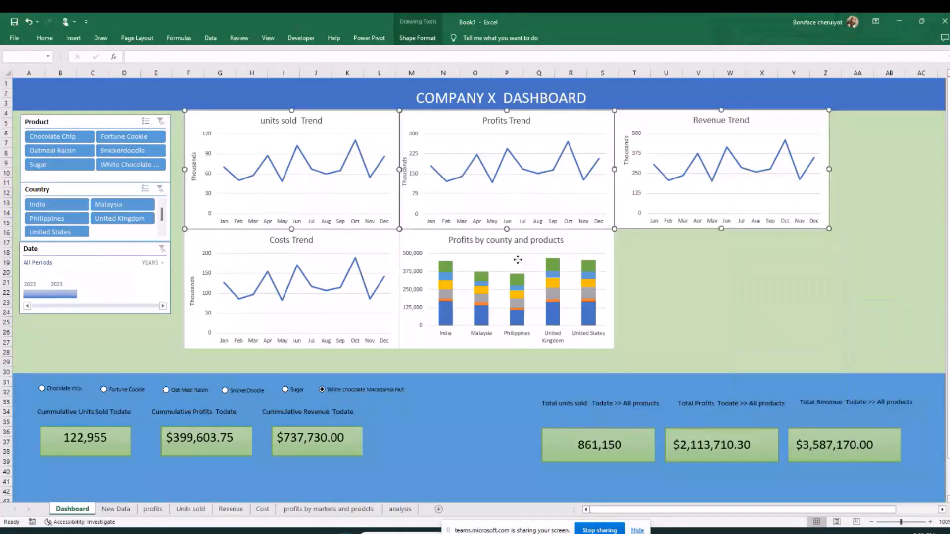
# Step: Group the units sold, Profits and Revenue Trend charts with the Profits by county and products chart, and adjust the group's position slightly
pyautogui.rightClick(451, 264)
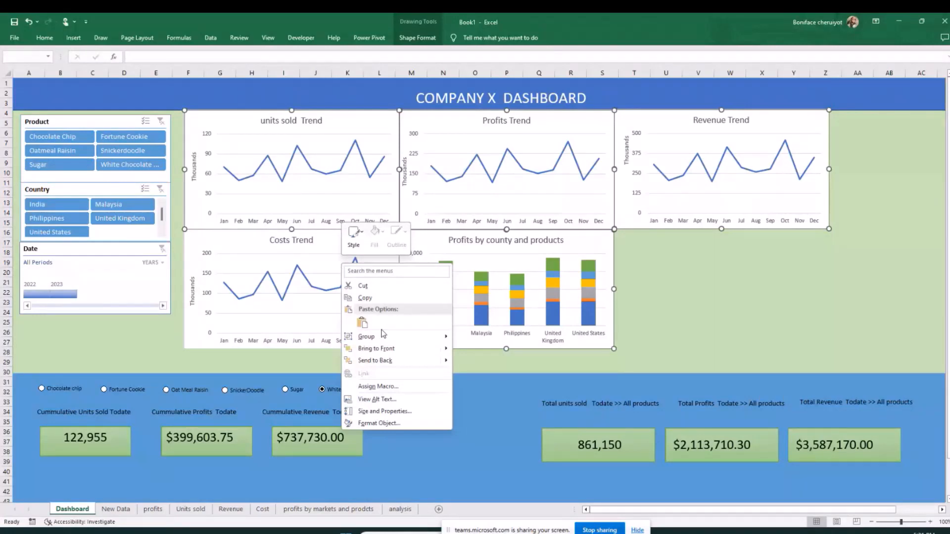
pyautogui.click(857, 222)
pyautogui.click(615, 346)
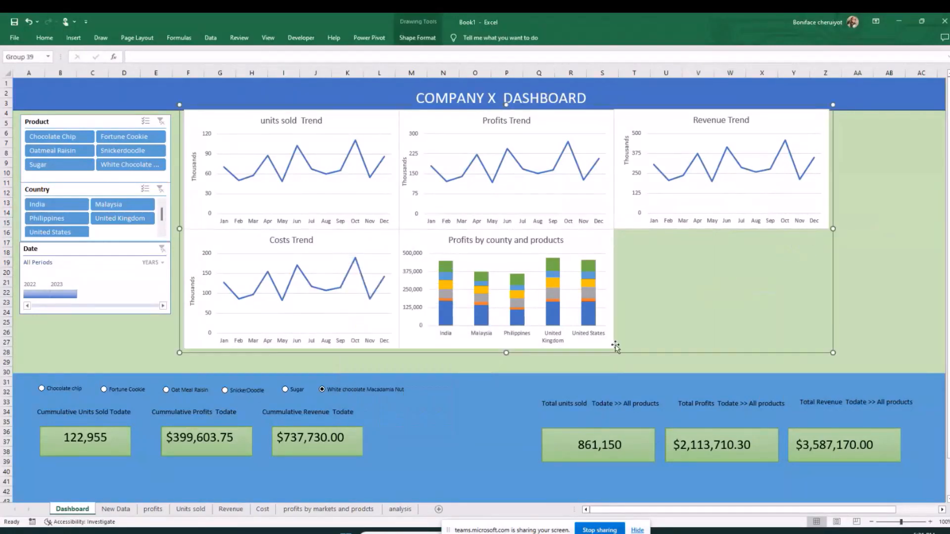
pyautogui.moveTo(616, 346)
pyautogui.mouseDown()
pyautogui.moveTo(647, 356)
pyautogui.moveTo(618, 350)
pyautogui.mouseUp()
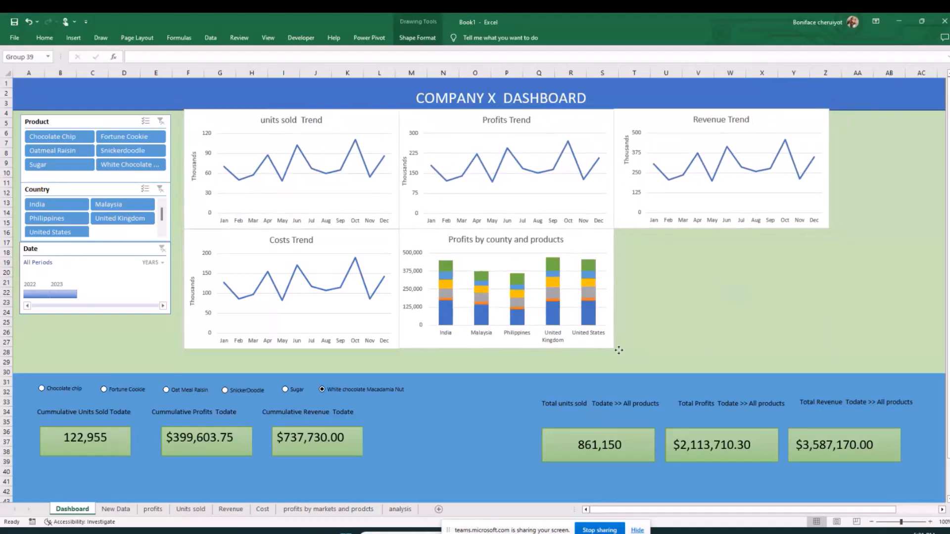
pyautogui.moveTo(618, 350); pyautogui.dragTo(618, 351)
pyautogui.moveTo(762, 302); pyautogui.dragTo(696, 309)
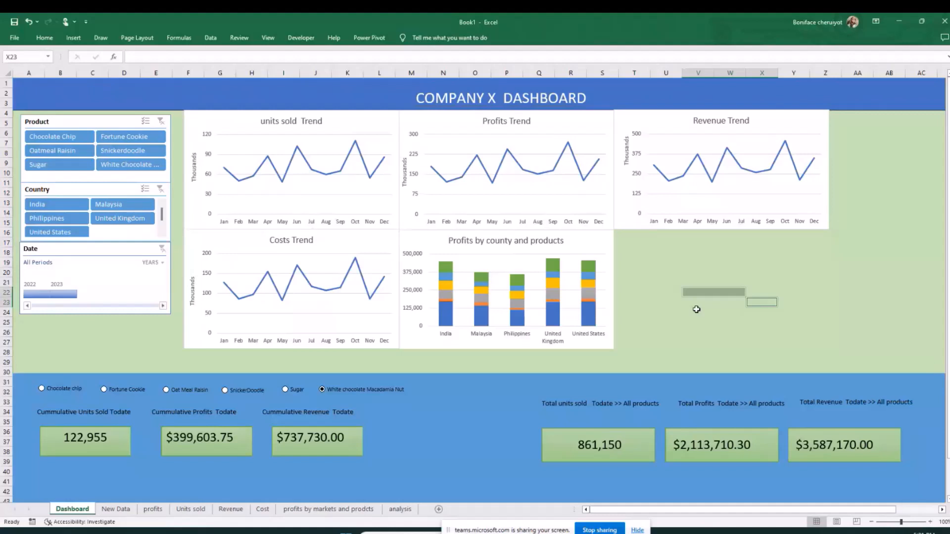
# Step: Try to group the Costs Trend chart with the existing group of dashboard charts
pyautogui.click(352, 243)
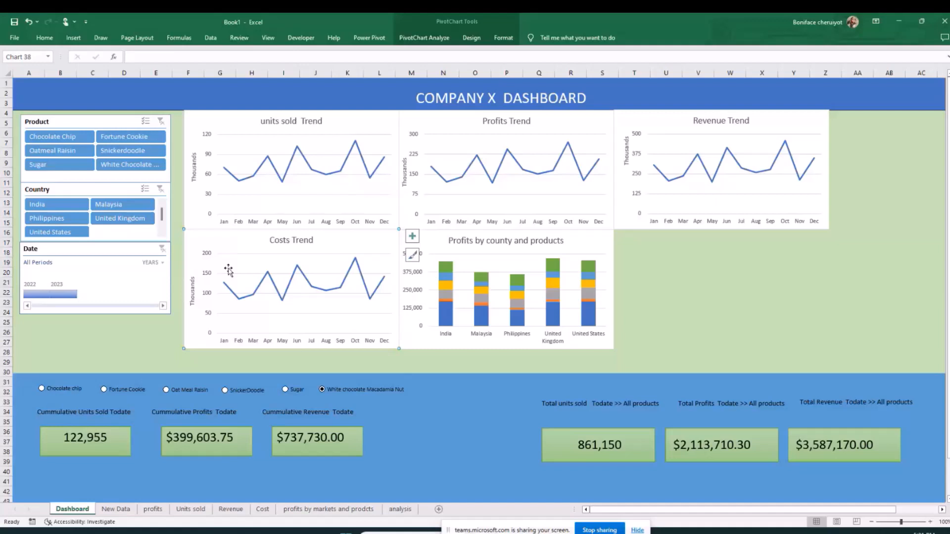
pyautogui.click(219, 247)
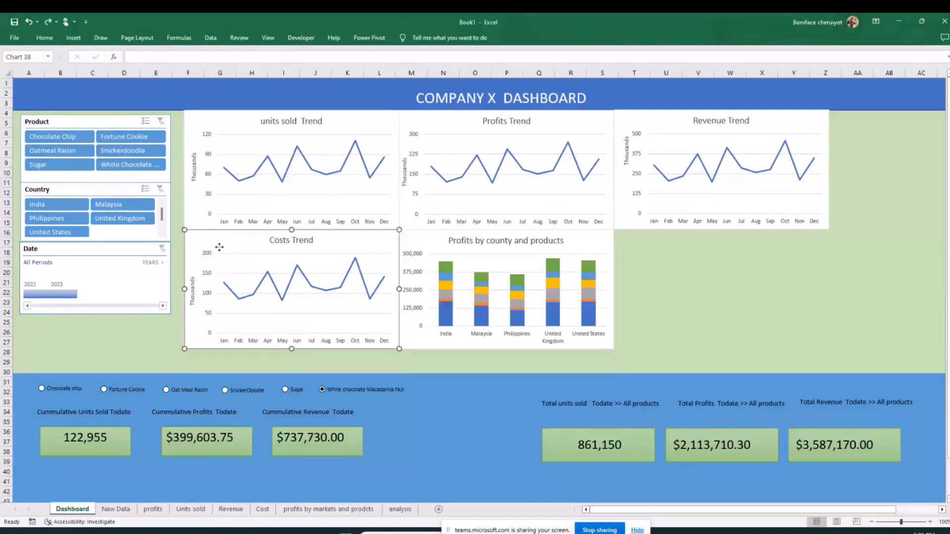
pyautogui.keyDown('ctrl'); pyautogui.click(227, 102); pyautogui.keyUp('ctrl')
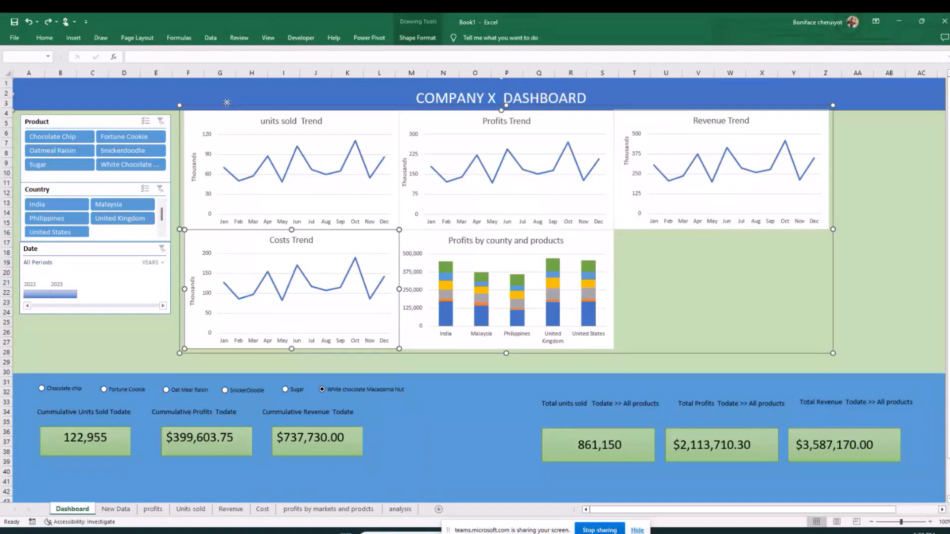
pyautogui.rightClick(227, 103)
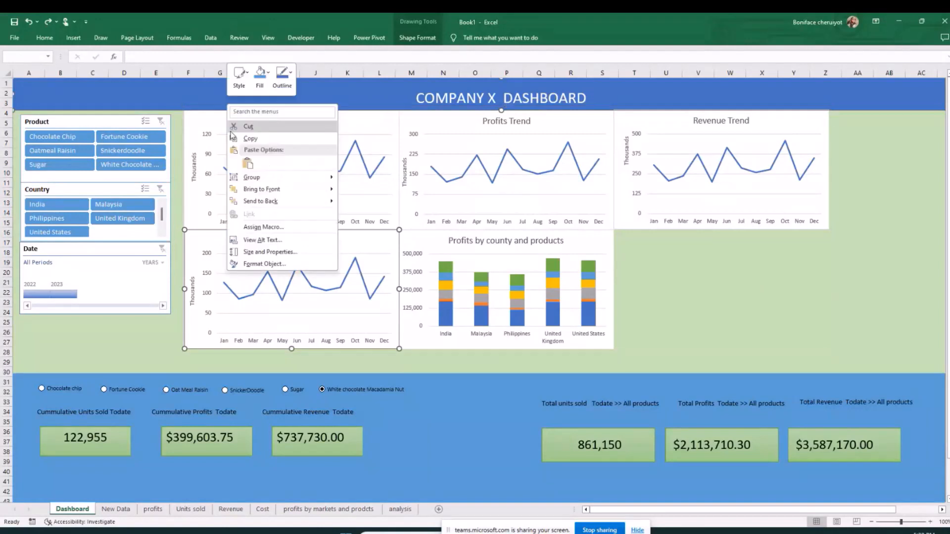
pyautogui.moveTo(307, 177)
pyautogui.click(362, 178)
pyautogui.click(629, 270)
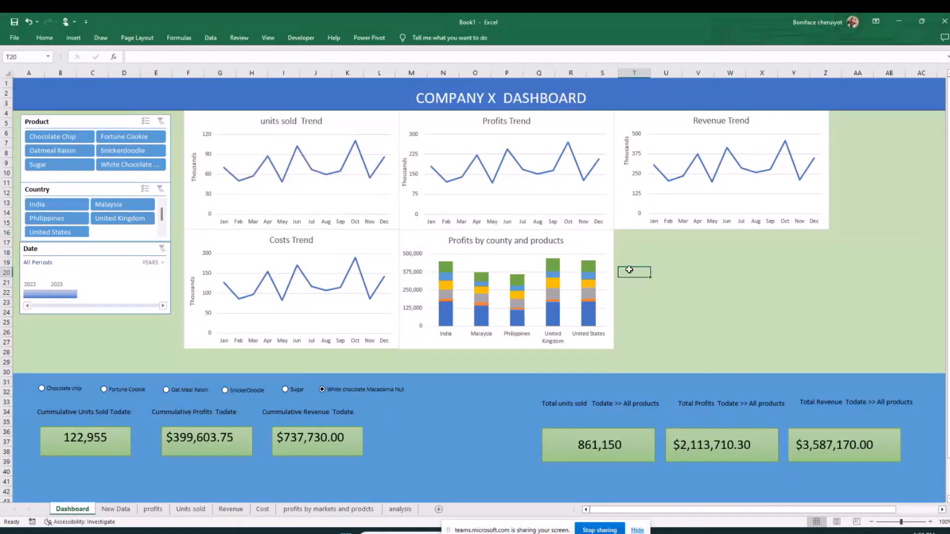
# Step: Nudge the dashboard chart group slightly and deselect it
pyautogui.click(618, 273)
pyautogui.moveTo(620, 354); pyautogui.dragTo(620, 357)
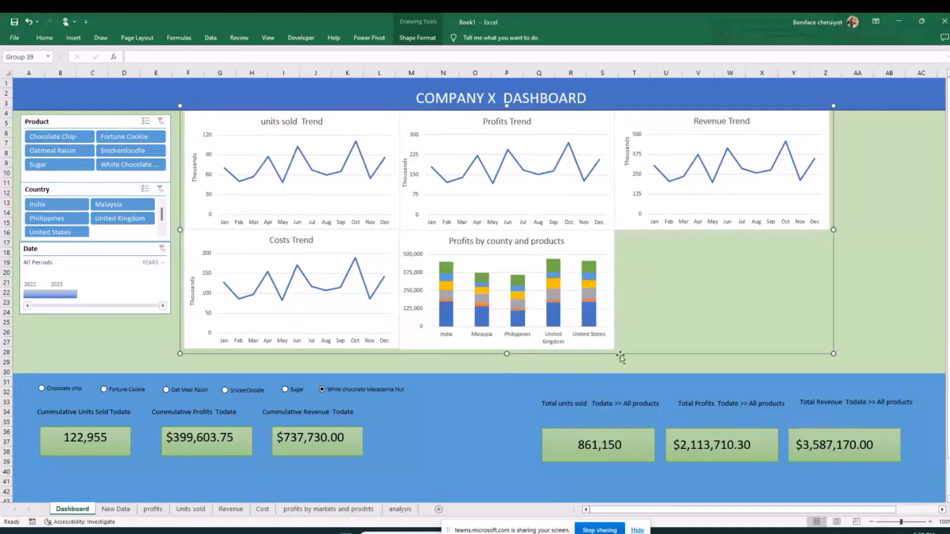
pyautogui.press('Escape')
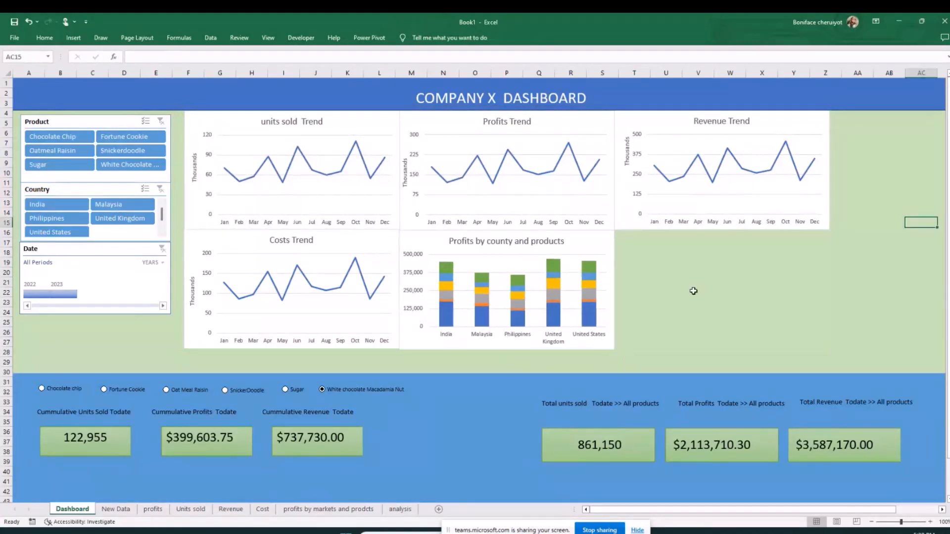
# Step: Resize the Profits by county and products chart vertically so its lower edge lines up with the Costs Trend chart
pyautogui.click(467, 329)
pyautogui.click(477, 346)
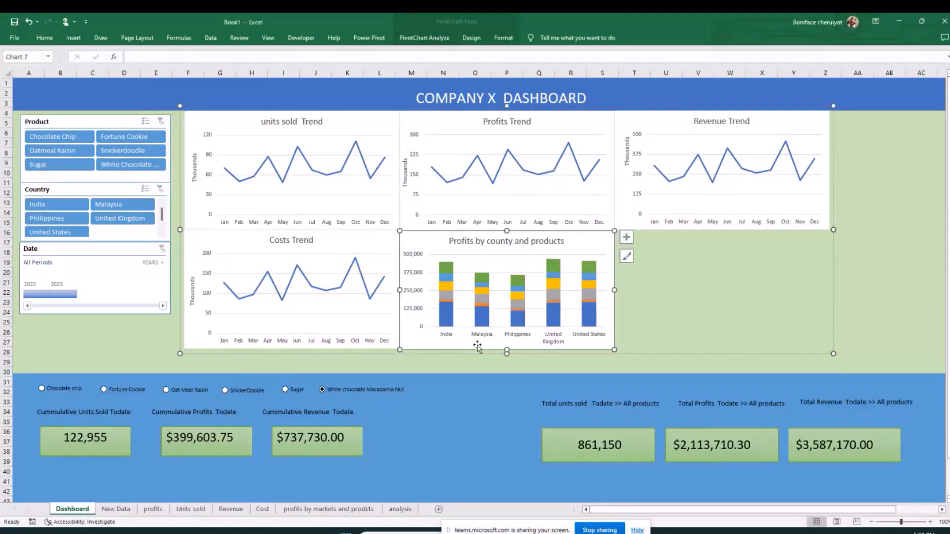
pyautogui.moveTo(507, 350); pyautogui.dragTo(507, 348)
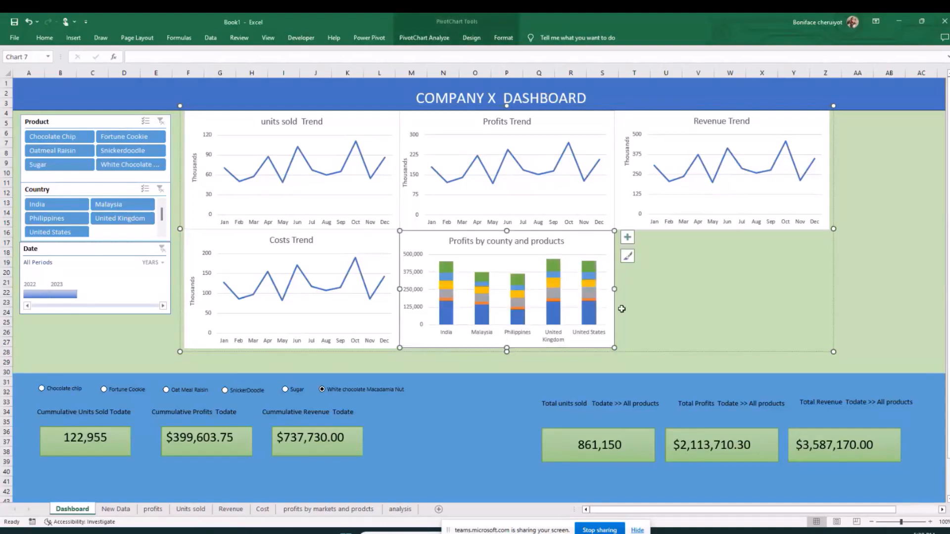
pyautogui.click(861, 277)
pyautogui.click(445, 345)
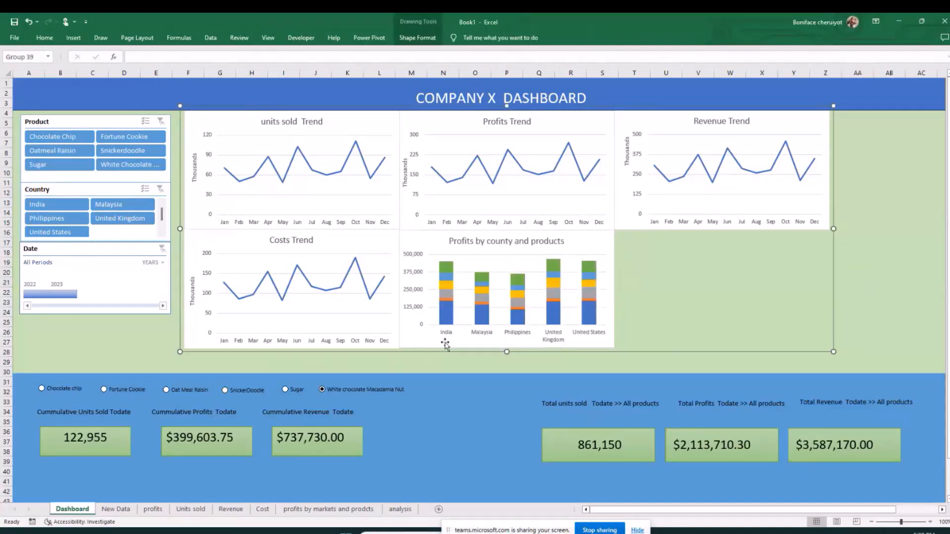
pyautogui.click(474, 342)
pyautogui.moveTo(506, 348); pyautogui.dragTo(506, 348)
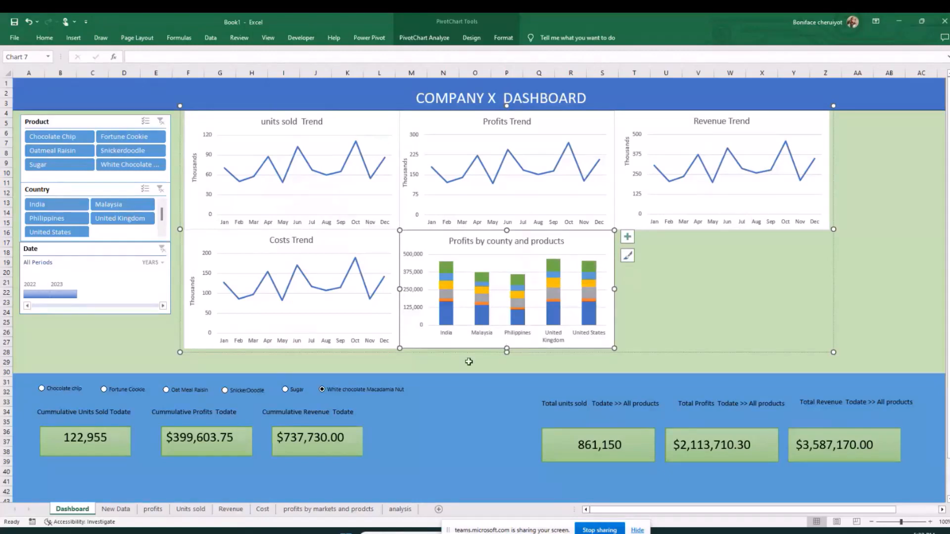
pyautogui.click(445, 369)
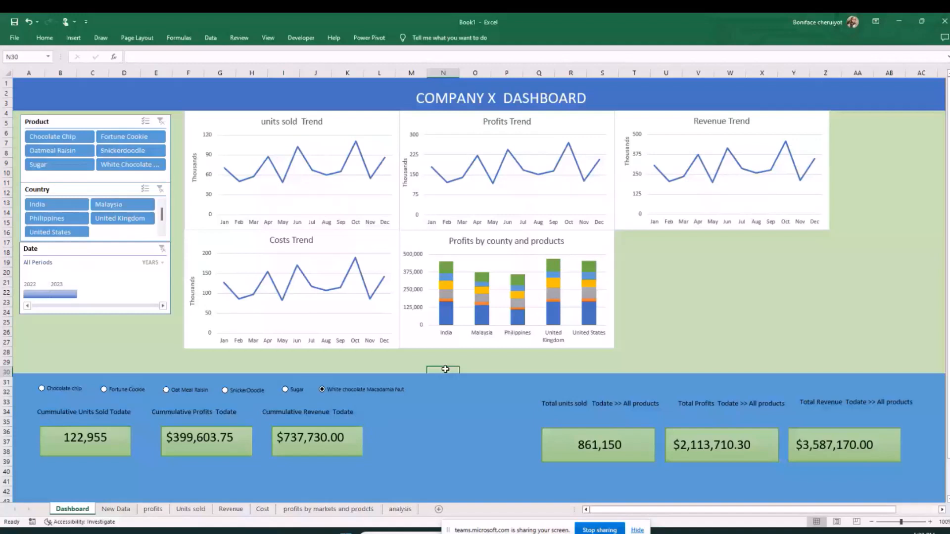
# Step: Test the slicers by filtering for Fortune Cookie, White Chocolate, Chocolate Chip and Oatmeal Raisin, and for Malaysia, United Kingdom and Philippines
pyautogui.click(118, 137)
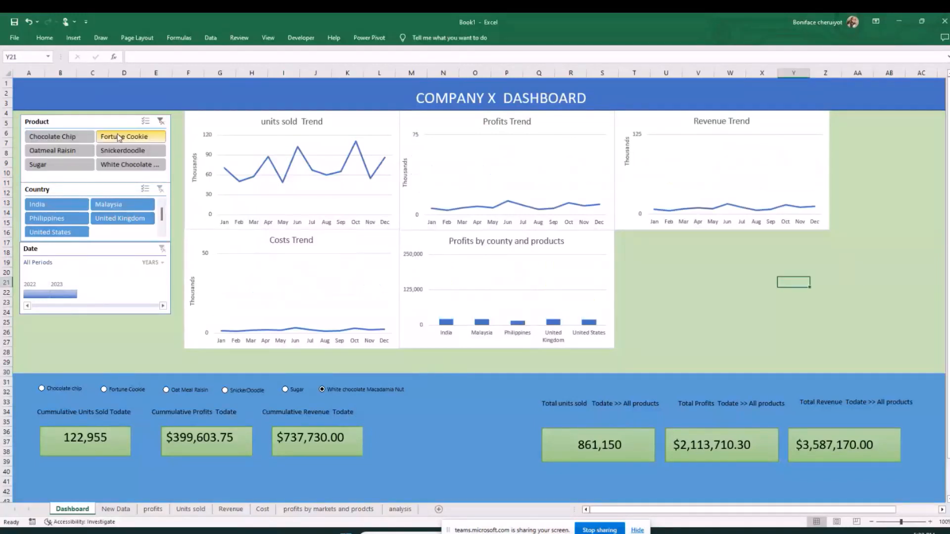
pyautogui.click(122, 165)
pyautogui.click(110, 205)
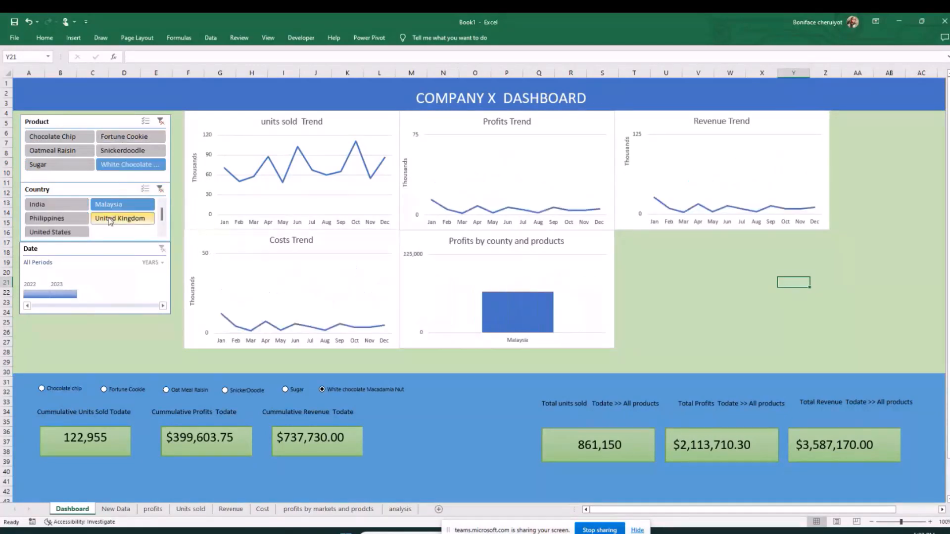
pyautogui.click(110, 220)
pyautogui.click(59, 219)
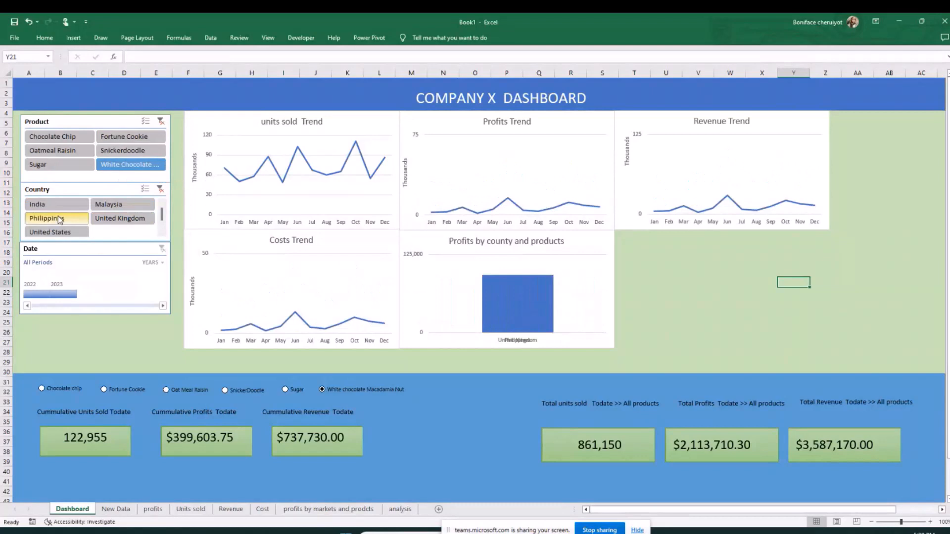
pyautogui.click(124, 138)
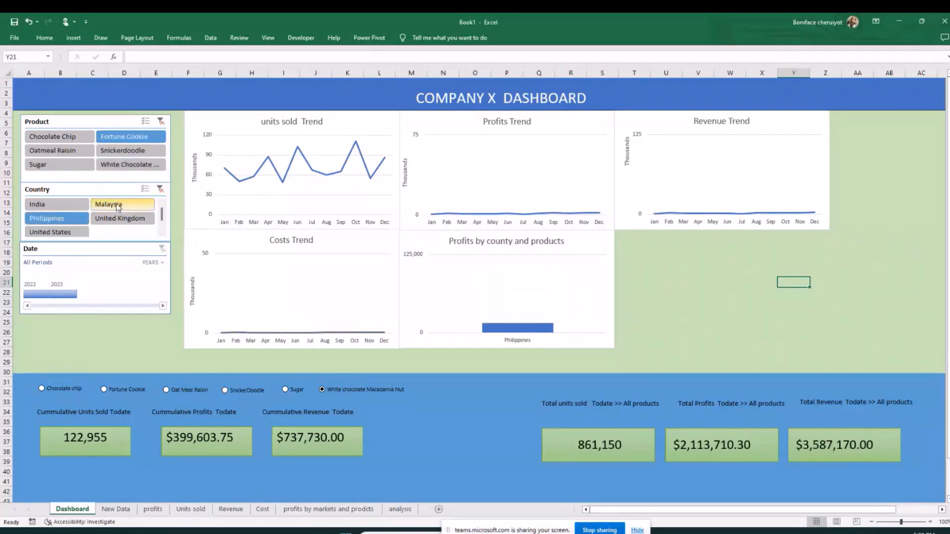
pyautogui.click(117, 206)
pyautogui.click(72, 142)
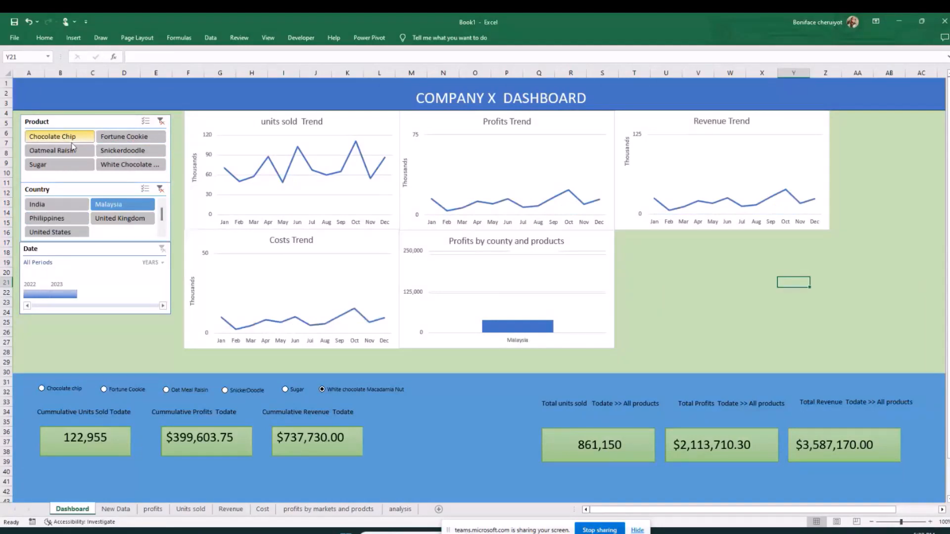
pyautogui.click(71, 150)
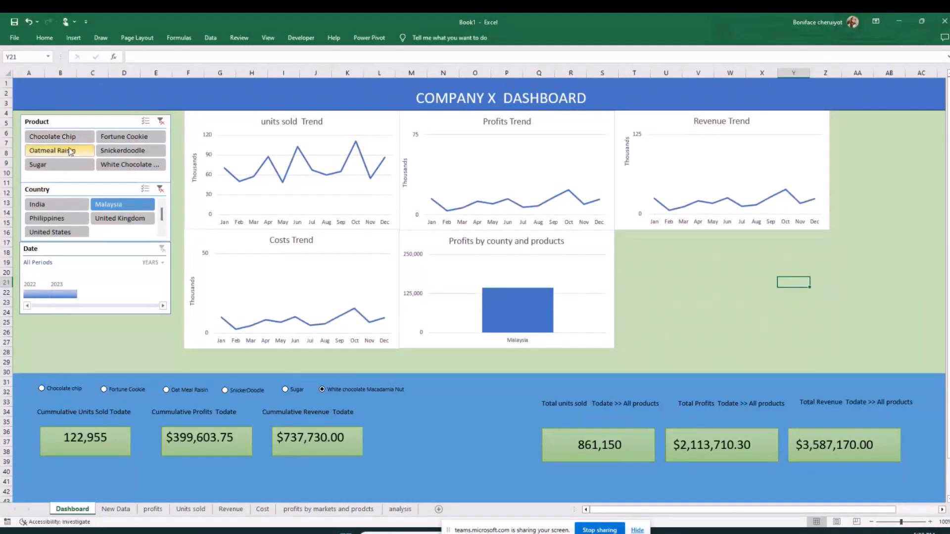
# Step: Connect the Product slicer to the pivot table on the Units sold sheet through its report connections
pyautogui.rightClick(71, 150)
pyautogui.click(94, 268)
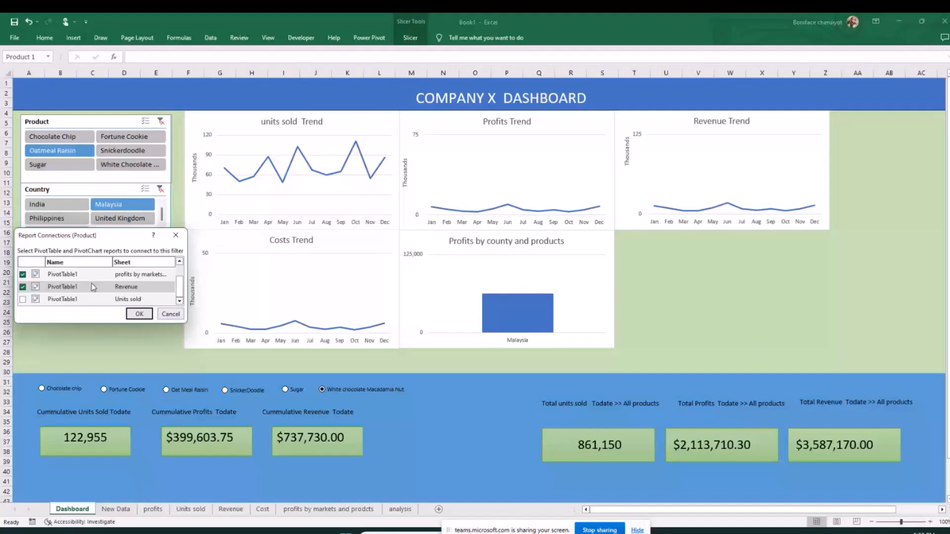
pyautogui.click(23, 300)
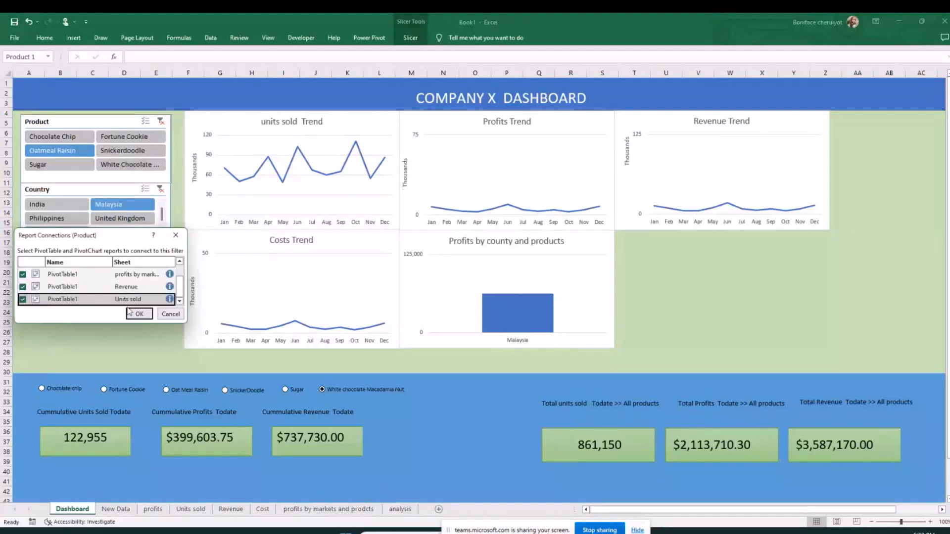
pyautogui.click(136, 313)
pyautogui.click(103, 342)
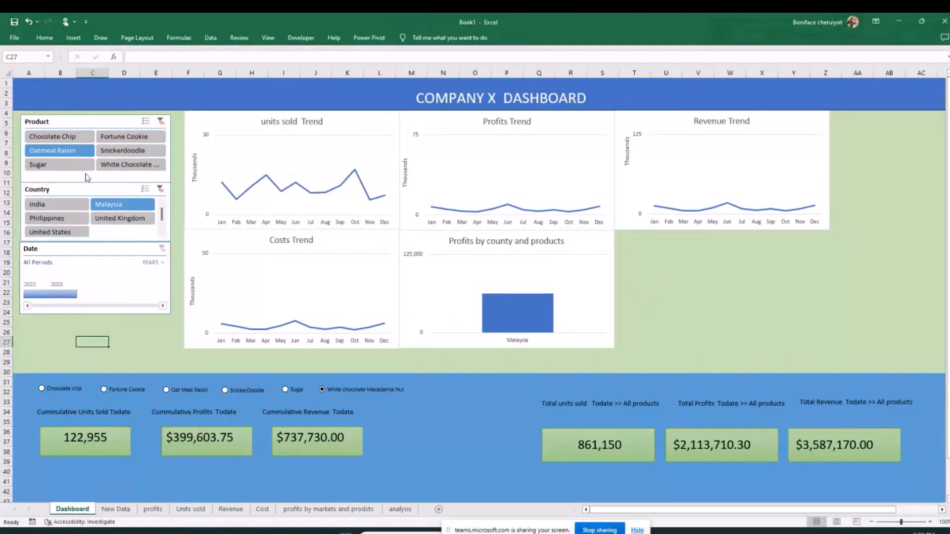
# Step: Check the Product slicer's effect on all charts by filtering for Snickerdoodle, Fortune Cookie and White Chocolate in turn
pyautogui.click(119, 151)
pyautogui.click(115, 137)
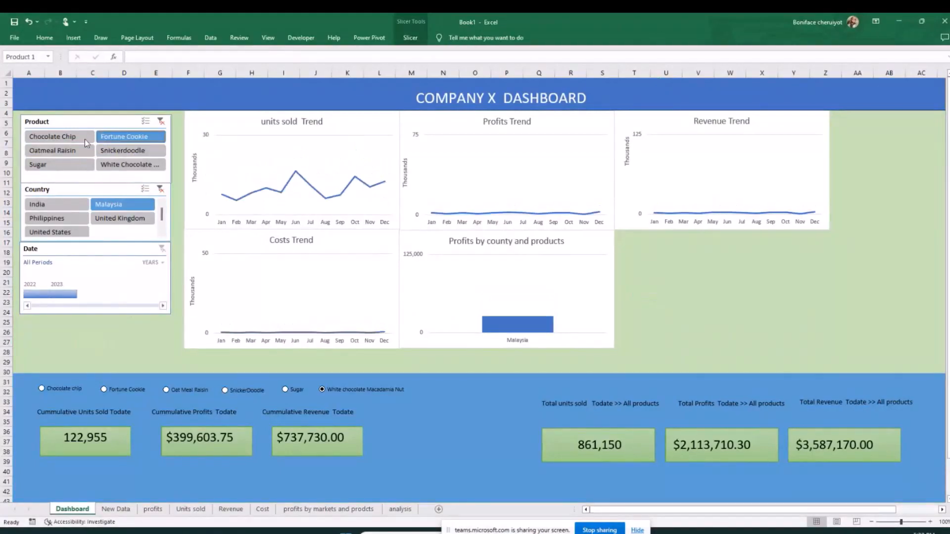
pyautogui.click(130, 165)
# Step: Connect the Country slicer to the pivot table on the Units sold sheet through its report connections
pyautogui.rightClick(73, 192)
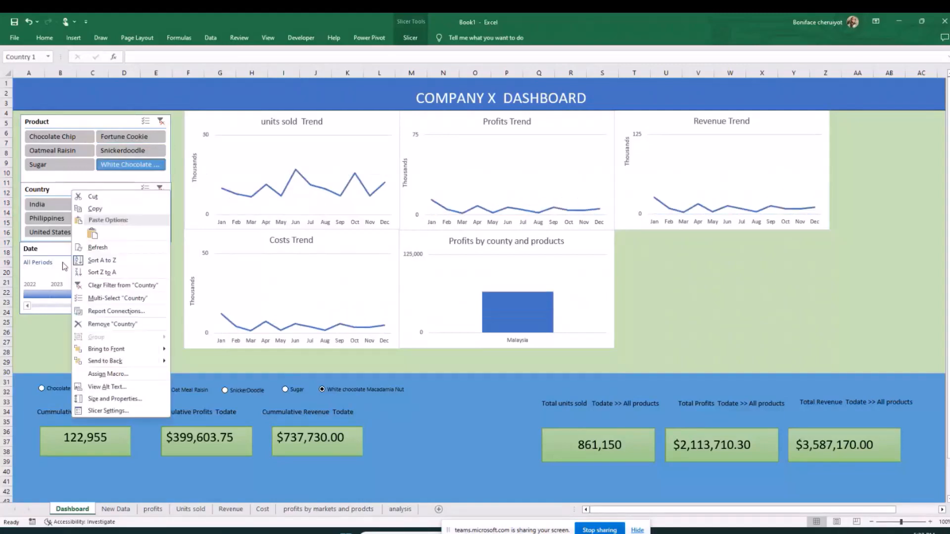
pyautogui.rightClick(53, 188)
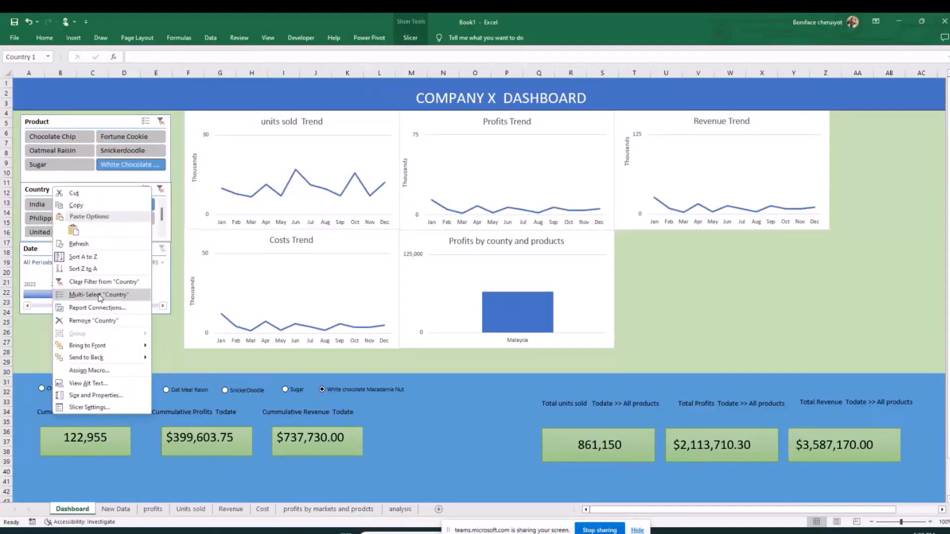
pyautogui.click(96, 308)
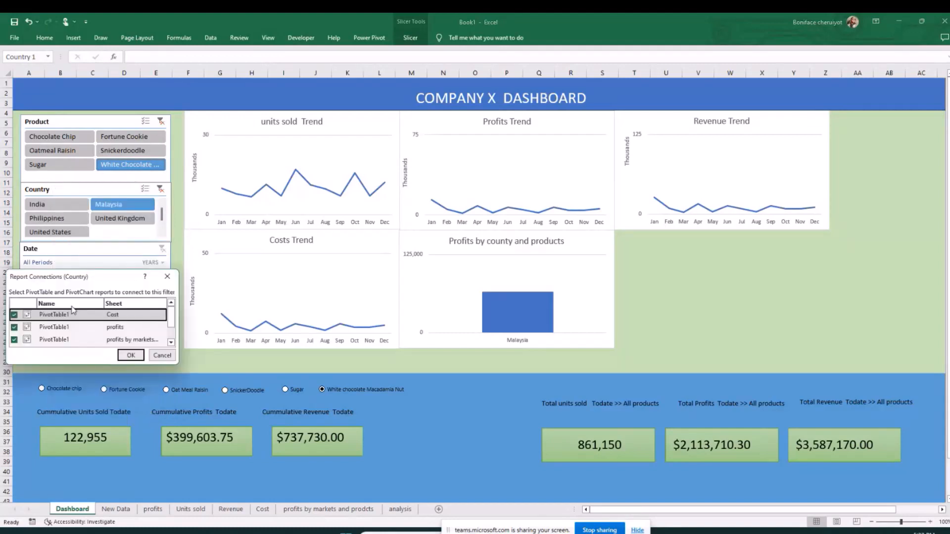
pyautogui.click(128, 353)
pyautogui.click(116, 340)
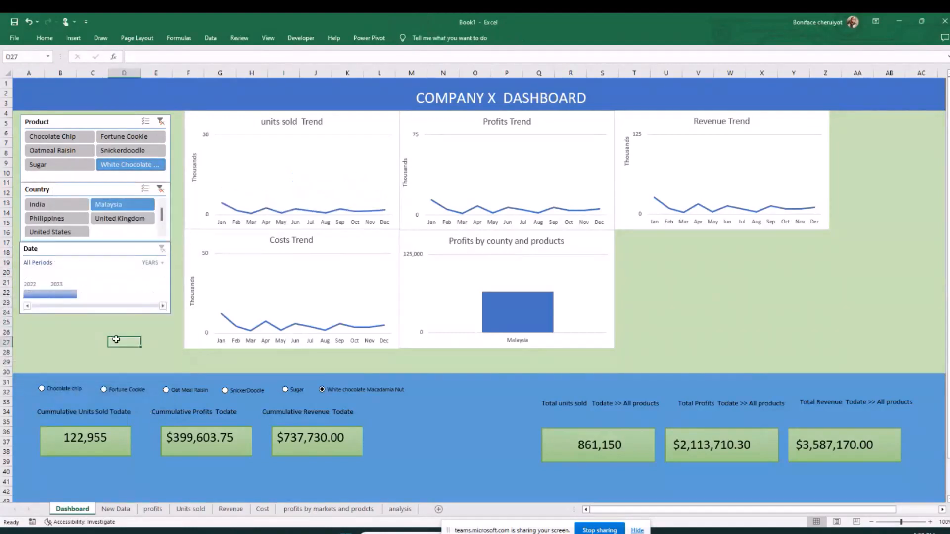
# Step: Clear the filters from the Product and Country slicers
pyautogui.rightClick(96, 252)
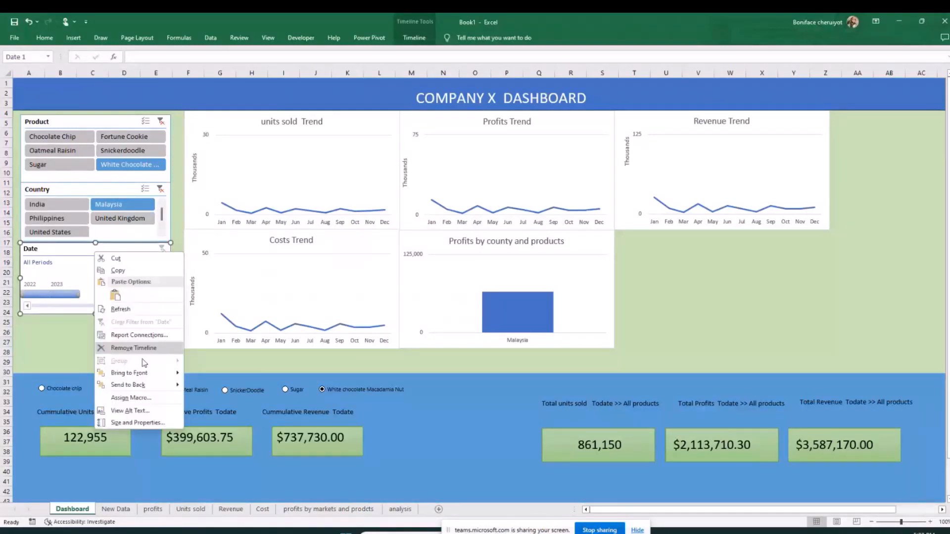
pyautogui.press('Escape')
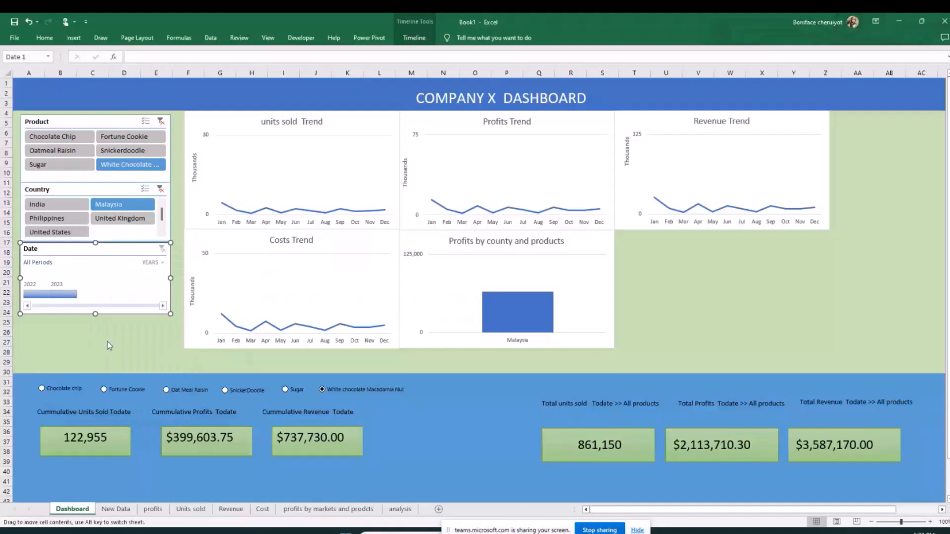
pyautogui.click(108, 341)
pyautogui.click(161, 121)
pyautogui.click(160, 189)
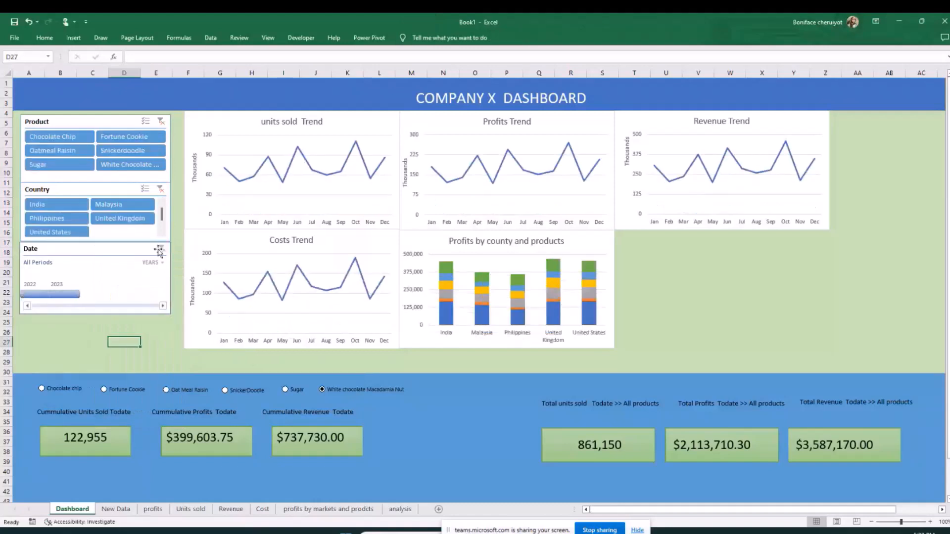
pyautogui.click(706, 291)
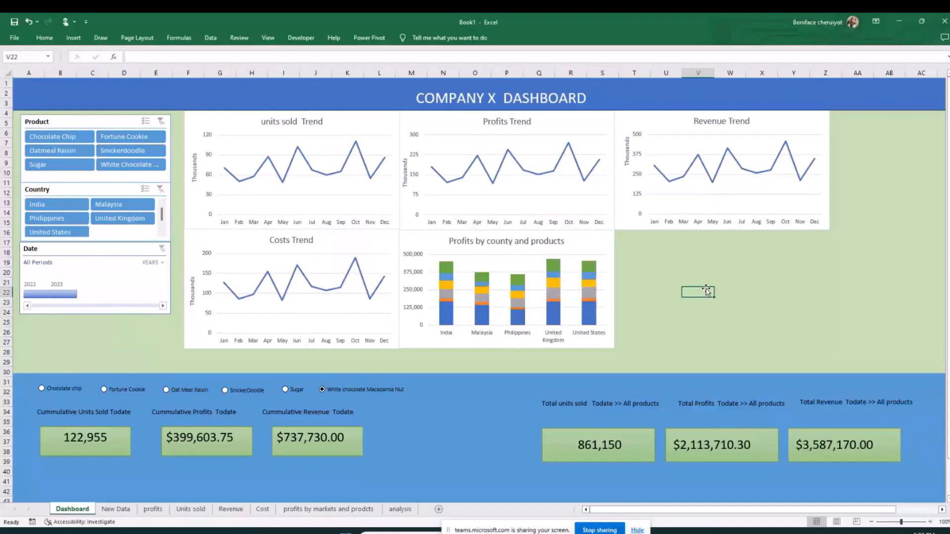
# Step: Check how the charts respond to filtering the Date timeline to 2022 and the Country slicer to India and United States in turn
pyautogui.click(37, 294)
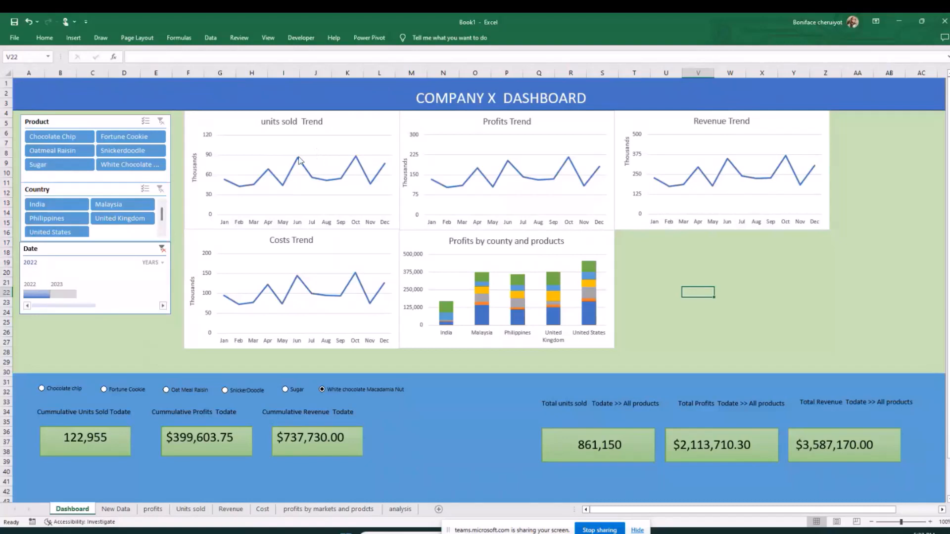
pyautogui.moveTo(297, 160)
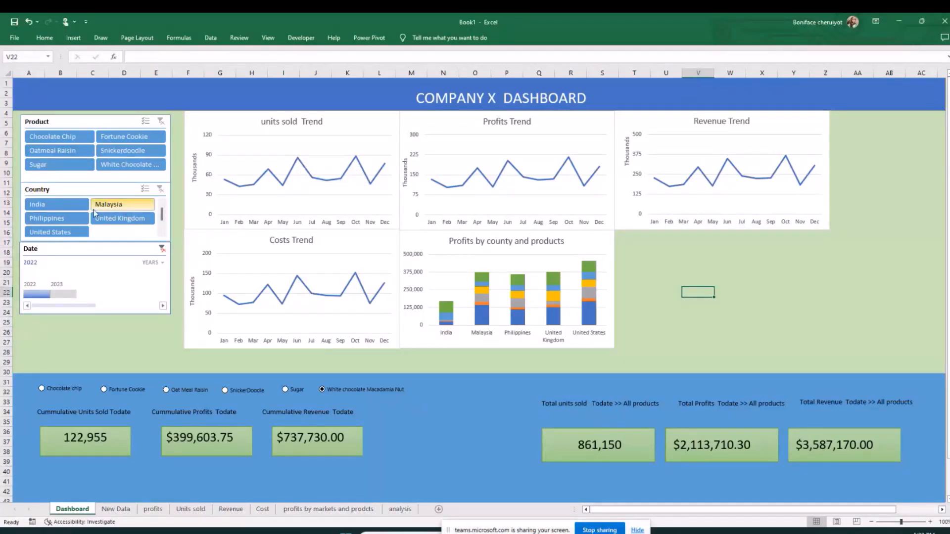
pyautogui.click(69, 205)
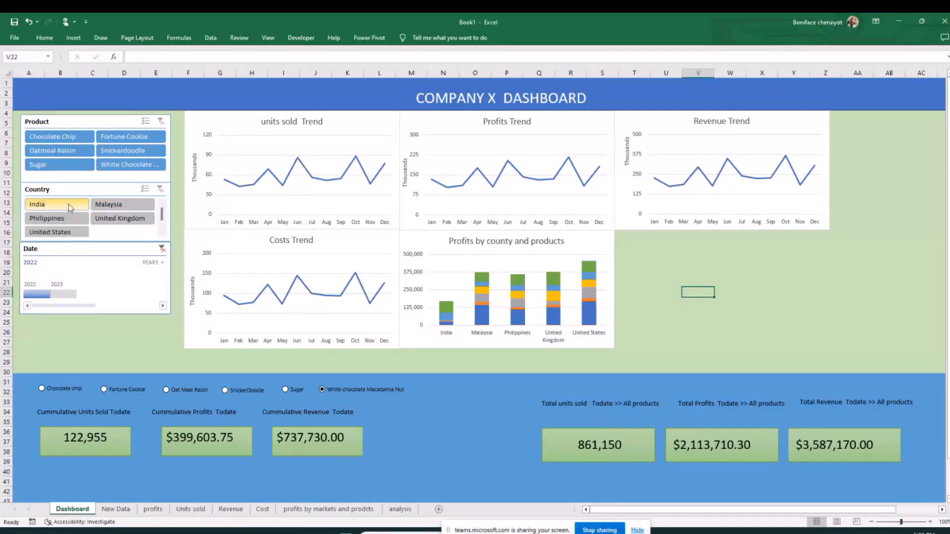
pyautogui.click(715, 308)
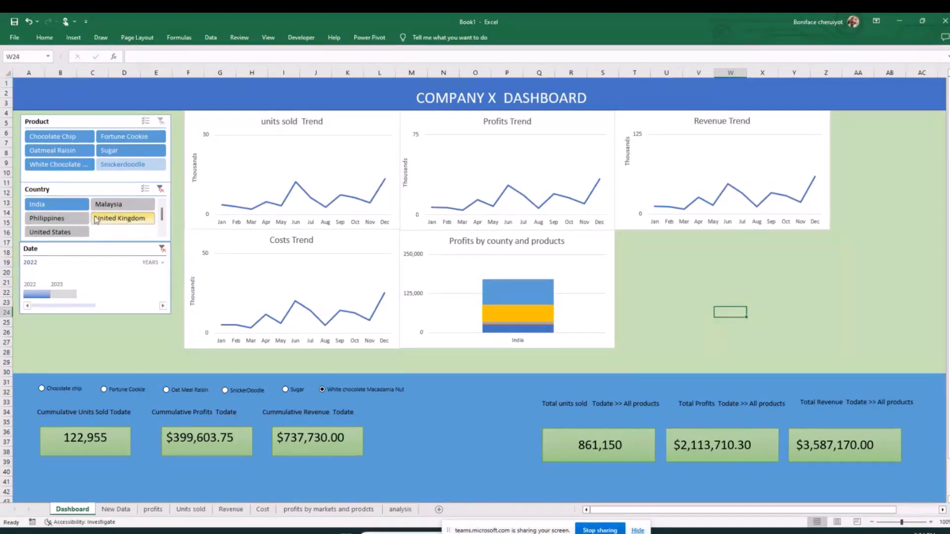
pyautogui.click(85, 230)
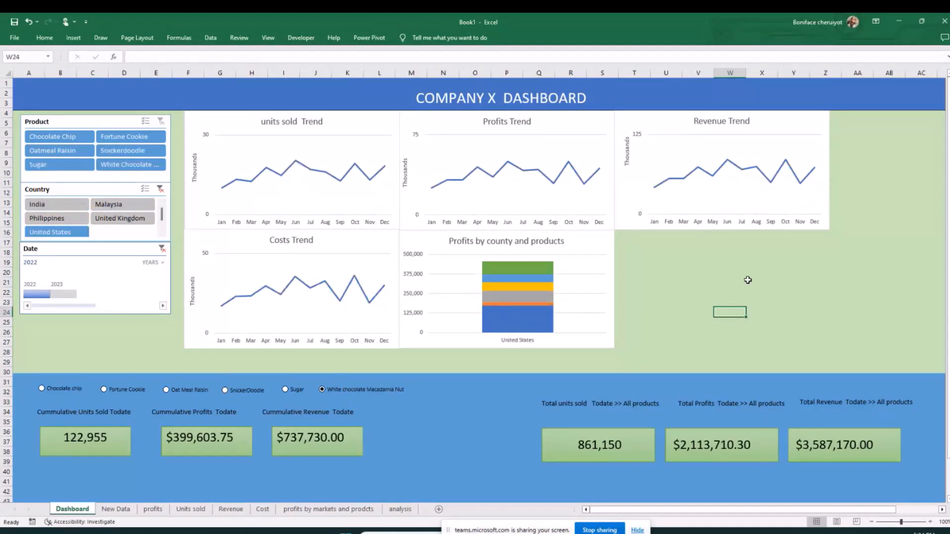
pyautogui.moveTo(509, 270)
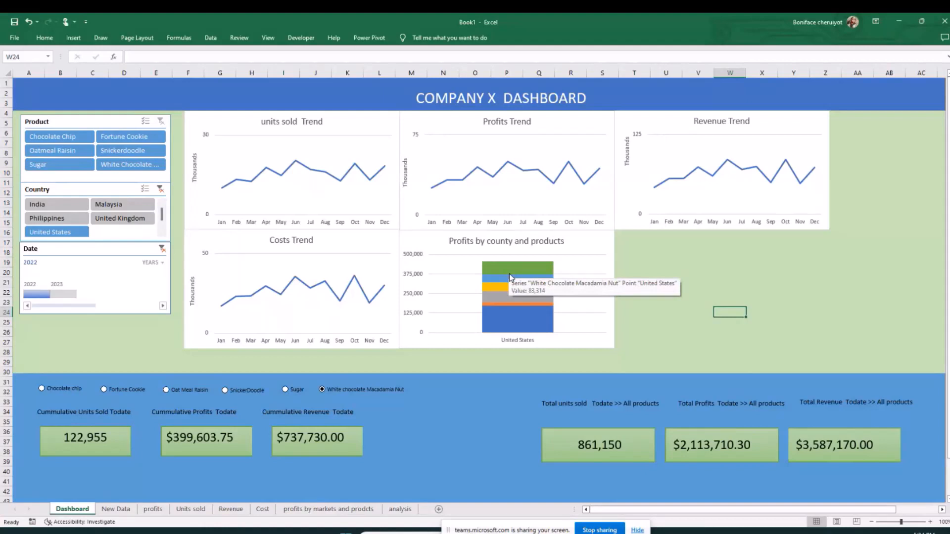
pyautogui.moveTo(516, 317)
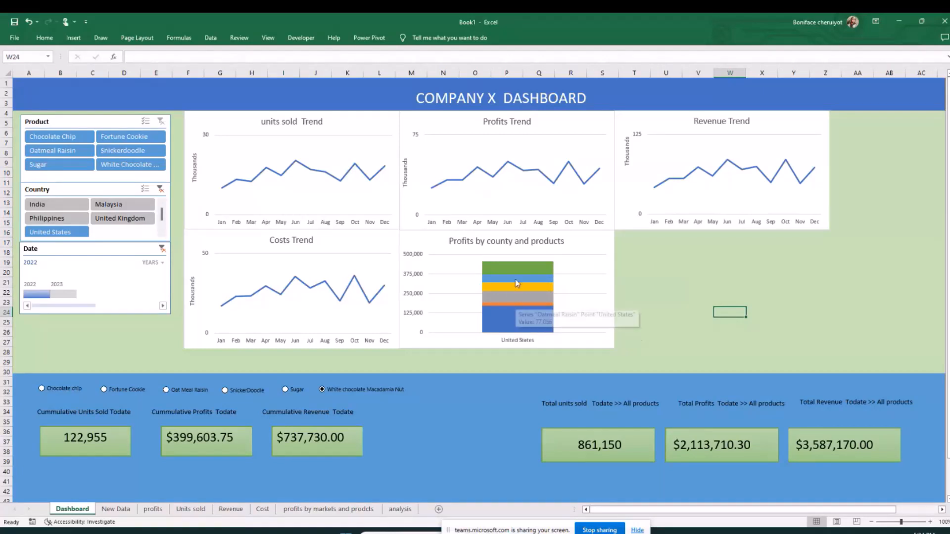
pyautogui.click(692, 263)
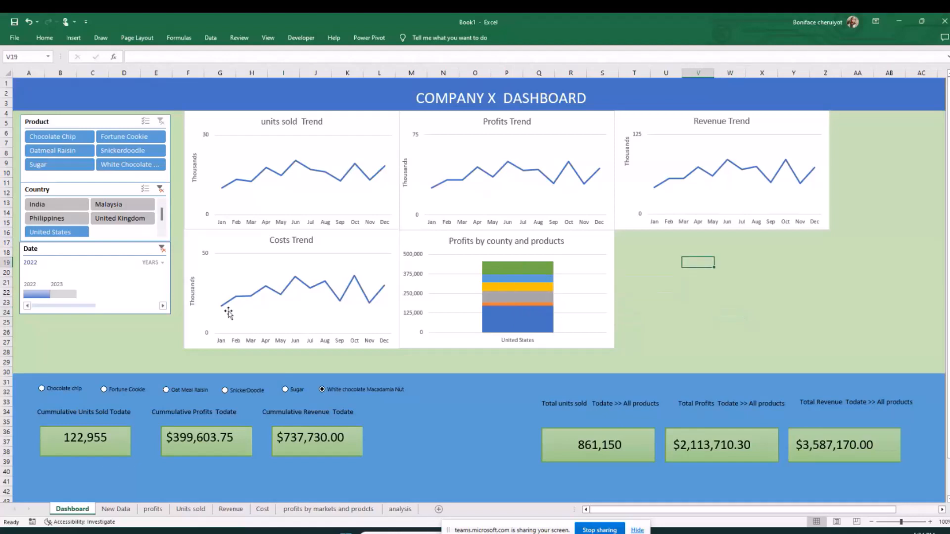
# Step: Clear the filters from the Date timeline and the Country slicer
pyautogui.click(161, 250)
pyautogui.click(123, 331)
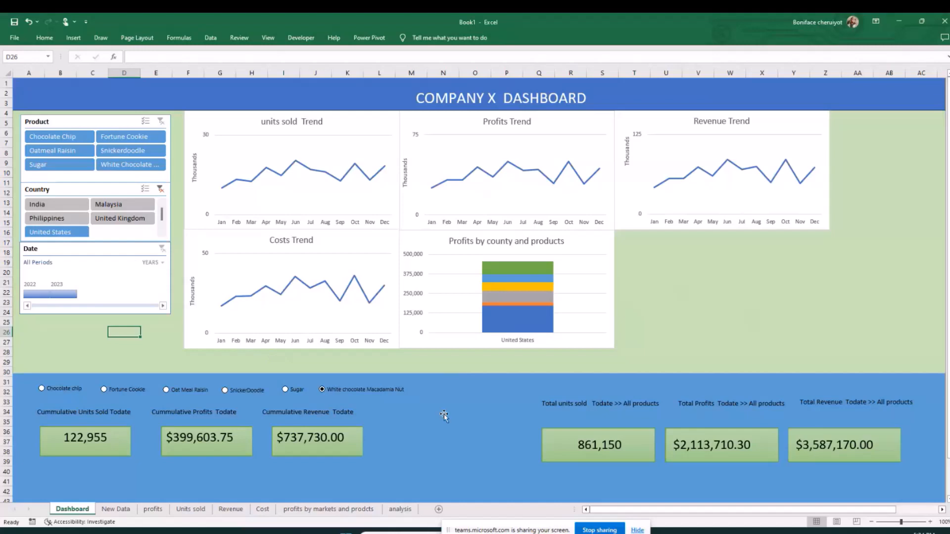
pyautogui.click(724, 300)
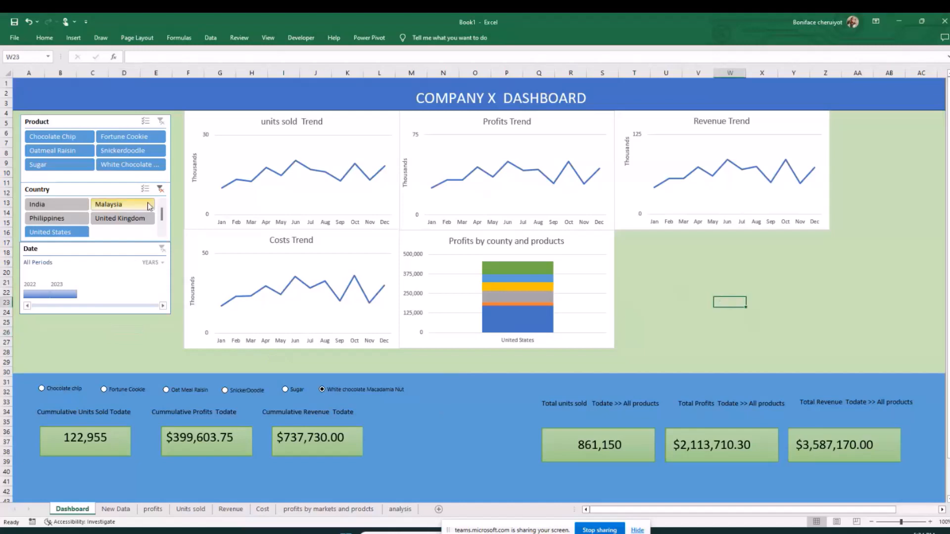
pyautogui.click(160, 189)
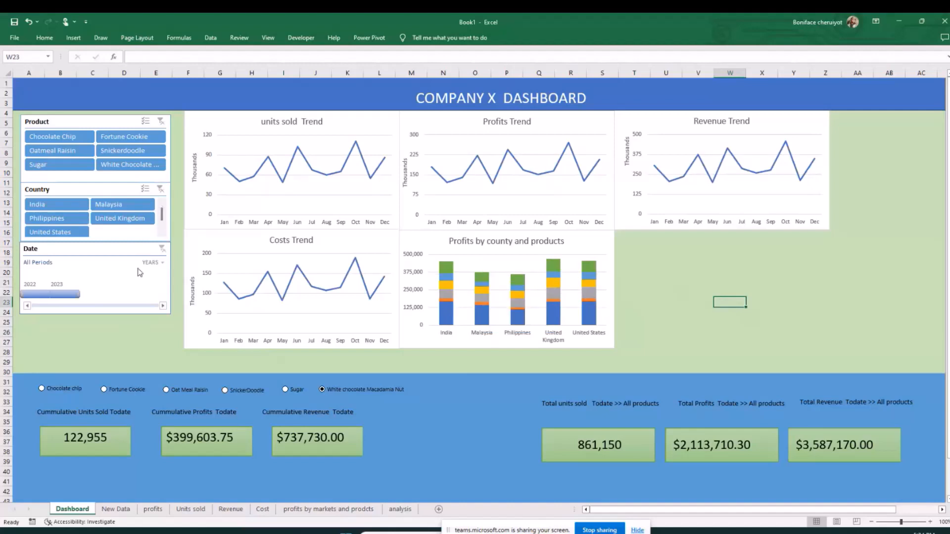
pyautogui.click(124, 323)
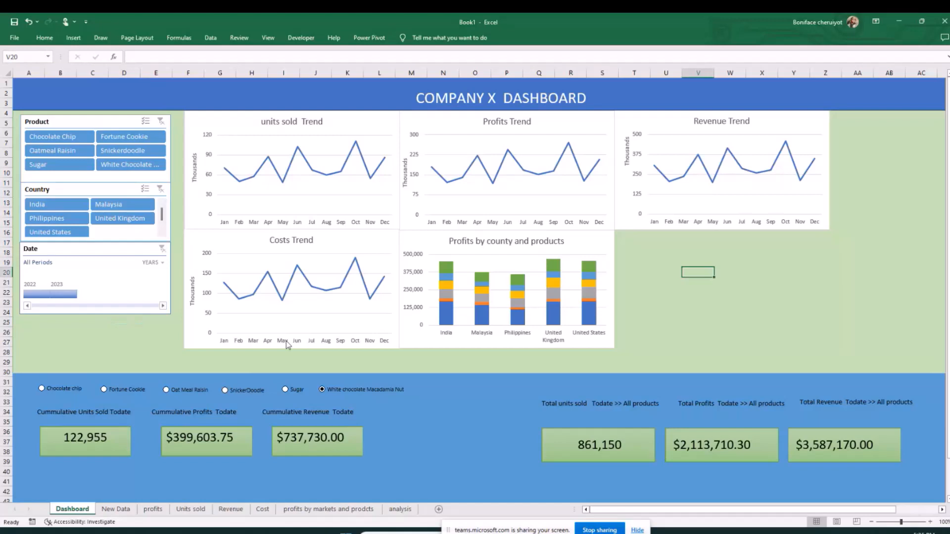
pyautogui.click(260, 337)
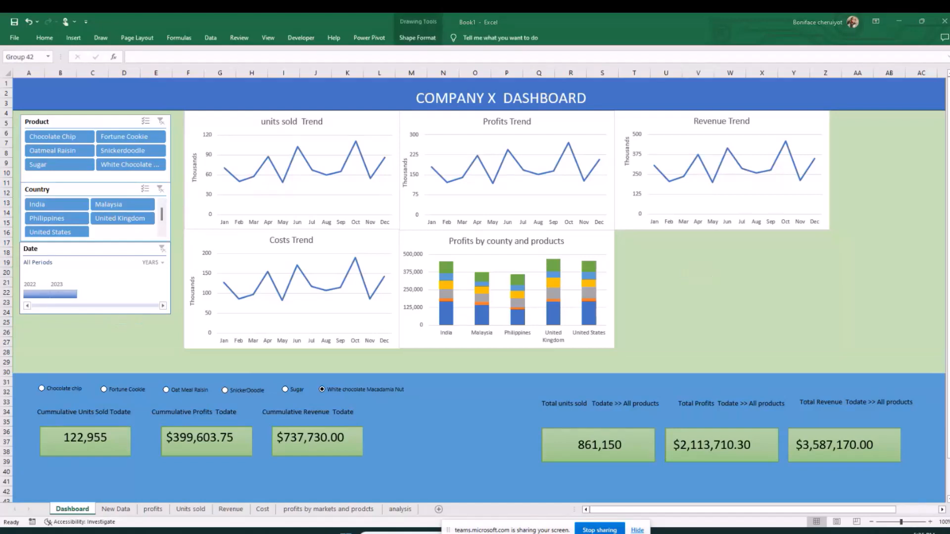
pyautogui.click(674, 291)
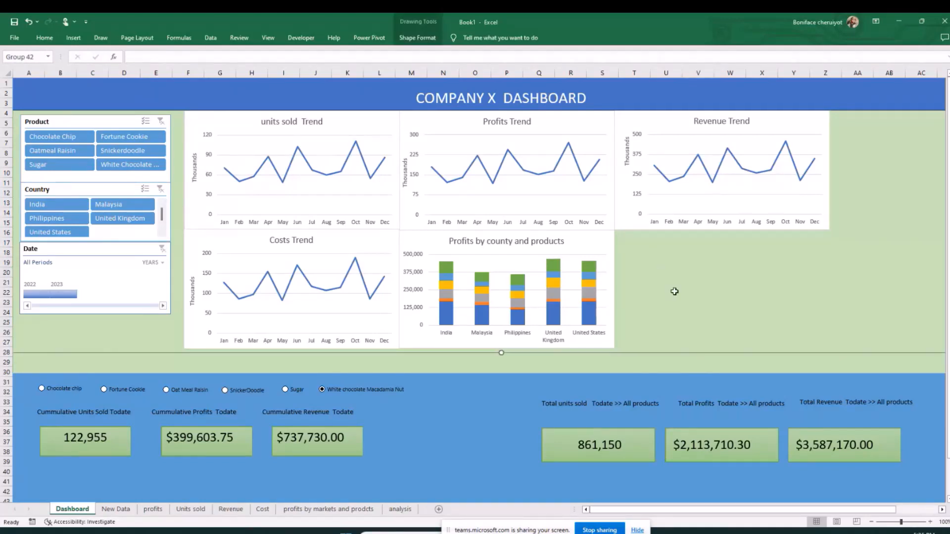
pyautogui.click(349, 330)
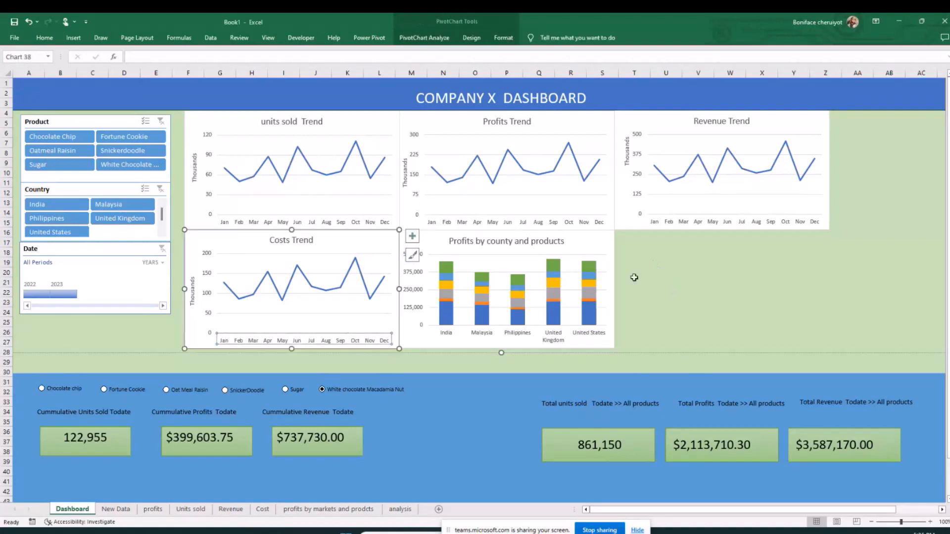
pyautogui.press('Escape')
pyautogui.click(220, 237)
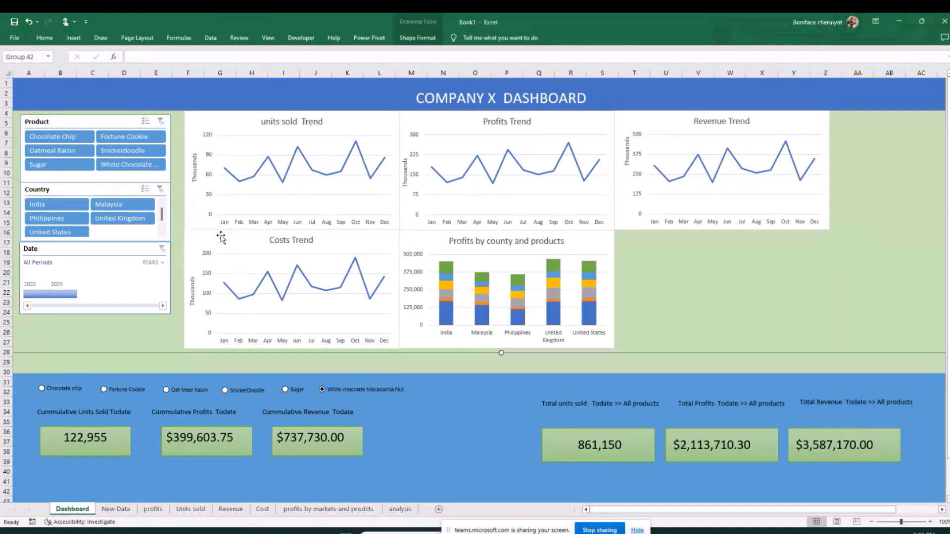
pyautogui.click(220, 237)
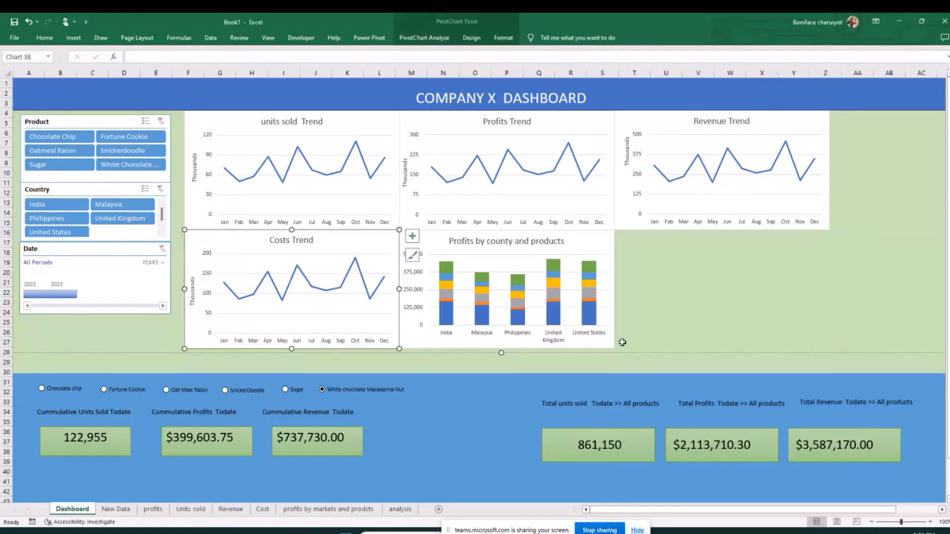
pyautogui.click(622, 342)
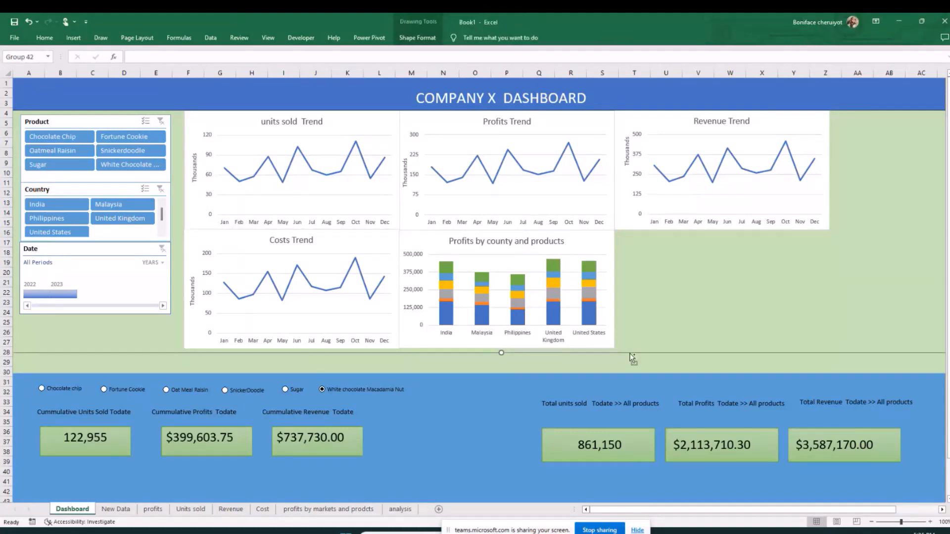
pyautogui.click(729, 252)
pyautogui.click(351, 205)
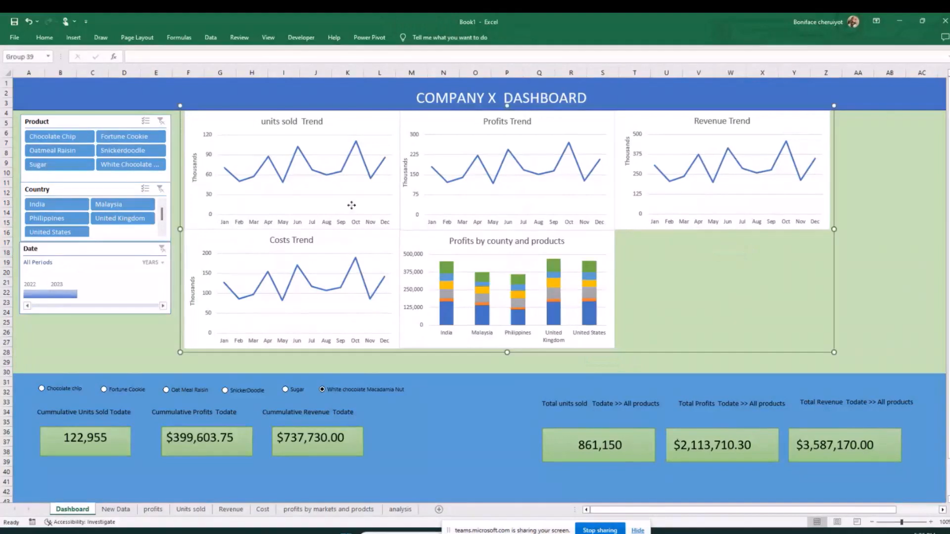
pyautogui.click(342, 243)
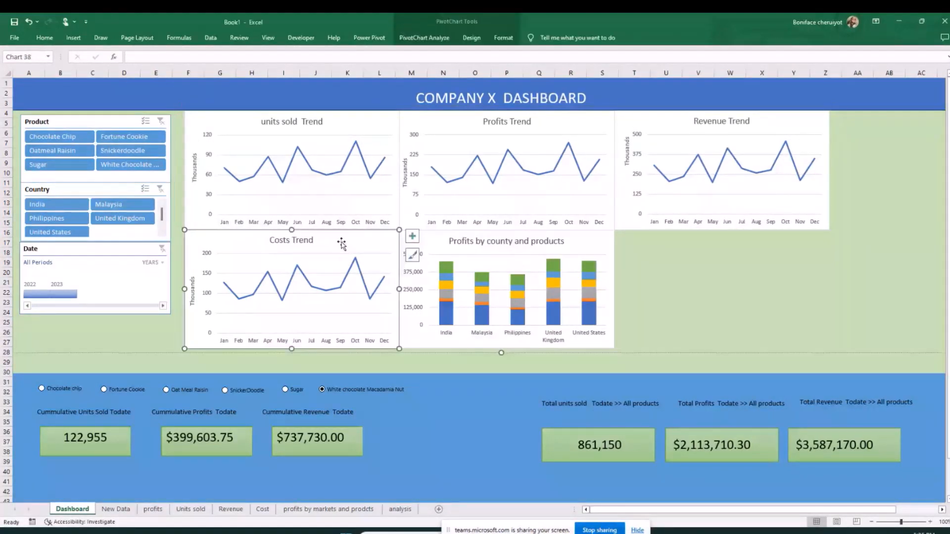
pyautogui.click(590, 351)
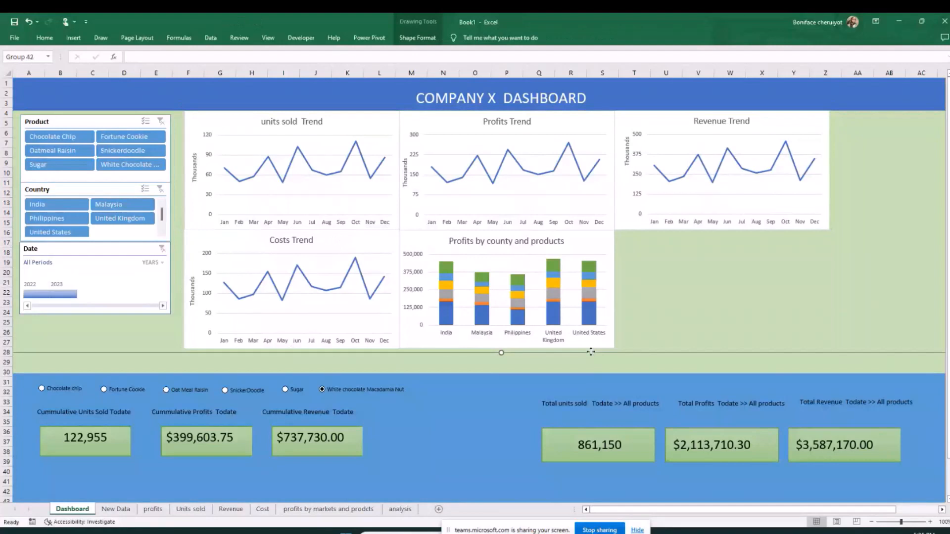
pyautogui.click(335, 319)
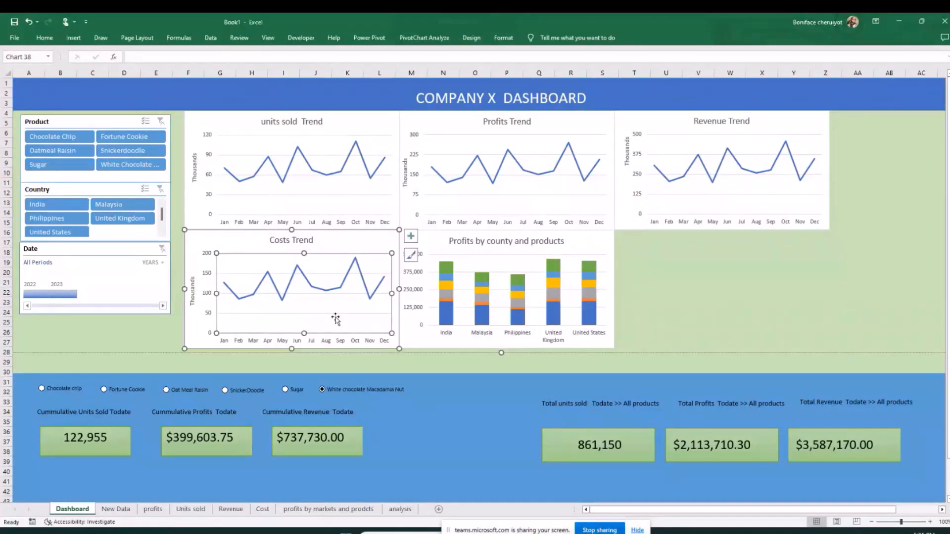
pyautogui.press('Escape')
pyautogui.click(466, 351)
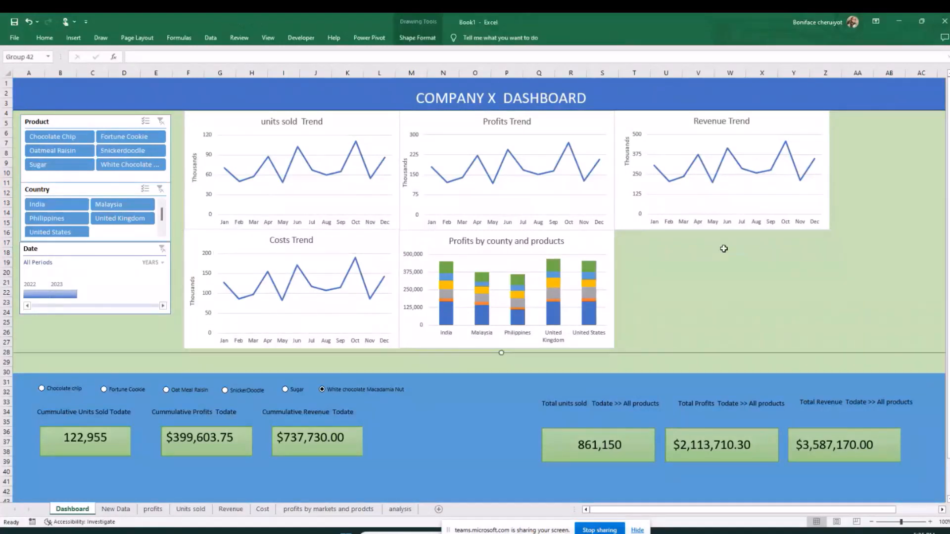
pyautogui.press('Escape')
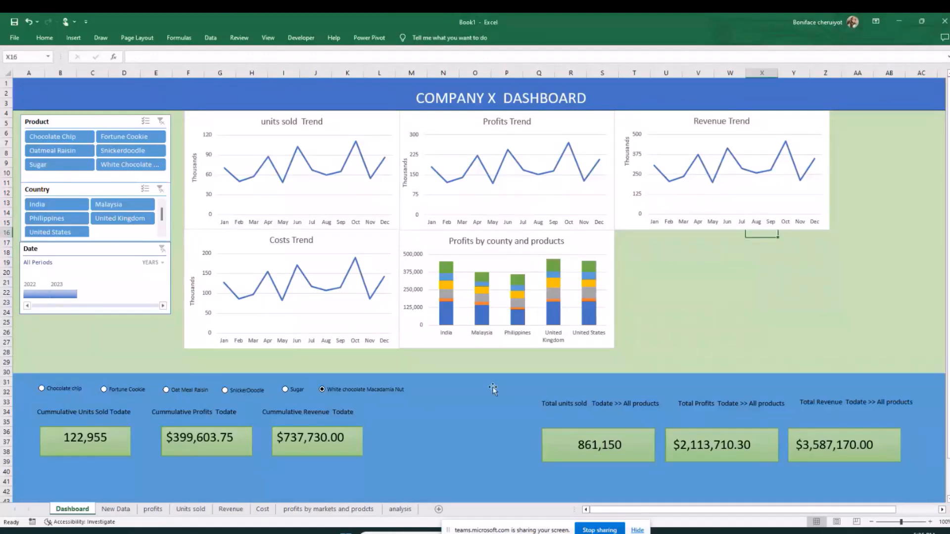
pyautogui.click(494, 391)
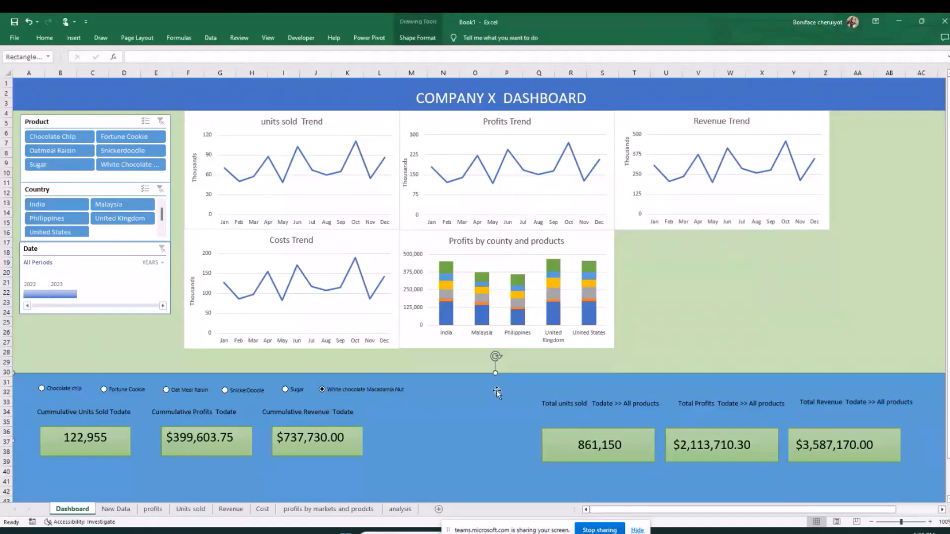
pyautogui.click(666, 332)
pyautogui.click(748, 273)
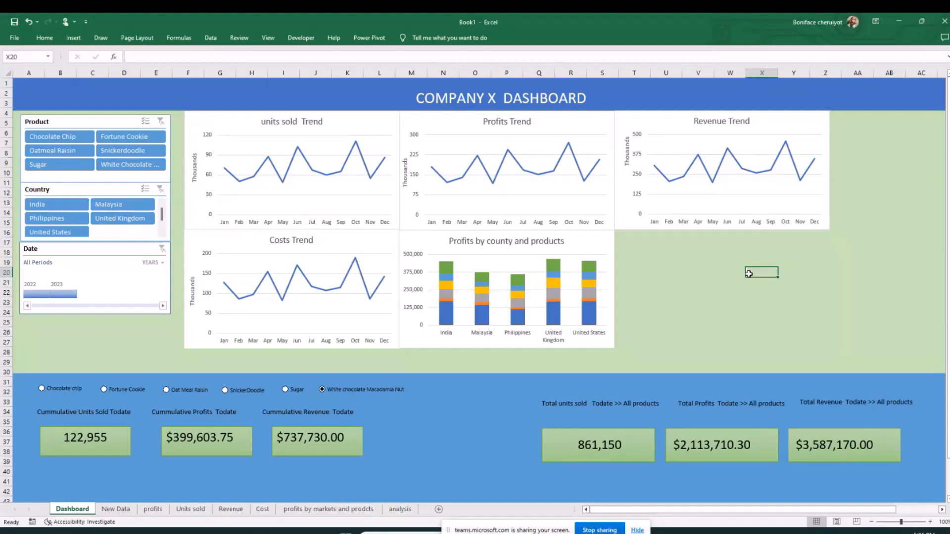
# Step: Switch the Date timeline's time level to quarters
pyautogui.click(151, 262)
pyautogui.click(166, 285)
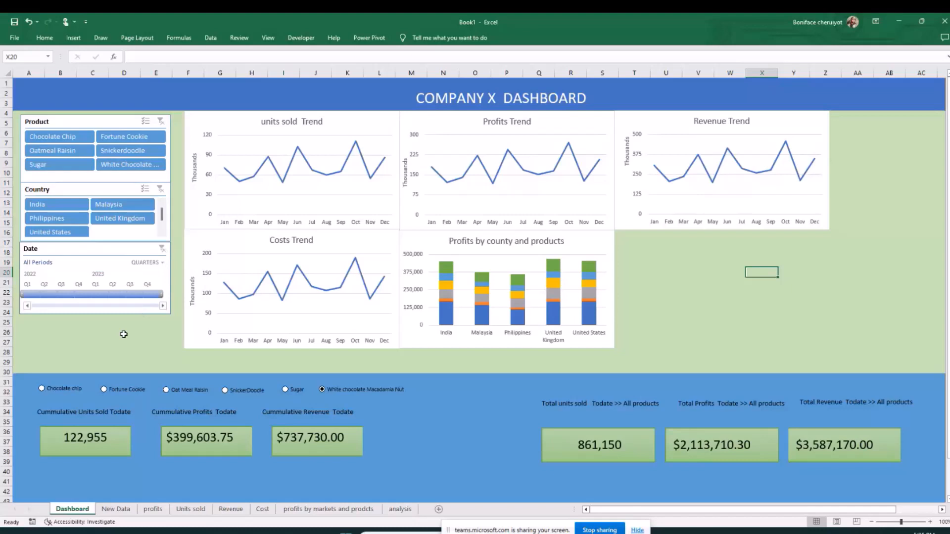
# Step: Review the product totals table and the selected product's units sold, profits and revenue on the analysis sheet
pyautogui.click(114, 353)
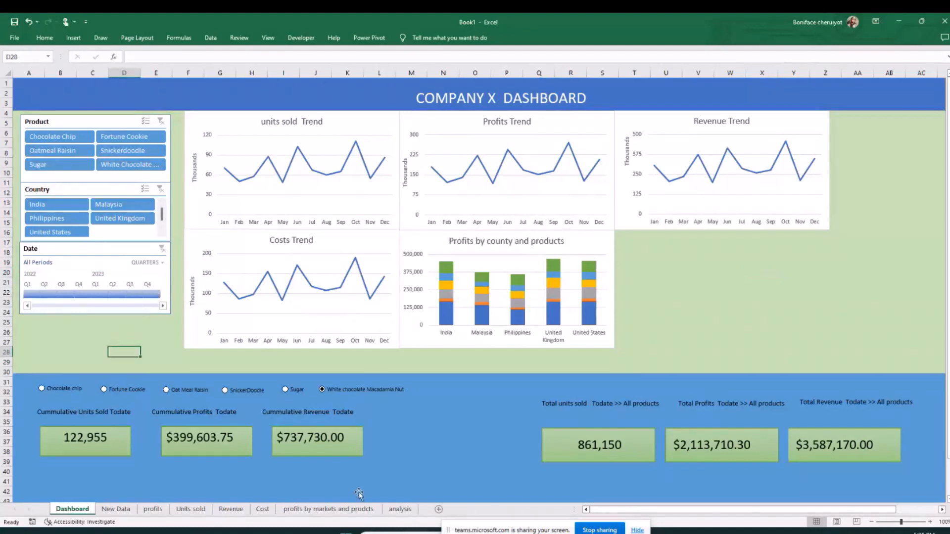
pyautogui.click(399, 509)
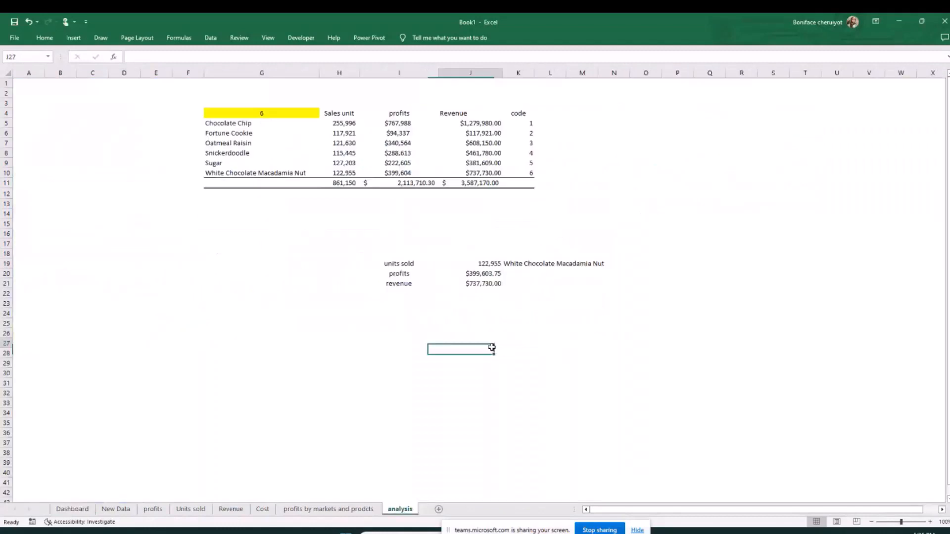
pyautogui.click(530, 346)
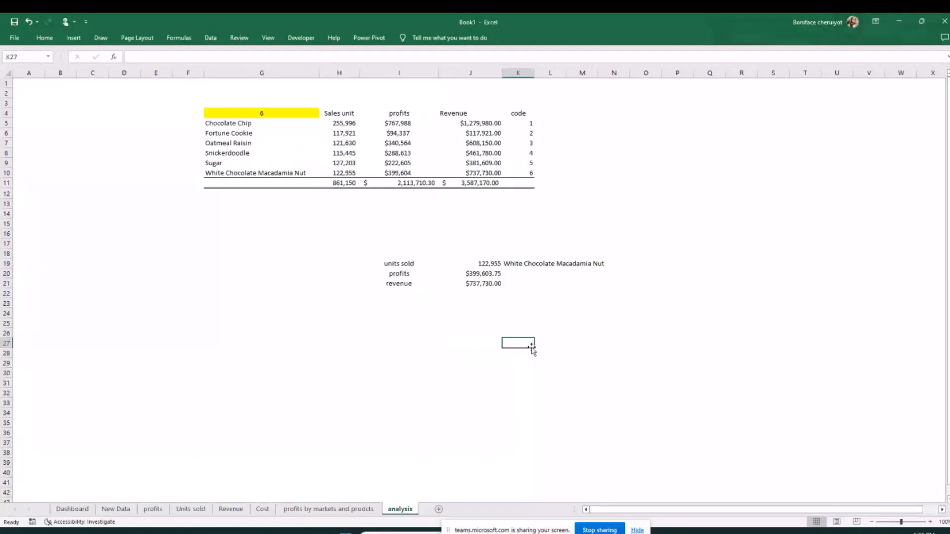
pyautogui.click(375, 389)
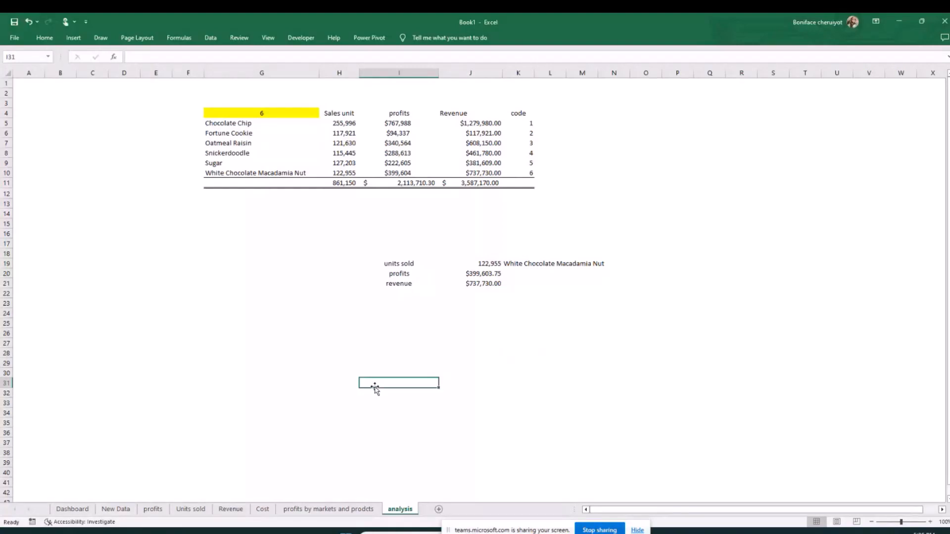
pyautogui.click(262, 363)
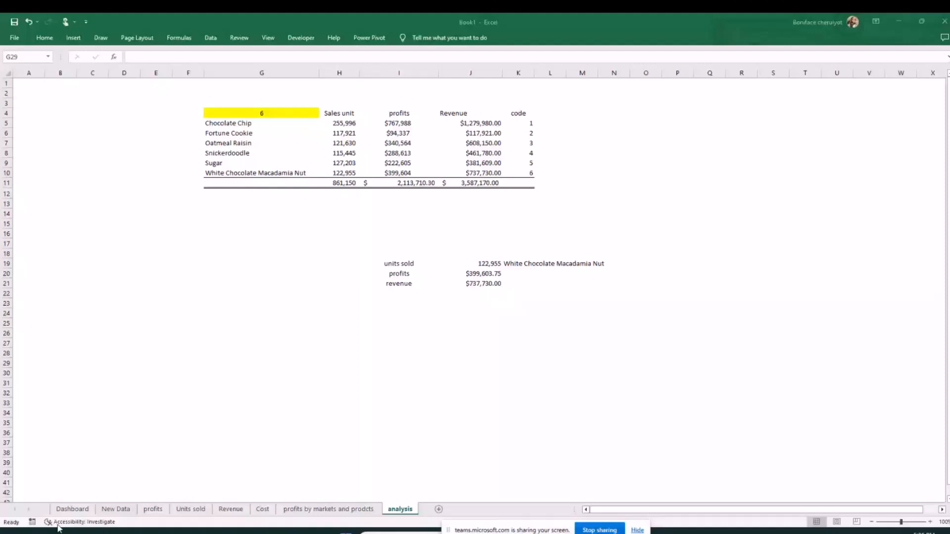
# Step: Select the Chocolate chip option on the Dashboard sheet and examine the code assigned to each product on the analysis sheet
pyautogui.click(67, 509)
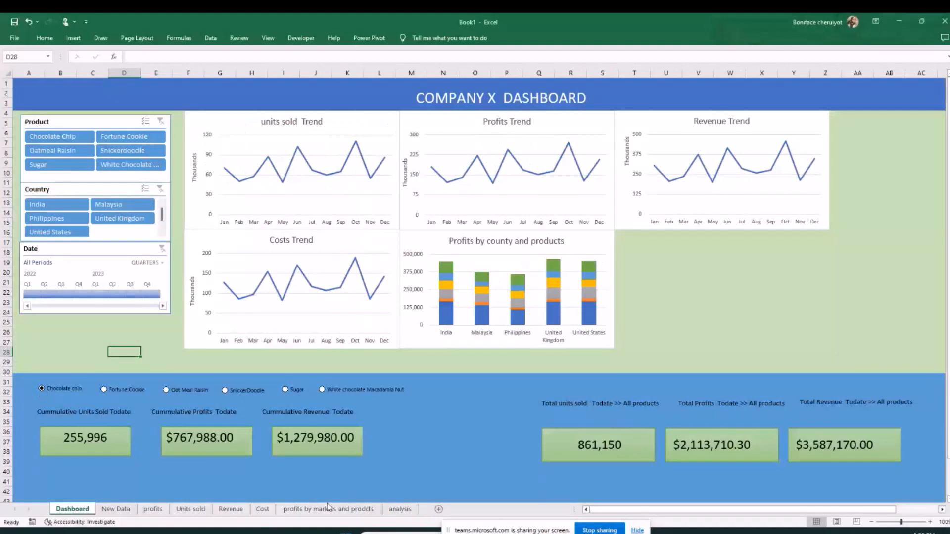
pyautogui.click(400, 509)
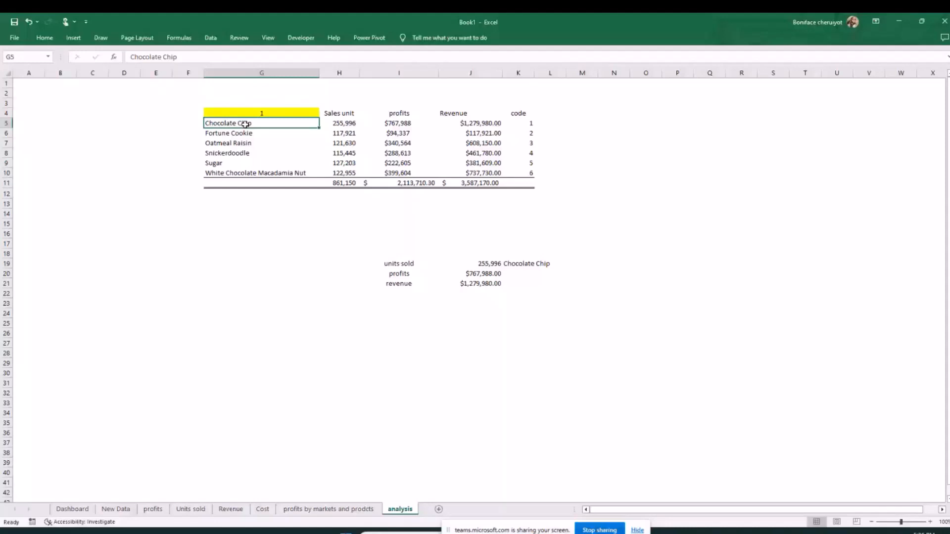
pyautogui.click(529, 122)
pyautogui.moveTo(530, 122); pyautogui.dragTo(524, 137)
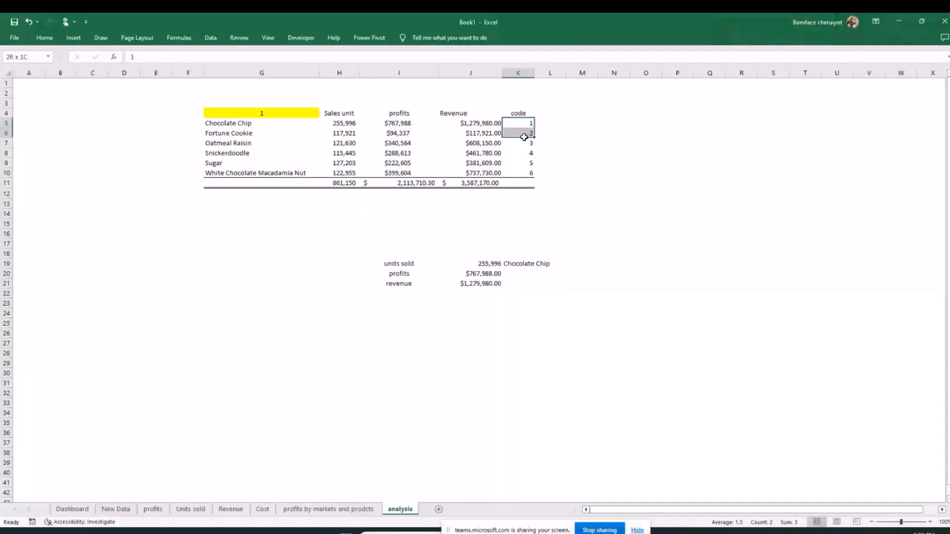
pyautogui.click(241, 135)
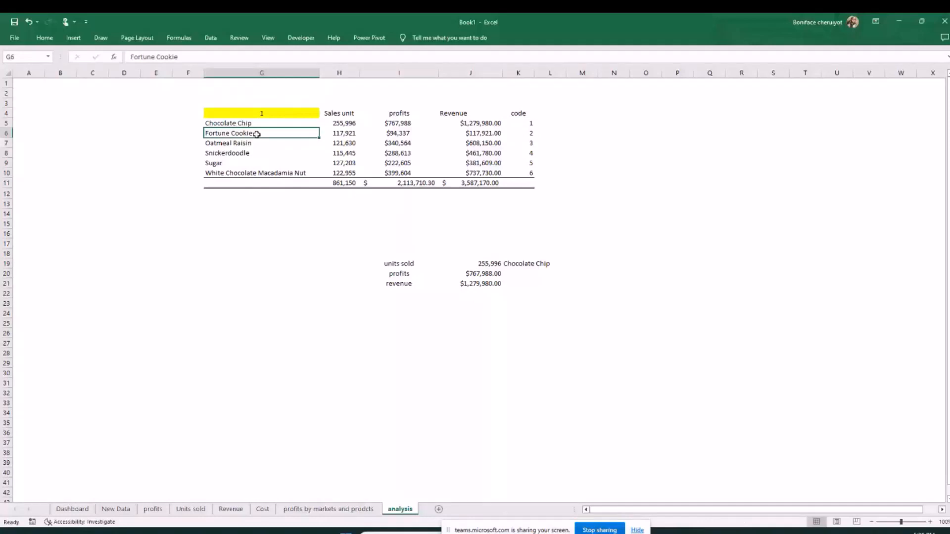
pyautogui.click(520, 134)
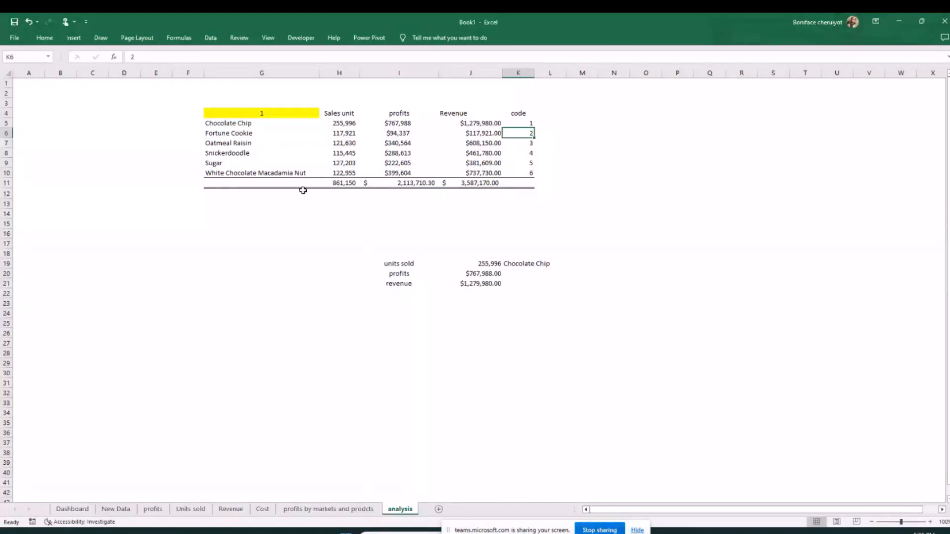
pyautogui.click(528, 126)
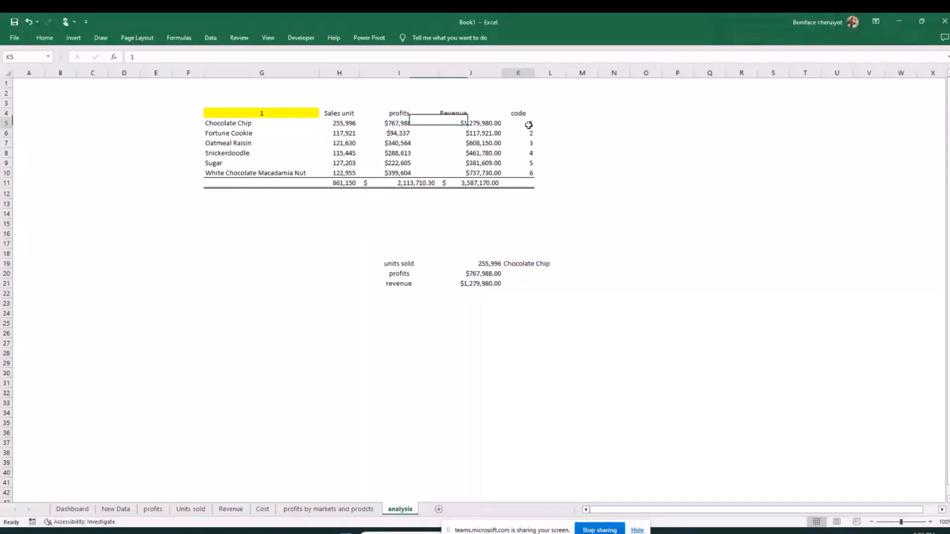
pyautogui.moveTo(528, 125); pyautogui.dragTo(526, 168)
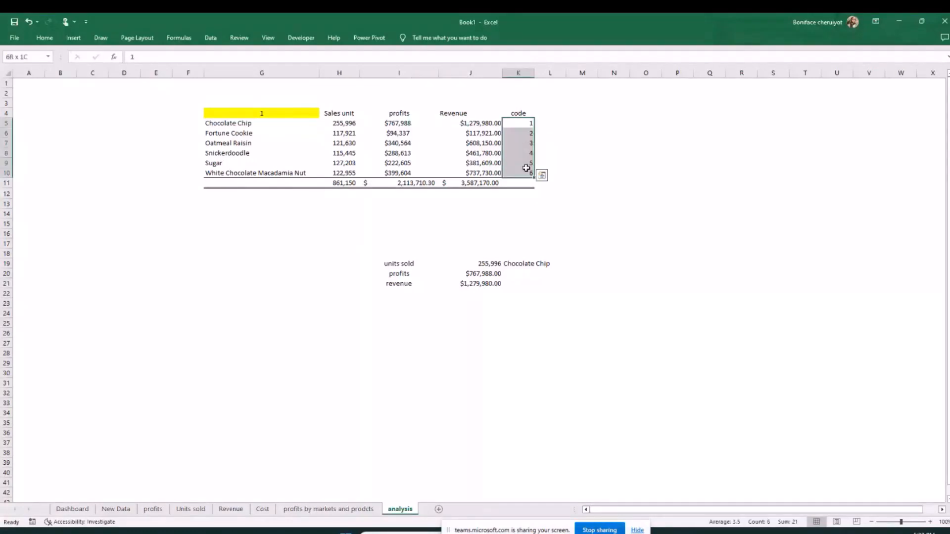
pyautogui.moveTo(606, 132); pyautogui.dragTo(589, 131)
pyautogui.moveTo(532, 120); pyautogui.dragTo(519, 173)
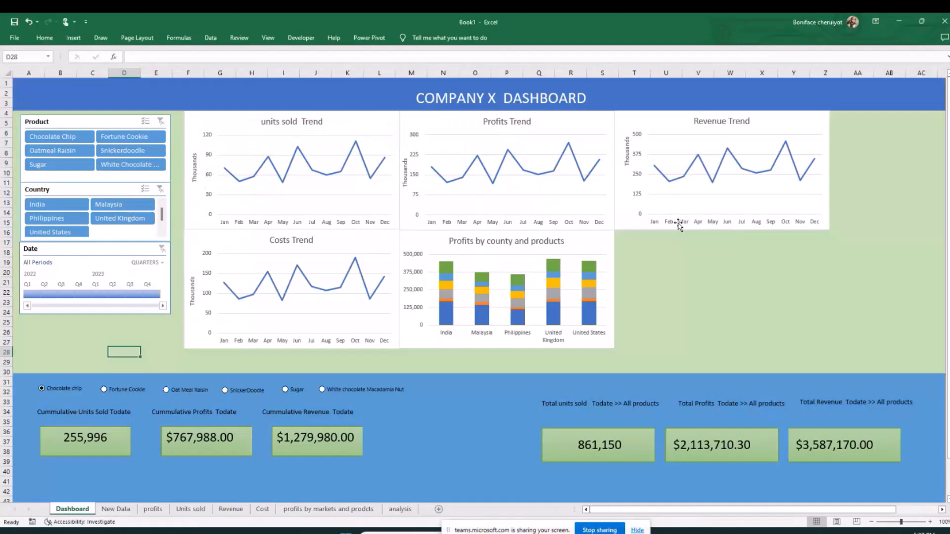
pyautogui.click(711, 264)
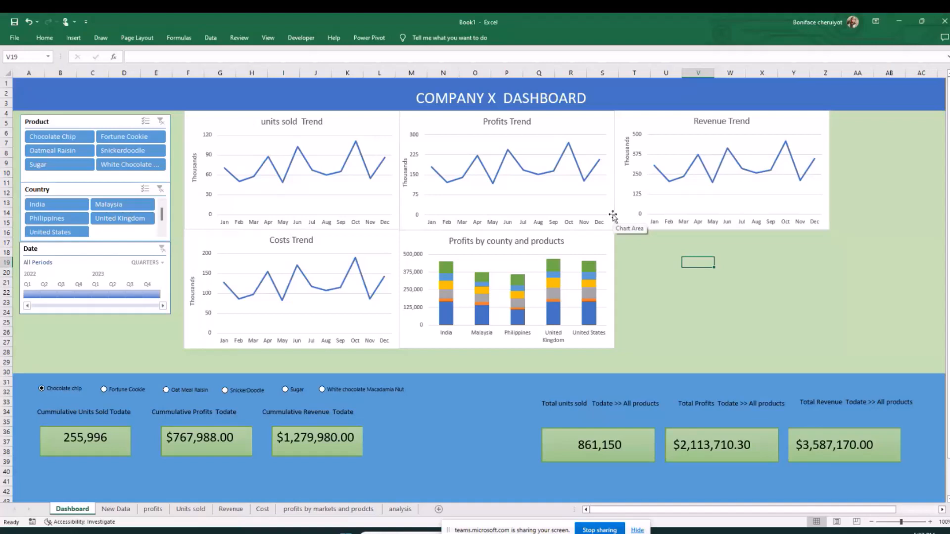
pyautogui.hotkey('alt', 'Tab')
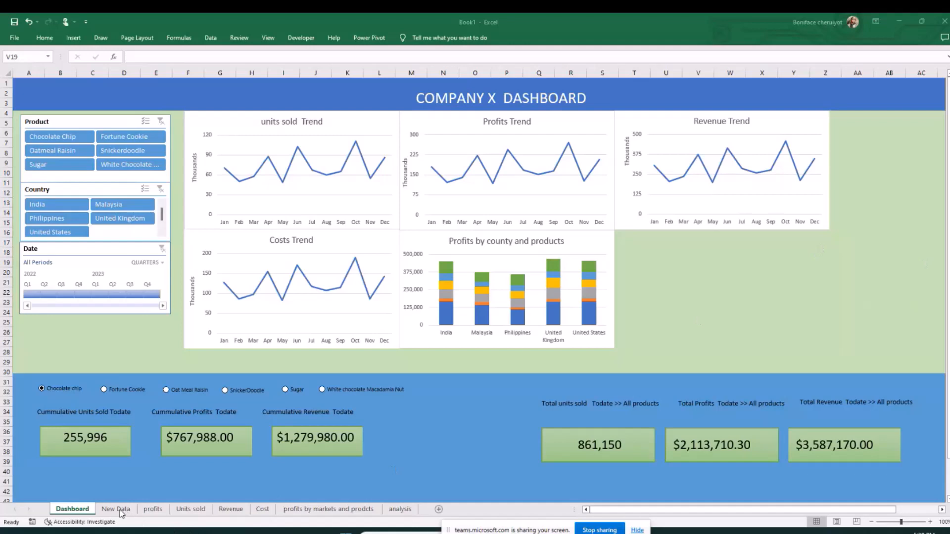
# Step: Insert an option button form control on the analysis sheet, below the units sold, profits and revenue figures
pyautogui.click(398, 509)
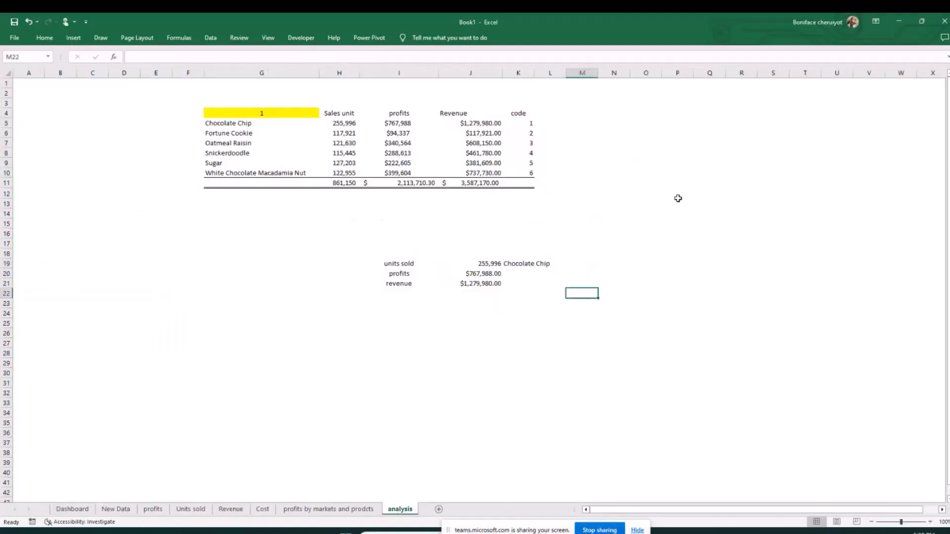
pyautogui.scroll(-1, 363, 335)
pyautogui.click(363, 339)
pyautogui.scroll(1, 362, 328)
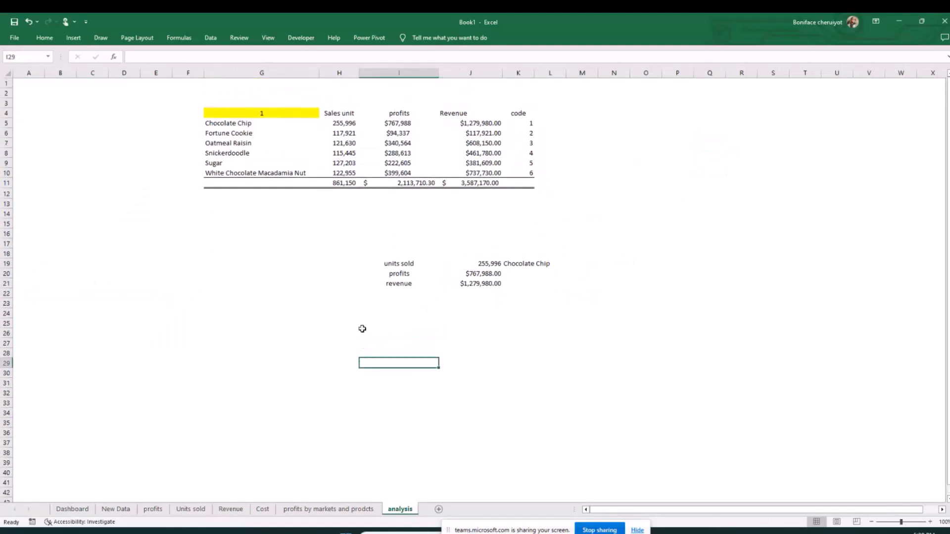
pyautogui.click(302, 37)
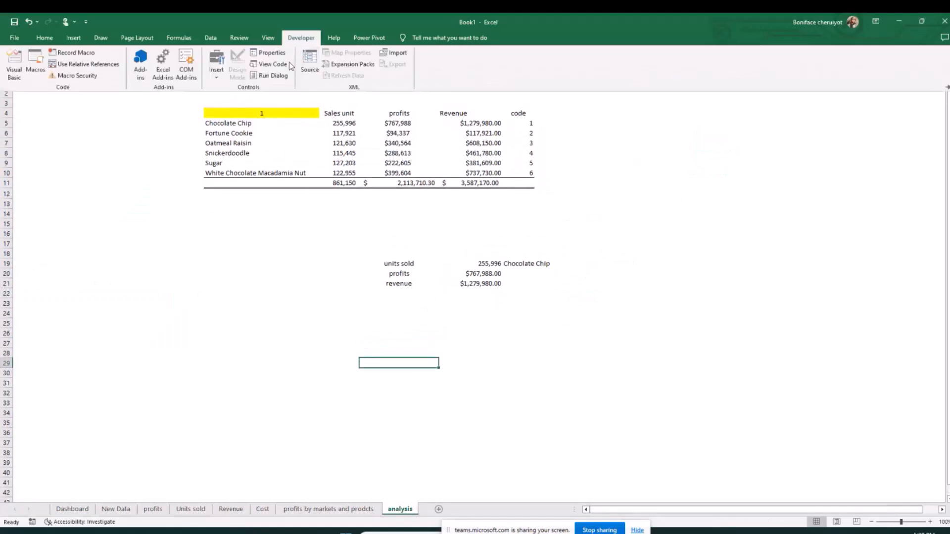
pyautogui.click(220, 68)
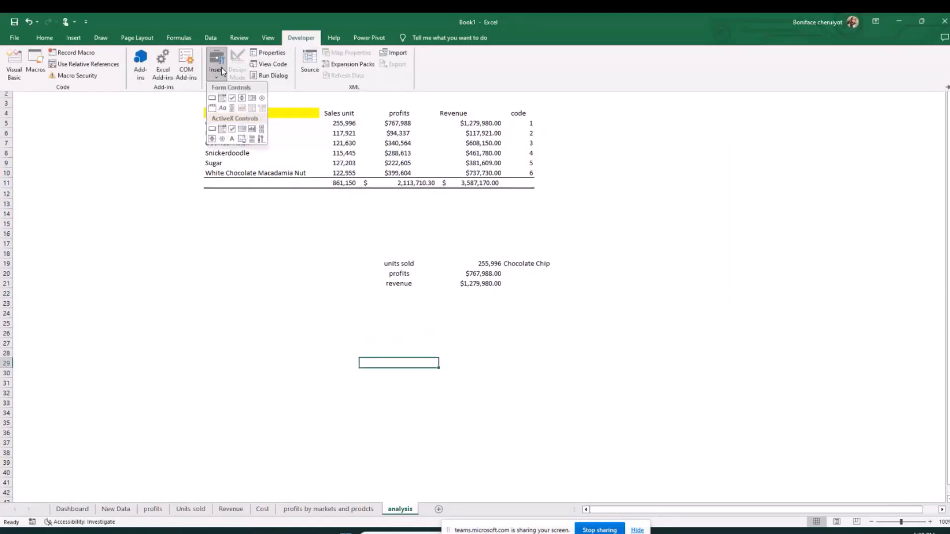
pyautogui.click(261, 99)
pyautogui.moveTo(355, 327); pyautogui.dragTo(417, 343)
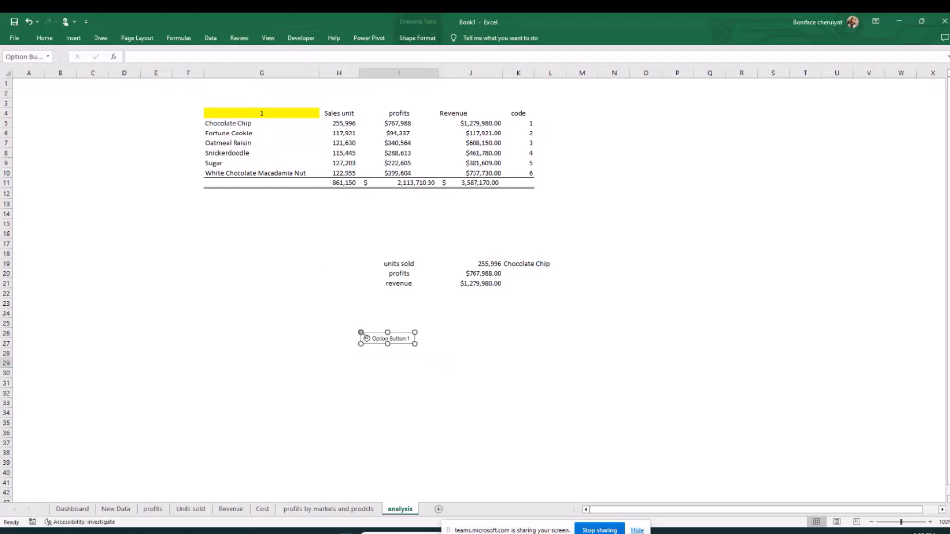
pyautogui.click(411, 361)
# Step: Turn on the new option button and link it to cell G18
pyautogui.click(366, 340)
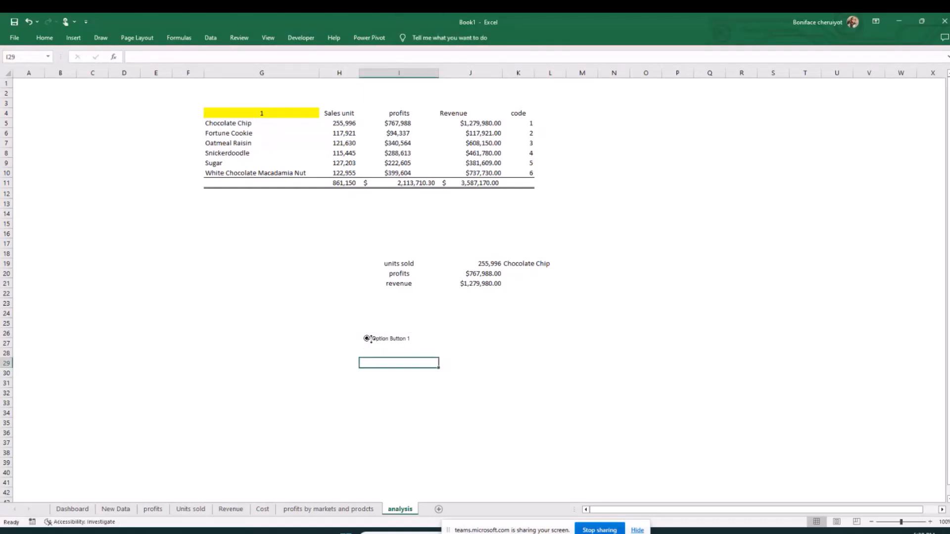
pyautogui.rightClick(371, 339)
pyautogui.click(410, 433)
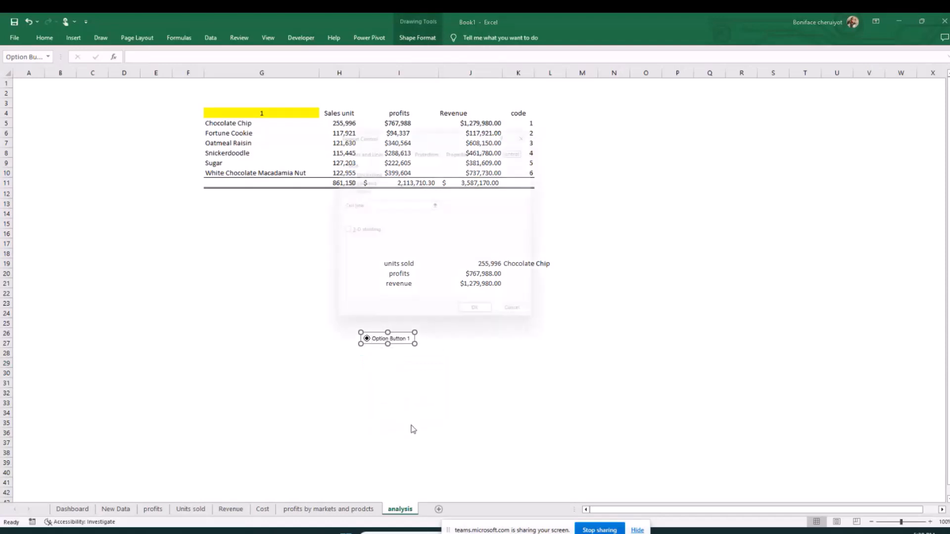
pyautogui.click(433, 343)
pyautogui.click(239, 251)
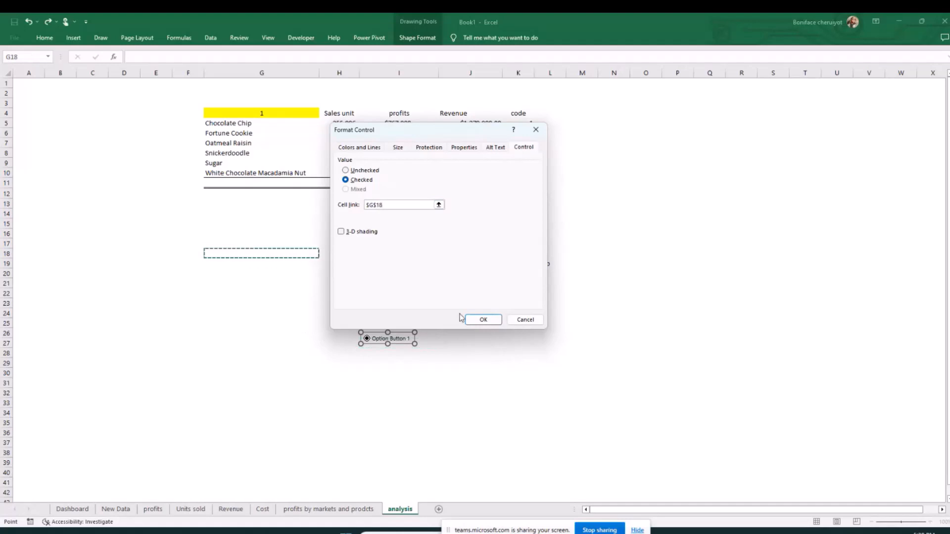
pyautogui.click(483, 319)
pyautogui.click(379, 363)
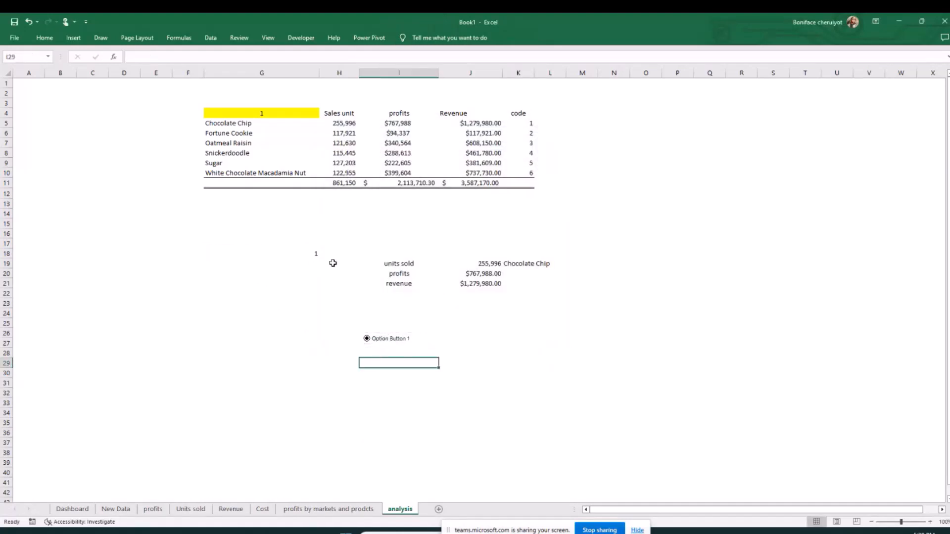
# Step: Copy the linked option button and paste three duplicates of it on the analysis sheet
pyautogui.rightClick(382, 338)
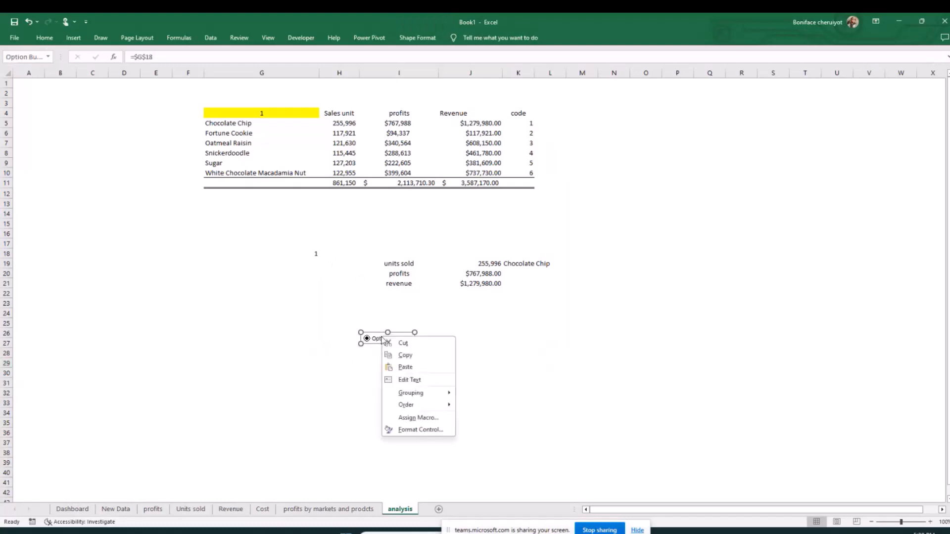
pyautogui.click(404, 355)
pyautogui.click(479, 327)
pyautogui.hotkey('ctrl', 'v')
pyautogui.hotkey('ctrl', 'v')
pyautogui.hotkey('ctrl', 'v')
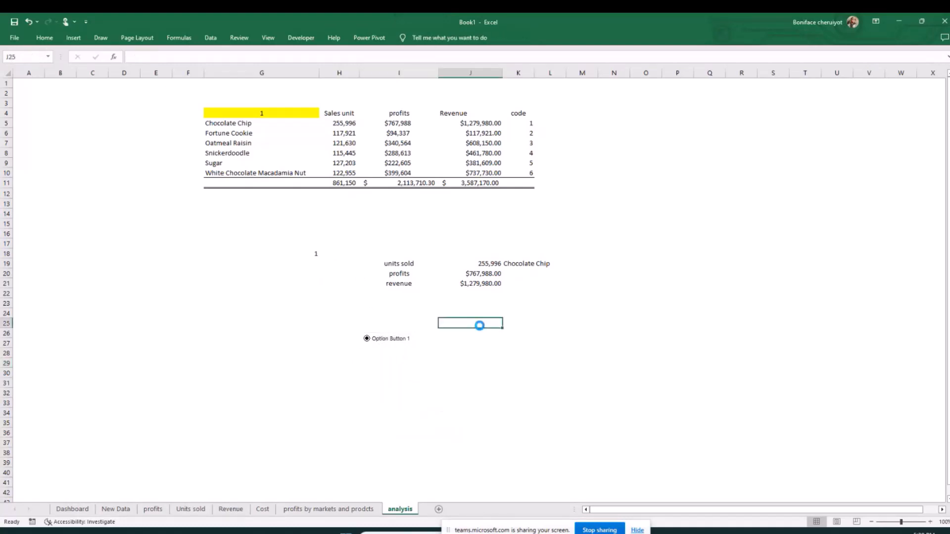
pyautogui.write('vvv')
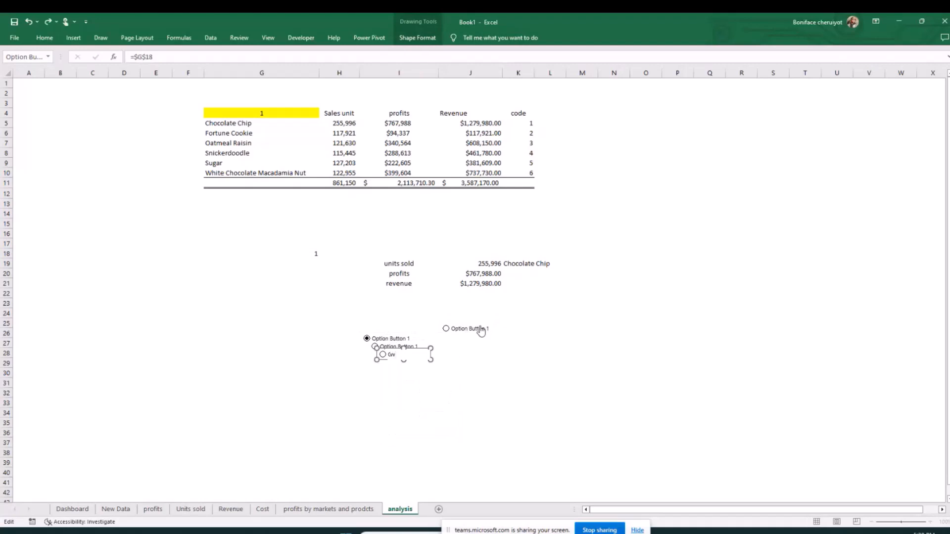
pyautogui.click(467, 362)
# Step: Spread the three pasted option buttons apart so that none overlaps another or the original
pyautogui.rightClick(395, 357)
pyautogui.click(394, 358)
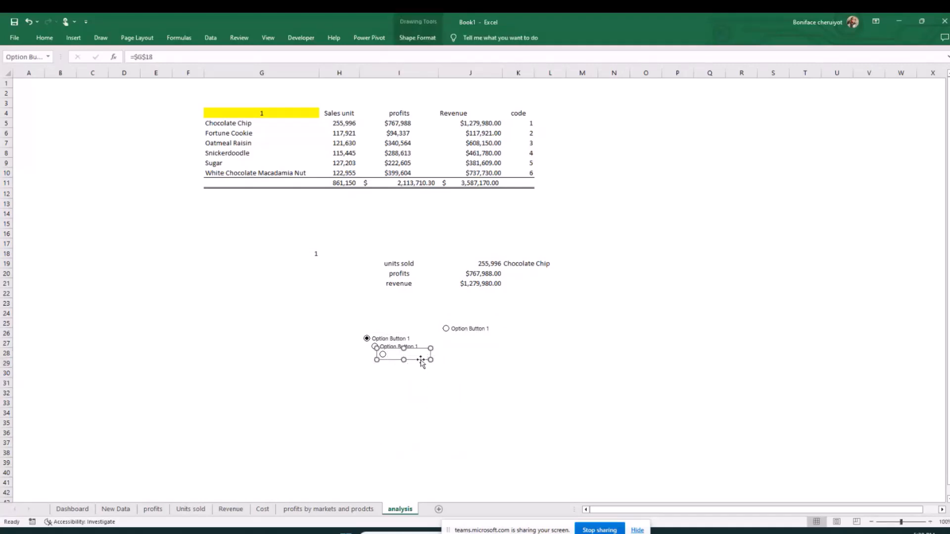
pyautogui.moveTo(420, 359); pyautogui.dragTo(554, 356)
pyautogui.rightClick(402, 346)
pyautogui.click(390, 352)
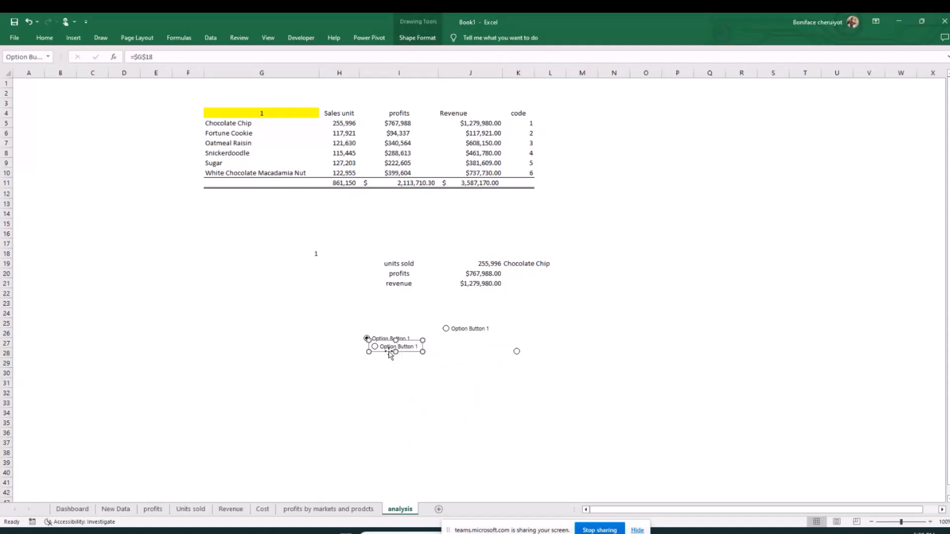
pyautogui.moveTo(390, 352); pyautogui.dragTo(442, 394)
pyautogui.rightClick(464, 327)
pyautogui.click(465, 332)
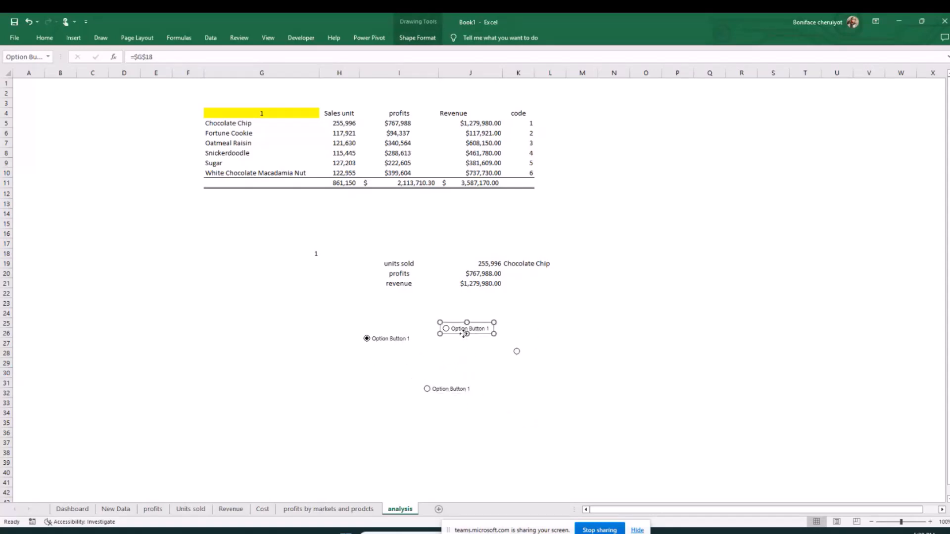
pyautogui.moveTo(465, 334); pyautogui.dragTo(595, 369)
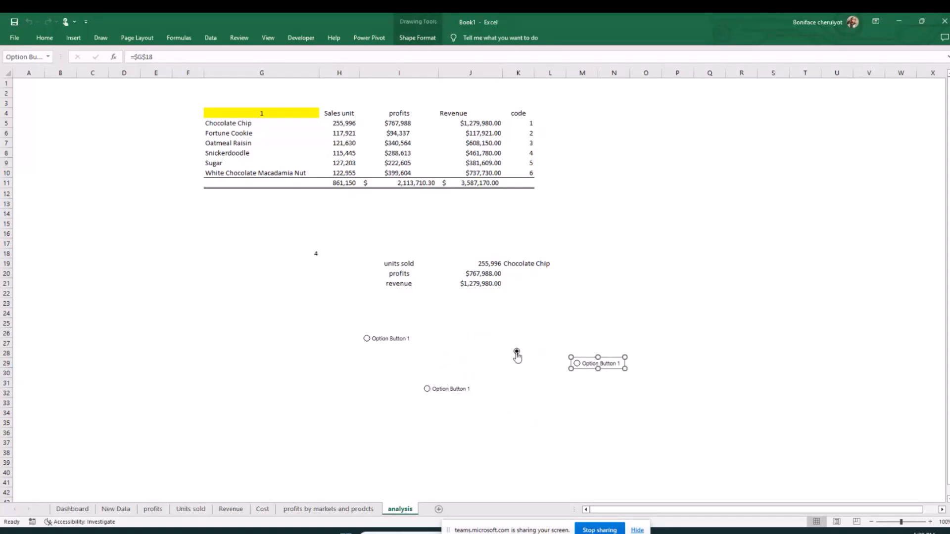
# Step: Switch between the option buttons to check how the linked cell G18 responds
pyautogui.click(435, 394)
pyautogui.click(610, 324)
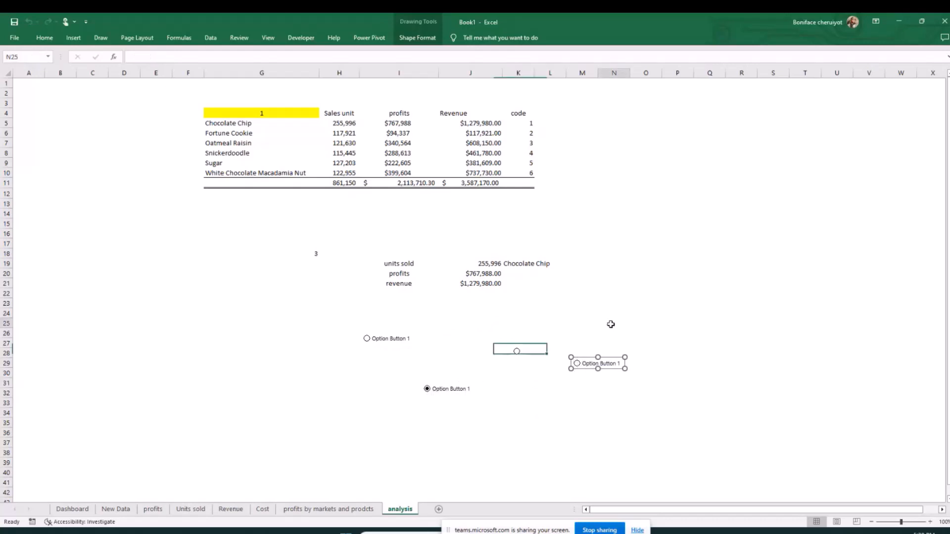
pyautogui.click(578, 364)
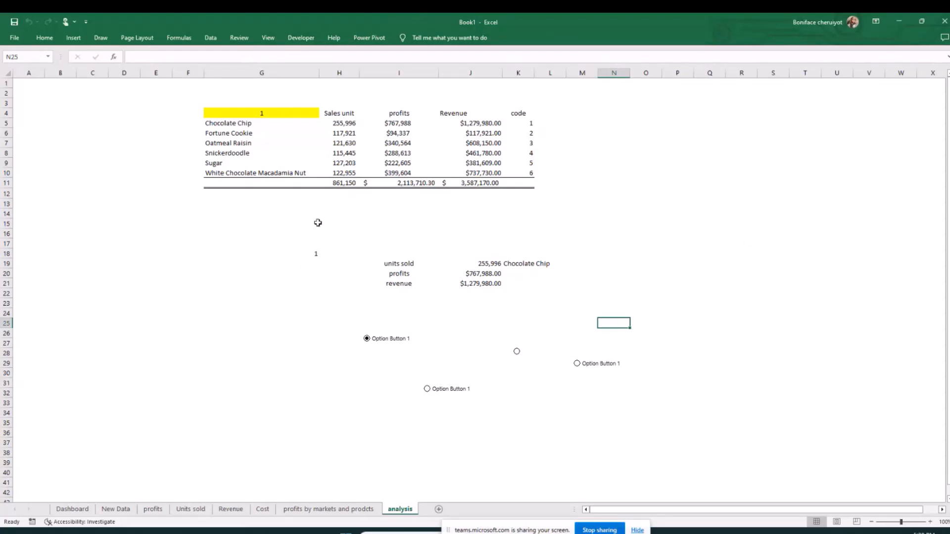
# Step: Draw a spinner form control on the analysis sheet below cell G18, spanning about rows 21 to 27
pyautogui.click(301, 40)
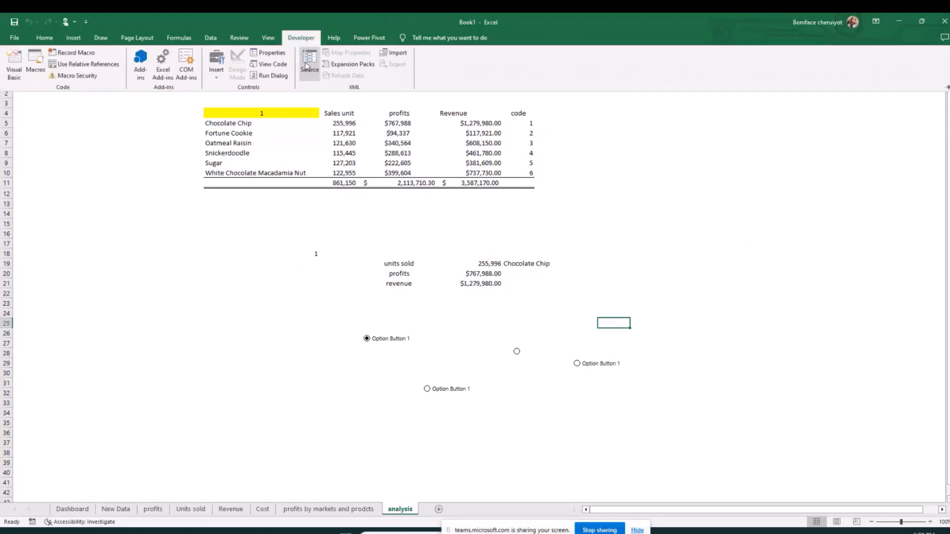
pyautogui.click(216, 64)
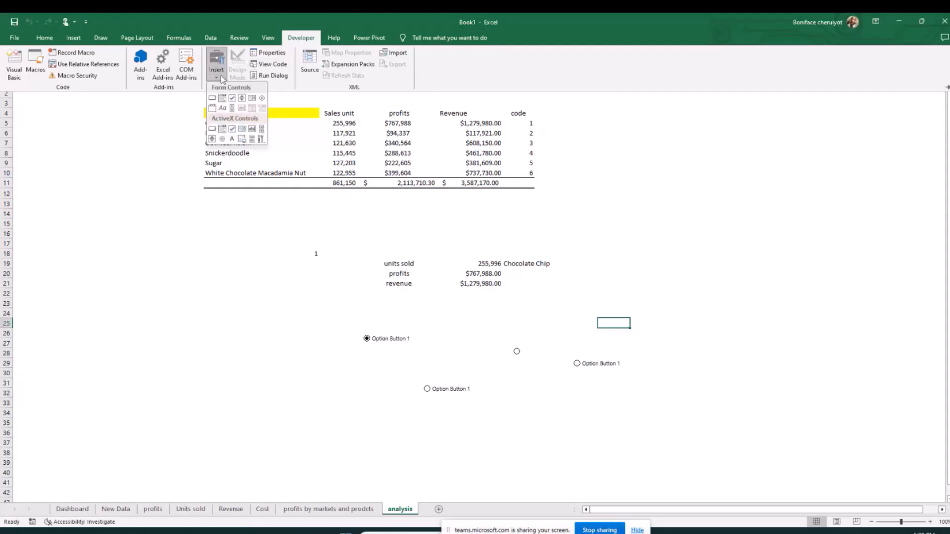
pyautogui.click(242, 99)
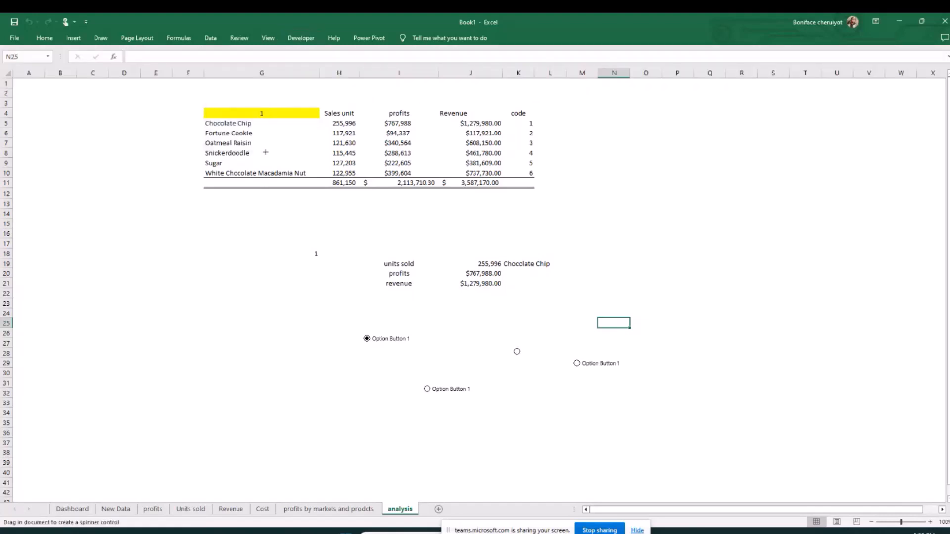
pyautogui.moveTo(221, 286); pyautogui.dragTo(256, 349)
pyautogui.click(270, 314)
# Step: Link the spinner to cell G16, keeping its default minimum, maximum and increment
pyautogui.rightClick(240, 302)
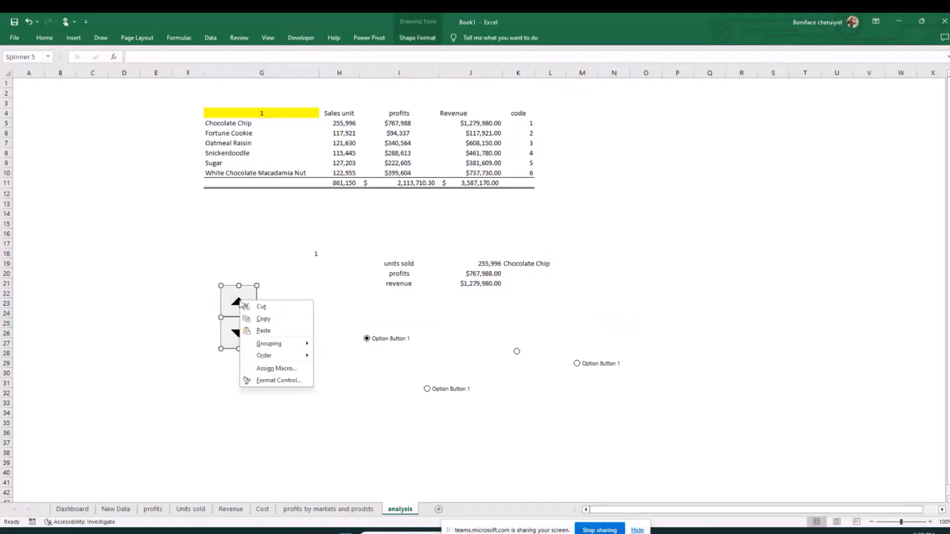
pyautogui.click(270, 380)
pyautogui.click(411, 217)
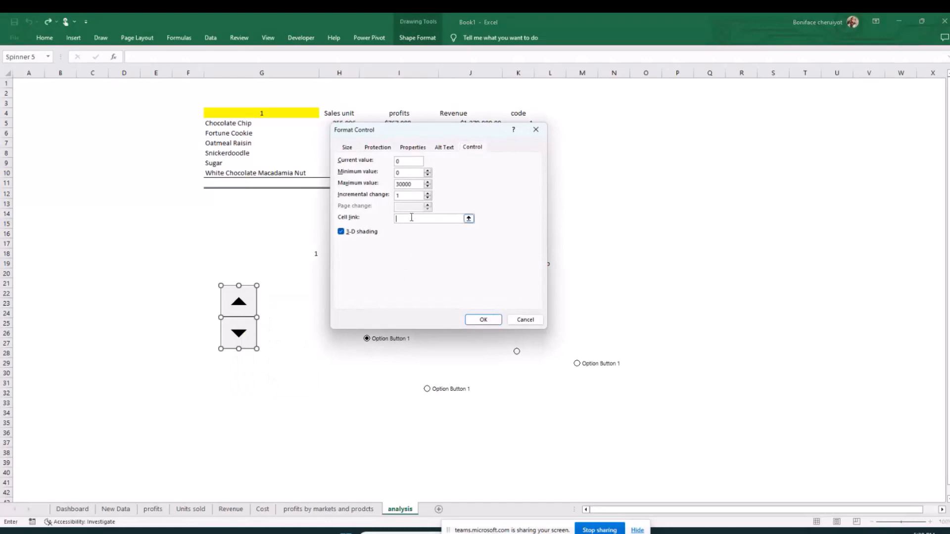
pyautogui.click(281, 253)
pyautogui.click(257, 233)
pyautogui.click(483, 319)
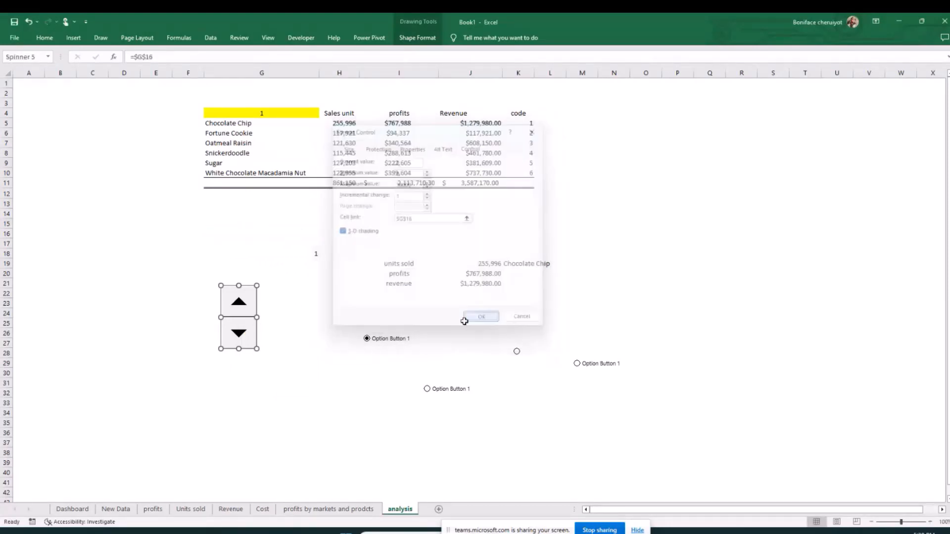
pyautogui.click(336, 352)
# Step: Step the spinner up and down repeatedly to check how the linked cell G16 responds
pyautogui.click(247, 306)
pyautogui.click(247, 306)
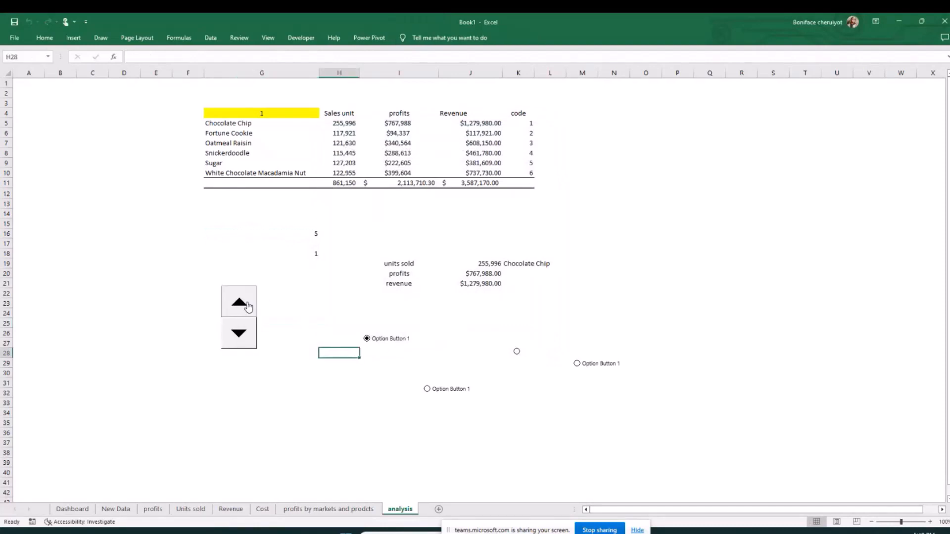
pyautogui.click(248, 305)
pyautogui.click(248, 306)
pyautogui.click(248, 306)
pyautogui.click(247, 306)
pyautogui.click(247, 306)
pyautogui.click(248, 305)
pyautogui.click(247, 306)
pyautogui.click(238, 337)
pyautogui.click(238, 339)
pyautogui.click(238, 338)
pyautogui.click(239, 341)
pyautogui.click(239, 340)
pyautogui.click(238, 342)
pyautogui.click(238, 343)
pyautogui.click(238, 345)
pyautogui.click(244, 313)
pyautogui.click(241, 337)
# Step: Try a wider shape for the spinner and bring it back to its narrow width
pyautogui.rightClick(243, 307)
pyautogui.press('Escape')
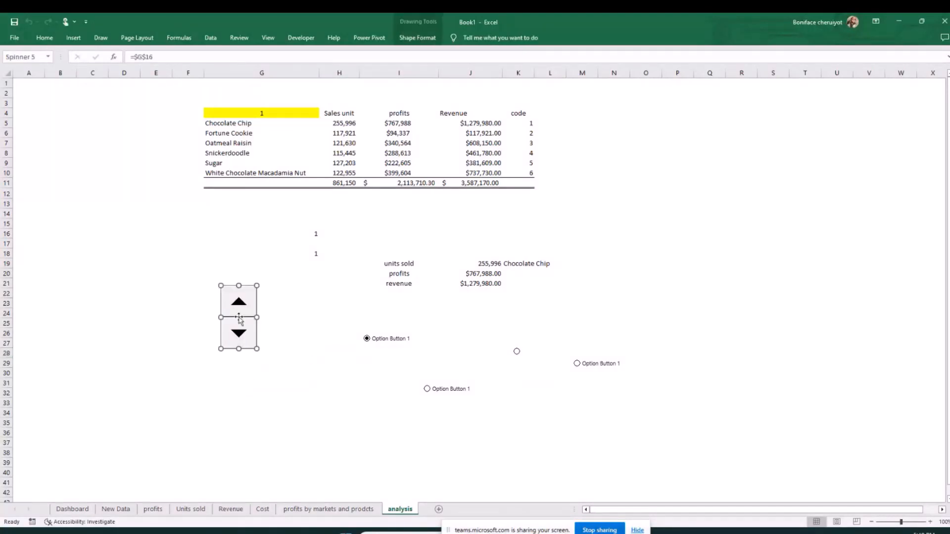
pyautogui.moveTo(256, 317); pyautogui.dragTo(295, 317)
pyautogui.moveTo(257, 348)
pyautogui.mouseDown()
pyautogui.moveTo(272, 303)
pyautogui.moveTo(258, 307)
pyautogui.moveTo(258, 346)
pyautogui.mouseUp()
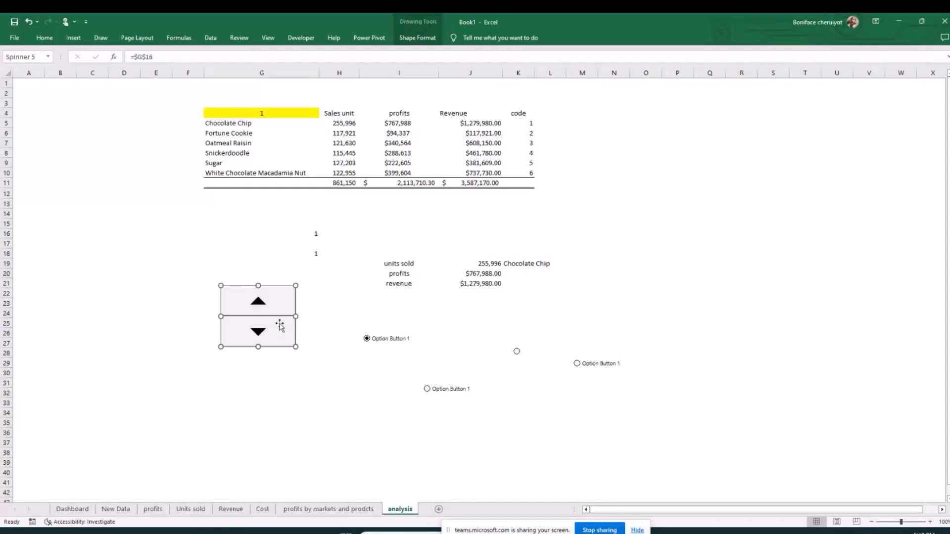
pyautogui.moveTo(295, 316); pyautogui.dragTo(256, 318)
# Step: Select cell G16 and step the resized spinner upward to test the link again
pyautogui.click(316, 237)
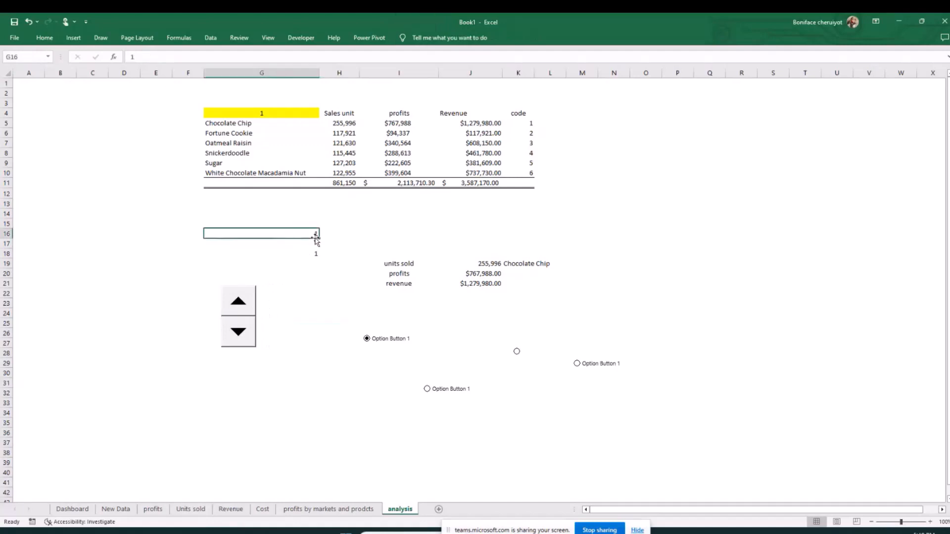
pyautogui.click(248, 310)
pyautogui.click(248, 310)
pyautogui.click(247, 309)
pyautogui.click(247, 309)
pyautogui.click(248, 309)
pyautogui.click(250, 283)
pyautogui.click(239, 300)
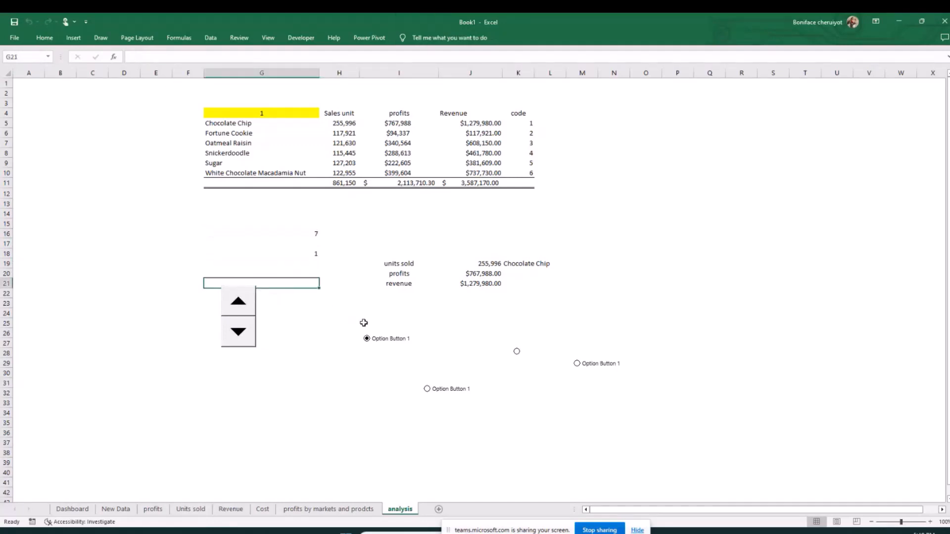
# Step: Move the selected option button from column I to just below the spinner in column G
pyautogui.rightClick(385, 335)
pyautogui.click(379, 345)
pyautogui.moveTo(371, 343); pyautogui.dragTo(237, 377)
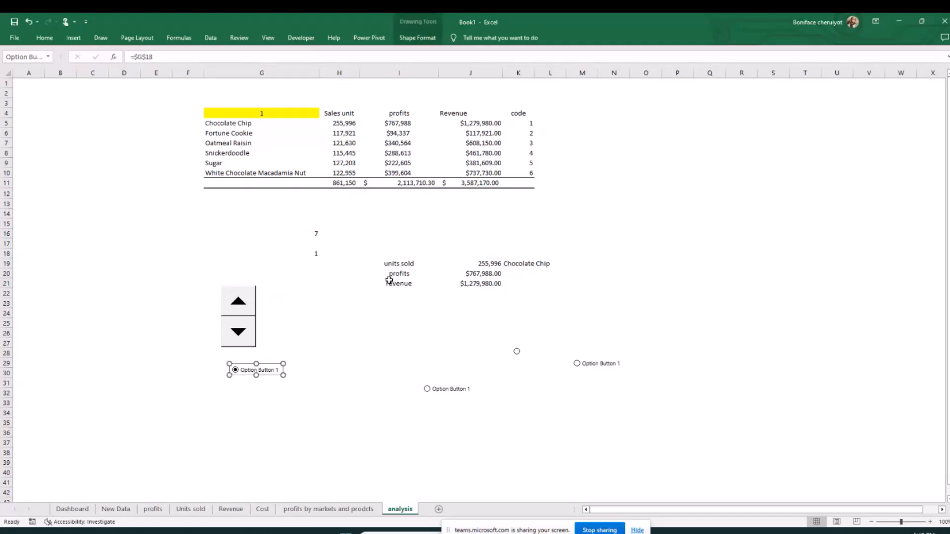
pyautogui.click(362, 292)
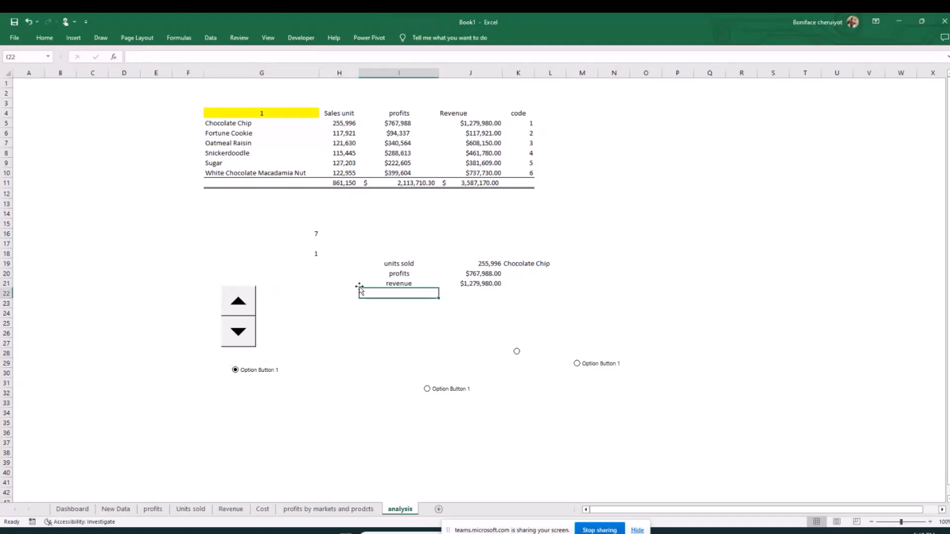
# Step: Draw a combo box form control below the relocated option button, spanning about rows 31 to 38
pyautogui.click(299, 39)
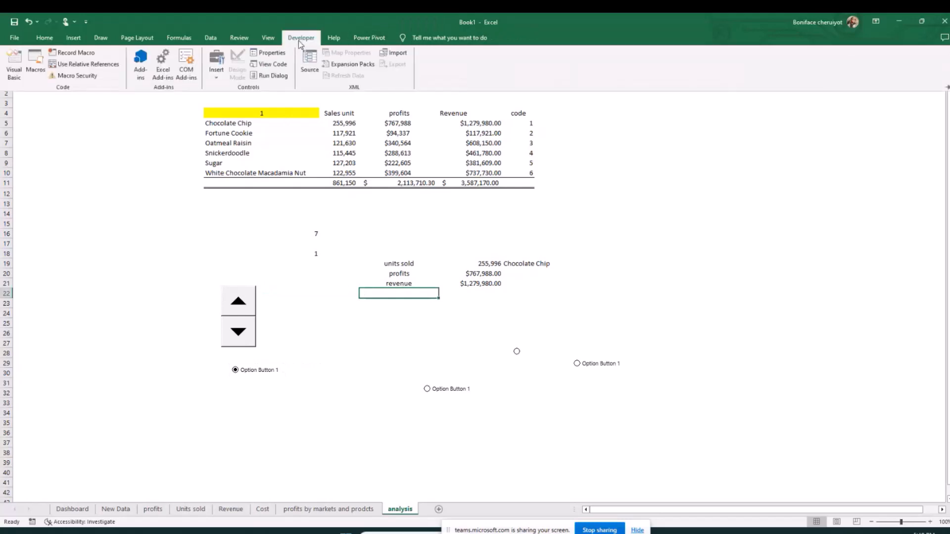
pyautogui.click(216, 65)
pyautogui.click(221, 99)
pyautogui.moveTo(226, 387); pyautogui.dragTo(270, 458)
pyautogui.click(303, 422)
pyautogui.click(246, 425)
pyautogui.click(247, 408)
# Step: Link the combo box to cell G17, leaving its input range empty
pyautogui.rightClick(247, 408)
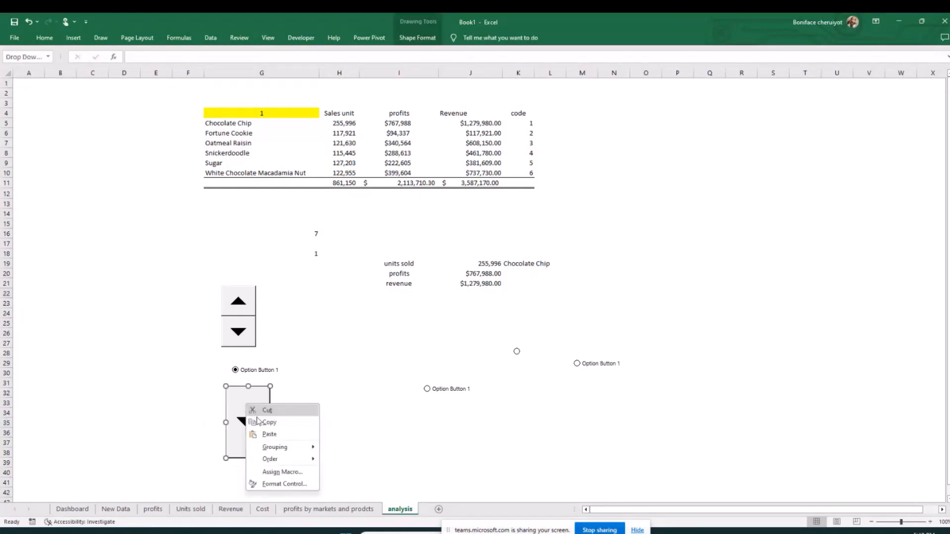
pyautogui.click(284, 483)
pyautogui.click(404, 159)
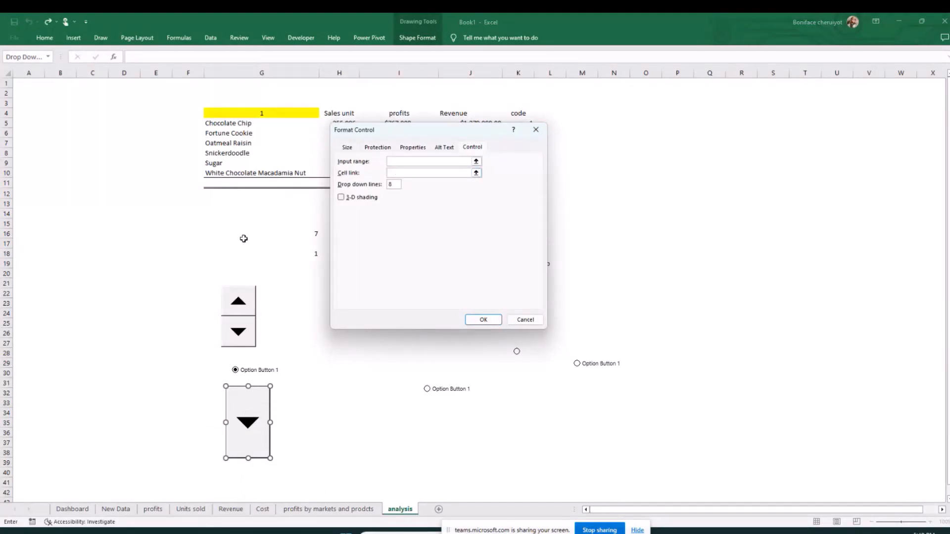
pyautogui.click(404, 175)
pyautogui.click(239, 242)
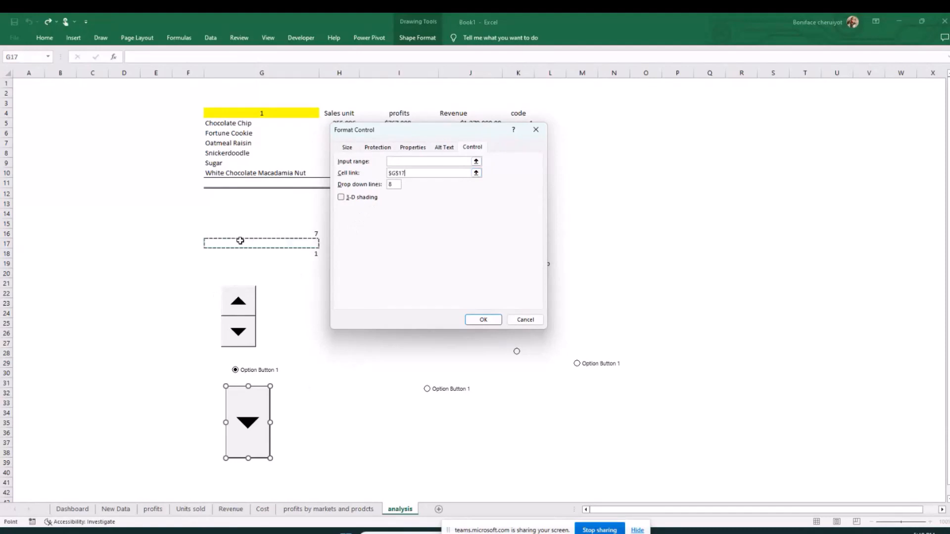
pyautogui.click(469, 319)
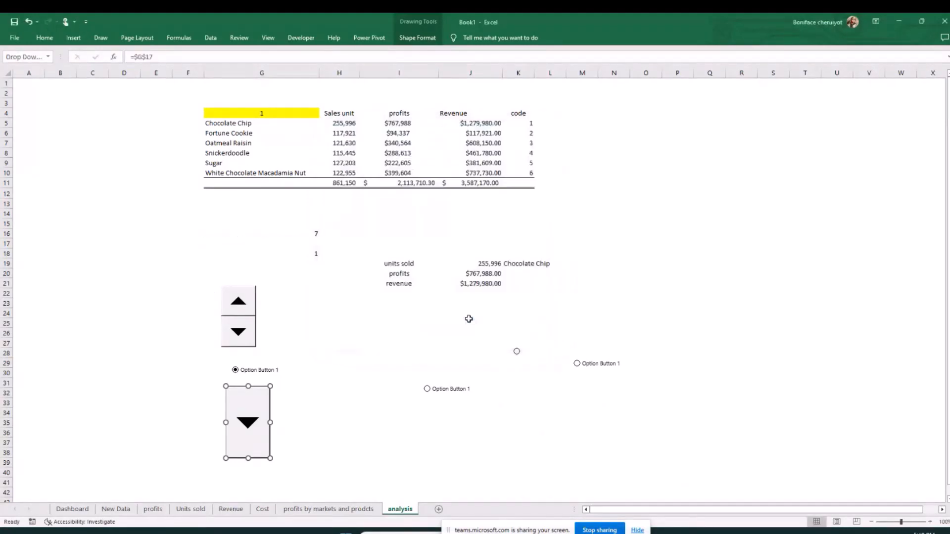
pyautogui.click(335, 413)
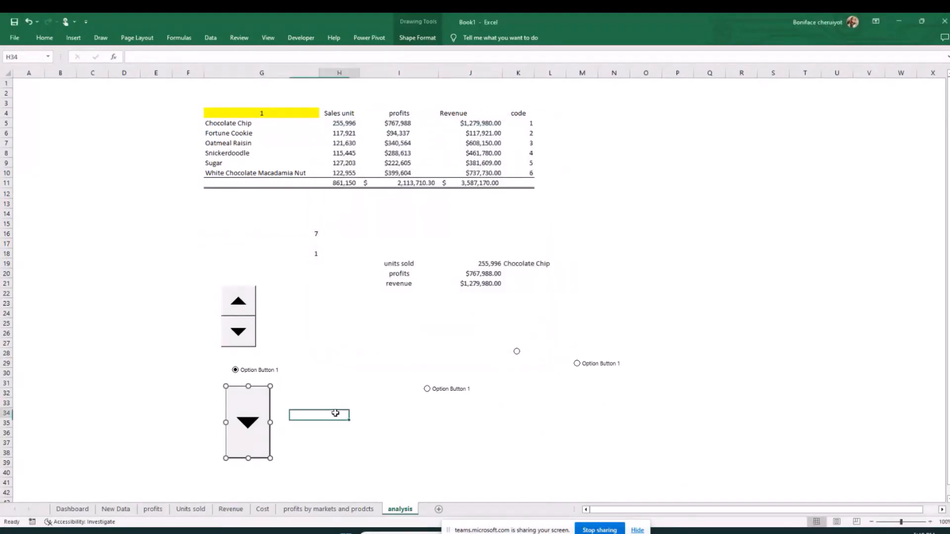
# Step: Try to set the combo box's input range to 100
pyautogui.rightClick(249, 417)
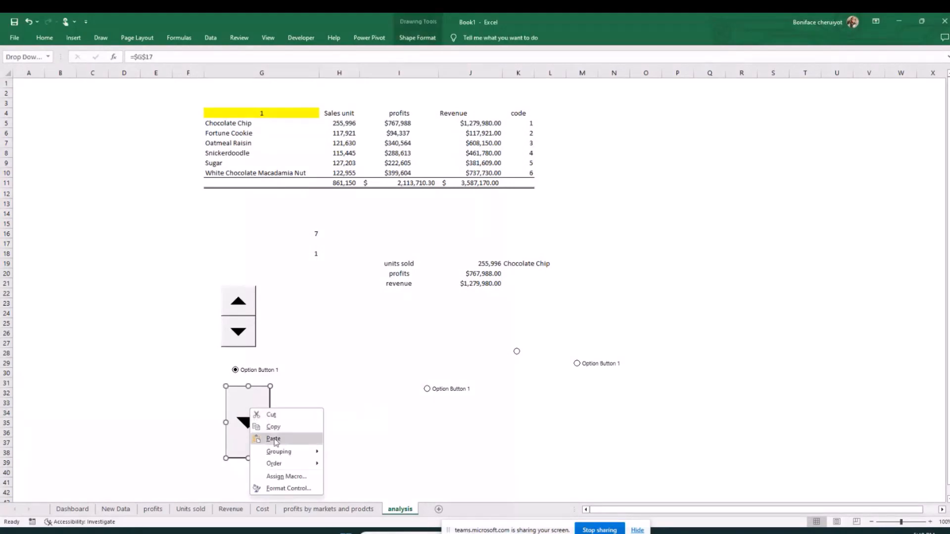
pyautogui.click(288, 488)
pyautogui.click(404, 163)
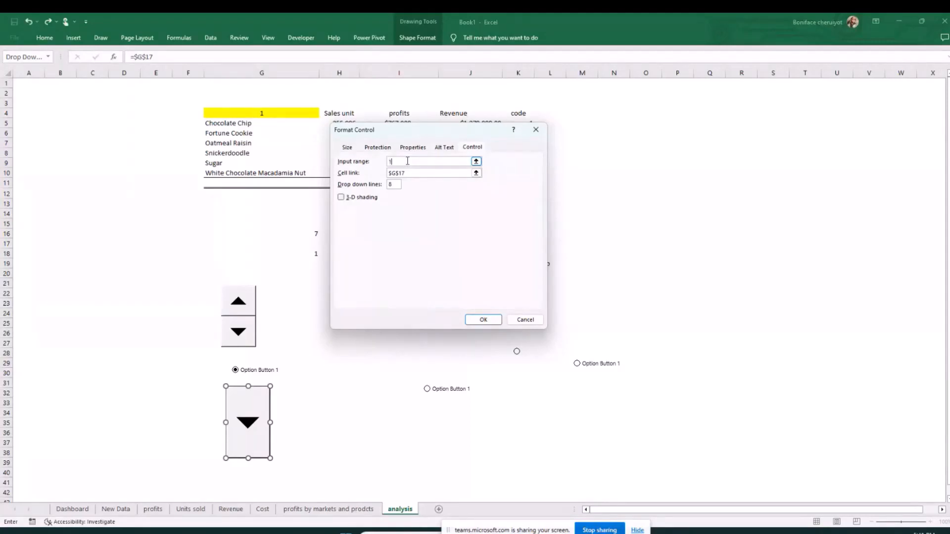
pyautogui.click(480, 321)
pyautogui.click(480, 303)
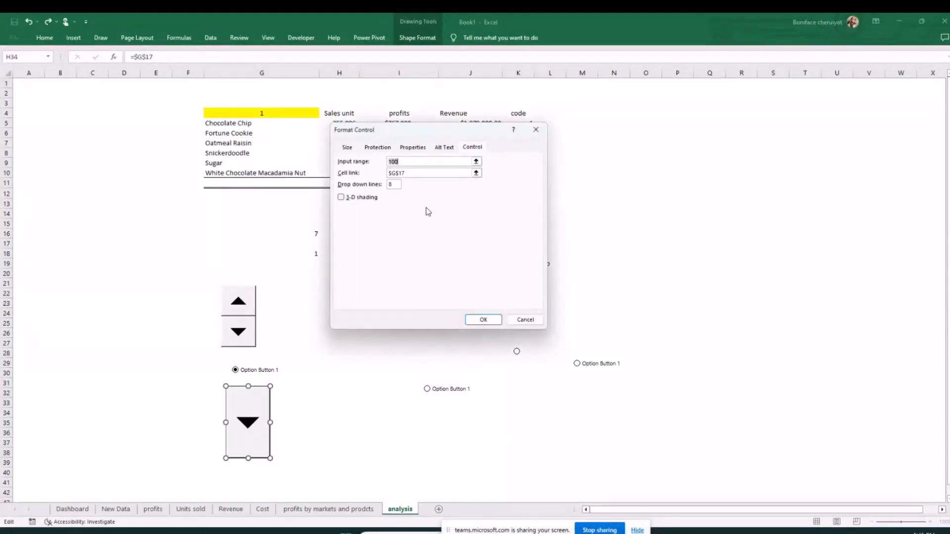
pyautogui.click(535, 129)
# Step: Remove the combo box from the analysis sheet
pyautogui.rightClick(238, 412)
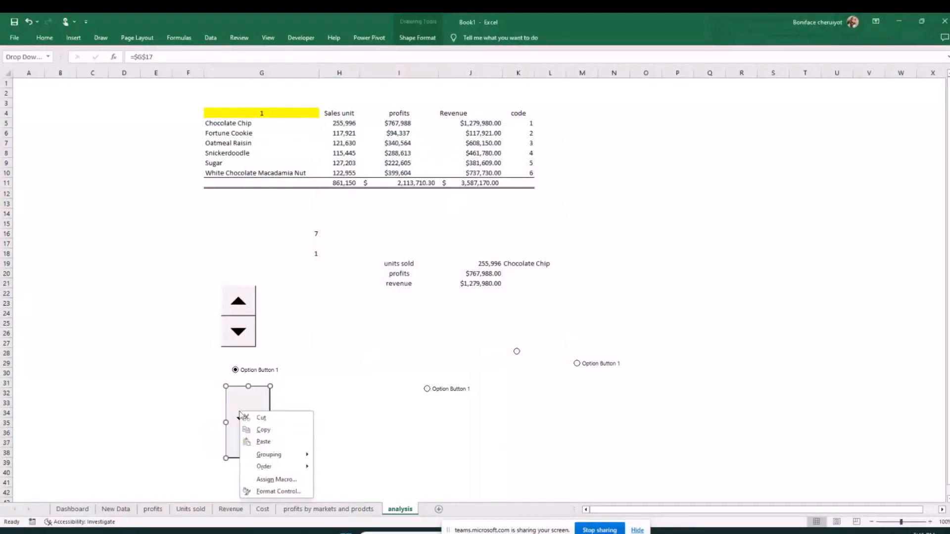
pyautogui.click(271, 418)
pyautogui.click(385, 363)
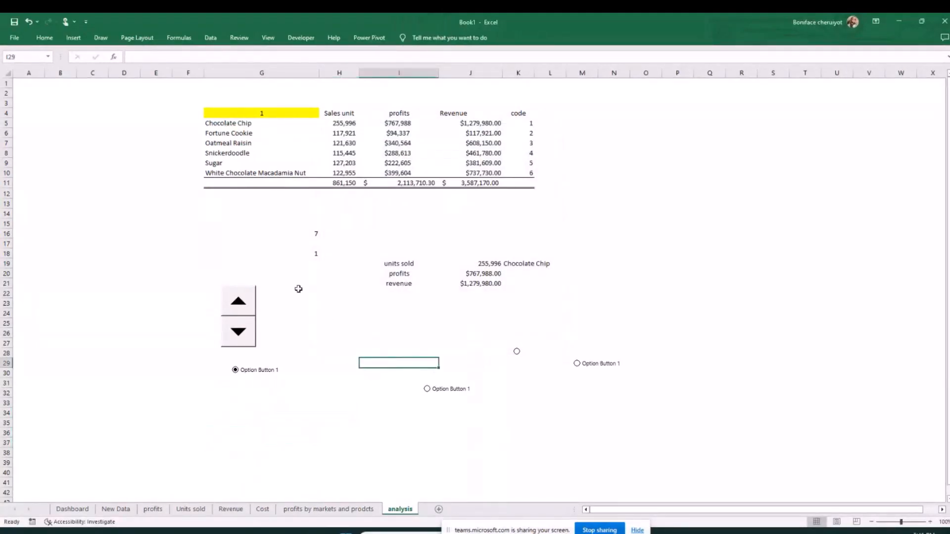
# Step: Operate the remaining spinner once more to show how it drives cell G16
pyautogui.click(245, 303)
pyautogui.click(239, 330)
pyautogui.moveTo(309, 259); pyautogui.dragTo(308, 253)
pyautogui.moveTo(445, 214); pyautogui.dragTo(396, 225)
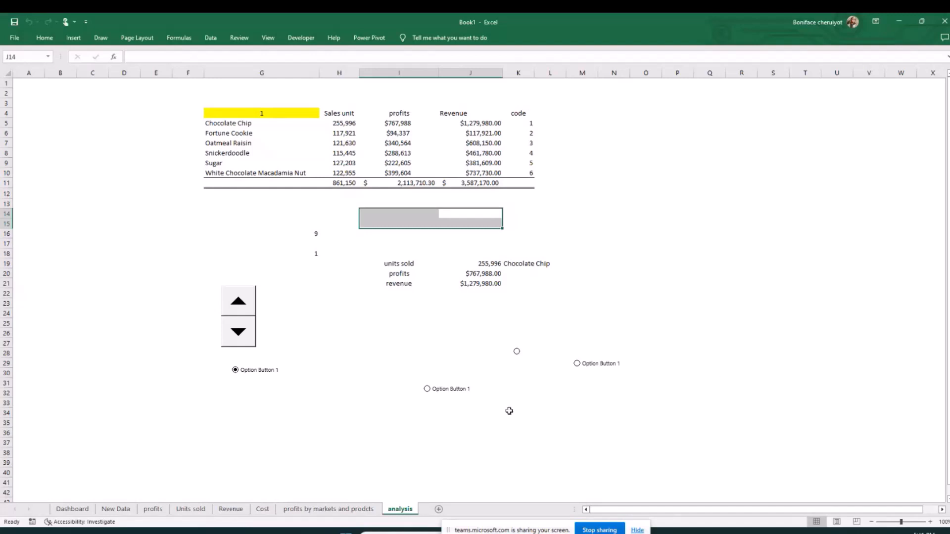
pyautogui.click(617, 312)
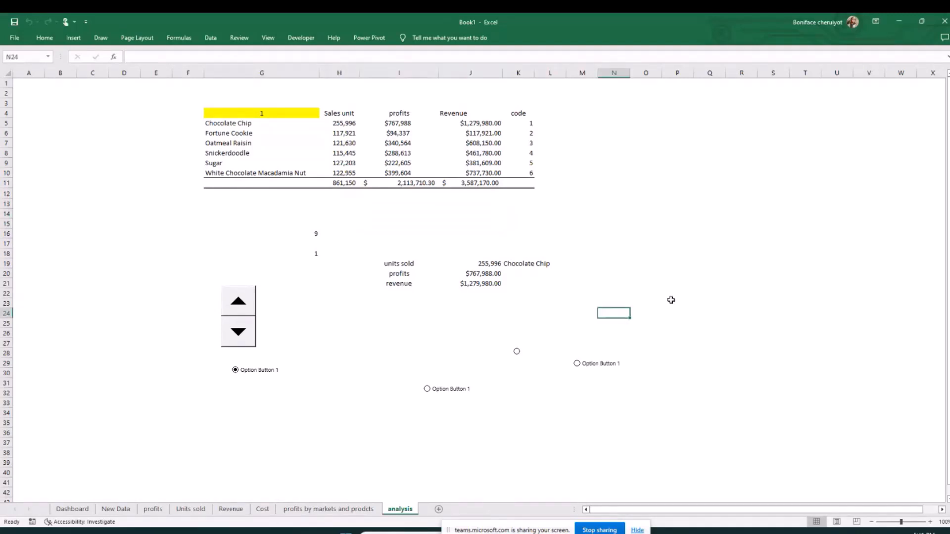
# Step: Open the Visual Basic editor for a brief look and close it again
pyautogui.click(301, 37)
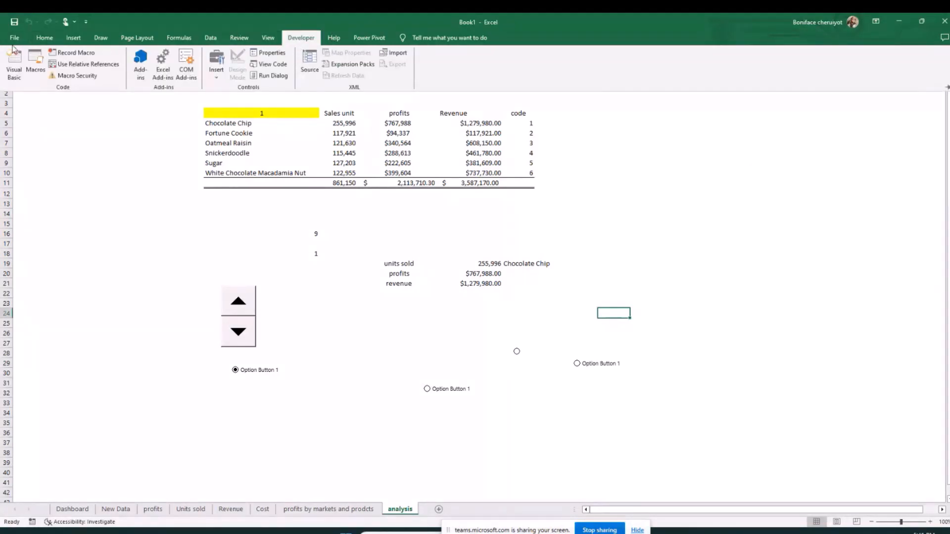
pyautogui.click(8, 53)
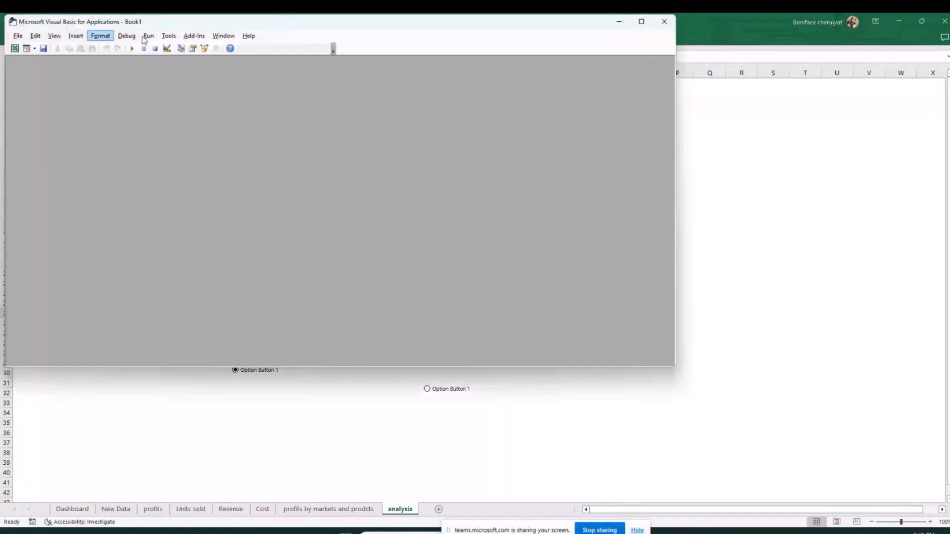
pyautogui.click(659, 21)
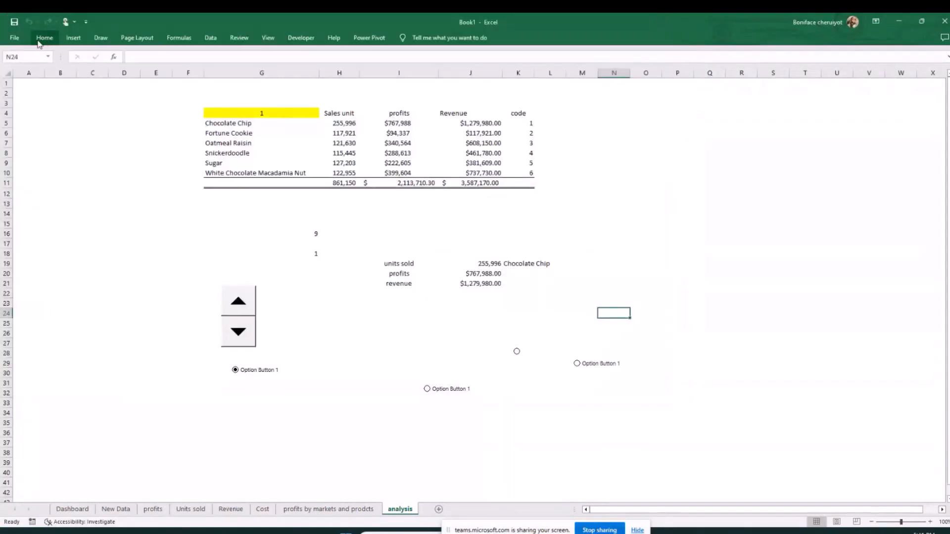
# Step: Open the Excel options and look through the Trust Center and Quick Access Toolbar pages, including the list of popular commands
pyautogui.click(287, 39)
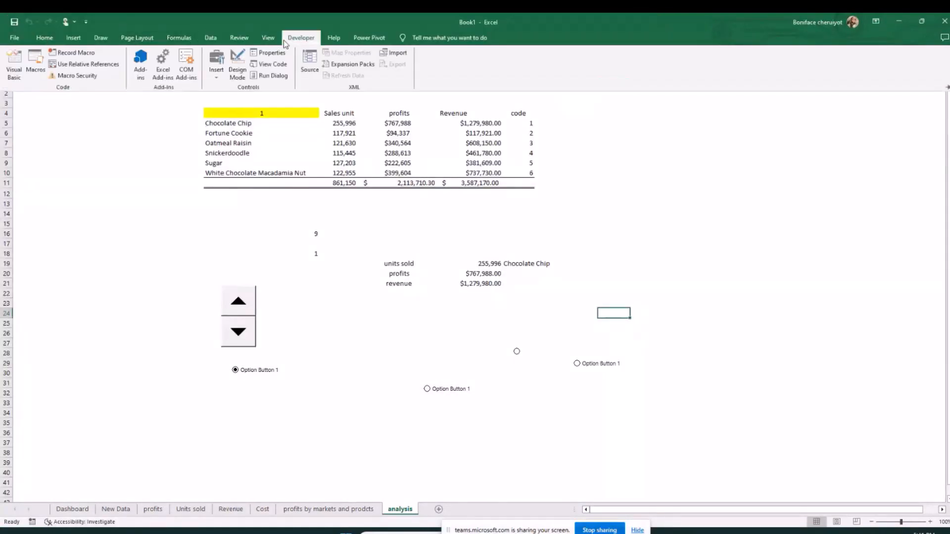
pyautogui.click(17, 40)
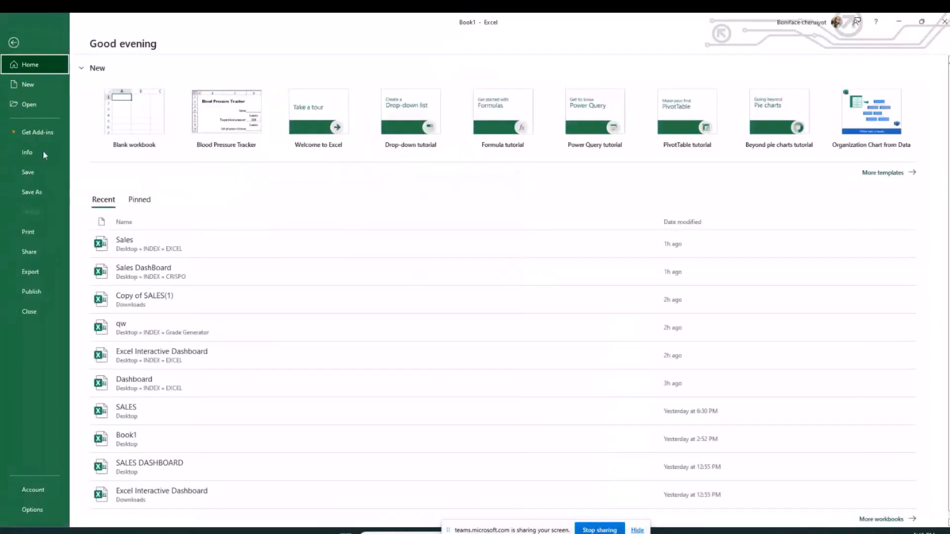
pyautogui.click(34, 508)
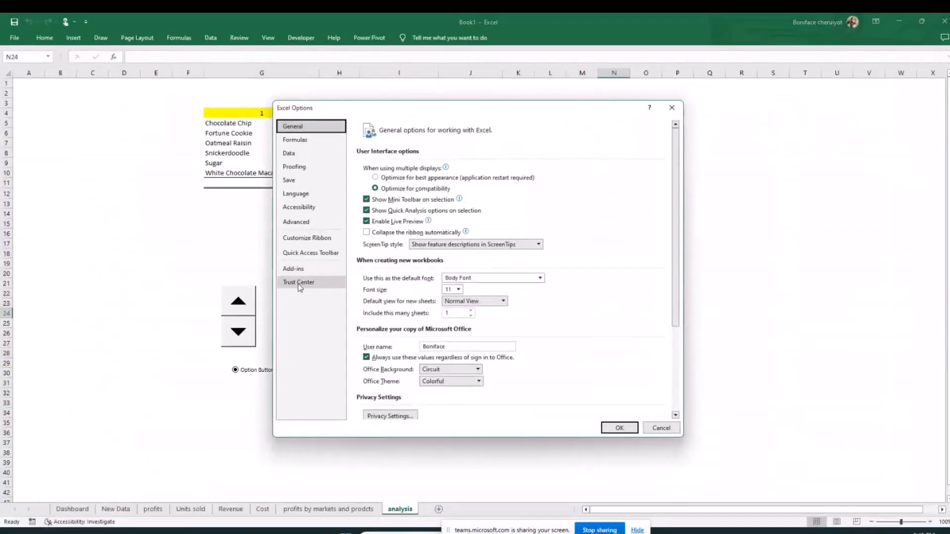
pyautogui.click(299, 285)
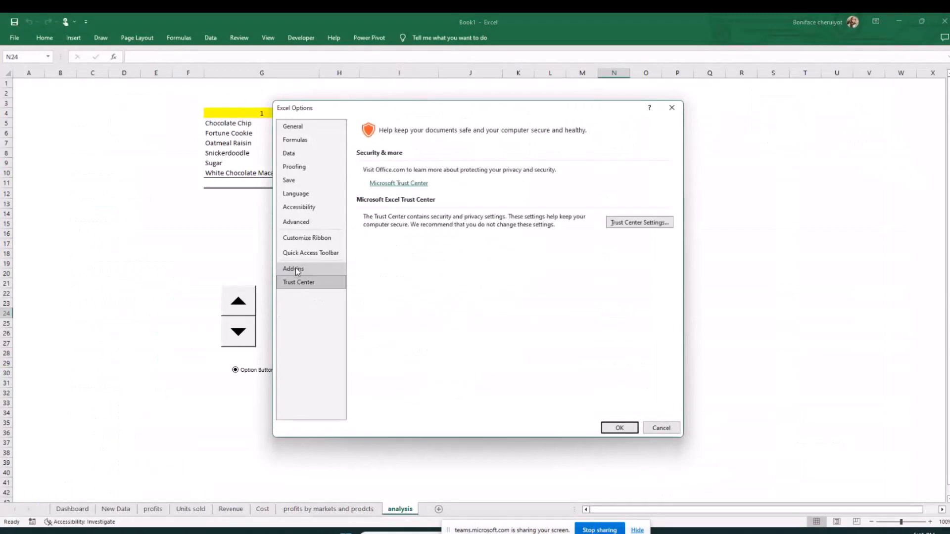
pyautogui.click(315, 256)
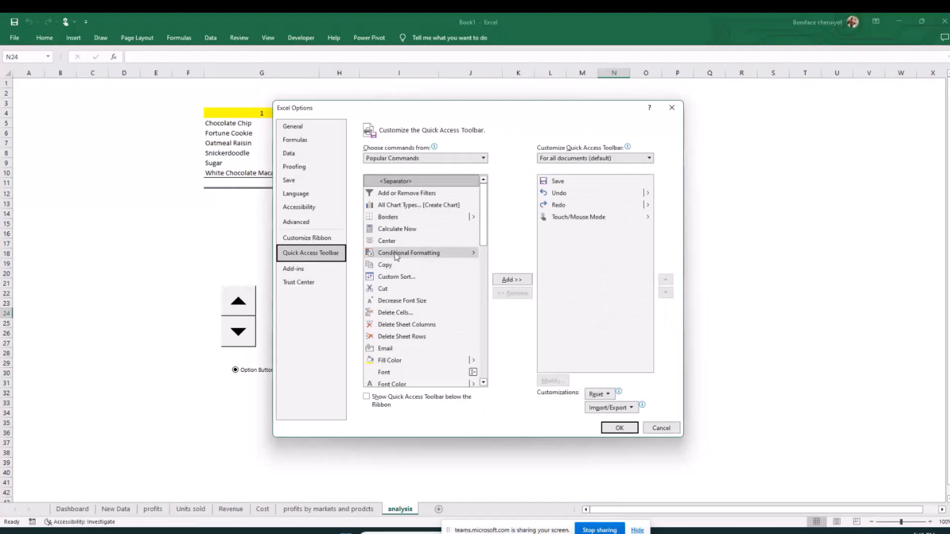
pyautogui.scroll(-11, 396, 257)
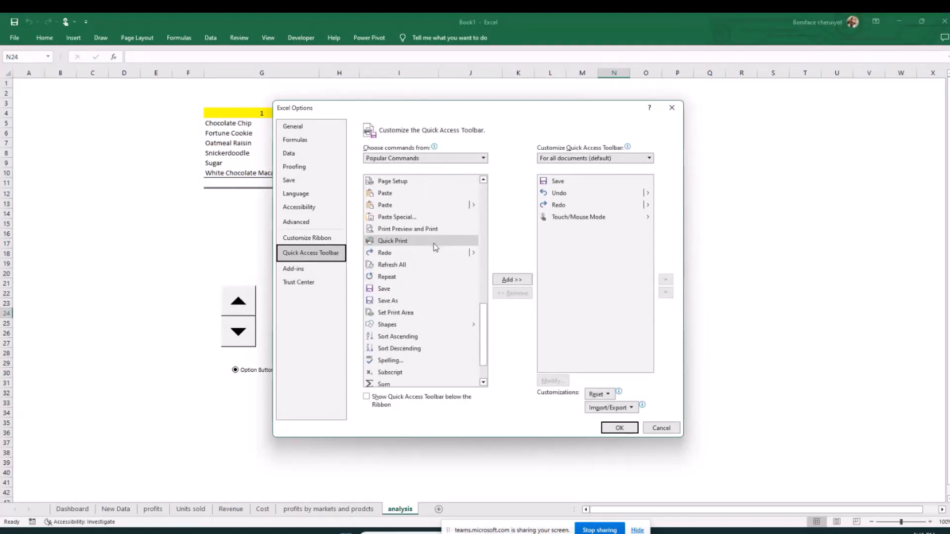
pyautogui.scroll(-1, 435, 247)
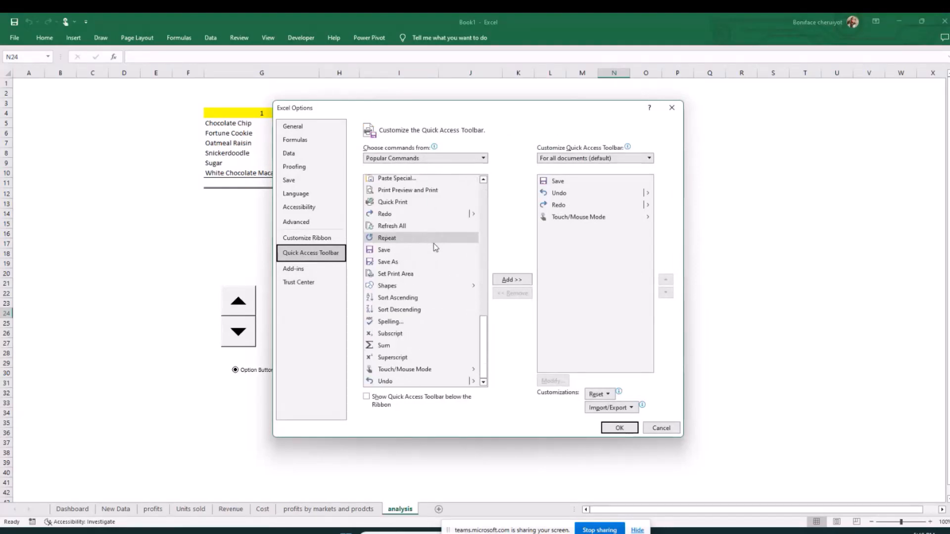
# Step: Examine the ribbon customization options and the Developer entry among the main tabs, and return to the Dashboard sheet
pyautogui.click(307, 239)
pyautogui.scroll(-3, 420, 252)
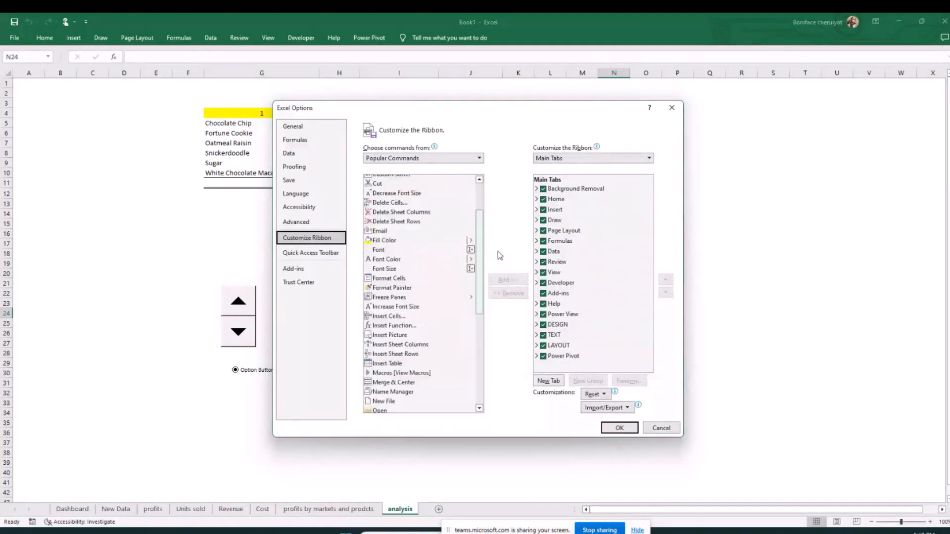
pyautogui.scroll(-7, 406, 275)
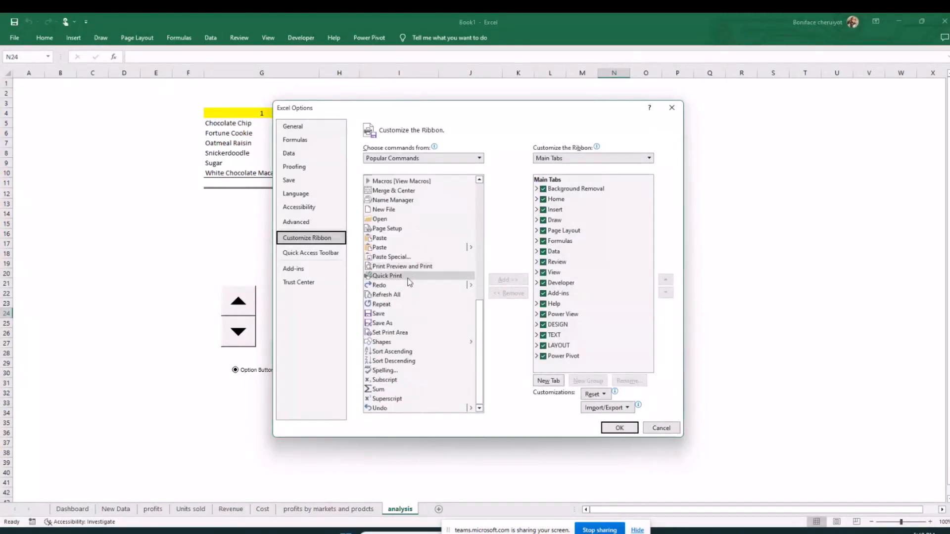
pyautogui.click(552, 284)
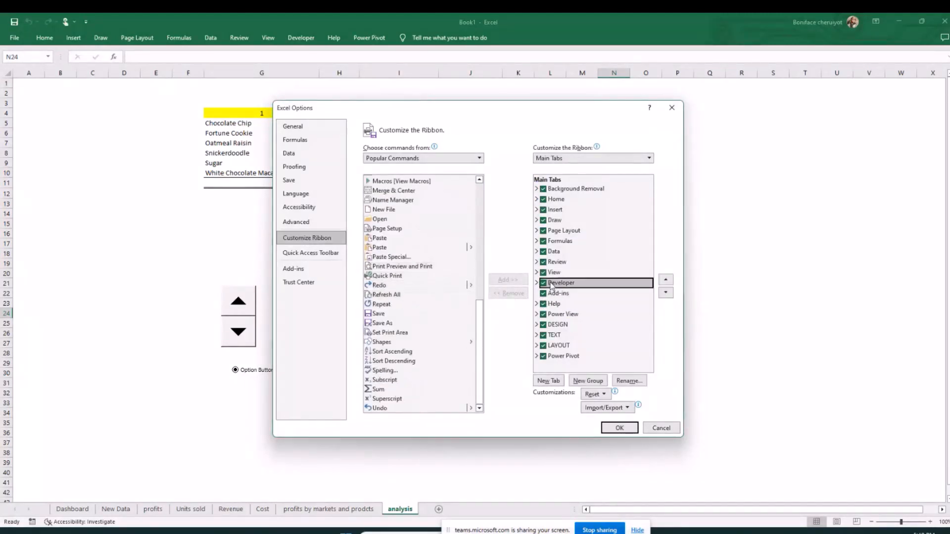
pyautogui.click(544, 284)
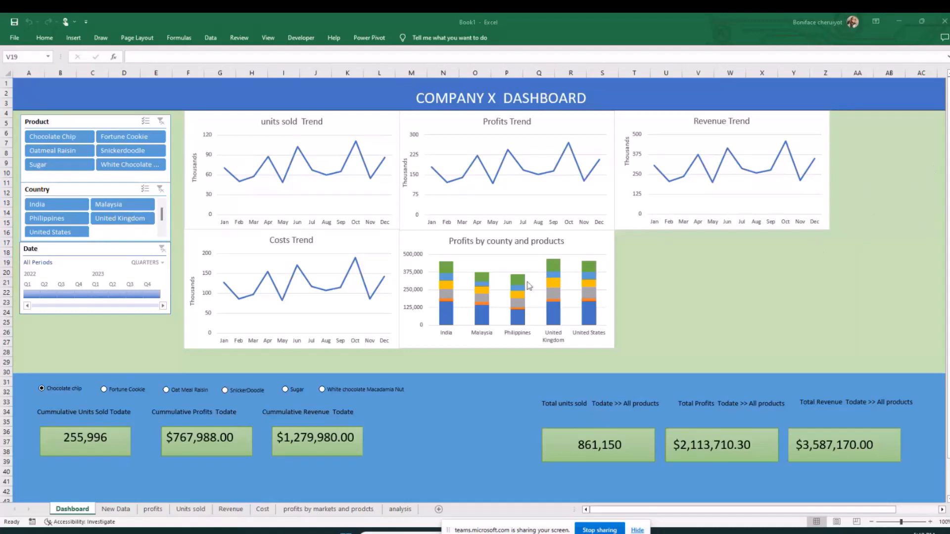
pyautogui.click(691, 261)
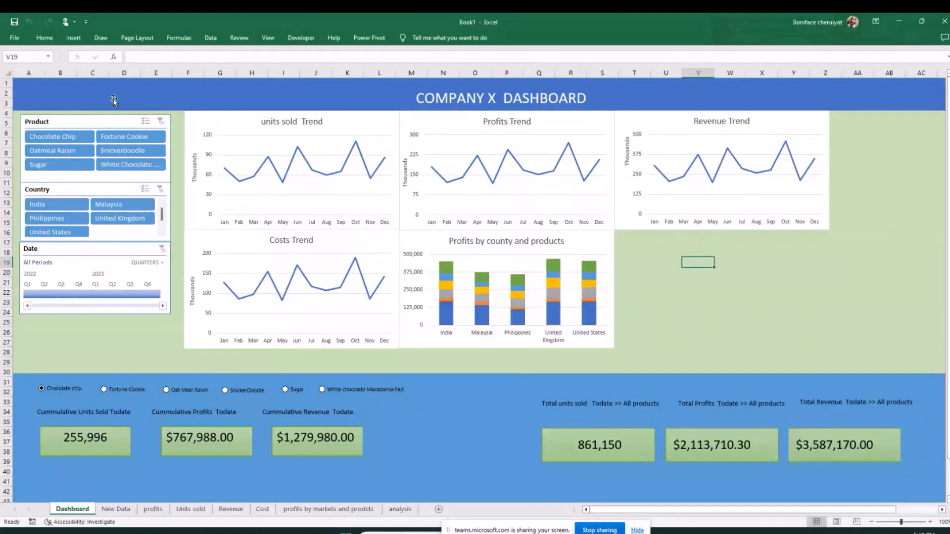
# Step: Turn off the Developer entry in the ribbon customization options and apply the change
pyautogui.click(15, 38)
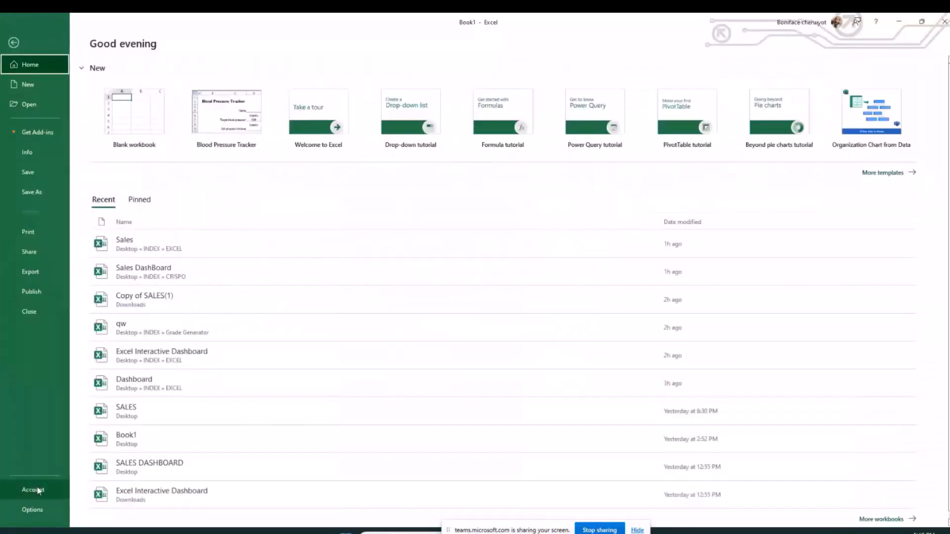
pyautogui.click(45, 505)
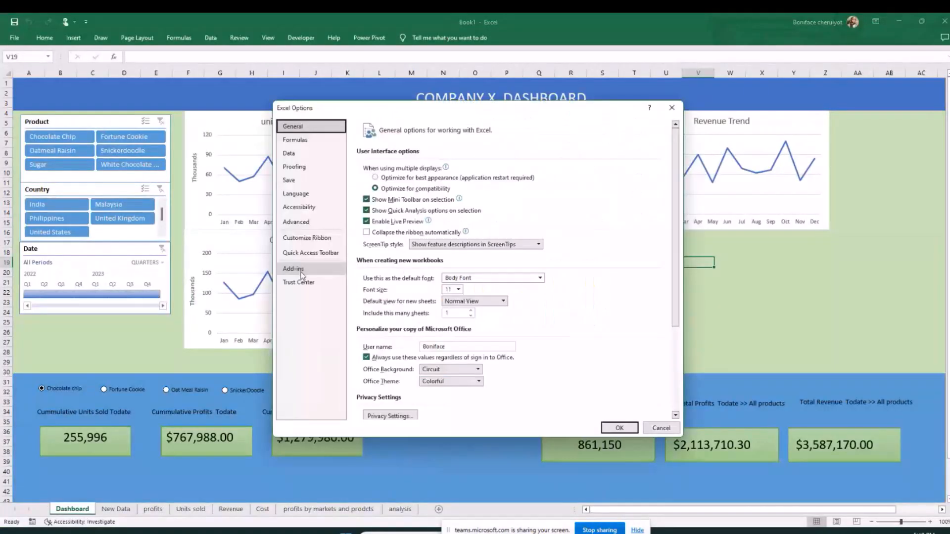
pyautogui.click(306, 238)
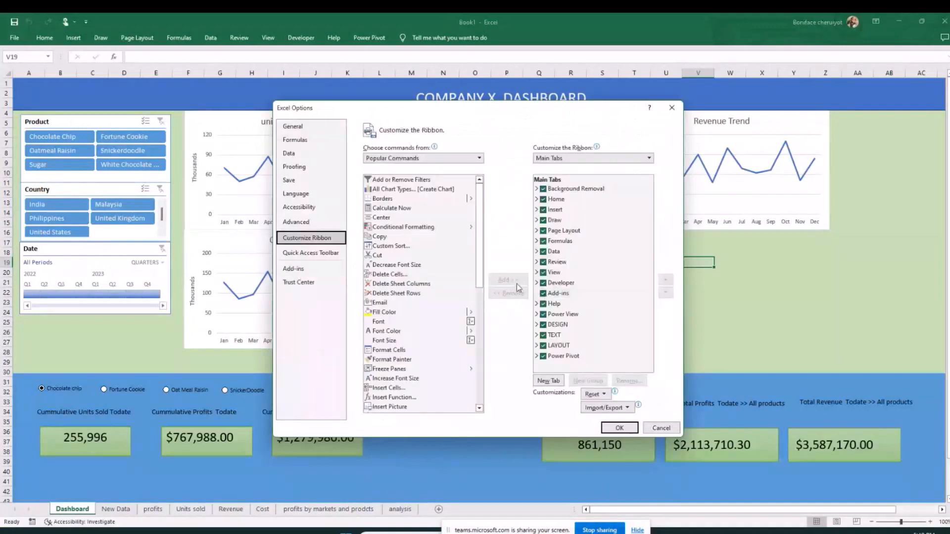
pyautogui.click(549, 283)
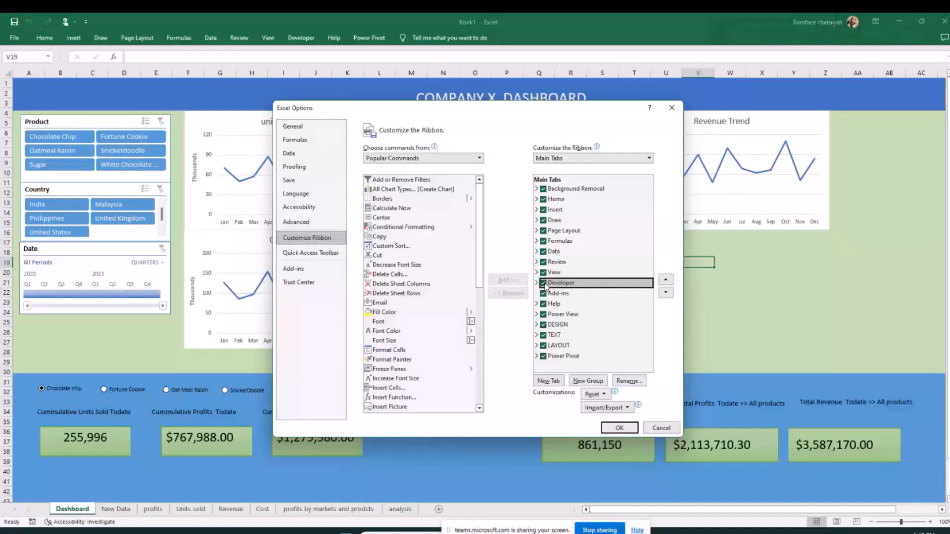
pyautogui.click(543, 283)
pyautogui.click(544, 283)
pyautogui.click(619, 428)
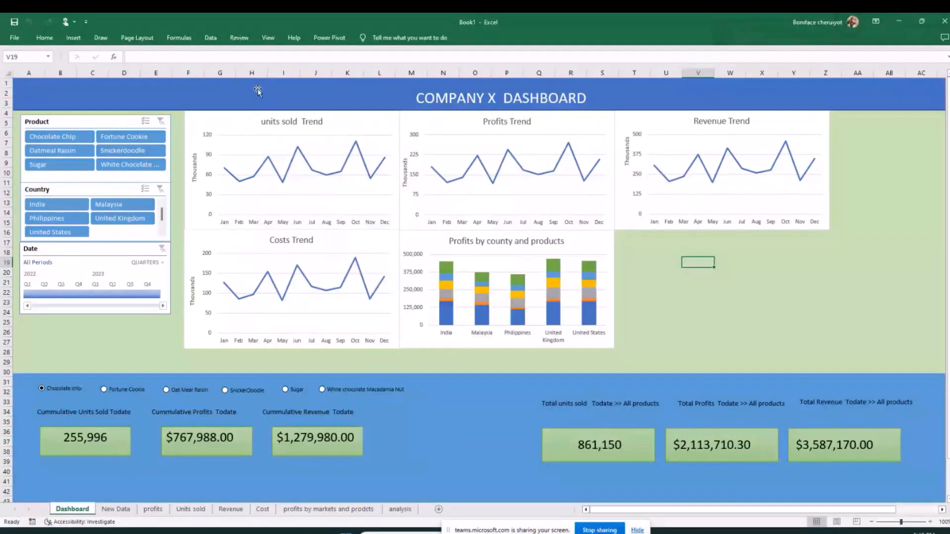
# Step: Turn the Developer entry back on in the ribbon customization options and apply the change
pyautogui.click(14, 37)
pyautogui.click(31, 512)
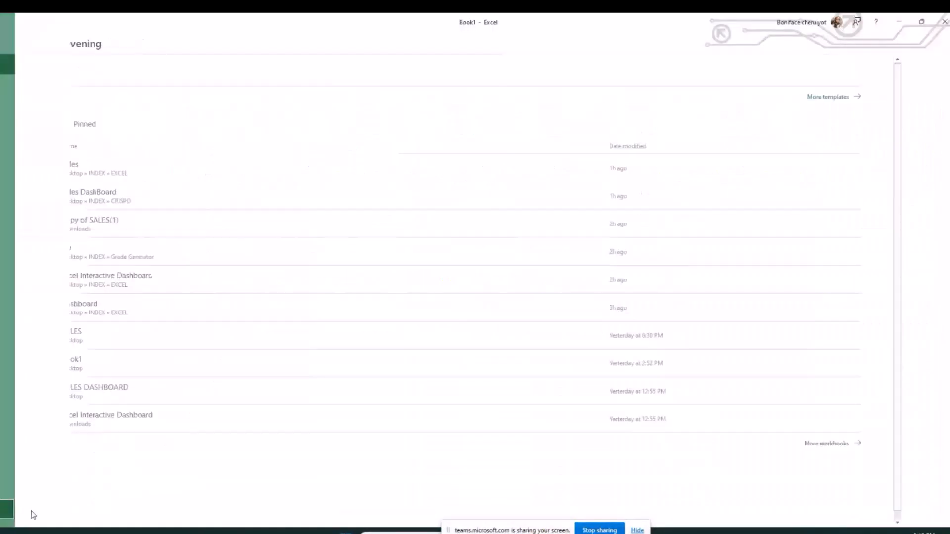
pyautogui.click(319, 239)
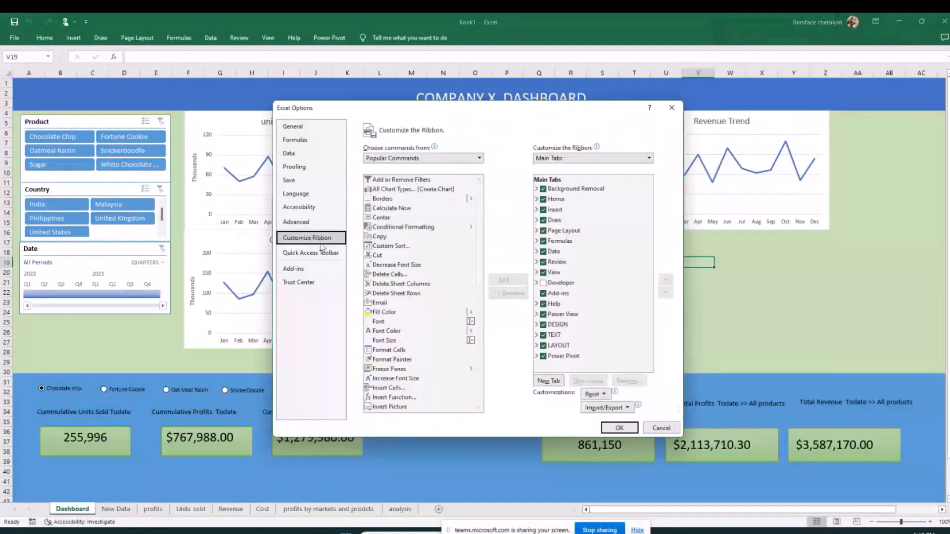
pyautogui.click(543, 283)
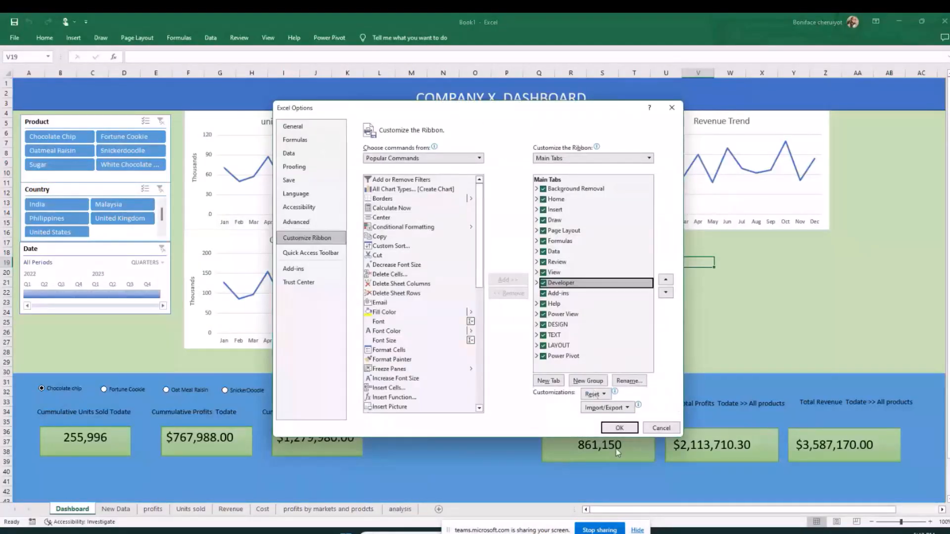
pyautogui.click(619, 428)
# Step: Insert a list box form control on the analysis sheet, beside the spinner around rows 23 to 27
pyautogui.click(301, 38)
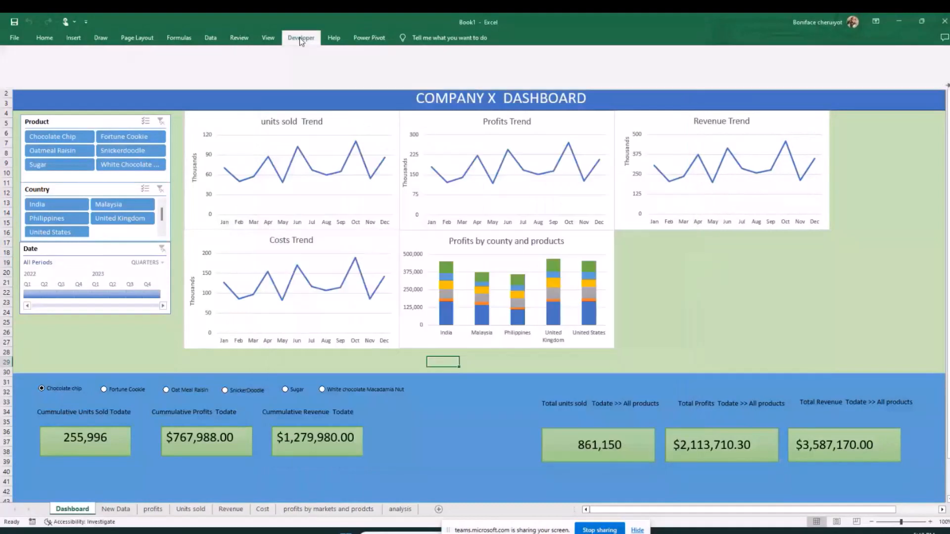
pyautogui.click(223, 67)
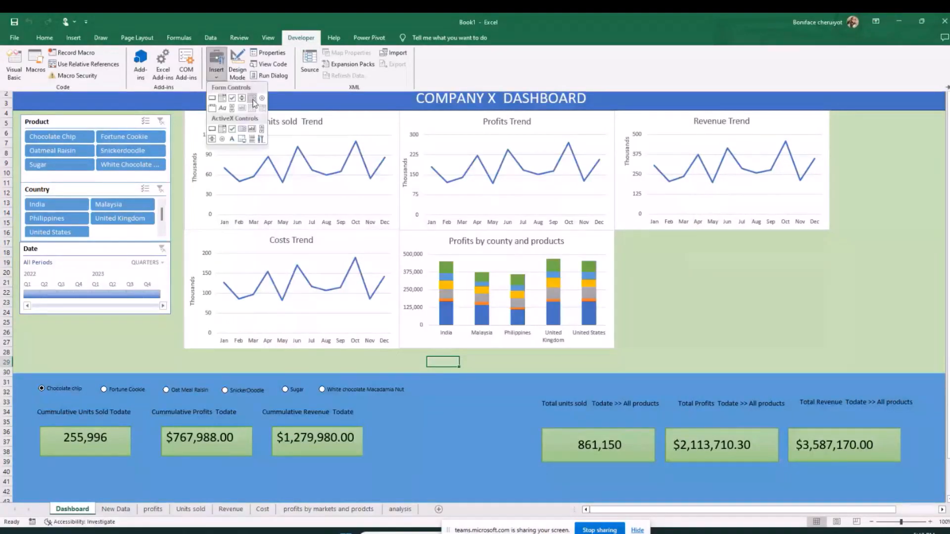
pyautogui.click(252, 99)
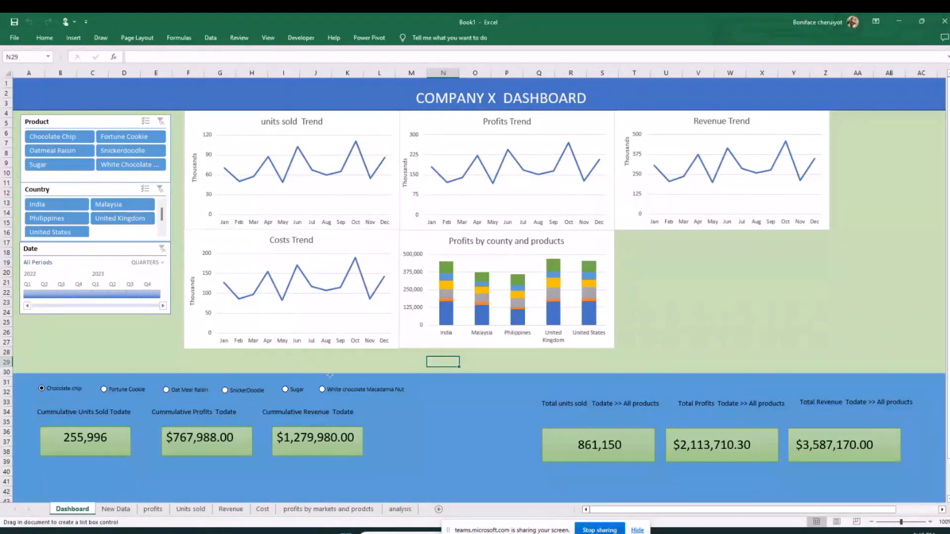
pyautogui.click(402, 510)
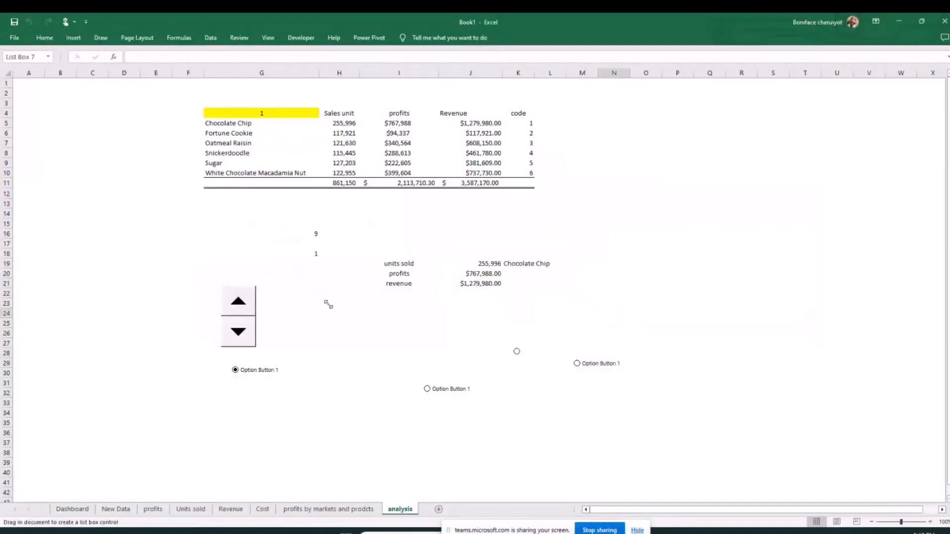
pyautogui.moveTo(327, 303); pyautogui.dragTo(377, 353)
pyautogui.click(341, 361)
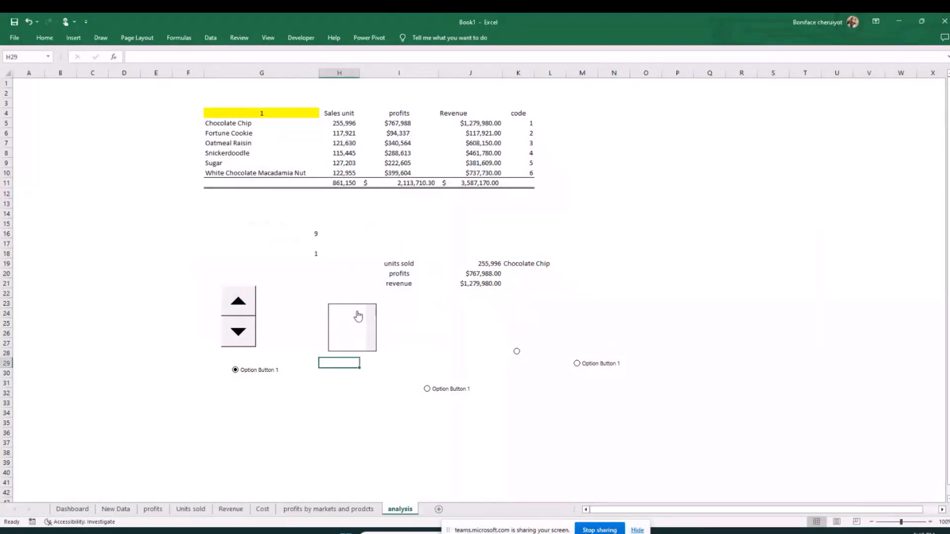
pyautogui.rightClick(356, 313)
pyautogui.click(340, 383)
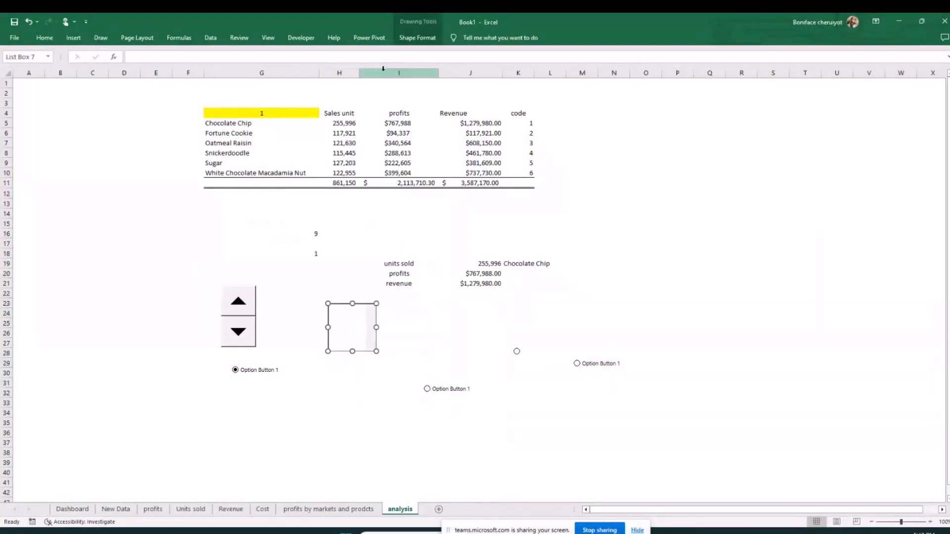
# Step: Insert a combo box form control below the first option button on the analysis sheet and enlarge it down to row 40
pyautogui.click(311, 37)
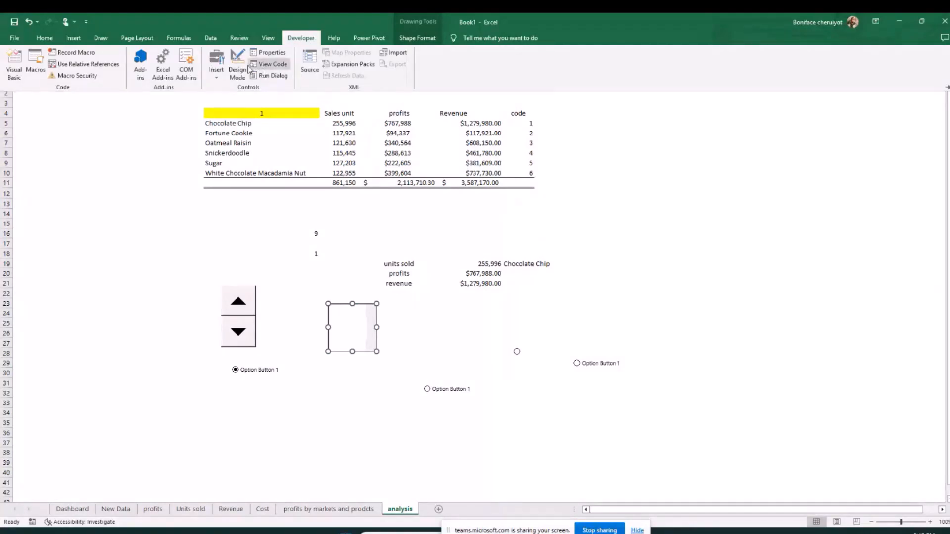
pyautogui.click(216, 66)
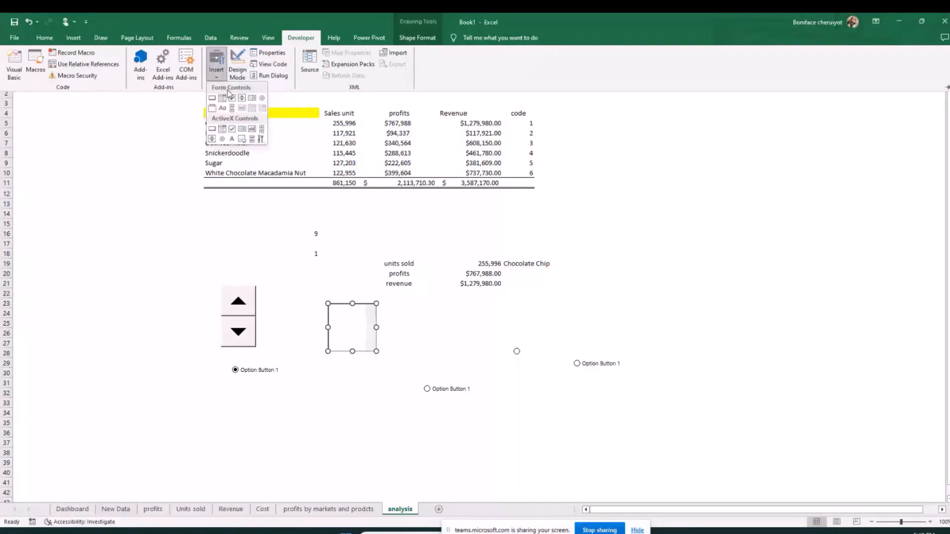
pyautogui.click(223, 102)
pyautogui.moveTo(203, 417); pyautogui.dragTo(320, 428)
pyautogui.rightClick(224, 427)
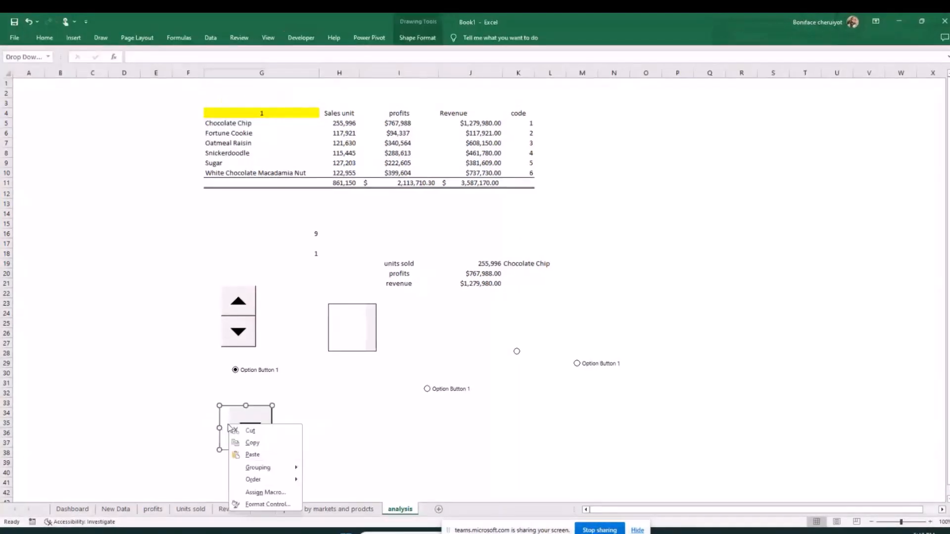
pyautogui.moveTo(220, 428); pyautogui.dragTo(197, 429)
pyautogui.moveTo(271, 429); pyautogui.dragTo(222, 474)
pyautogui.moveTo(196, 439); pyautogui.dragTo(172, 438)
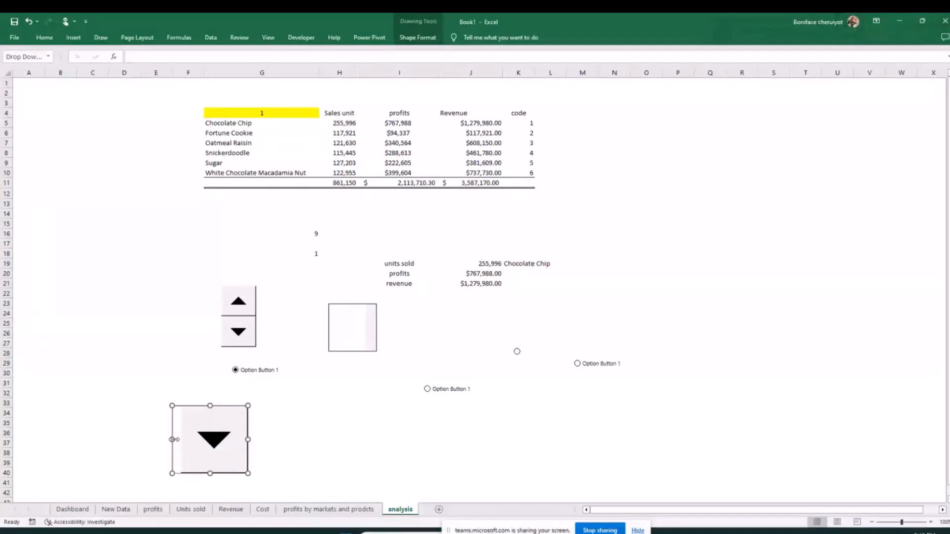
# Step: Set the combo box's input range to the product names in $G$5:$G$10 and link it to cell $G$17
pyautogui.rightClick(187, 421)
pyautogui.click(218, 500)
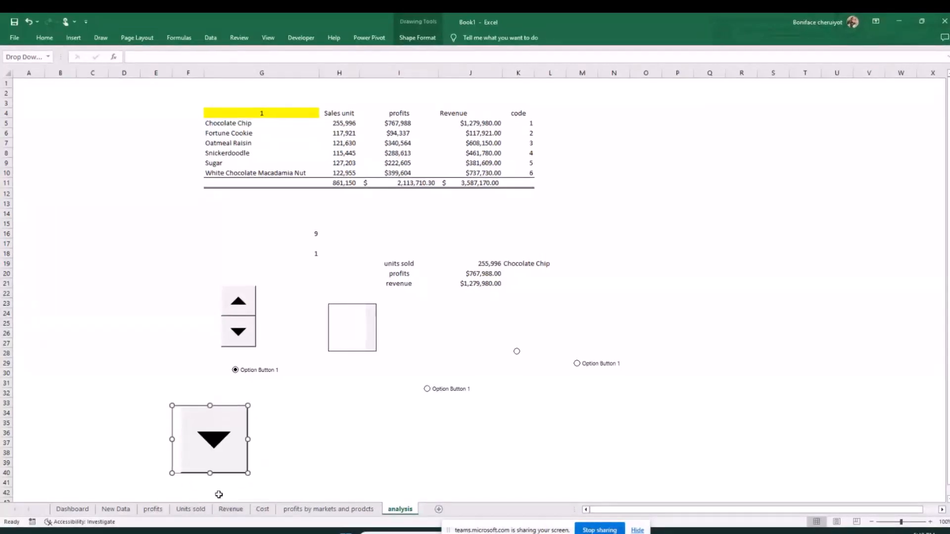
pyautogui.moveTo(416, 137); pyautogui.dragTo(617, 173)
pyautogui.click(229, 127)
pyautogui.moveTo(229, 128); pyautogui.dragTo(233, 174)
pyautogui.click(603, 208)
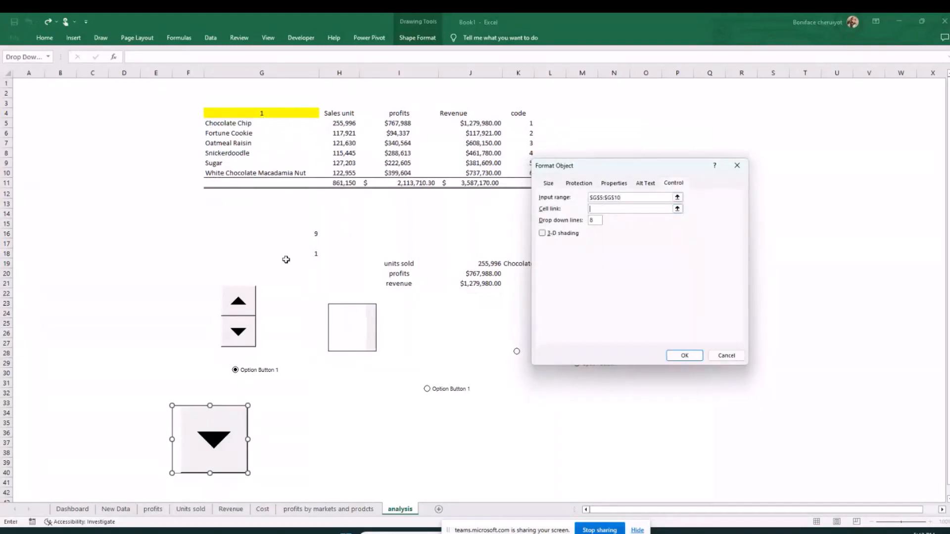
pyautogui.click(312, 242)
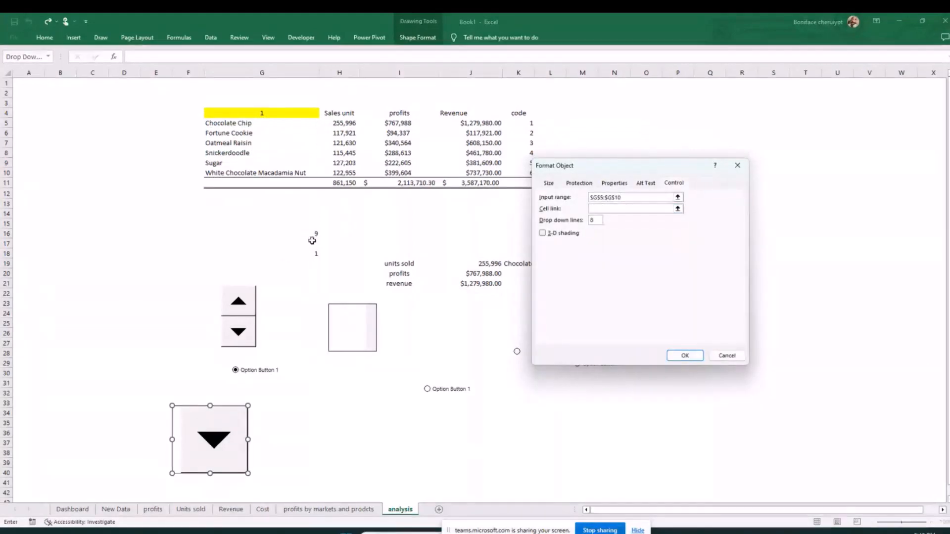
pyautogui.click(684, 356)
# Step: Widen the combo box so that it extends to column D, and reselect it
pyautogui.moveTo(170, 439); pyautogui.dragTo(124, 440)
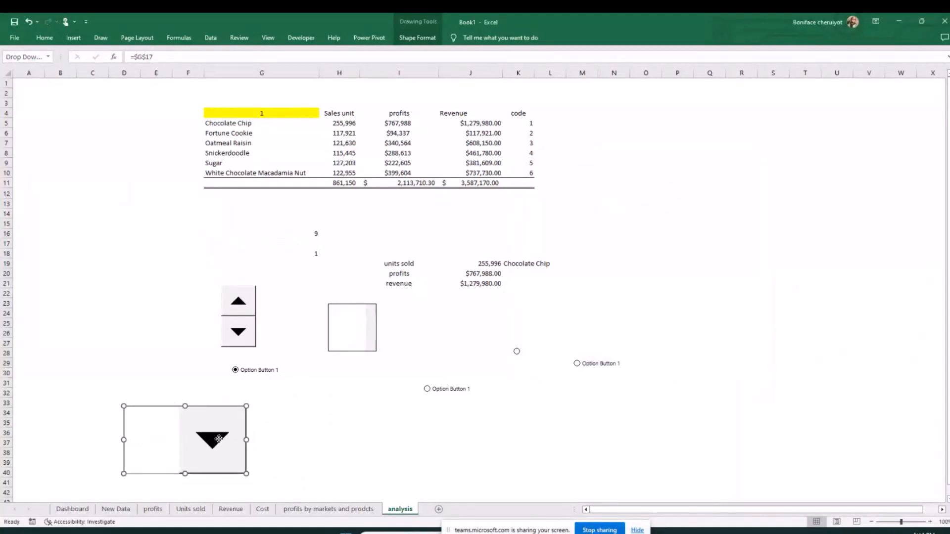
pyautogui.click(321, 412)
pyautogui.rightClick(162, 434)
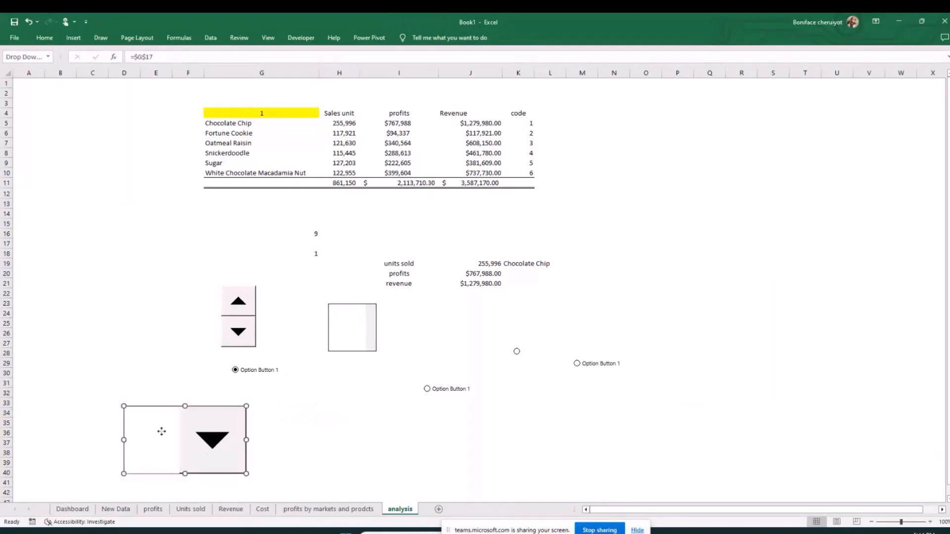
# Step: Delete the combo box below the first option button on the analysis sheet
pyautogui.click(174, 438)
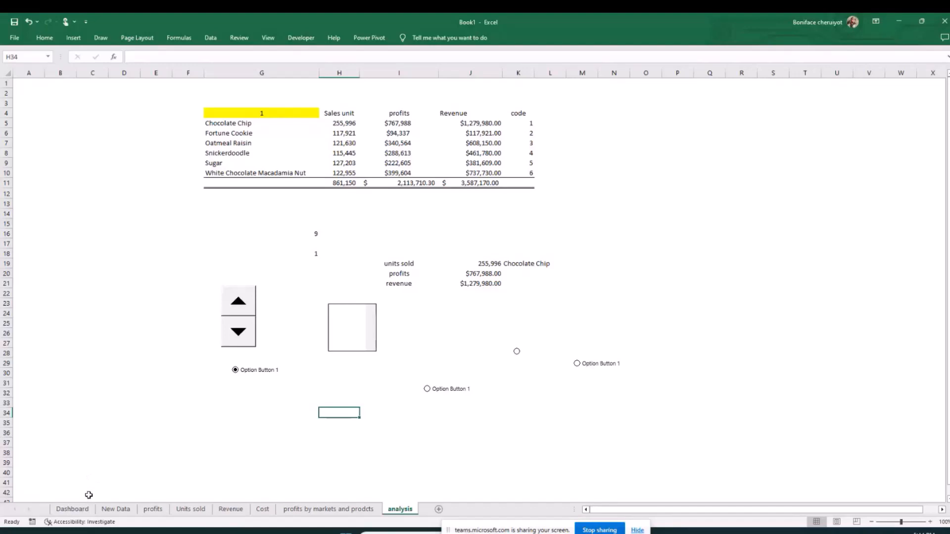
# Step: Look through the profits and New Data sheets, and return to the Dashboard sheet
pyautogui.click(154, 510)
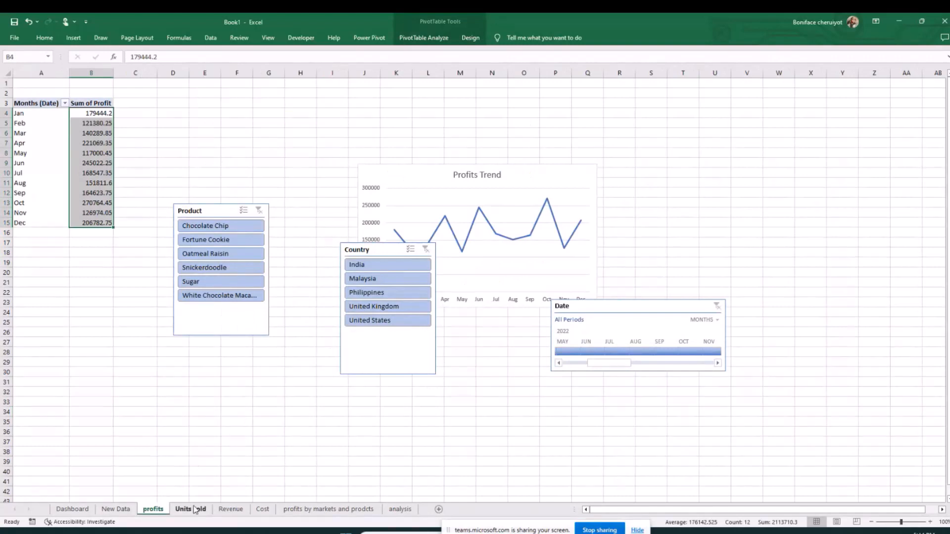
pyautogui.click(116, 509)
pyautogui.click(749, 284)
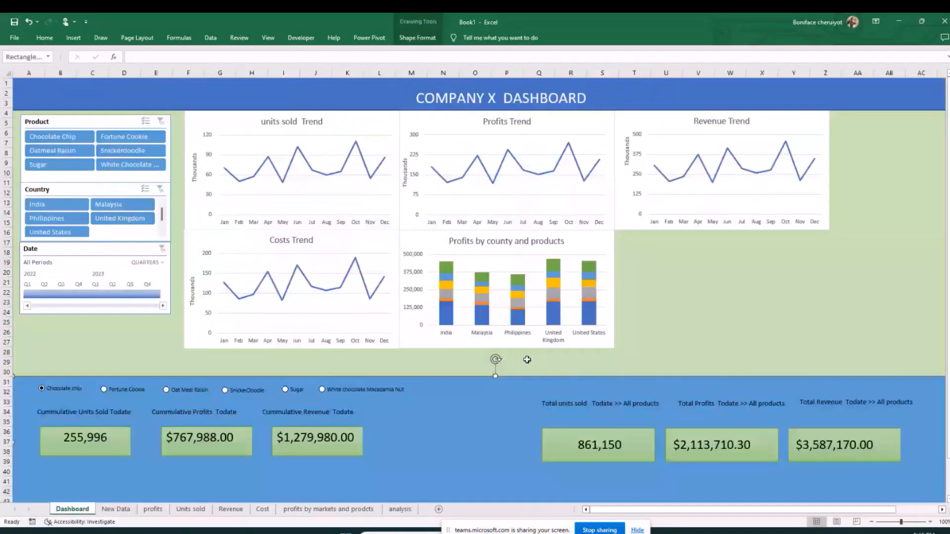
pyautogui.click(697, 322)
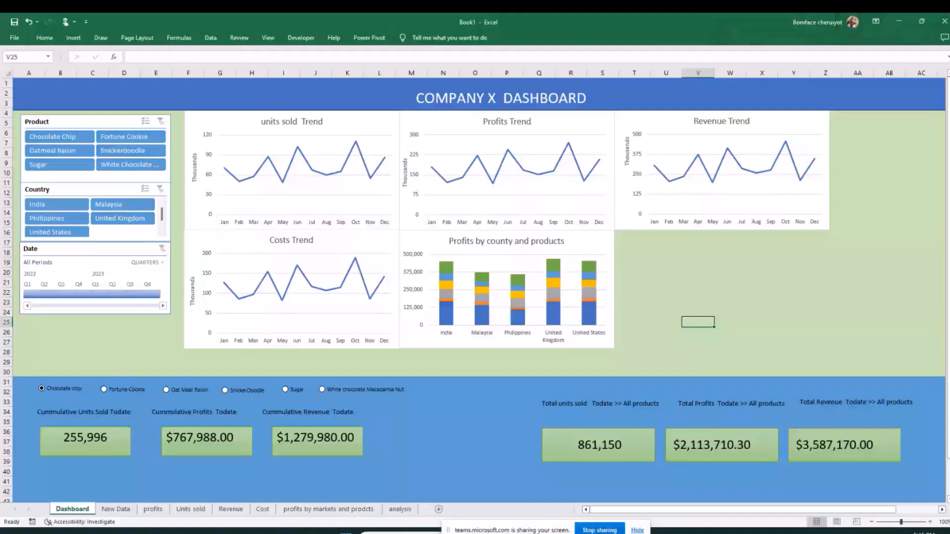
pyautogui.hotkey('alt', 'Tab')
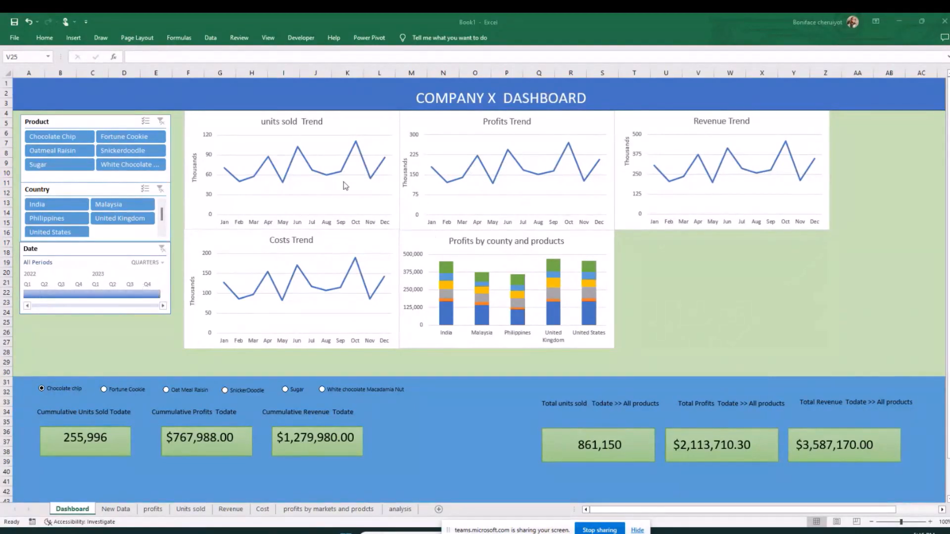
pyautogui.click(663, 286)
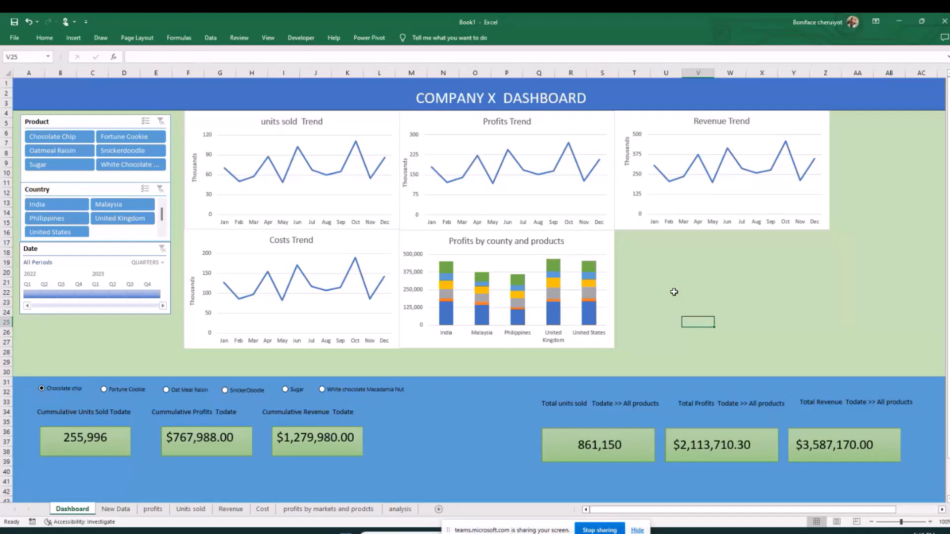
pyautogui.moveTo(668, 271); pyautogui.dragTo(750, 294)
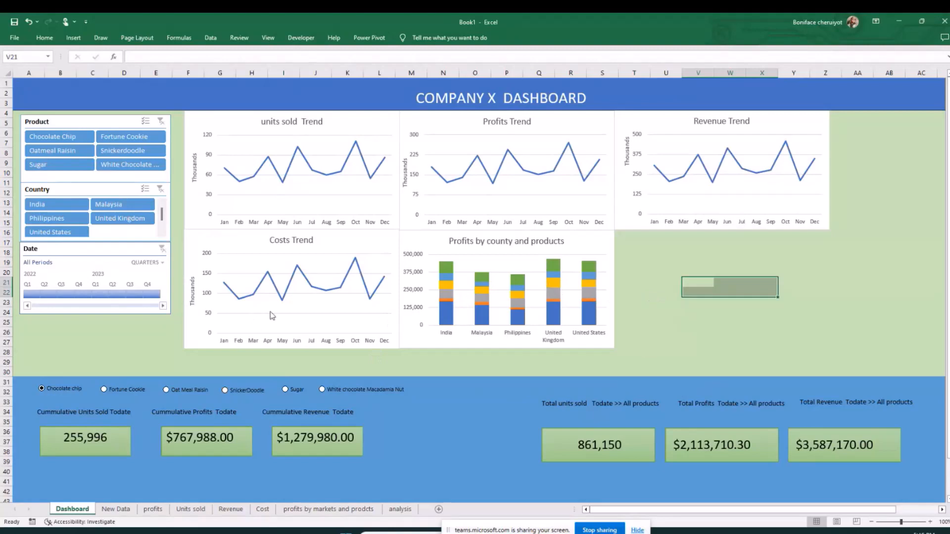
pyautogui.click(666, 272)
pyautogui.click(695, 272)
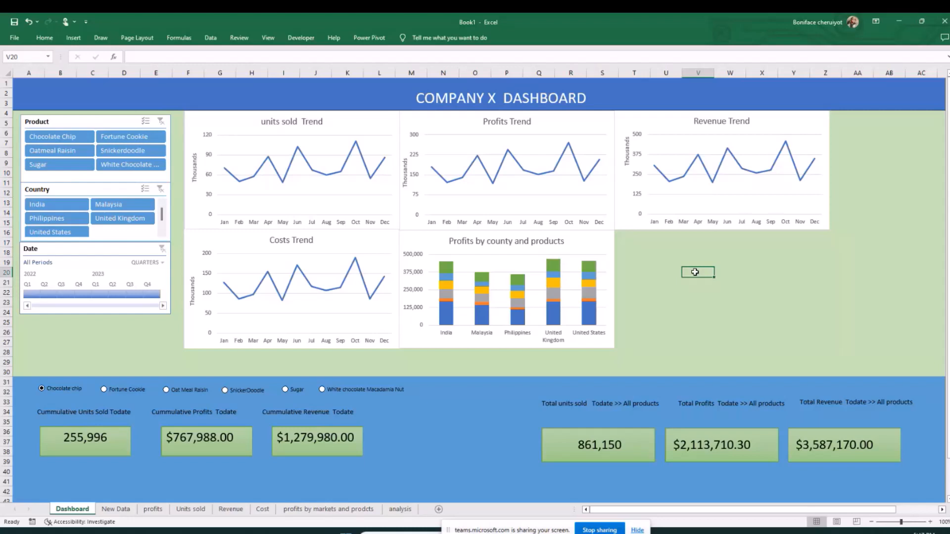
# Step: Review the product summary on the analysis sheet and the source records on the New Data sheet, returning to the Dashboard
pyautogui.click(400, 509)
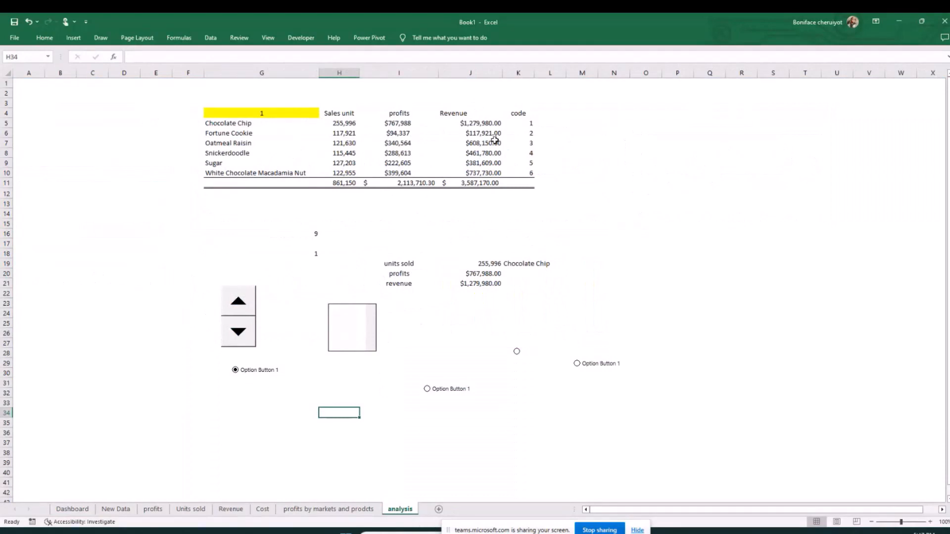
pyautogui.click(73, 509)
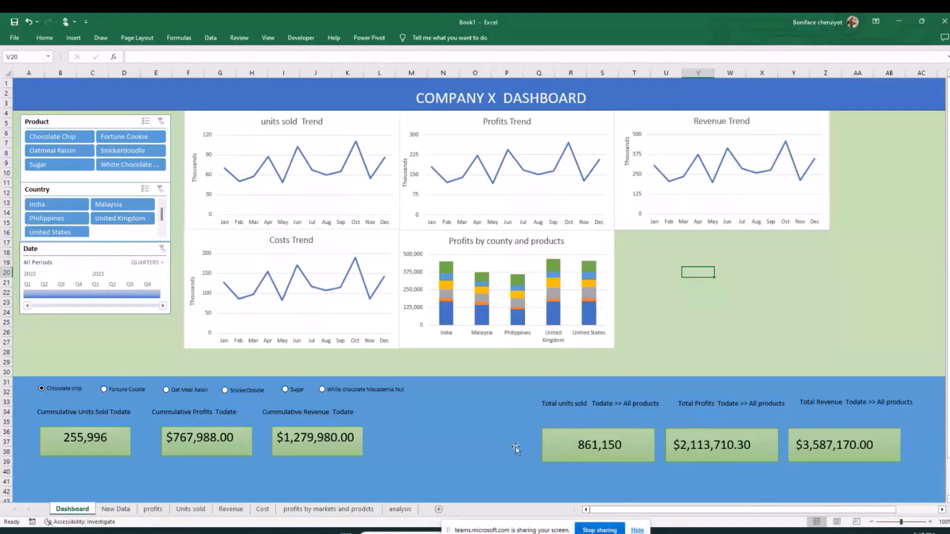
pyautogui.click(116, 509)
pyautogui.keyDown('ctrl'); pyautogui.scroll(4, 227, 462); pyautogui.keyUp('ctrl')
pyautogui.click(360, 405)
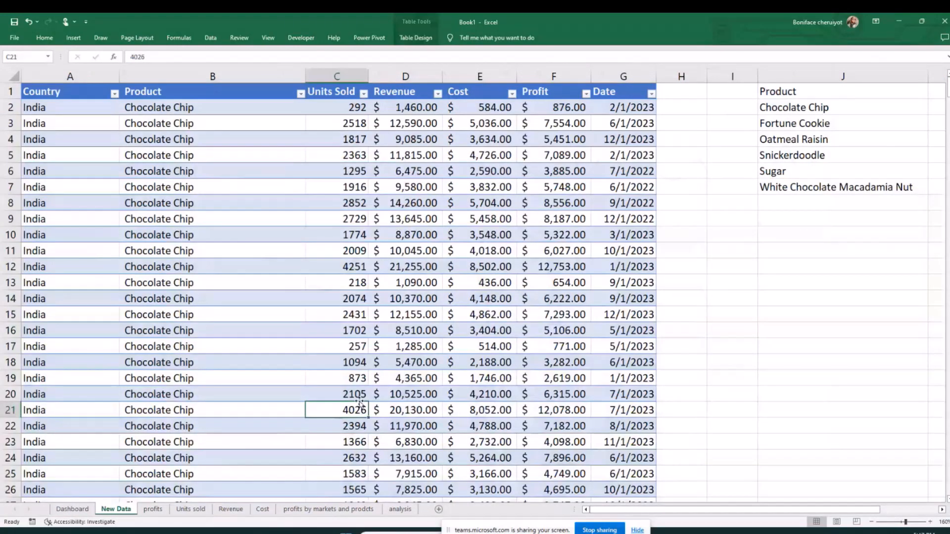
pyautogui.click(72, 509)
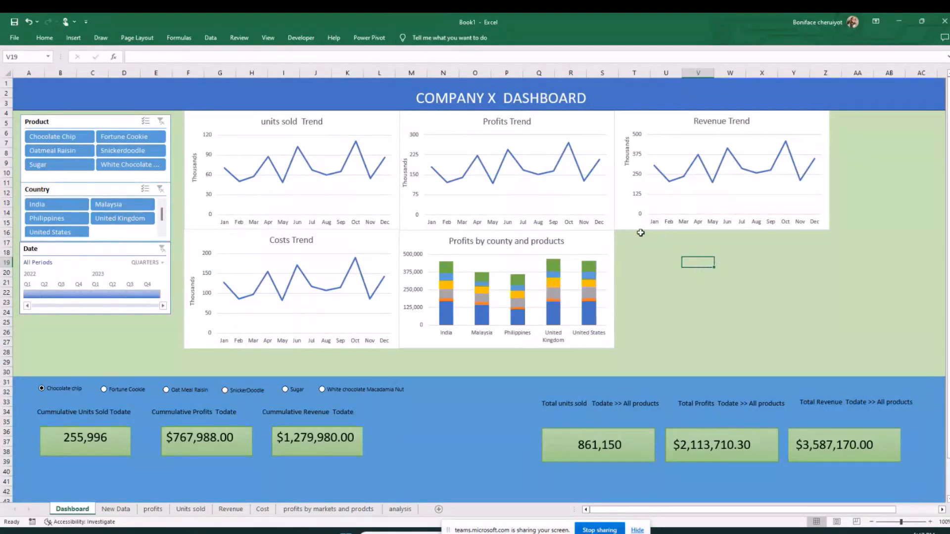
pyautogui.click(730, 303)
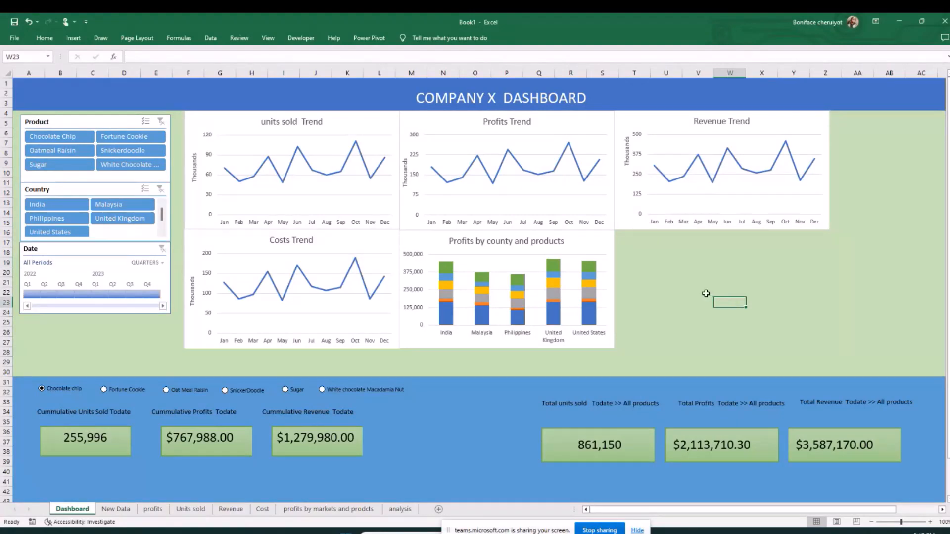
pyautogui.click(742, 275)
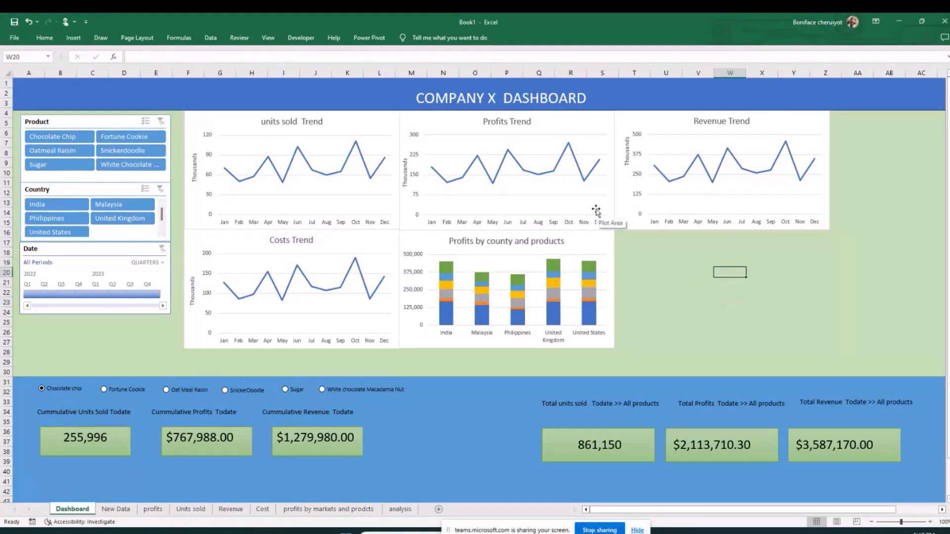
pyautogui.click(675, 289)
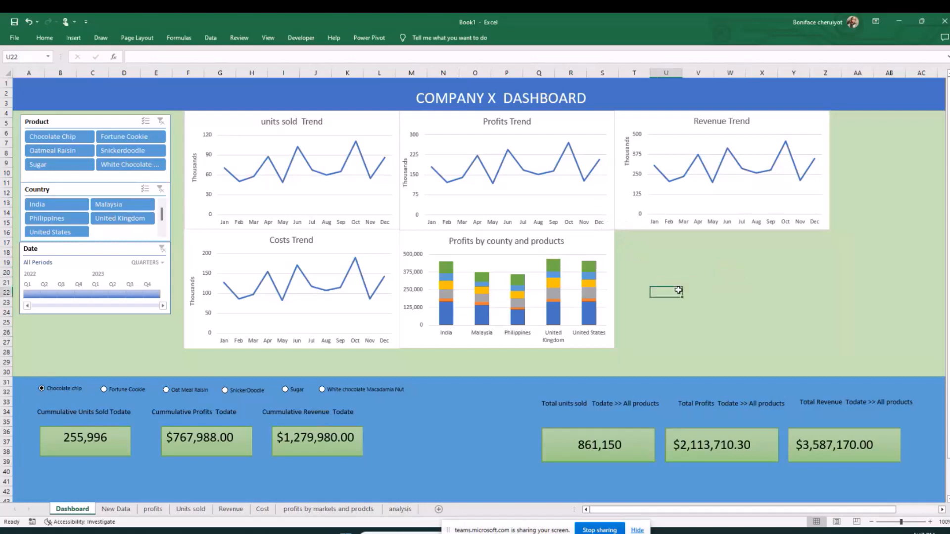